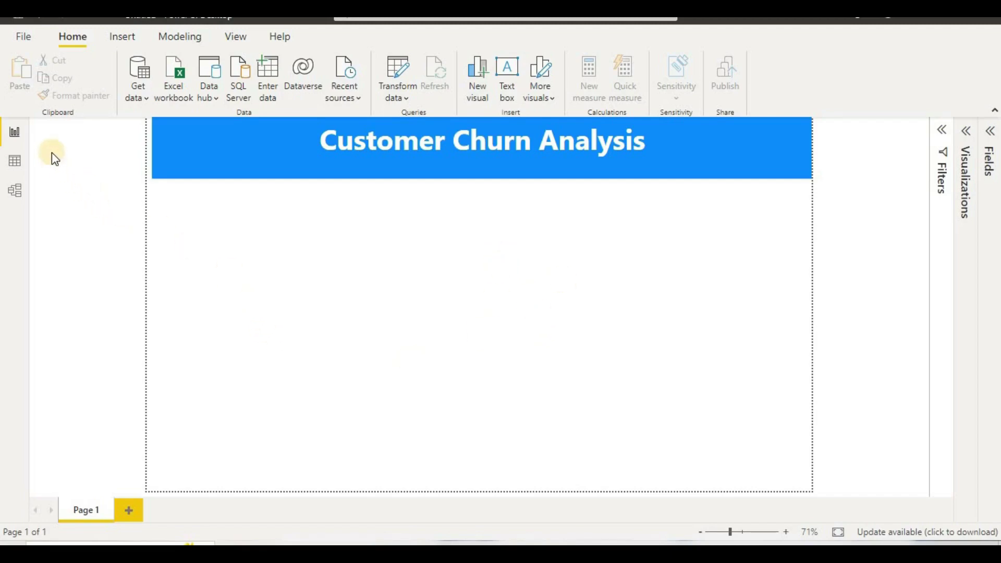
click(24, 37)
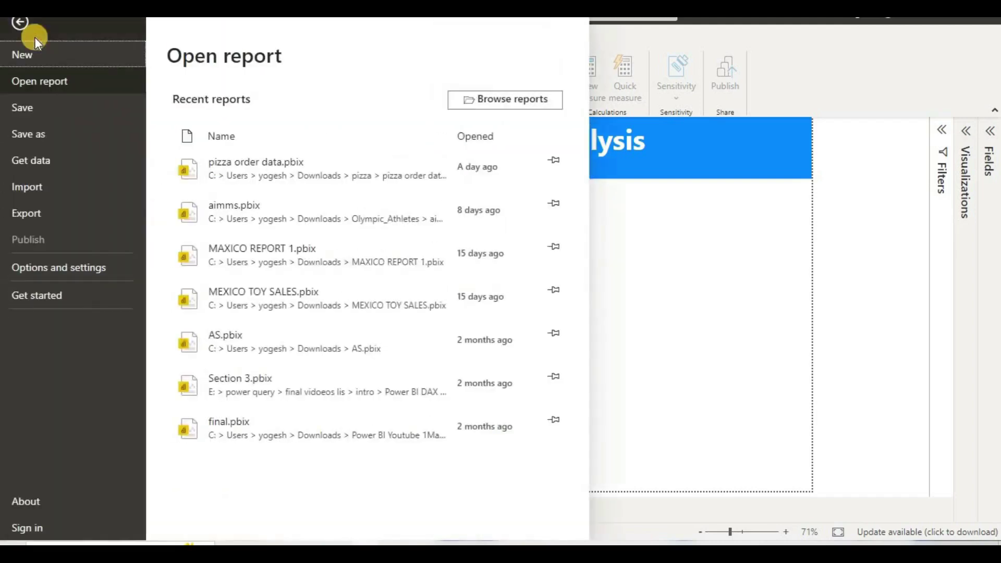
click(734, 279)
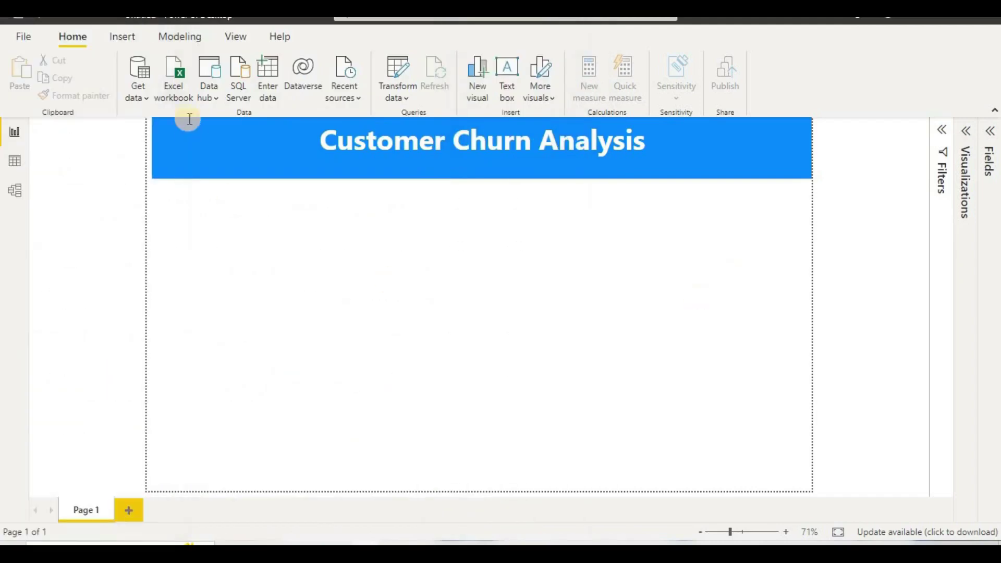
Step: Import the Bank Customer Churn Prediction CSV file from Downloads and open it in Power Query Editor for transformation
click(134, 92)
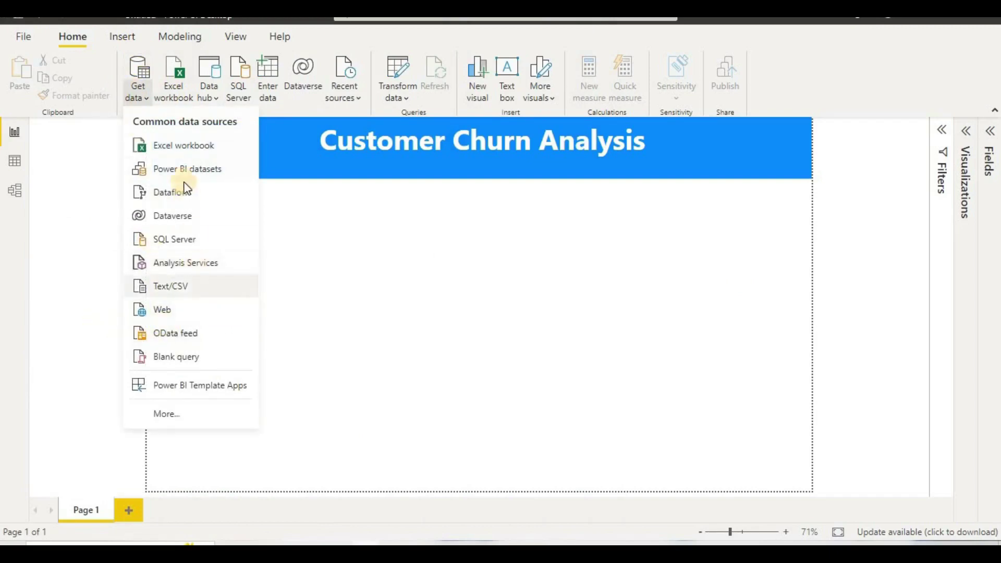
click(187, 293)
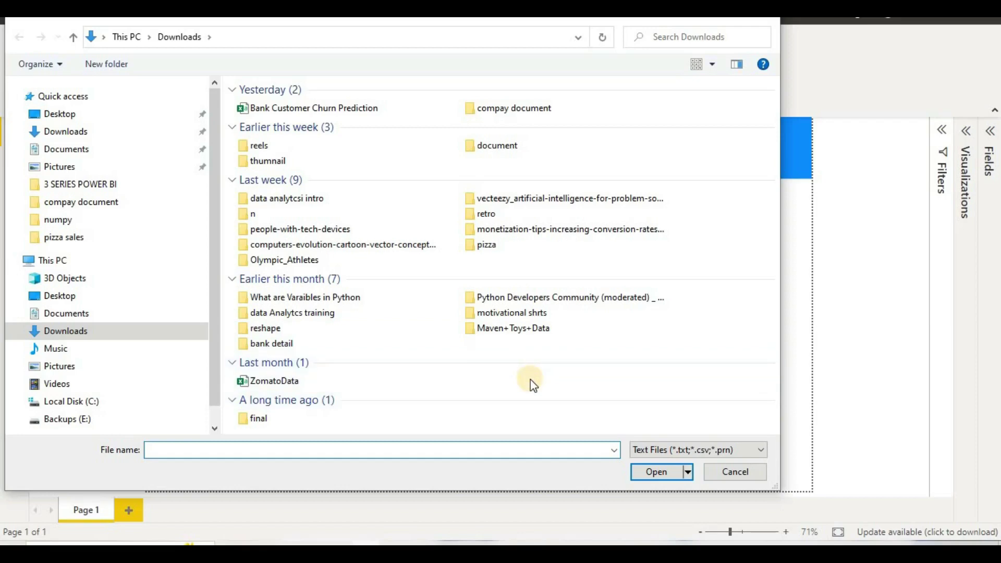
click(357, 110)
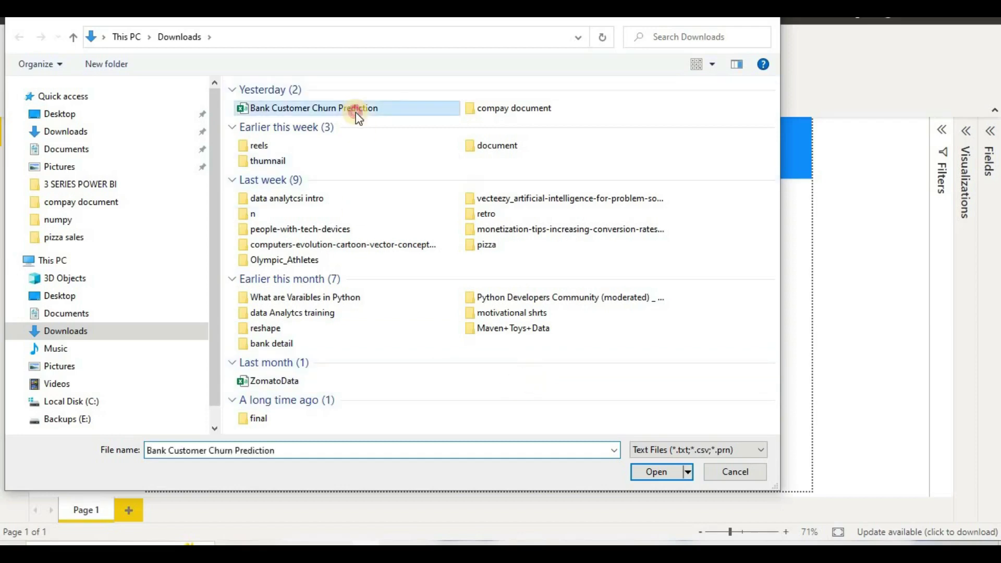
double_click(358, 112)
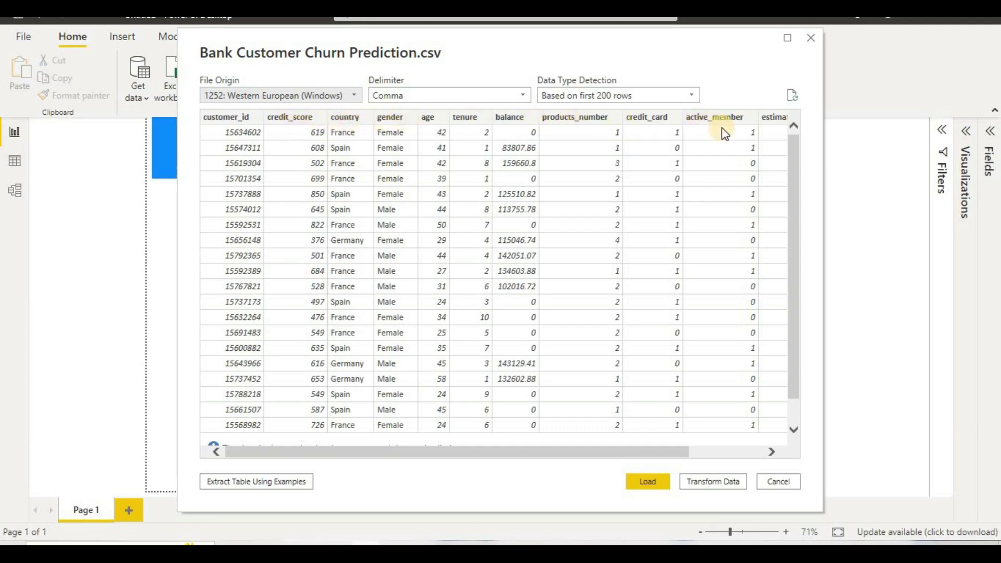
click(718, 482)
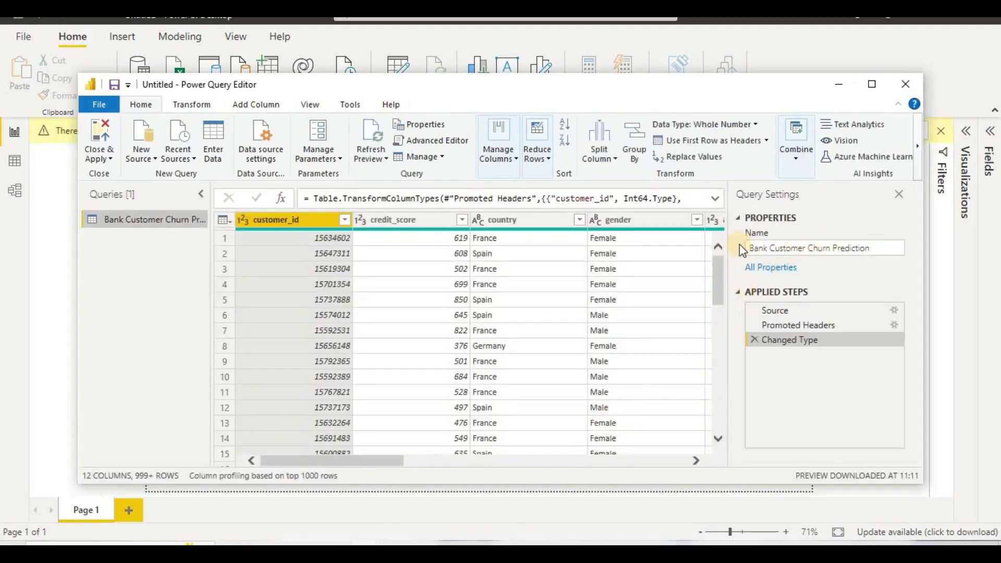
Step: Rename the Bank Customer Churn Prediction query as "cutomer data"
click(793, 246)
triple_click(793, 246)
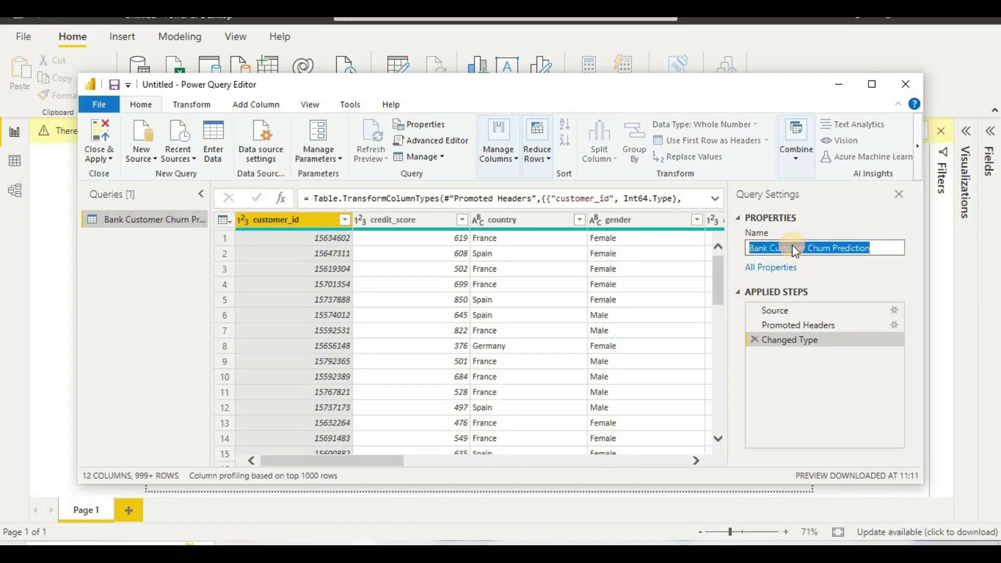
text(cutc)
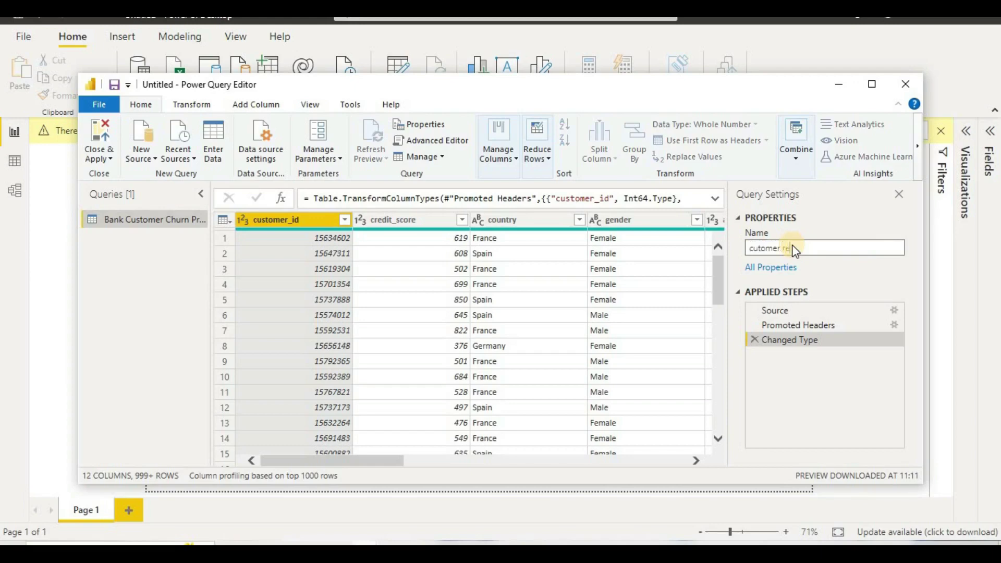
text(mer data)
key(Return)
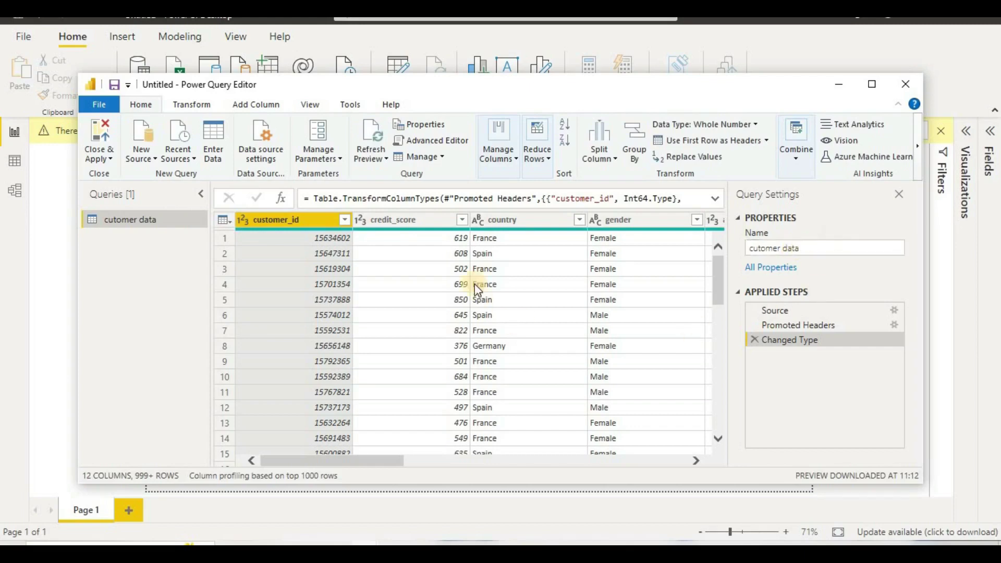
Step: Collapse the list of queries and rename the customer_id column as "Customer ID"
click(197, 198)
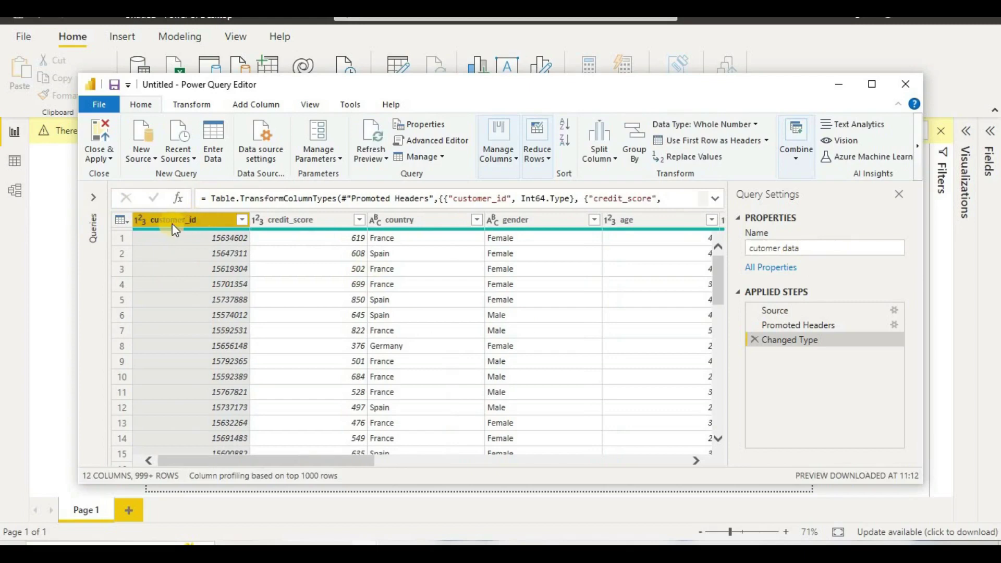
click(182, 218)
double_click(185, 217)
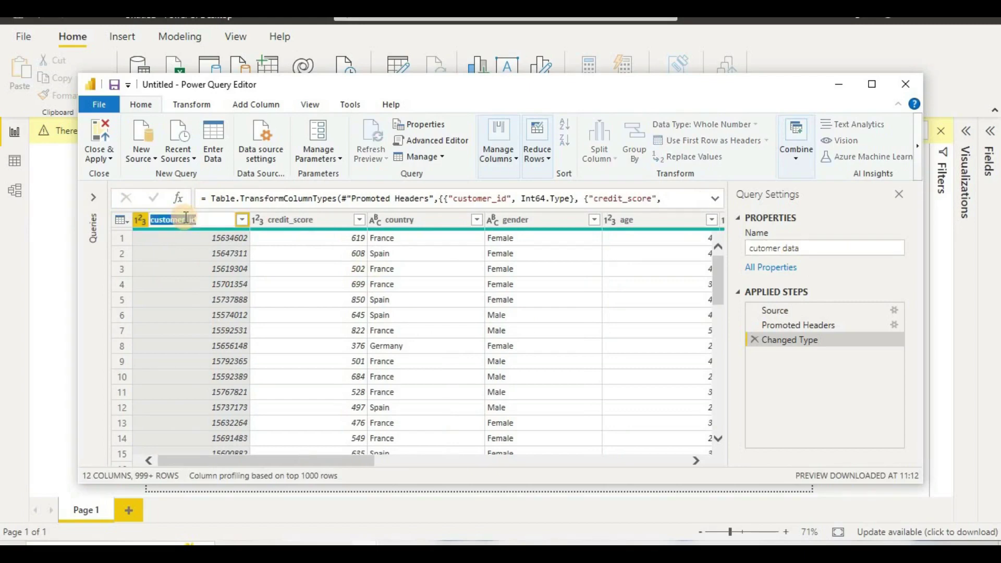
text(Customer Id)
key(Return)
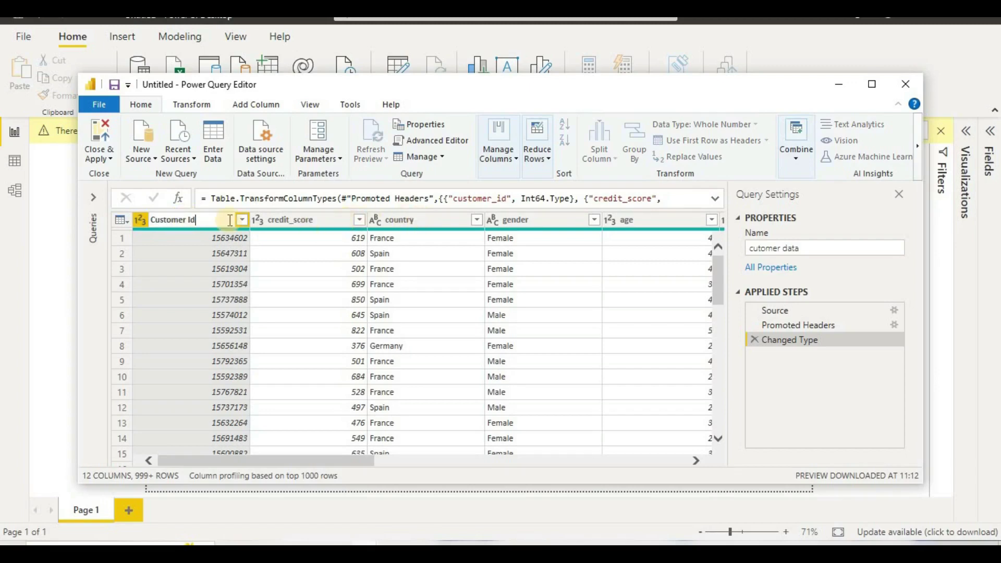
key(BackSpace)
text(D)
key(Return)
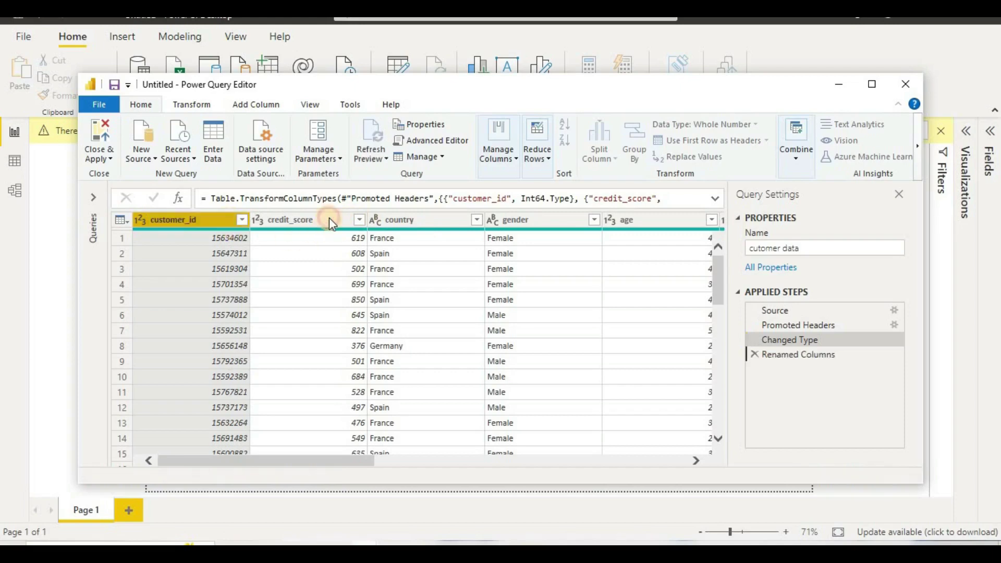
Step: Rename the credit_score column as "Credit Score" and the country column as "Country"
click(329, 217)
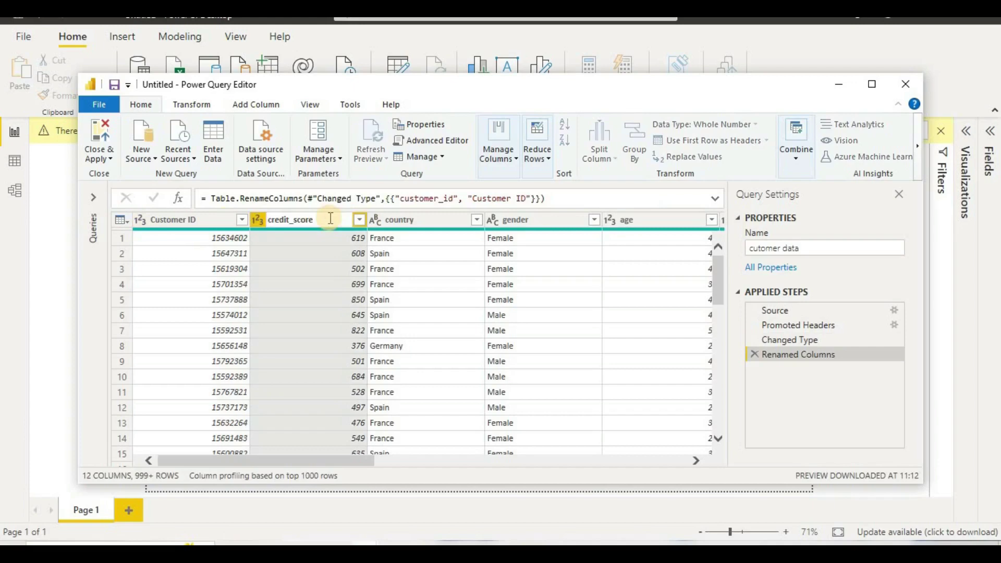
double_click(330, 218)
text(Credit Score)
key(Return)
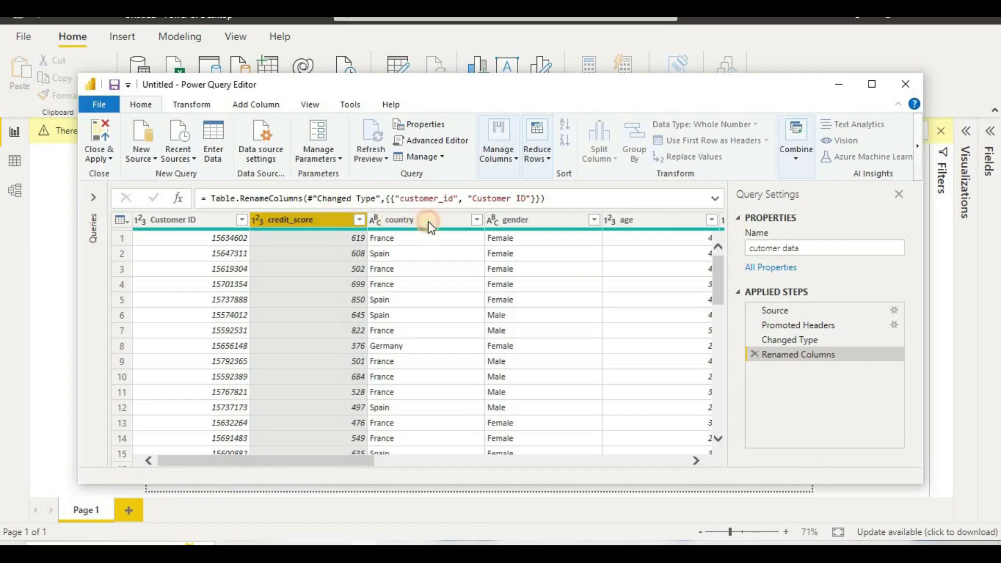
double_click(427, 221)
text(C)
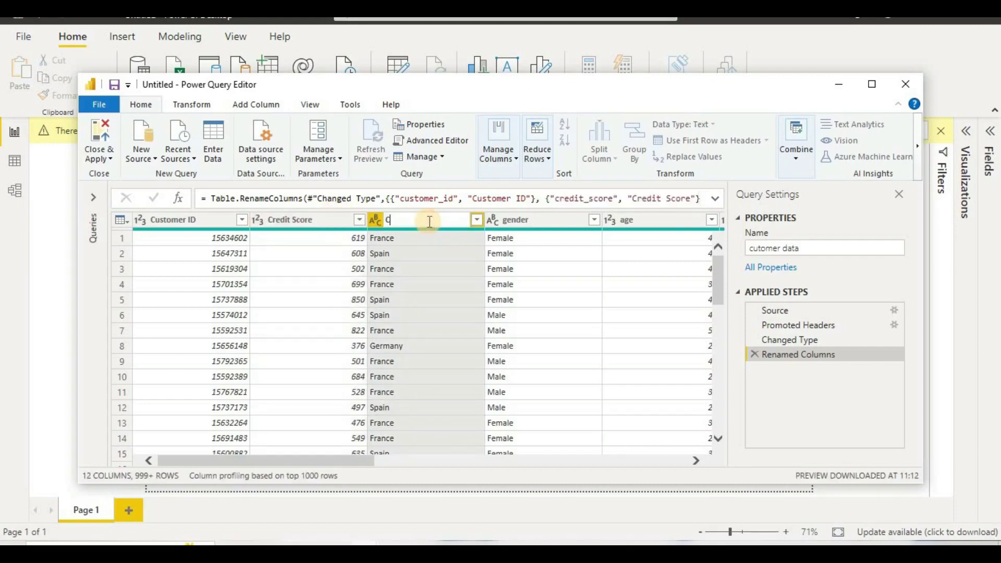
text(ountry)
key(Return)
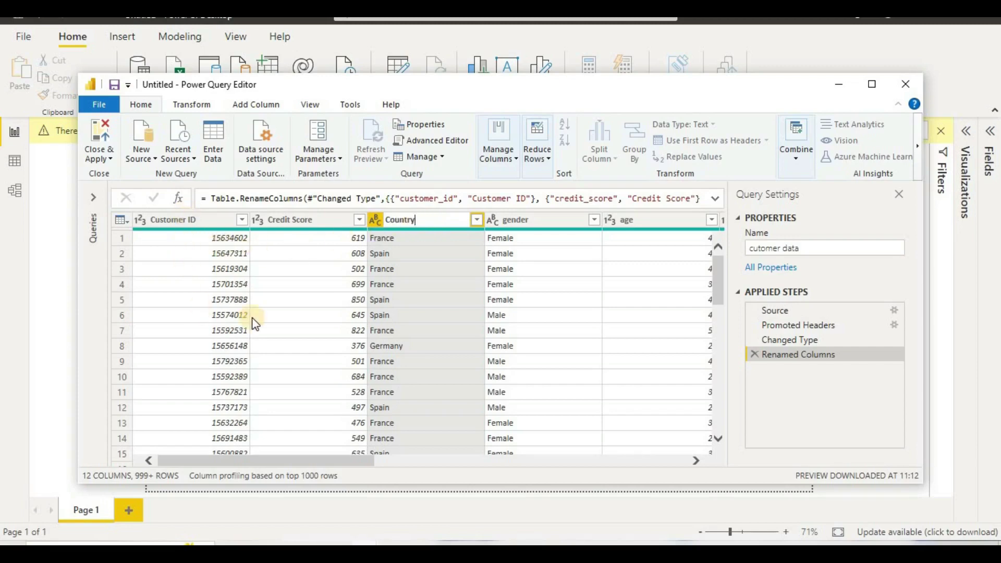
Step: Rename the gender column as "Gender" and the age column as "Age"
double_click(529, 221)
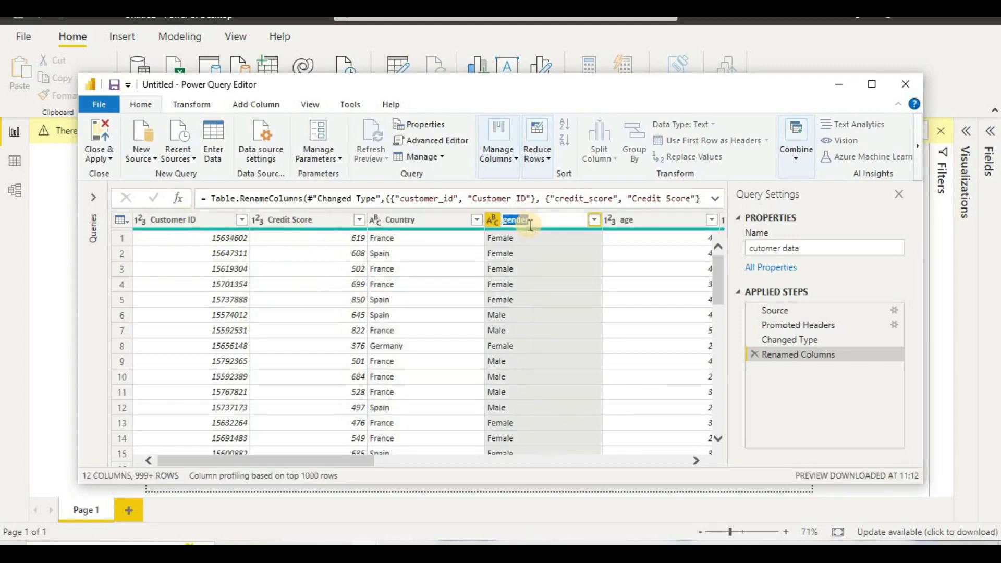
text(Gender)
key(Return)
double_click(641, 221)
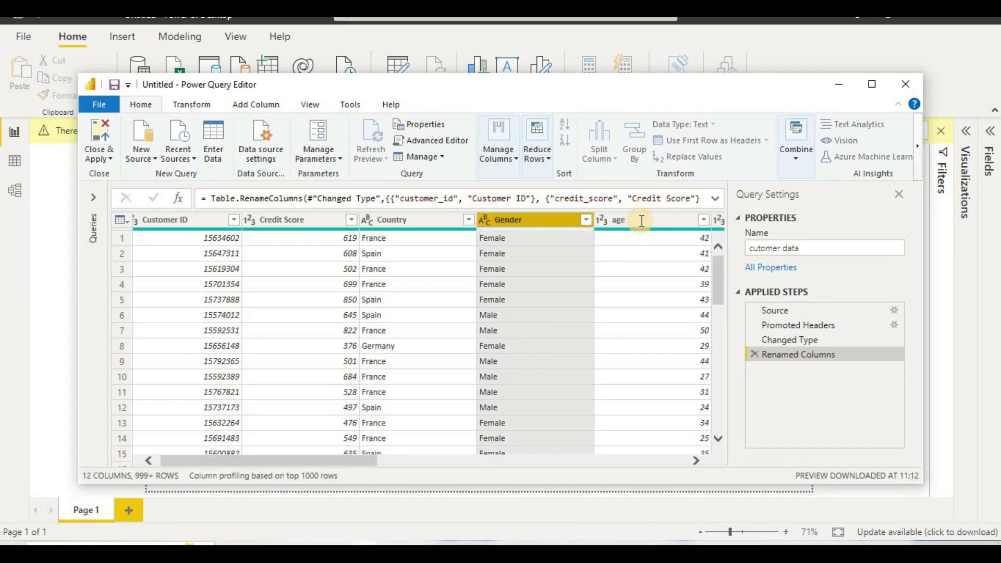
text(Age)
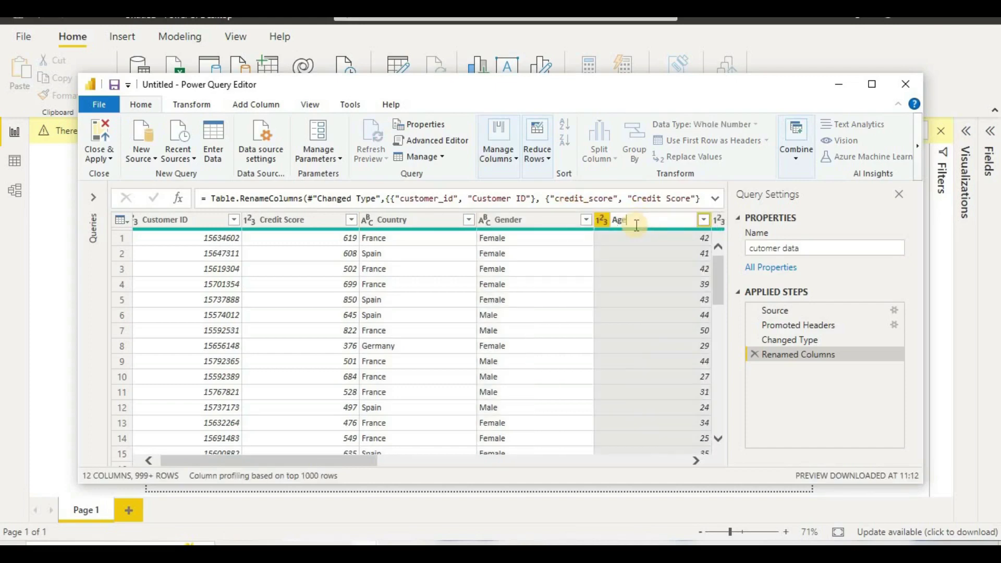
key(Return)
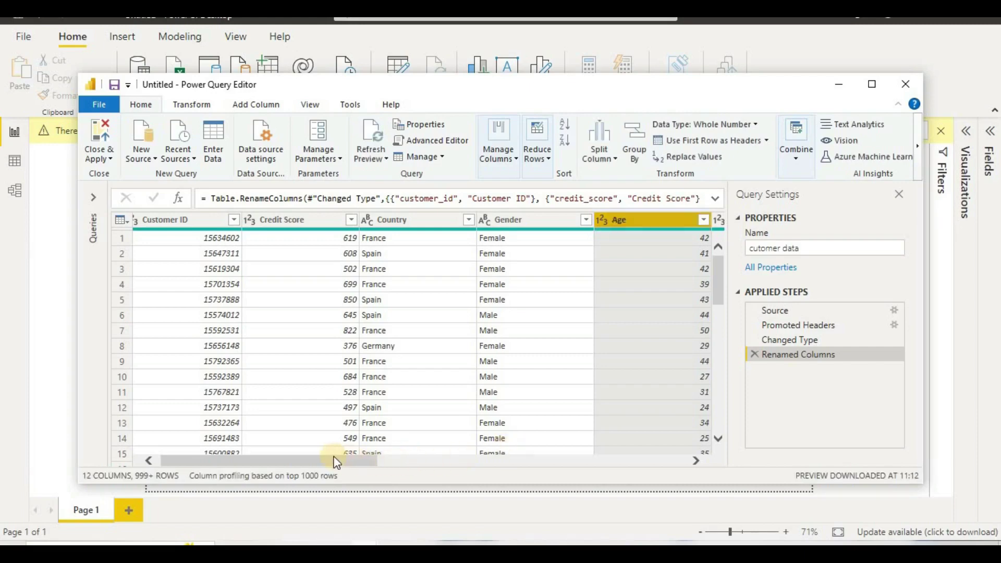
Step: Rename the tenure column as "Tenure" and the balance column as "Balance"
drag(333, 460, 462, 459)
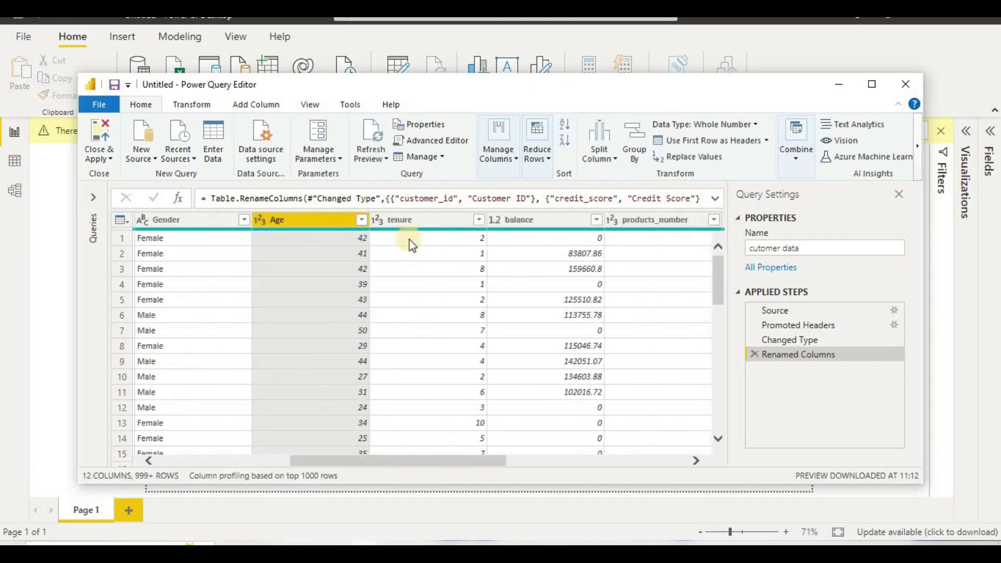
double_click(420, 220)
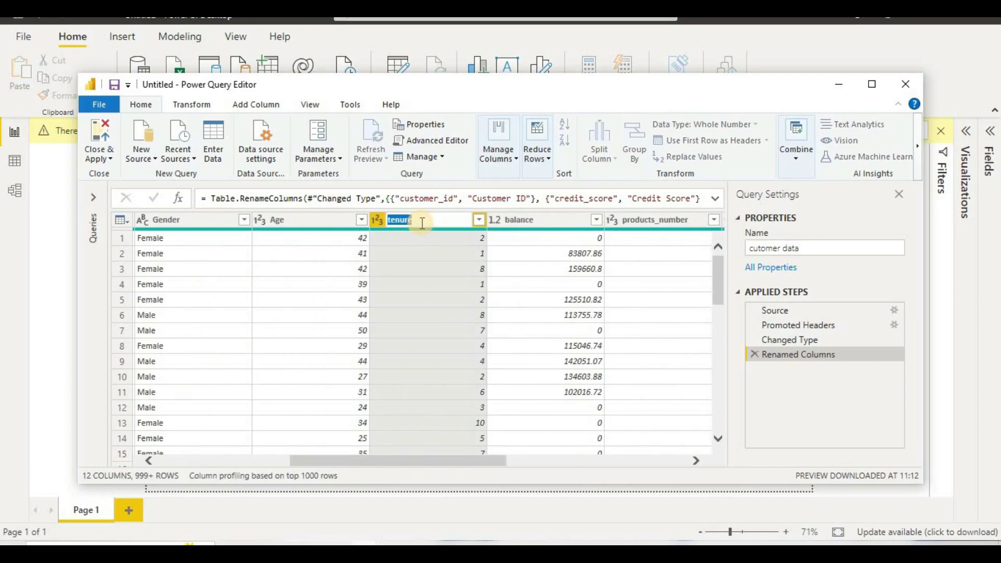
text(Tenure)
key(Return)
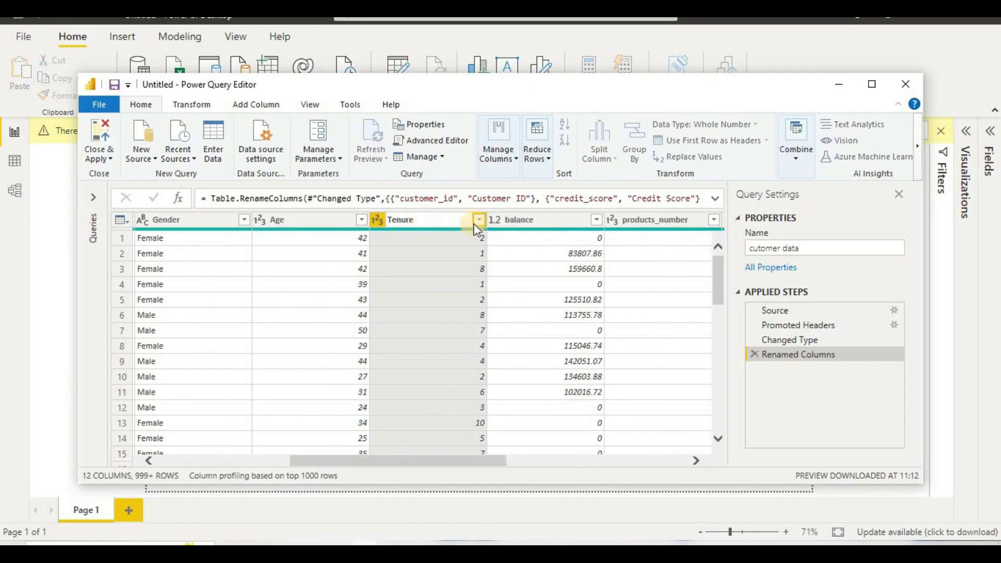
double_click(558, 218)
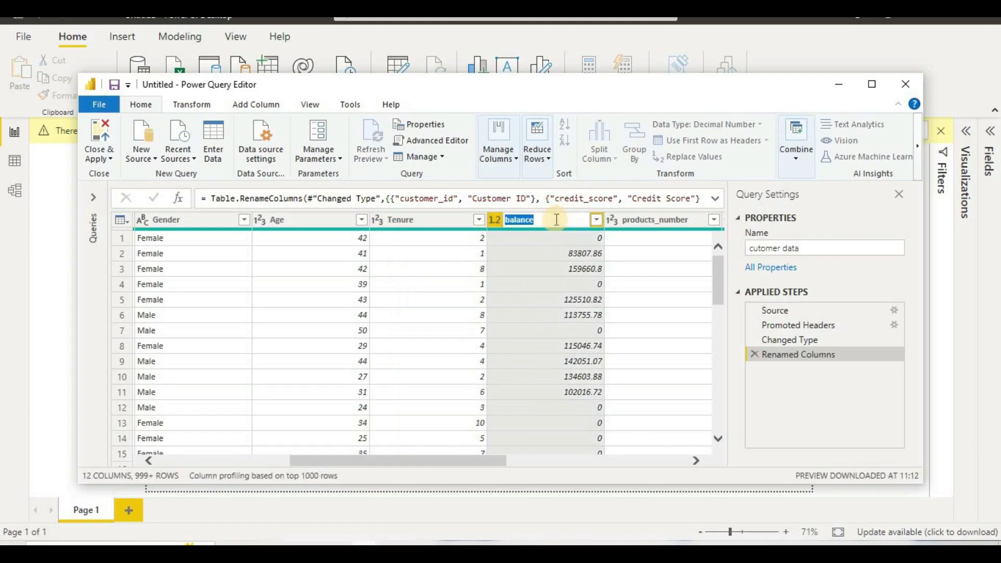
text(Balance)
key(Return)
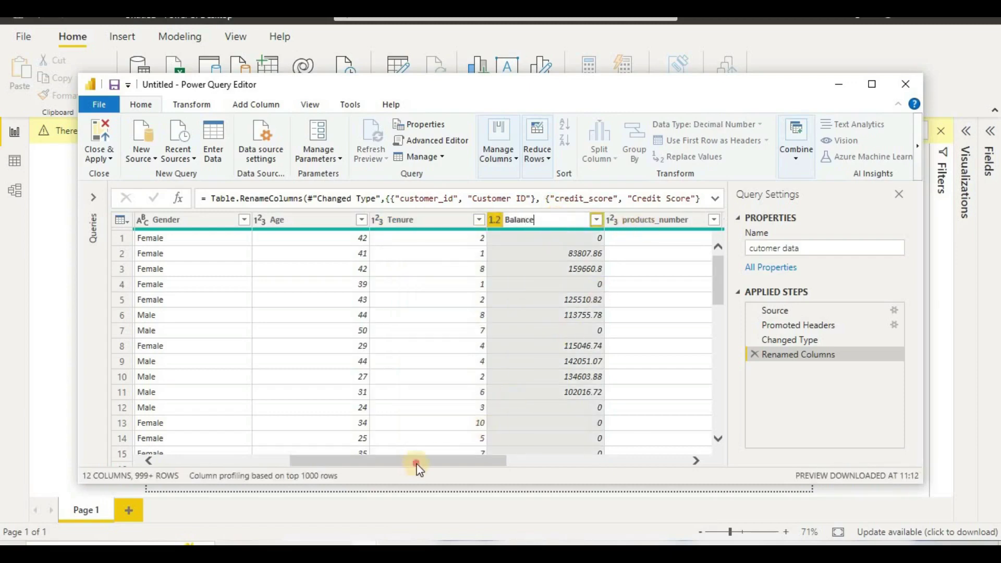
Step: Rename the products_number column as "Product Number"
drag(436, 459, 494, 459)
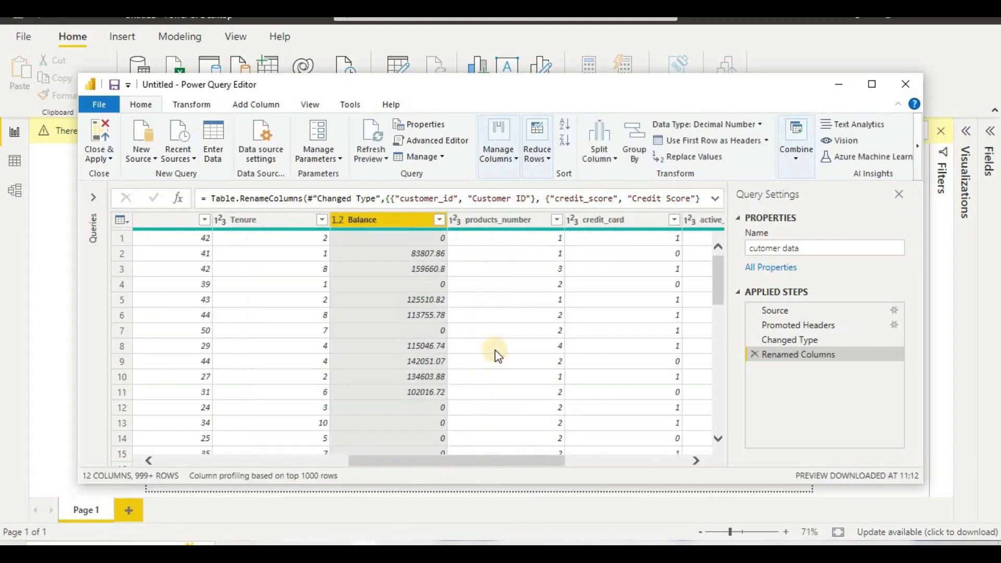
click(531, 220)
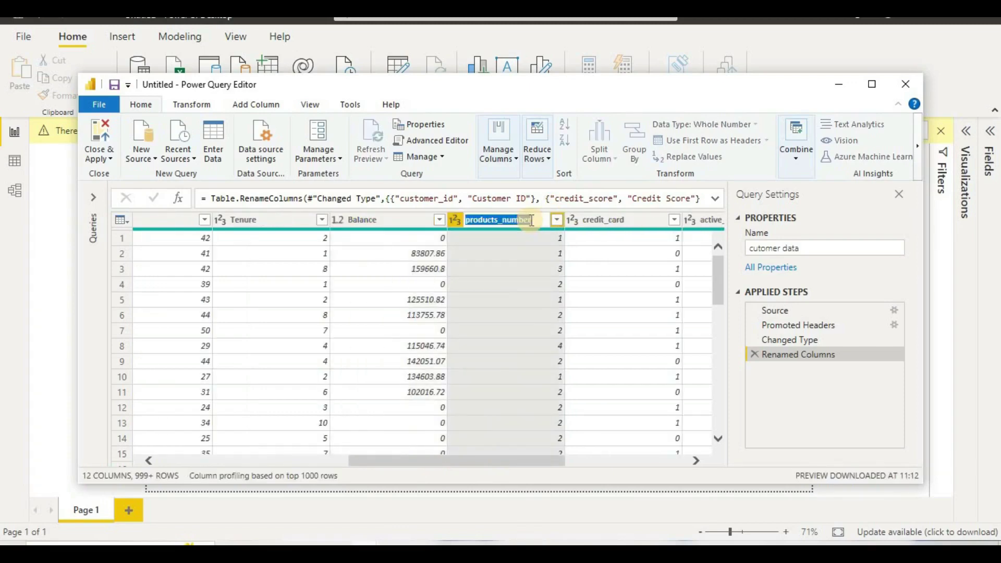
double_click(531, 220)
text(Product)
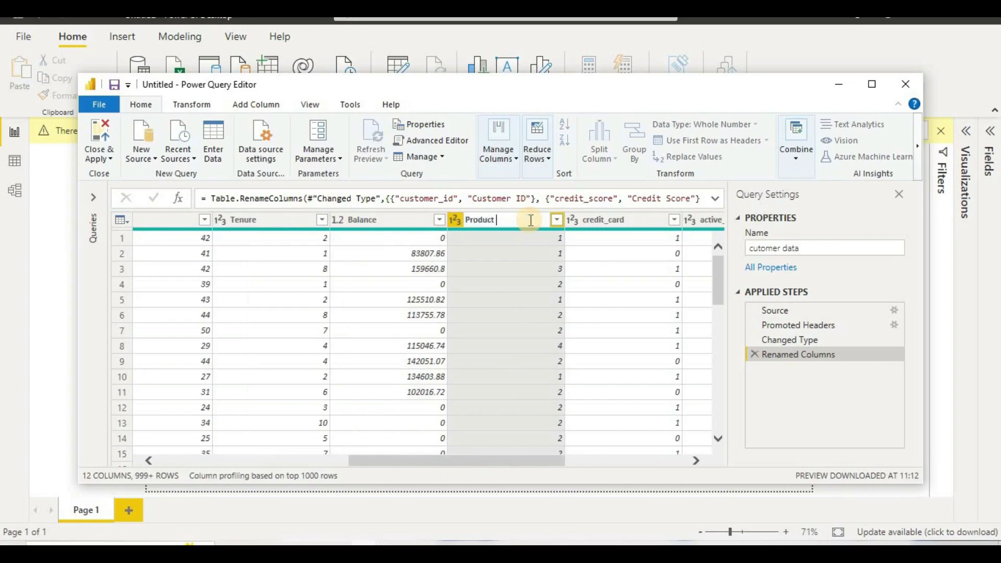
text( Name)
key(BackSpace)
key(BackSpace)
key(BackSpace)
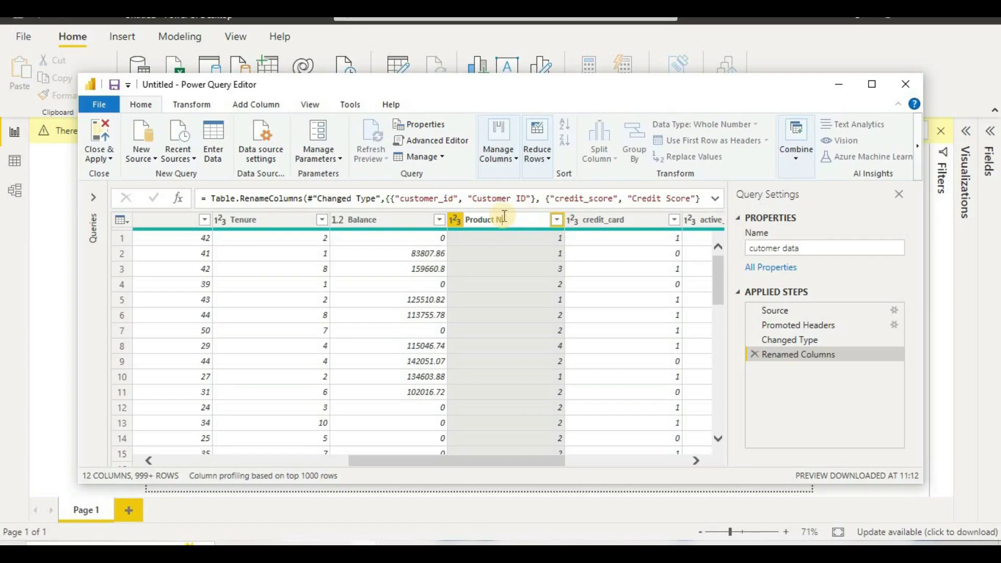
text(umber)
key(Return)
Step: Rename the credit_card column as "Credit Card"
double_click(631, 220)
text(C)
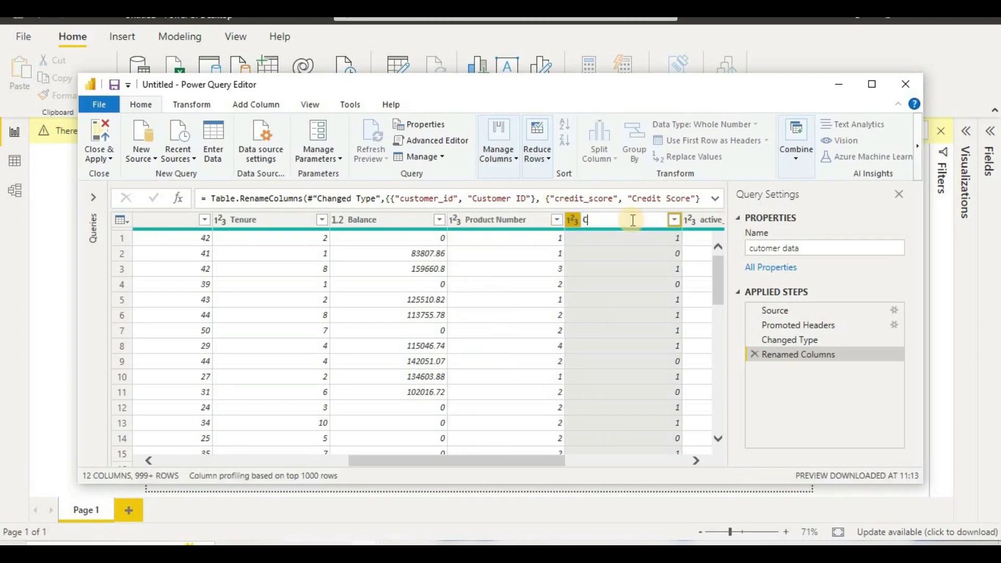
text(redit Card)
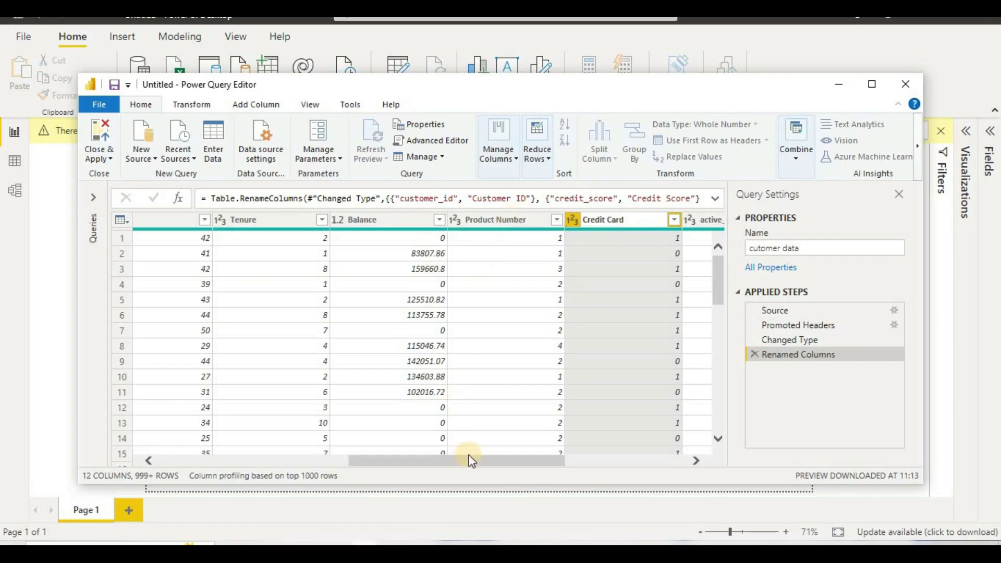
click(533, 461)
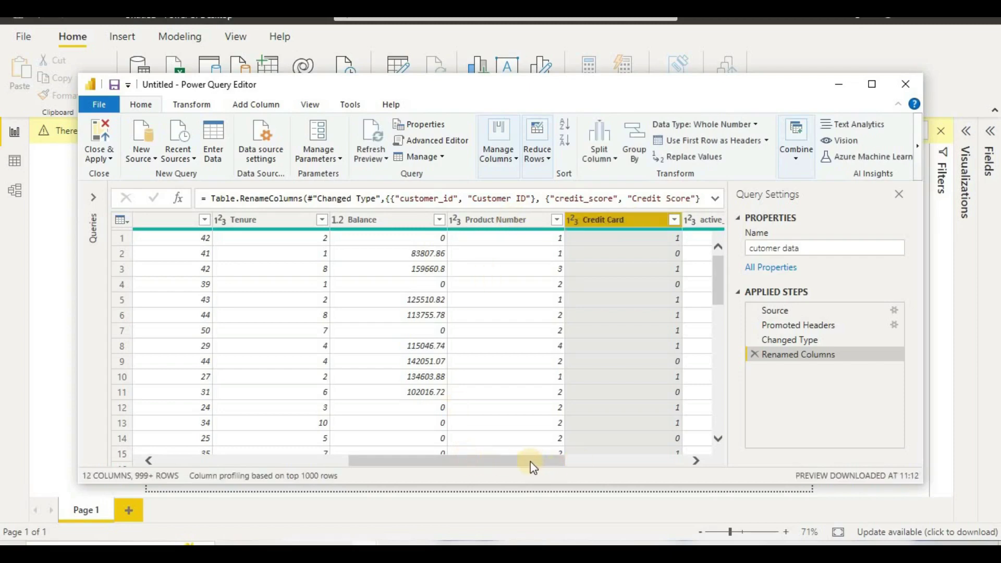
drag(533, 461, 661, 461)
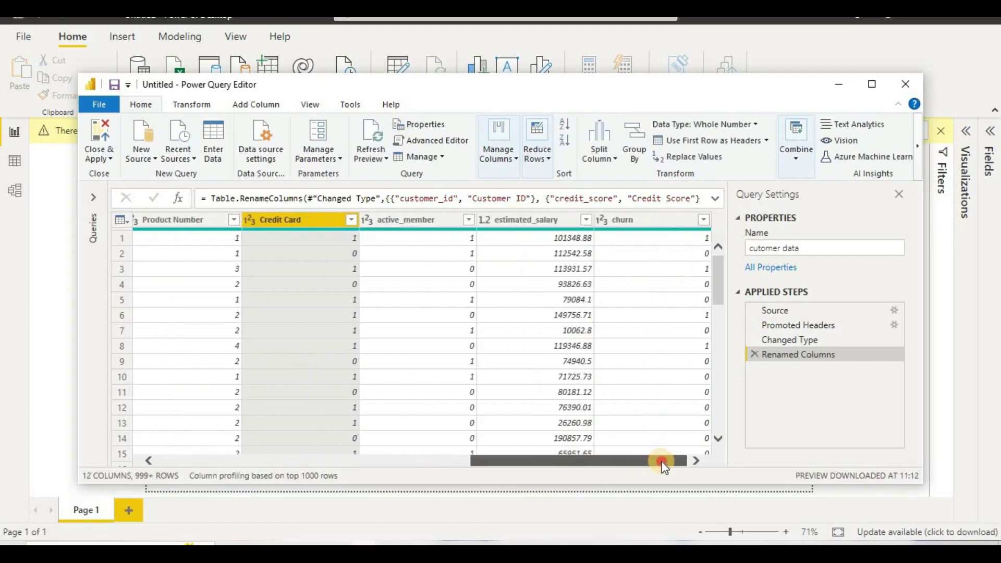
Step: Rename the active_member column as "Active Member"
double_click(432, 220)
double_click(433, 221)
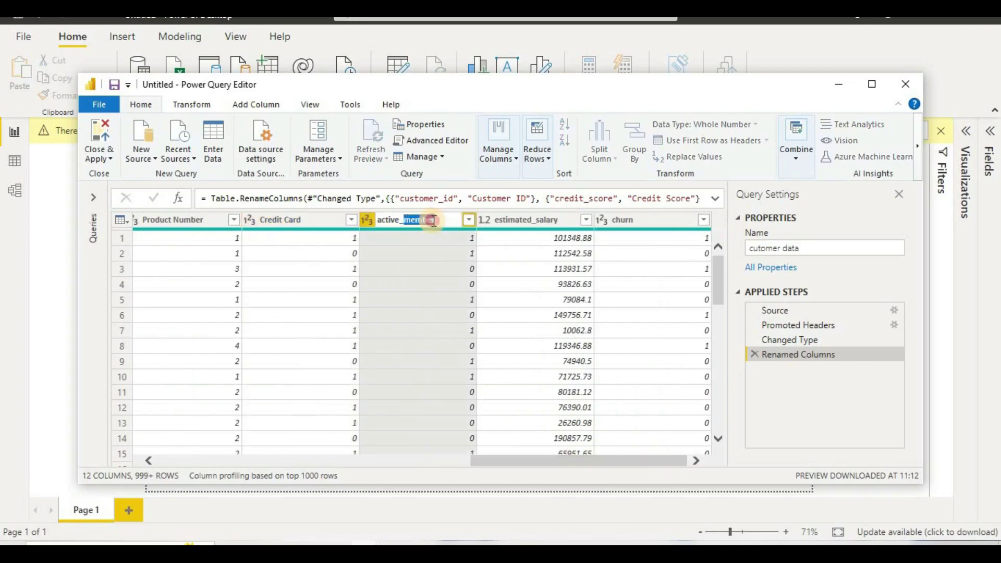
key(ctrl+a)
text(Active Mem)
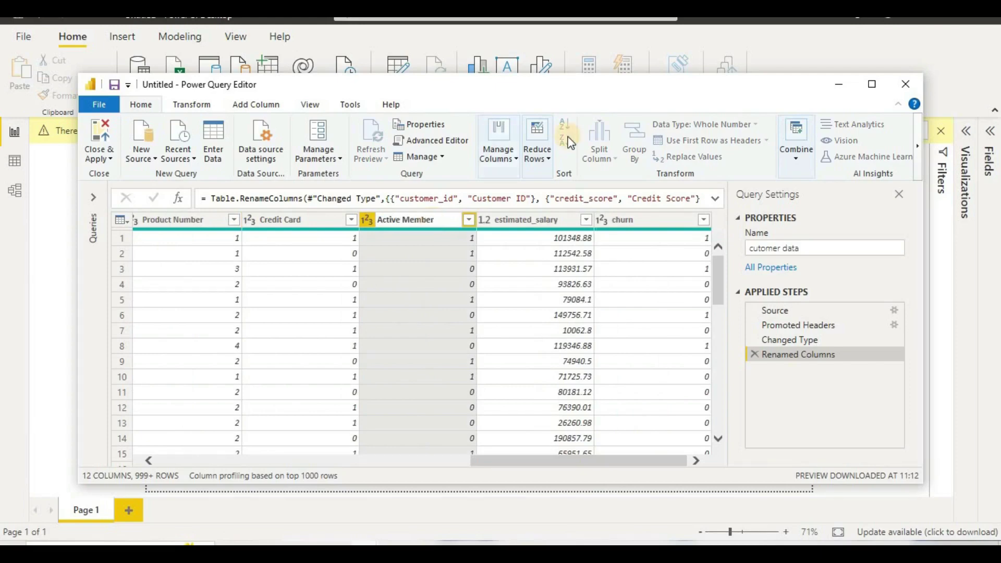
key(Escape)
Step: Remove the estimated_salary column from the query
click(539, 228)
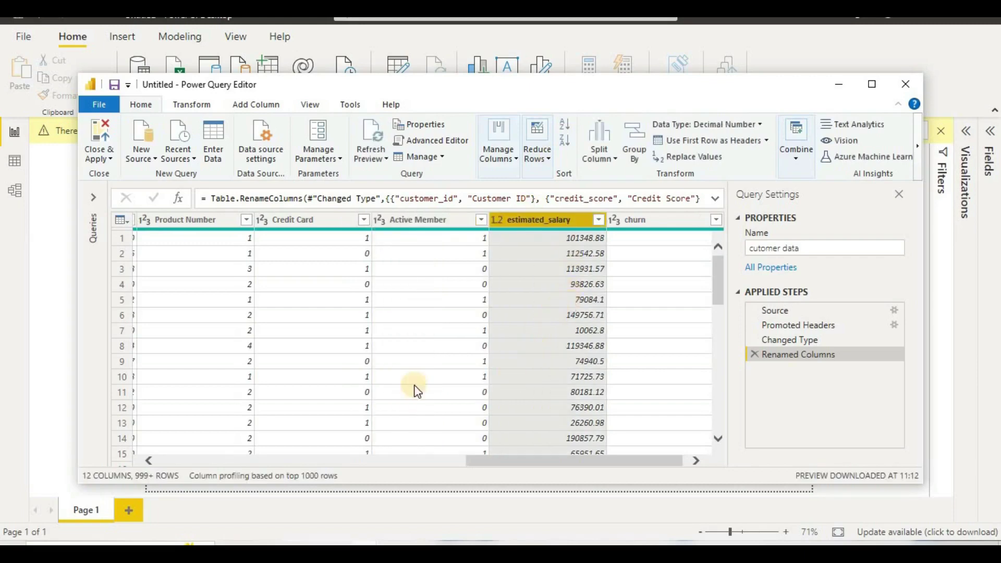
right_click(579, 216)
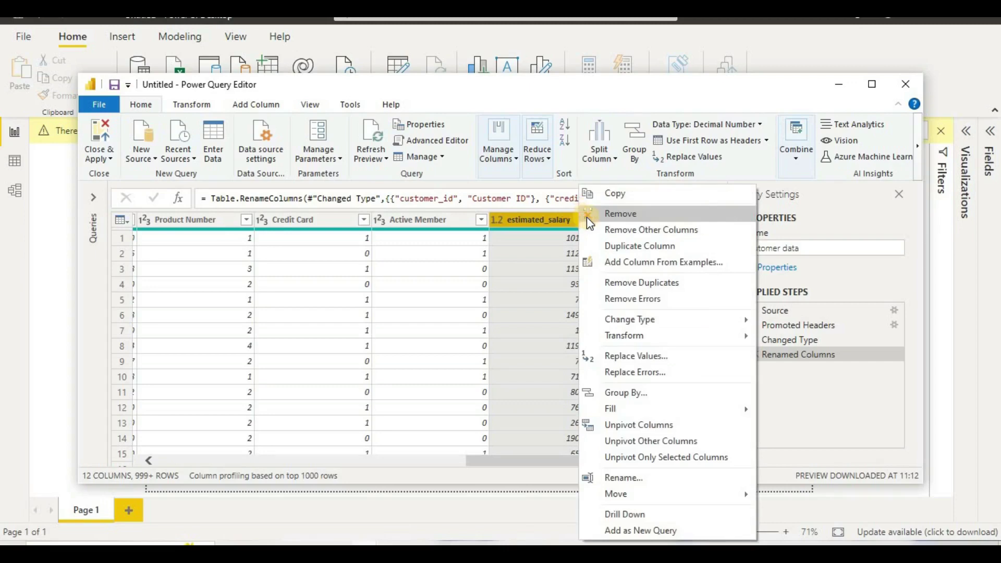
click(588, 218)
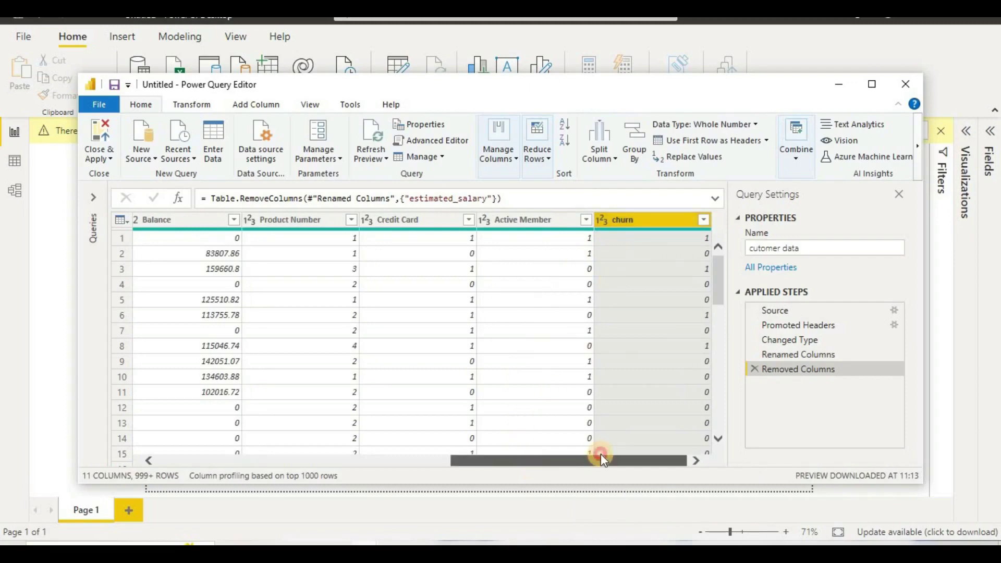
Step: Rename the churn column as "Churn"
drag(599, 459, 485, 458)
click(645, 459)
double_click(628, 221)
text(C)
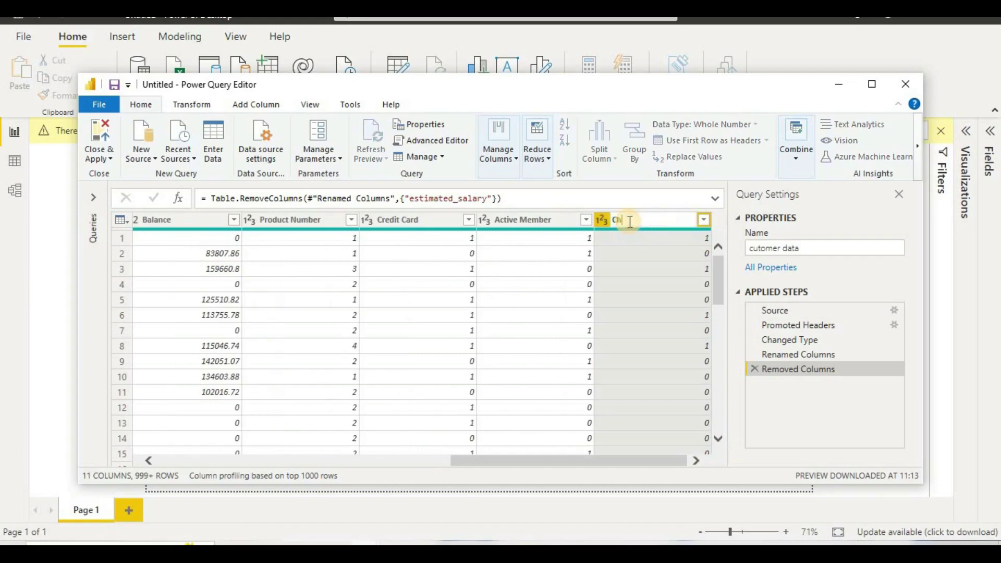
text(hurn)
key(Return)
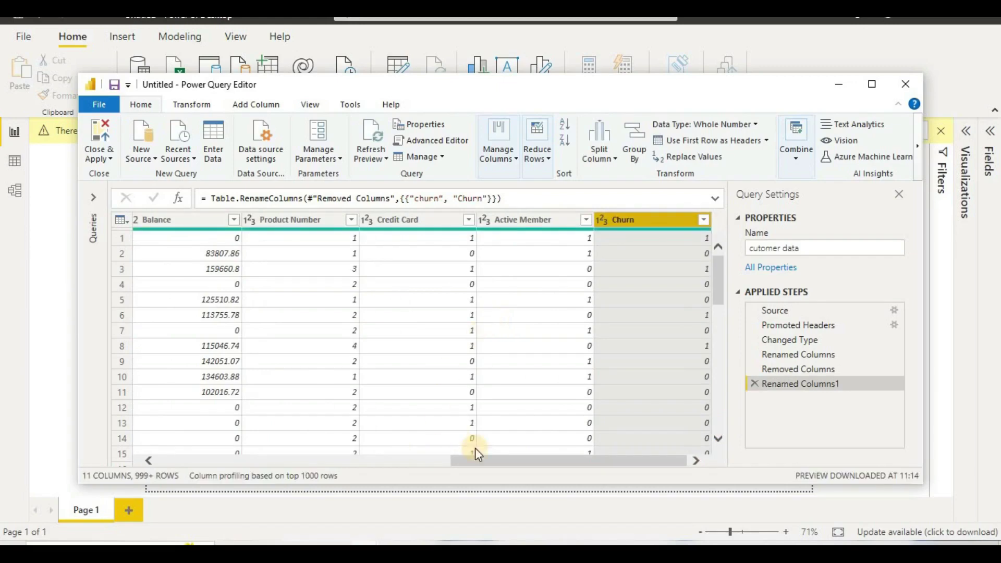
drag(497, 462, 372, 463)
click(151, 462)
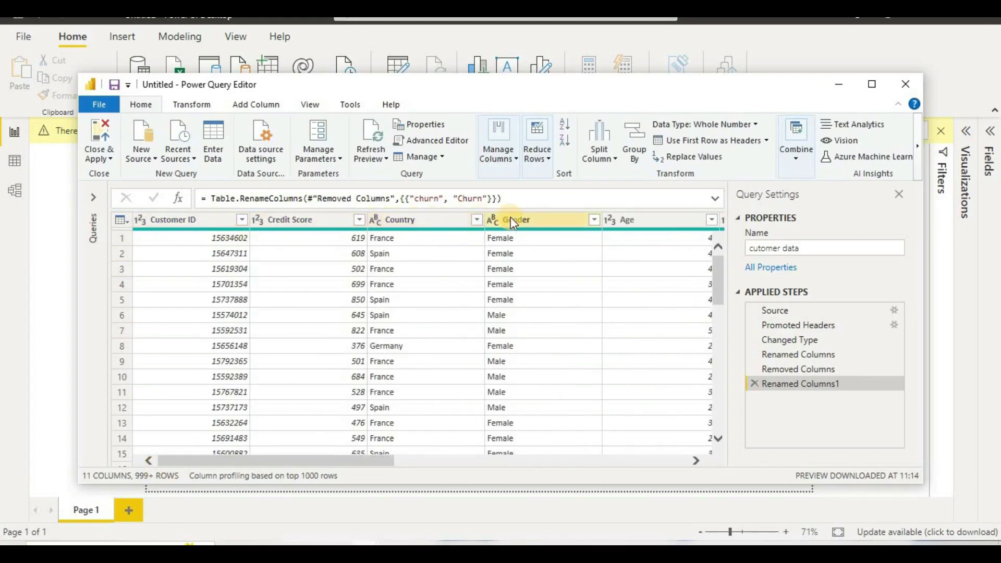
drag(353, 464, 749, 486)
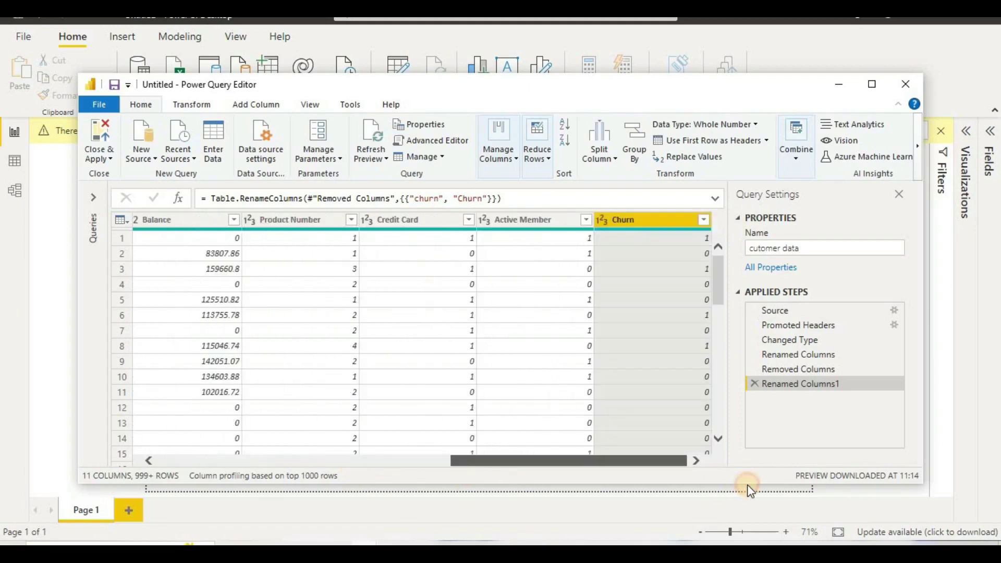
right_click(438, 241)
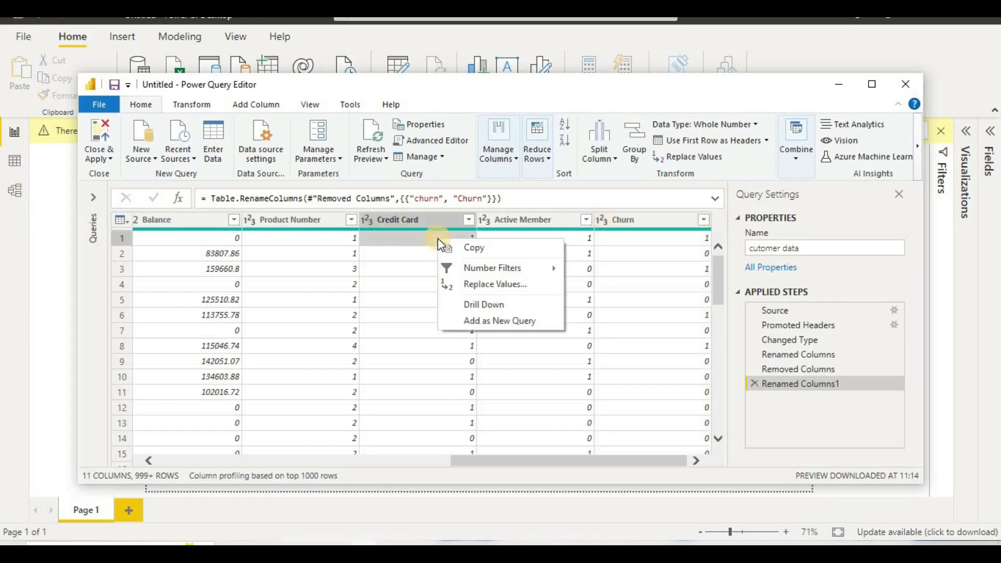
click(456, 285)
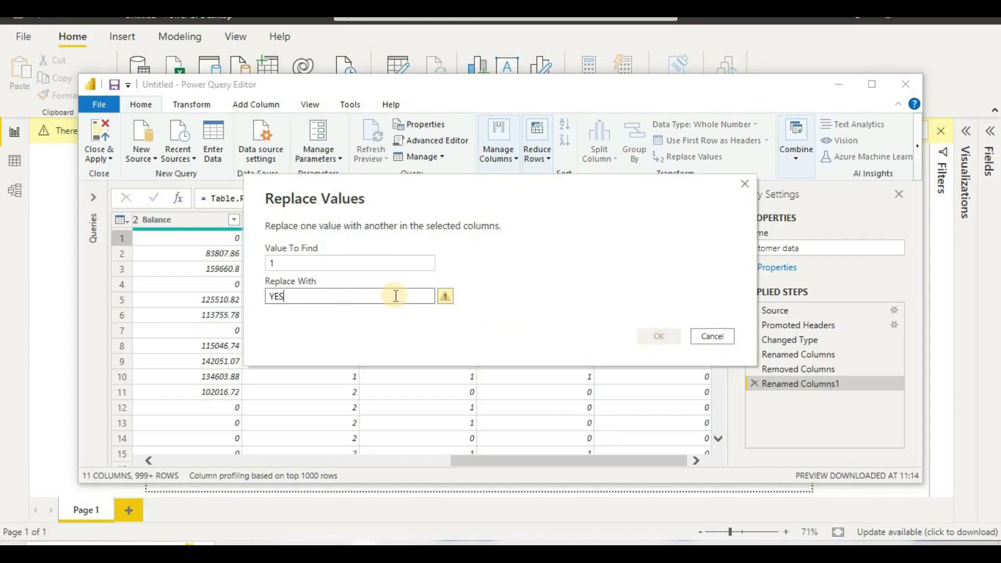
click(744, 184)
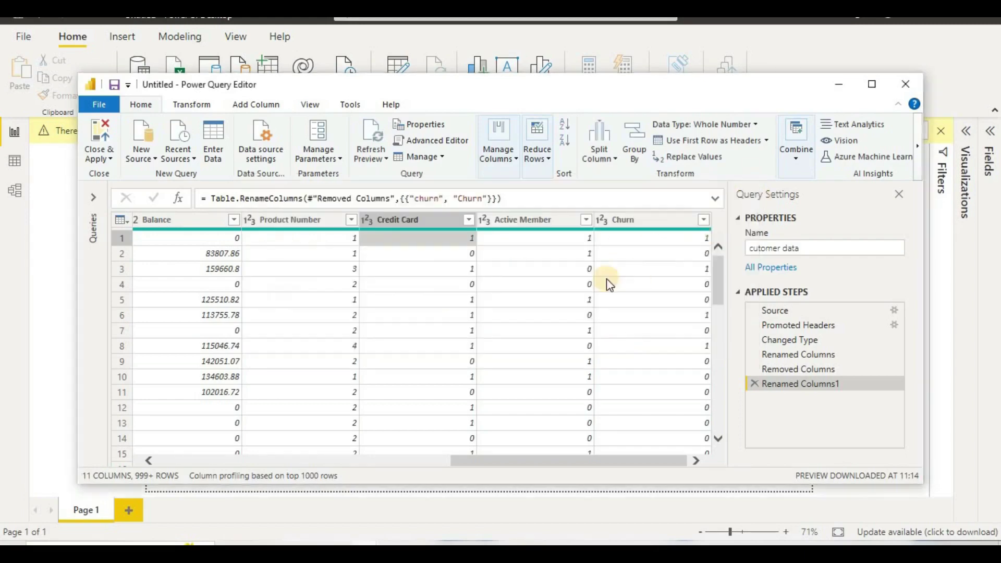
Step: Change the Credit Card column's data type to Text and replace its value 1 with YES
click(367, 219)
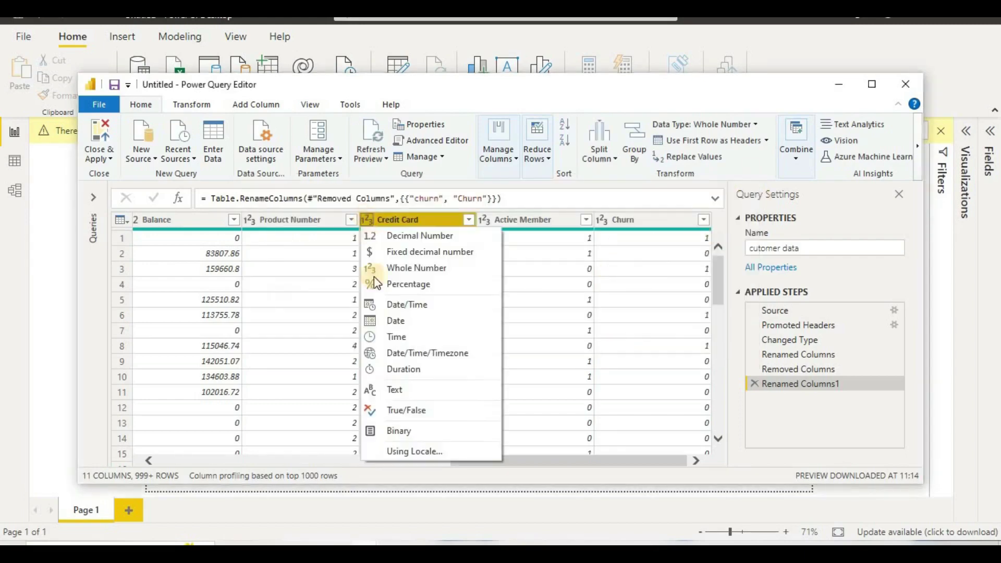
click(388, 389)
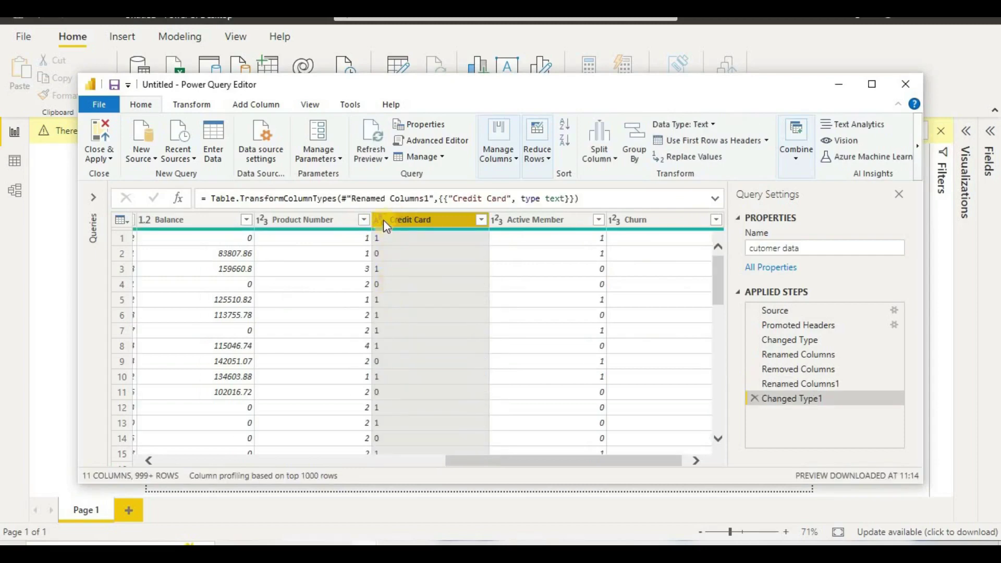
right_click(409, 221)
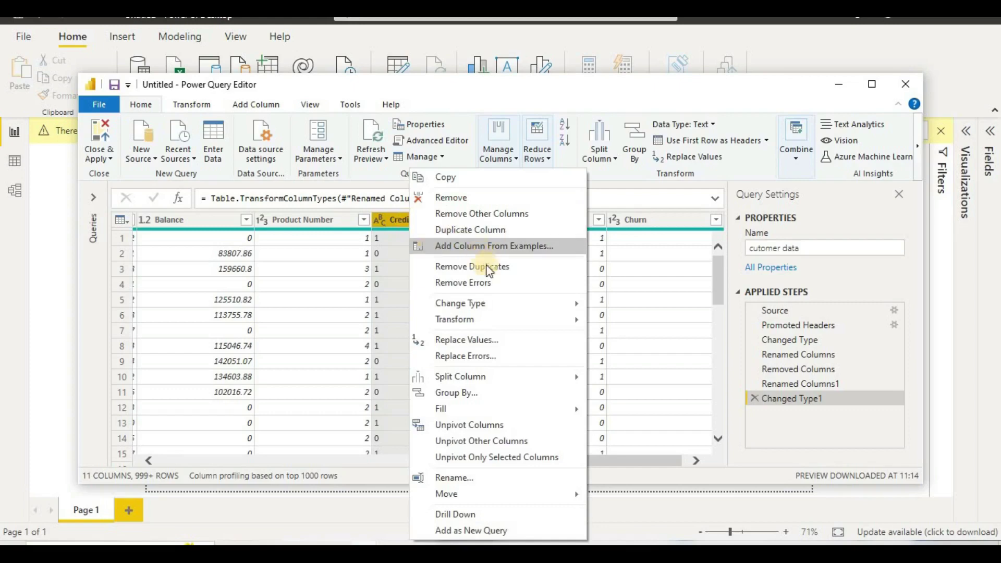
click(506, 336)
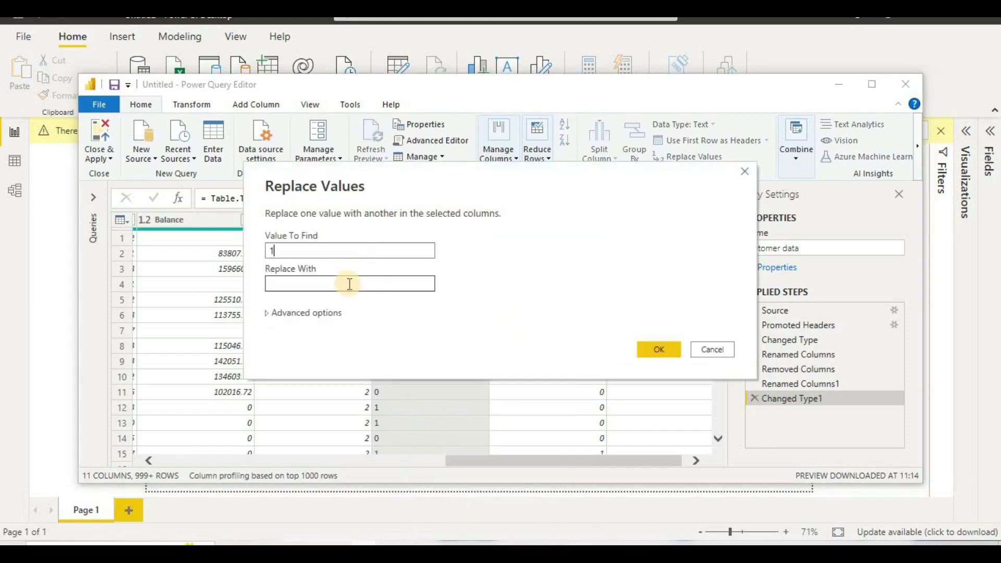
click(350, 284)
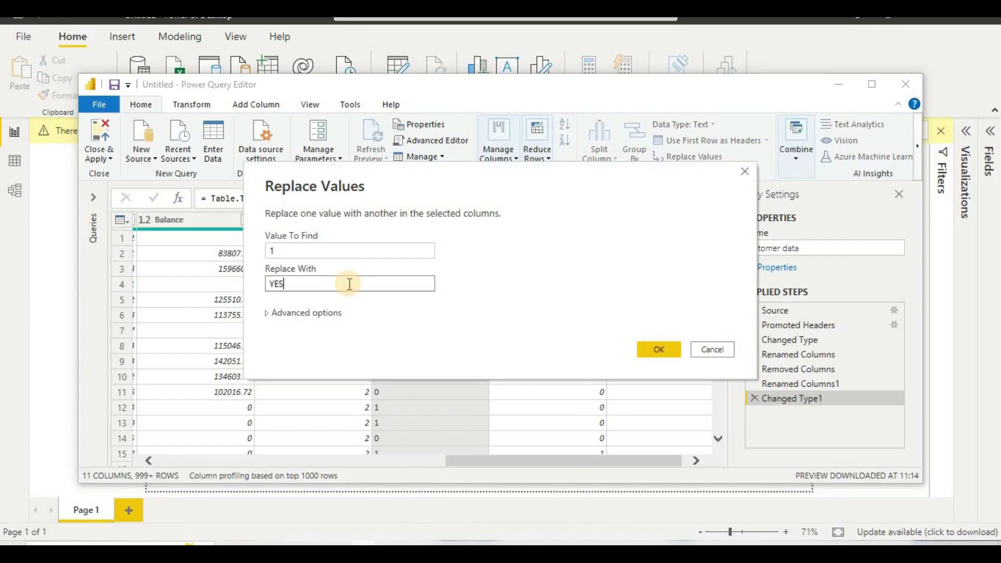
click(654, 349)
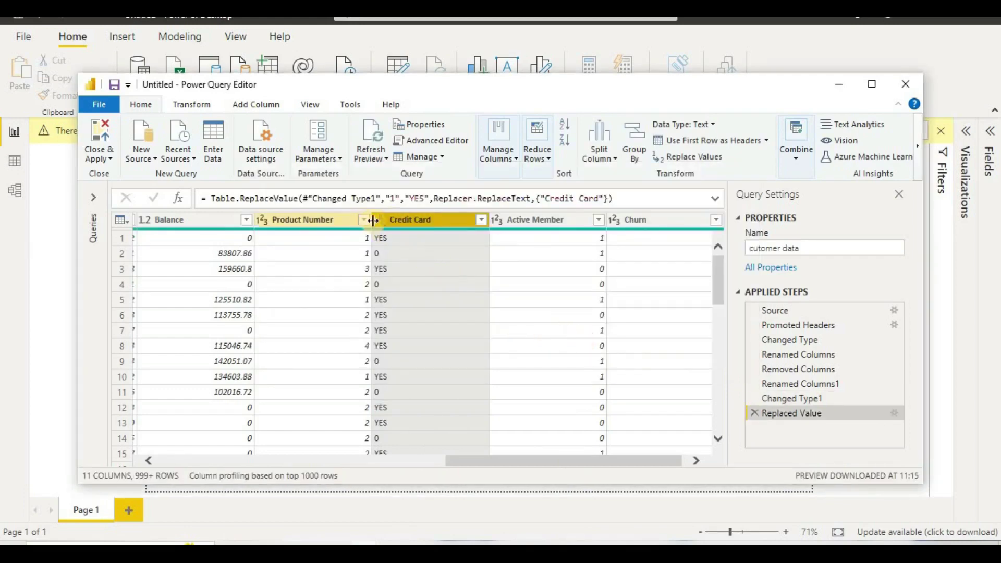
right_click(396, 221)
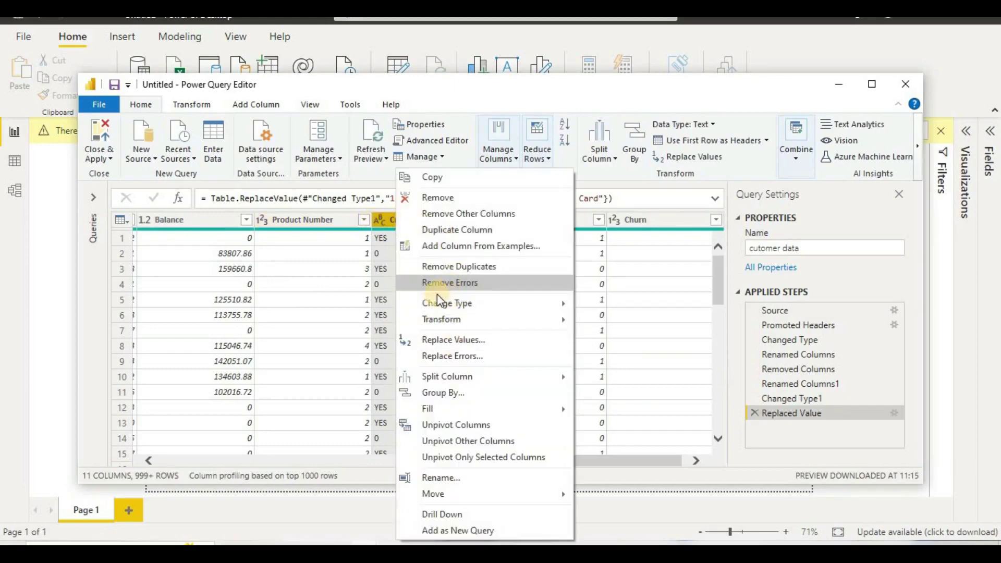
click(389, 293)
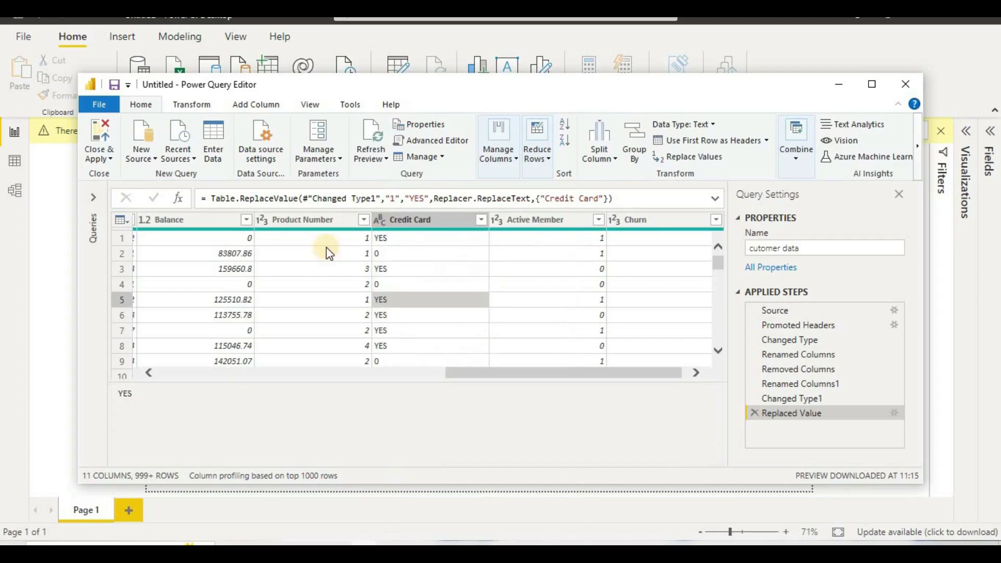
click(377, 225)
right_click(380, 225)
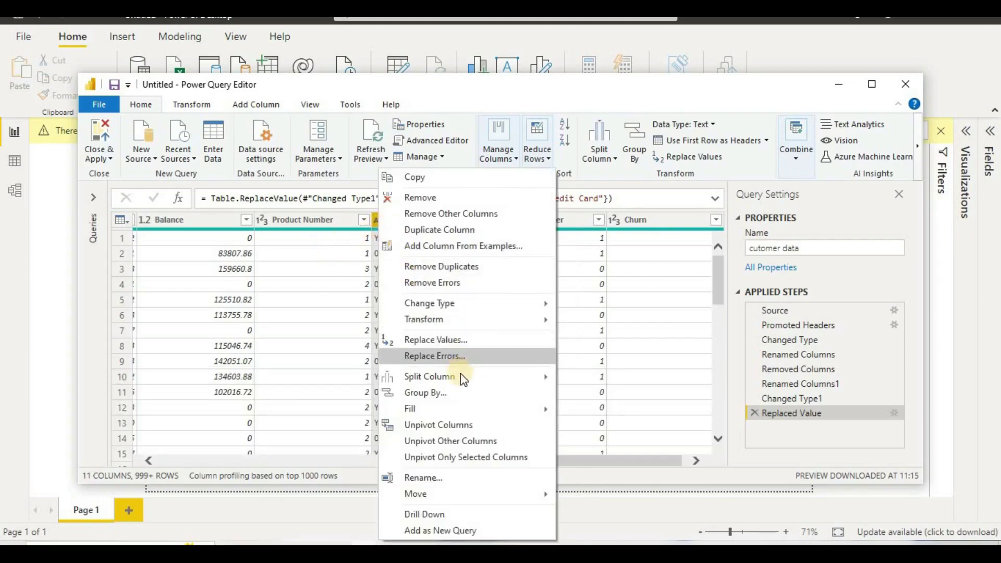
mouse_move(477, 322)
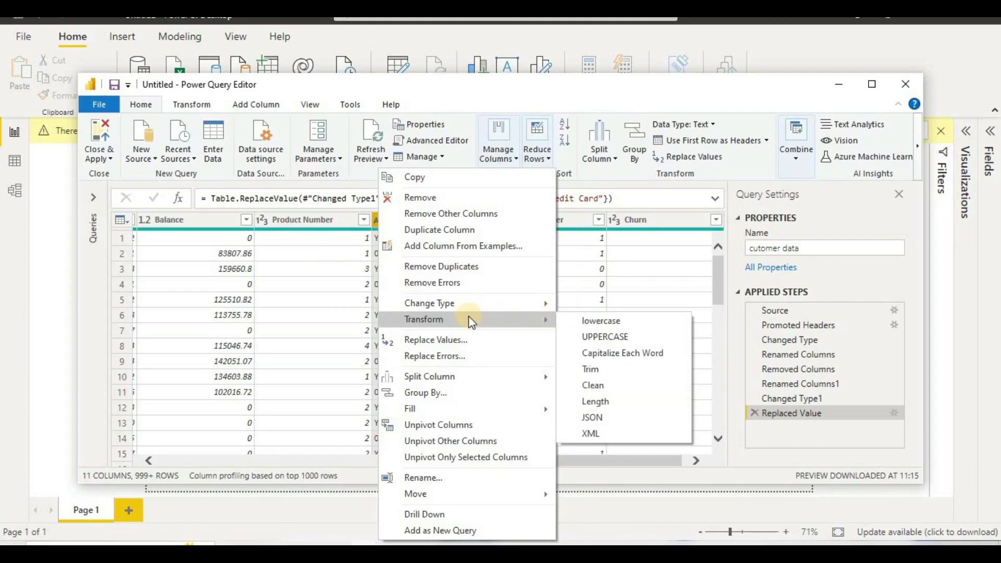
click(374, 252)
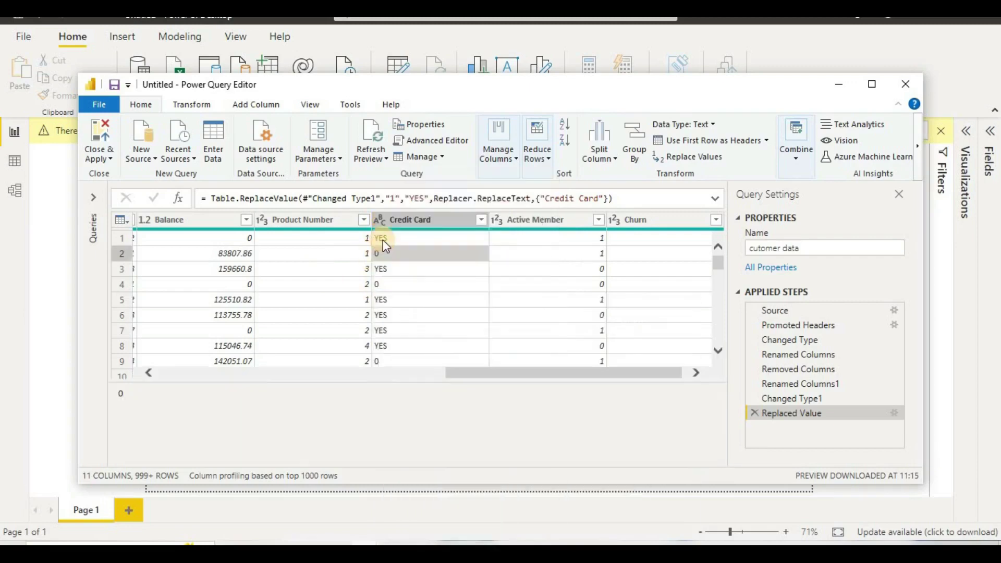
Step: Replace the value 0 with NO in the Credit Card column
right_click(383, 239)
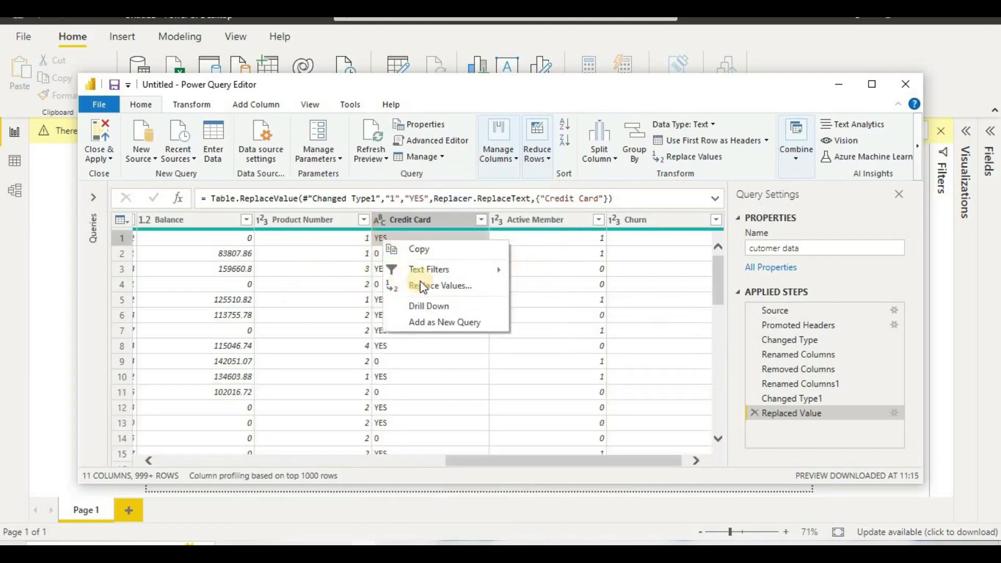
click(452, 287)
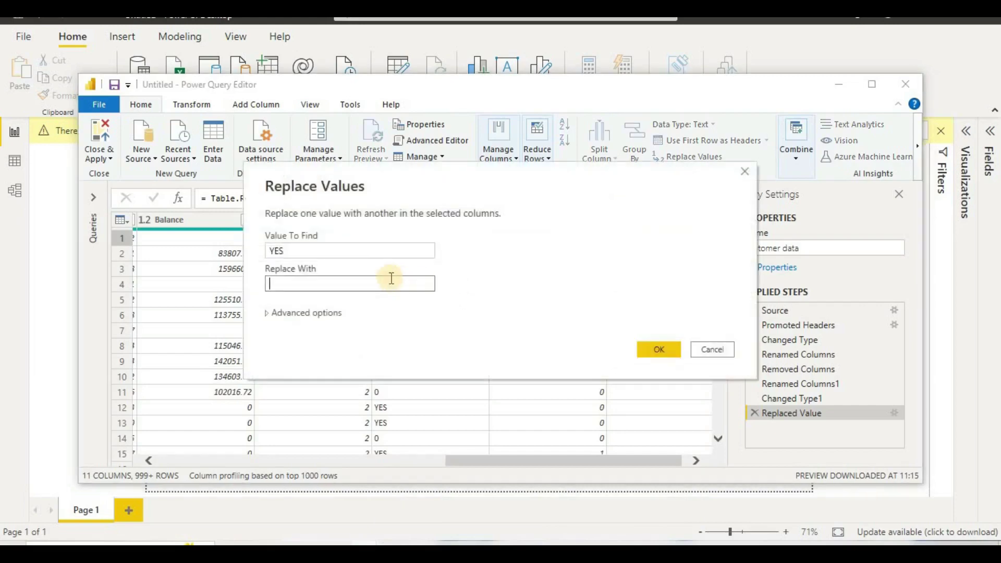
click(315, 252)
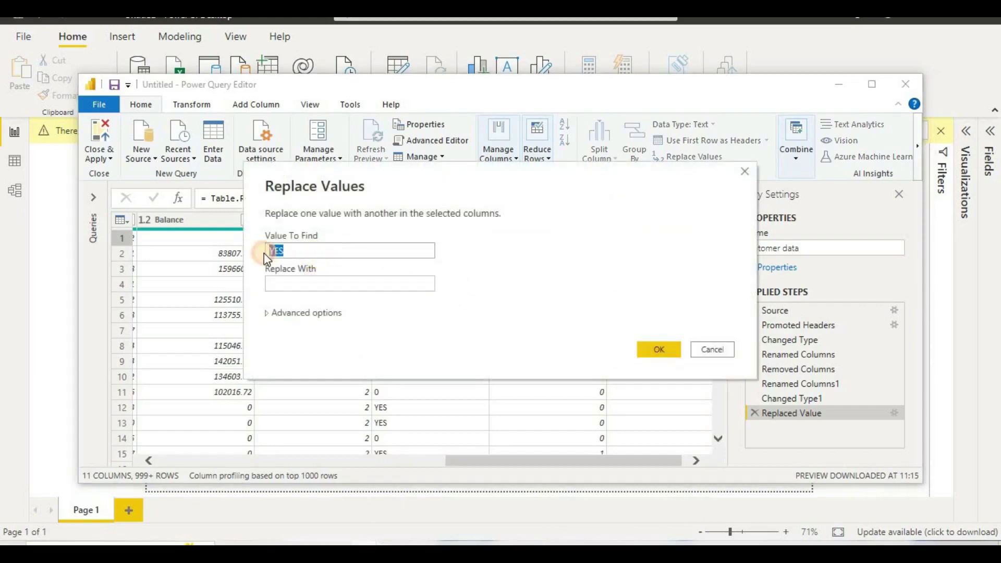
text(0)
click(293, 285)
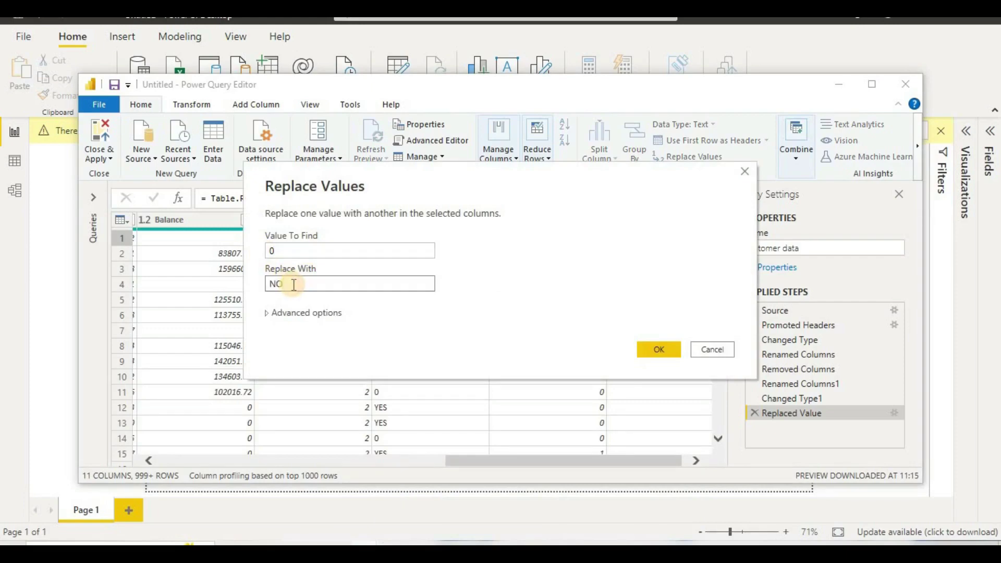
text(NO)
click(654, 348)
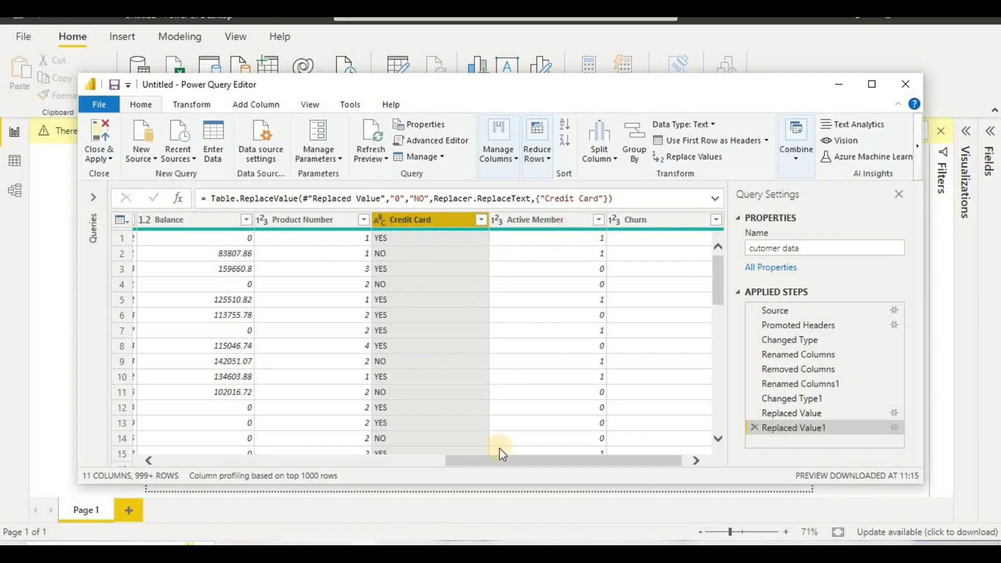
drag(559, 467, 559, 458)
right_click(505, 245)
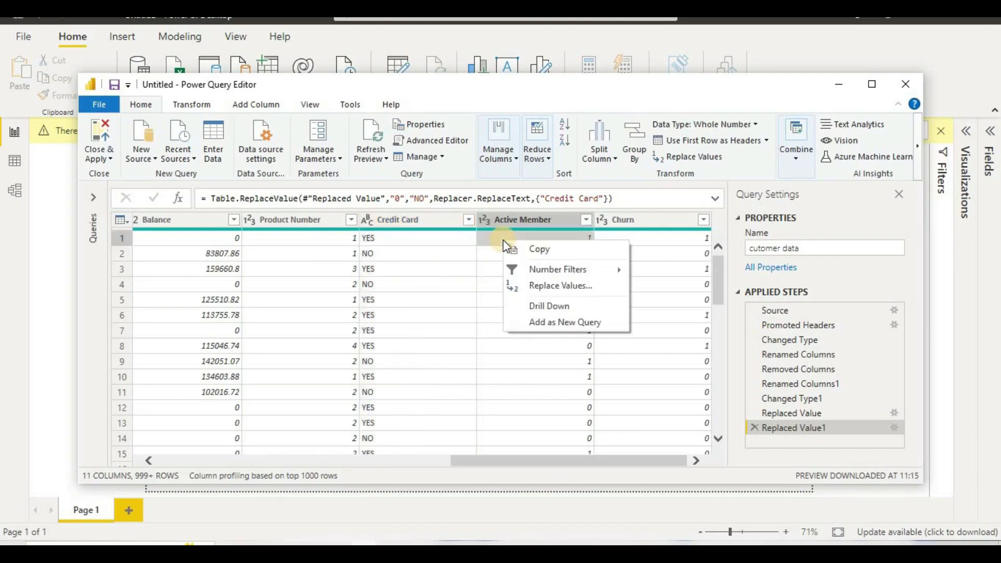
click(568, 283)
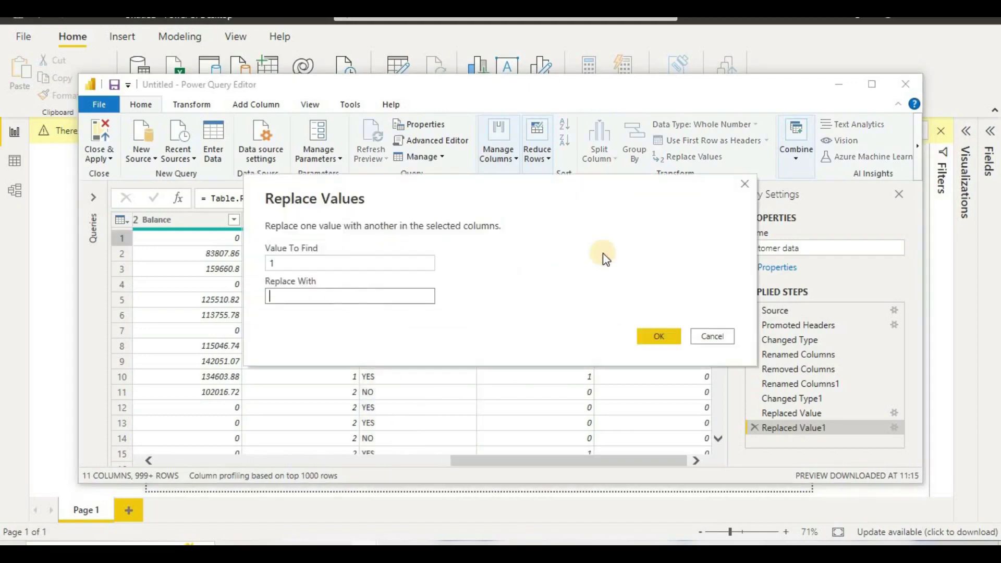
key(Escape)
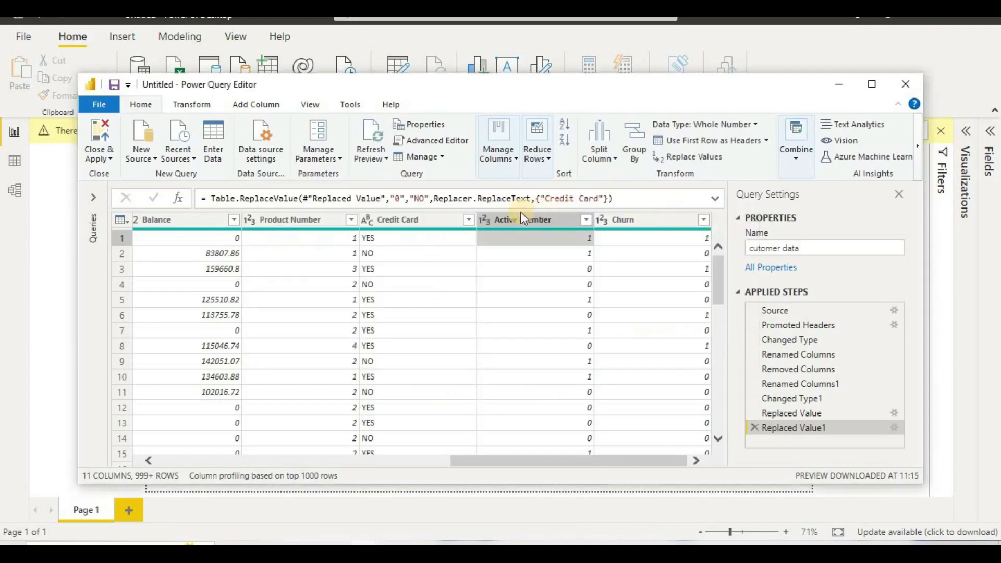
Step: Try removing all columns other than Active Member and delete that removal from the applied steps
right_click(486, 223)
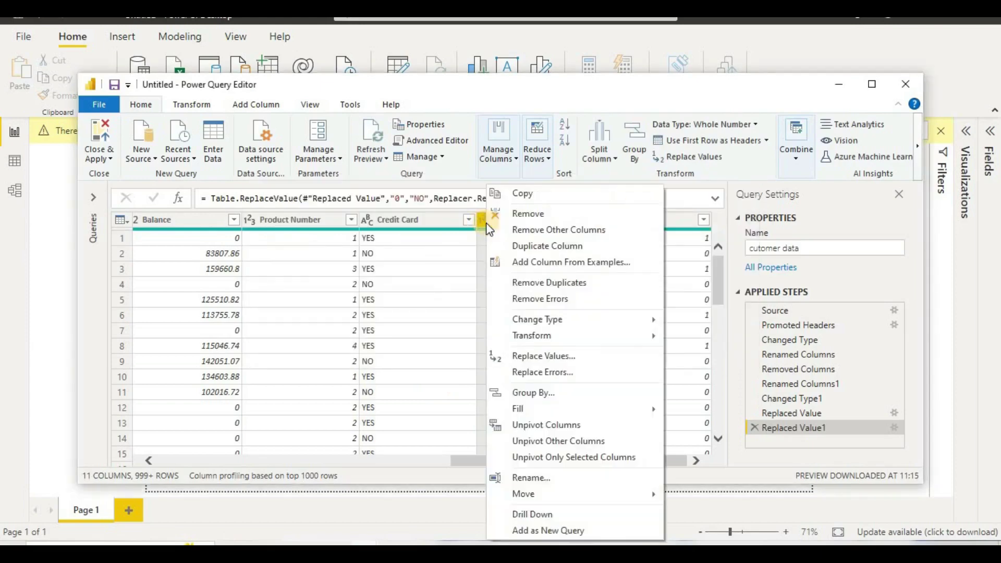
click(521, 229)
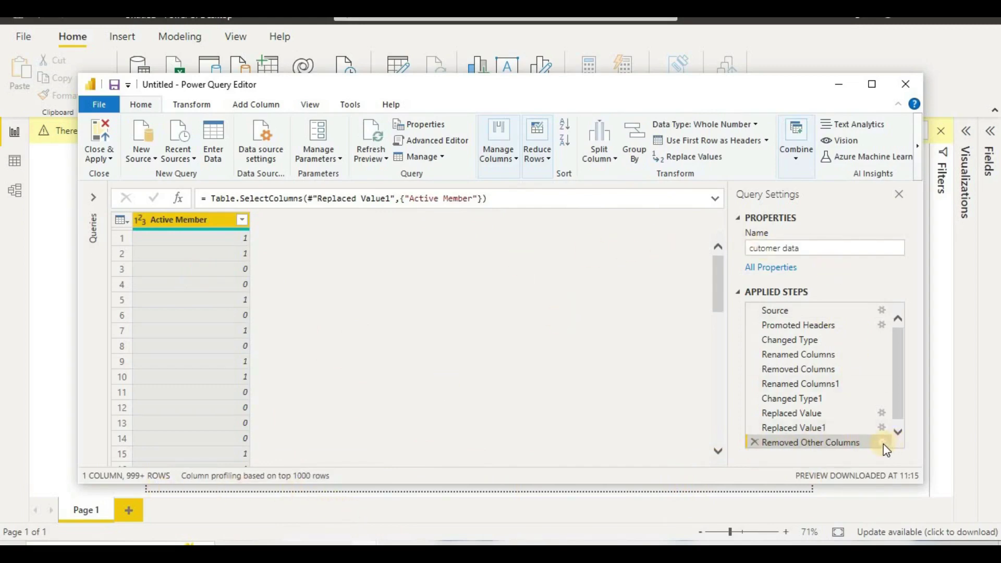
click(754, 443)
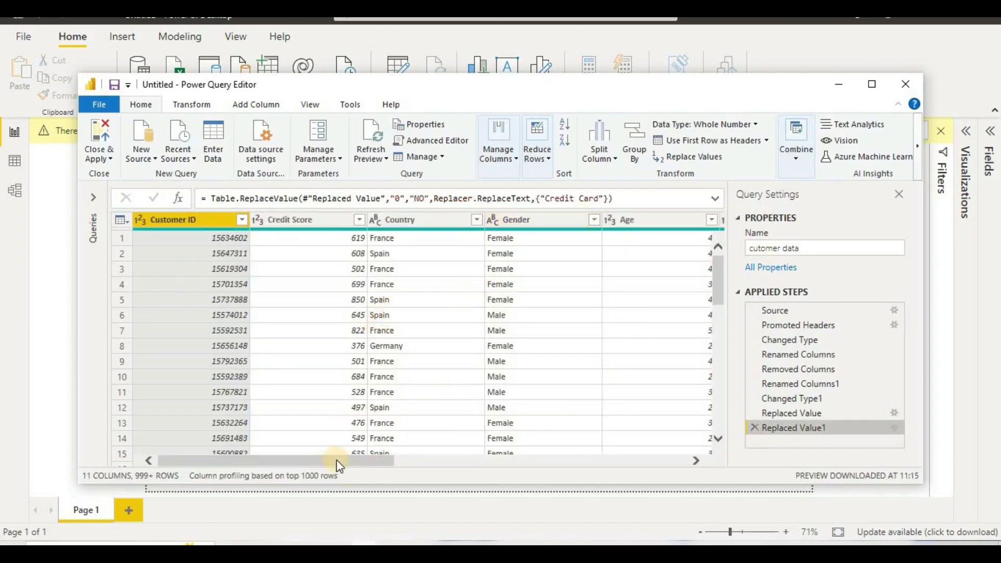
drag(337, 459, 646, 459)
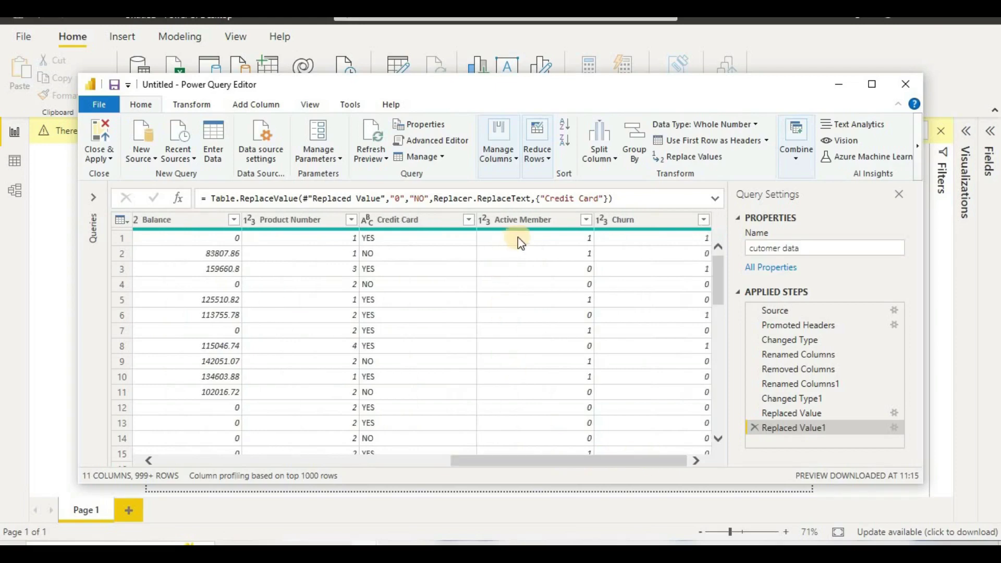
Step: Change the data type of the Active Member and Churn columns to Text
click(484, 218)
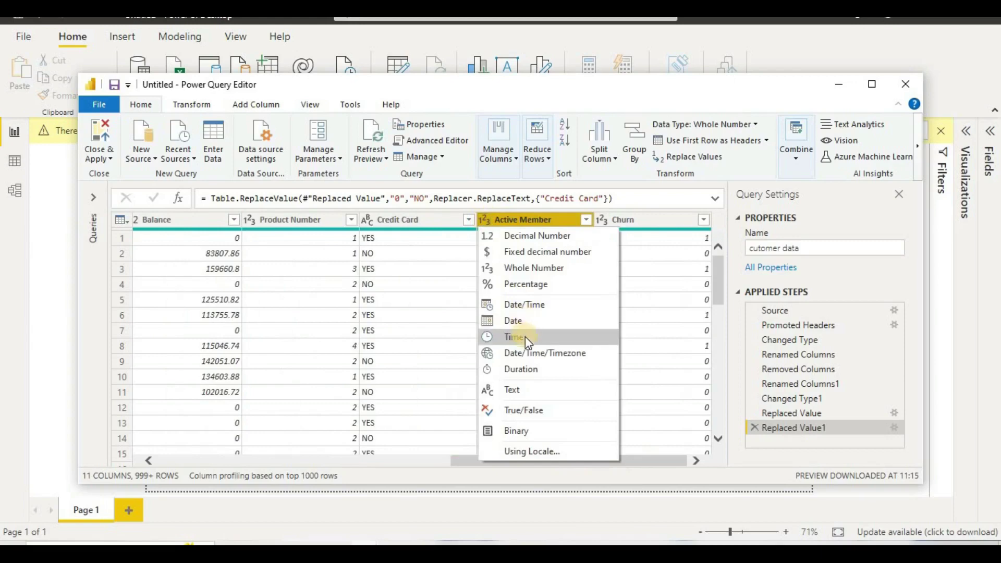
click(524, 390)
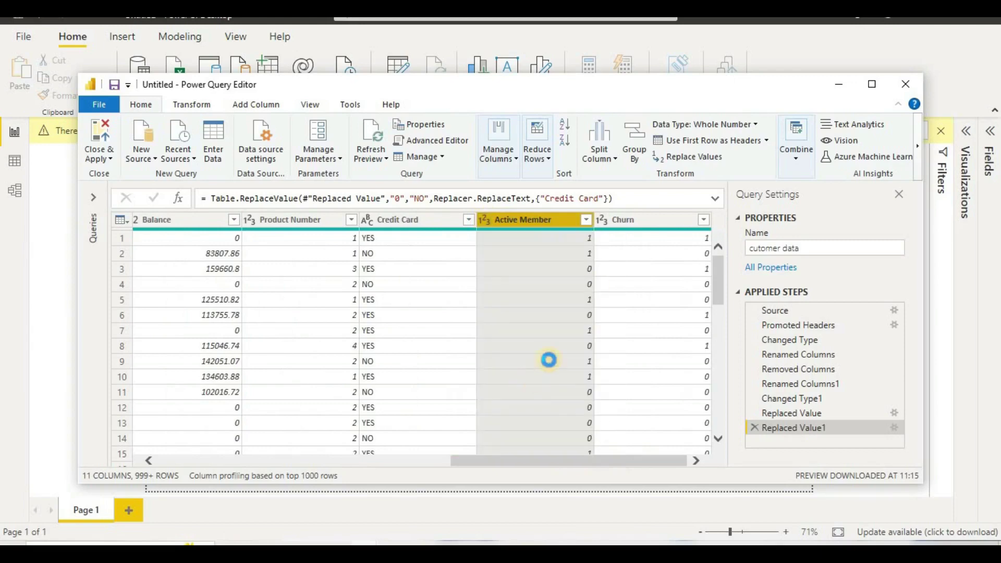
click(620, 220)
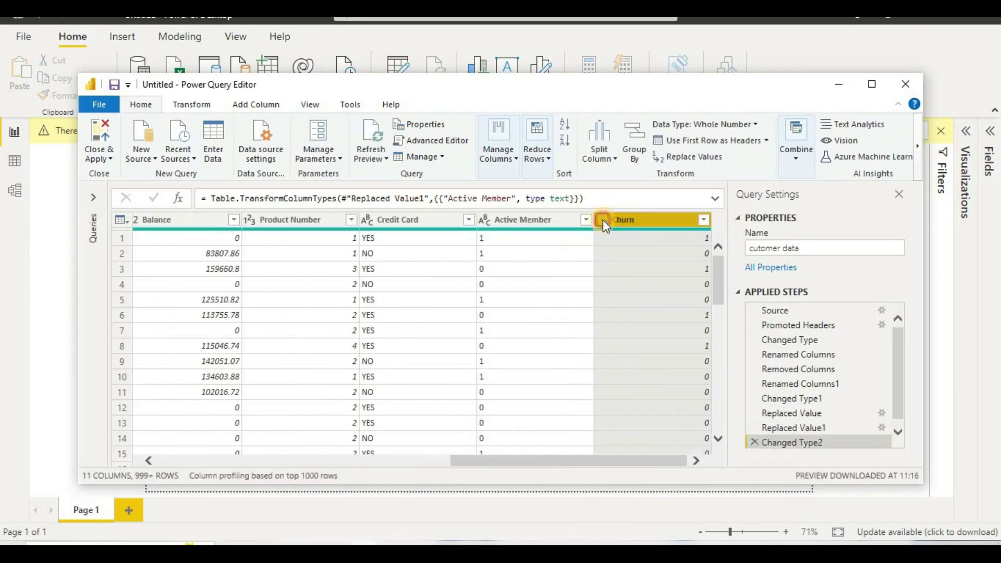
click(602, 221)
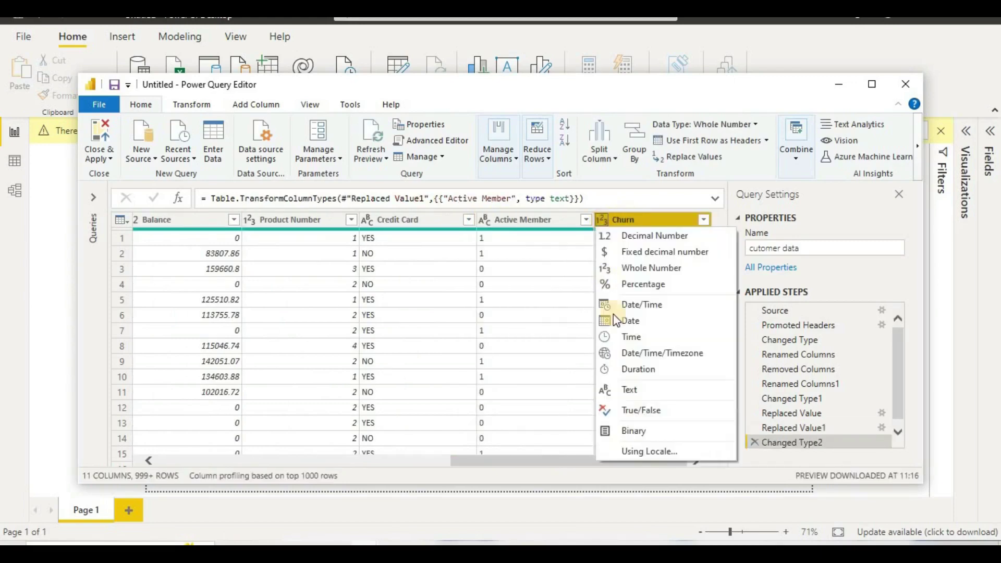
click(615, 390)
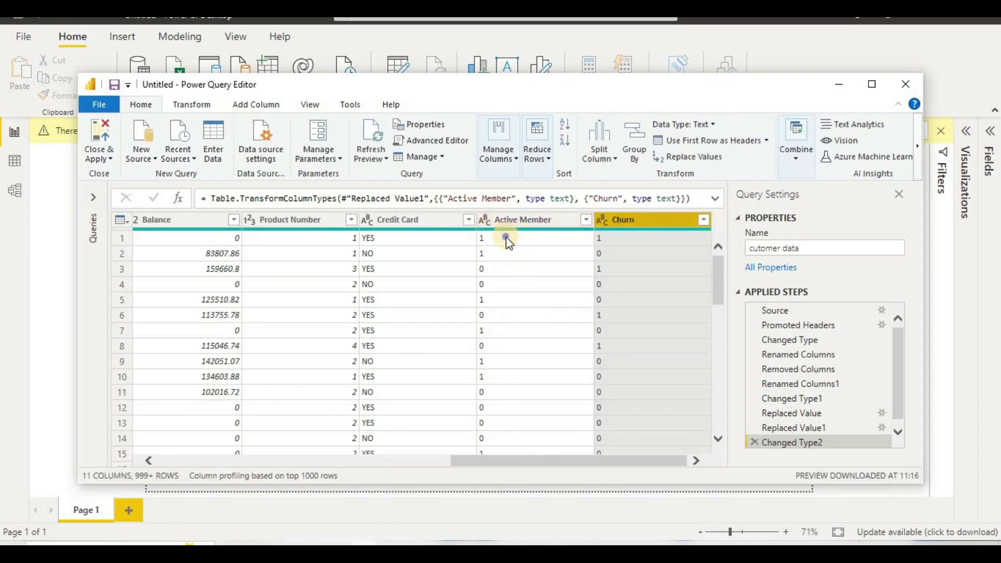
Step: Replace the value 1 with YES in the Active Member column
right_click(507, 241)
click(553, 286)
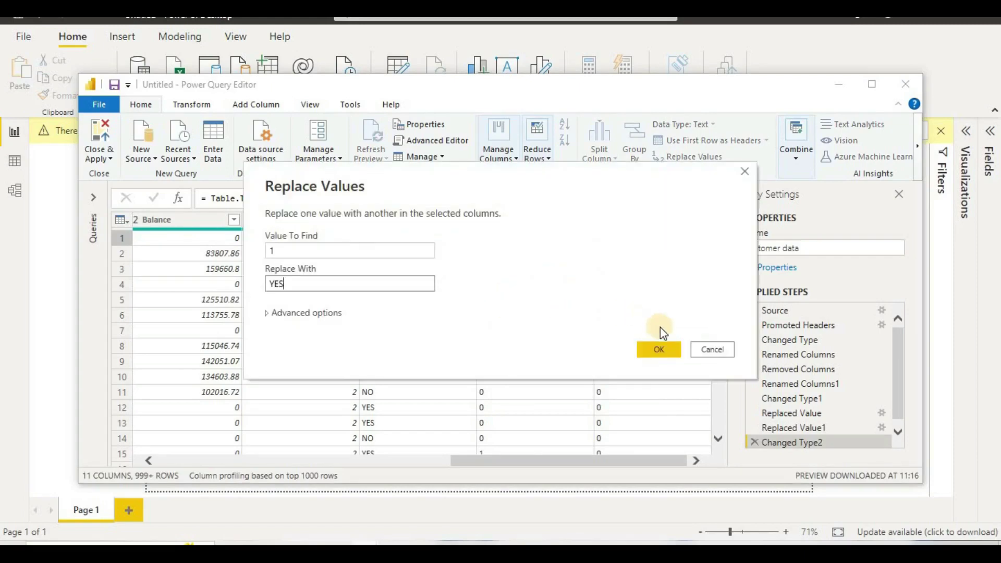
click(660, 349)
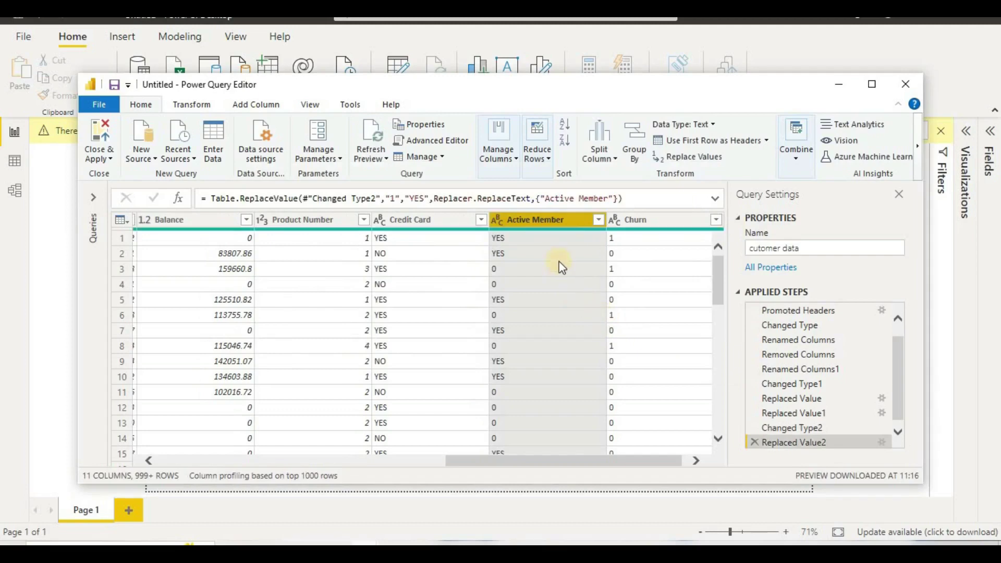
Step: Replace the value 0 with NO in the Active Member column
right_click(550, 233)
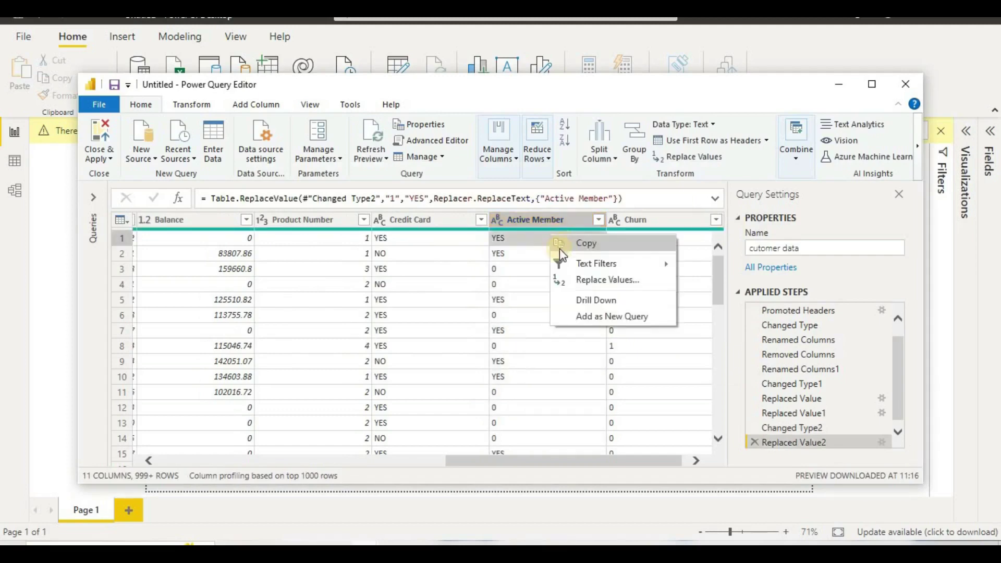
click(590, 285)
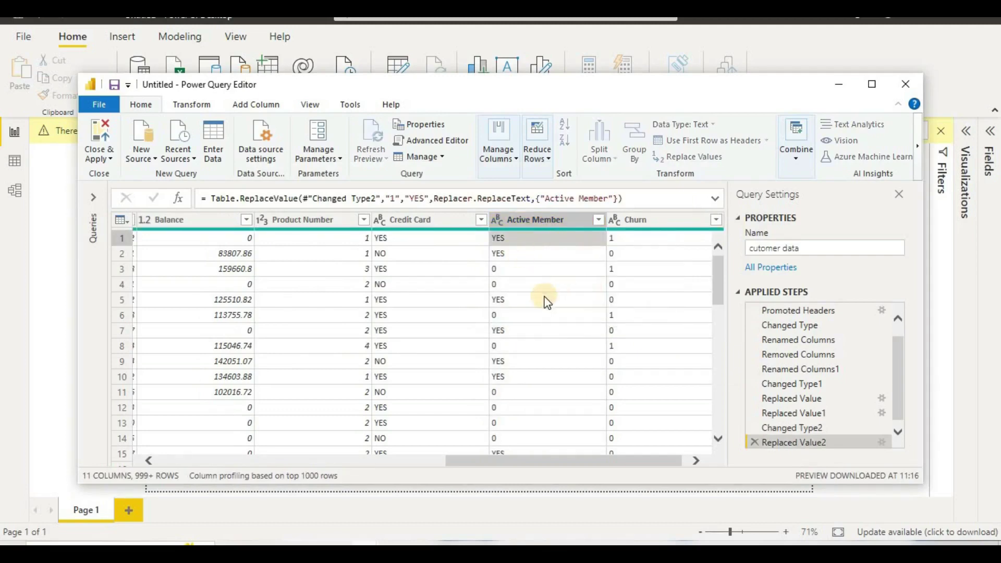
key(shift+Tab)
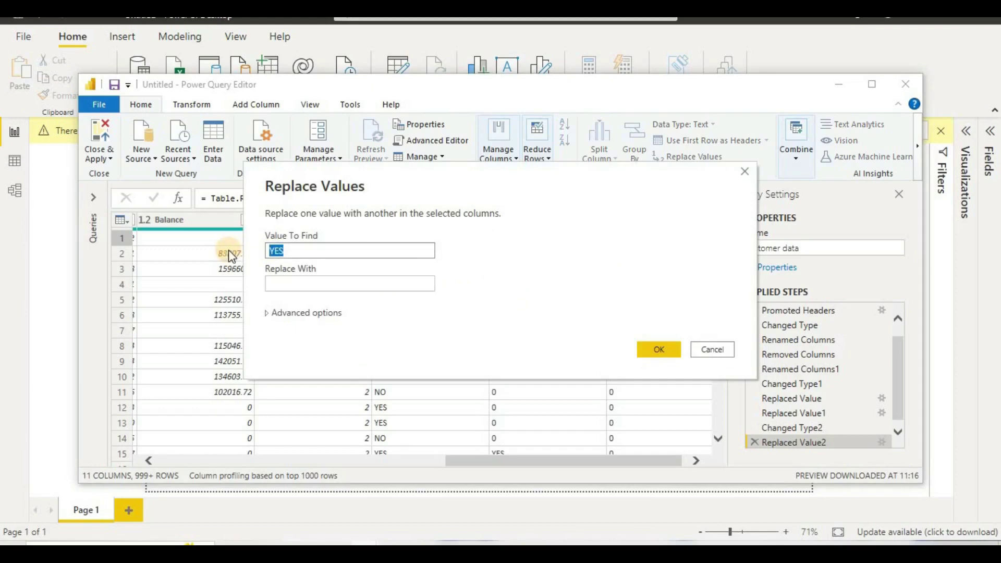
text(0)
key(Tab)
text(no)
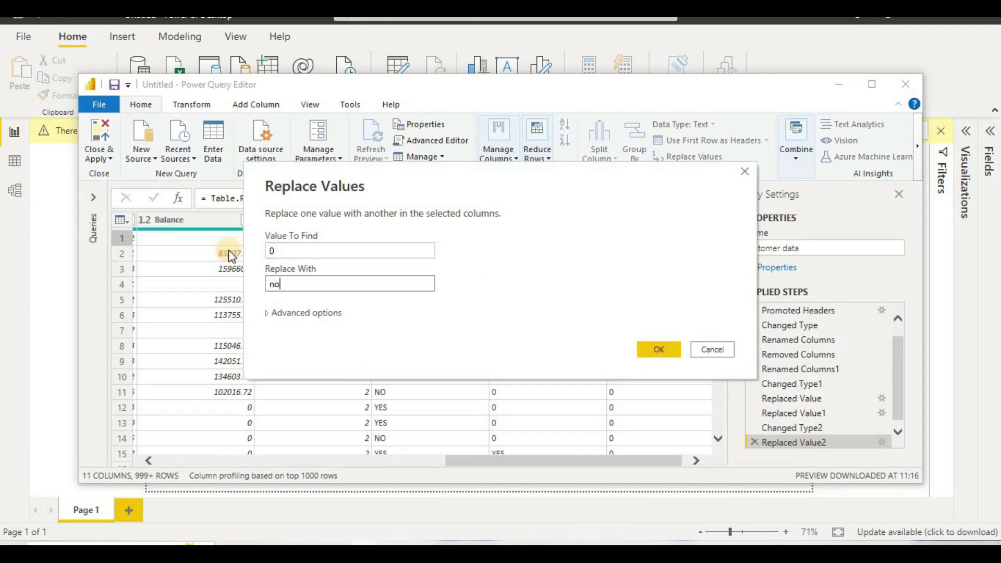
key(BackSpace)
key(BackSpace)
text(NO)
click(658, 350)
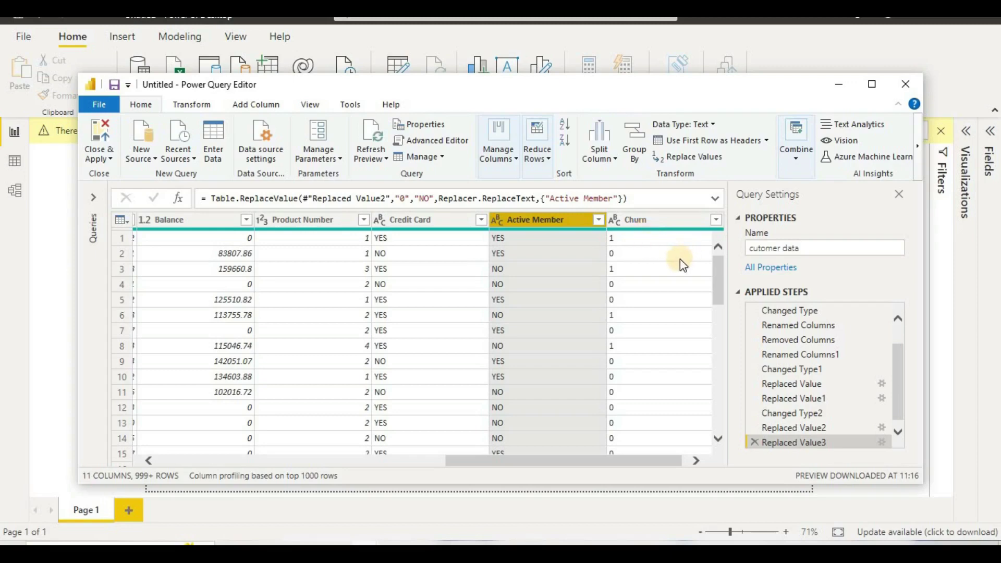
Step: Replace the value 1 with YES in the Churn column
click(638, 242)
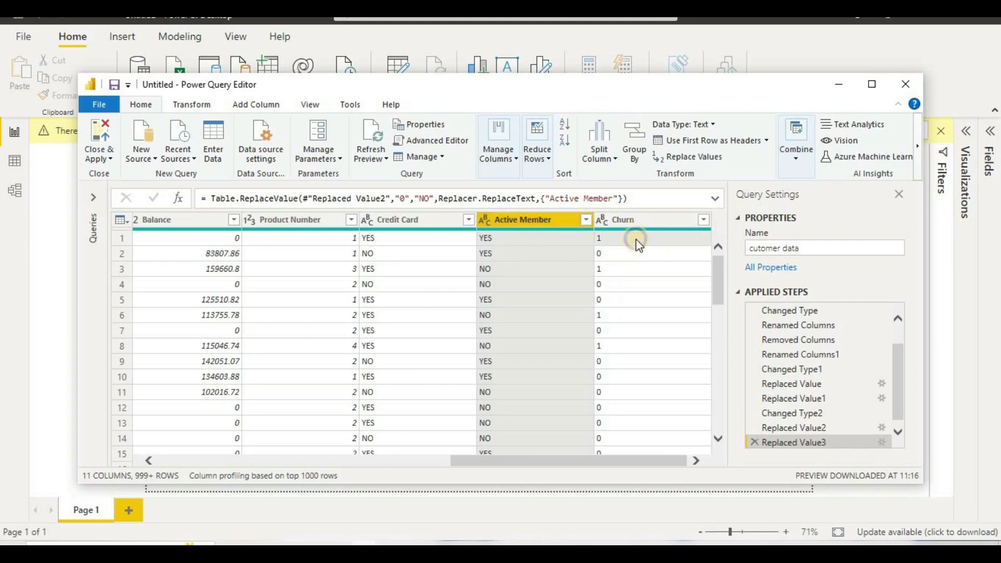
right_click(637, 239)
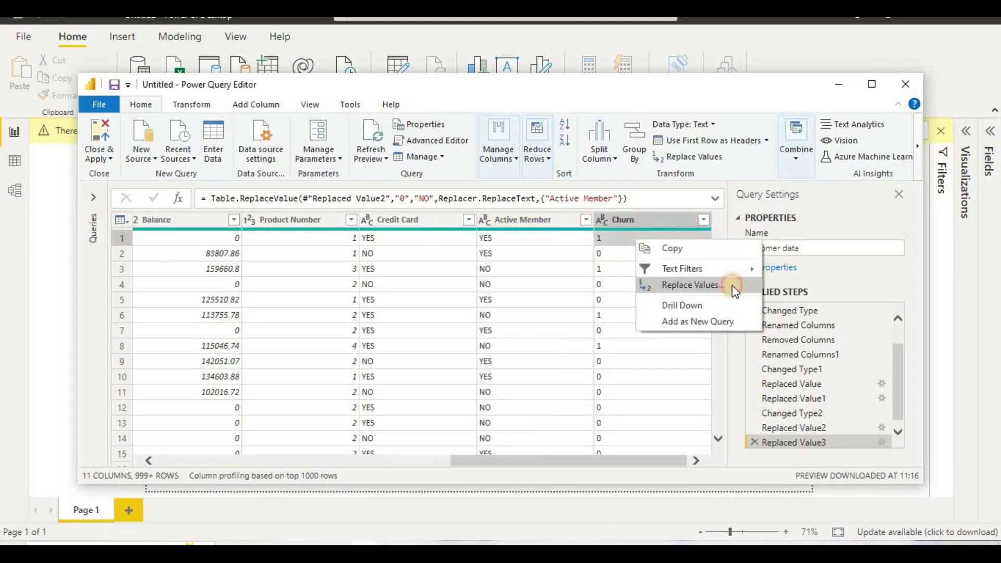
click(683, 286)
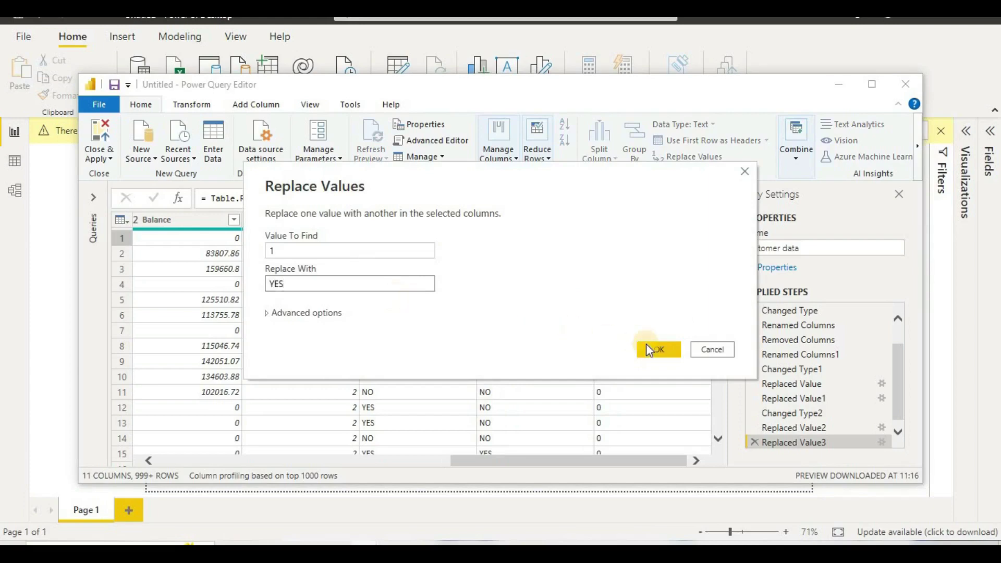
click(658, 349)
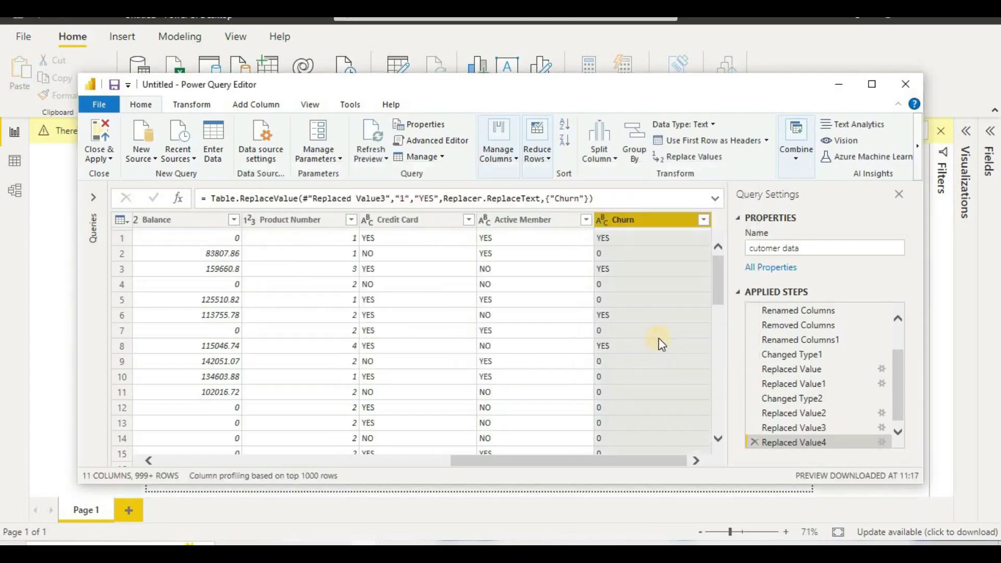
Step: Replace the value 0 with NO in the Churn column
right_click(658, 282)
click(687, 322)
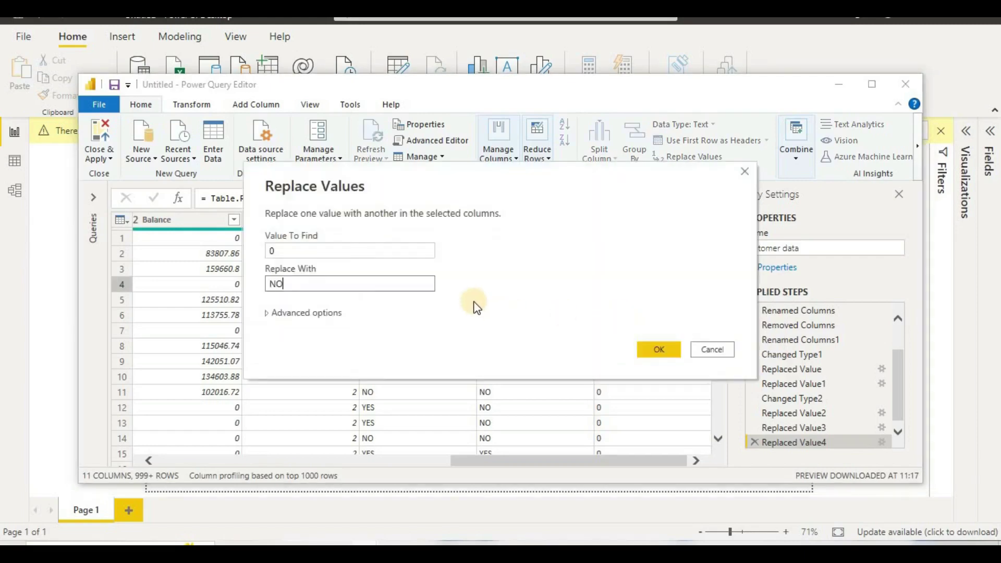
click(672, 349)
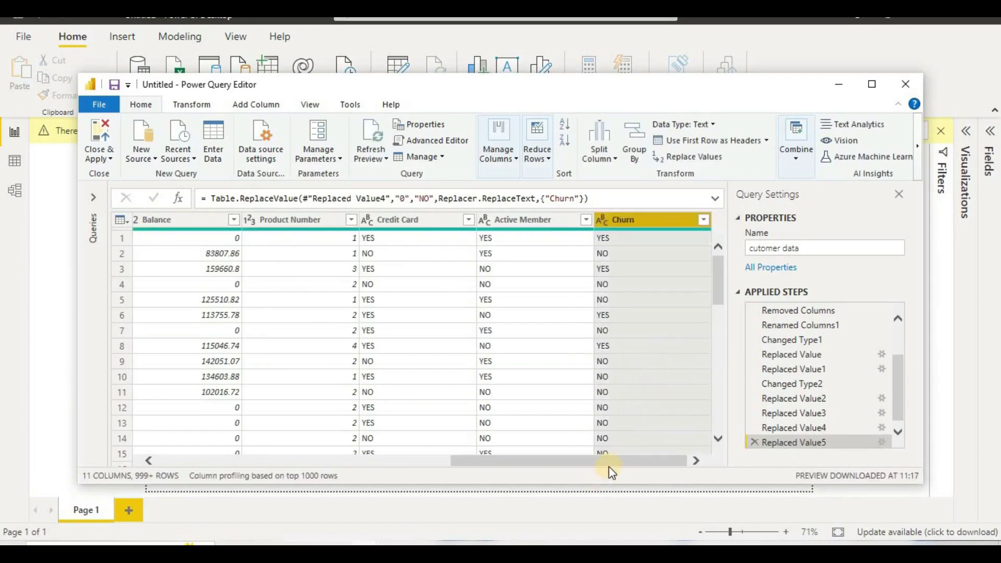
Step: Turn on the column profile, reduce its height below the data grid, and view it for Credit Card and Product Number
drag(609, 465, 241, 488)
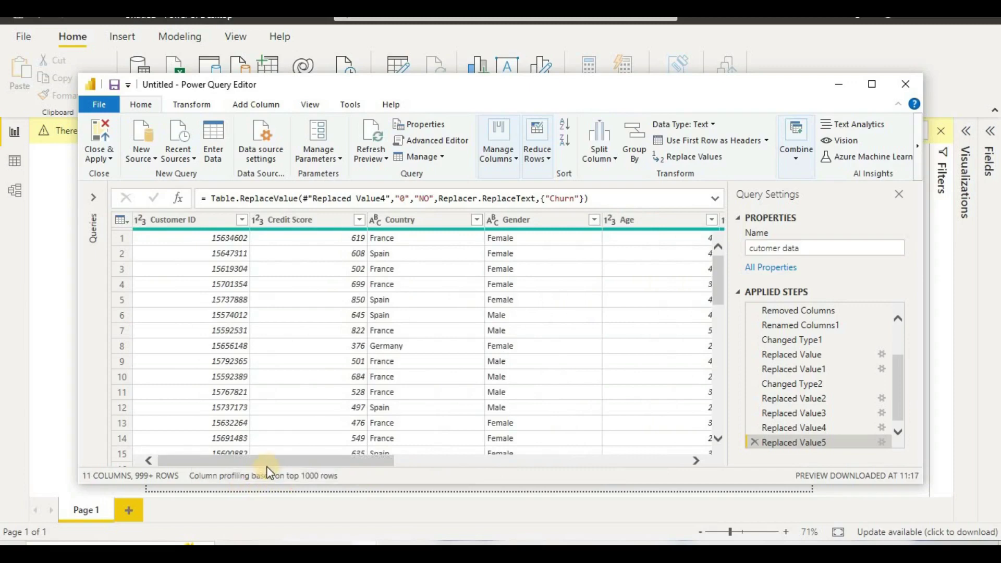
drag(276, 465, 610, 448)
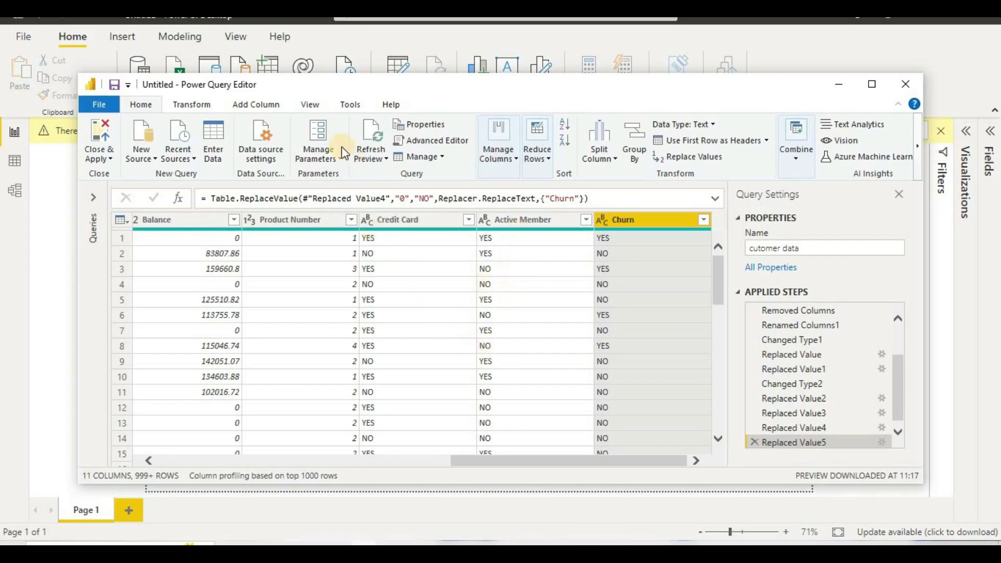
click(311, 104)
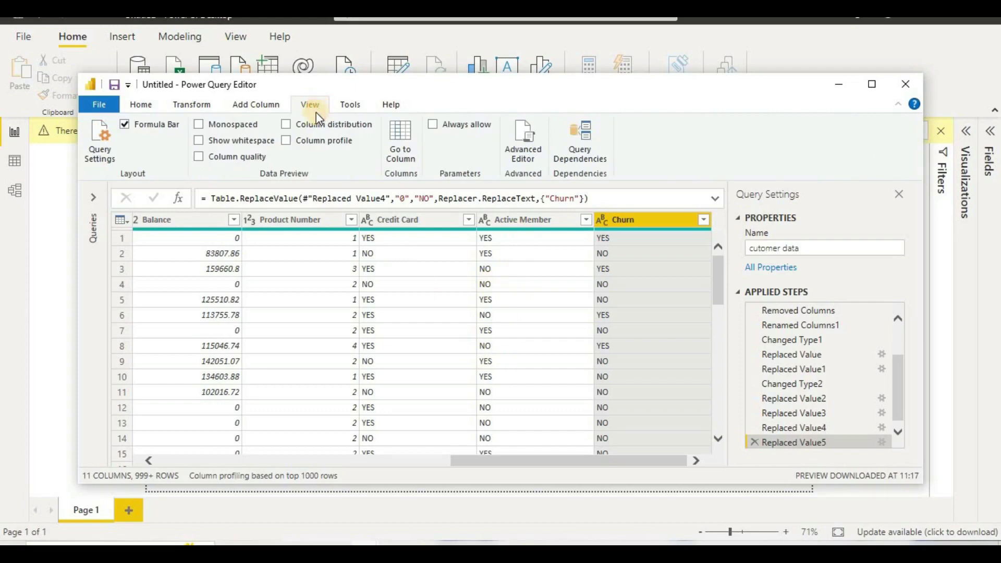
click(295, 149)
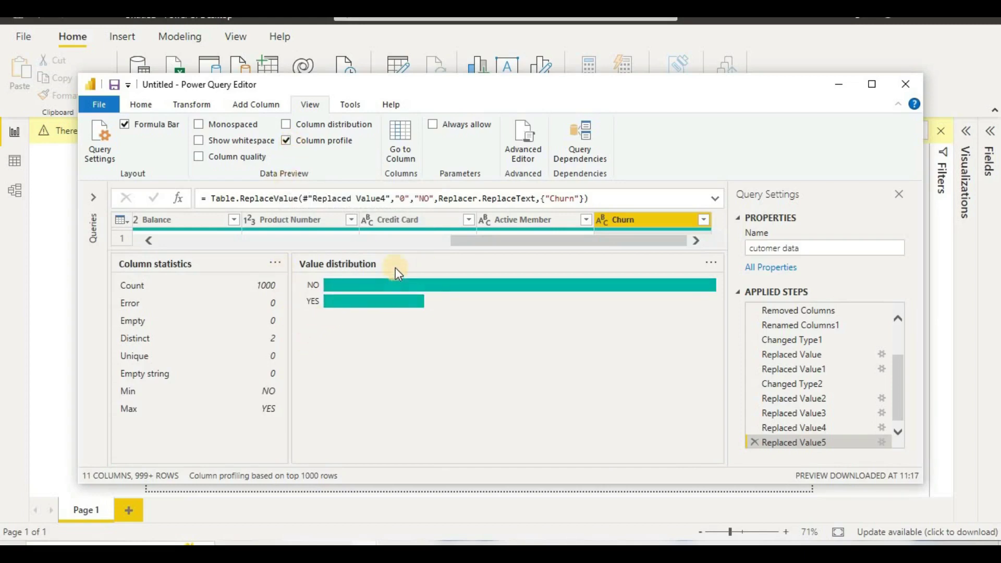
drag(433, 250, 423, 389)
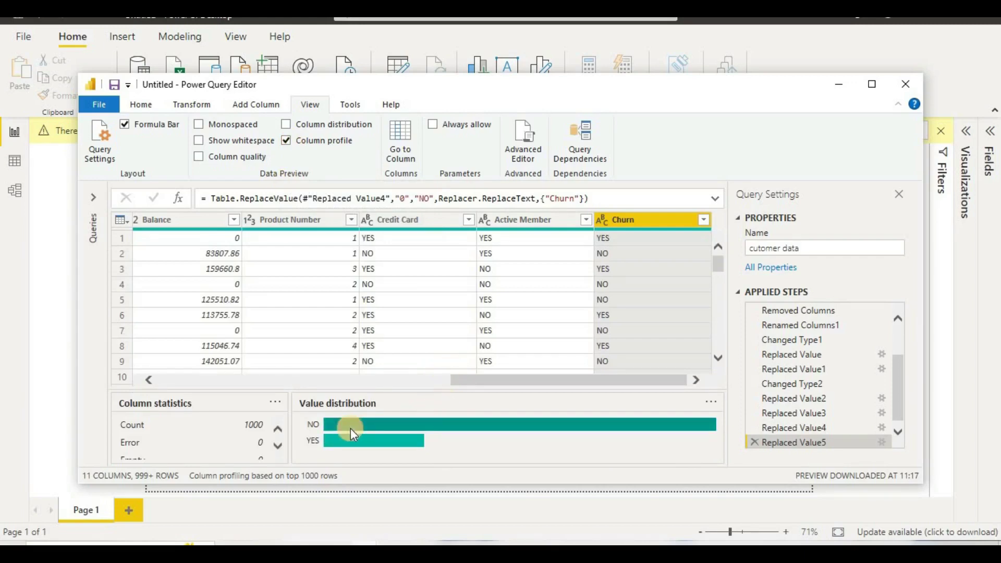
click(419, 223)
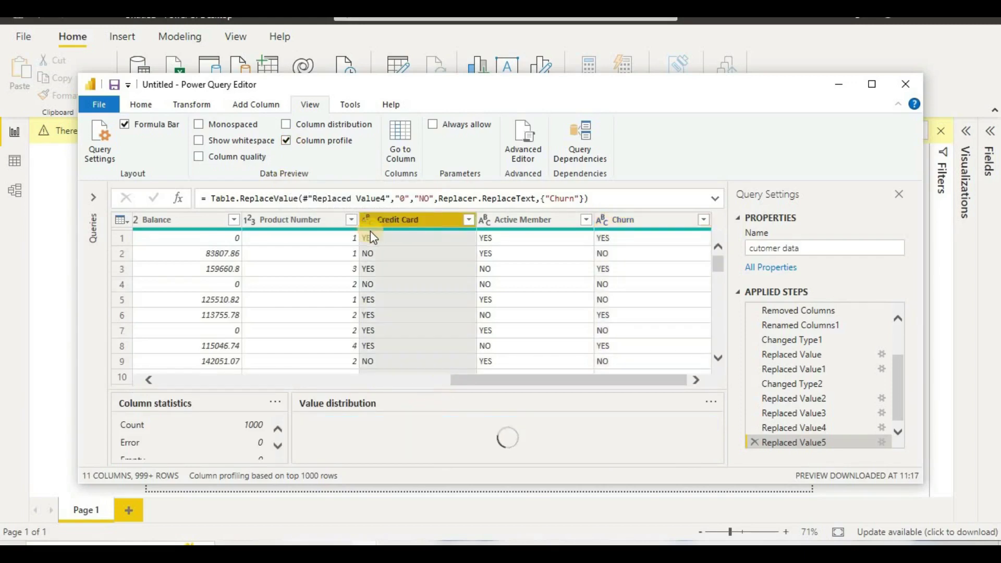
click(313, 219)
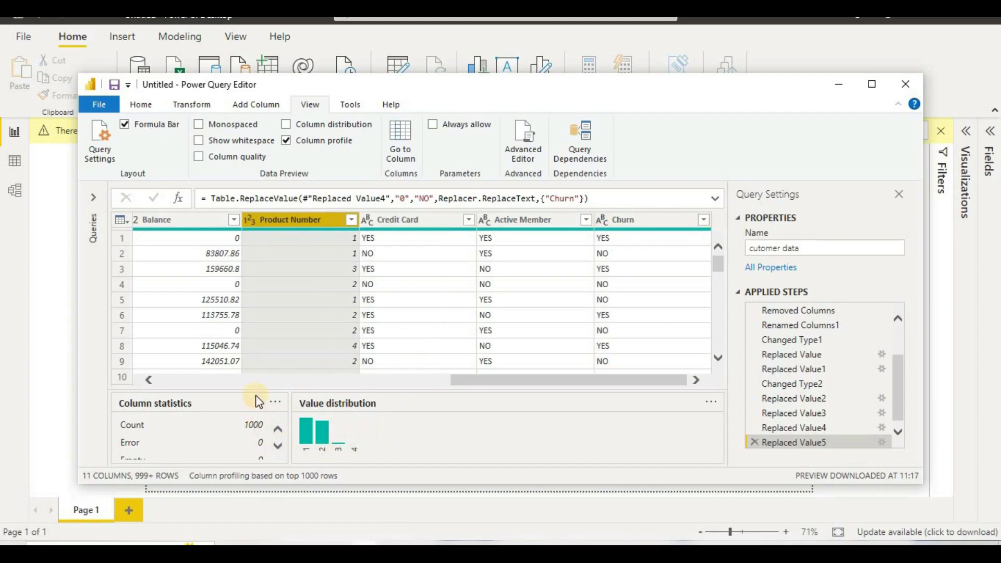
Step: Maximize the query editor window and examine the Credit Score column's statistics and value distribution
click(871, 85)
scroll(391, 345, down, 3)
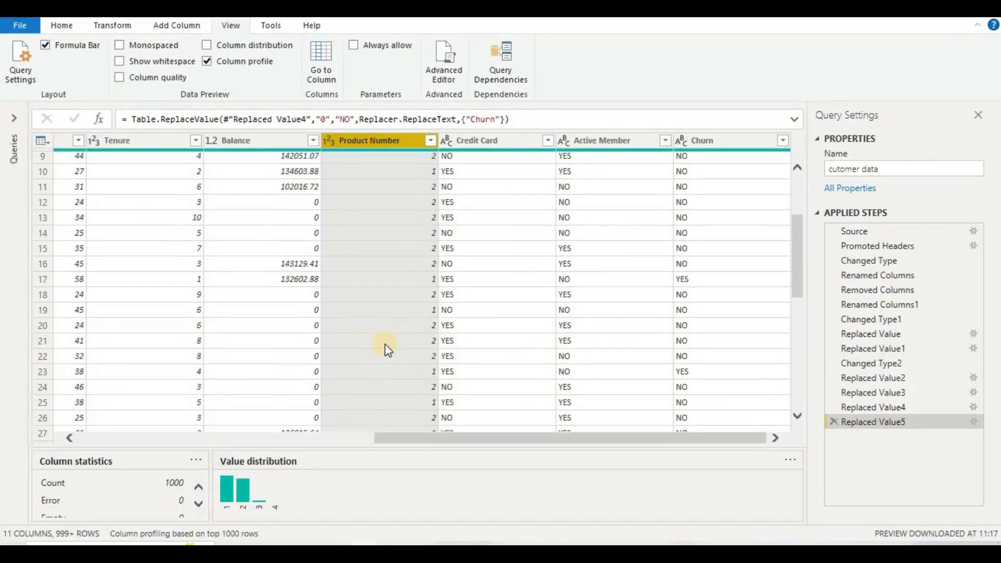
scroll(386, 344, up, 3)
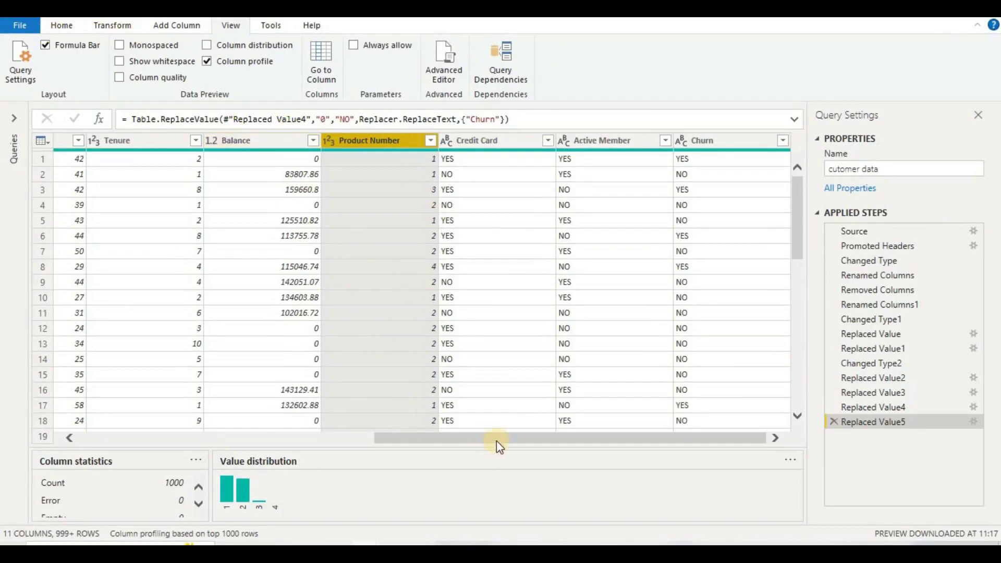
drag(487, 439, 28, 474)
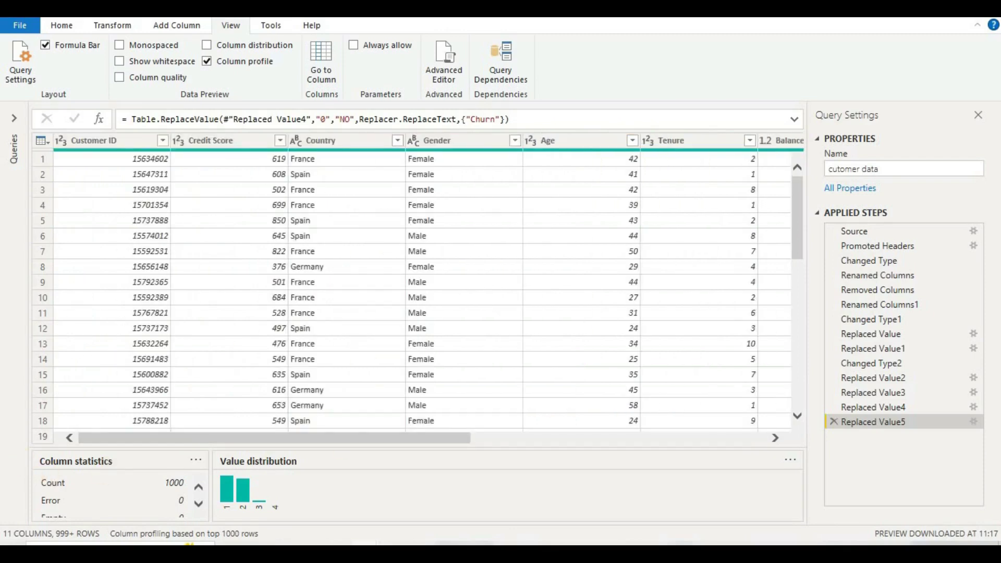
click(241, 143)
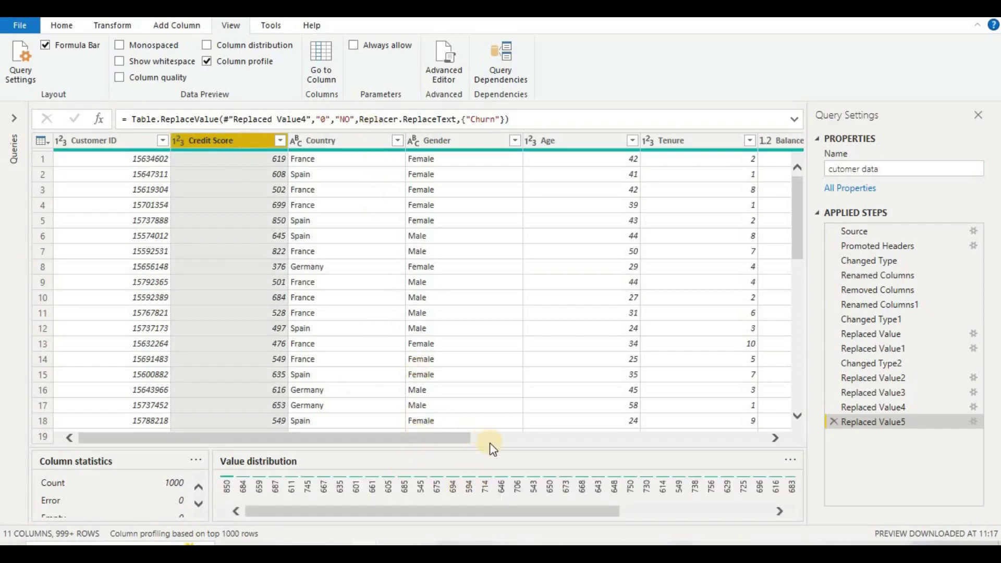
drag(489, 443, 505, 302)
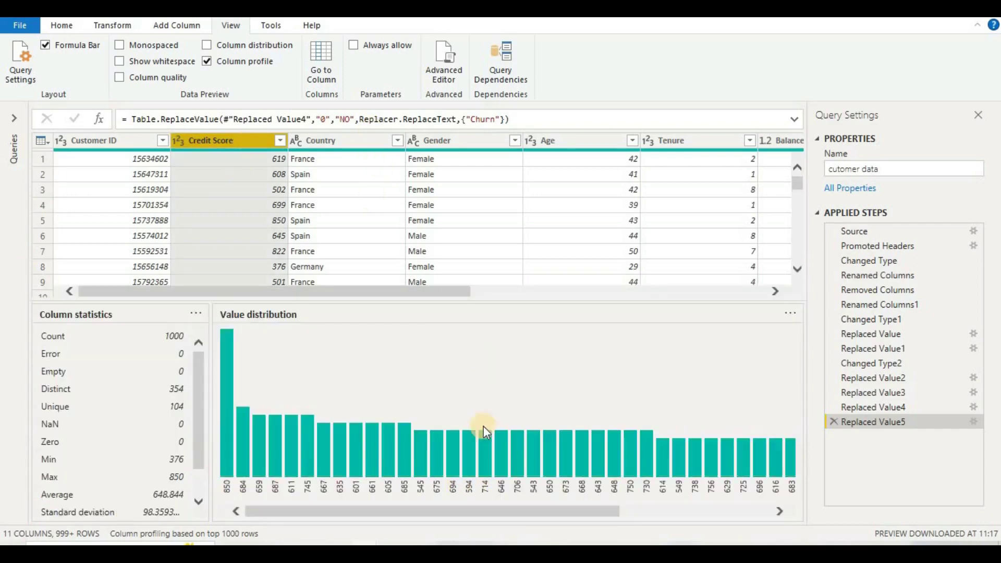
scroll(205, 516, down, 2)
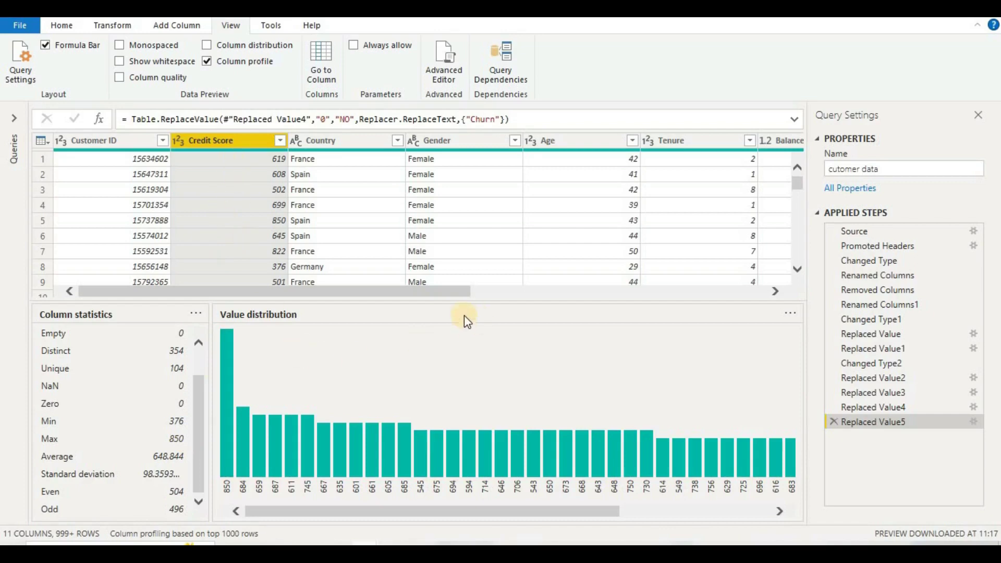
drag(481, 301, 491, 395)
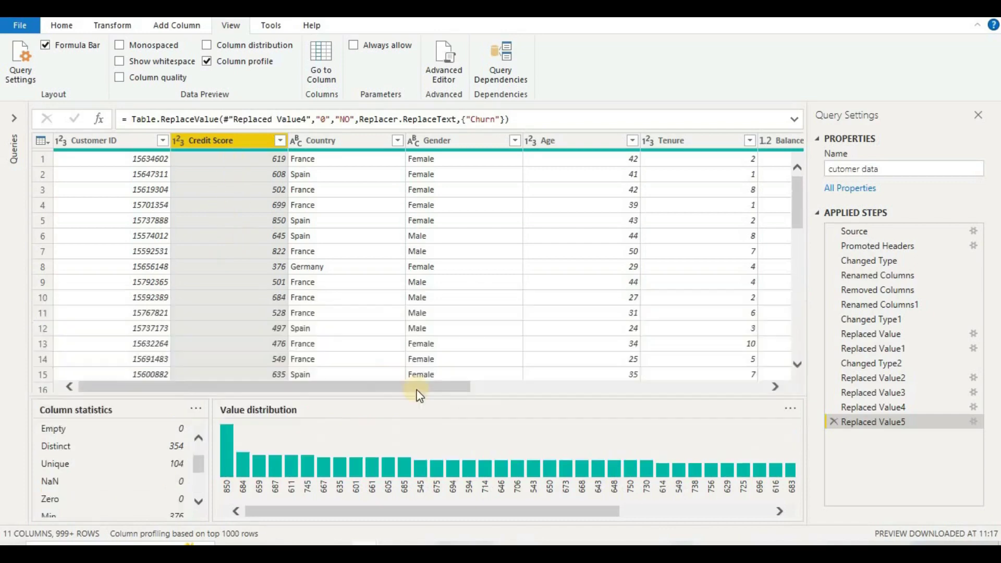
Step: Start a new conditional column and name it Credit Score Group
click(177, 26)
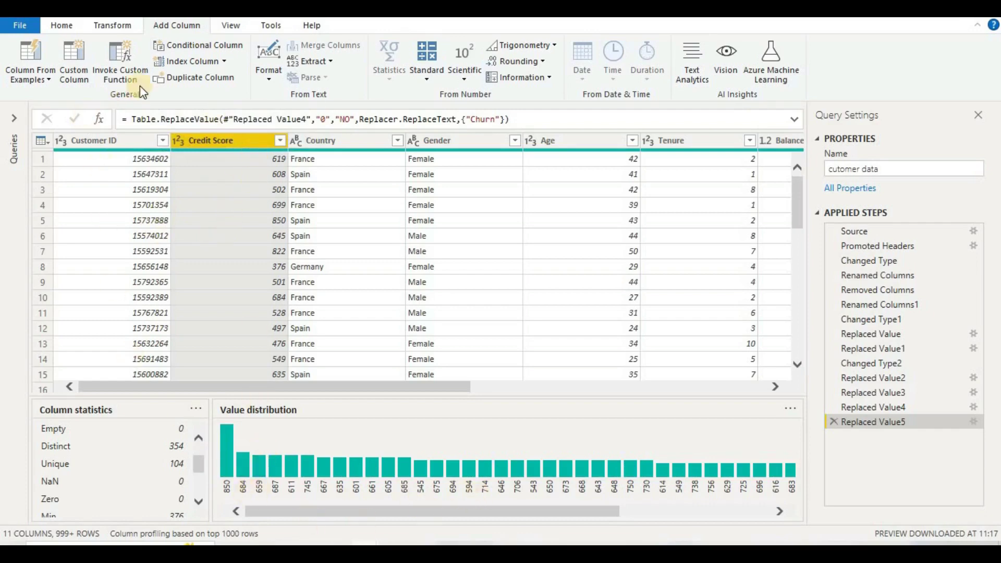
click(205, 51)
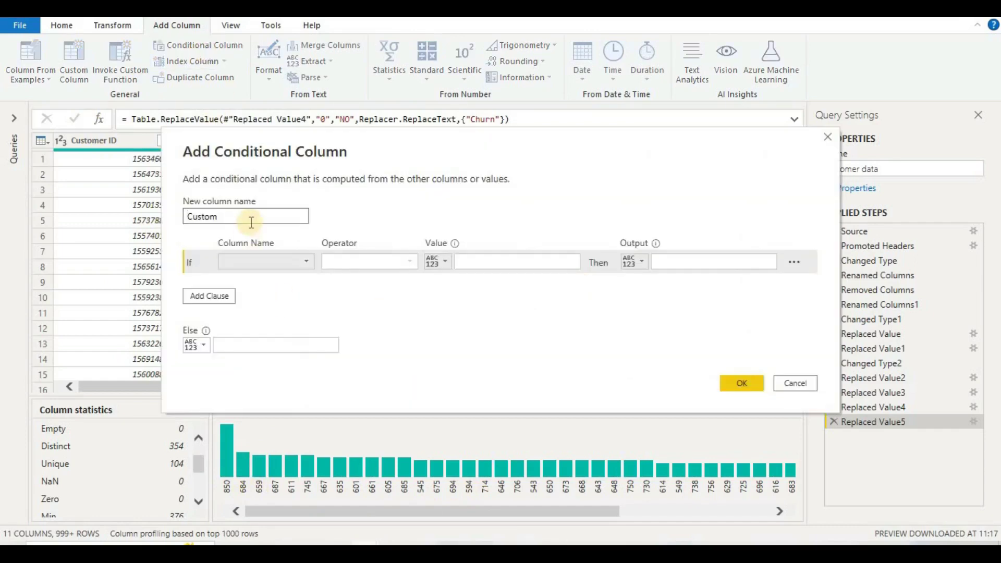
double_click(250, 222)
text(cO)
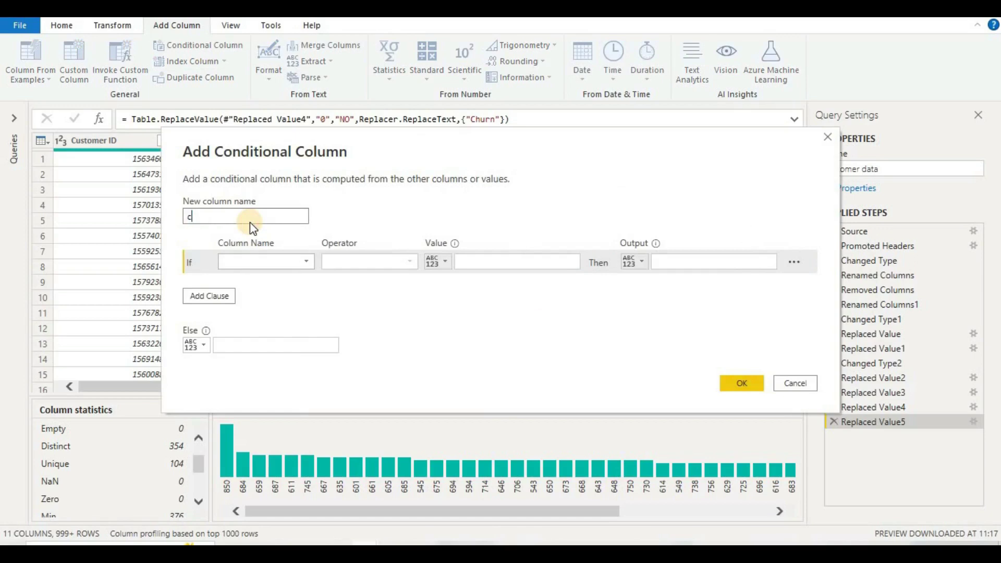
key(BackSpace)
key(BackSpace)
text(crea)
key(BackSpace)
key(BackSpace)
key(BackSpace)
key(BackSpace)
text(Credit Score Group)
Step: Define the first clause so that a Credit Score less than or equal to 400 outputs 300-400
click(296, 266)
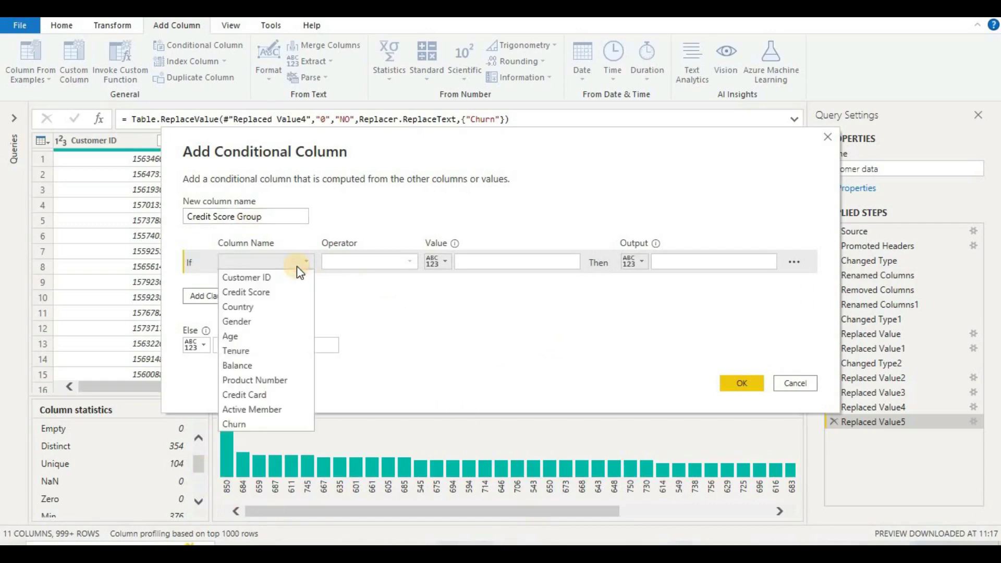
click(292, 293)
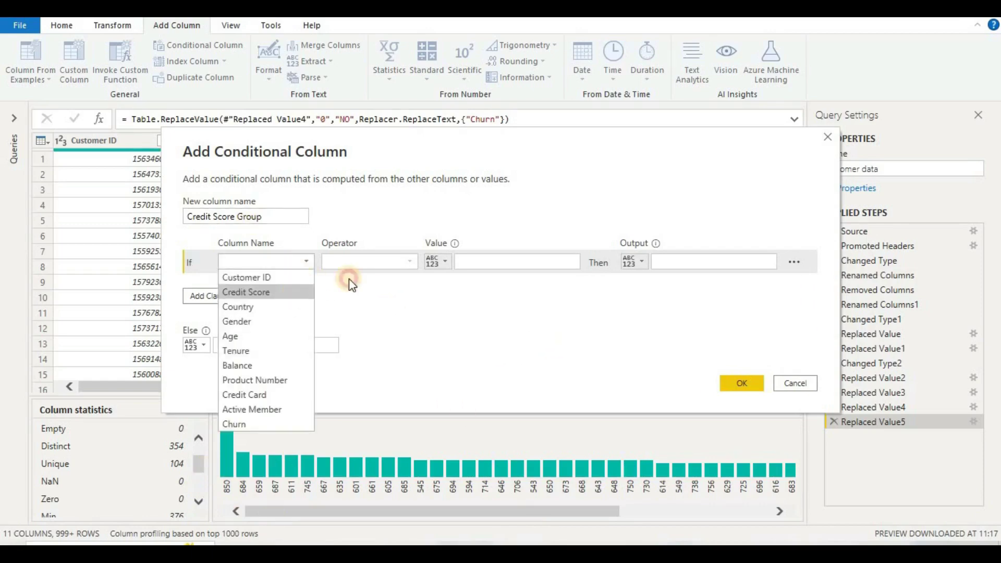
click(396, 264)
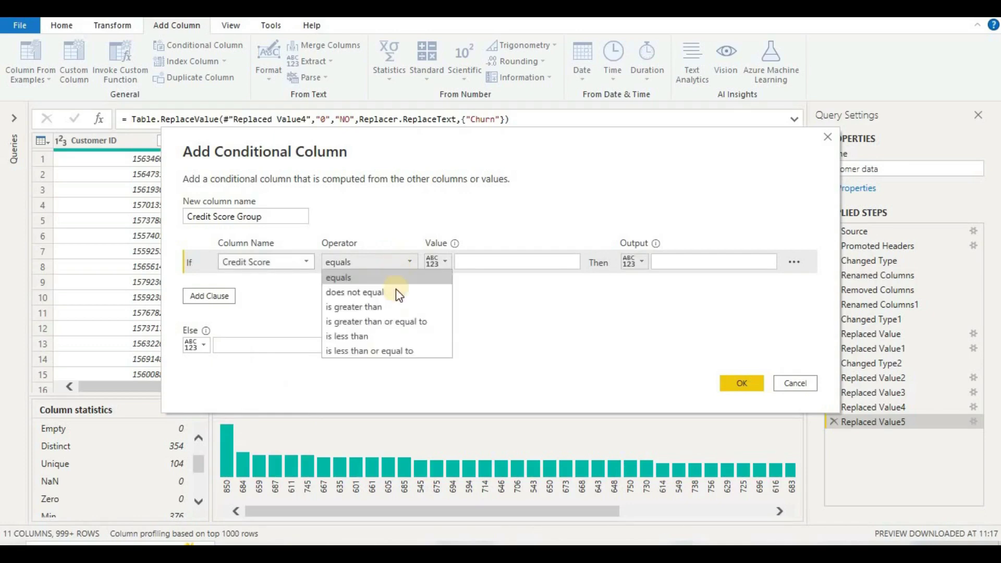
click(396, 351)
click(521, 262)
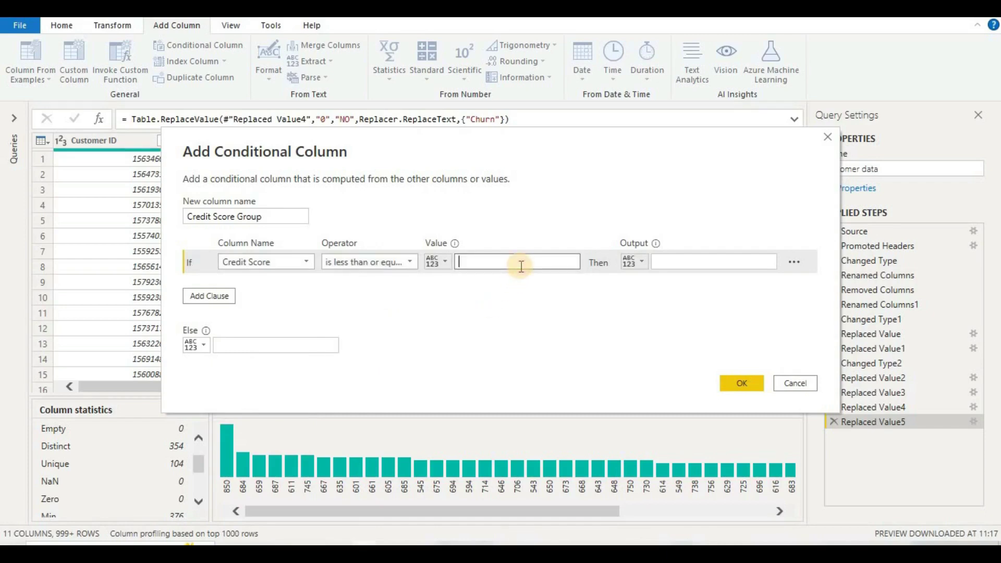
text(400)
click(681, 261)
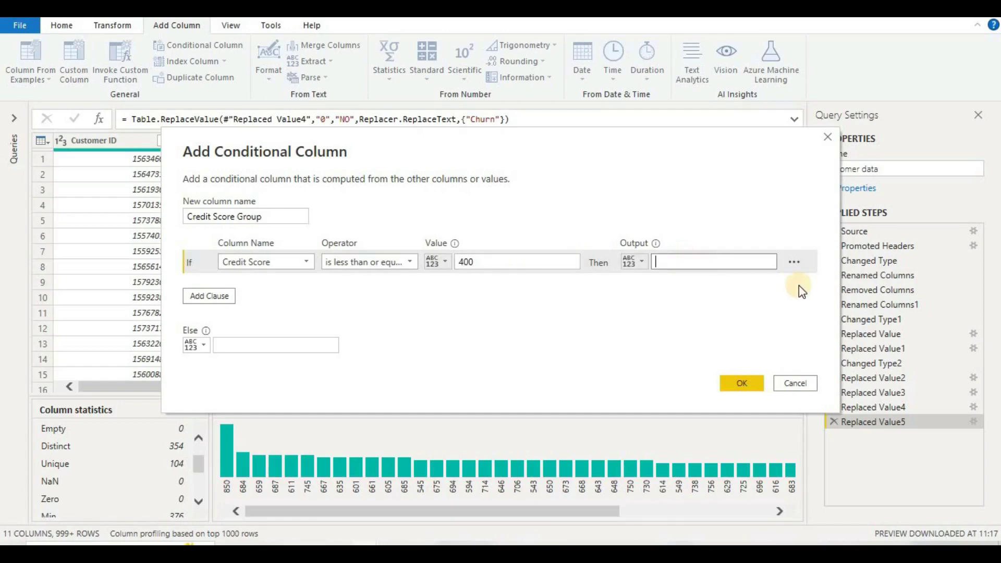
text(300-400)
Step: Add a second clause so that a Credit Score greater than or equal to 600 outputs 400-600
click(208, 295)
click(306, 286)
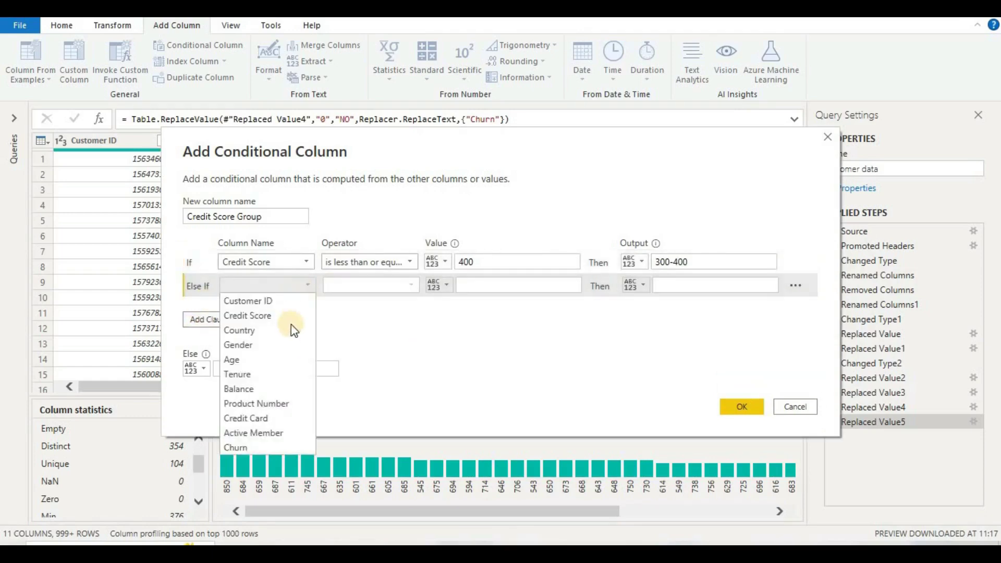
click(299, 315)
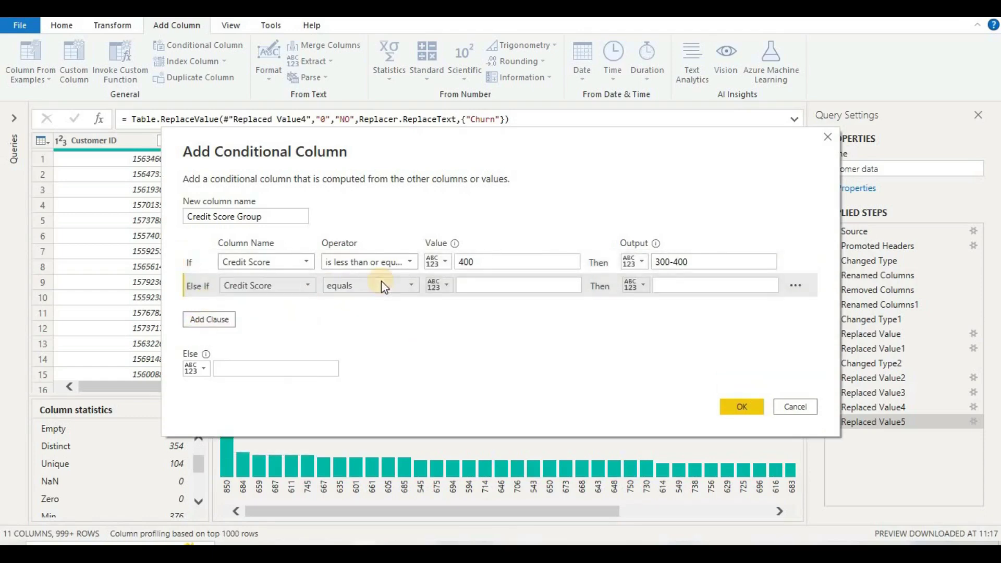
click(382, 284)
click(388, 345)
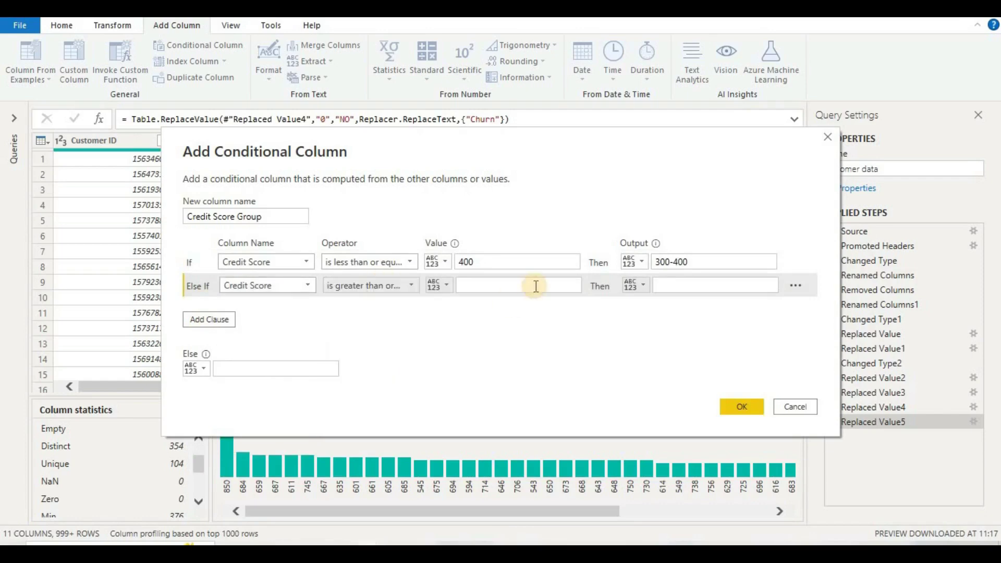
click(536, 285)
text(6)
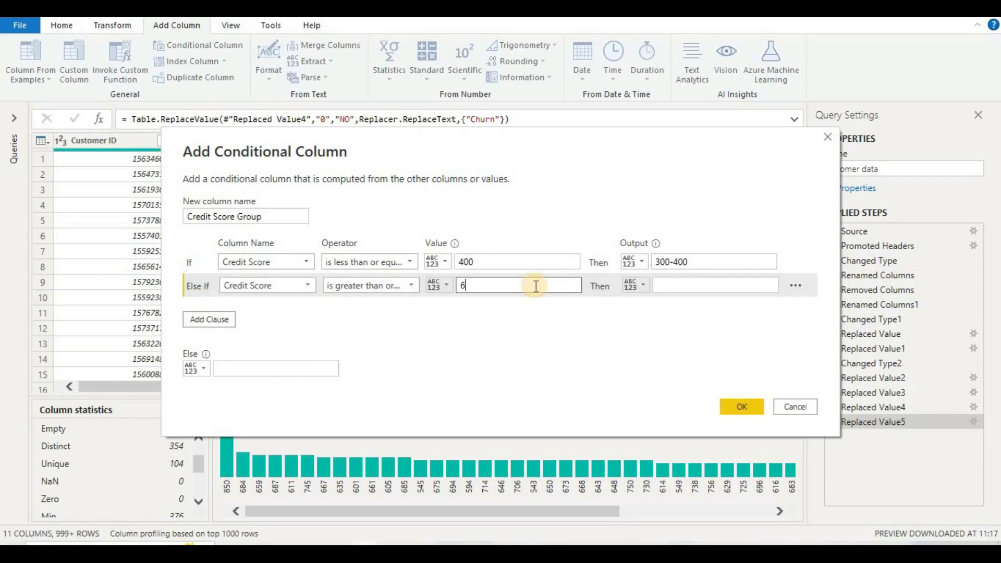
text(00)
click(661, 287)
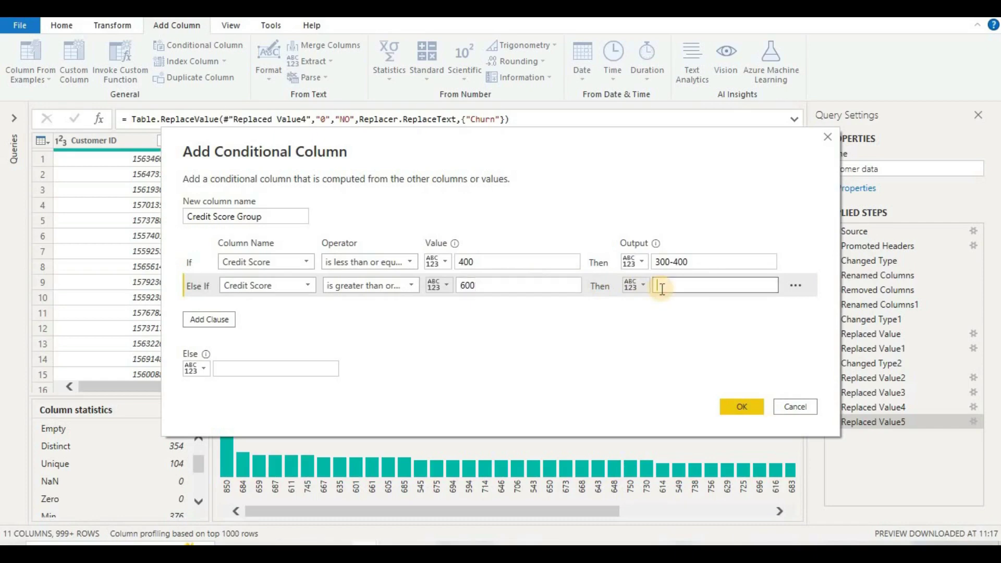
text(400-600)
Step: Add a third clause giving 400-800 for a Credit Score greater than or equal to 400, and create the column
click(211, 320)
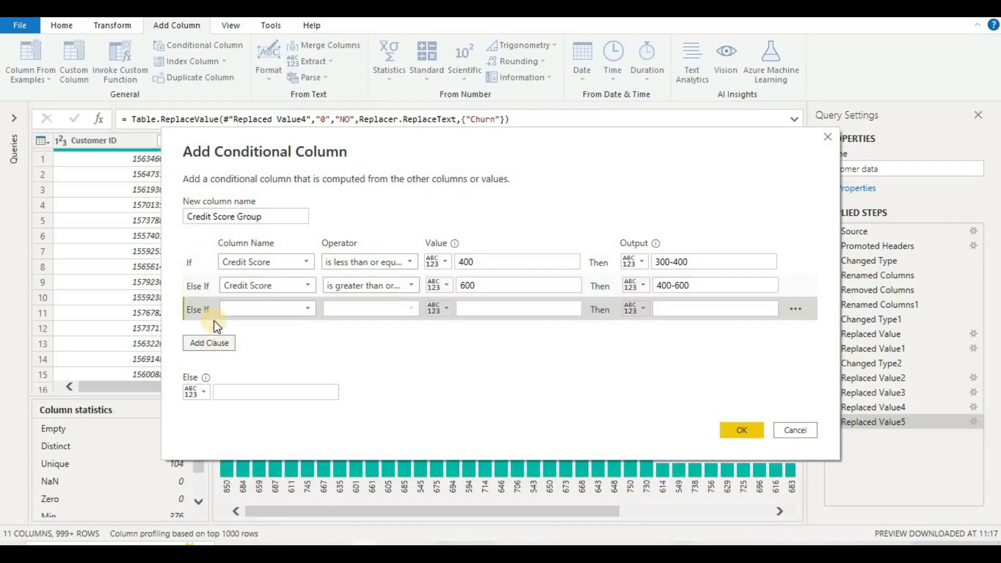
click(261, 319)
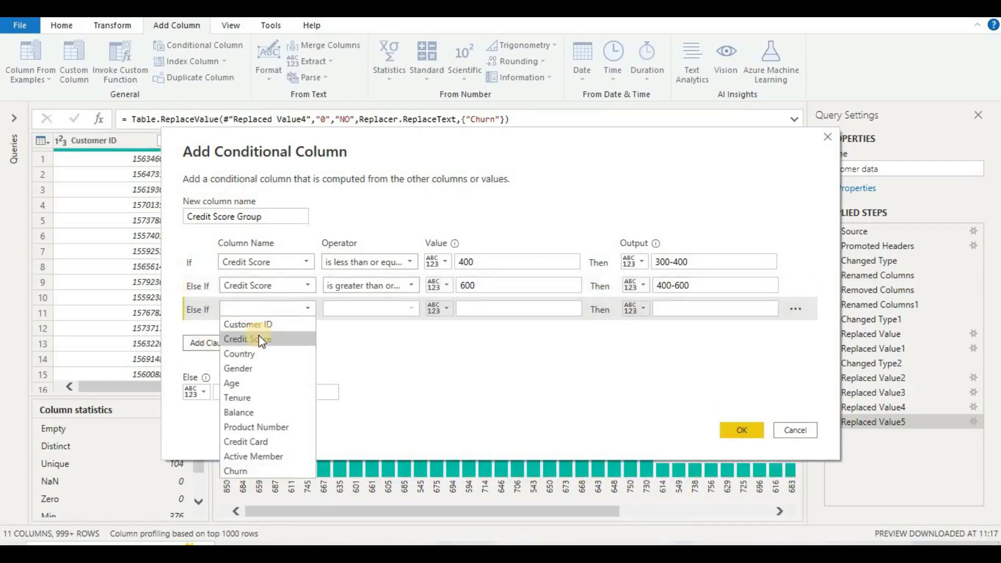
click(258, 336)
click(390, 315)
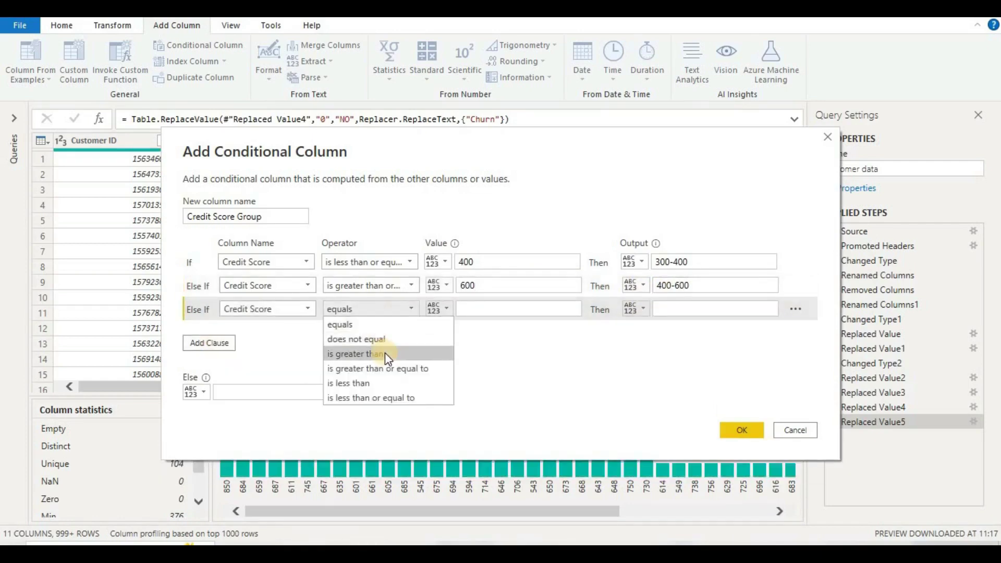
click(388, 369)
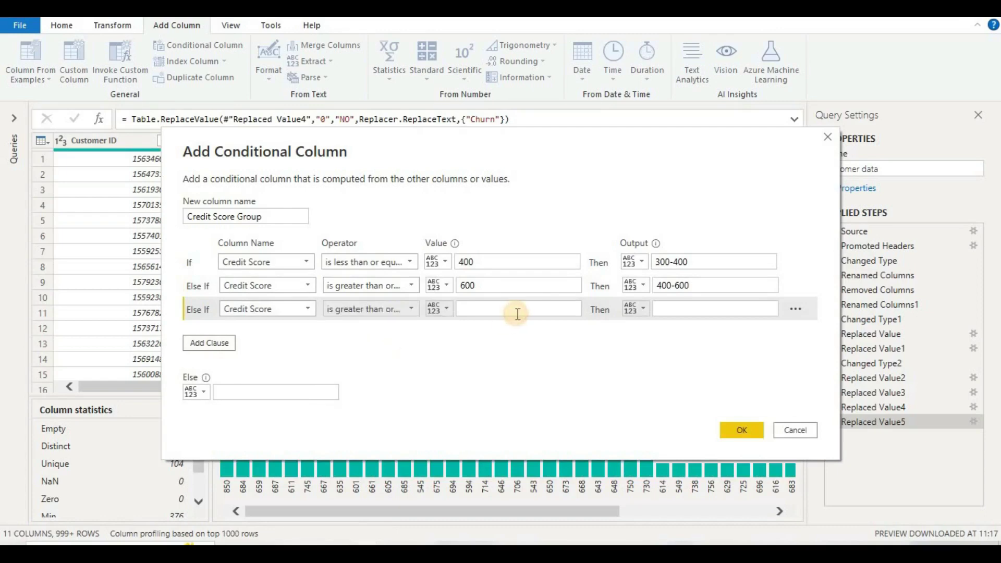
click(518, 313)
text(400)
click(667, 311)
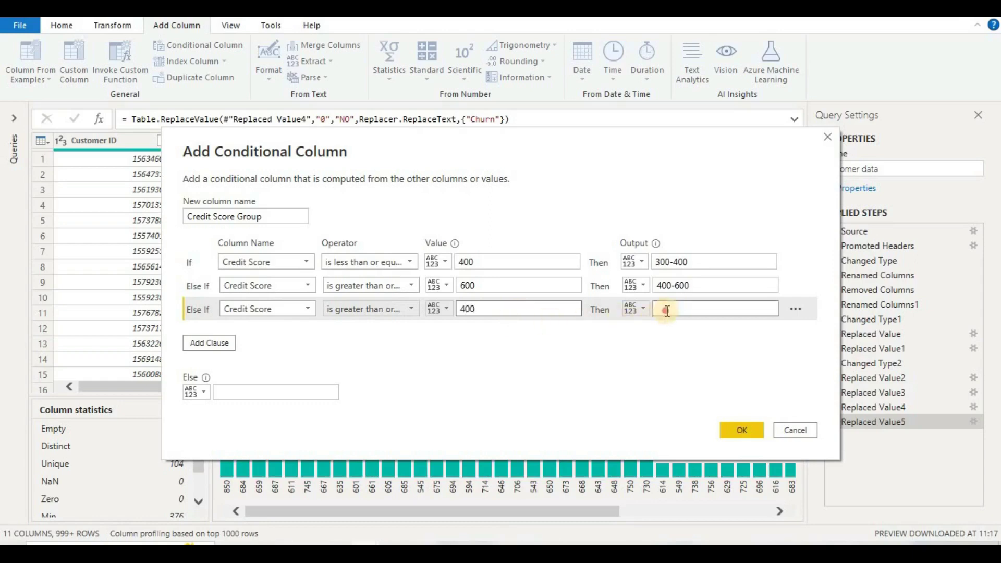
text(40)
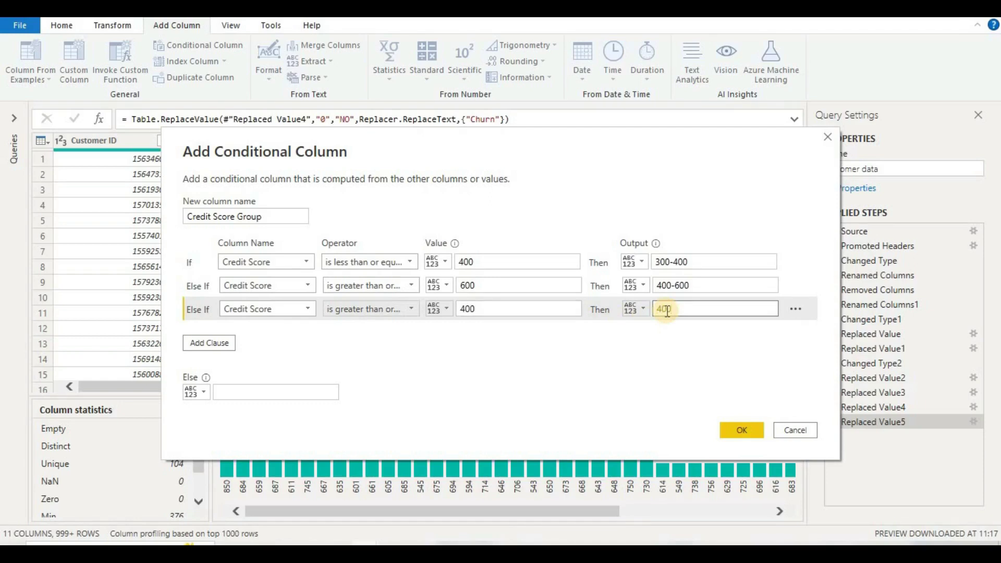
text(0-800)
click(738, 428)
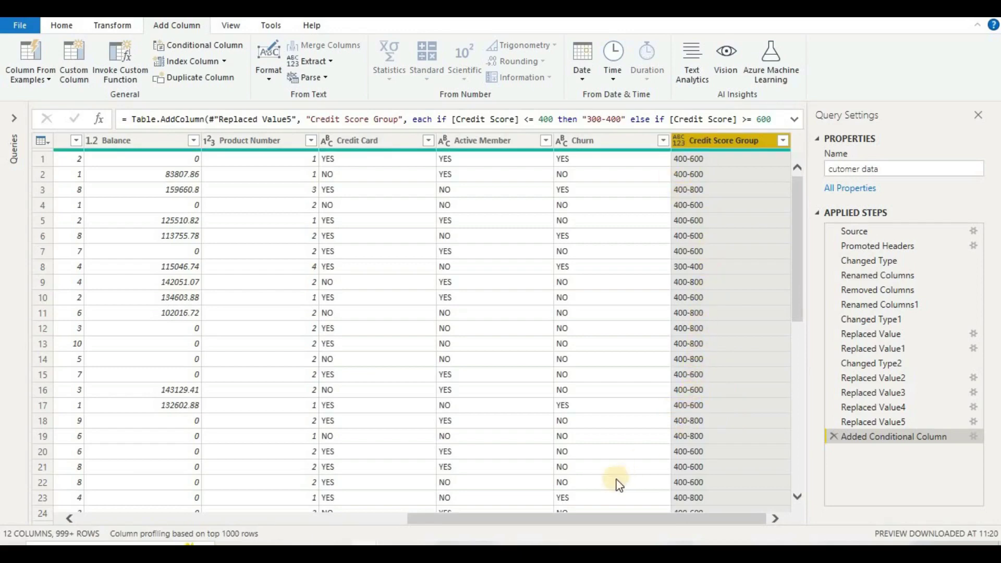
Step: Examine the Age column's minimum and maximum in the column statistics and its value distribution
drag(614, 519, 416, 543)
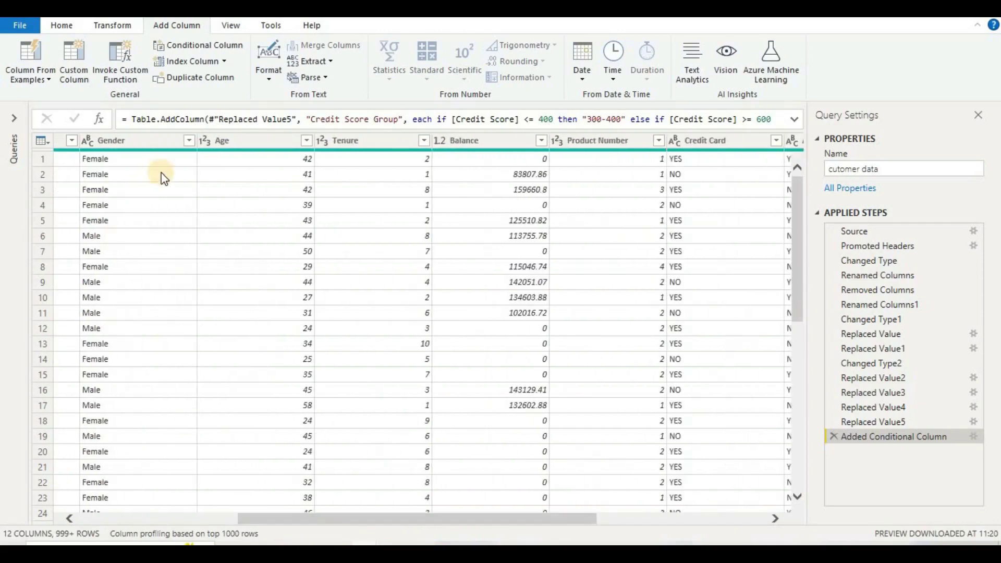
click(279, 137)
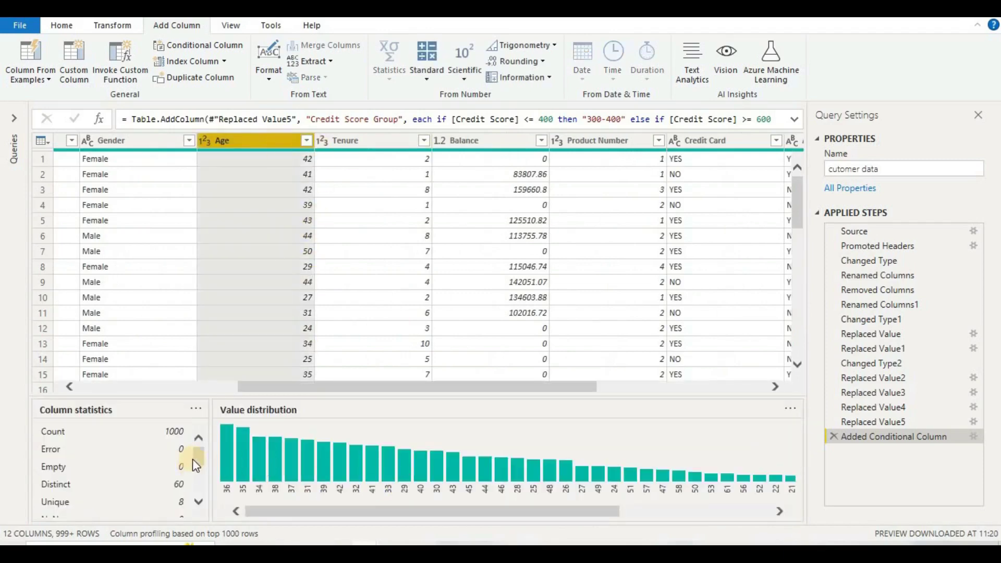
click(196, 476)
click(196, 502)
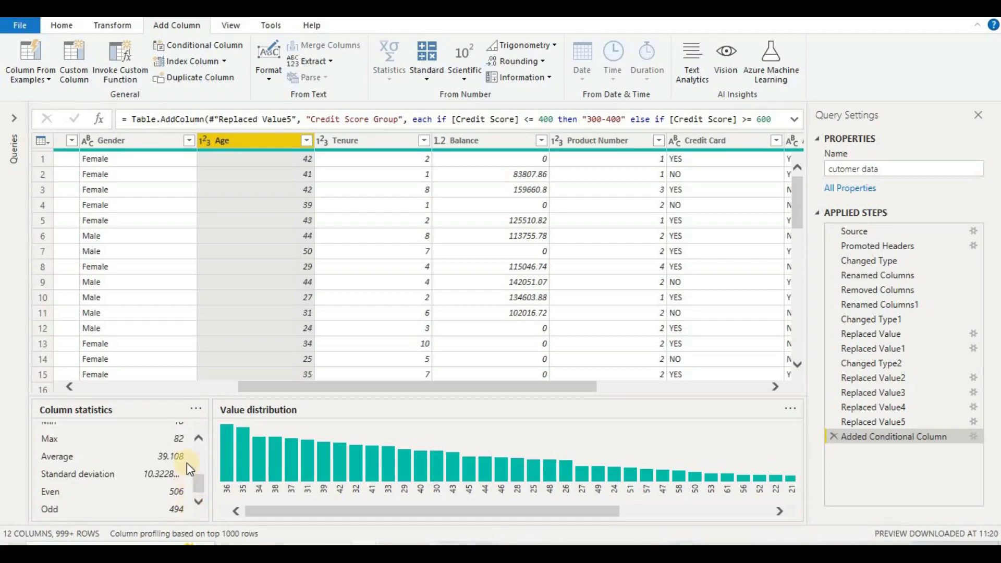
scroll(194, 488, up, 1)
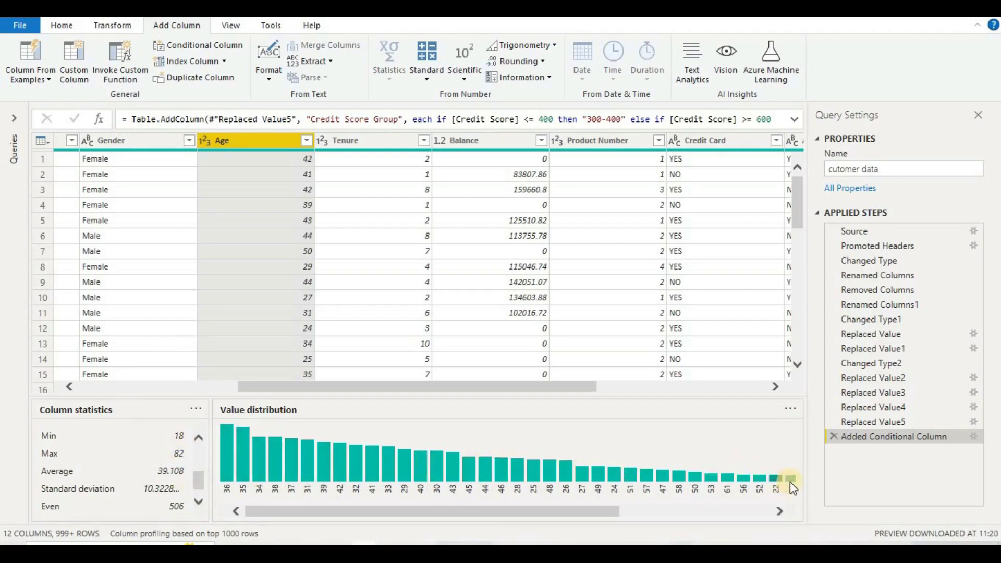
mouse_move(796, 477)
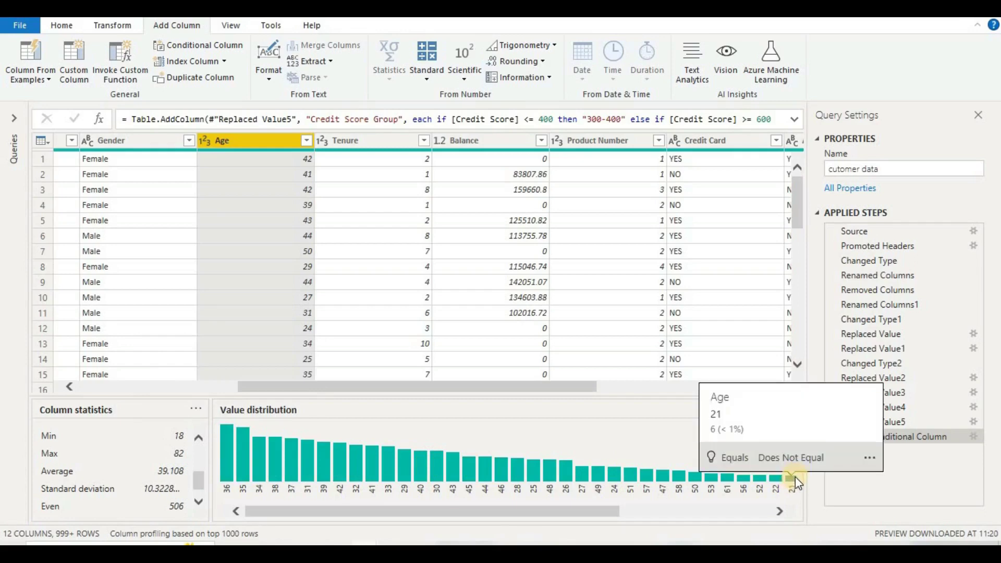
mouse_move(228, 471)
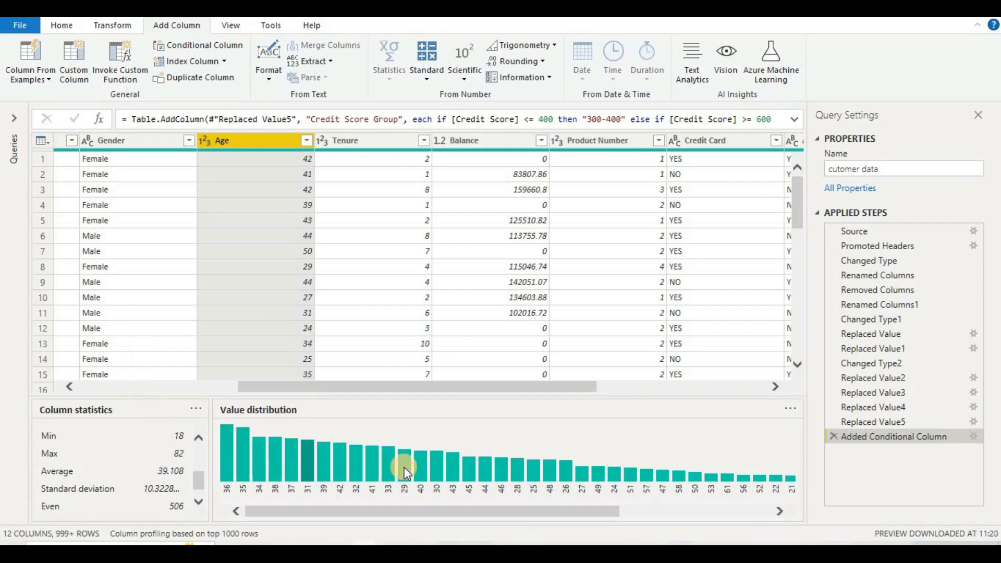
drag(564, 390, 273, 391)
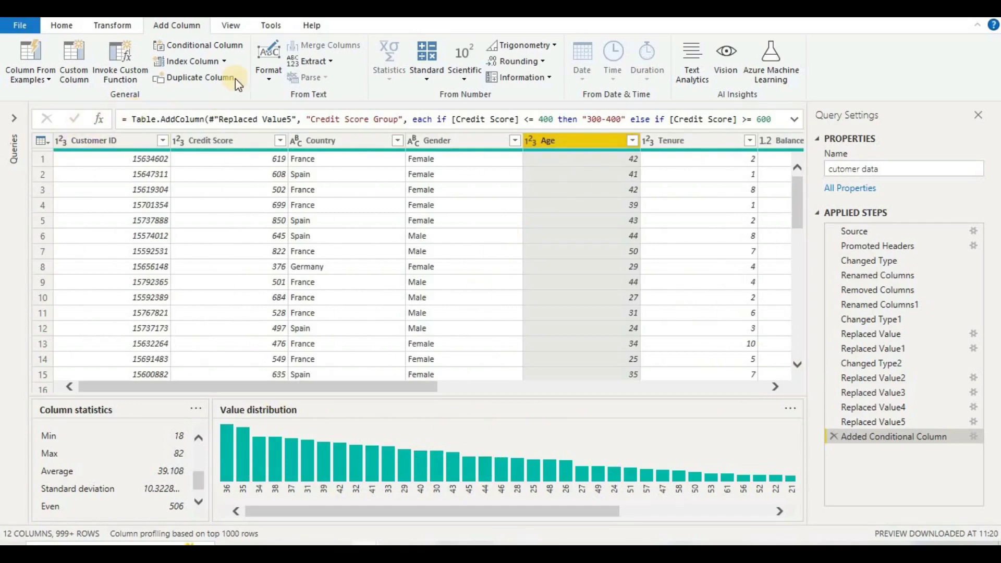
Step: Set up conditional column AGE group with Age less than 20, 40, 60, 80 and 100 giving <20, 20-40, 40-60, 60-80 and 80-100
click(229, 48)
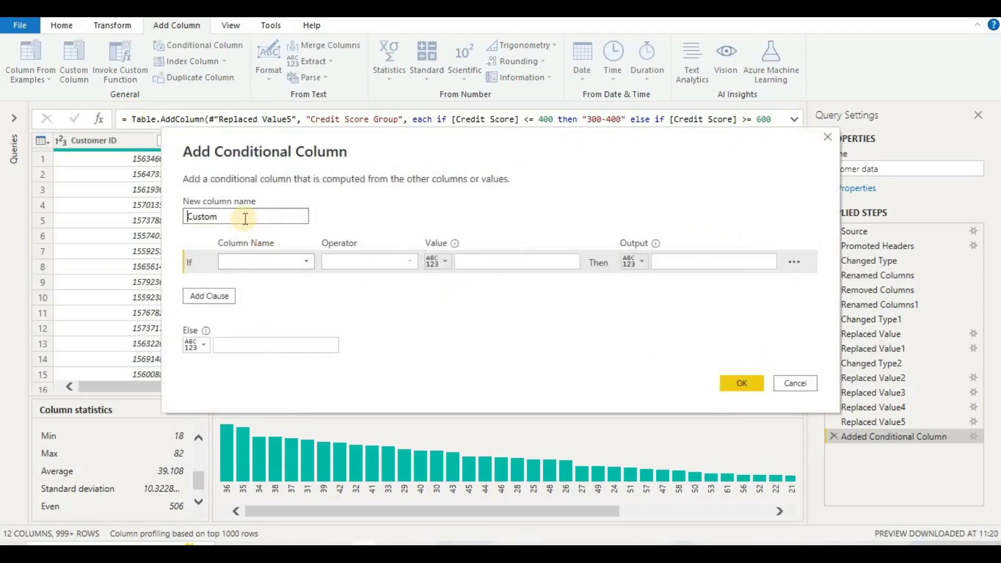
click(244, 218)
double_click(245, 219)
text(AGE group)
click(287, 262)
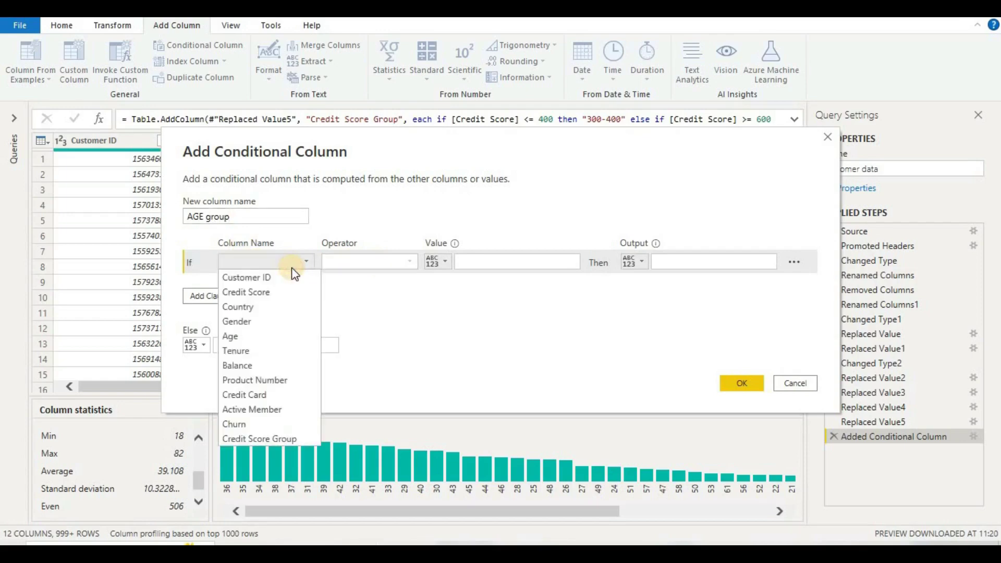
click(267, 340)
click(411, 261)
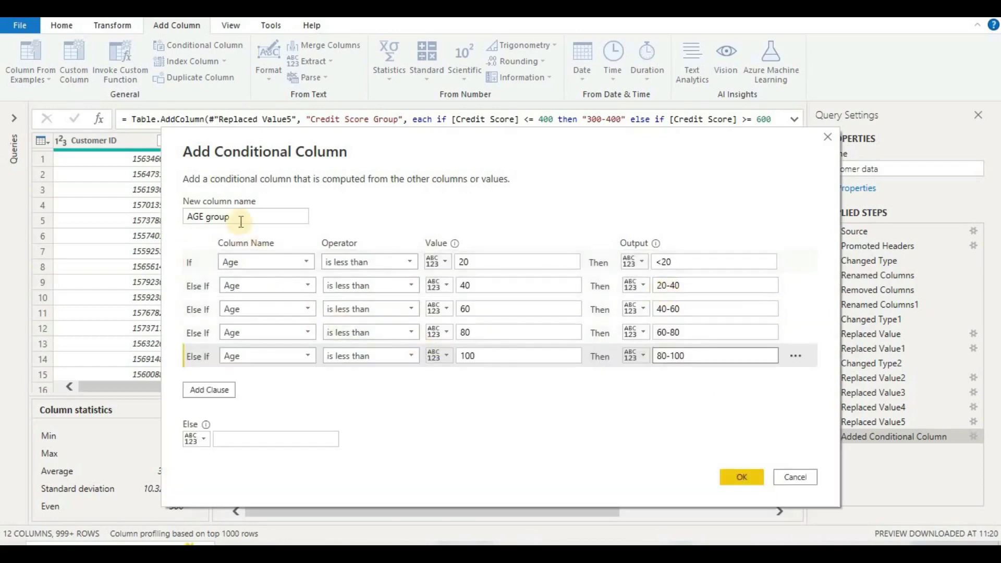
Step: Capitalize the second word of the new column's name to make it AGE Group, and create the column
click(206, 217)
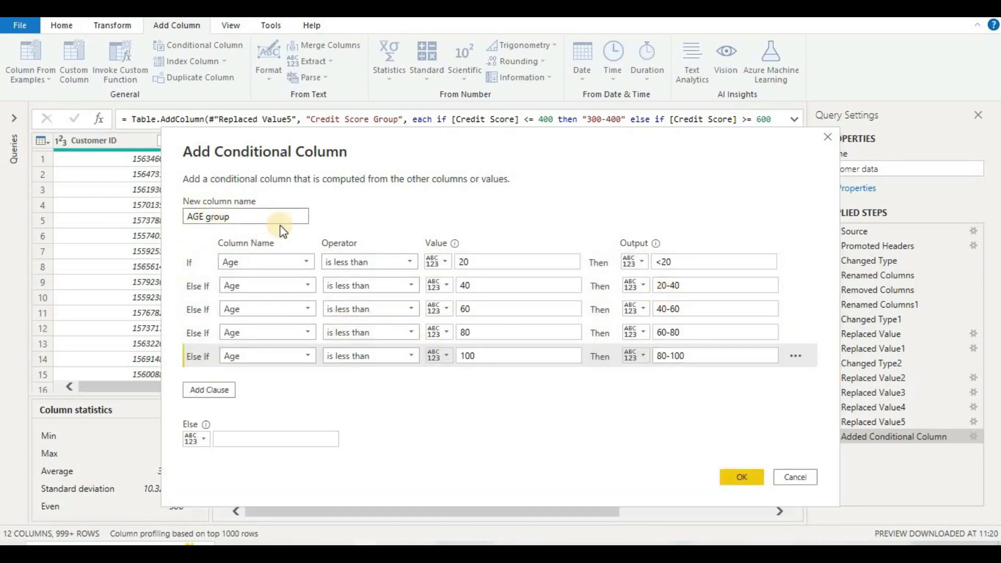
key(Delete)
text(G)
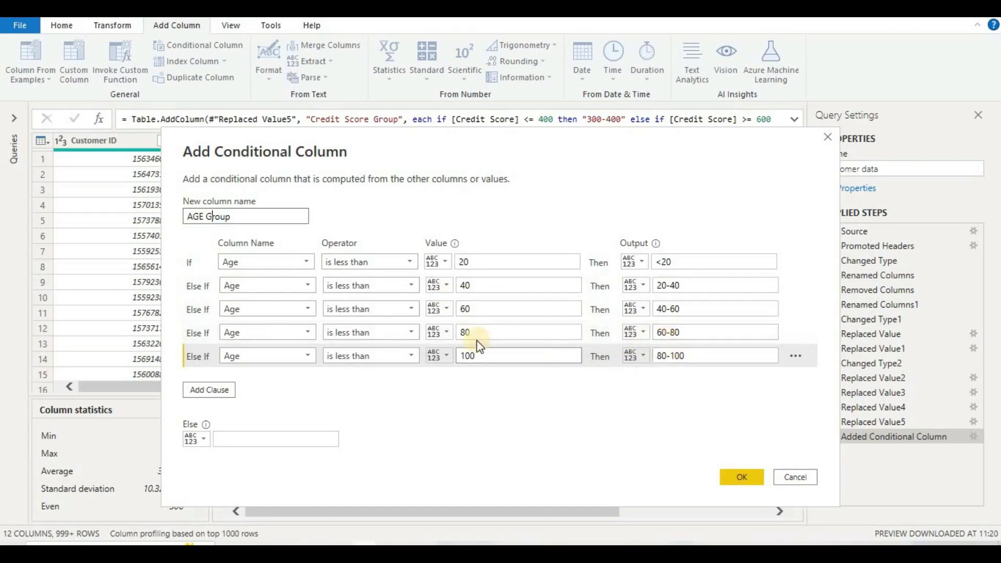
click(743, 475)
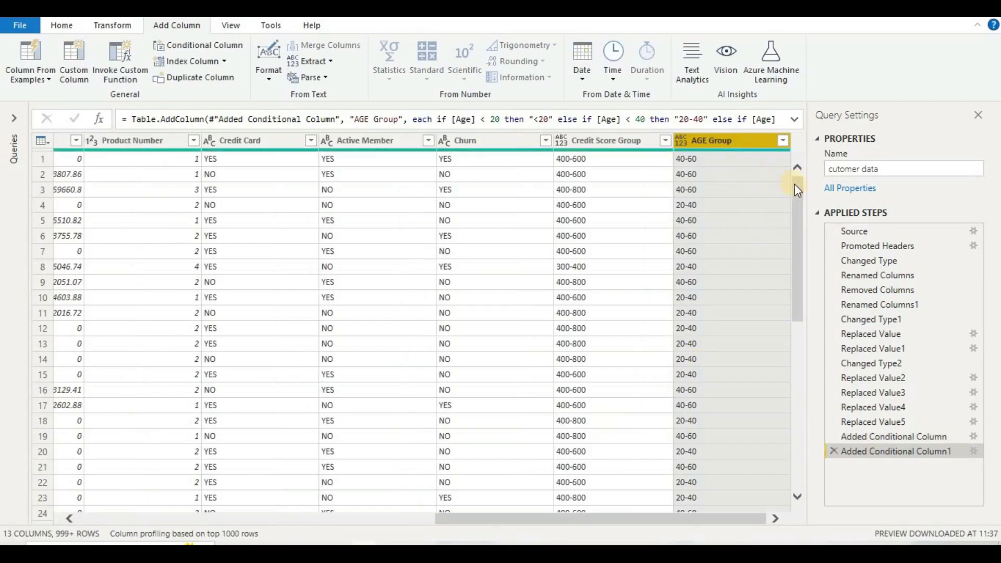
drag(799, 214, 799, 133)
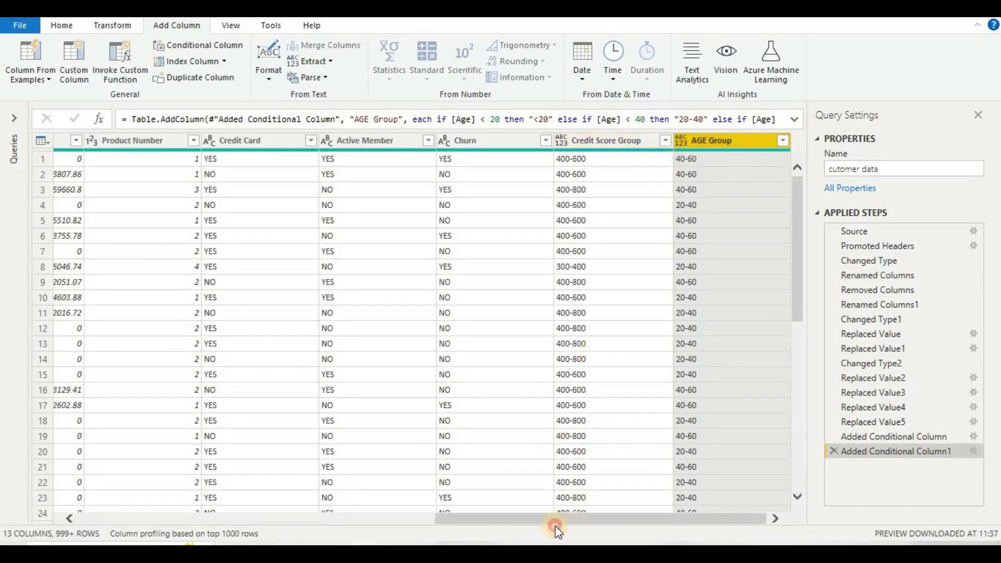
drag(555, 526, 504, 522)
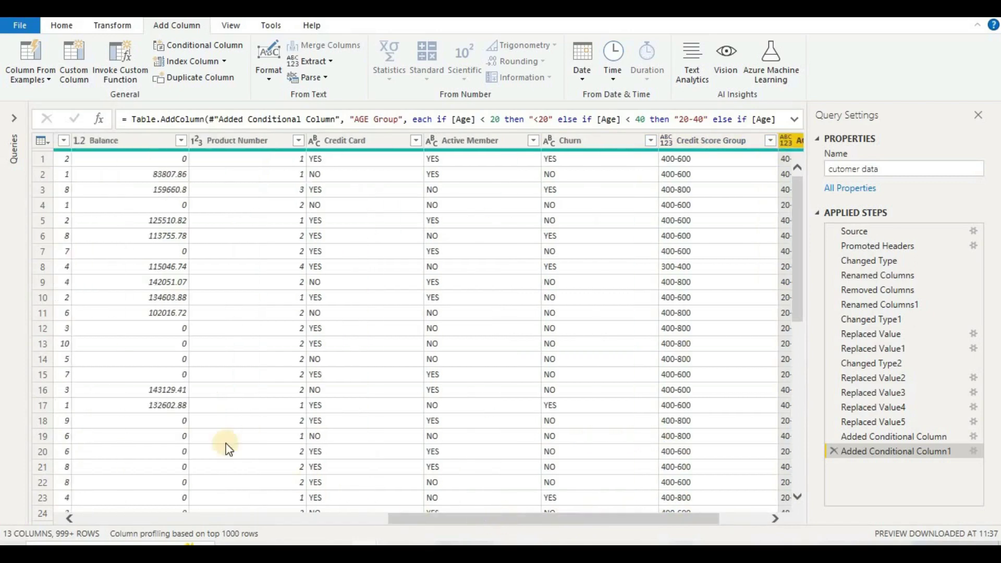
Step: Add a column from examples based on Product Number, giving product 1 as the first row's sample value
right_click(256, 143)
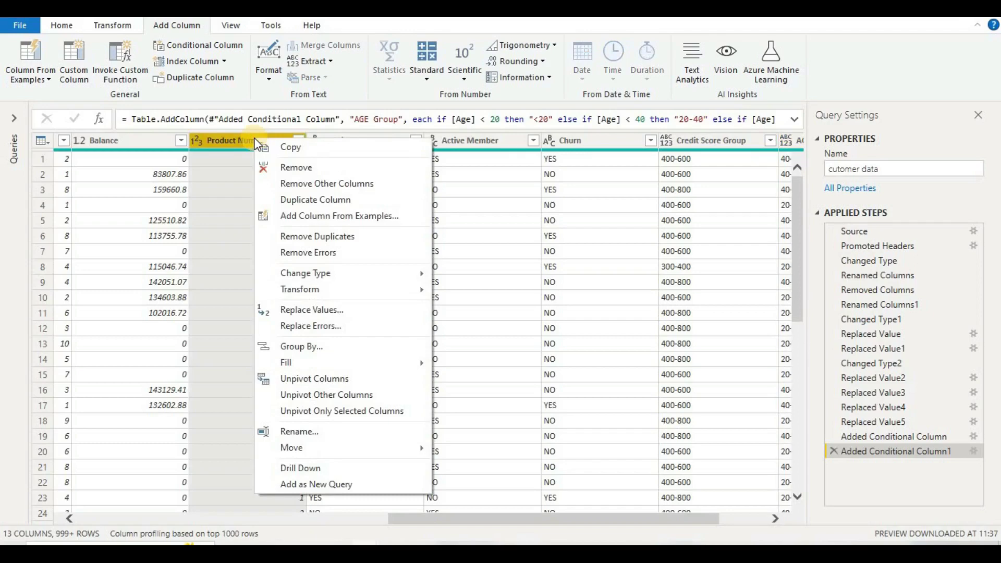
click(230, 137)
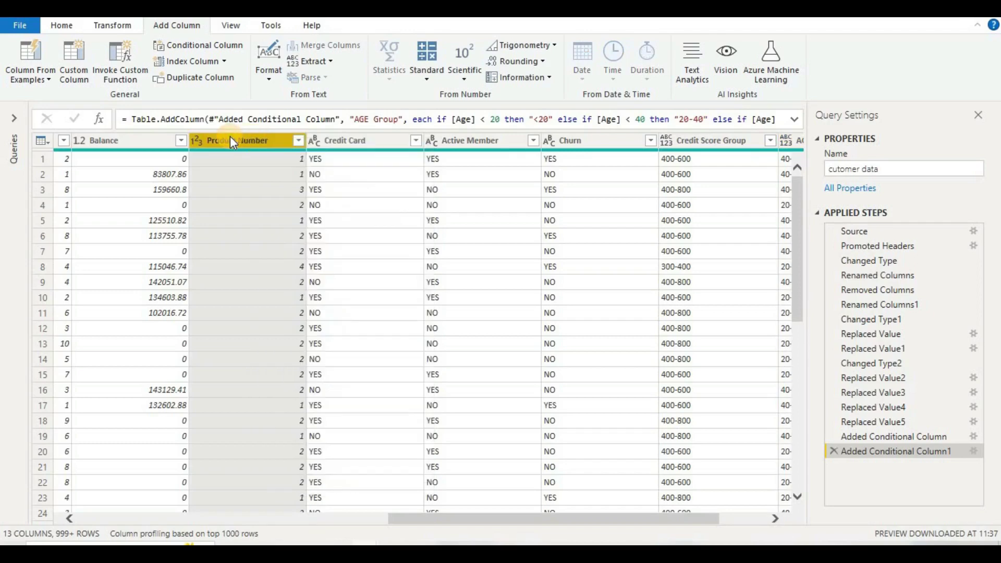
click(49, 79)
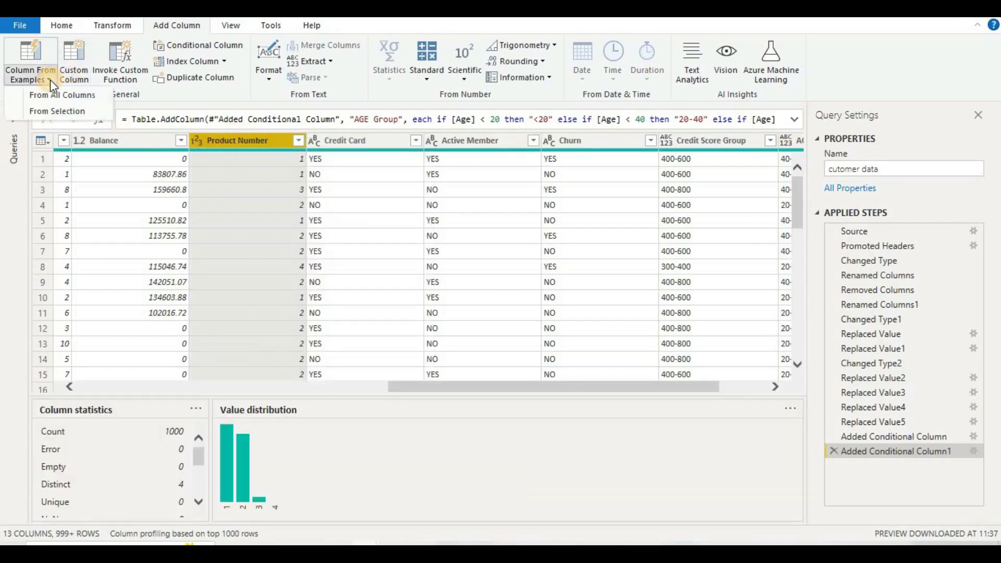
click(57, 112)
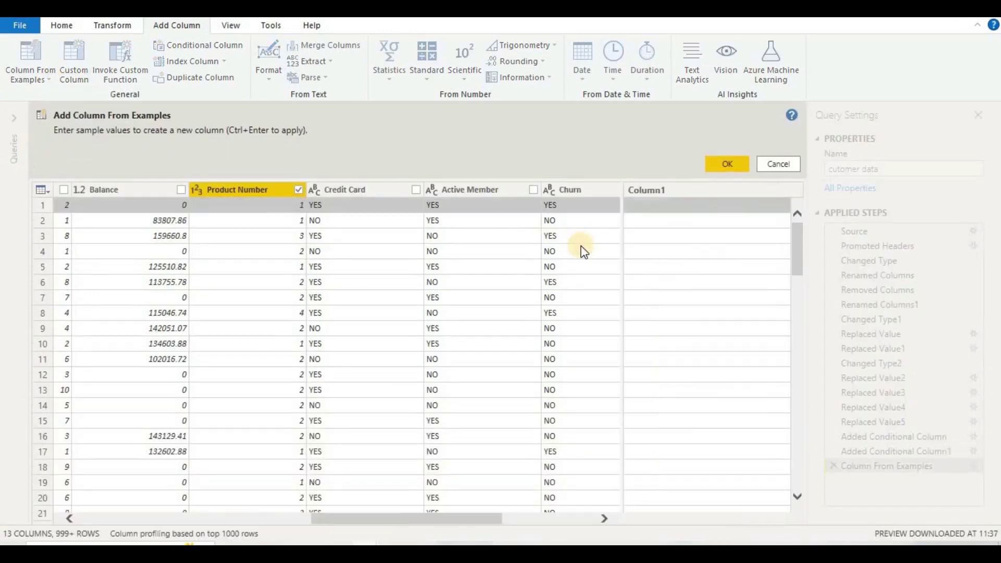
click(665, 208)
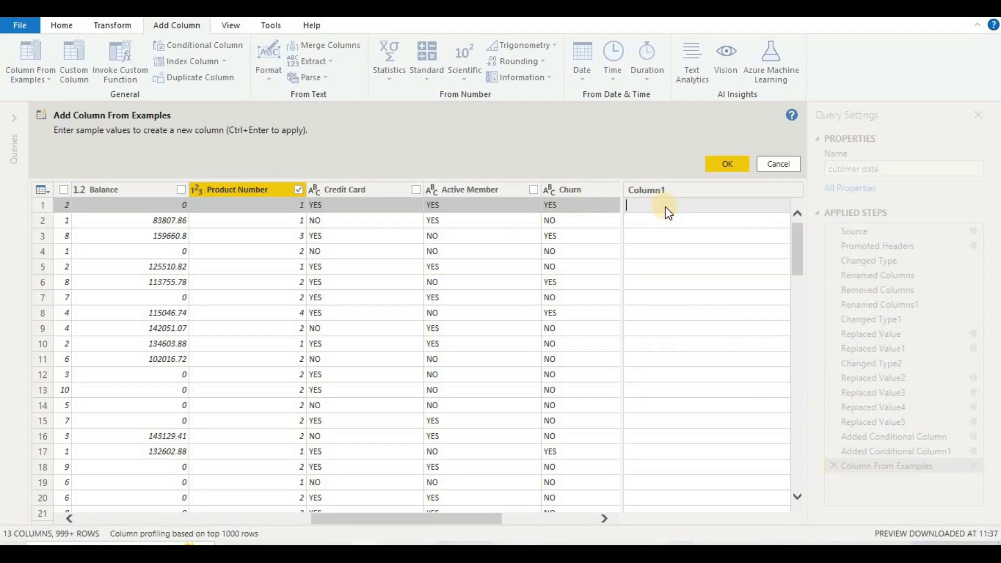
text(produ)
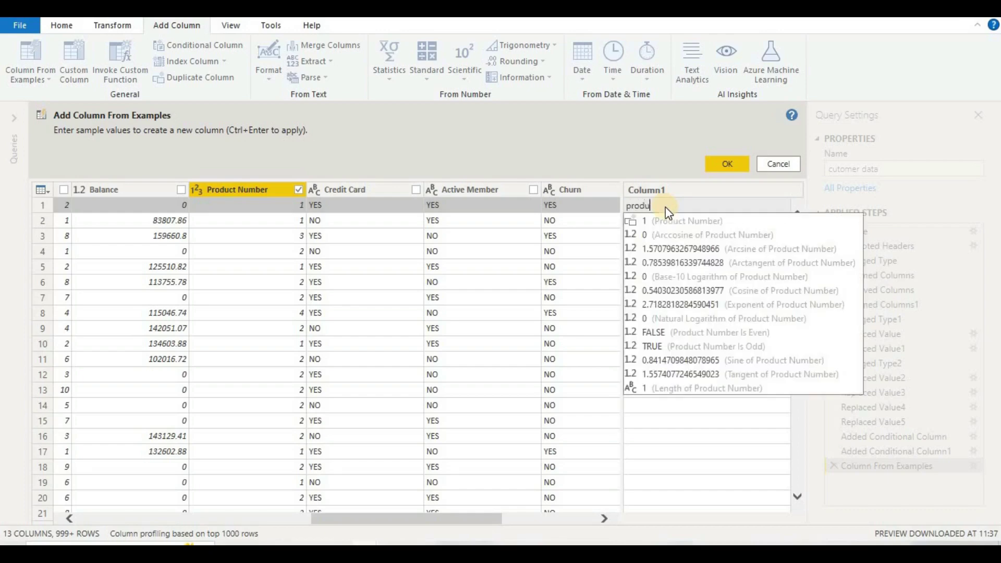
text(ct)
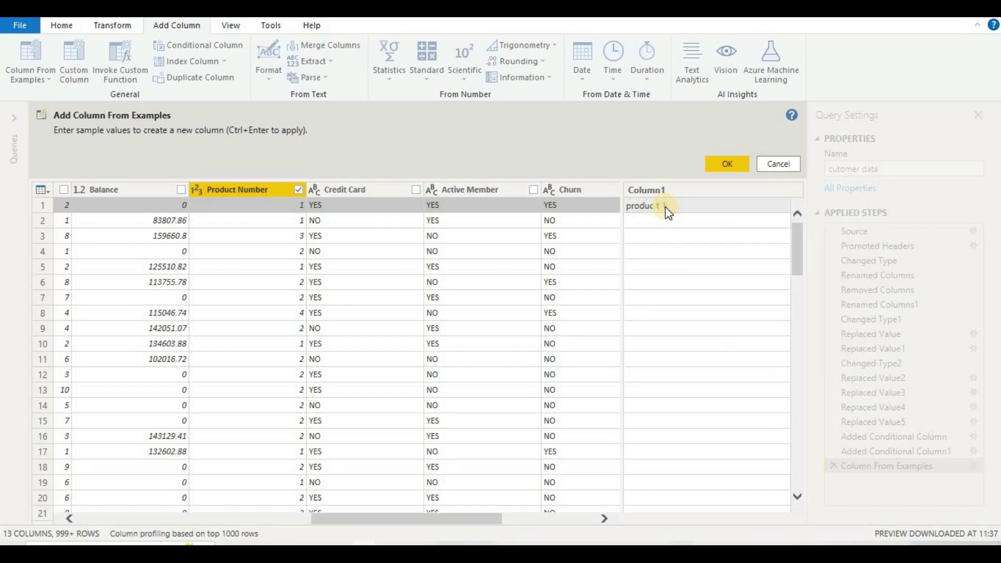
key(BackSpace)
key(BackSpace)
key(BackSpace)
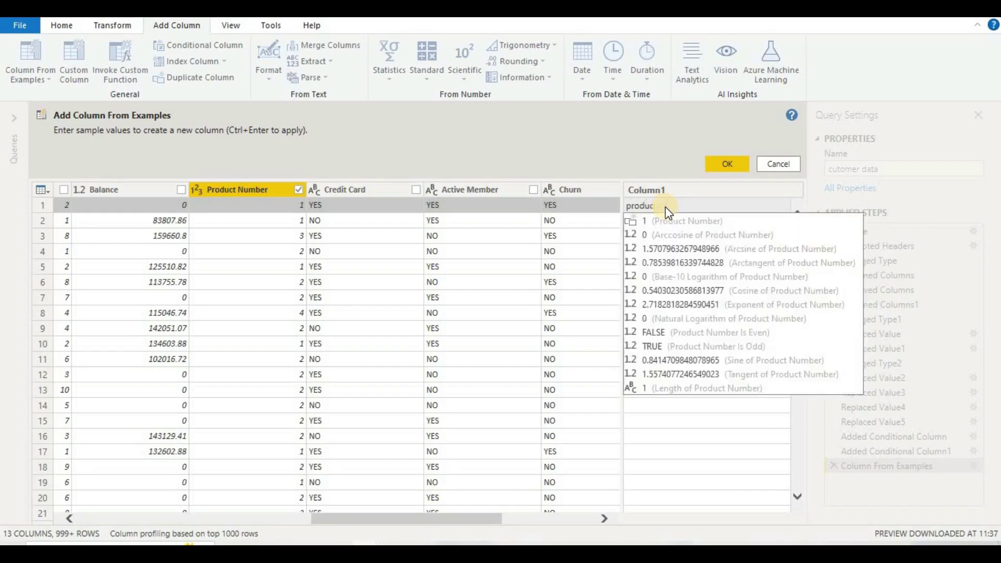
text(t 1)
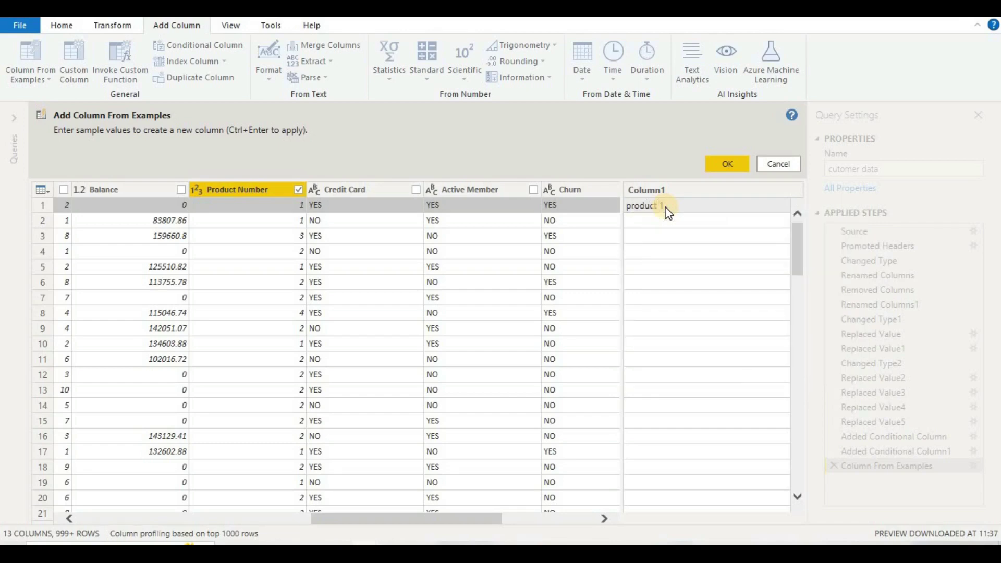
key(Return)
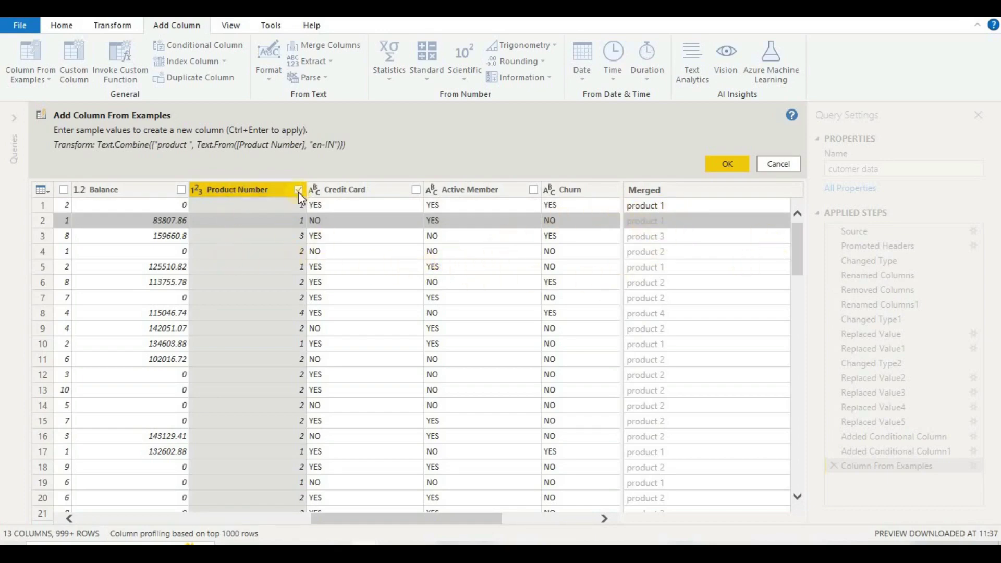
right_click(280, 190)
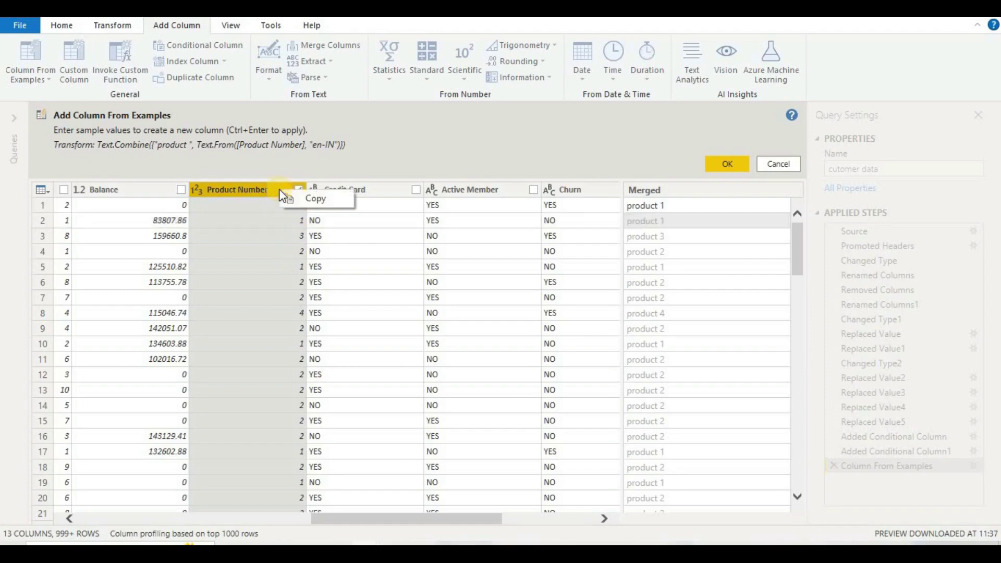
click(262, 192)
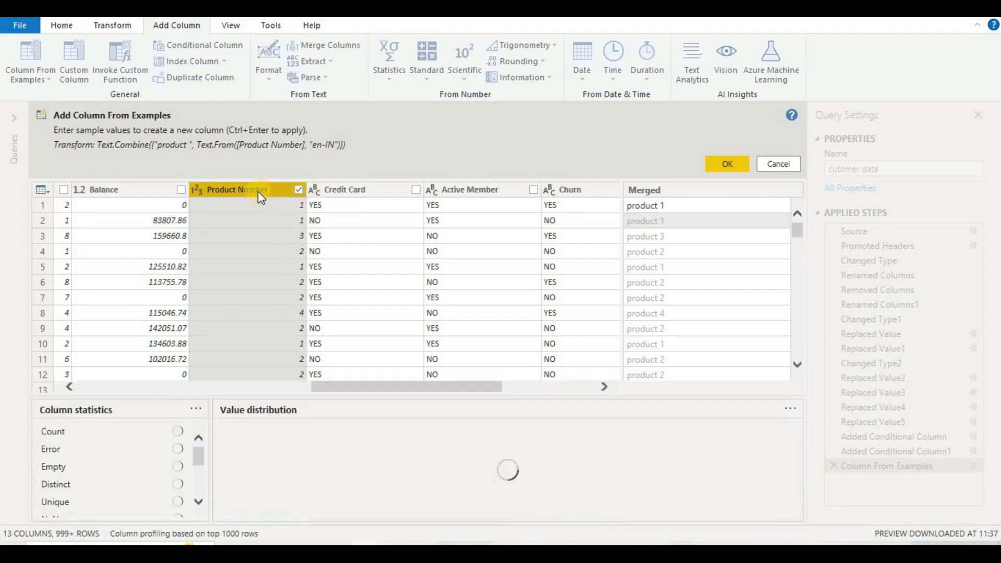
right_click(259, 194)
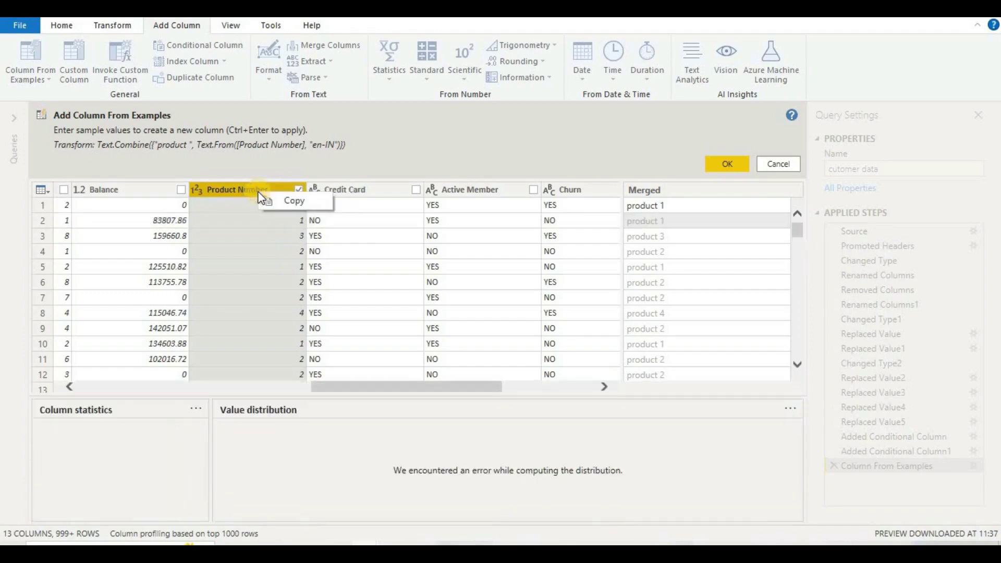
click(720, 168)
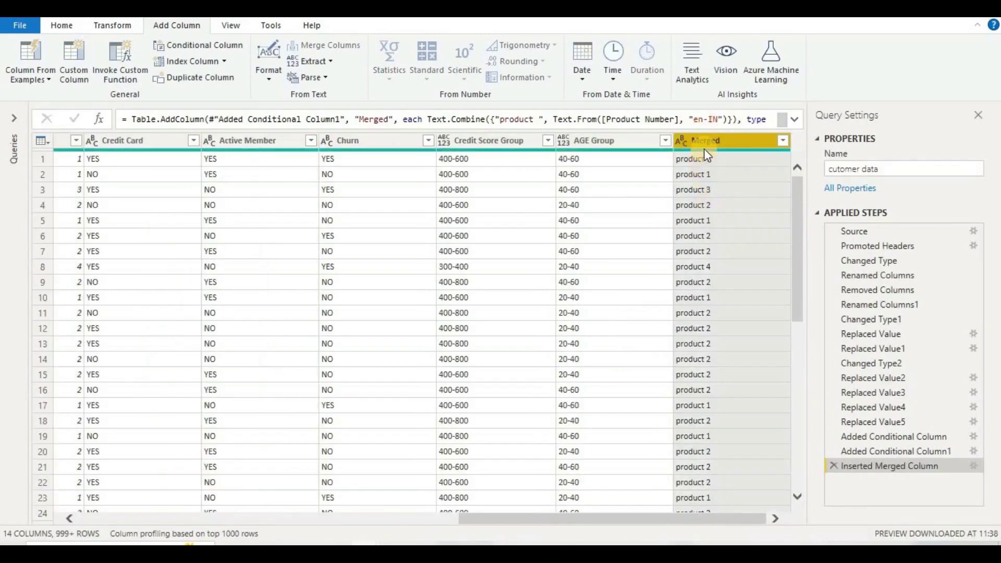
Step: Rename the Merged column to Product
double_click(711, 142)
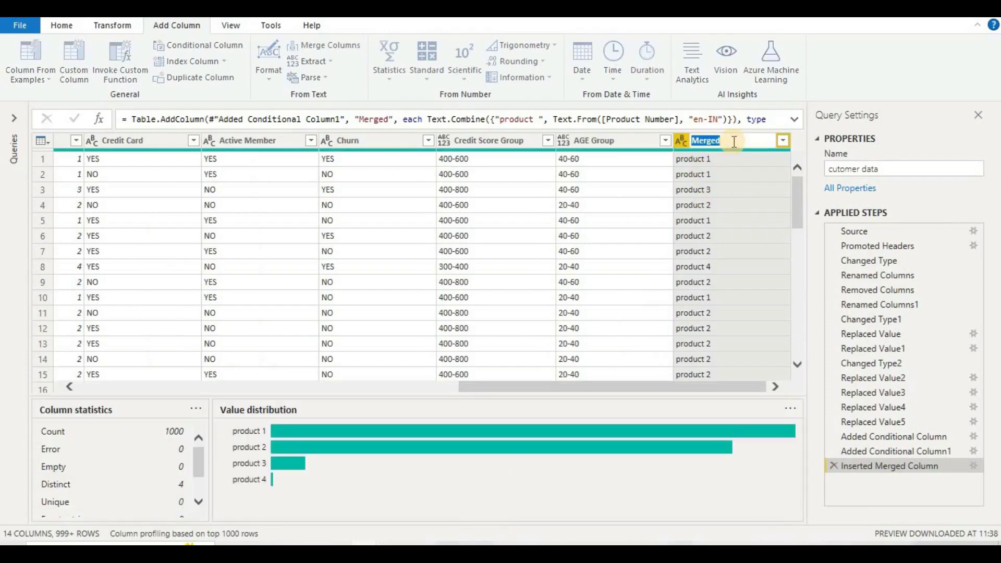
text(Product)
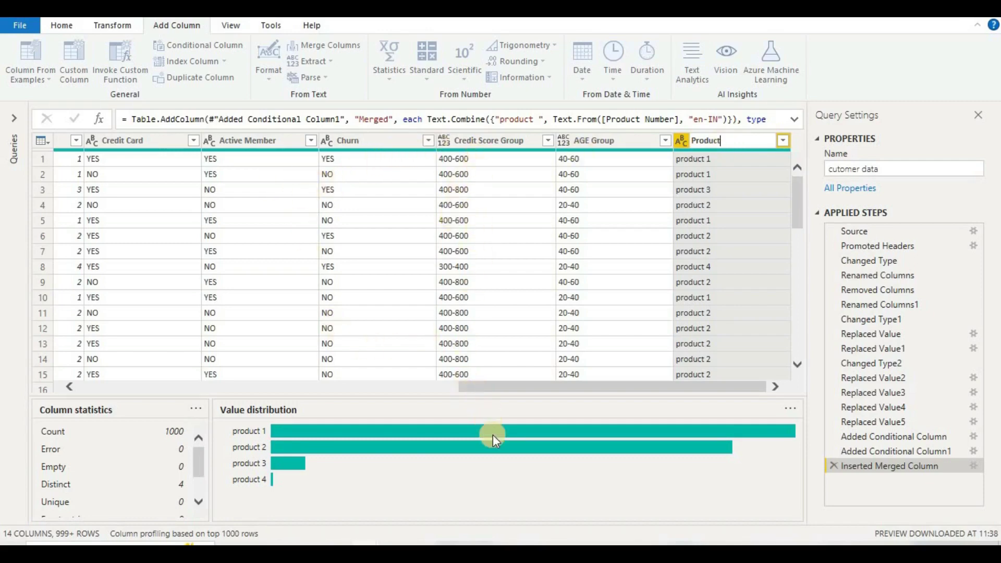
click(685, 442)
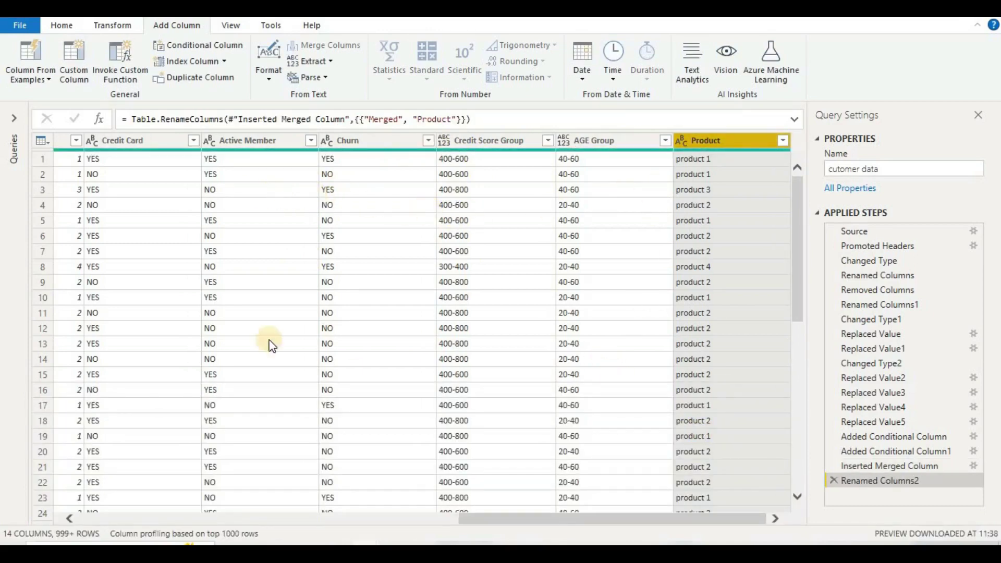
Step: Remove the original Product Number column from the table
drag(508, 521, 437, 528)
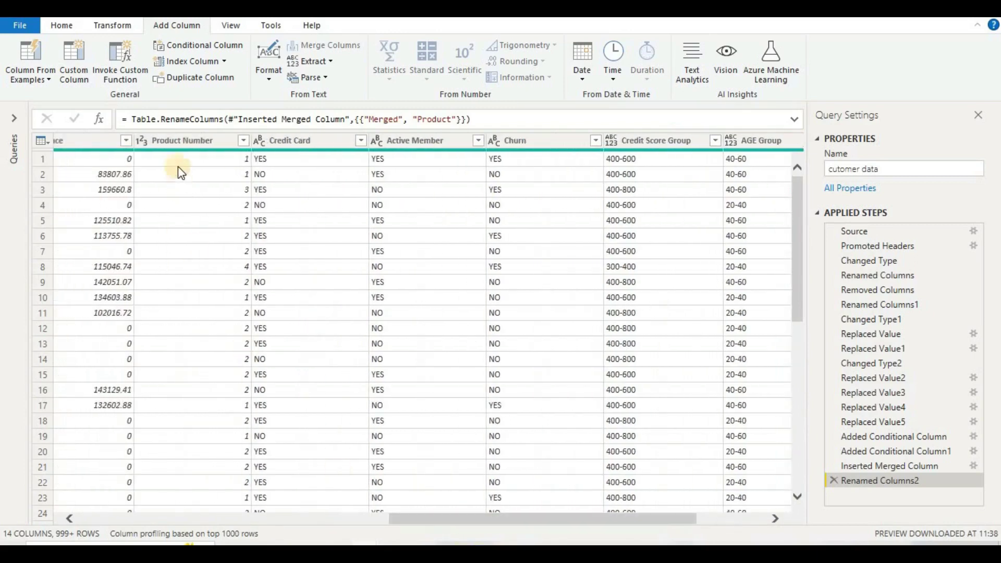
right_click(190, 146)
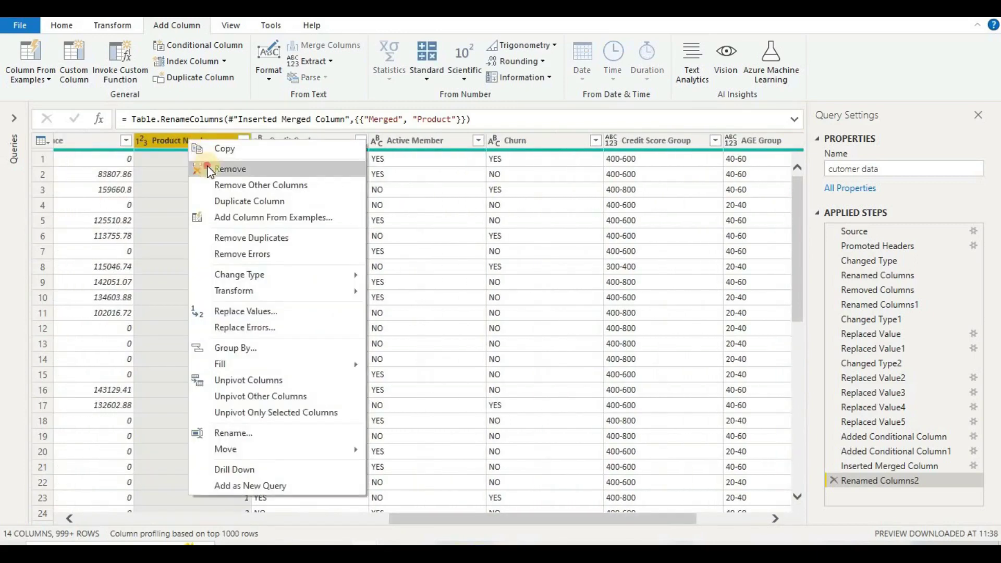
click(202, 166)
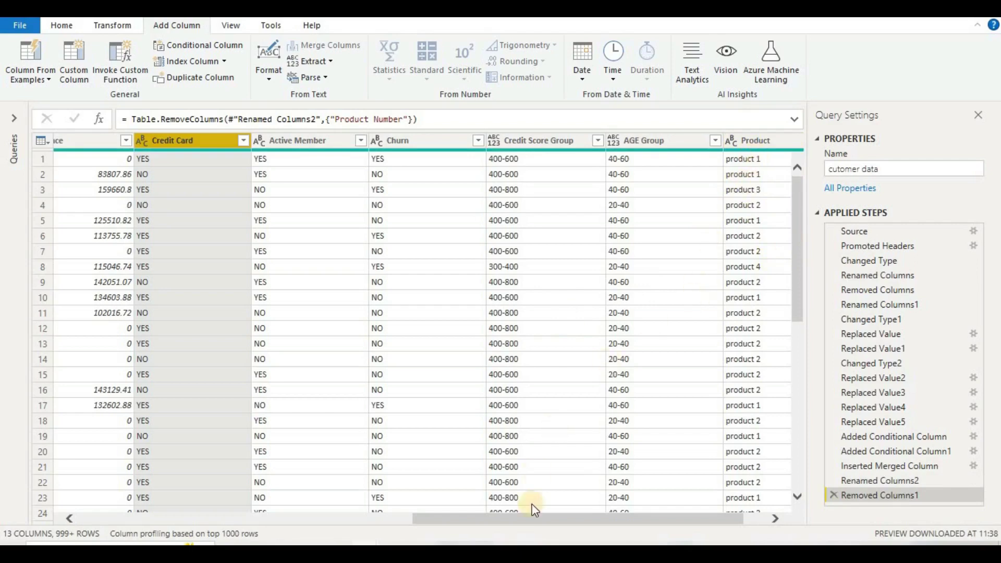
Step: Review the table's columns and examine the Balance column's minimum and maximum in the column statistics
drag(546, 516, 212, 516)
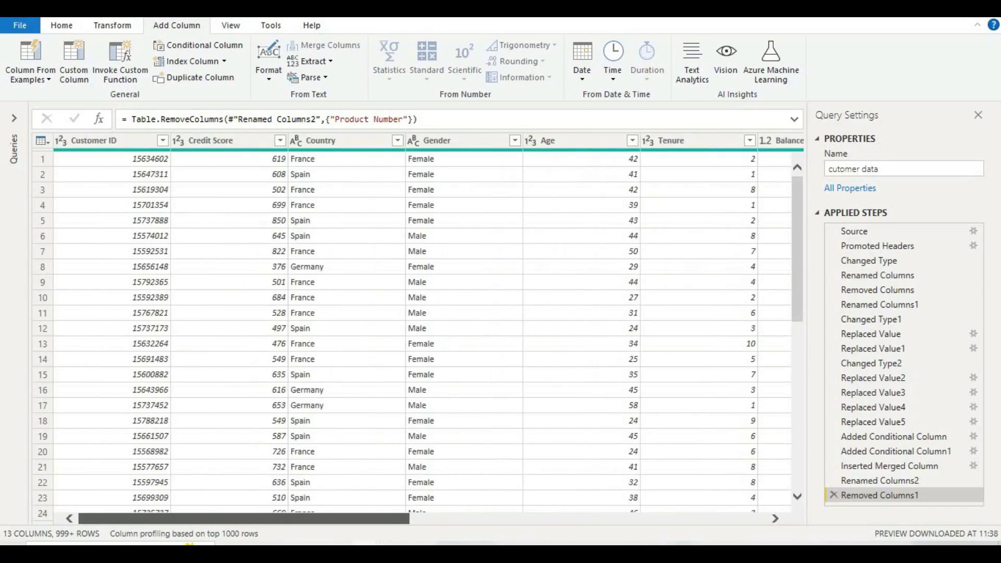
drag(213, 517, 711, 543)
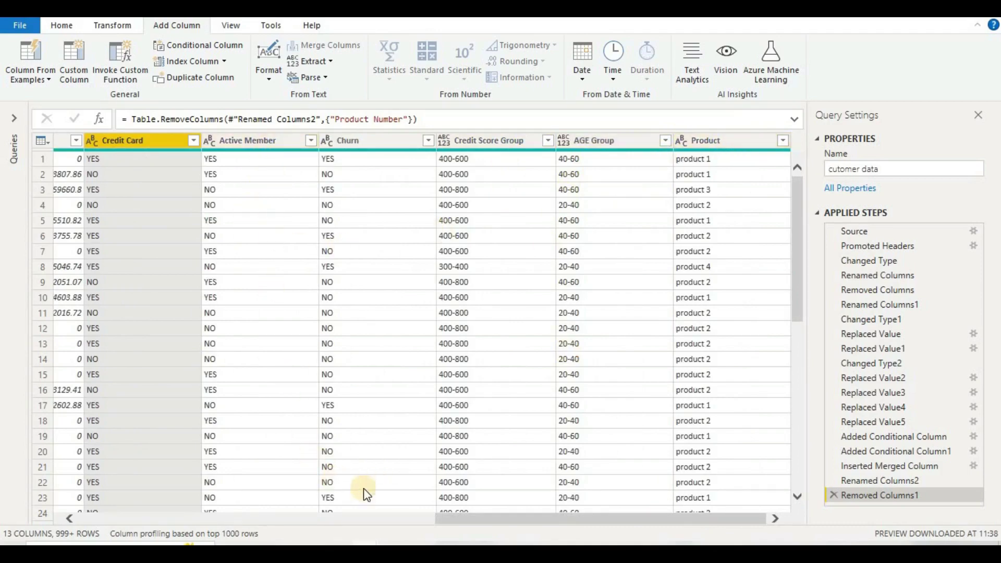
drag(515, 523, 68, 527)
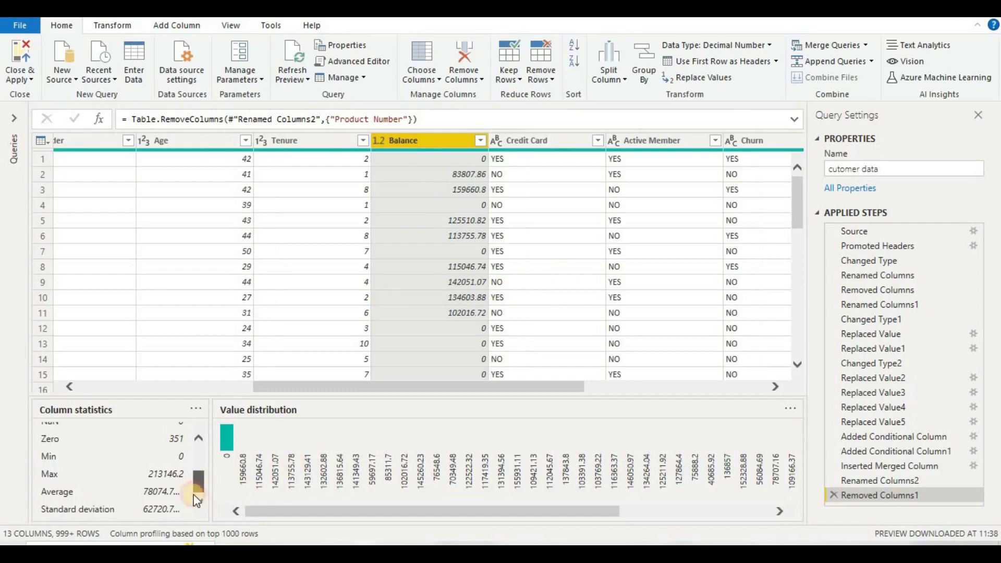
drag(201, 482, 200, 464)
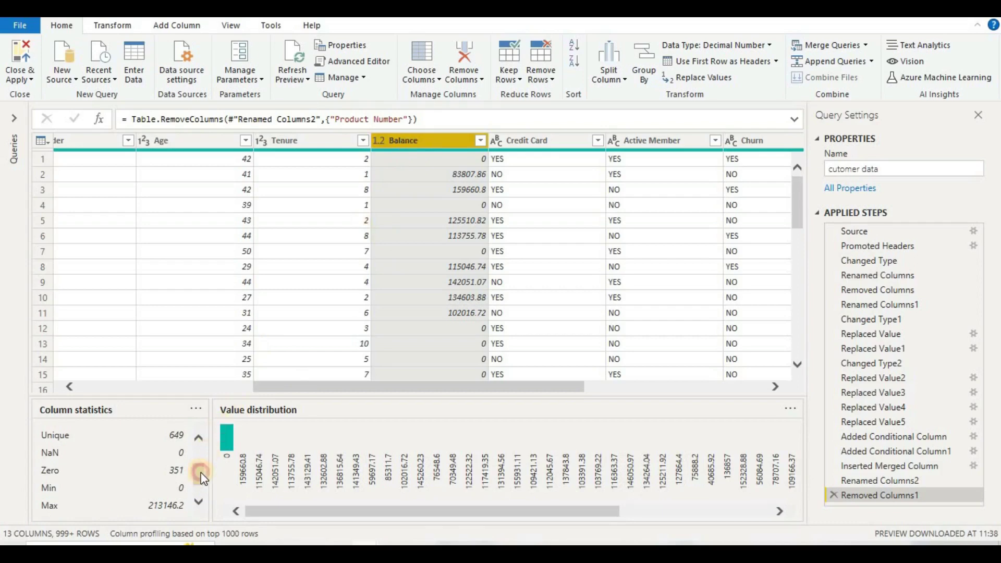
drag(201, 472, 199, 483)
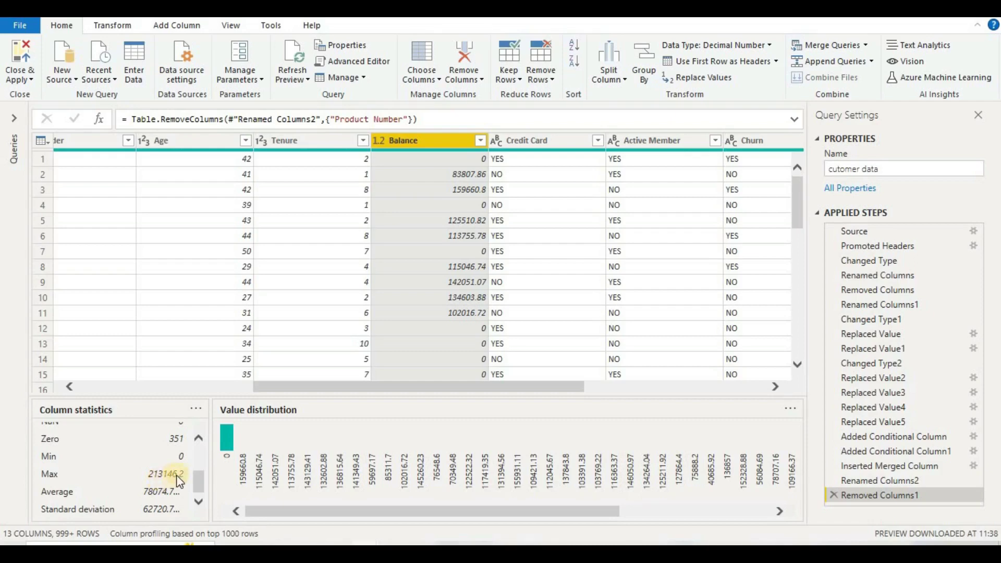
drag(196, 490, 197, 446)
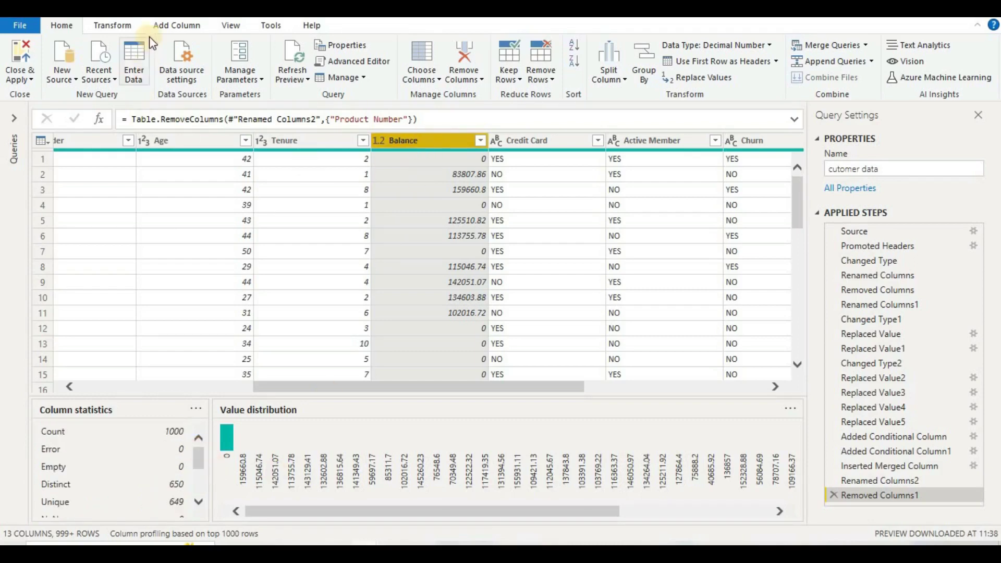
Step: Start a new conditional column and name it group balances
click(122, 26)
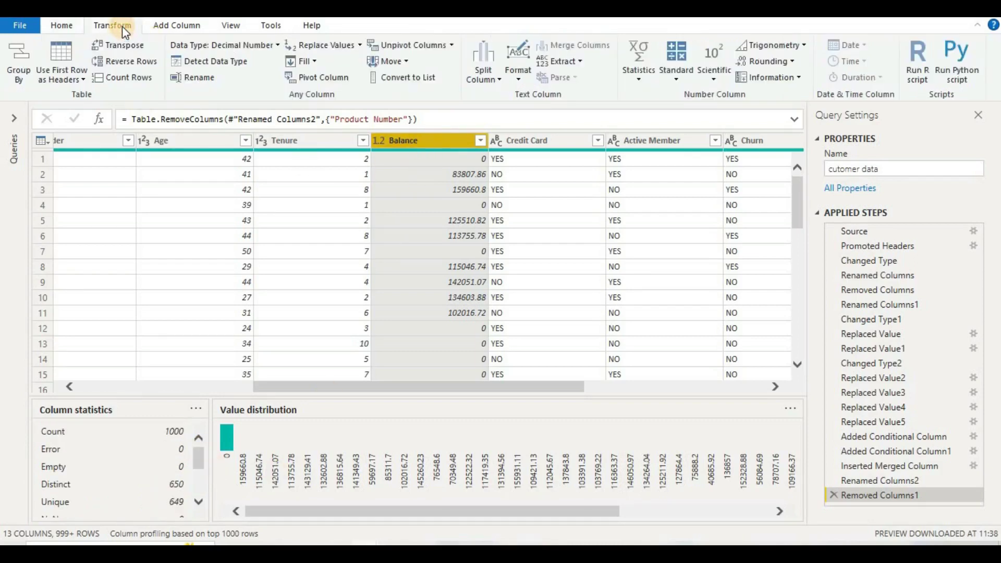
click(158, 26)
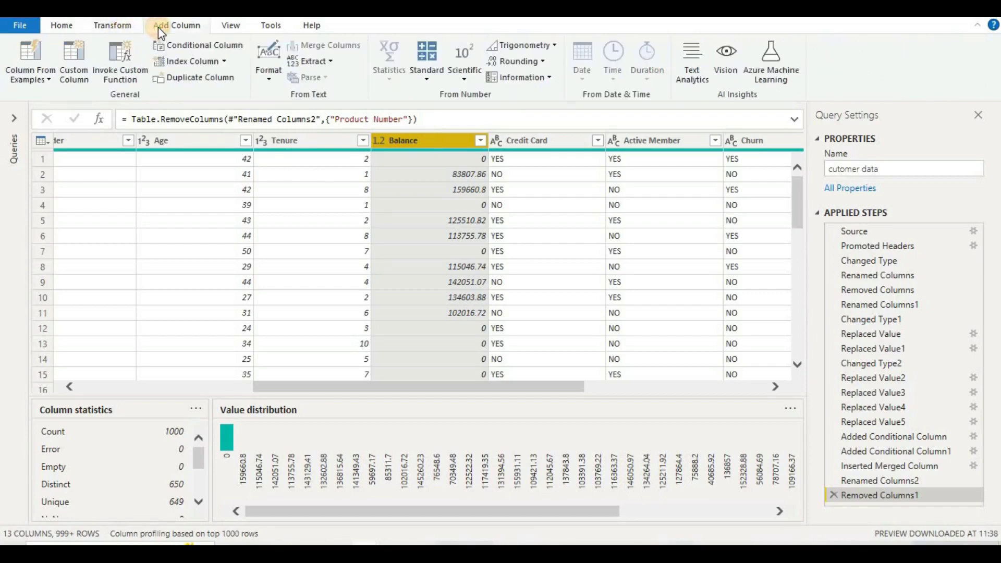
click(194, 46)
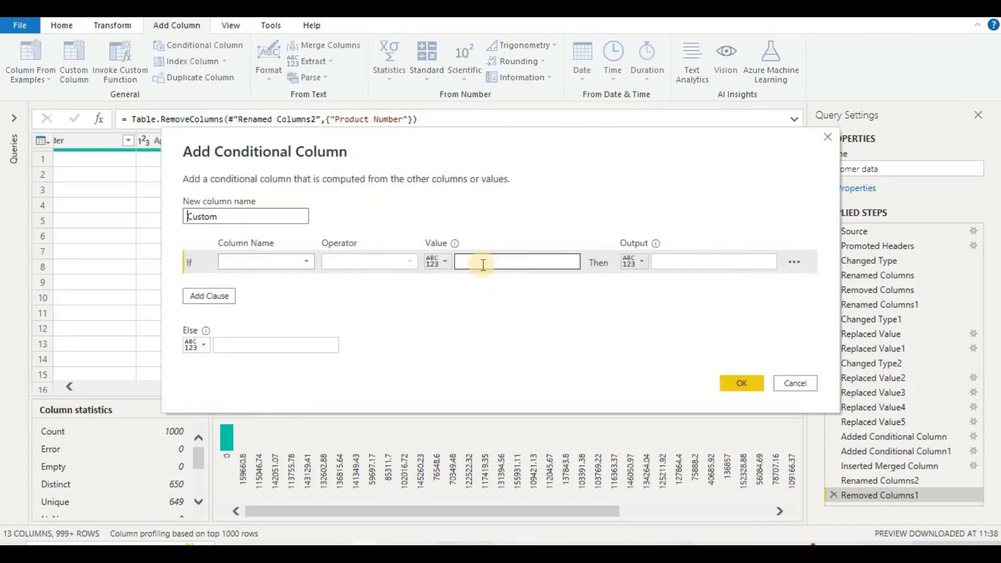
double_click(258, 218)
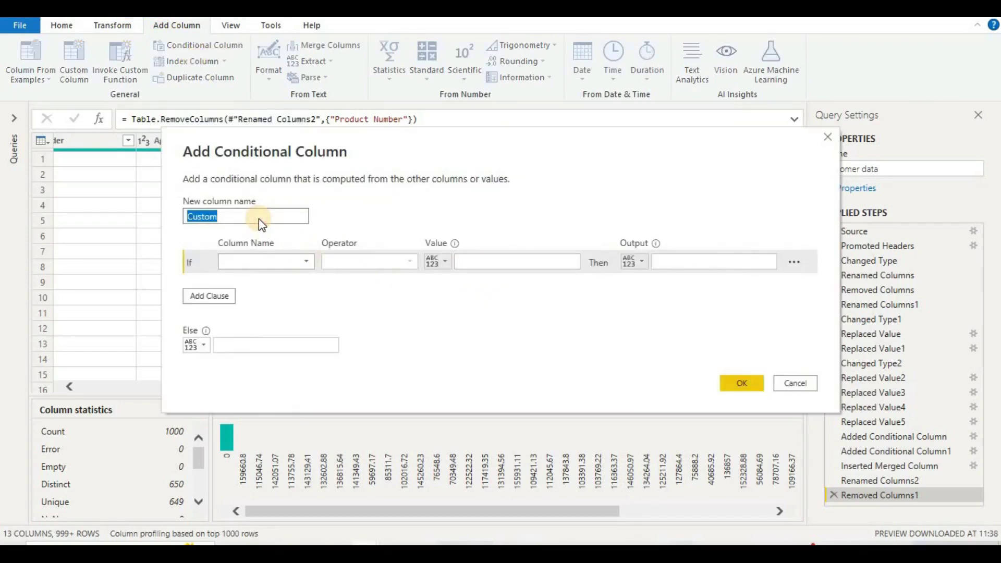
text(group balances)
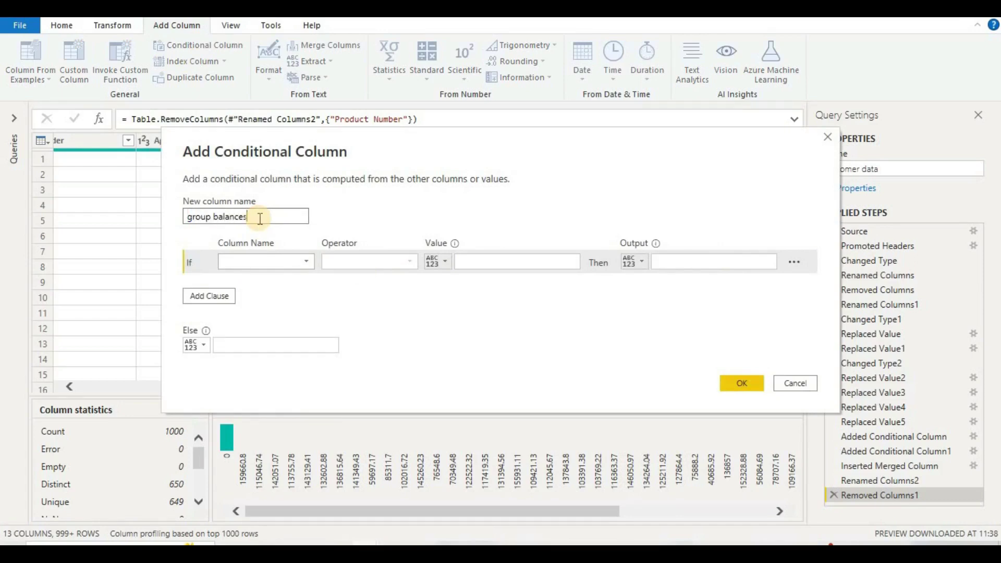
drag(357, 147, 744, 73)
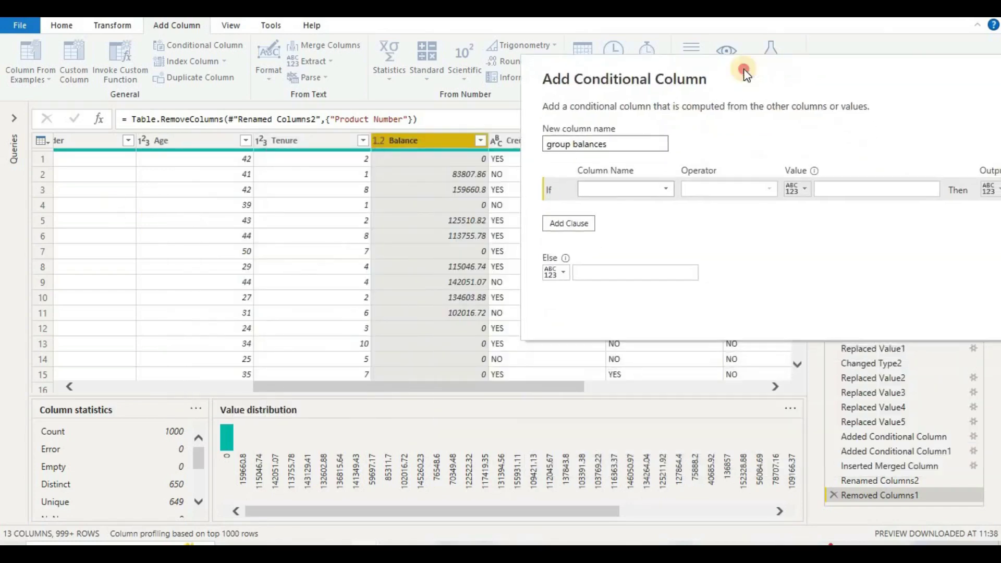
Step: Define the first clause of the conditional column so that a Balance equal to 0 outputs 0
click(662, 191)
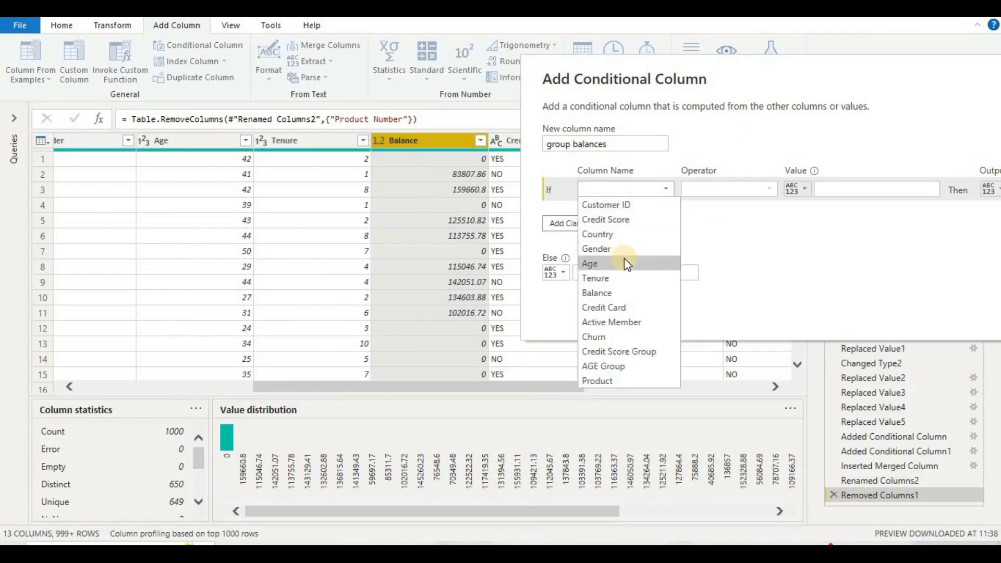
click(615, 291)
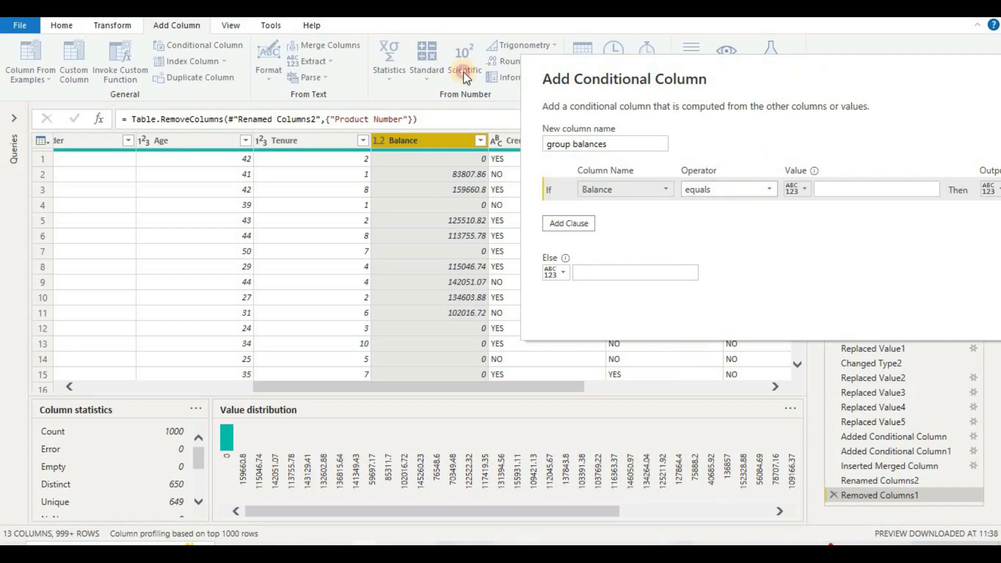
drag(808, 83, 455, 82)
click(505, 196)
text(0)
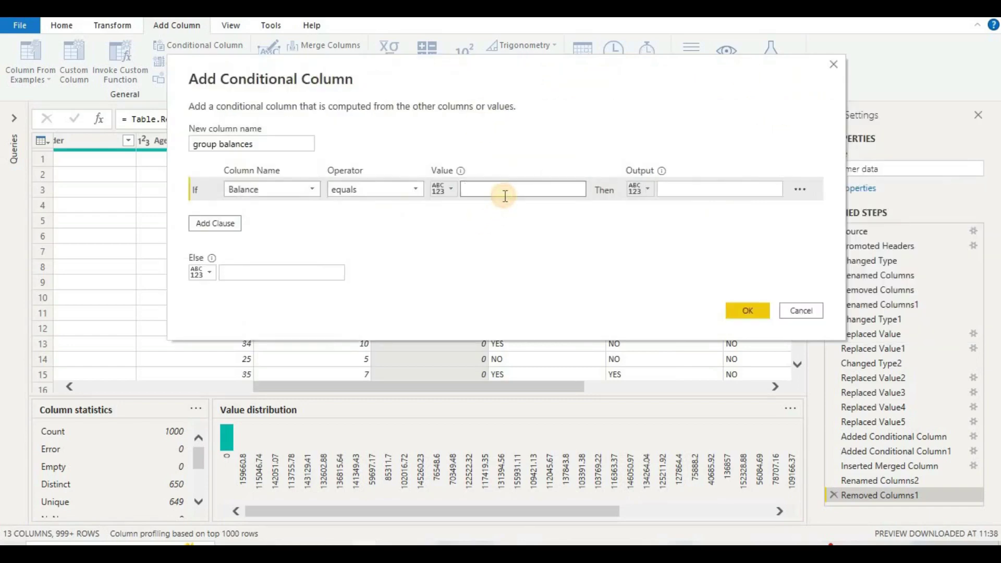
click(679, 195)
text(0)
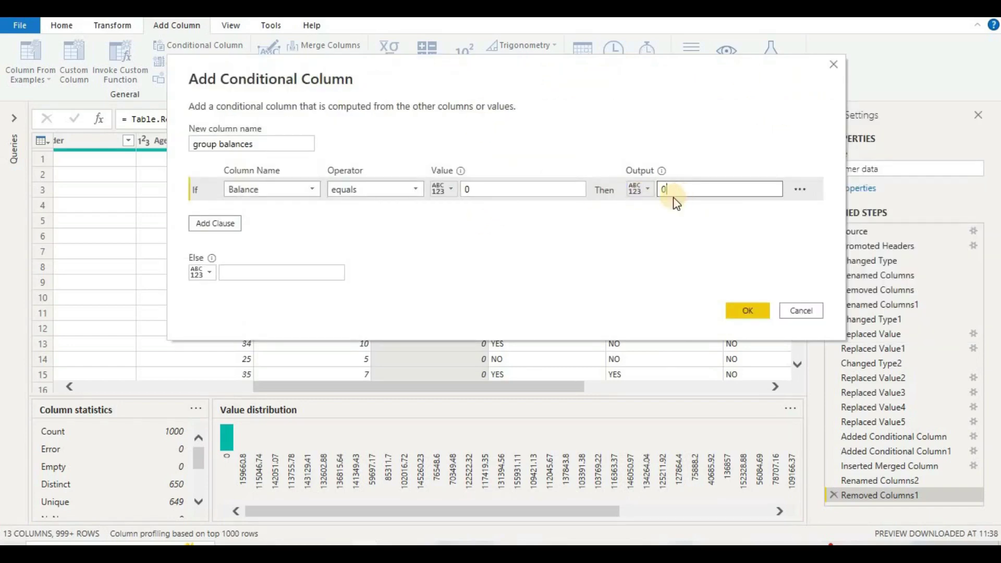
Step: Add an else-if clause that outputs 1-20000 when Balance is less than 20000
click(225, 223)
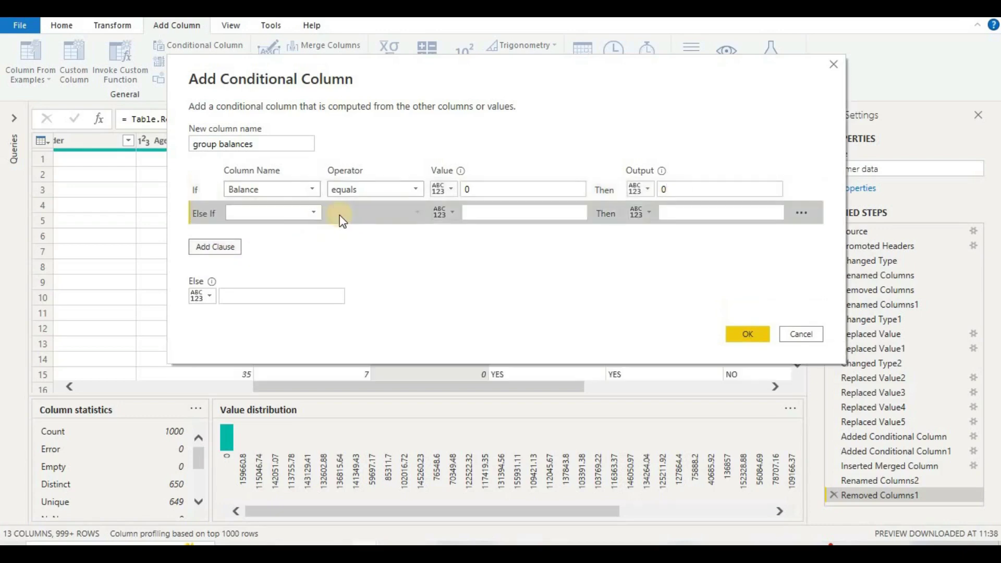
click(313, 213)
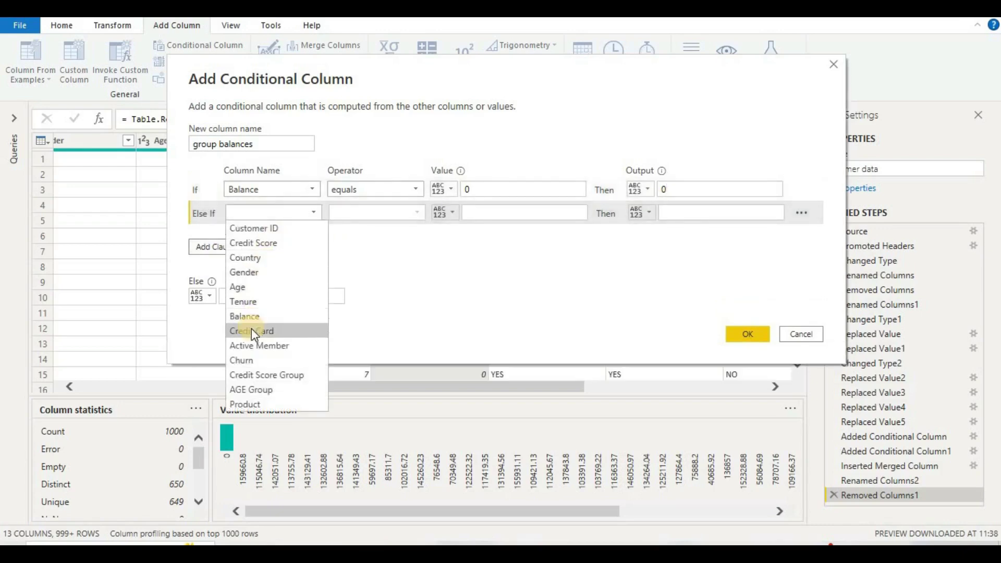
click(267, 316)
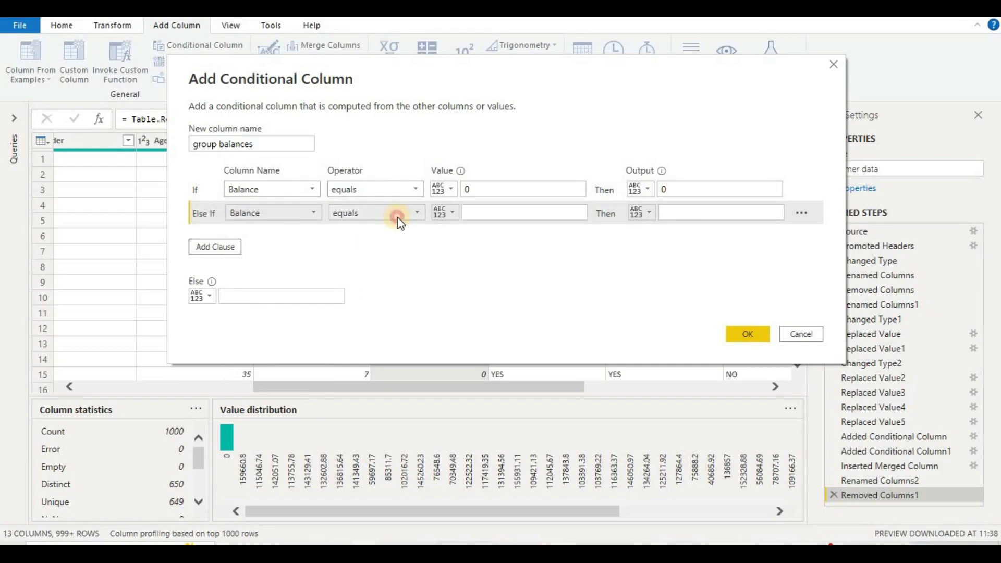
click(398, 216)
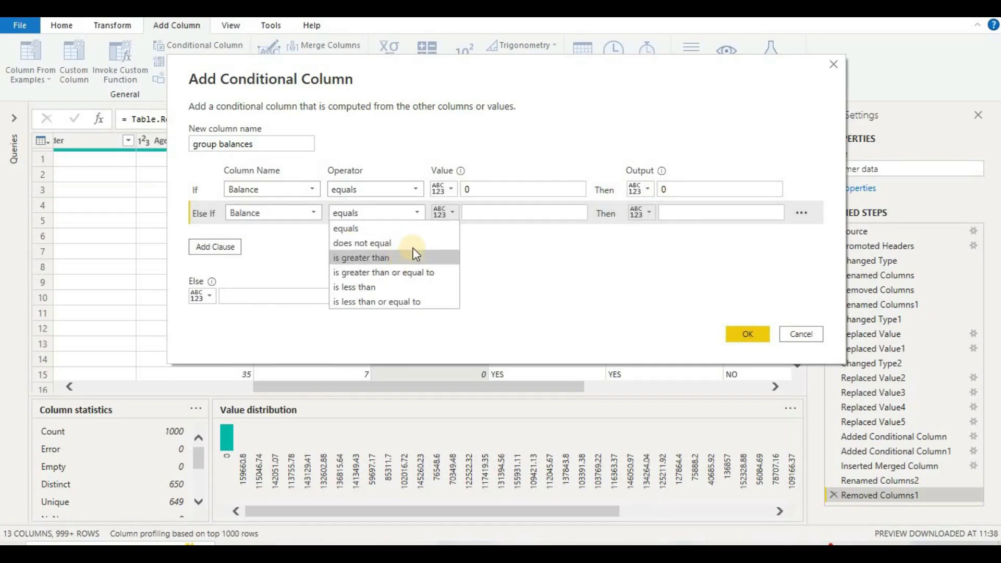
click(427, 282)
click(518, 218)
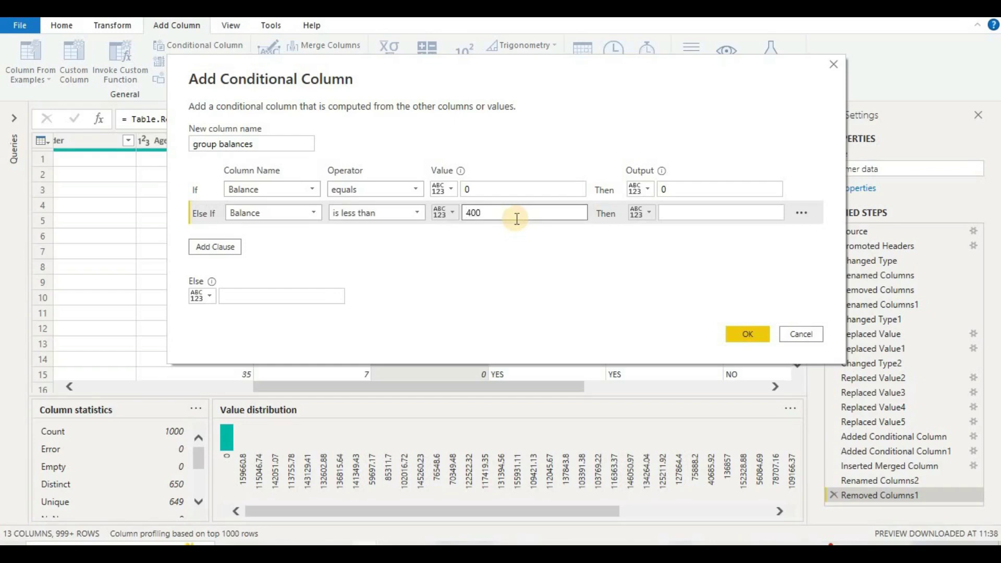
text(4)
key(BackSpace)
text(200)
click(672, 215)
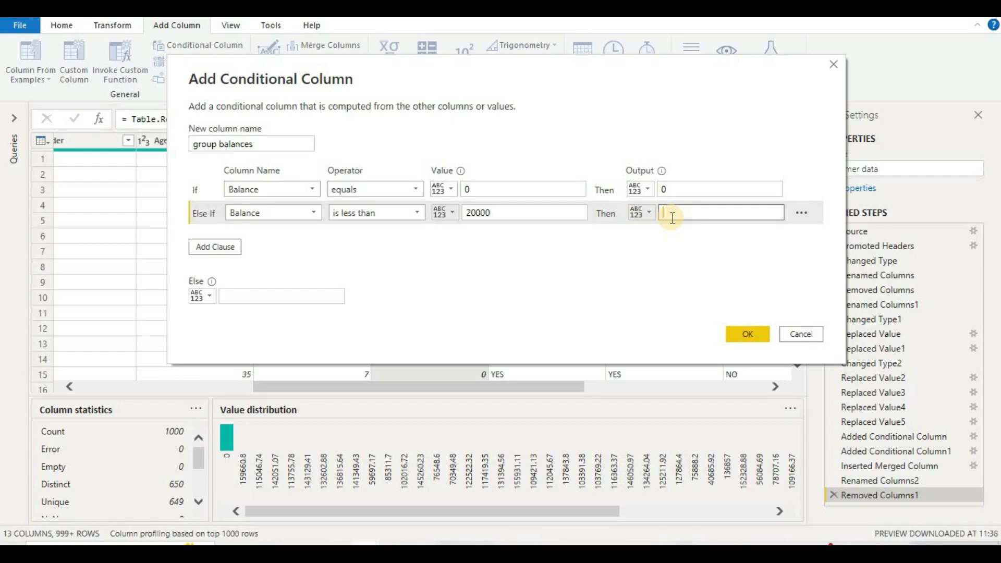
text(1-20000)
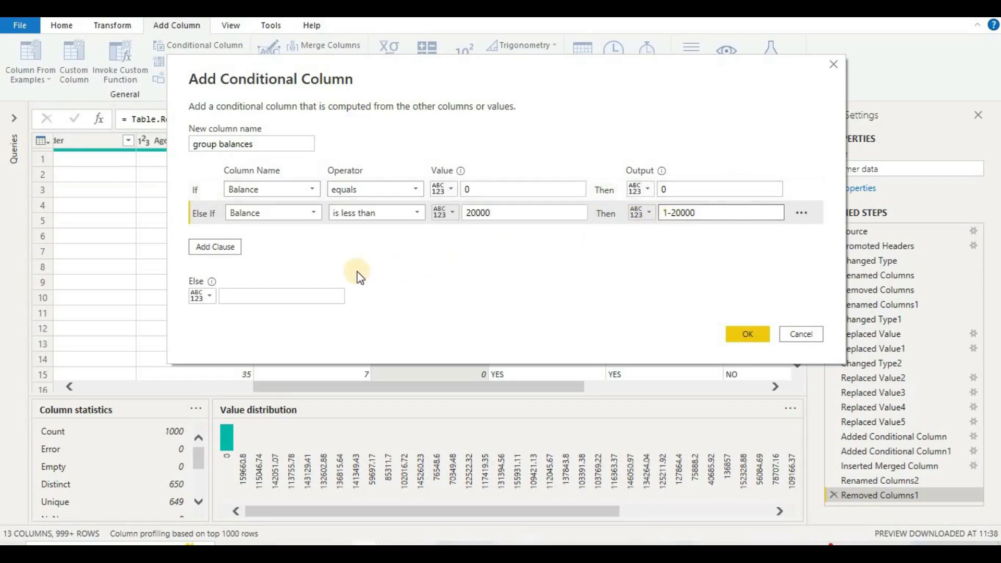
Step: Add another else-if clause that outputs 20k -40k when Balance is less than 40000
click(233, 250)
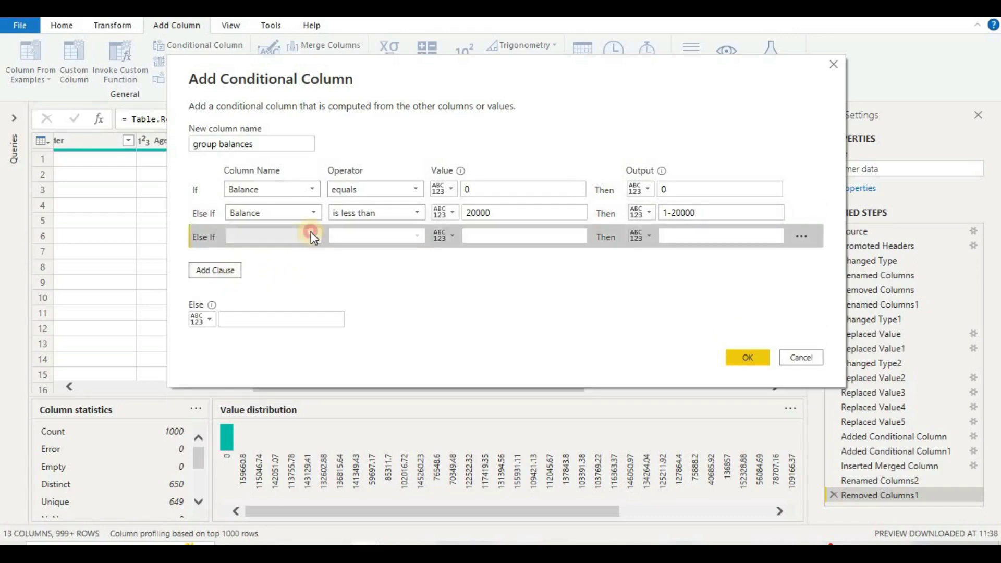
click(312, 236)
click(282, 337)
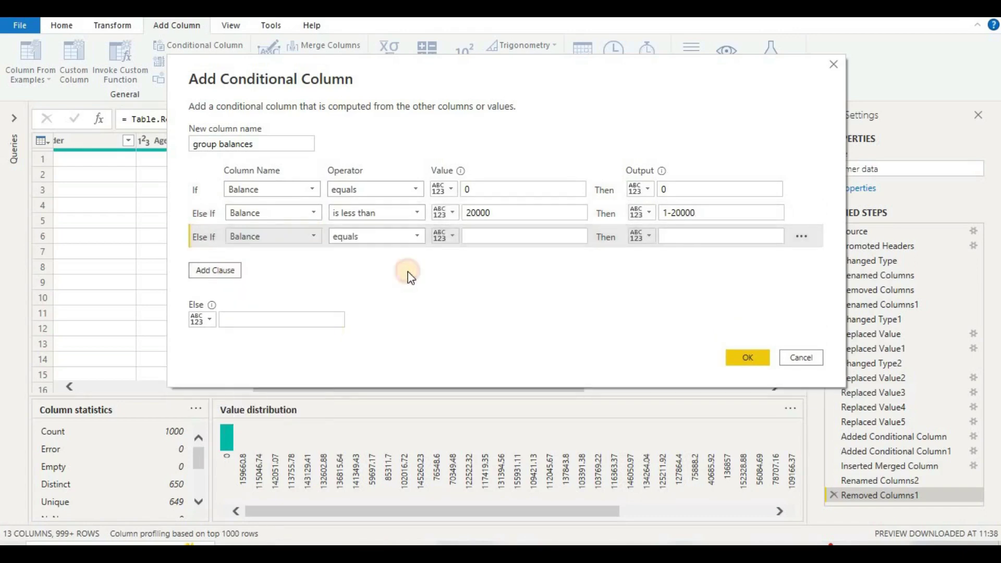
click(413, 237)
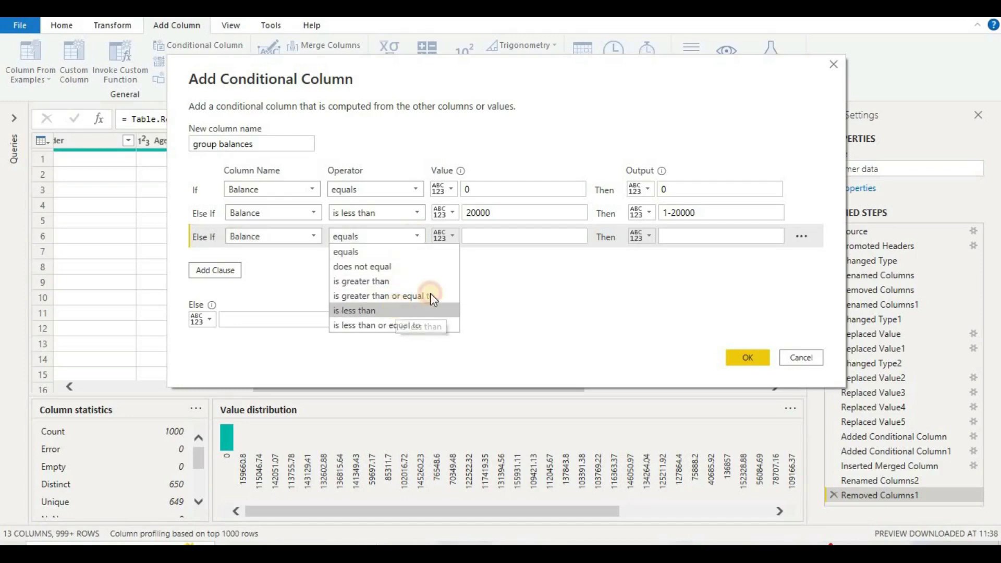
click(396, 311)
click(524, 232)
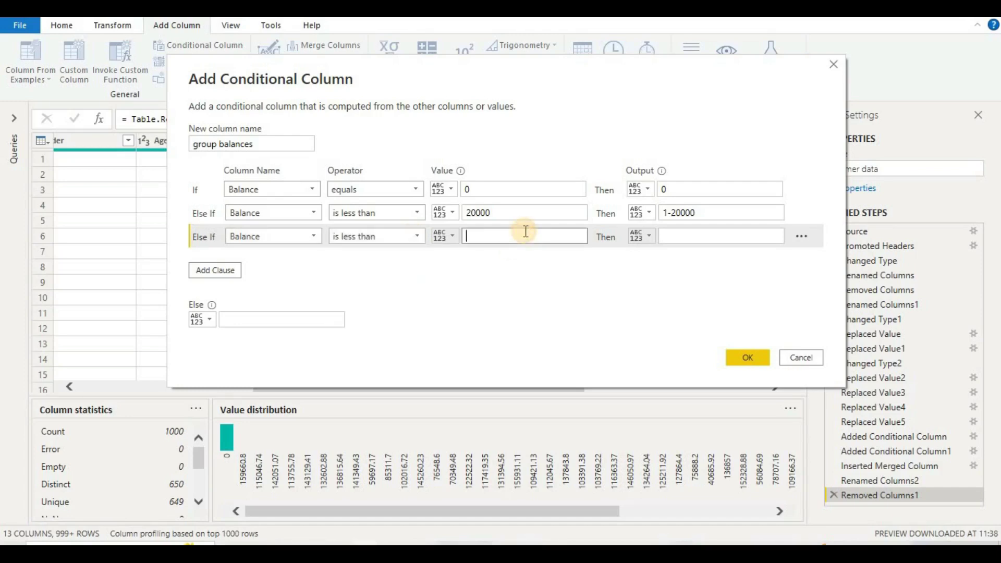
text(40000)
click(707, 240)
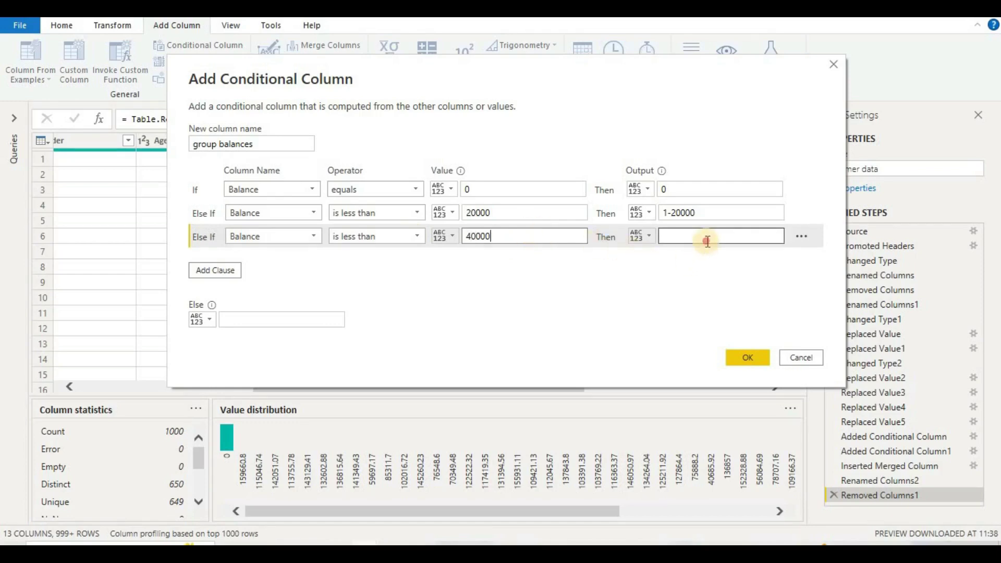
text(20000)
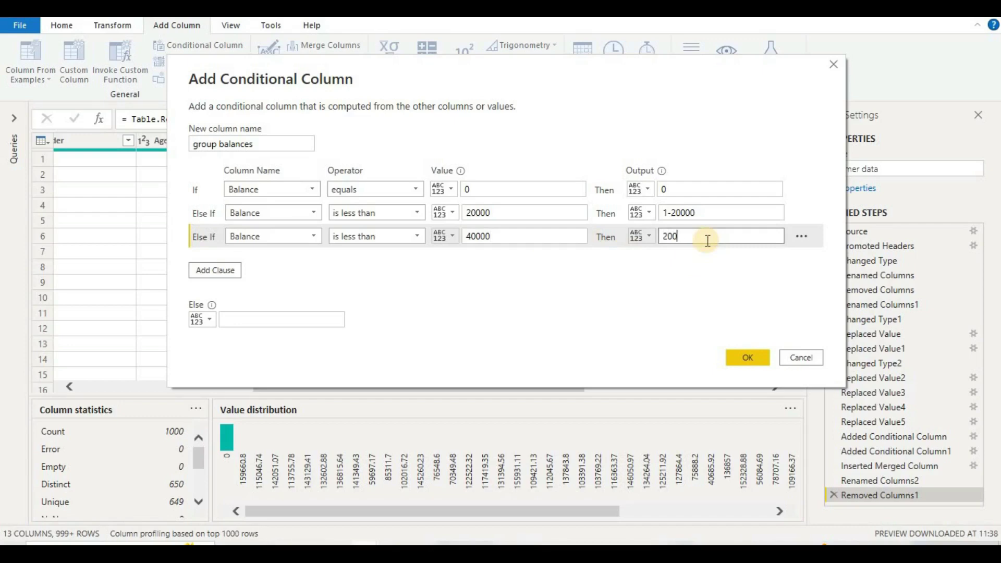
key(BackSpace)
key(BackSpace)
key(BackSpace)
text(0k -40k)
Step: Shorten the output label of the less-than-20000 clause to 1-20k
click(747, 213)
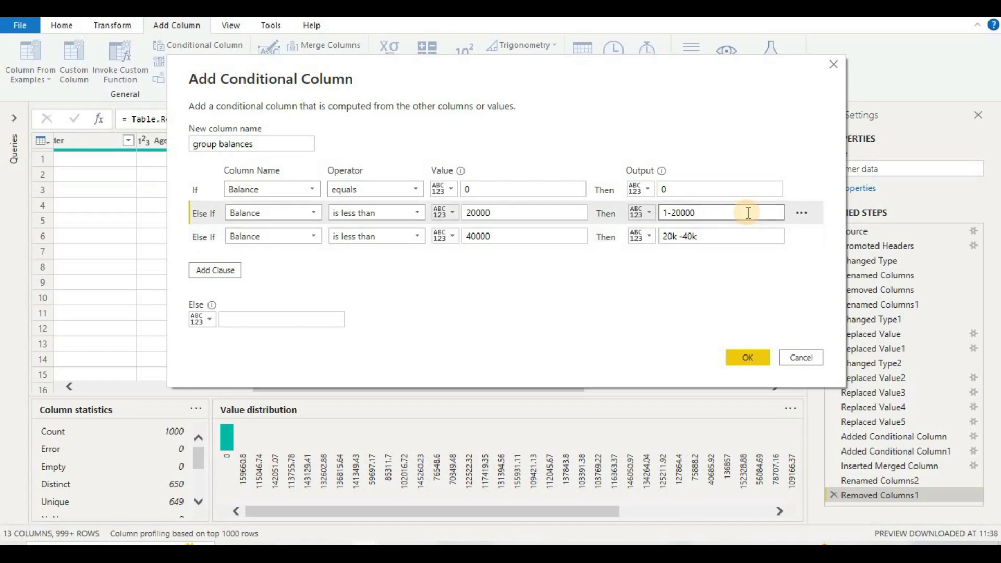
key(BackSpace)
key(BackSpace)
key(BackSpace)
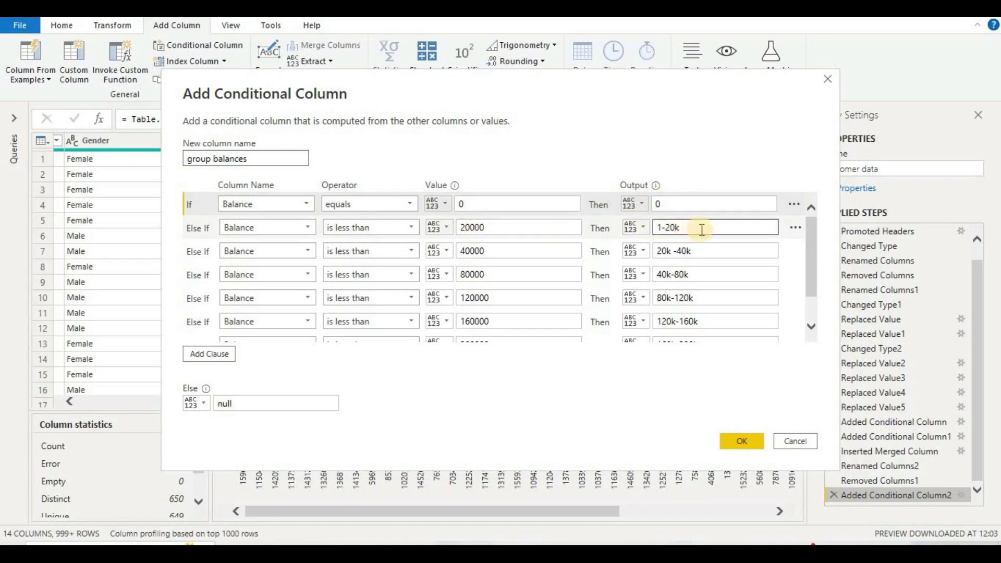
Step: Review the group balances clauses through the 200k-280k range and accept the conditional column
click(500, 253)
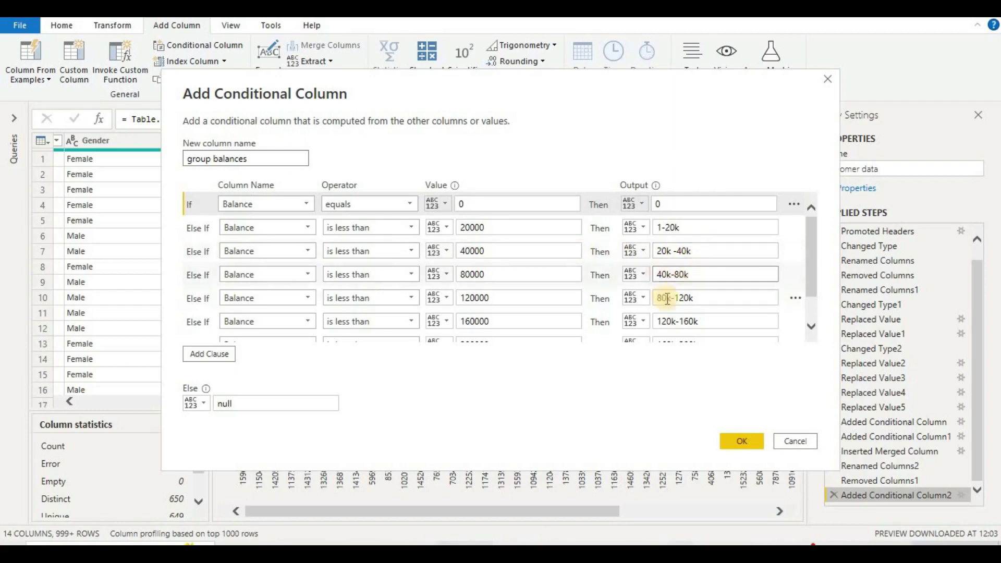
scroll(685, 306, down, 1)
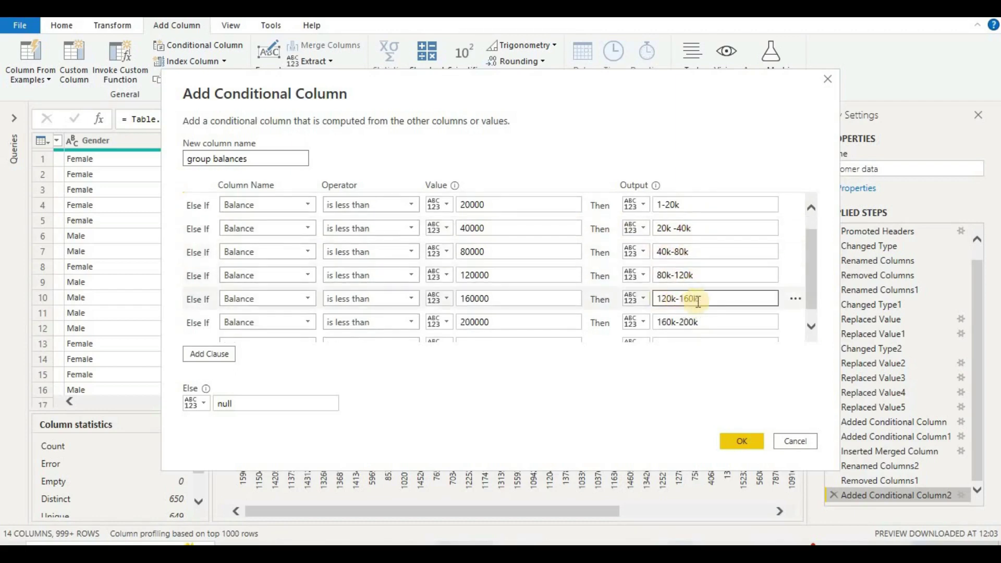
scroll(678, 323, down, 1)
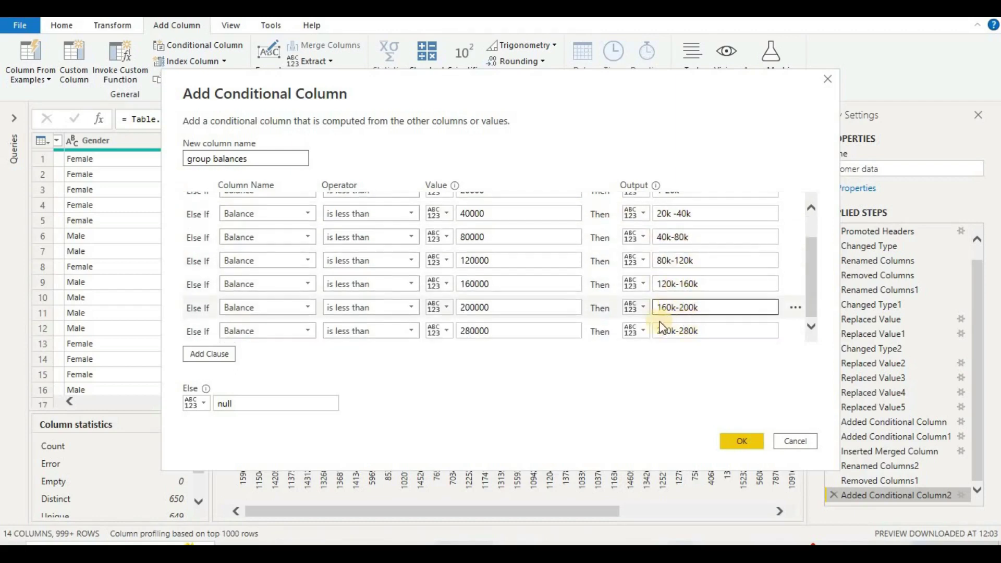
click(661, 327)
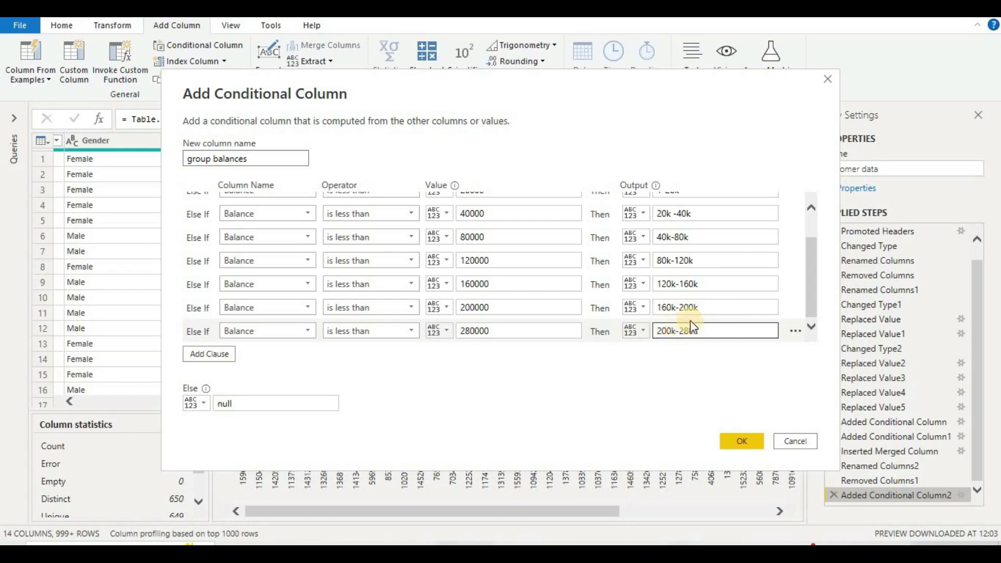
click(736, 441)
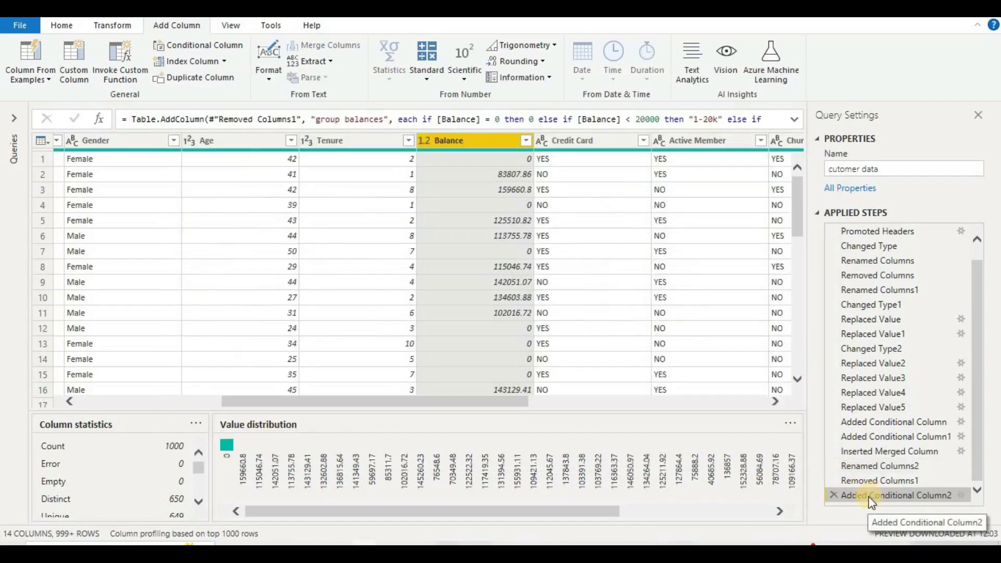
Step: Rename the applied step Added Conditional Column2 to group balance
right_click(868, 497)
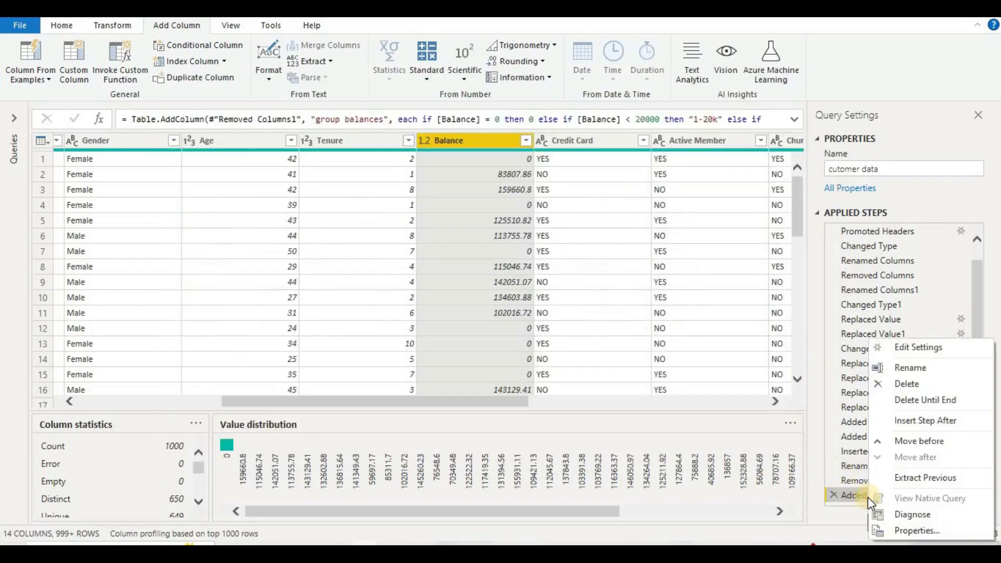
click(927, 368)
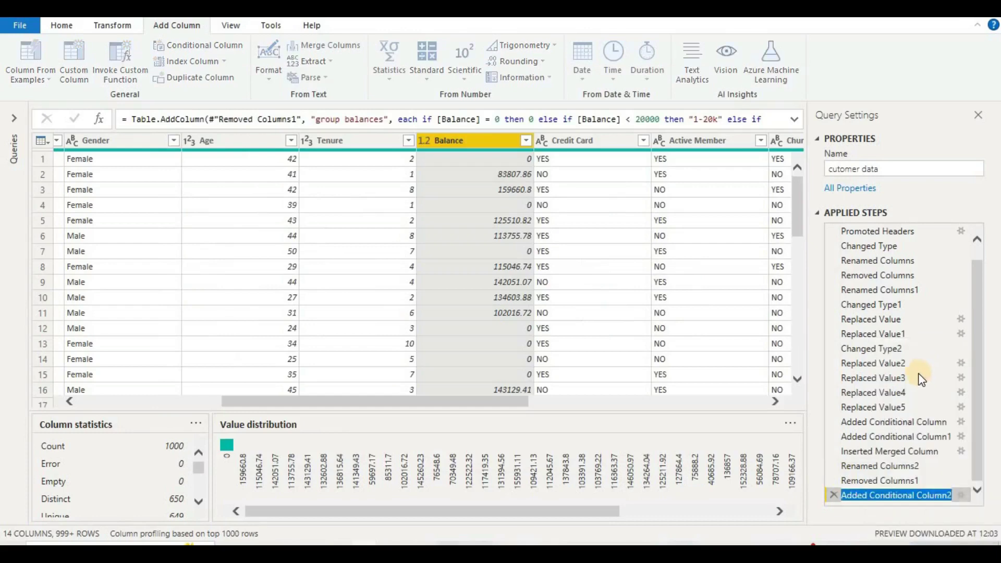
triple_click(893, 497)
right_click(893, 495)
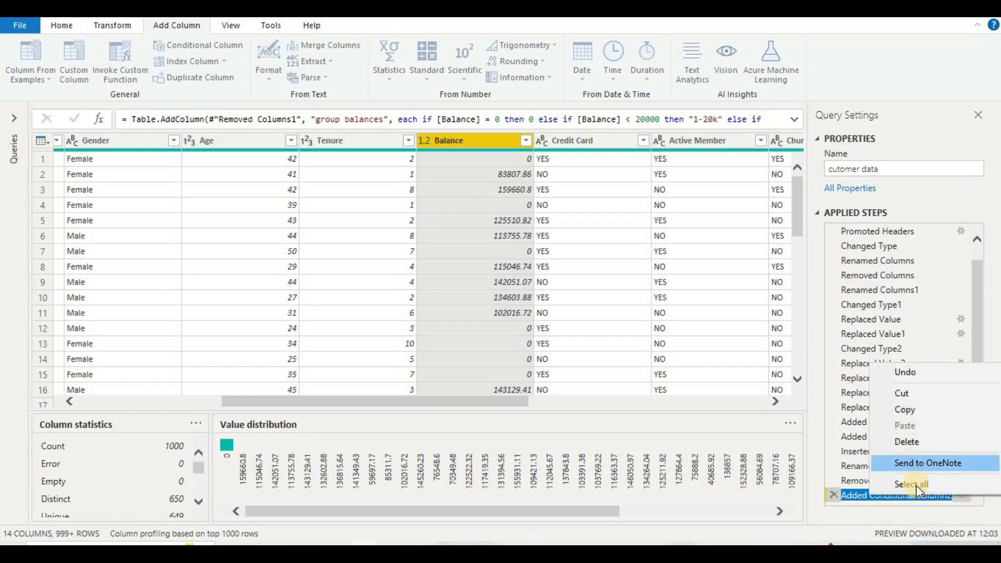
click(849, 494)
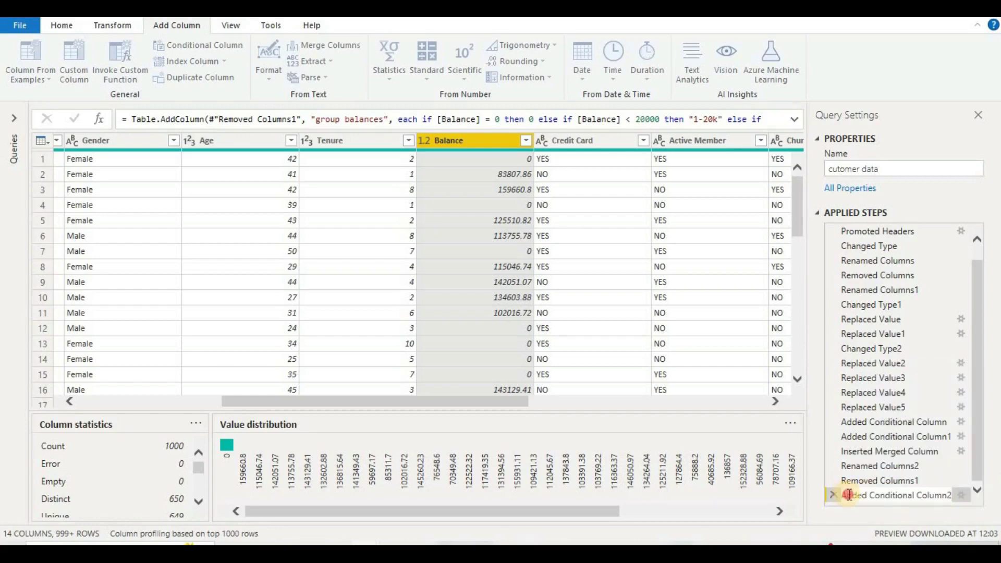
triple_click(849, 494)
key(BackSpace)
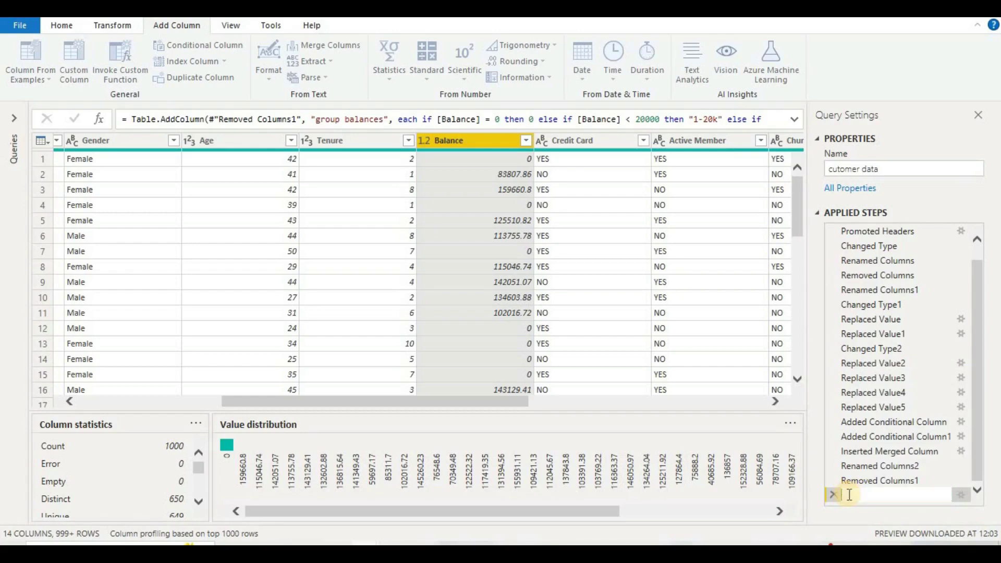
text(g)
text(roup)
text( ba;amce)
key(BackSpace)
key(BackSpace)
key(BackSpace)
key(BackSpace)
key(BackSpace)
text(lance)
key(Return)
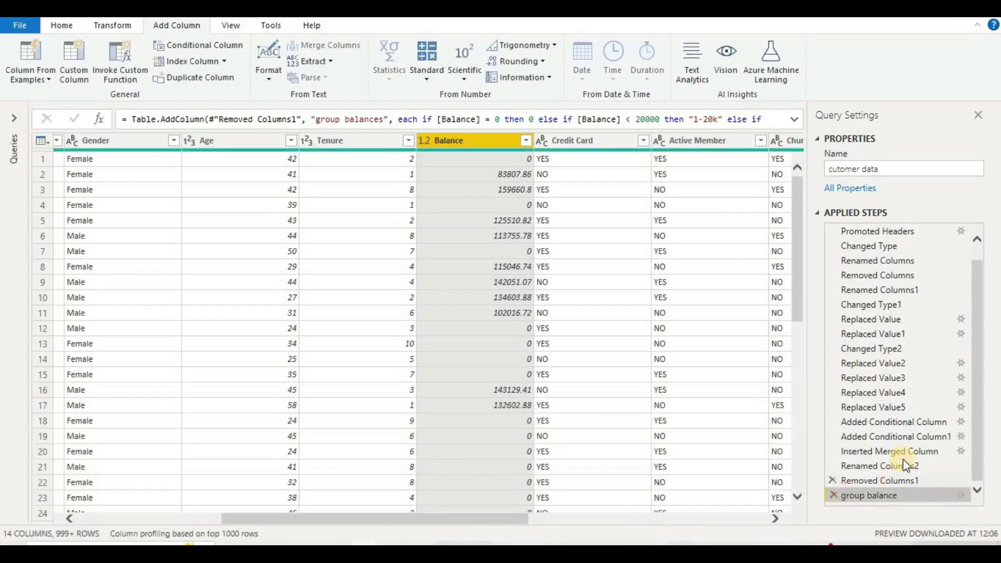
click(903, 435)
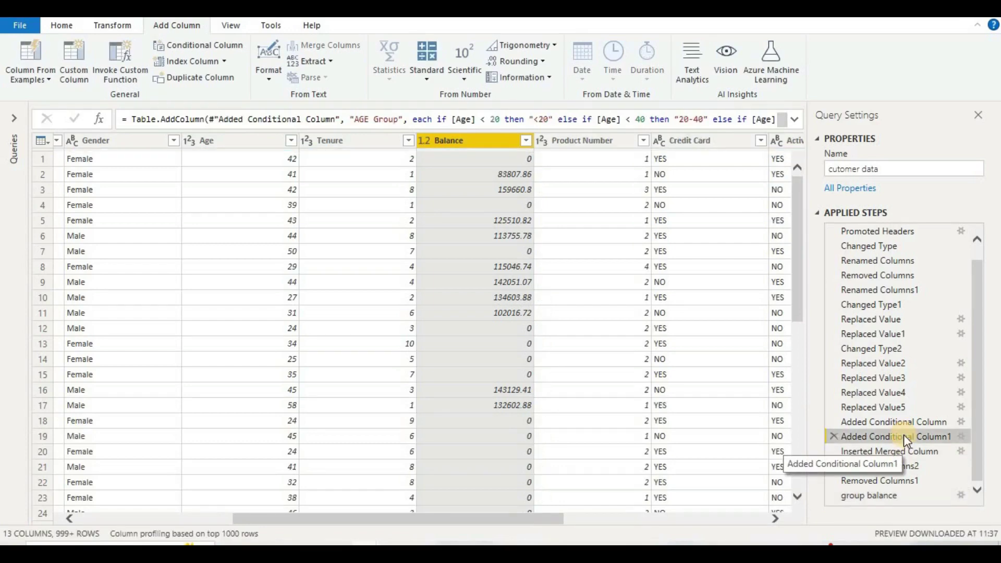
right_click(903, 435)
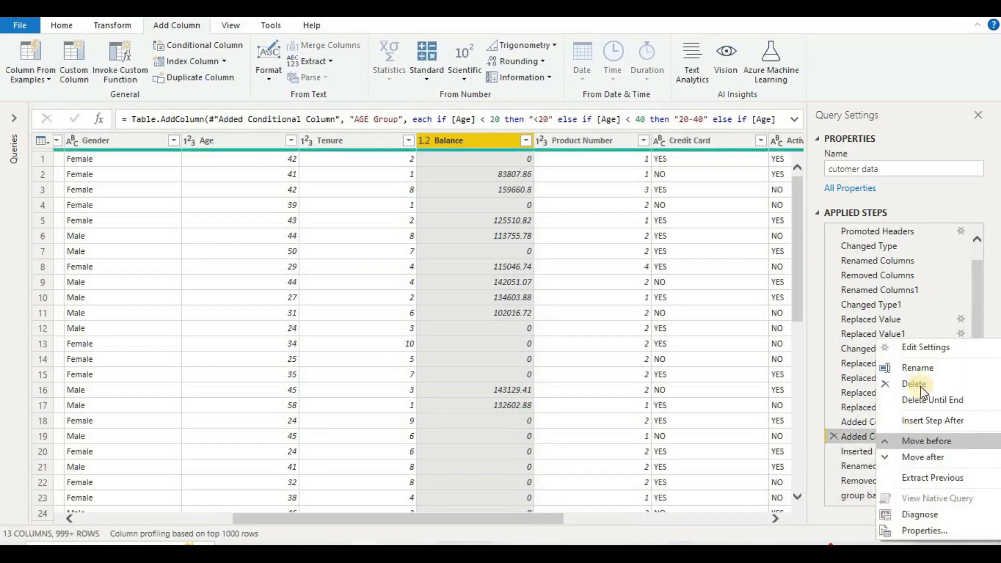
click(929, 353)
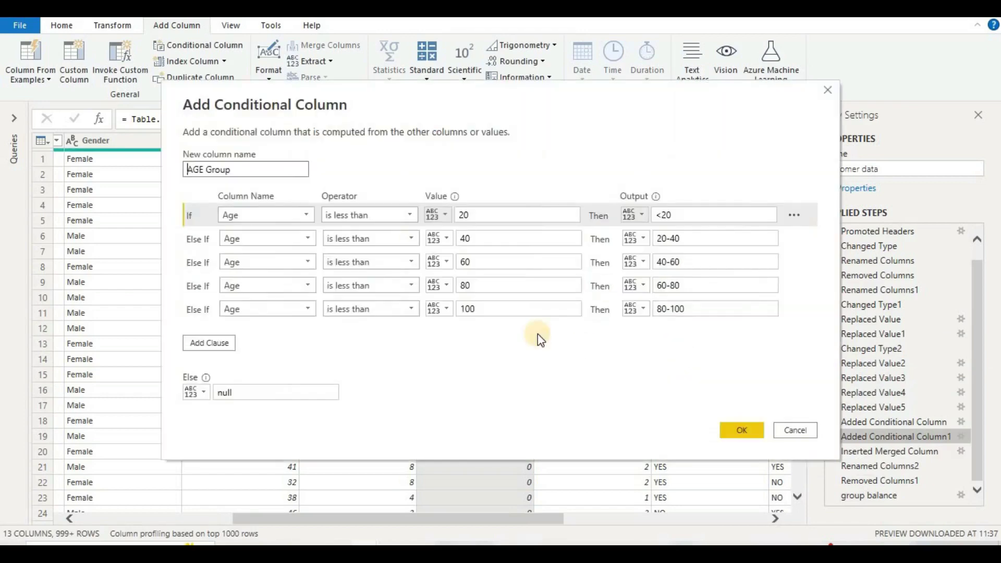
click(831, 94)
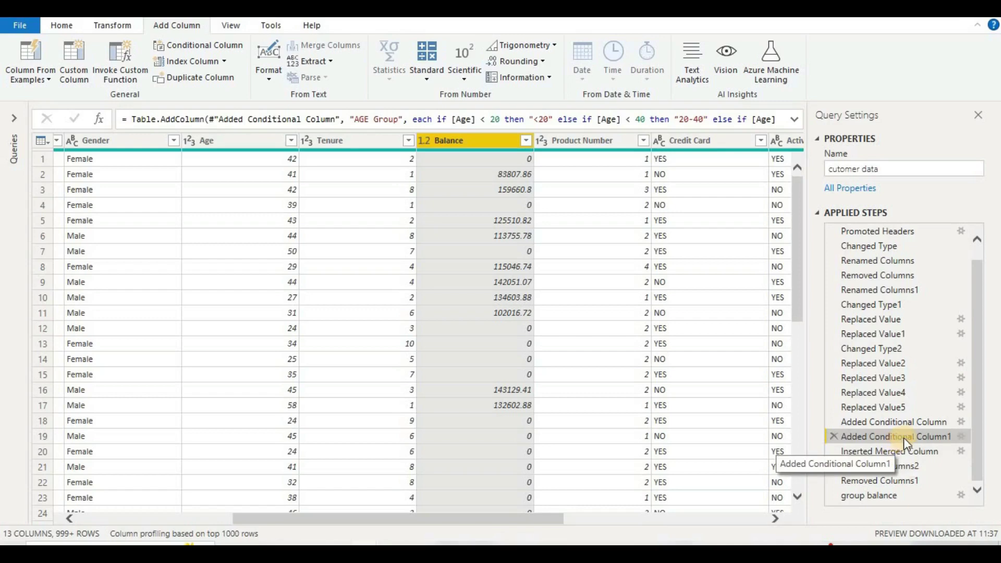
click(904, 437)
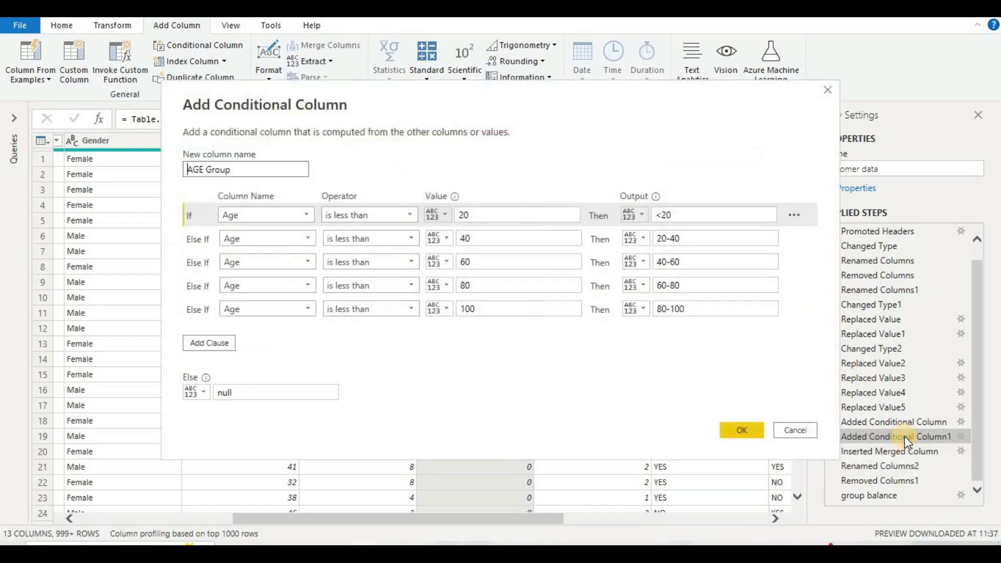
click(793, 429)
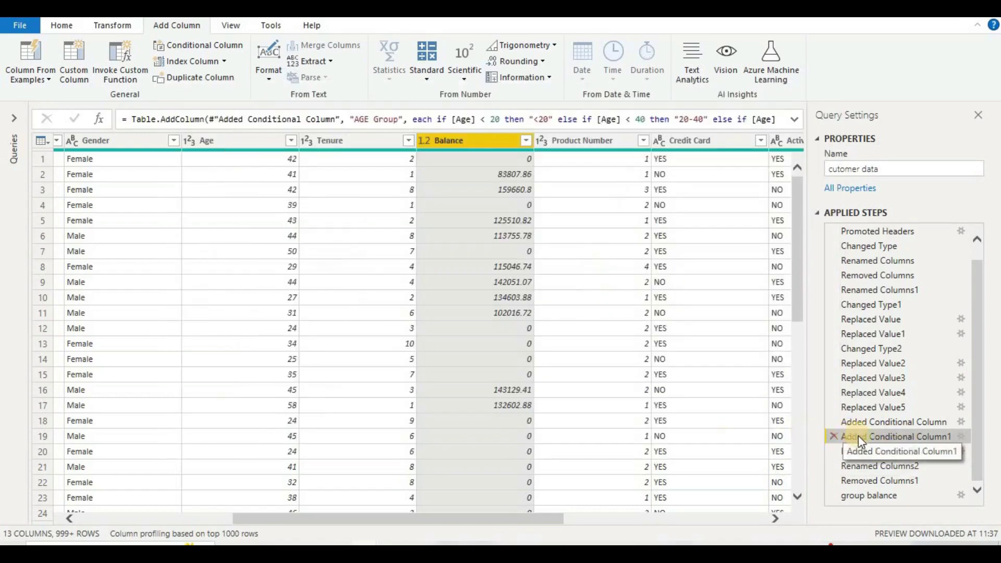
Step: Rename the applied step Added Conditional Column1 to age group
right_click(859, 436)
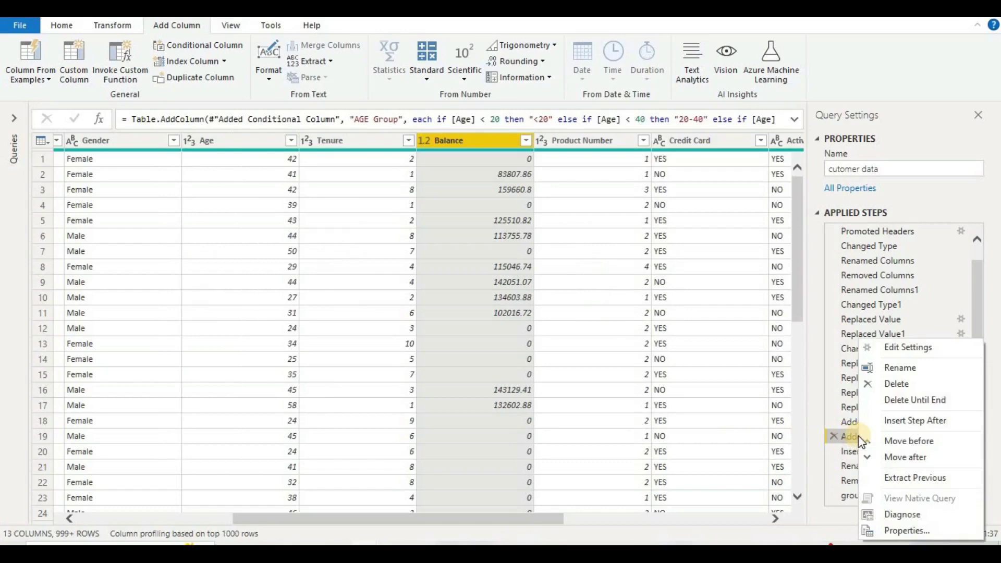
click(904, 369)
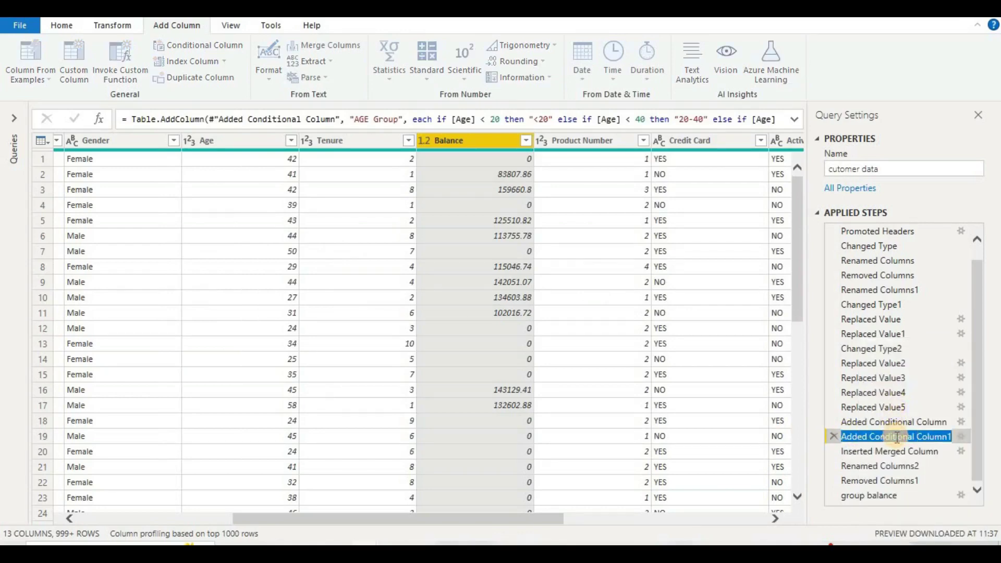
text(age gr)
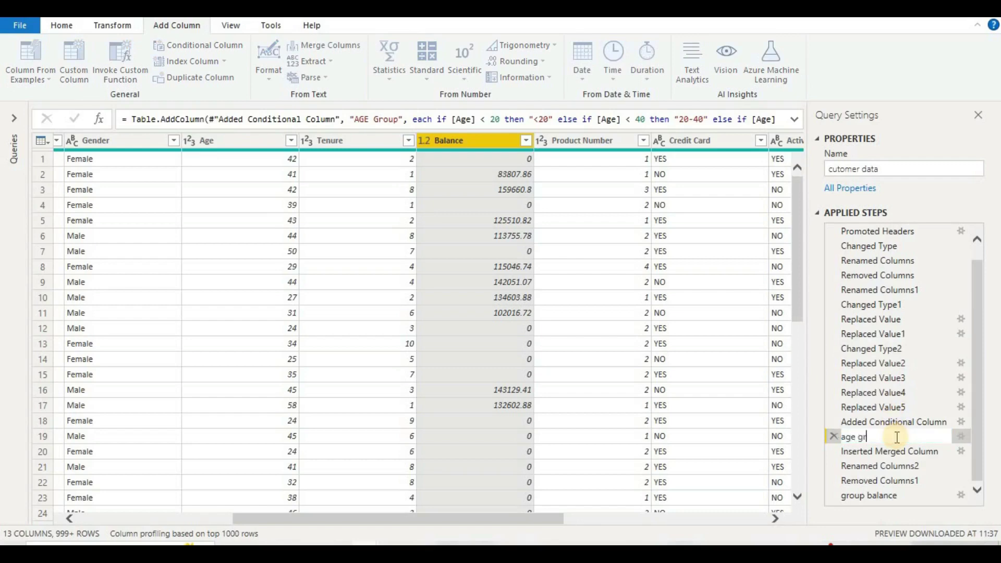
text(oup)
click(899, 423)
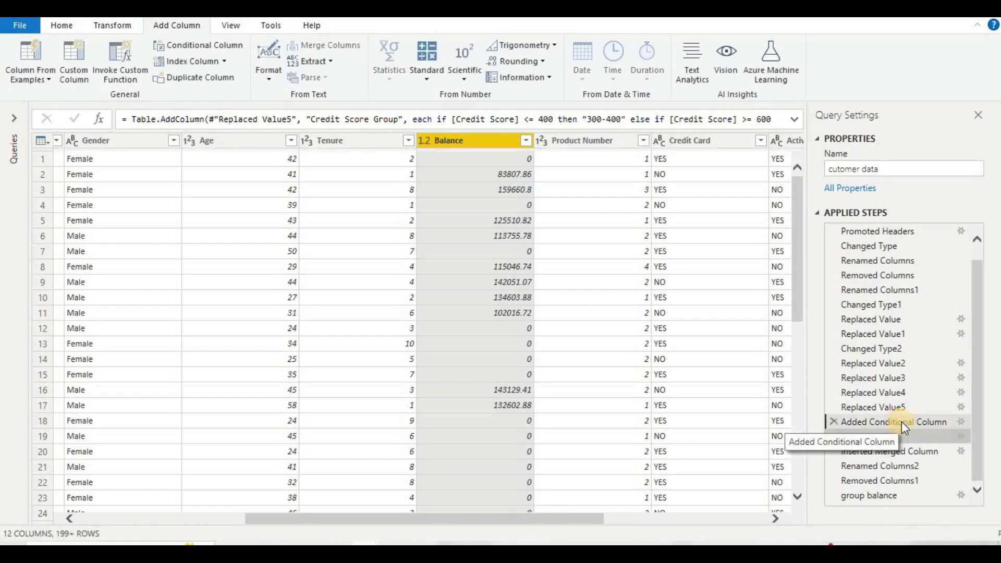
Step: Rename the applied step Added Conditional Column to credit score group
double_click(907, 421)
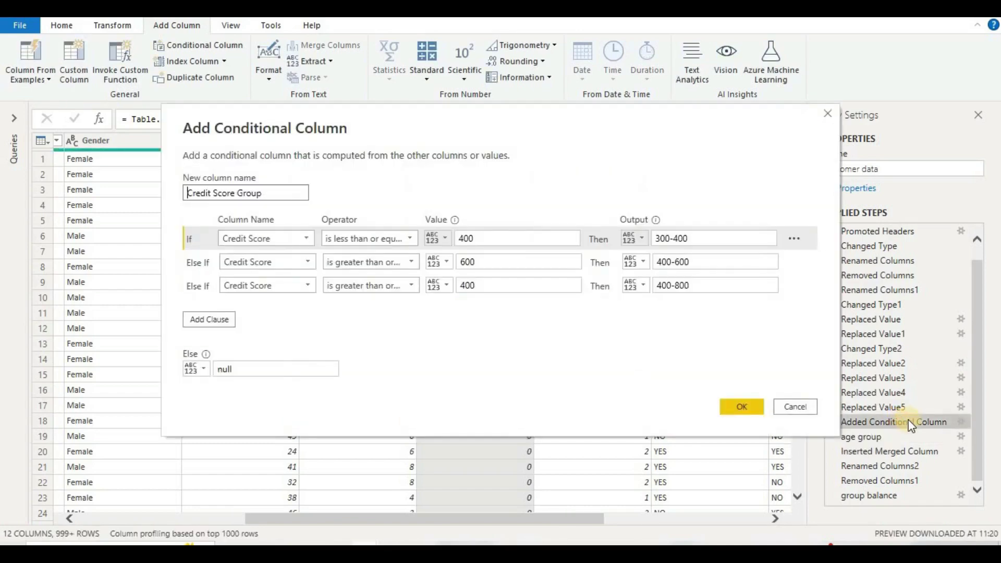
click(827, 114)
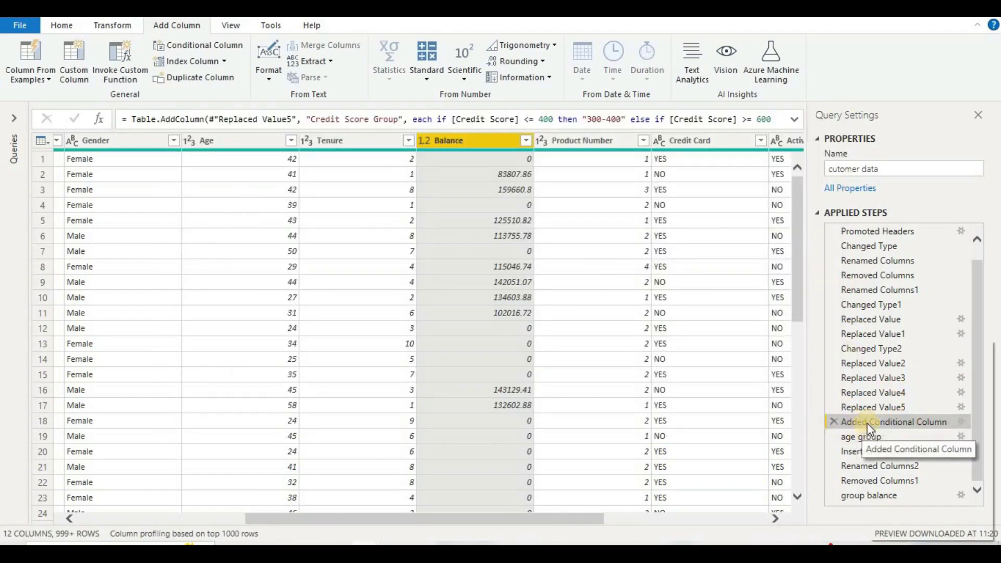
right_click(868, 424)
click(923, 369)
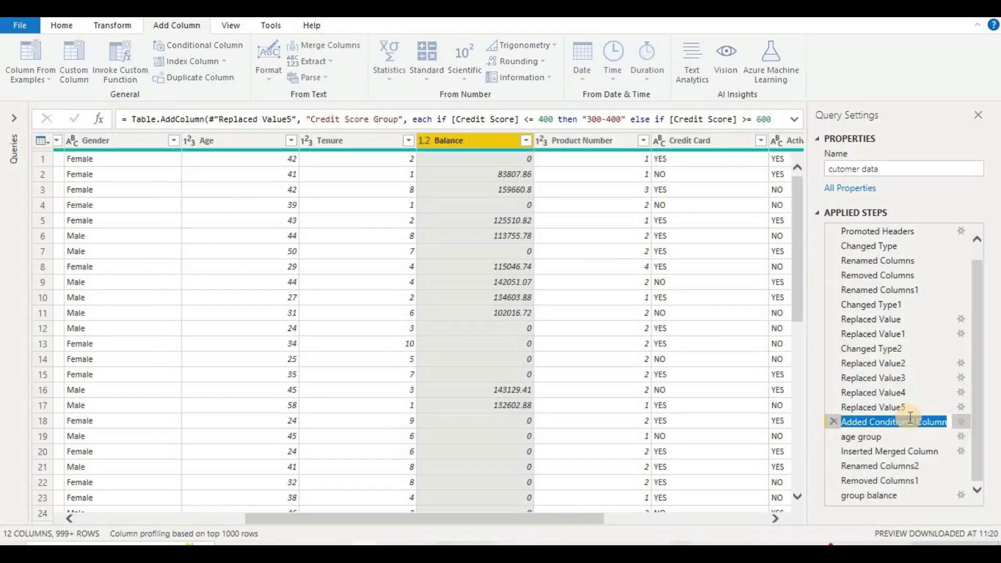
text(cred)
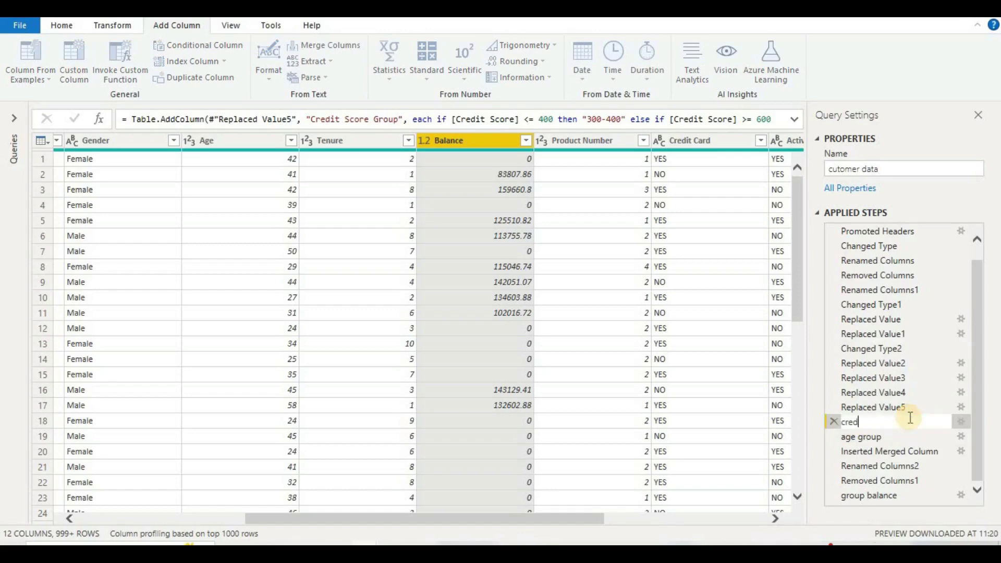
text(it score group)
click(887, 422)
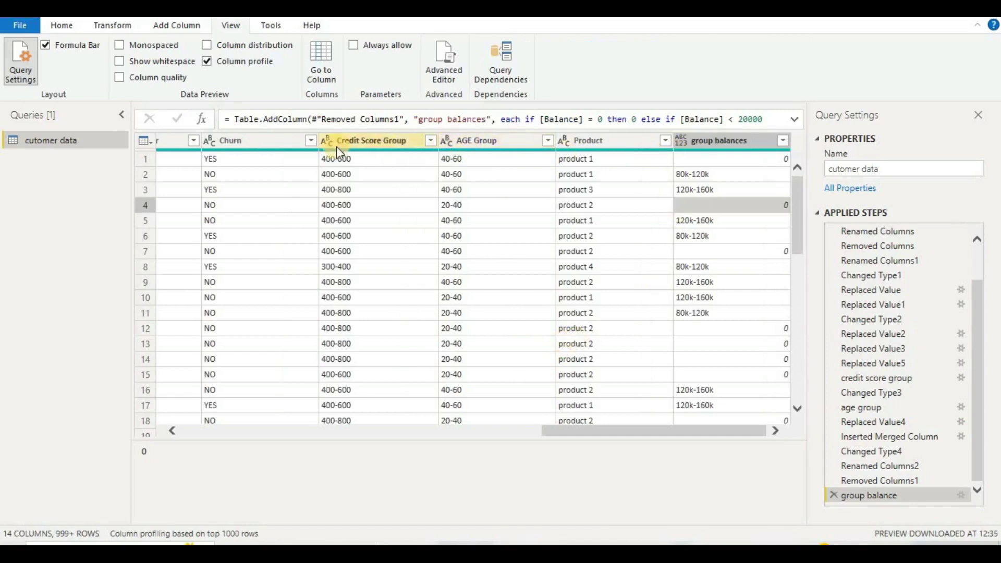
Step: Set the group balances column's data type to Text and check the types of the Product, AGE Group and Credit Score Group columns
click(680, 140)
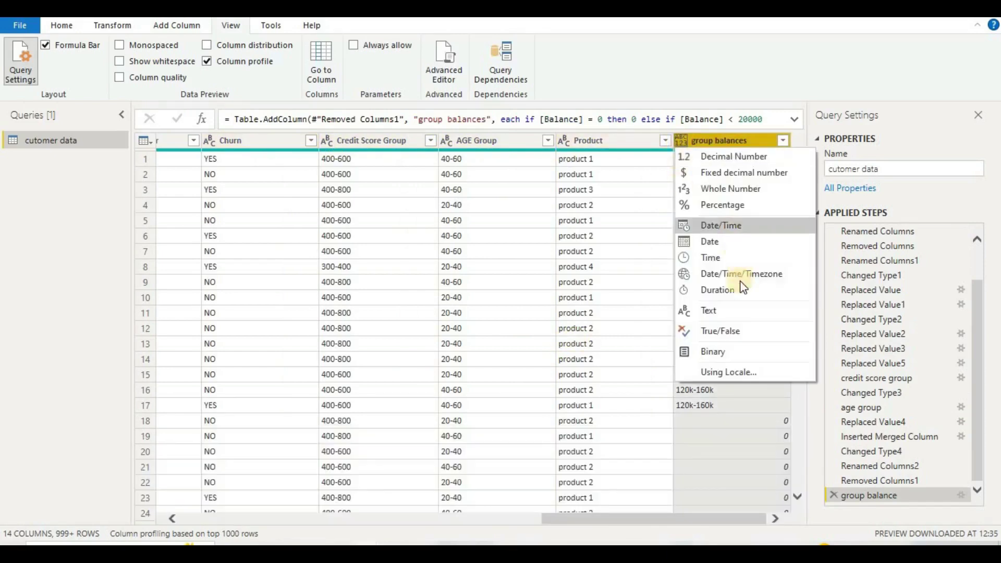
click(734, 310)
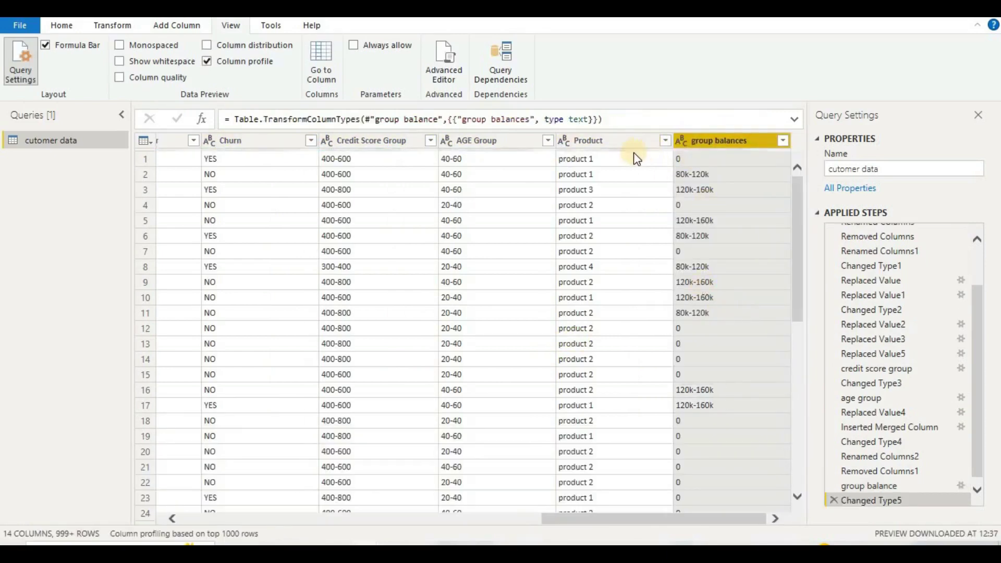
click(563, 144)
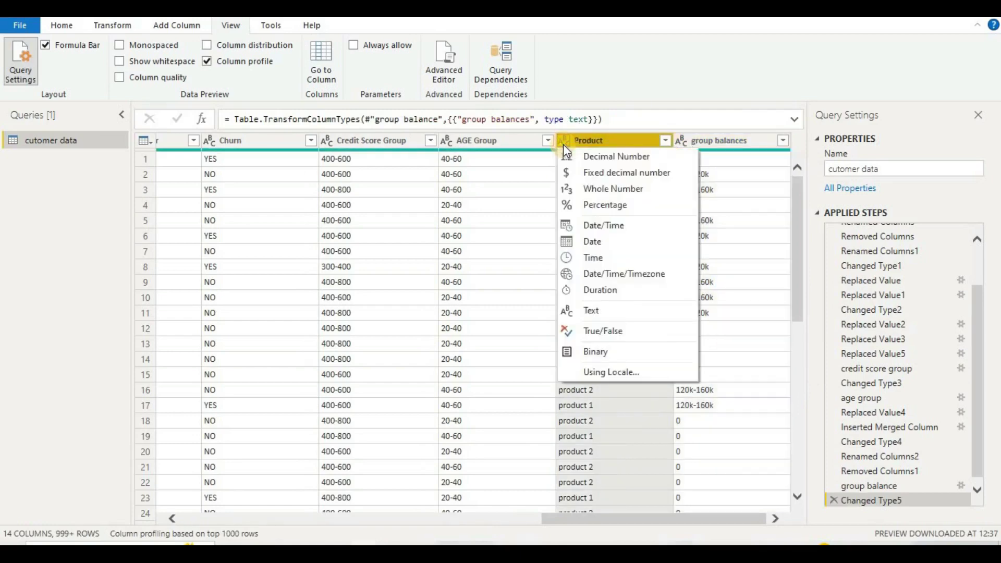
click(453, 143)
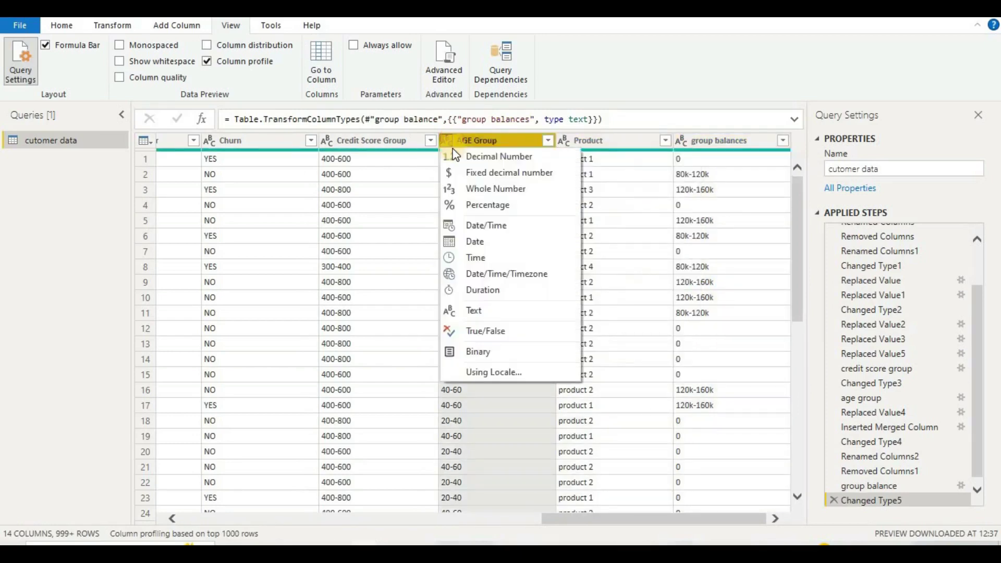
click(334, 135)
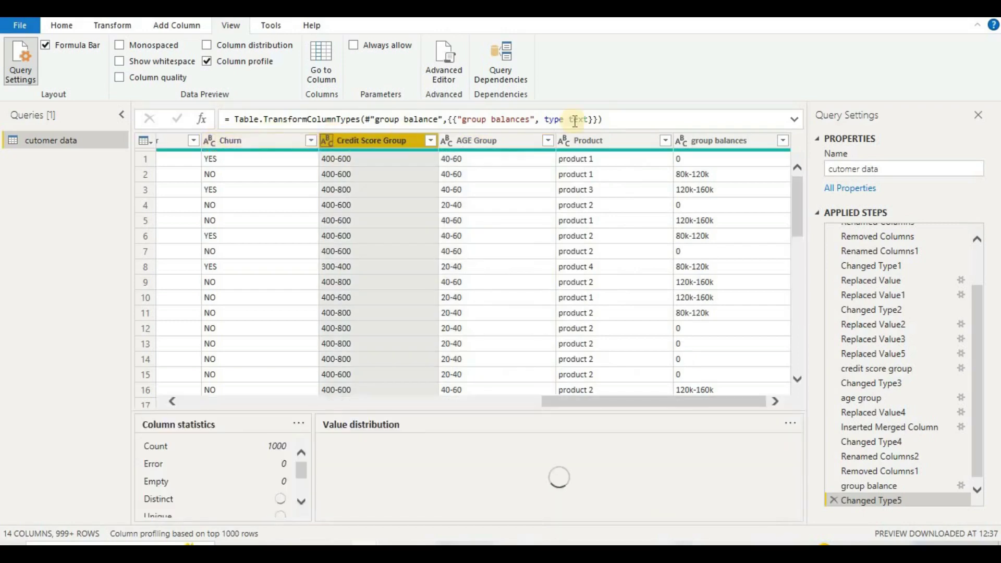
Step: Turn off the column profile preview and shrink the cell preview area to show more table rows
click(652, 119)
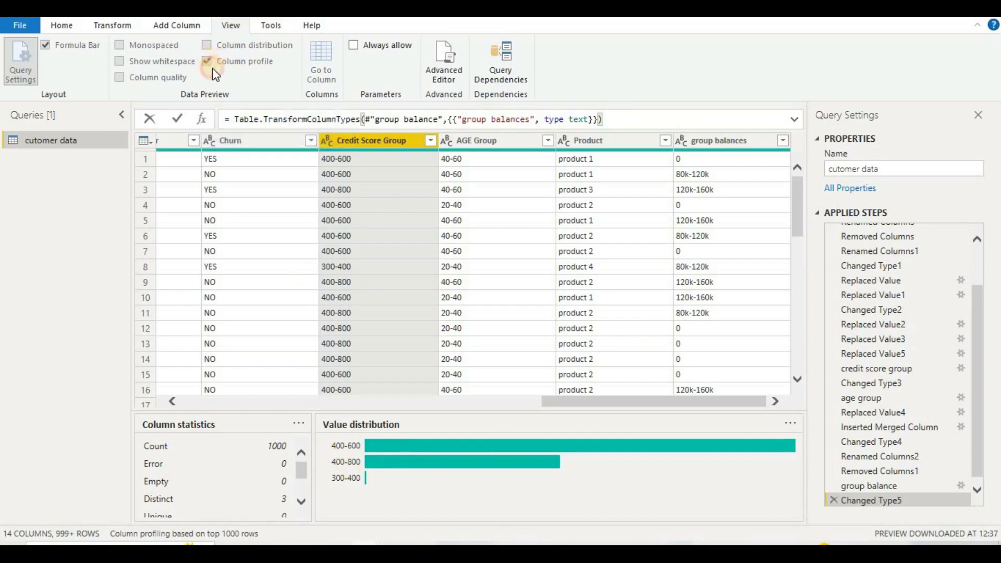
click(129, 30)
click(175, 28)
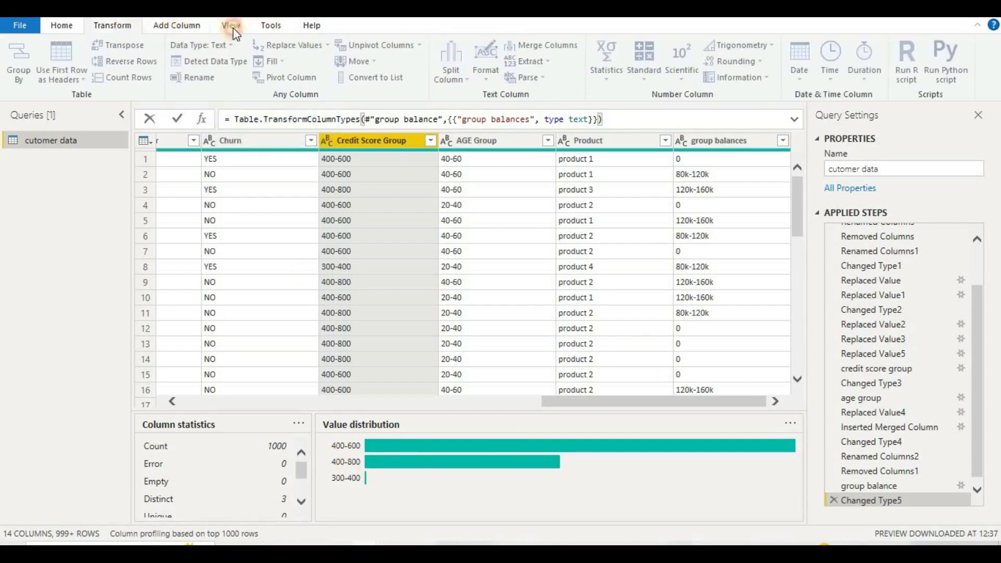
click(232, 27)
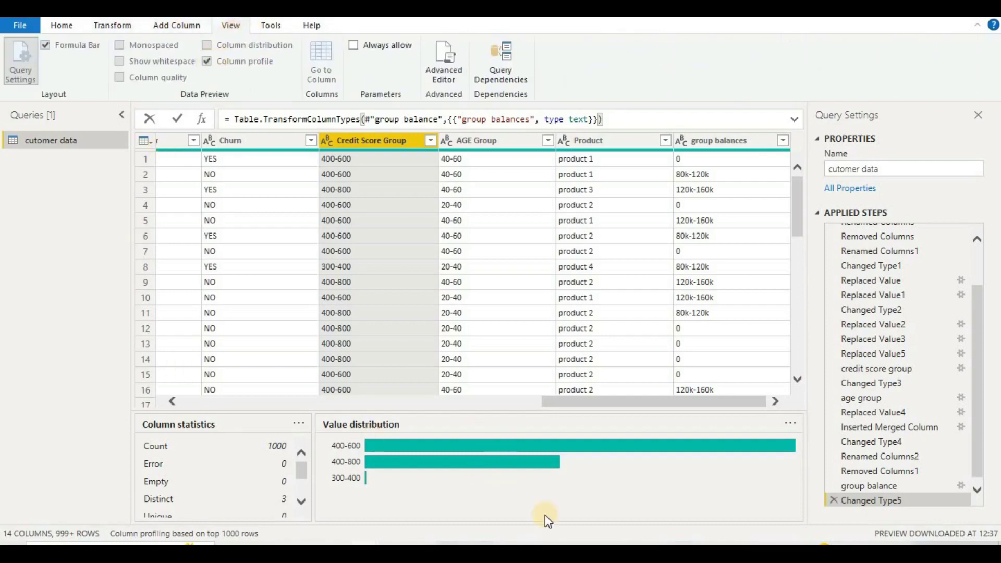
click(721, 296)
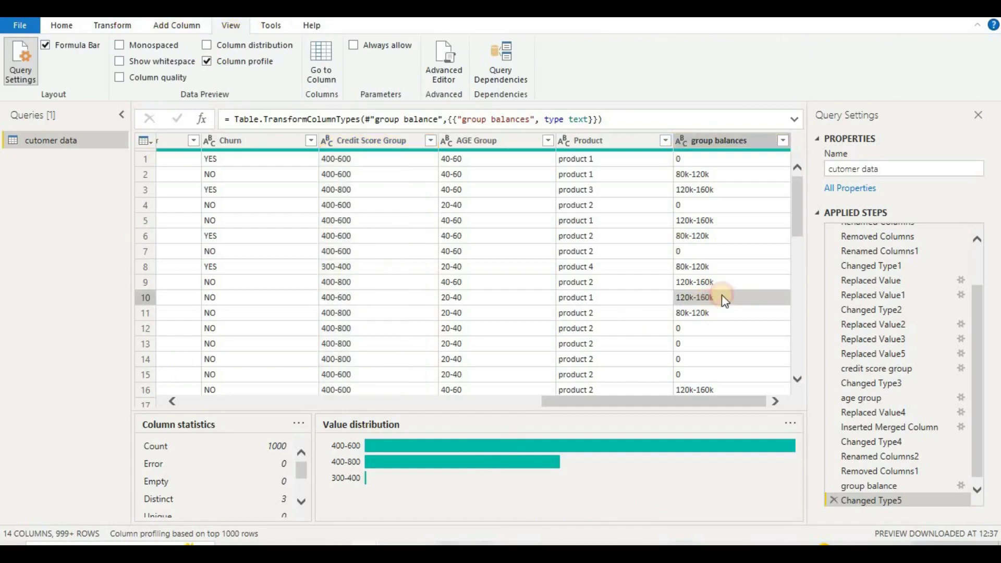
click(207, 61)
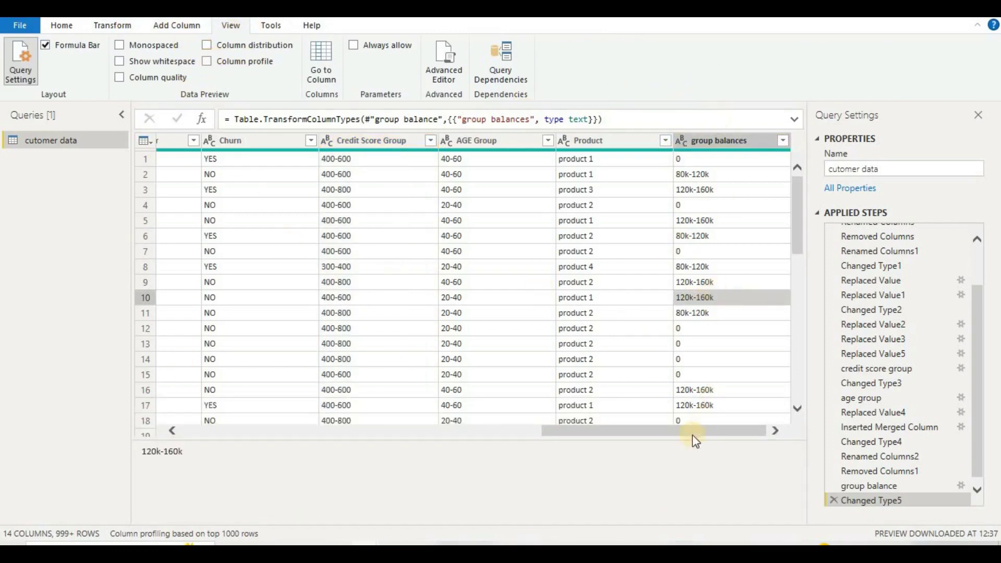
drag(500, 438, 524, 483)
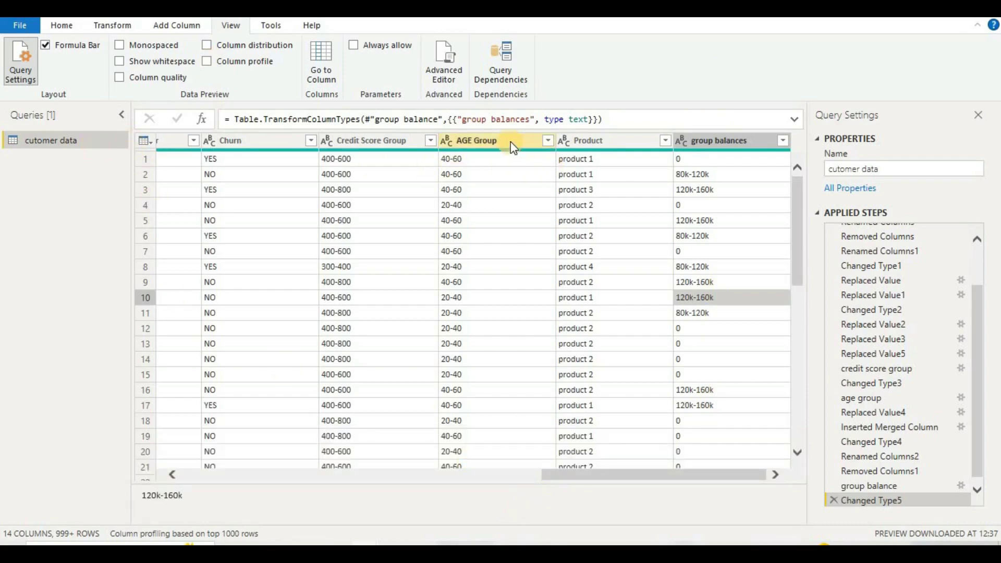
Step: Try sorting the AGE Group column in descending and ascending order, and clear the sort after loading its full value list
click(549, 139)
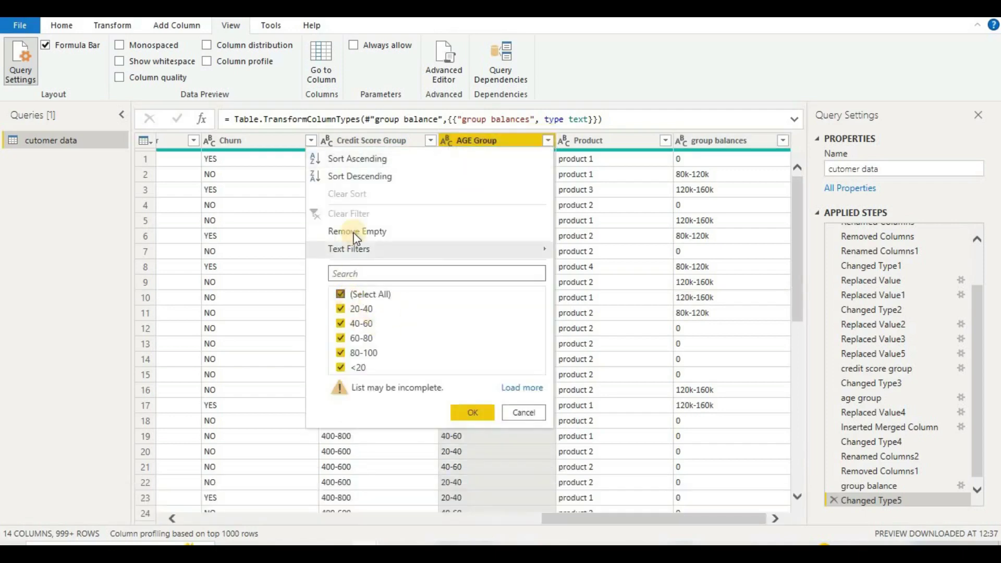
click(356, 176)
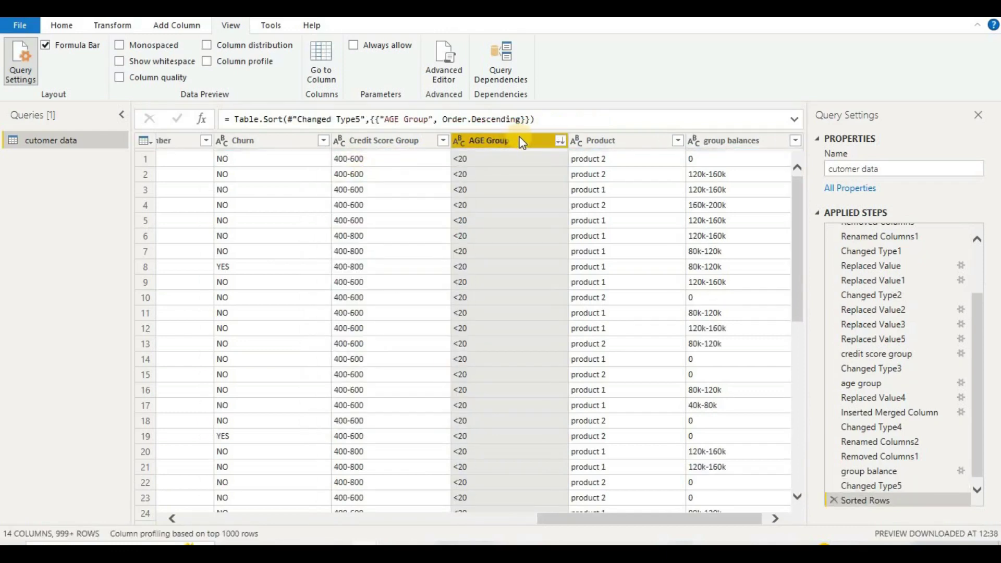
click(559, 141)
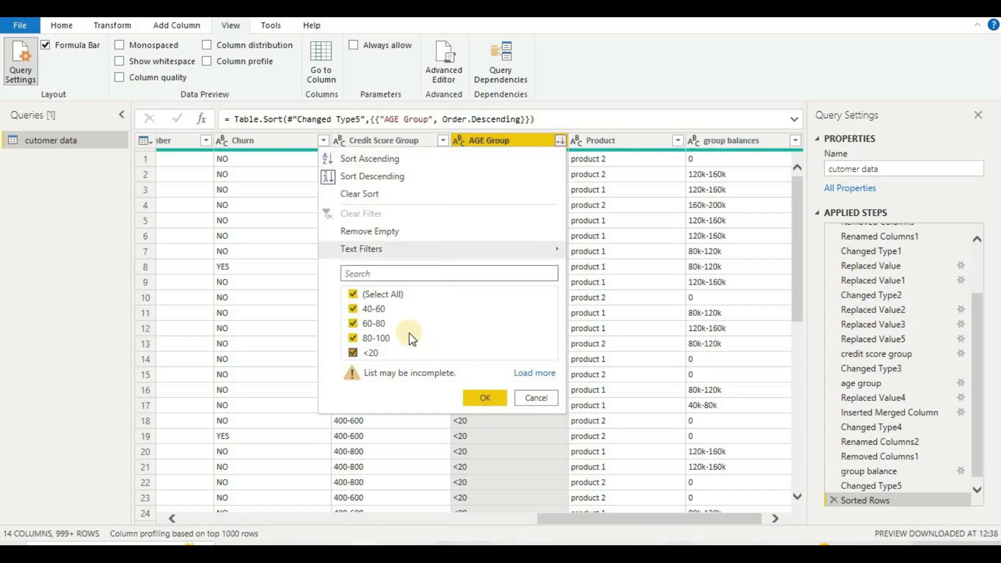
click(356, 161)
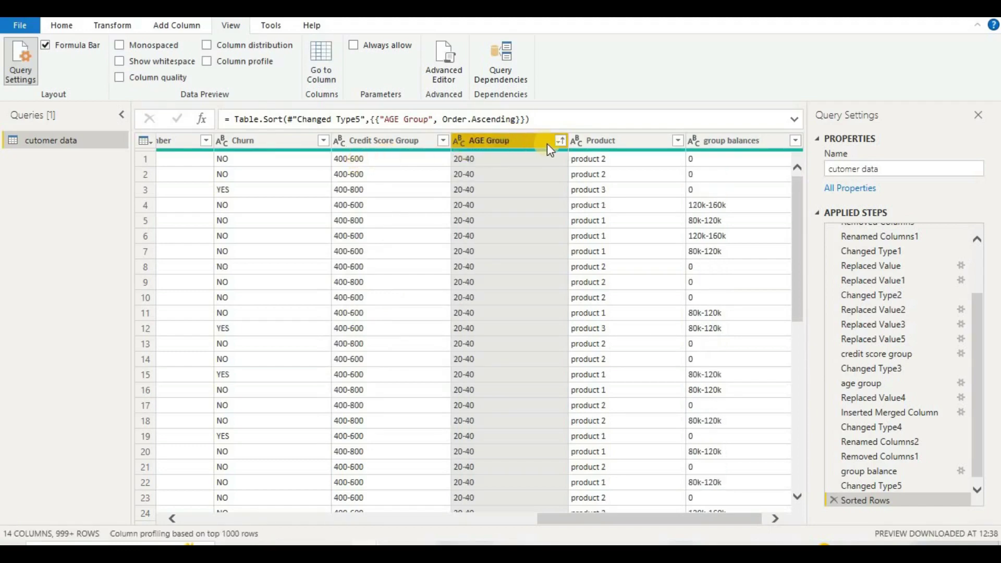
click(557, 143)
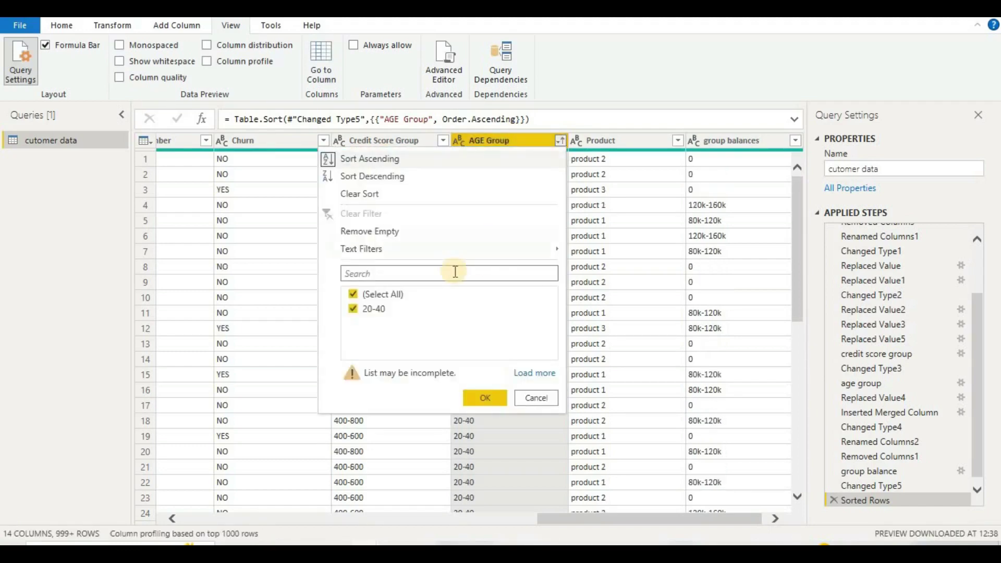
click(523, 371)
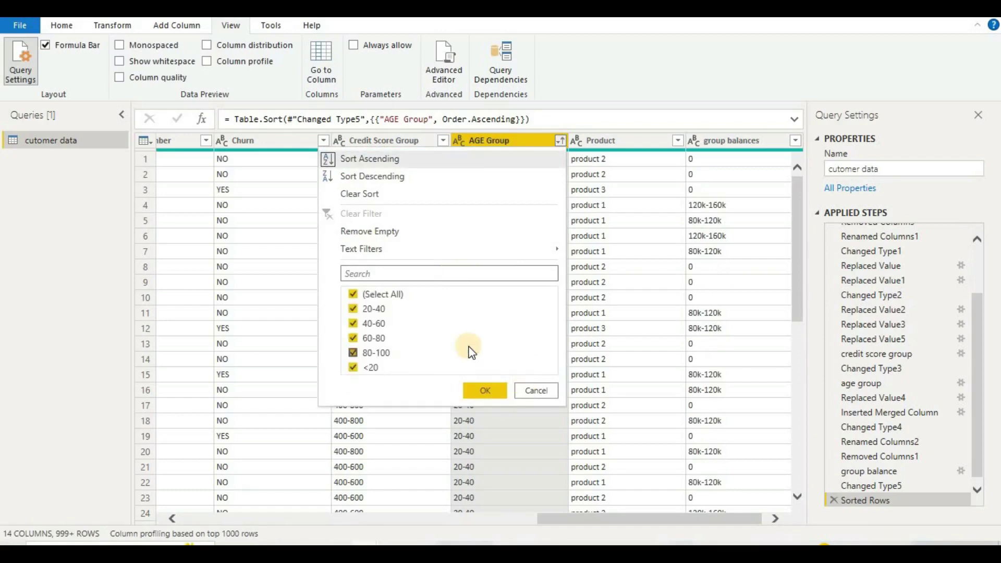
click(377, 195)
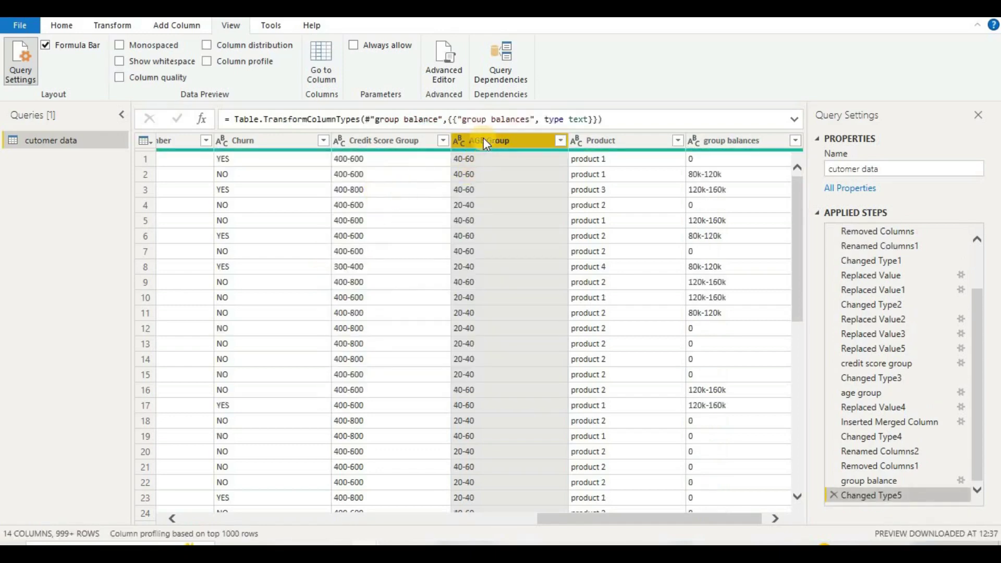
Step: Create a new query that references the cutomer data query
right_click(71, 140)
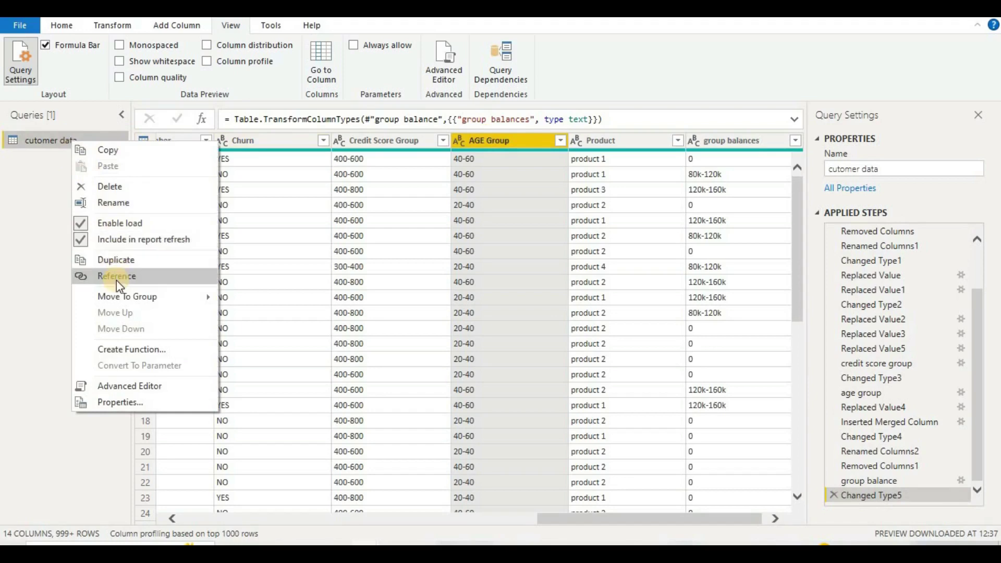
click(175, 271)
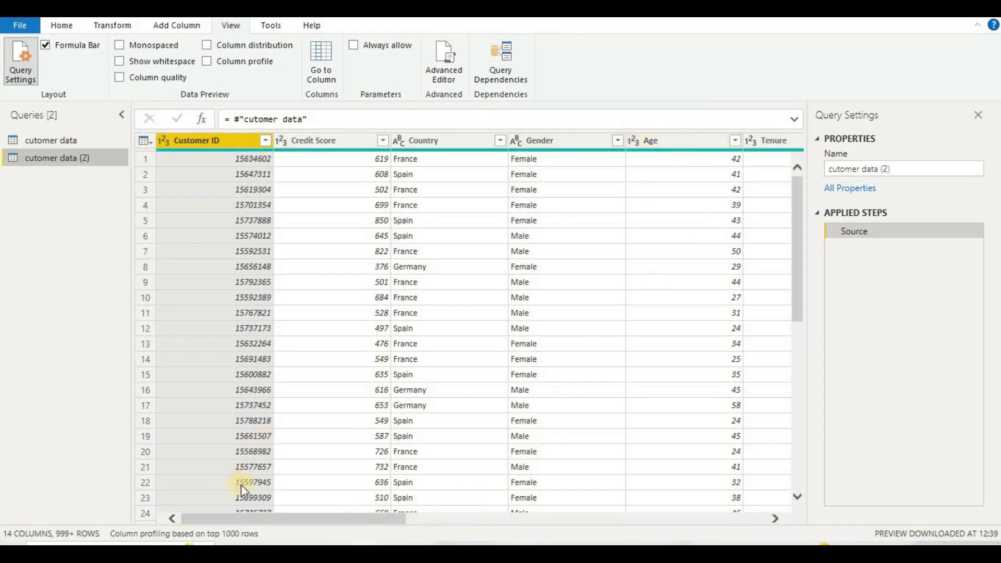
Step: Remove every column except AGE Group from the cutomer data (2) query
drag(252, 520, 747, 508)
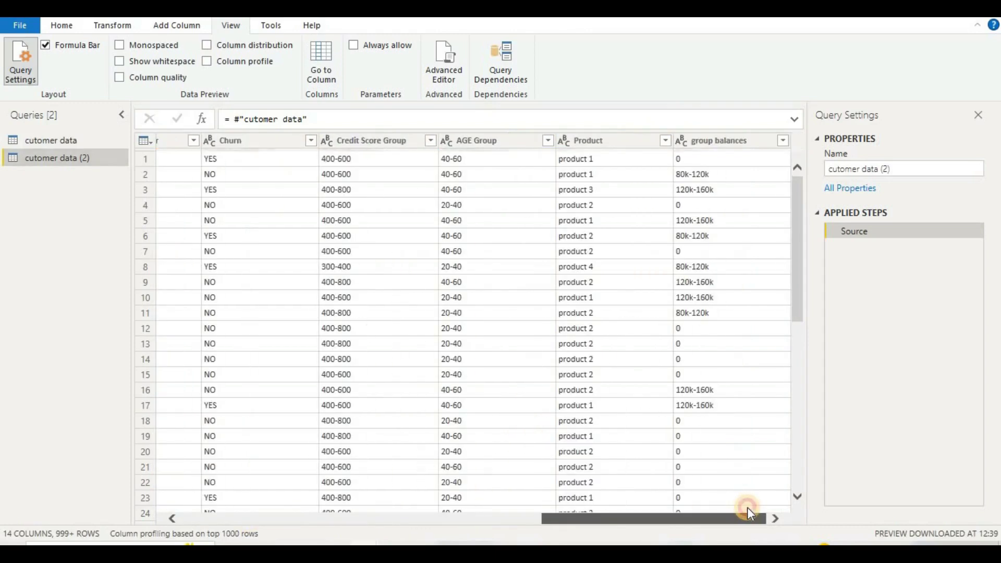
click(469, 144)
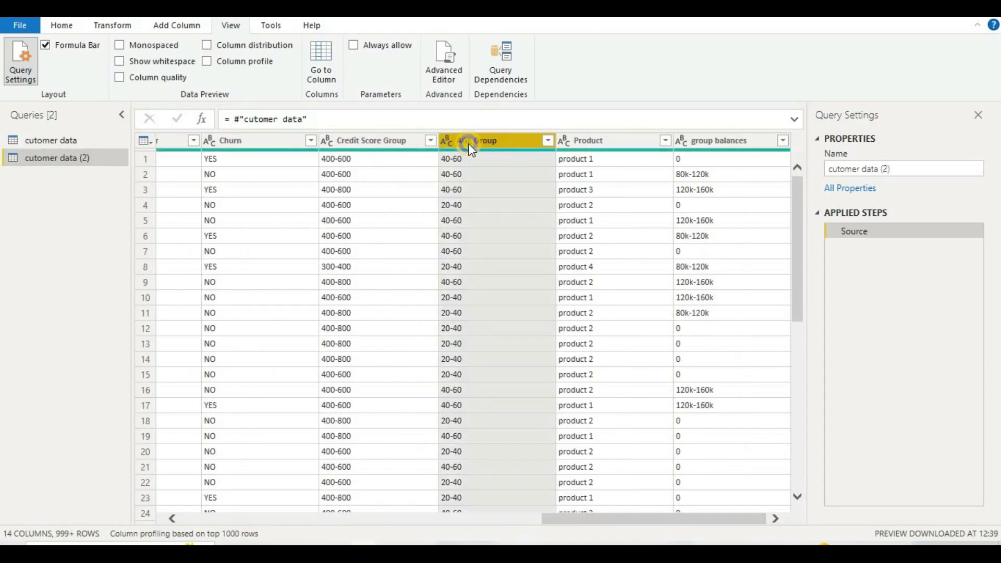
right_click(469, 146)
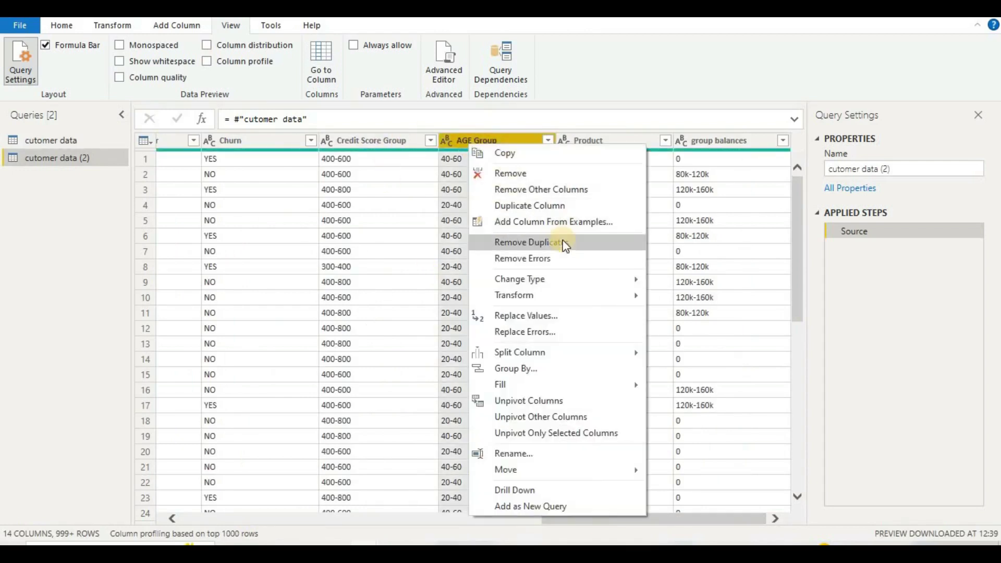
click(580, 190)
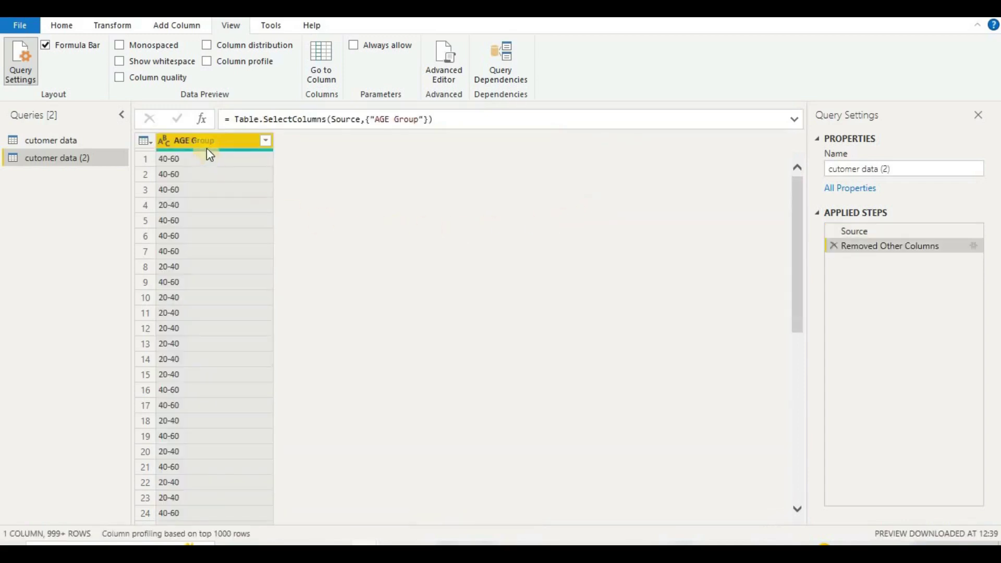
Step: Remove the duplicate rows from the AGE Group column so each age group is listed once
scroll(228, 373, down, 1)
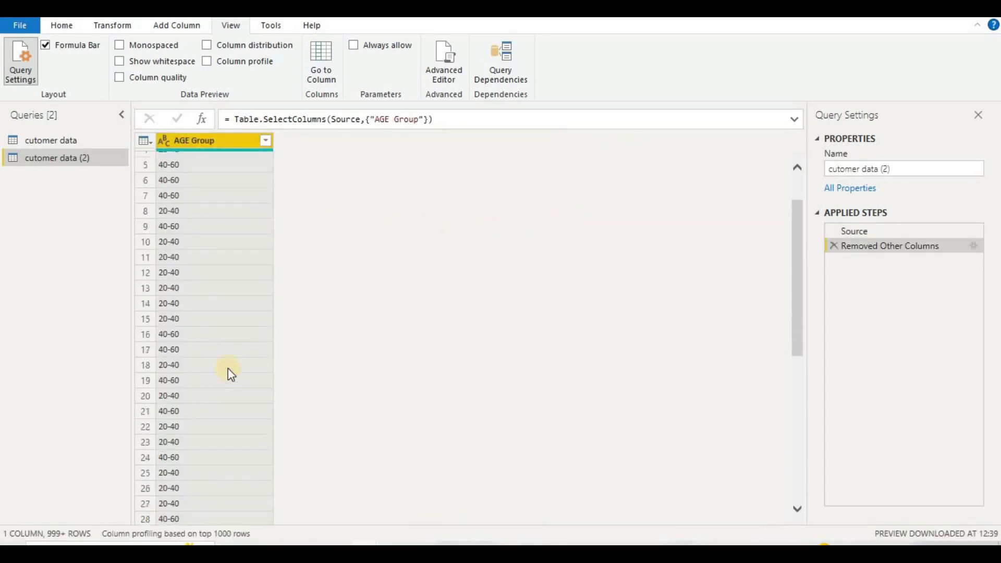
scroll(227, 368, down, 2)
scroll(227, 367, up, 4)
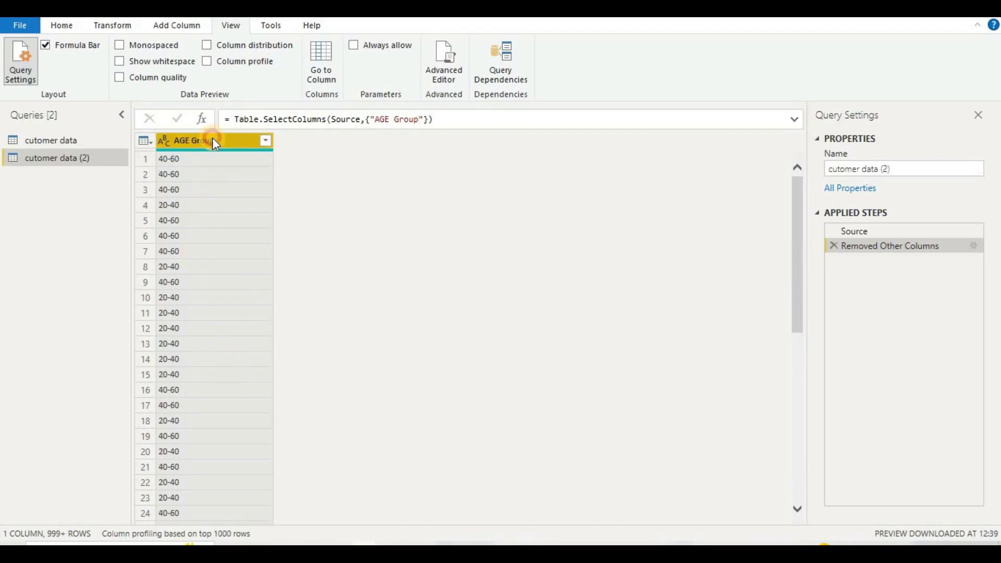
click(165, 26)
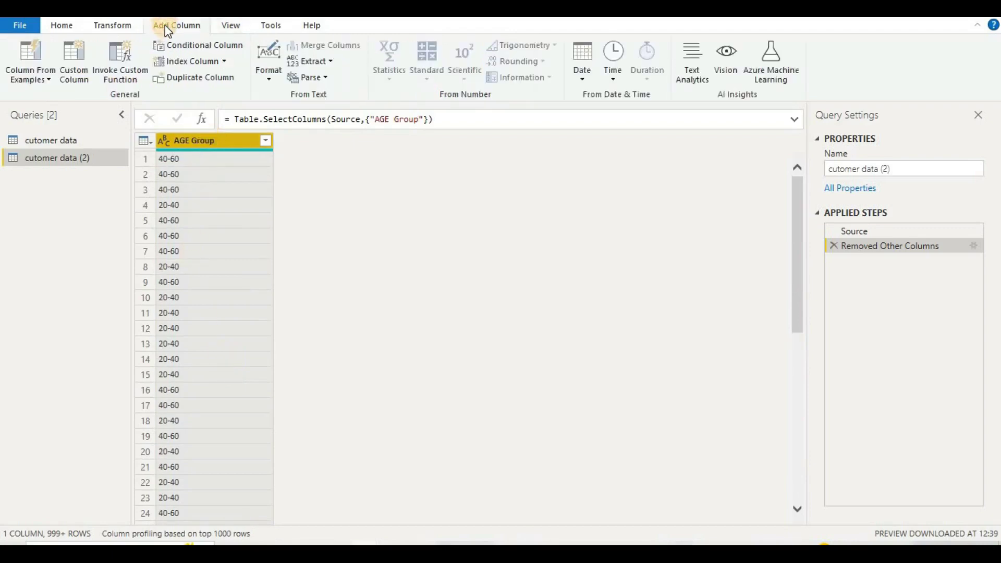
click(128, 25)
click(68, 27)
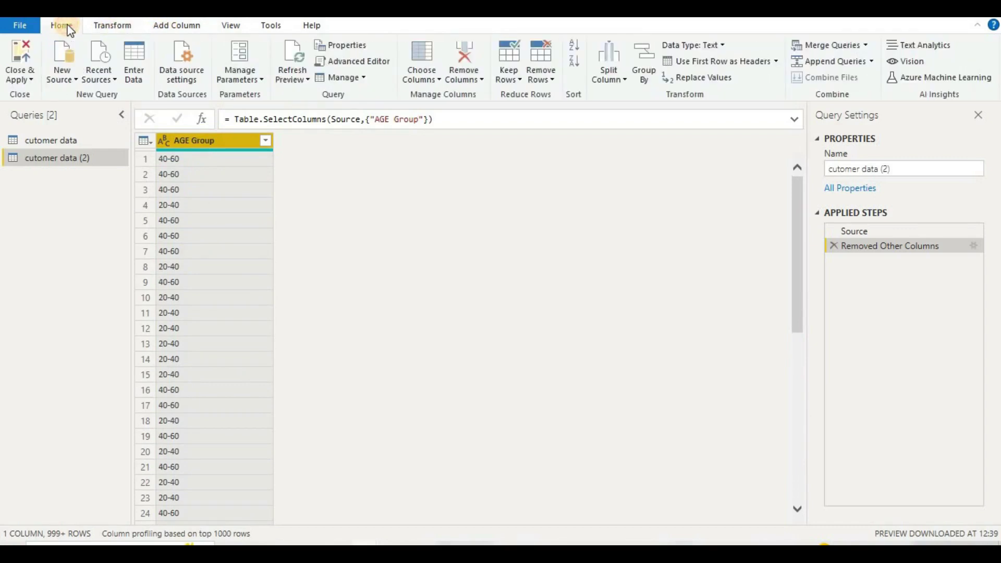
click(544, 81)
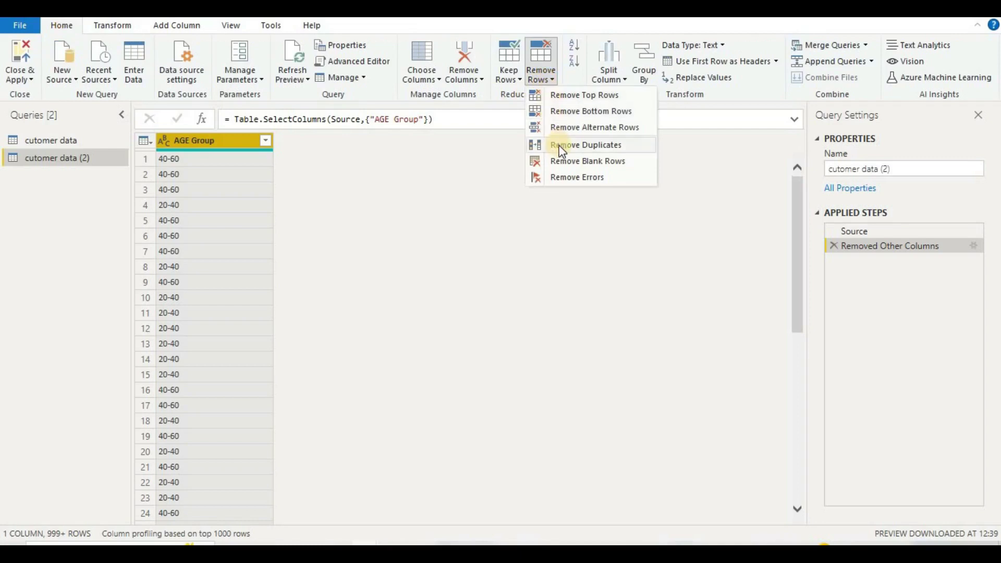
click(600, 146)
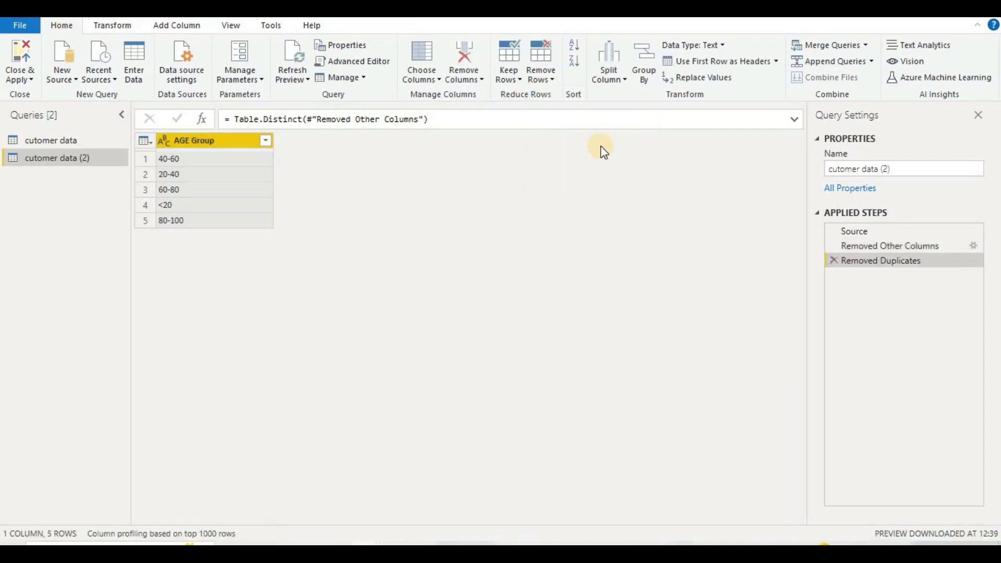
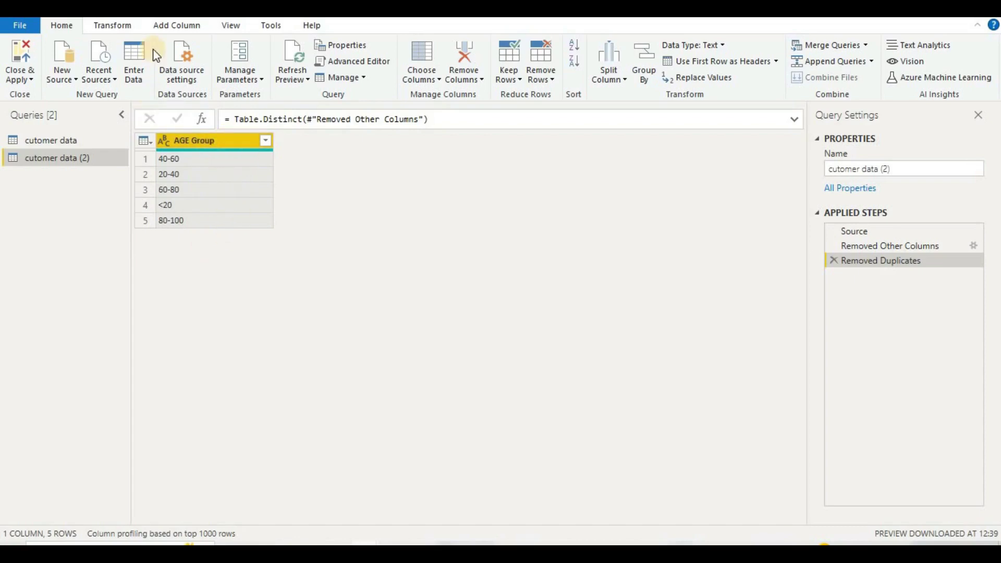
Step: Start a conditional column named index whose first clause outputs 1 when AGE Group equals <20
click(167, 30)
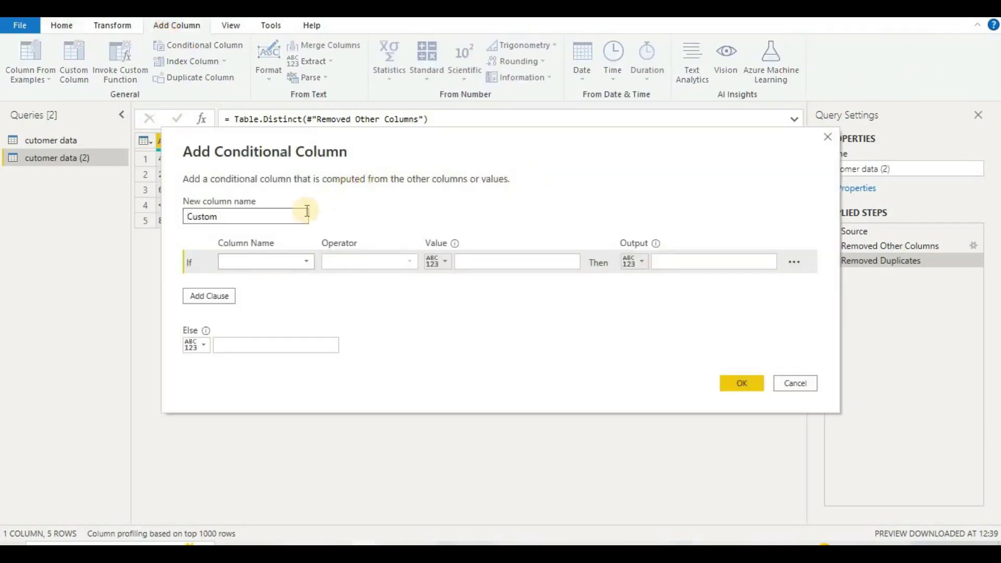
click(300, 212)
double_click(299, 211)
text(index)
drag(474, 145, 648, 170)
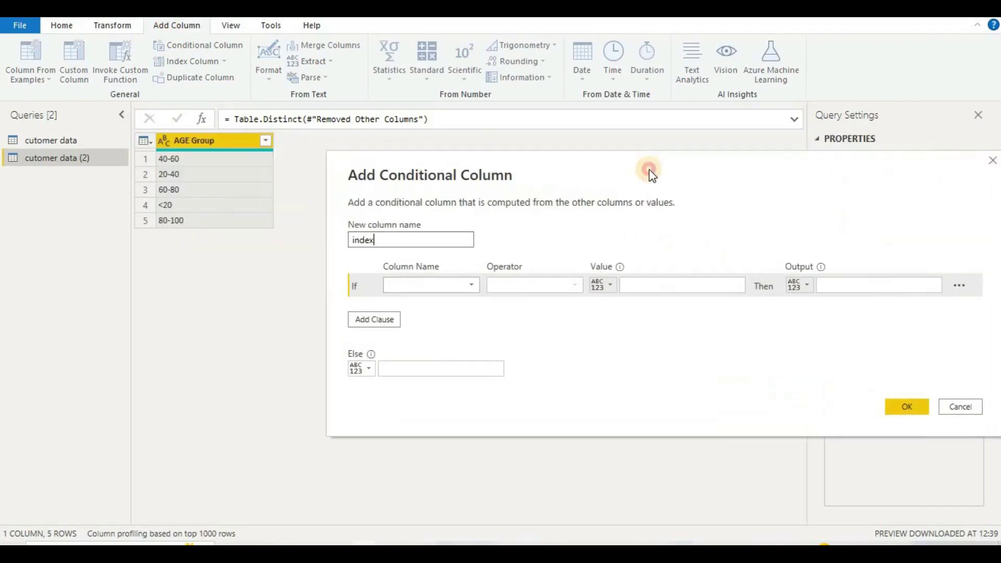
click(474, 285)
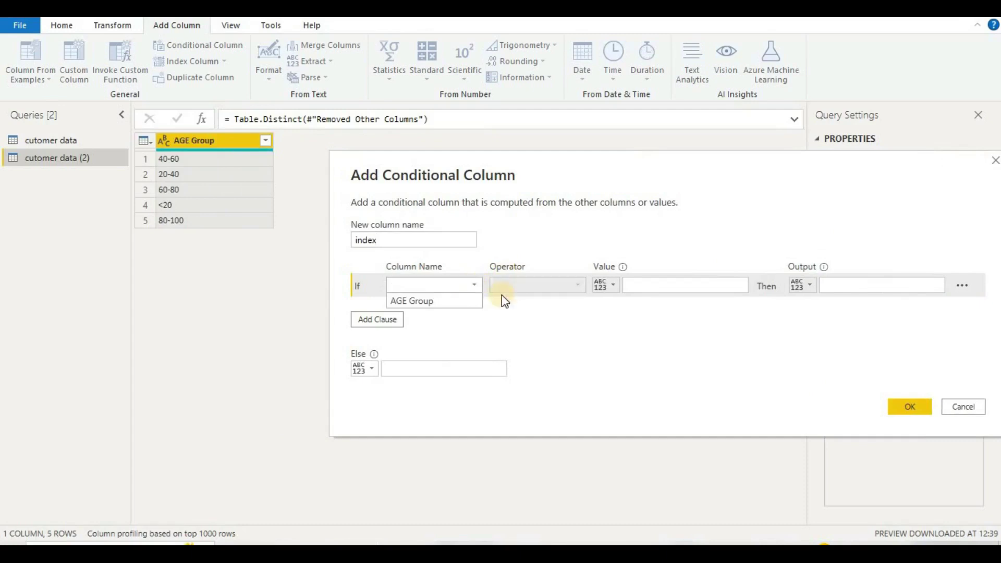
click(469, 301)
click(663, 286)
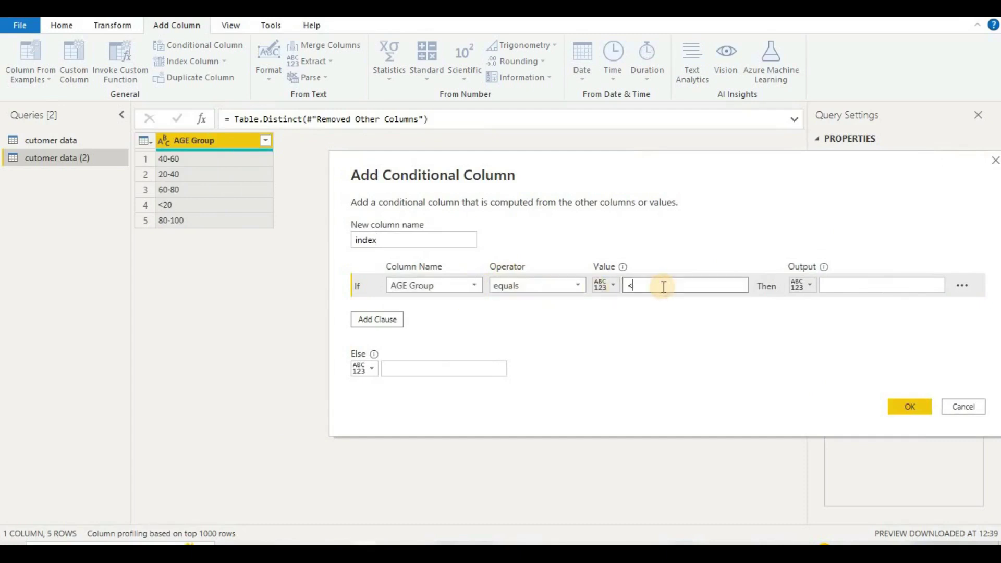
text(<20)
click(888, 287)
text(1)
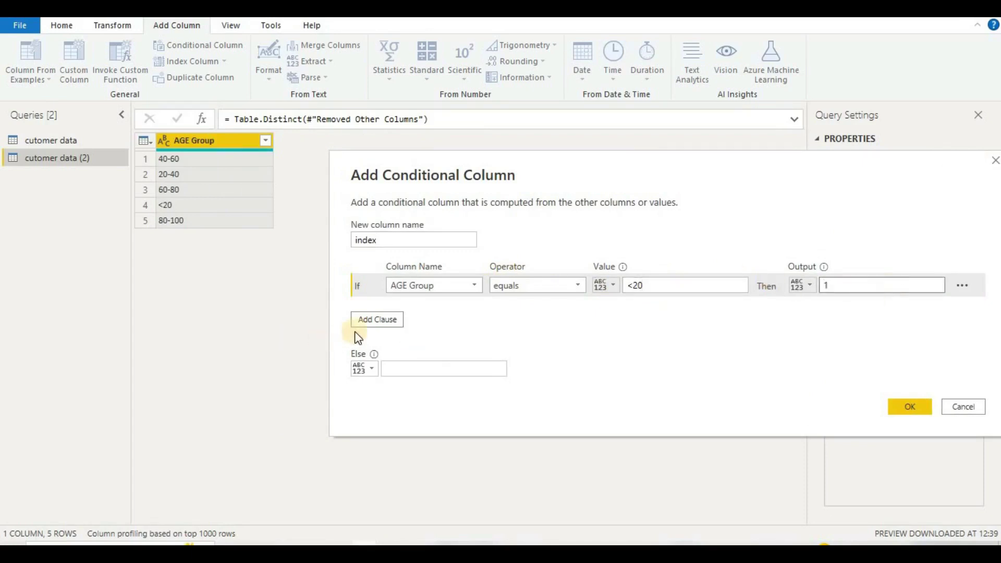
Step: Add a clause to the index column that outputs 2 when AGE Group equals 20-40
click(380, 319)
click(462, 310)
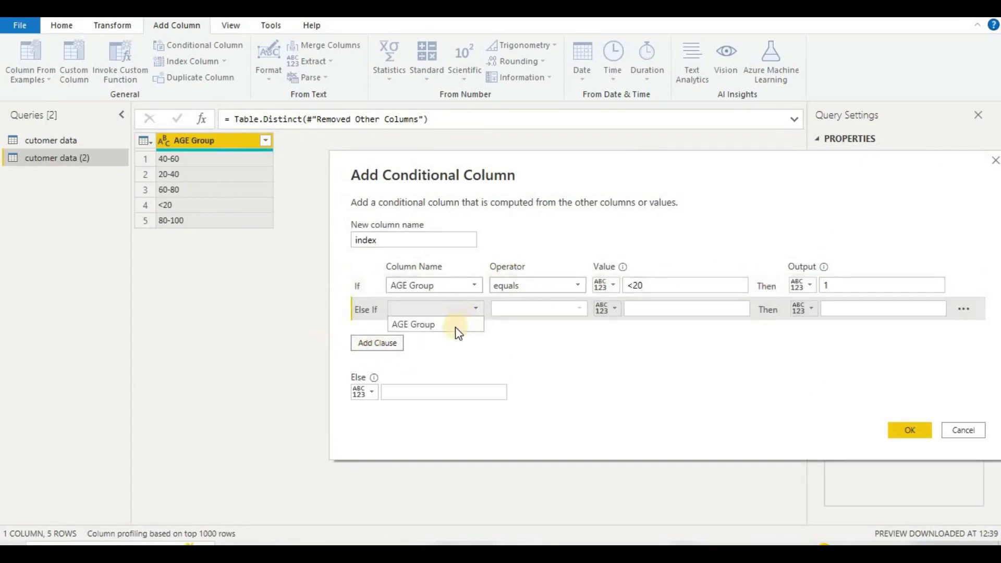
click(459, 326)
click(694, 308)
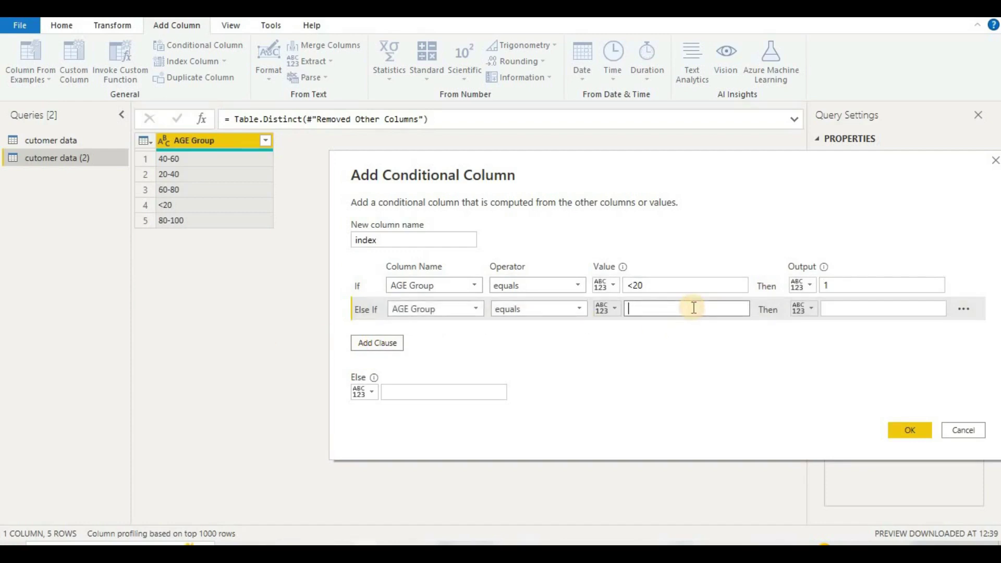
text(20-40)
click(826, 308)
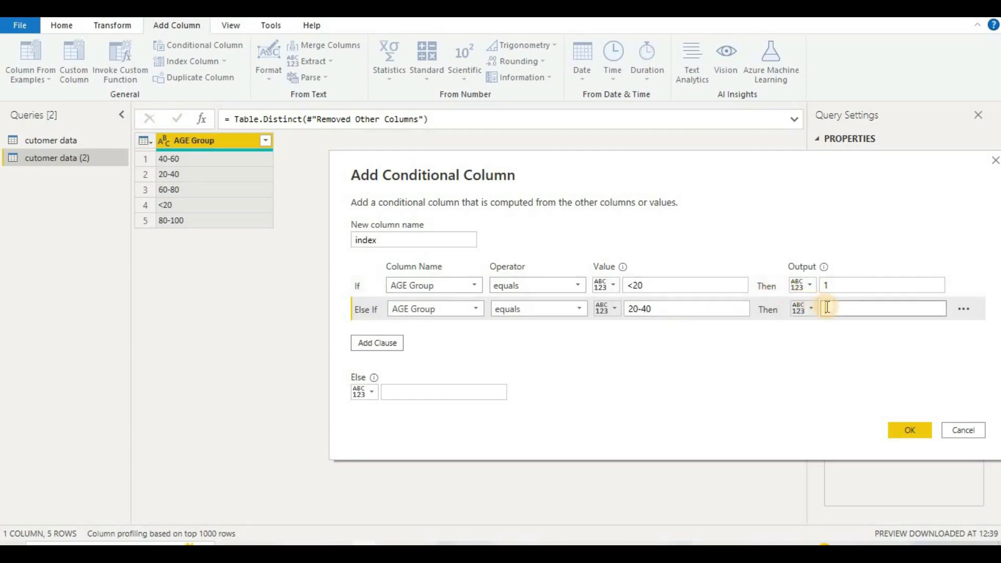
text(2)
Step: Add a clause to the index column that outputs 3 when AGE Group equals 40-60
click(395, 340)
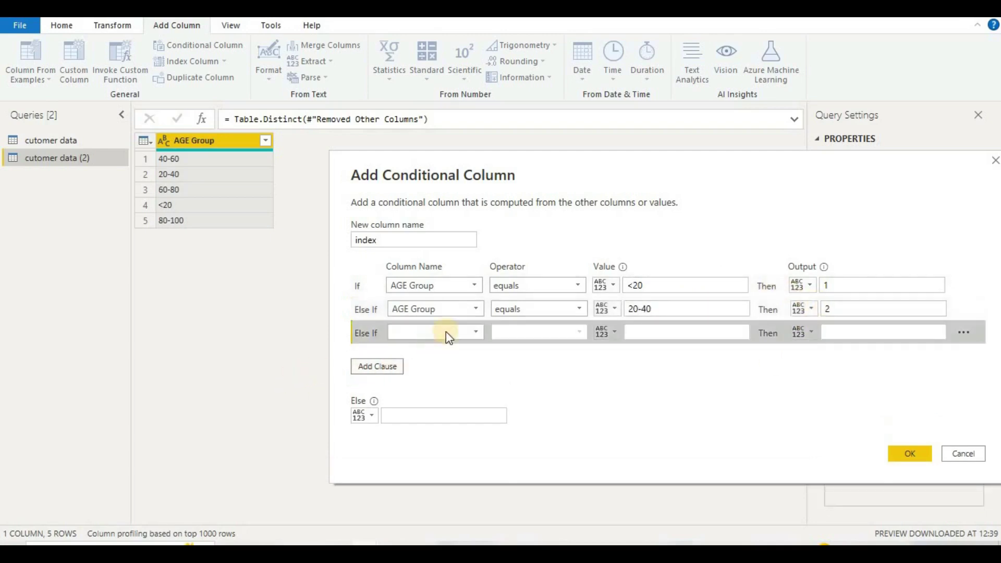
click(446, 331)
click(444, 348)
click(533, 333)
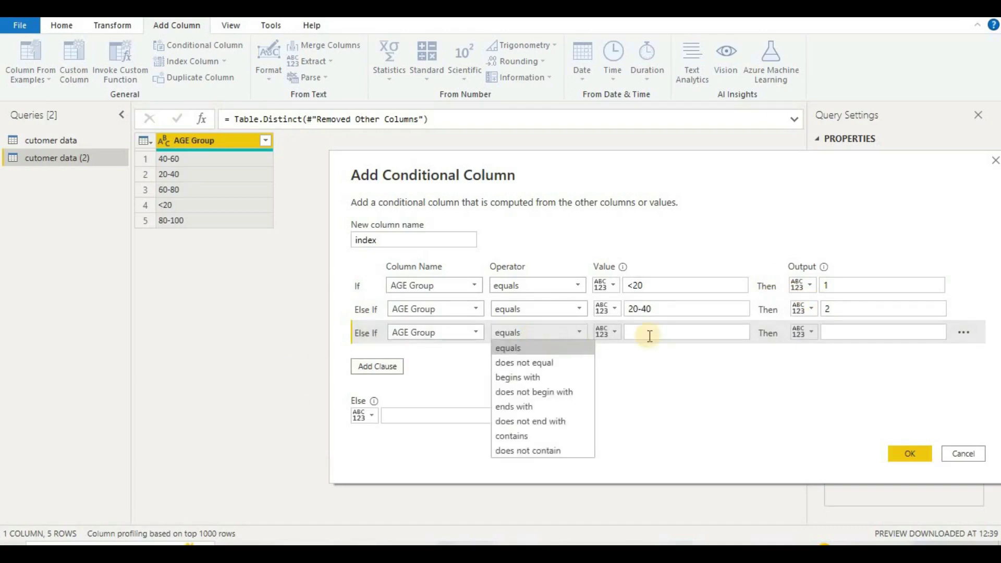
click(665, 334)
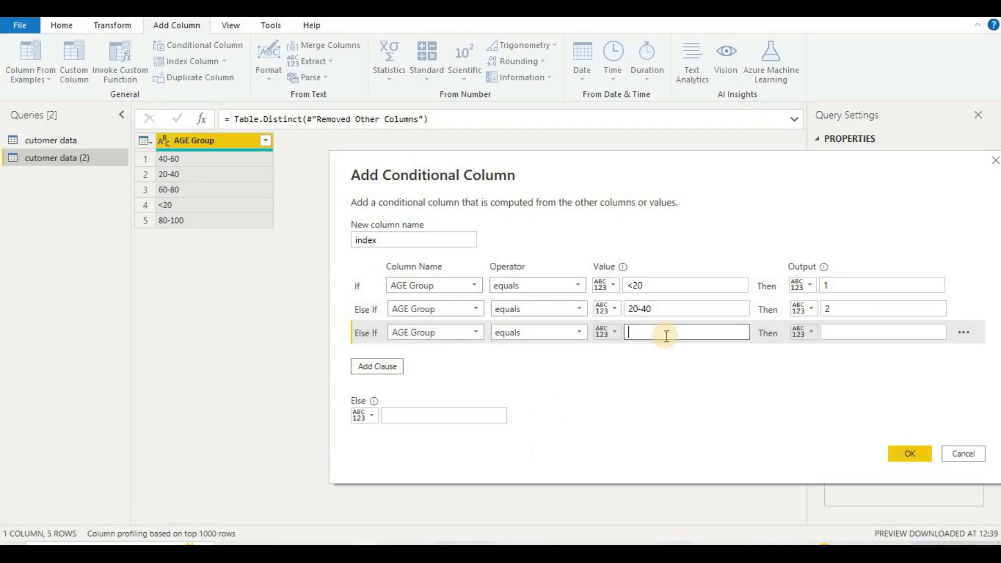
text(40-60)
click(895, 332)
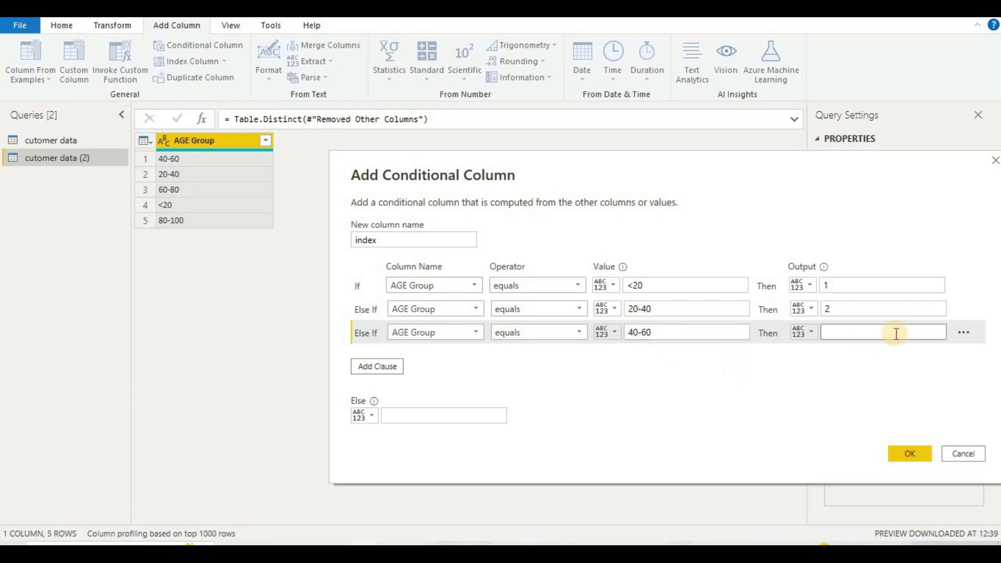
text(3)
Step: Add a clause that outputs 4 when AGE Group equals 60-80, and create the conditional column
click(389, 368)
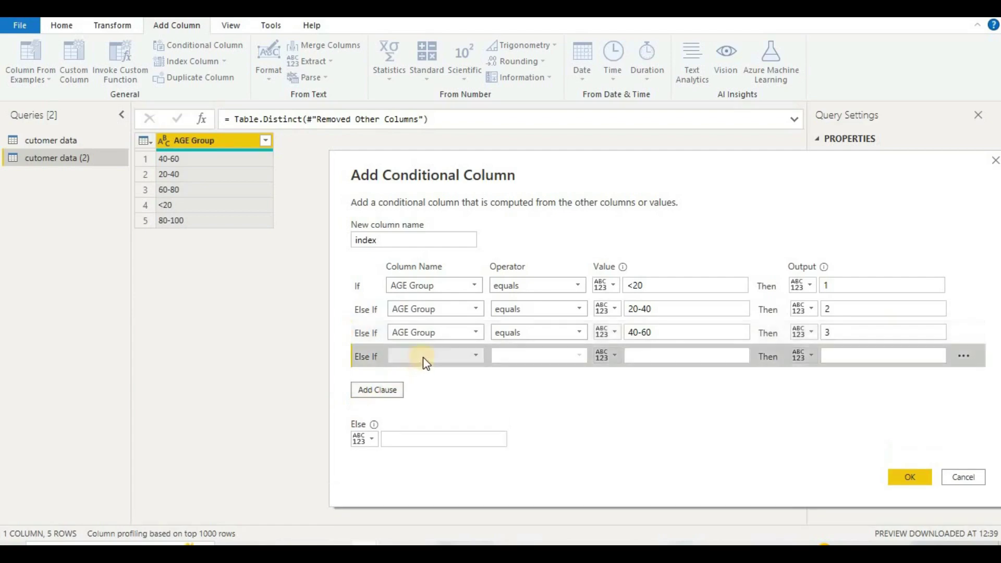
click(426, 357)
click(429, 377)
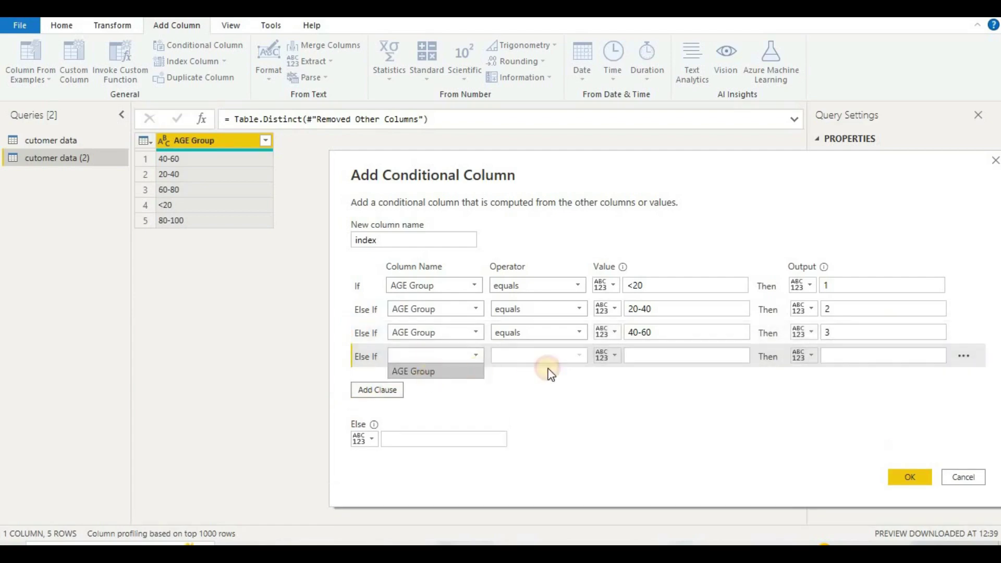
click(641, 359)
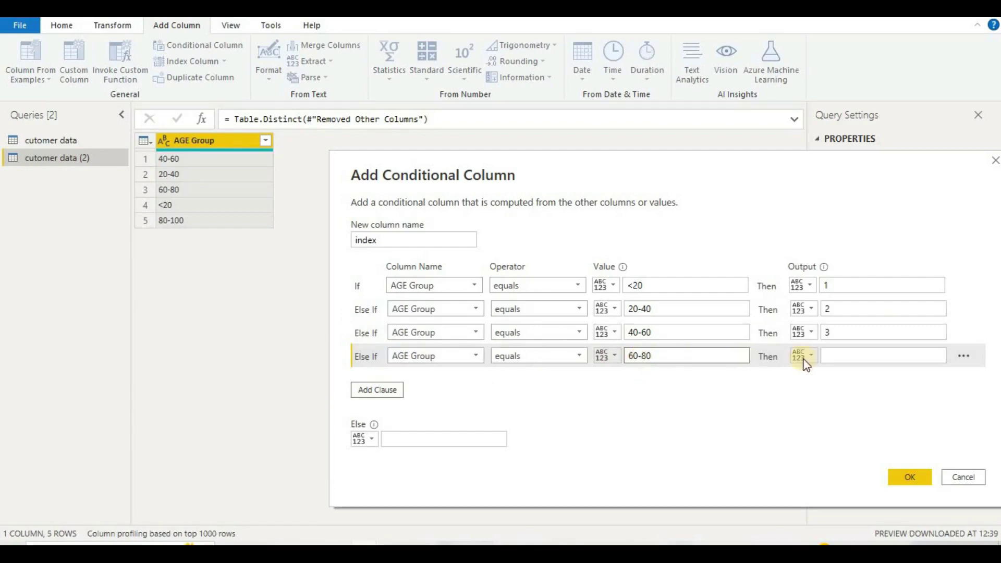
click(838, 357)
text(4)
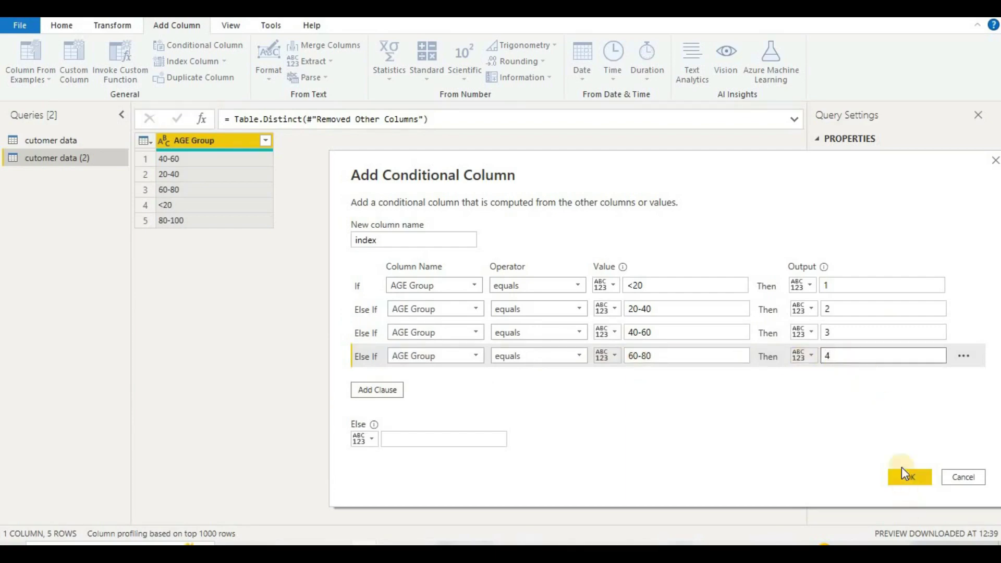
click(907, 476)
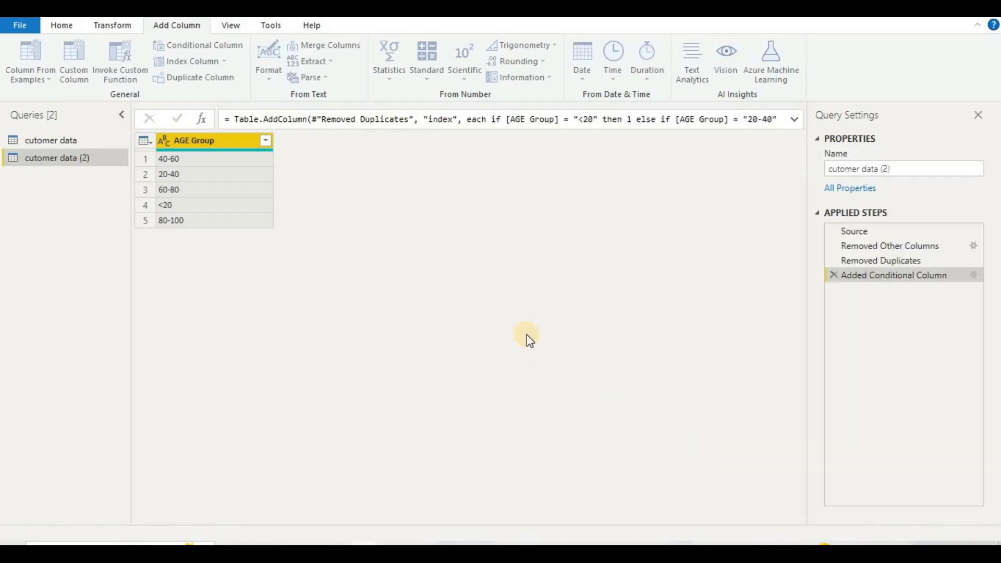
Step: Move the index column in front of AGE Group and sort the age group query by index in ascending order
drag(335, 143, 202, 146)
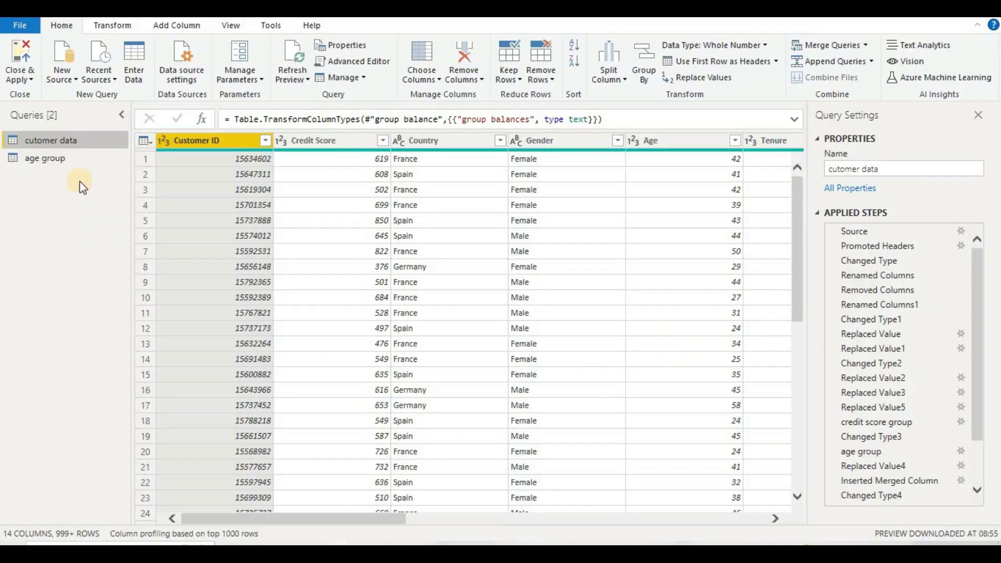
click(43, 159)
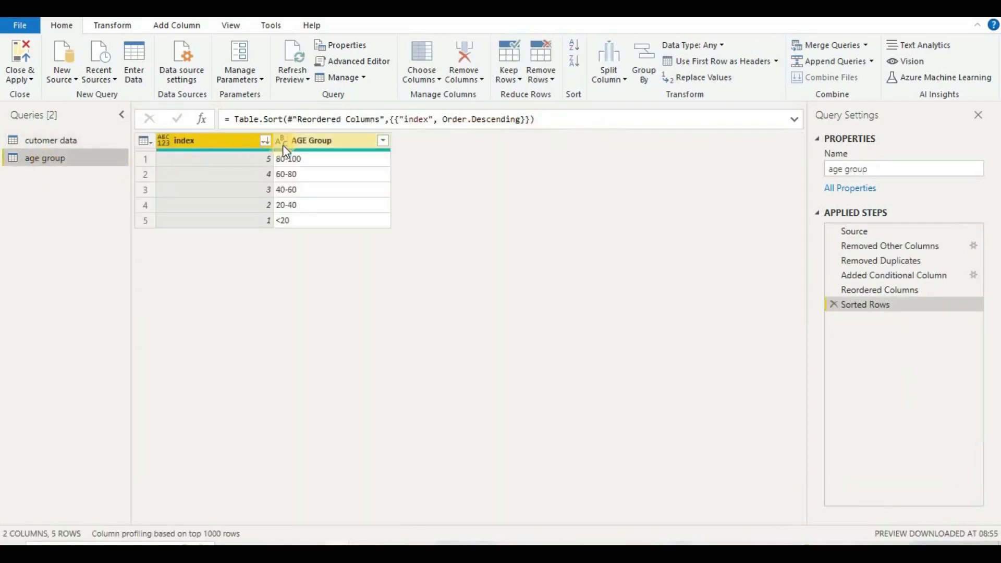
click(266, 139)
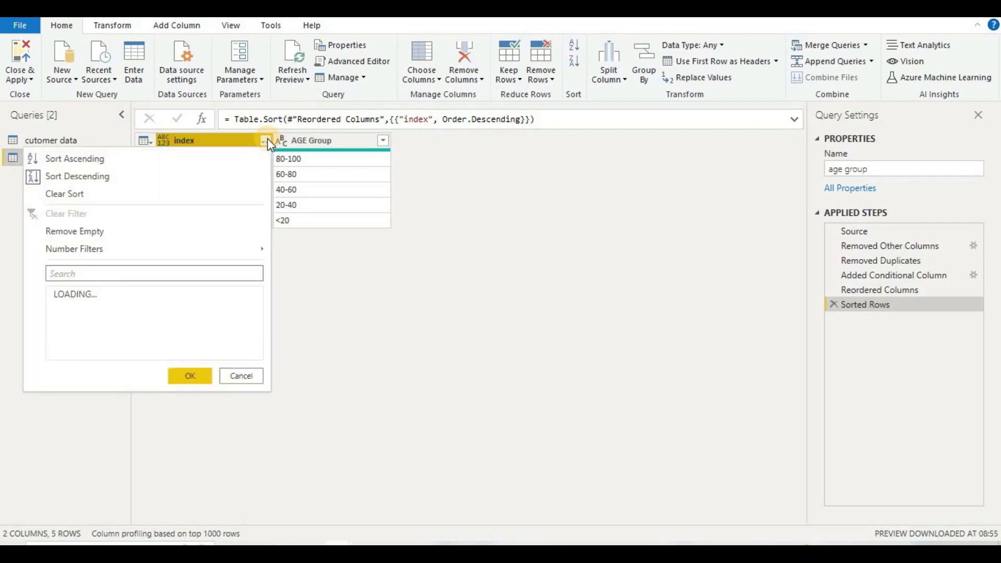
click(132, 164)
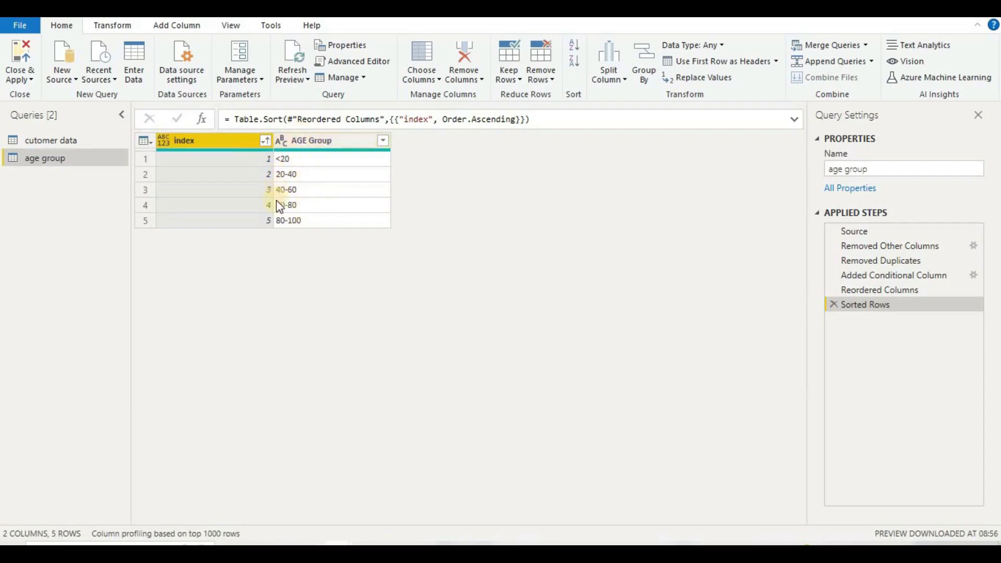
Step: Examine the complete list of distinct values in the group balances column of the cutomer data query
click(70, 138)
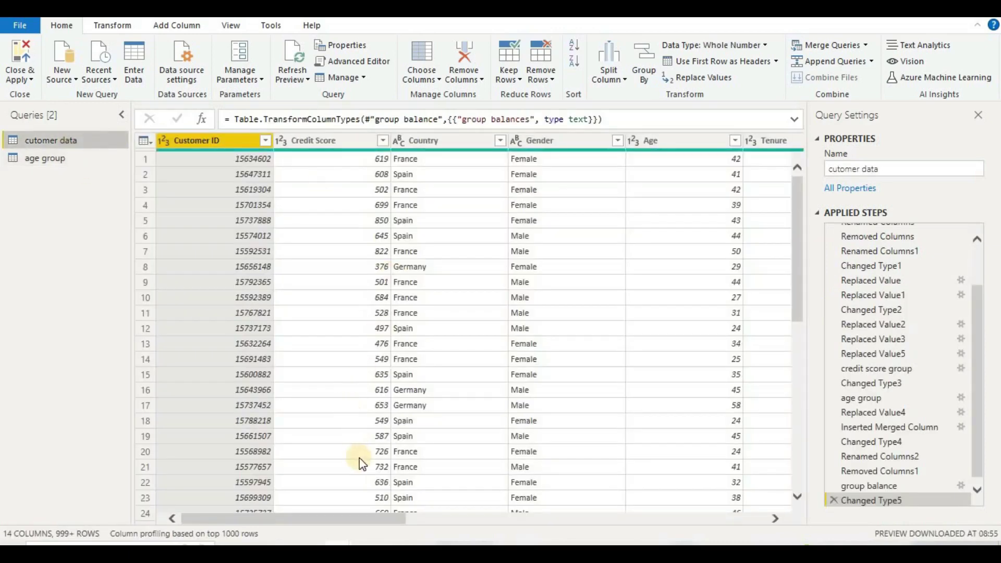
drag(345, 517, 706, 518)
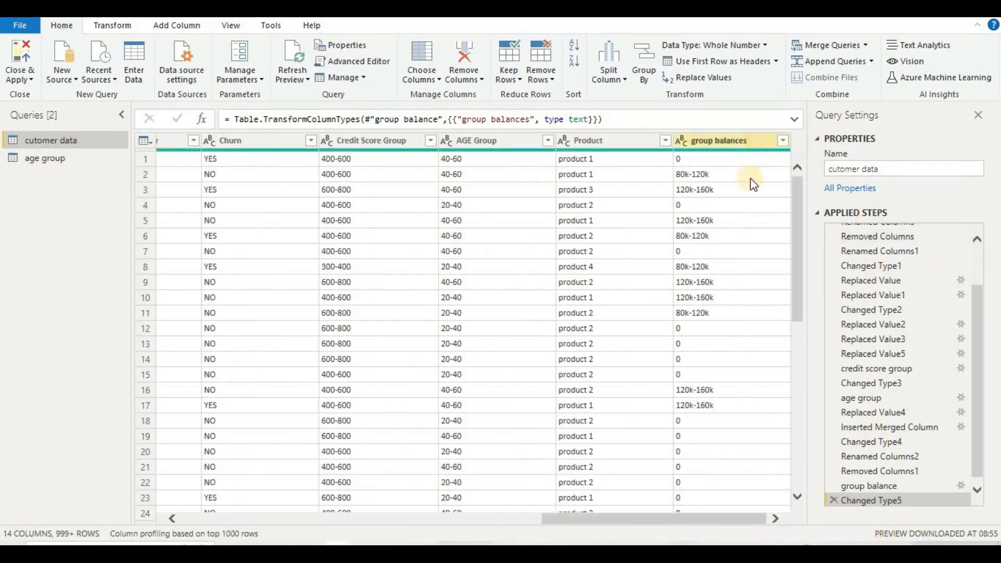
click(783, 140)
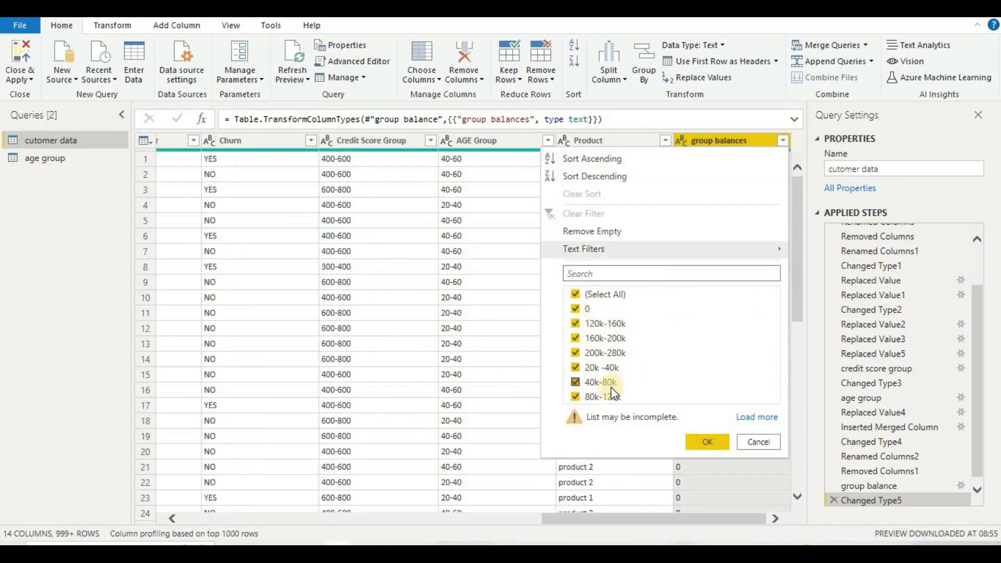
click(753, 417)
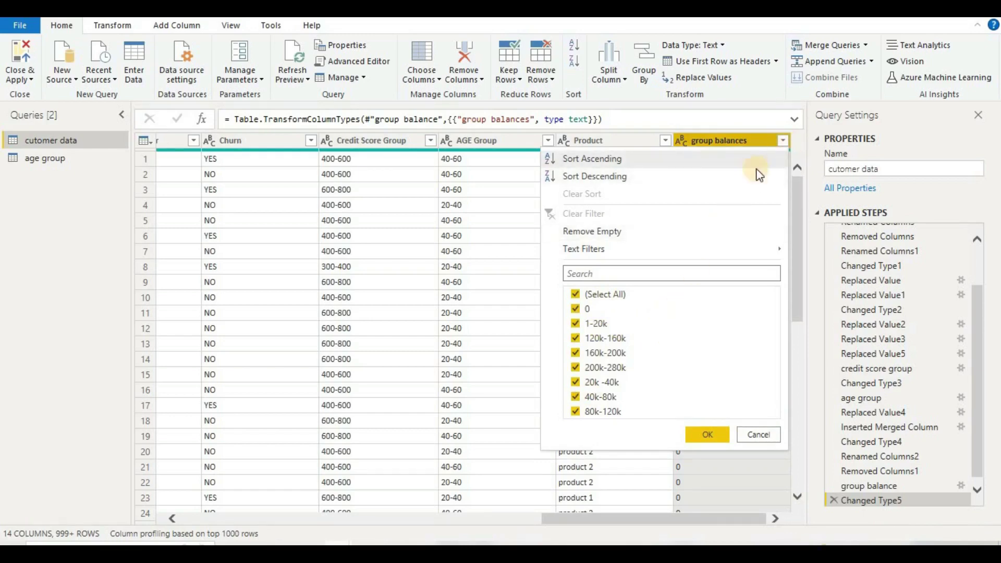
click(489, 192)
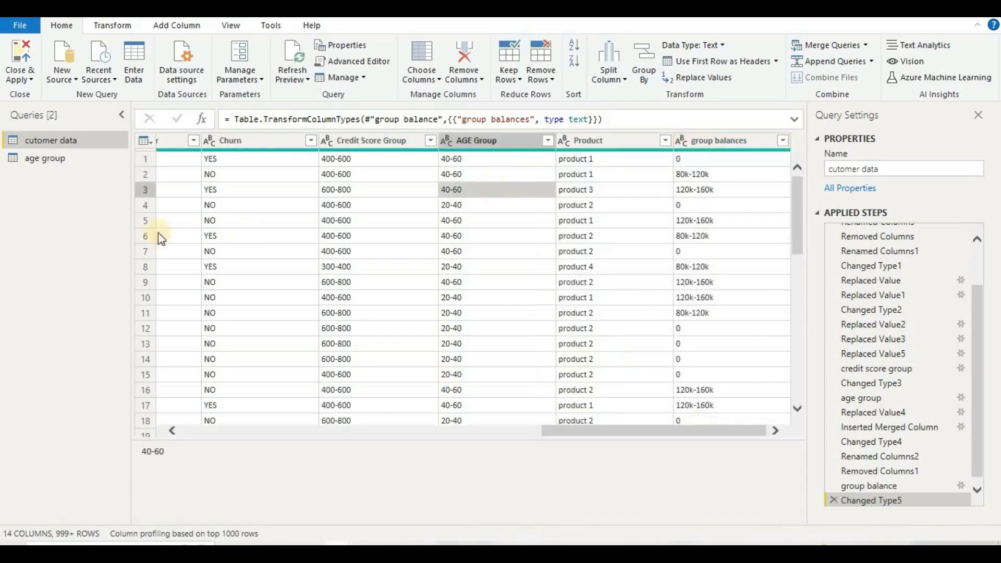
Step: Create a reference of the cutomer data query and remove every column from it except group balances
right_click(73, 140)
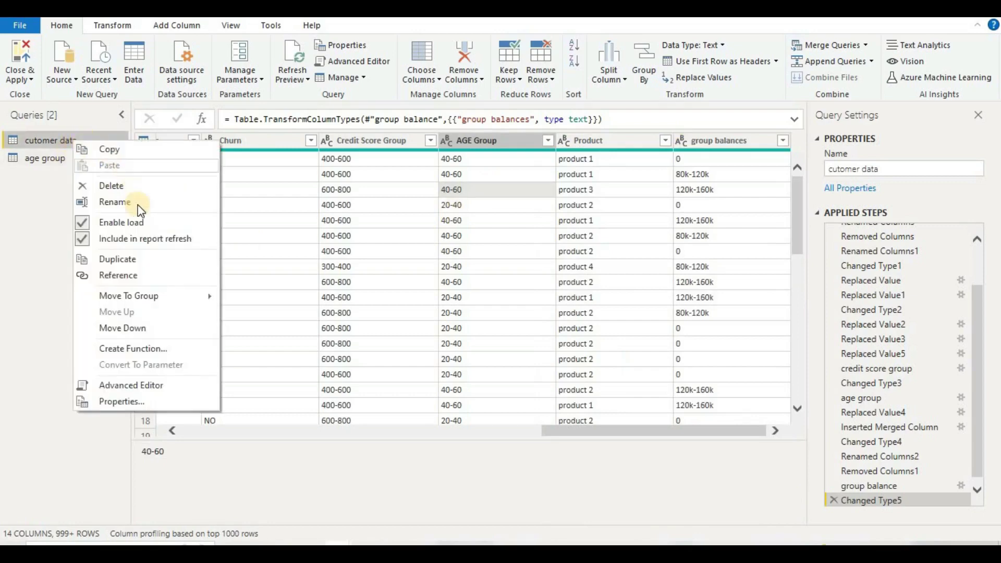
click(142, 277)
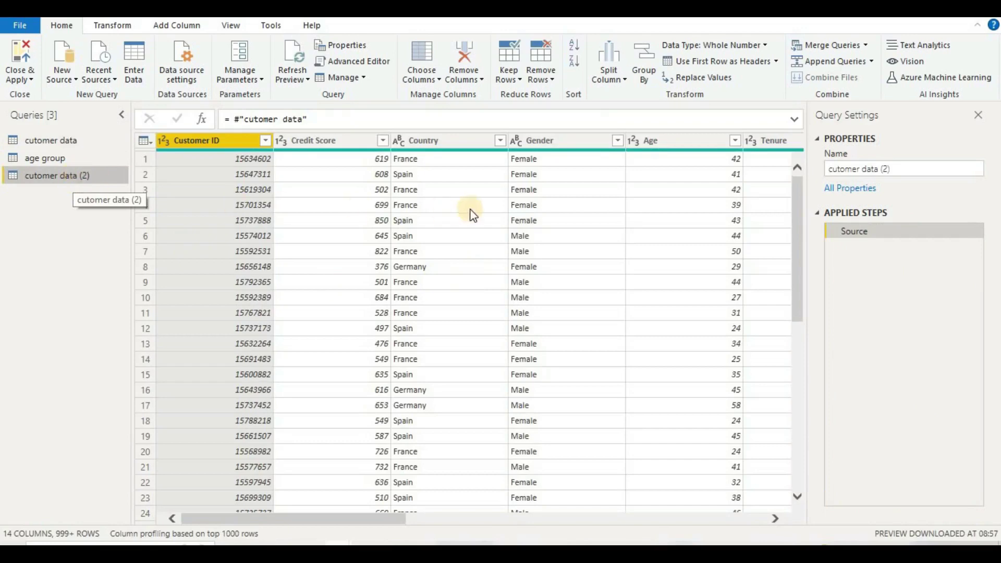
click(536, 516)
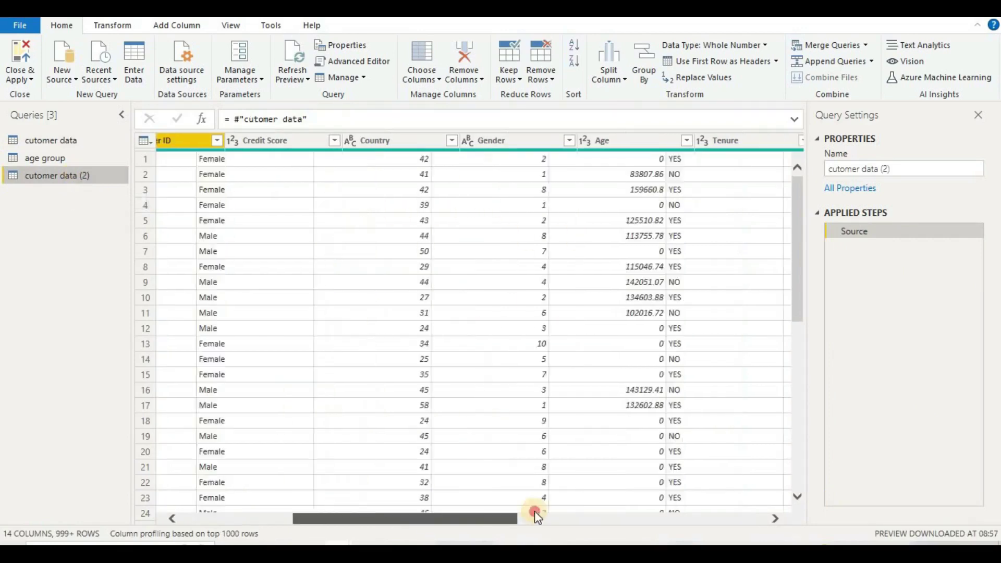
drag(535, 513, 782, 539)
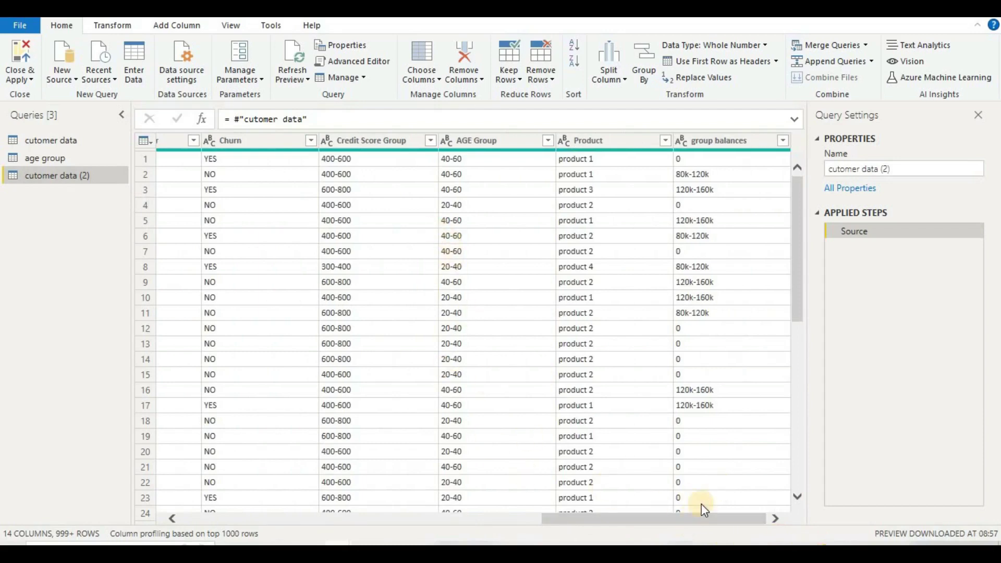
click(722, 141)
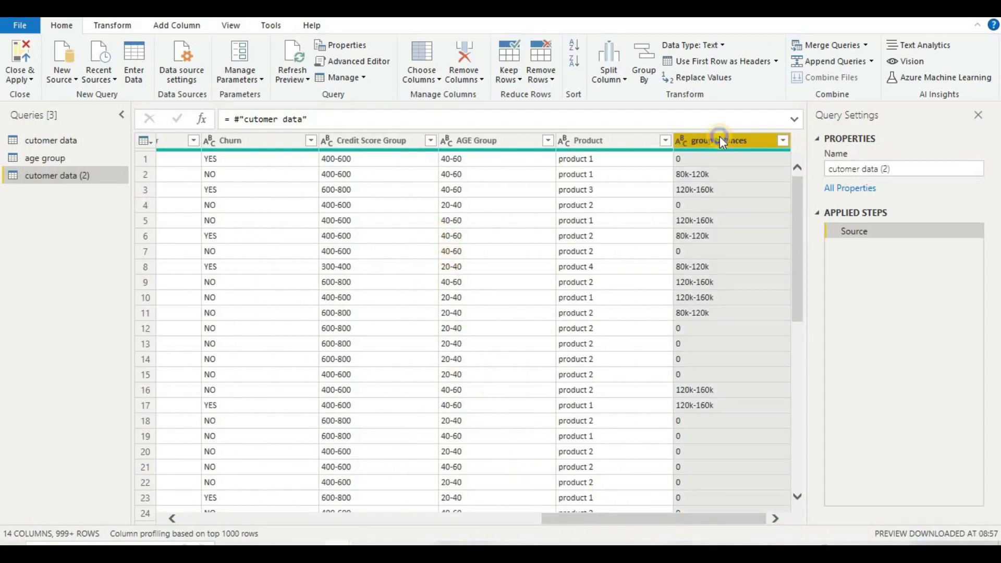
right_click(720, 139)
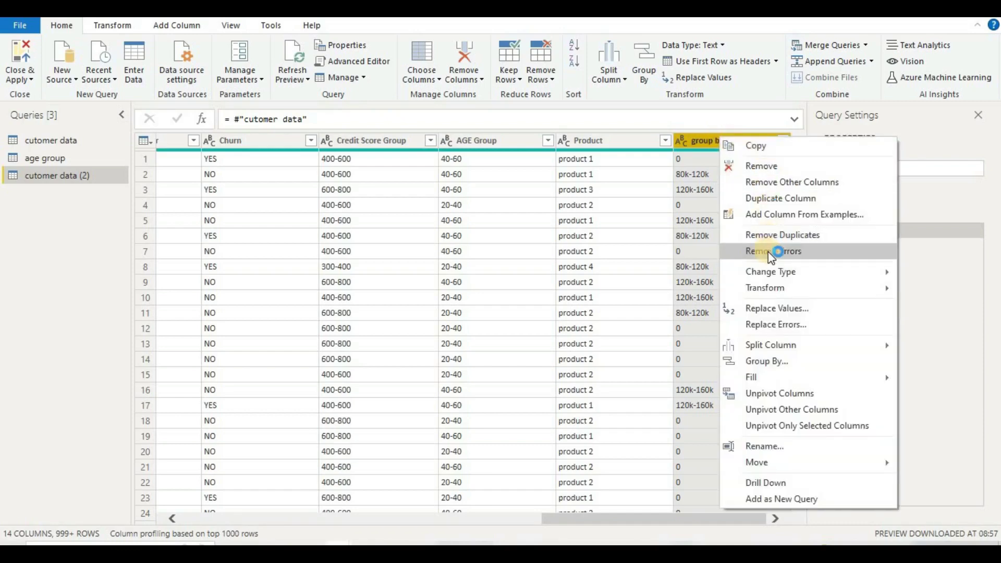
click(806, 183)
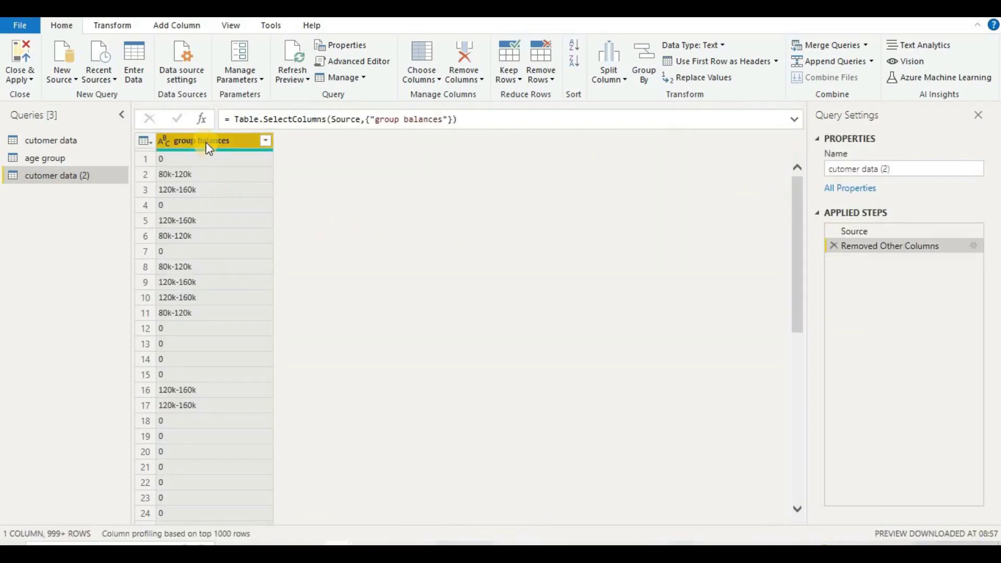
click(476, 81)
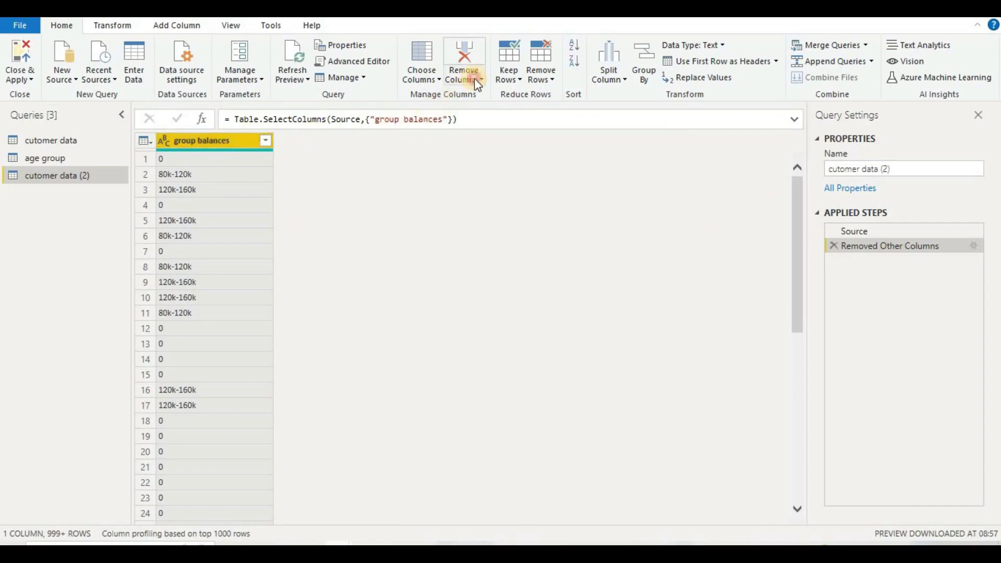
click(240, 152)
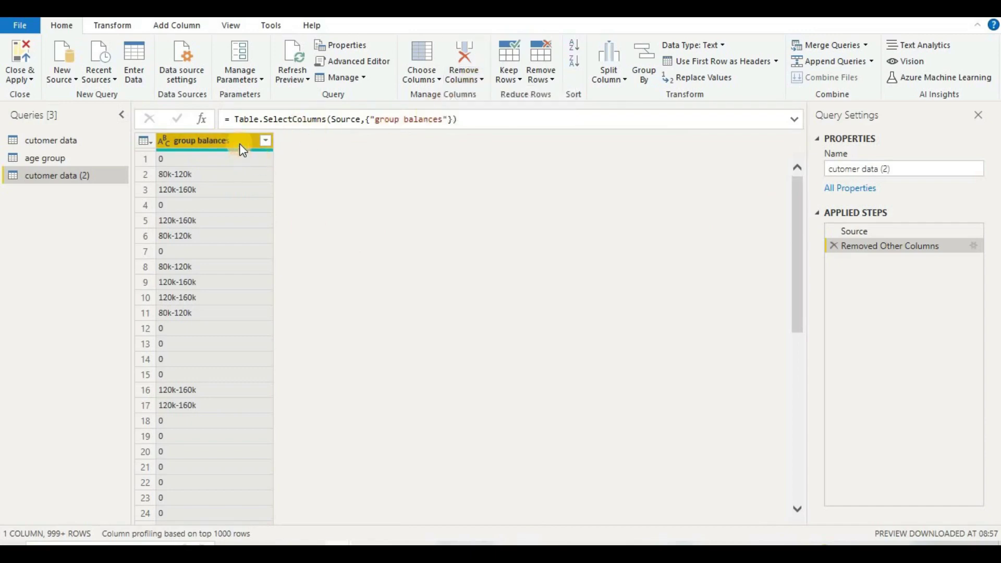
click(472, 74)
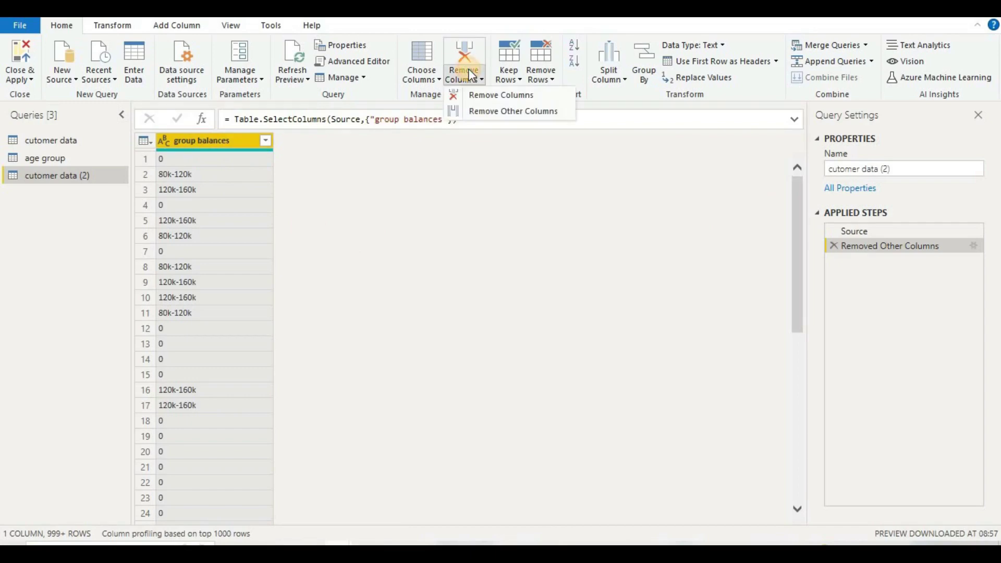
click(448, 170)
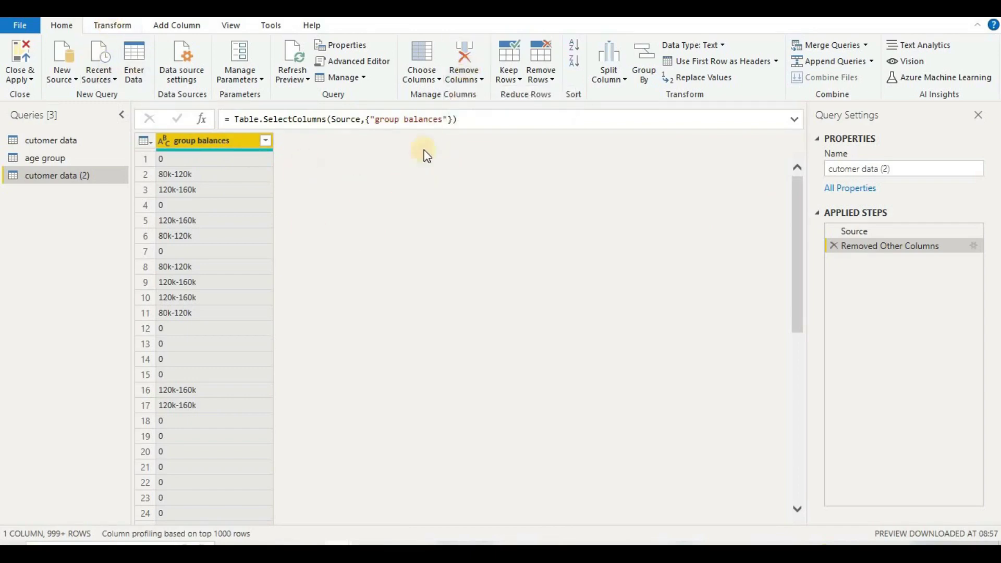
click(519, 70)
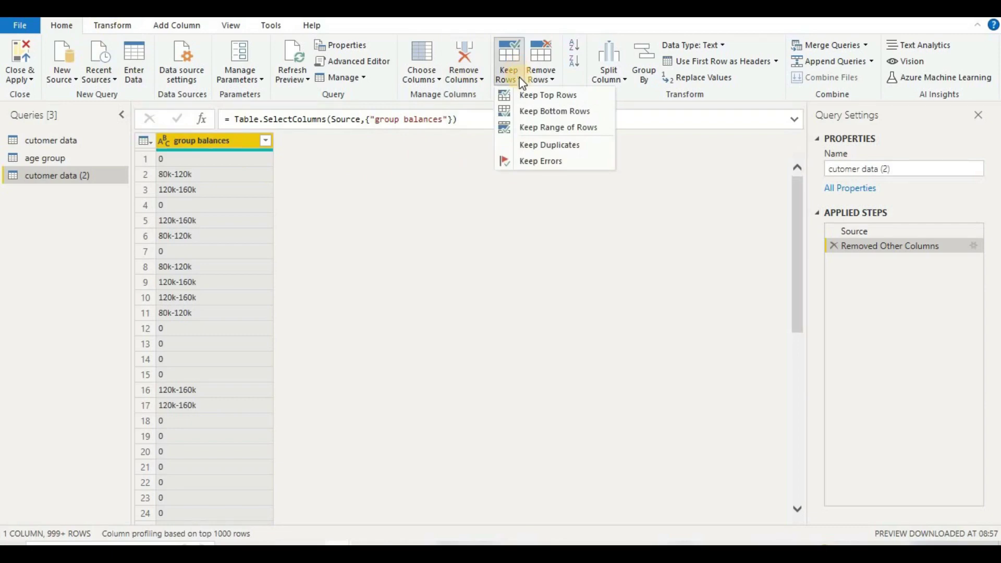
click(469, 166)
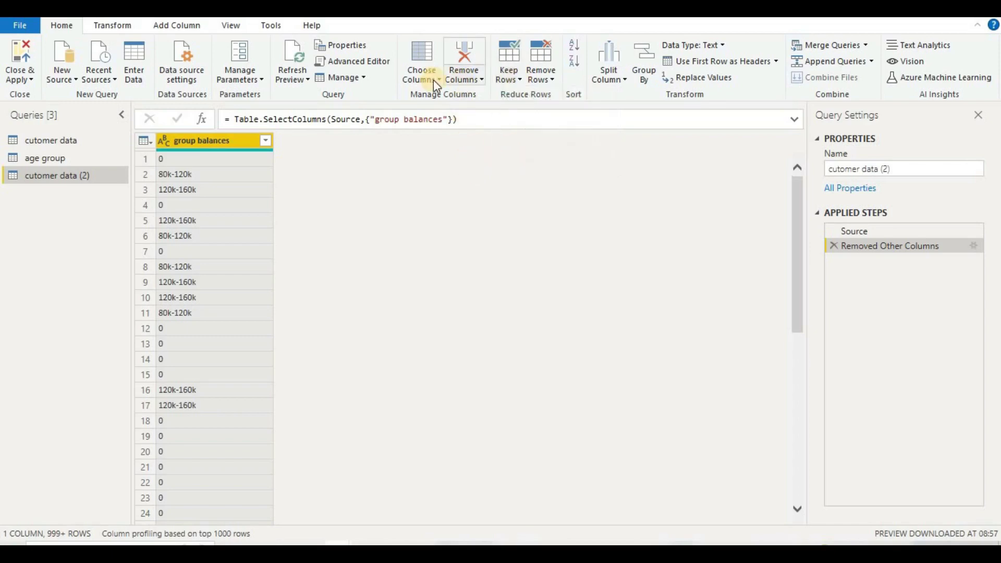
click(473, 79)
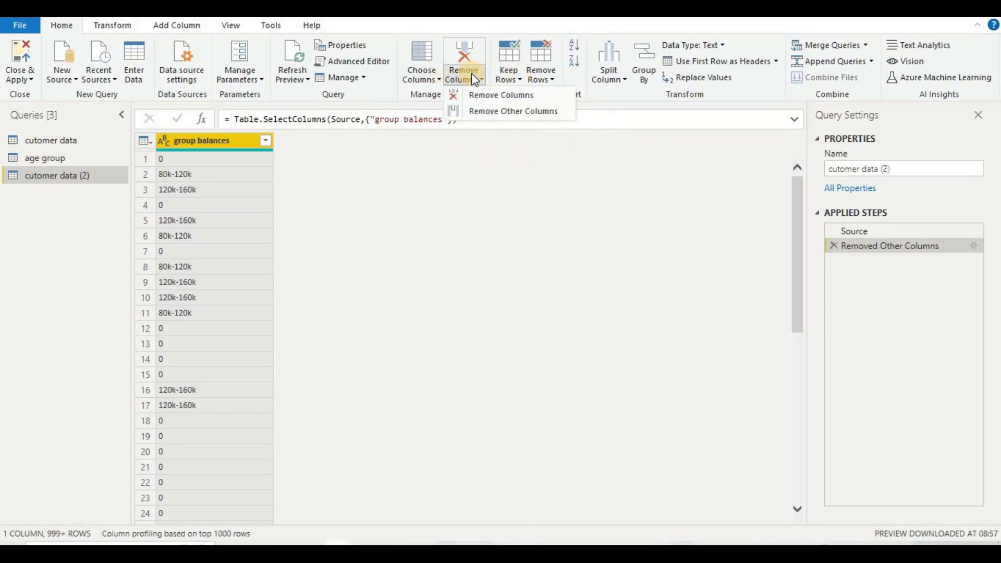
click(430, 73)
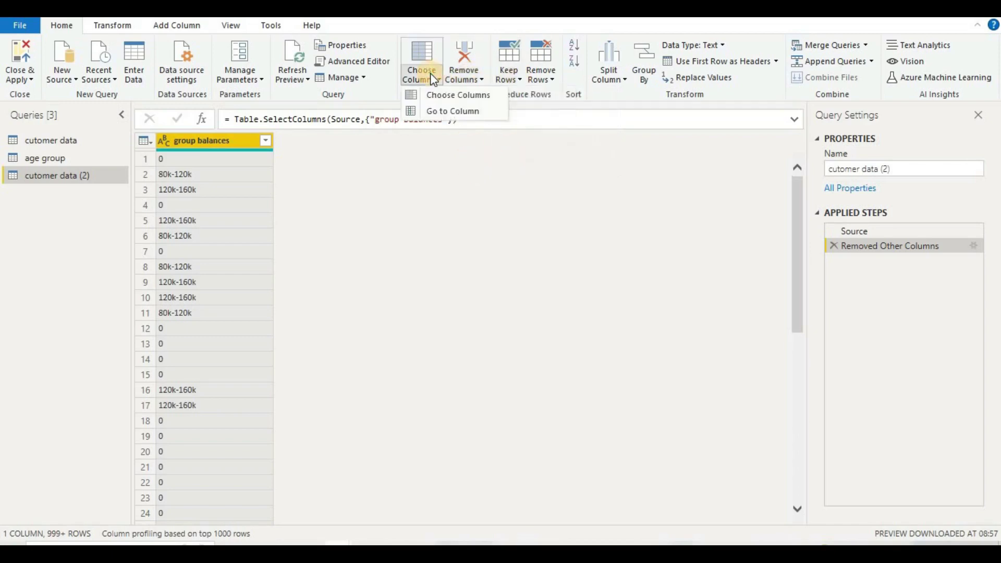
click(399, 221)
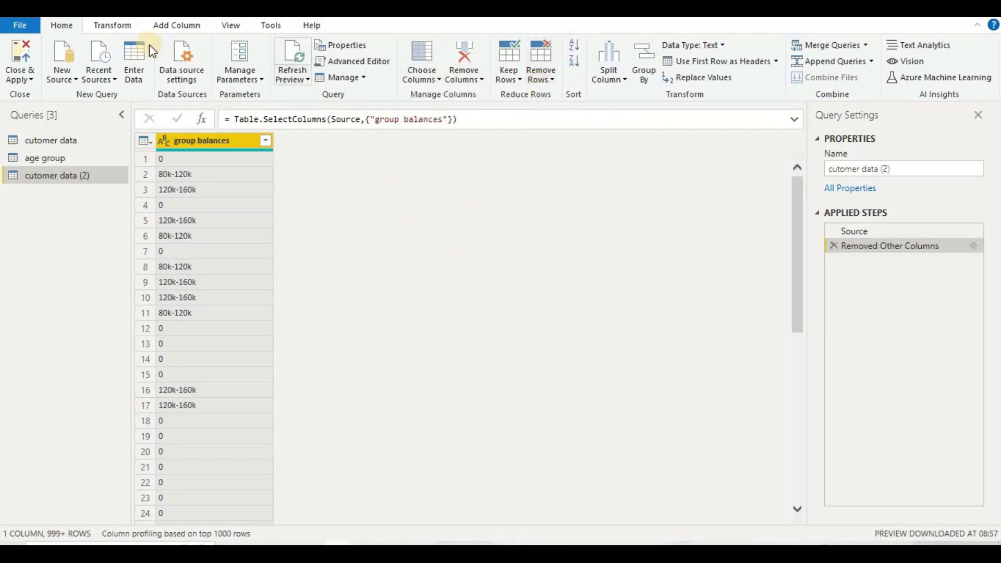
click(119, 29)
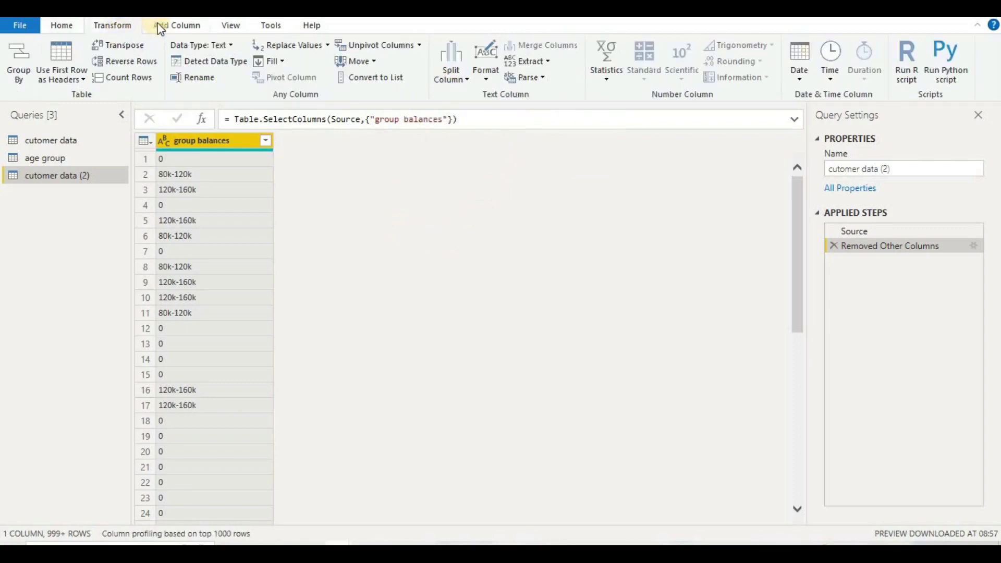
click(63, 25)
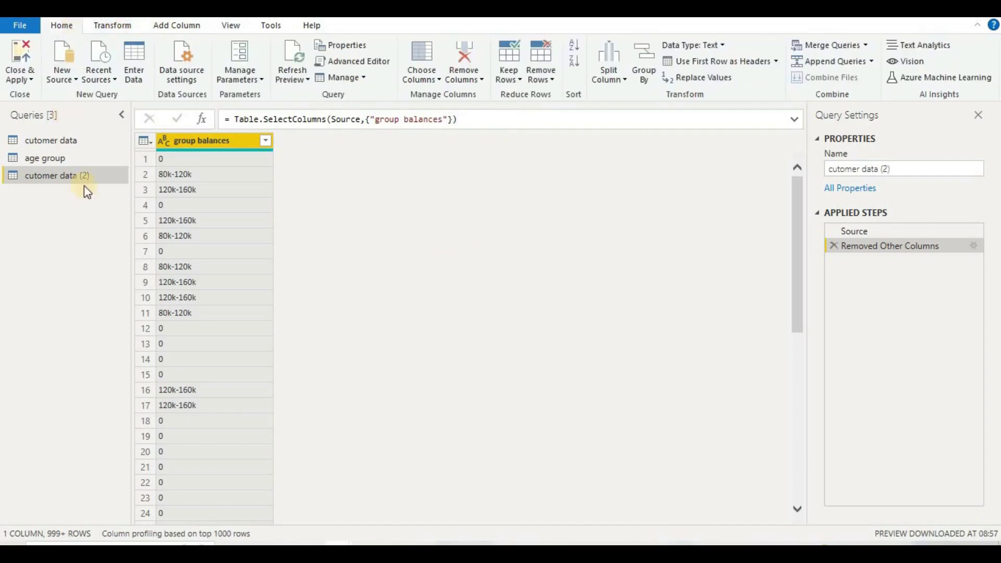
Step: Remove the duplicate rows from the group balances column of the referenced query
click(461, 81)
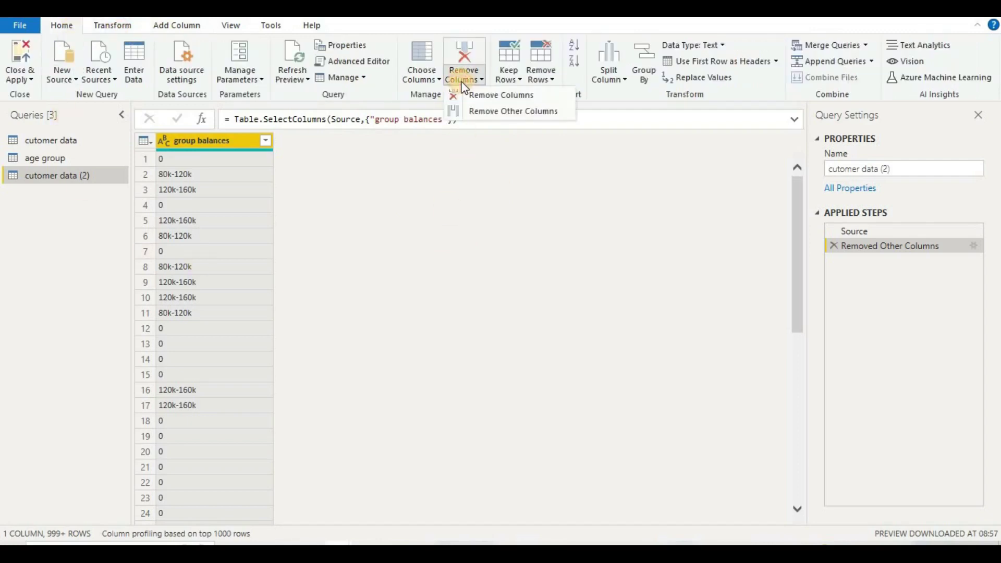
click(430, 74)
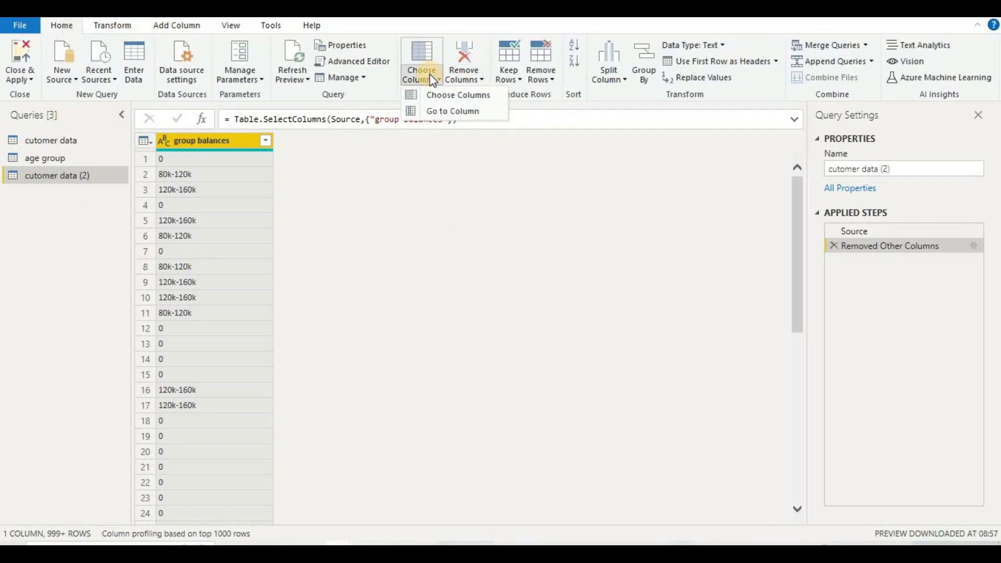
click(512, 70)
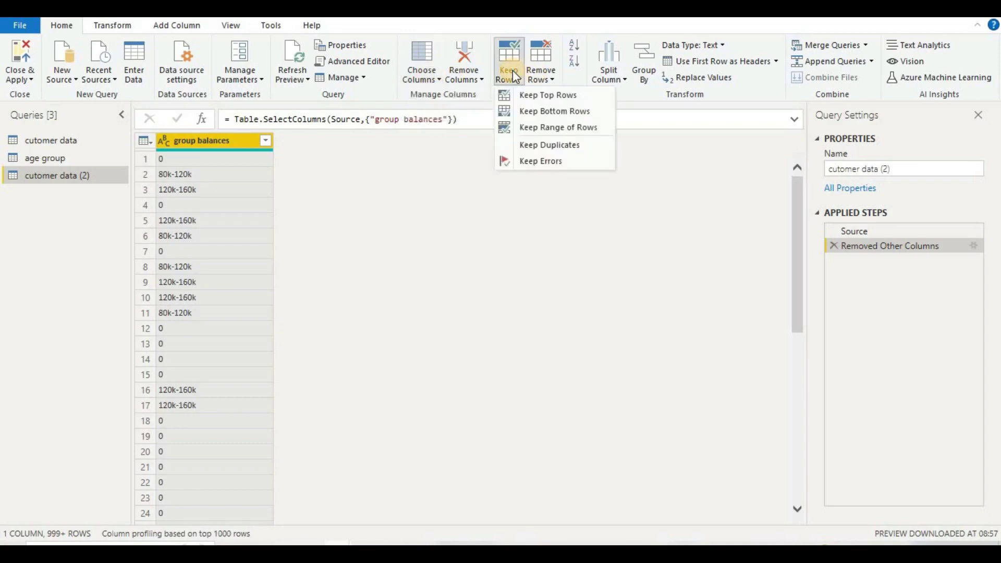
click(543, 71)
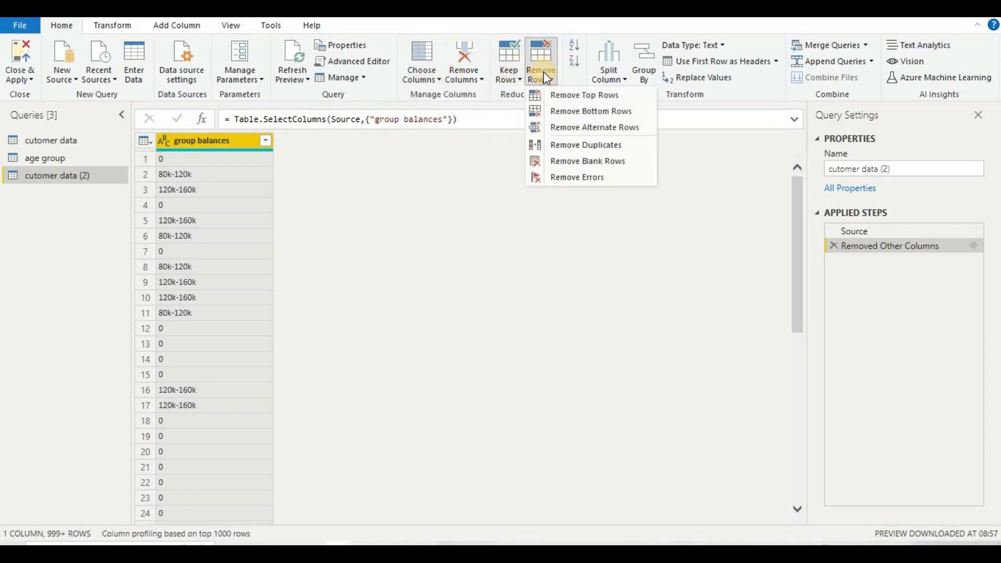
click(558, 144)
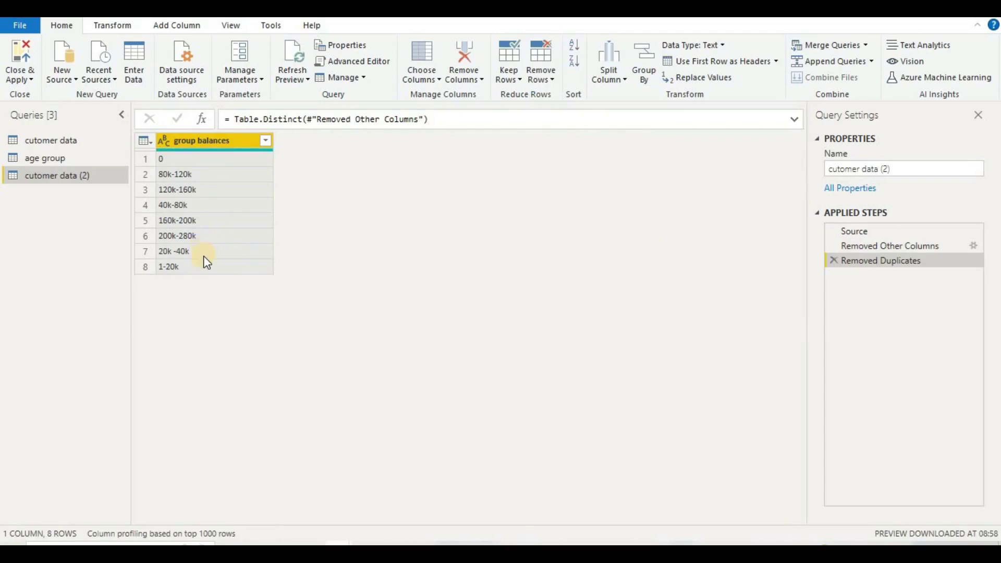
Step: Start a conditional column that outputs 1 when group balances equals 0, and add an empty second clause
click(156, 29)
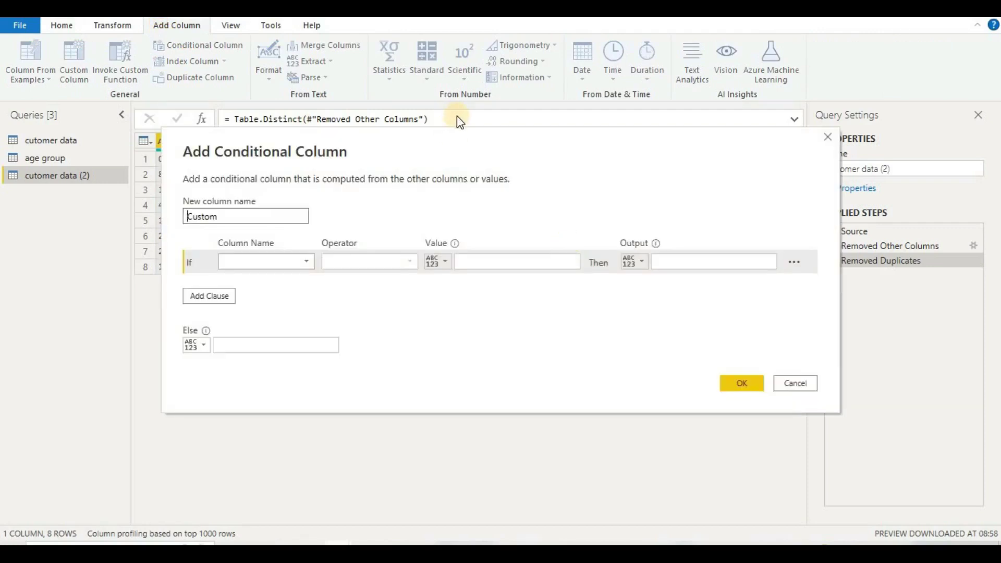
drag(500, 144, 640, 100)
click(450, 217)
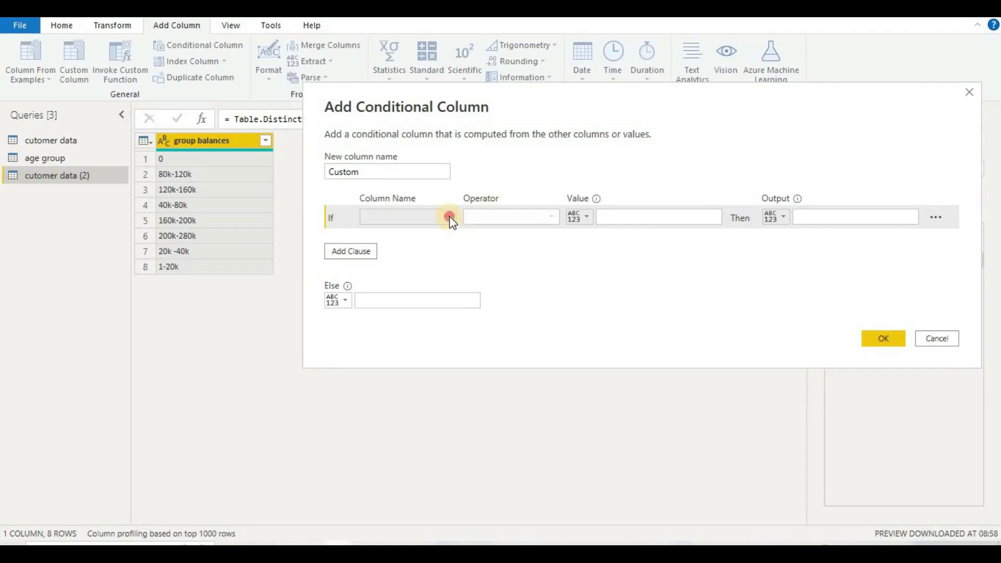
click(431, 233)
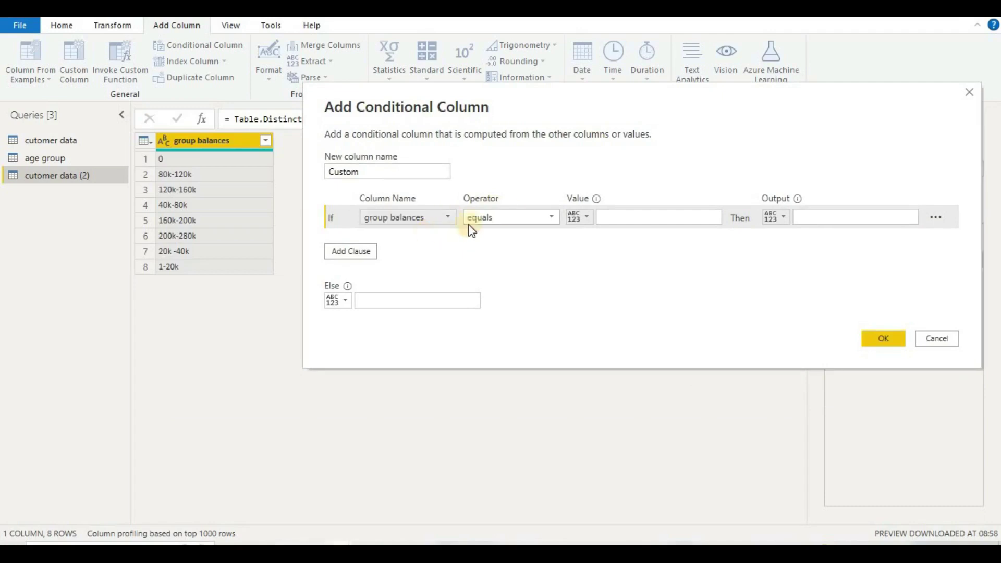
click(638, 216)
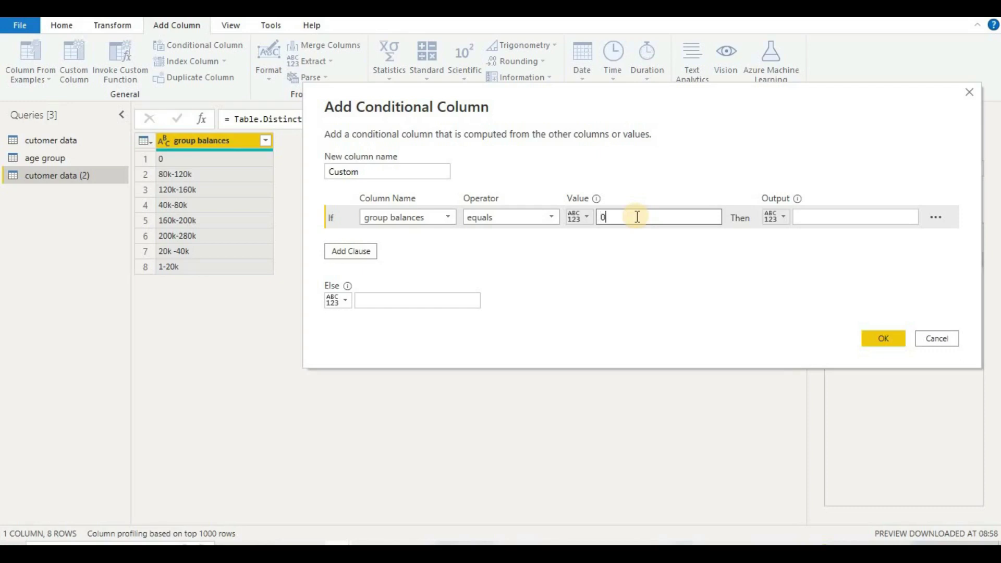
click(808, 216)
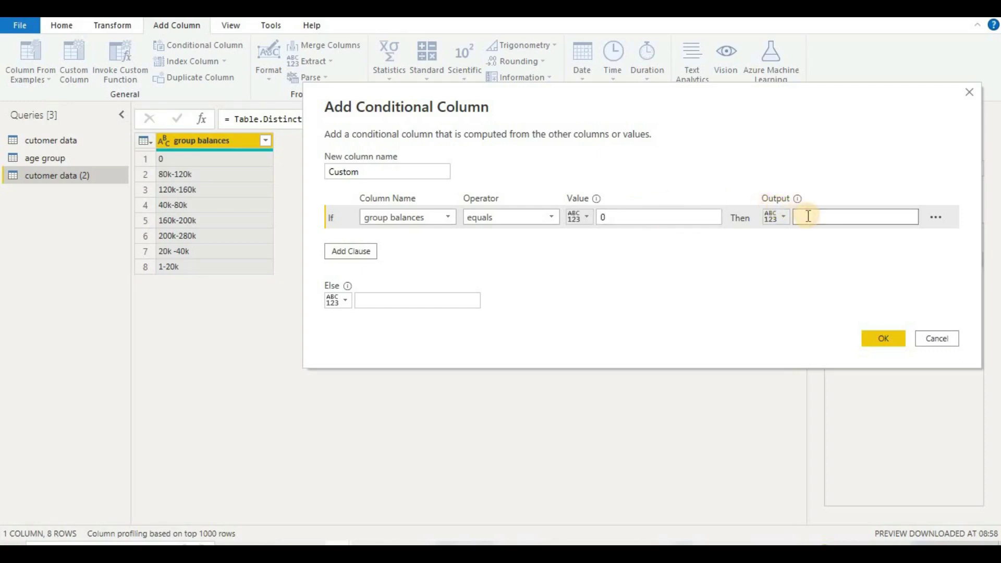
click(362, 252)
click(864, 217)
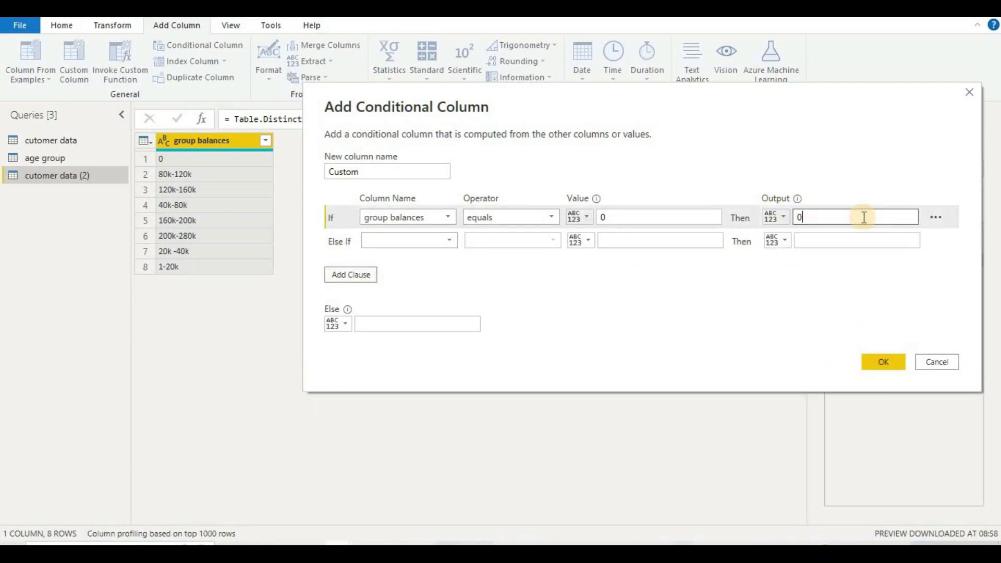
text(1)
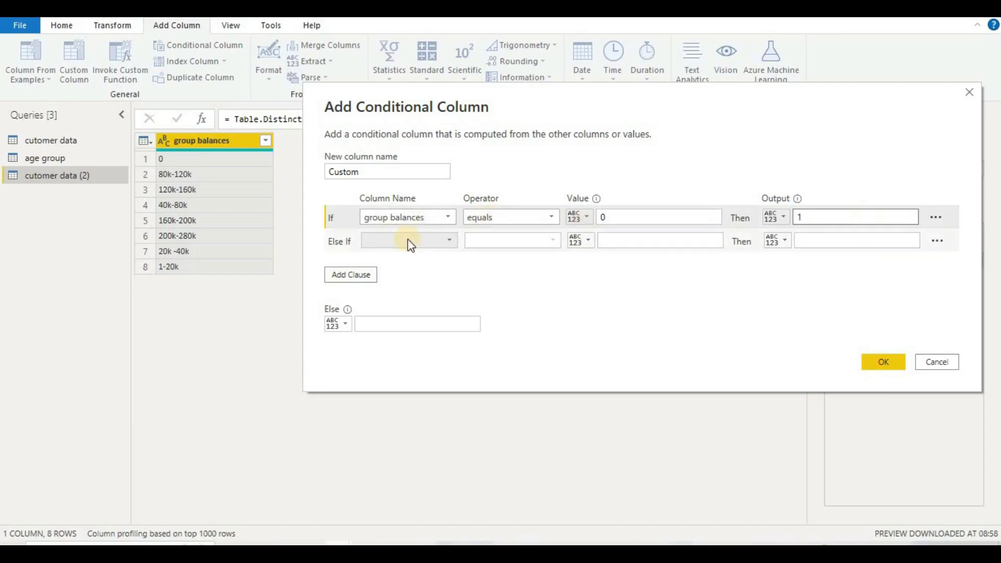
Step: Set the second clause to output 2 when group balances equals 1-20k
click(408, 240)
click(489, 240)
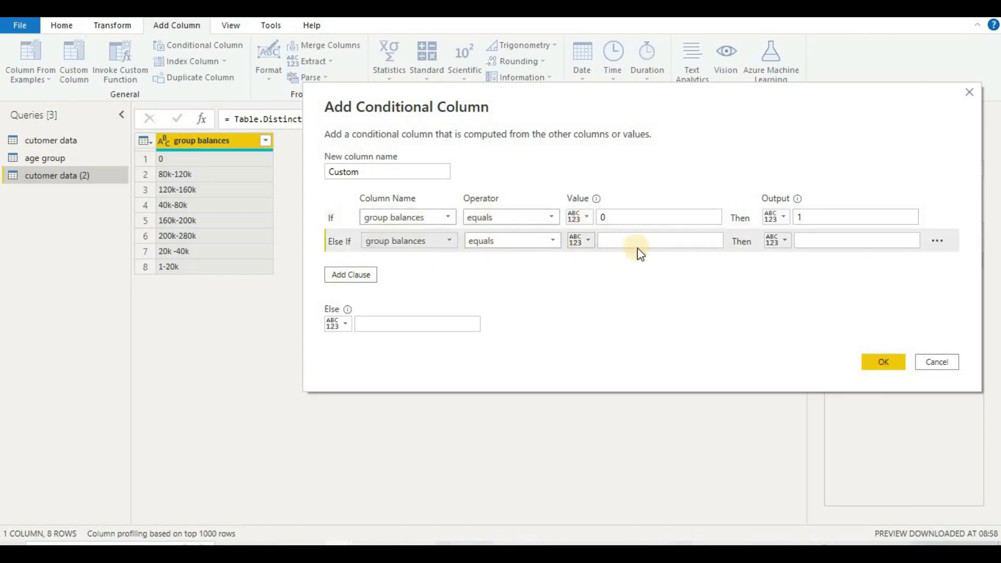
click(622, 236)
click(673, 238)
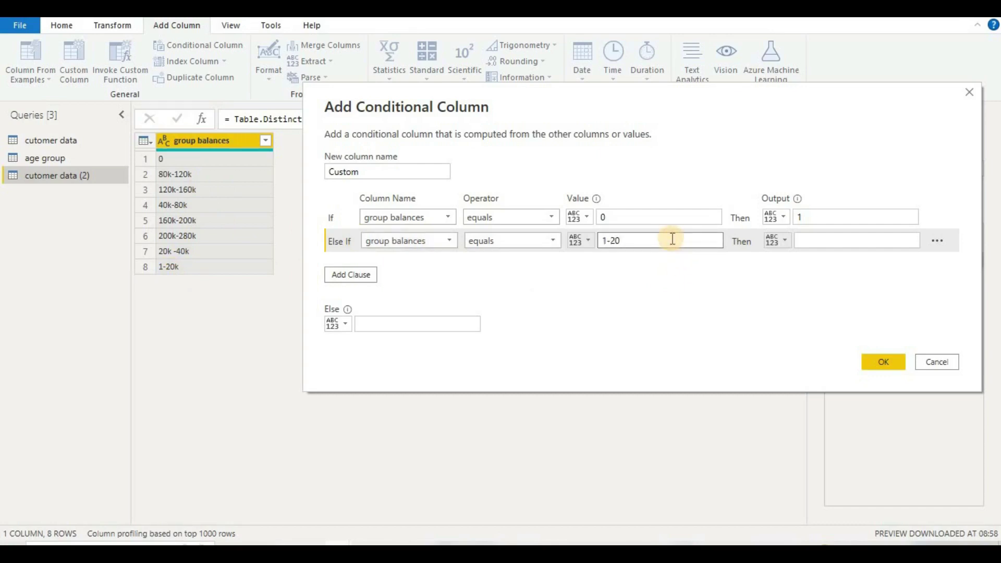
click(818, 242)
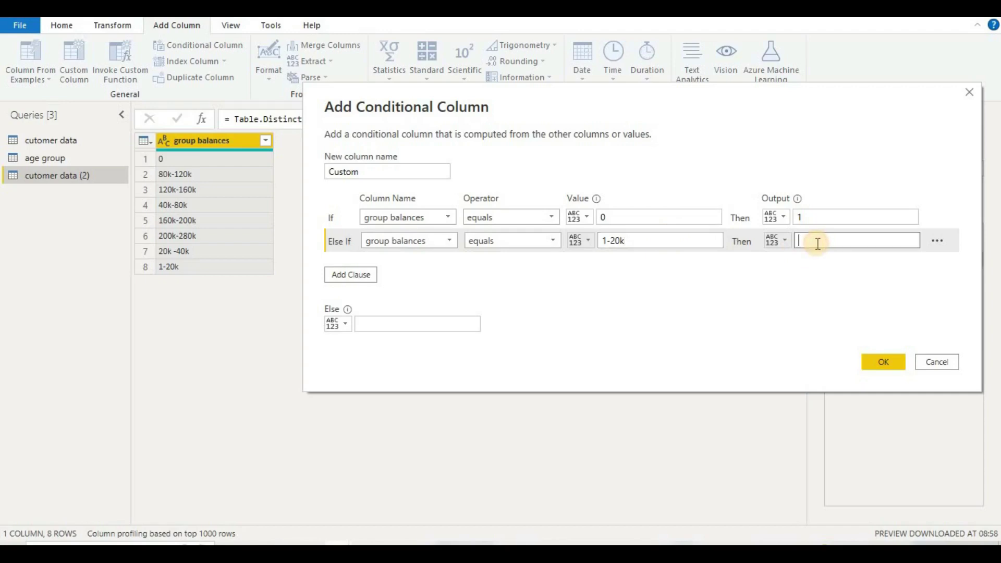
text(2)
Step: Add a third clause that outputs 3 when group balances equals 20k-40
click(340, 275)
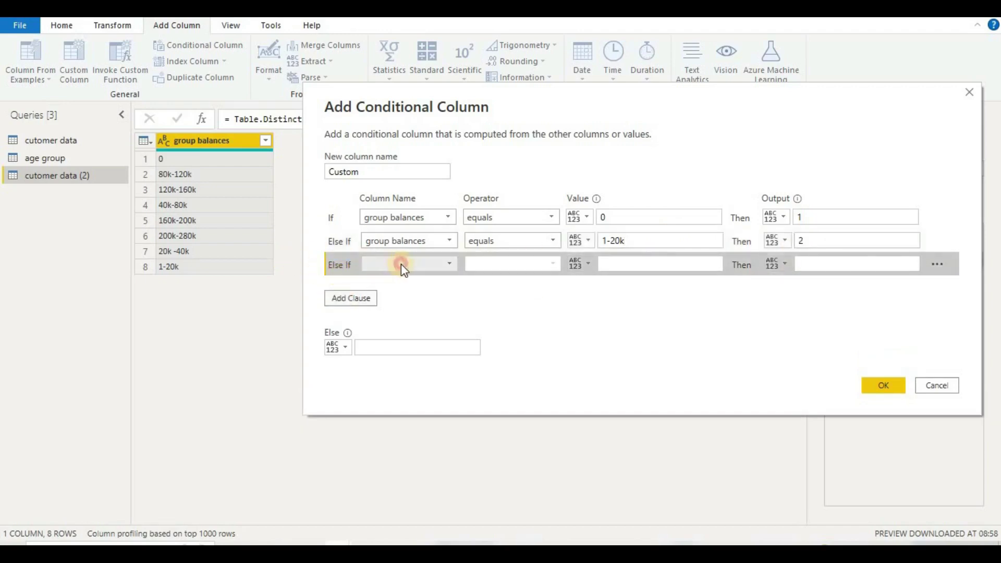
click(401, 264)
click(423, 280)
click(632, 261)
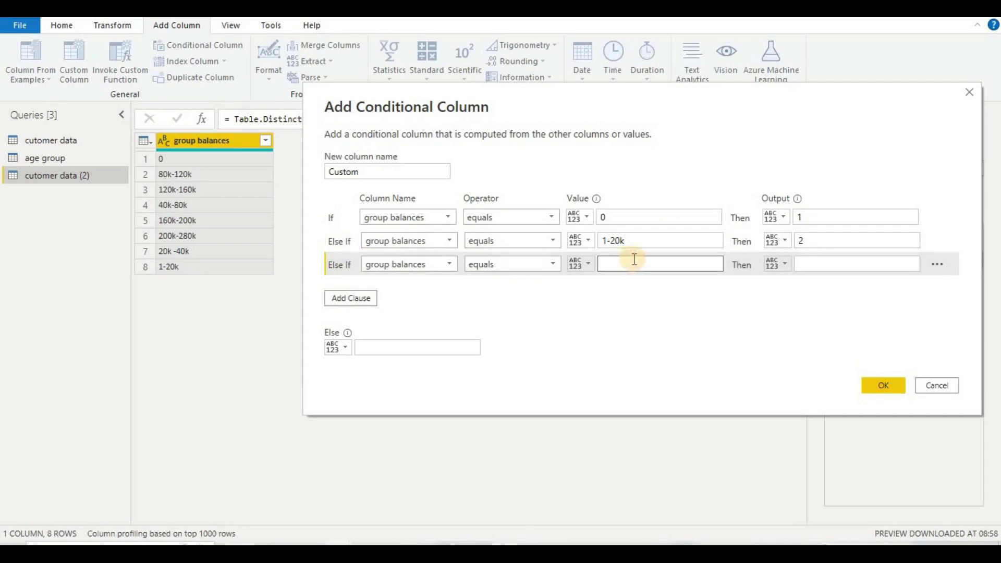
text(0k-40)
click(857, 259)
text(3)
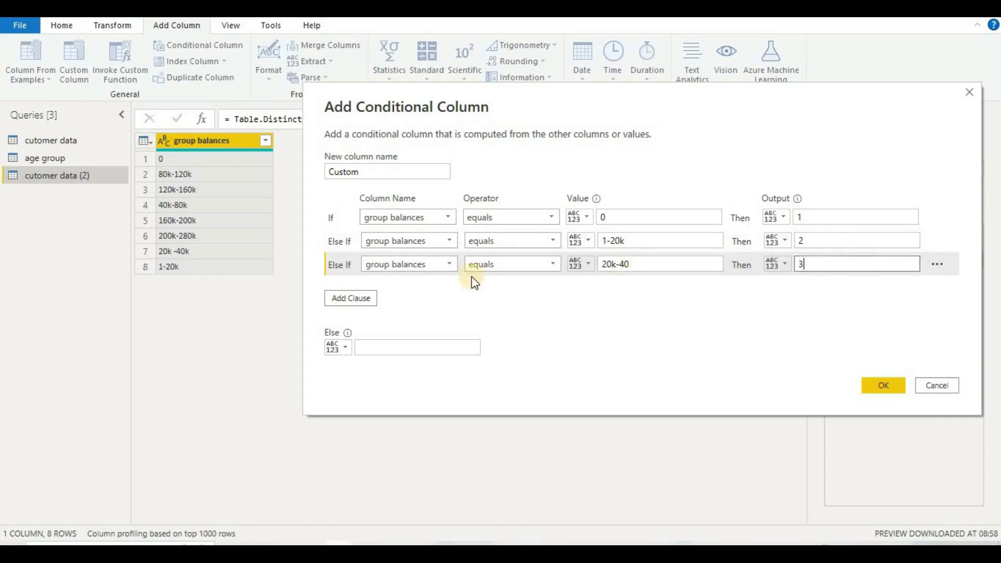
Step: Add a fourth clause that outputs 4 when group balances equals 40k-80k
click(351, 299)
click(412, 285)
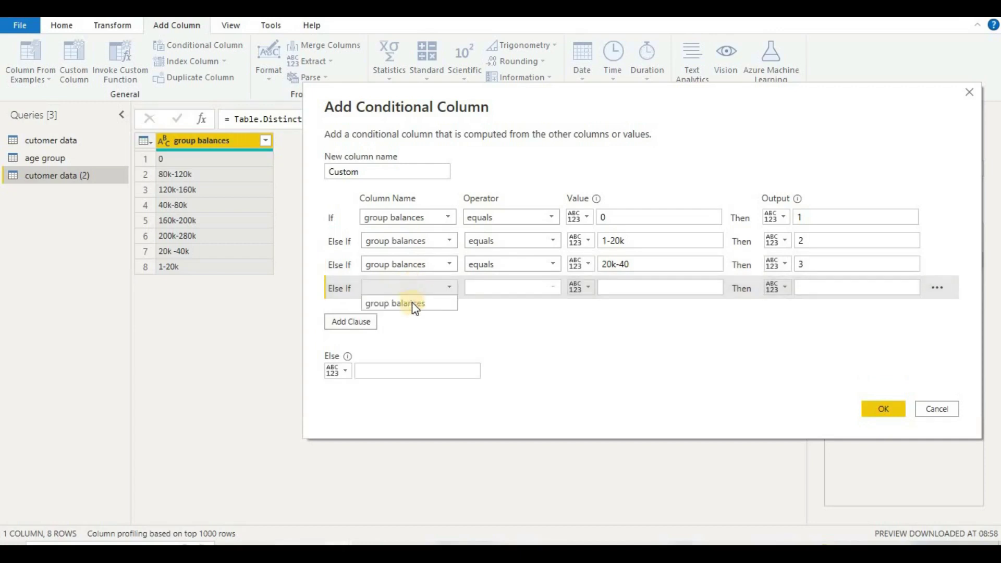
click(412, 304)
click(628, 289)
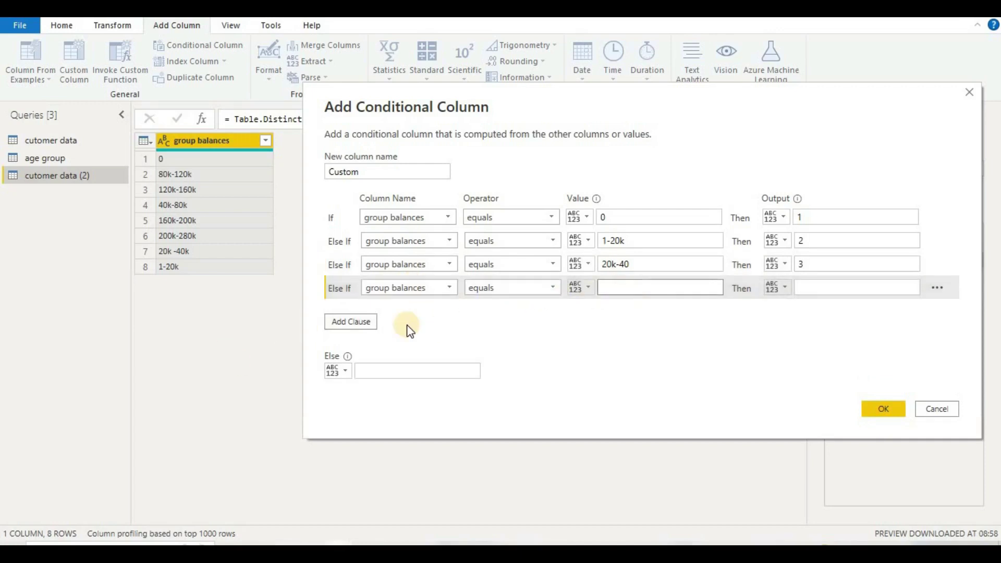
text(40k)
text(-809)
text(k)
click(807, 286)
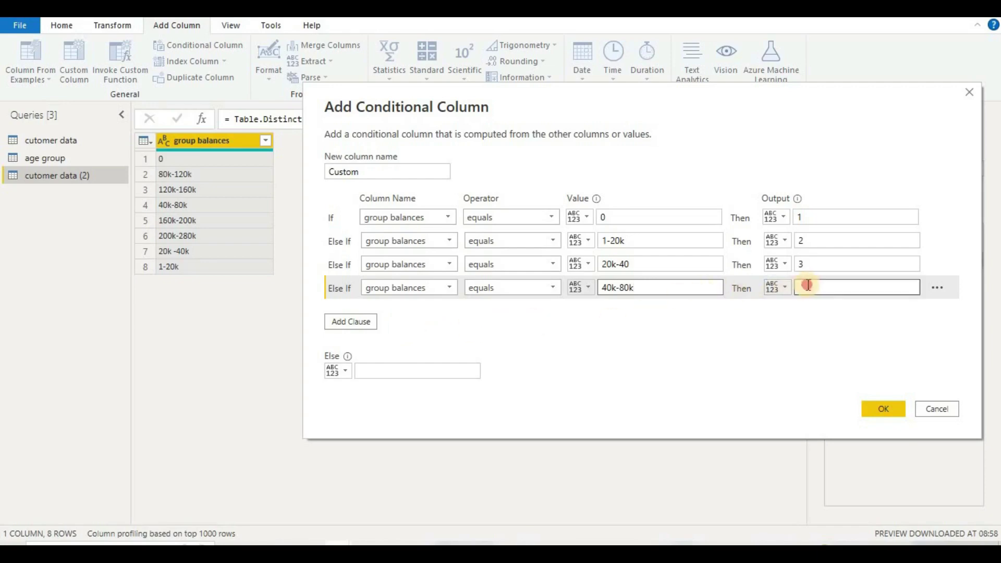
text(4)
Step: Add a fifth clause that outputs 5 when group balances equals 80k-120k
click(374, 323)
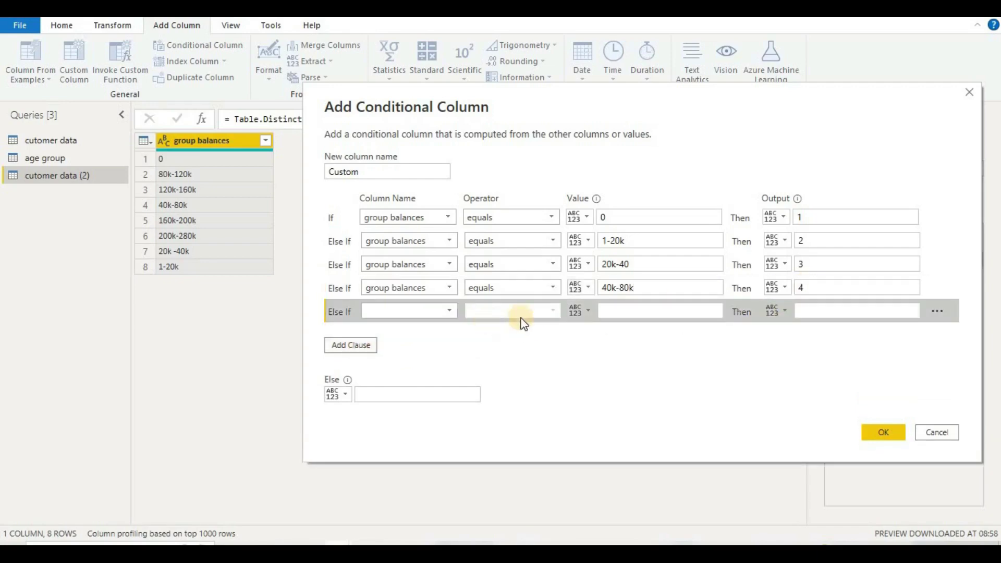
click(448, 313)
click(447, 328)
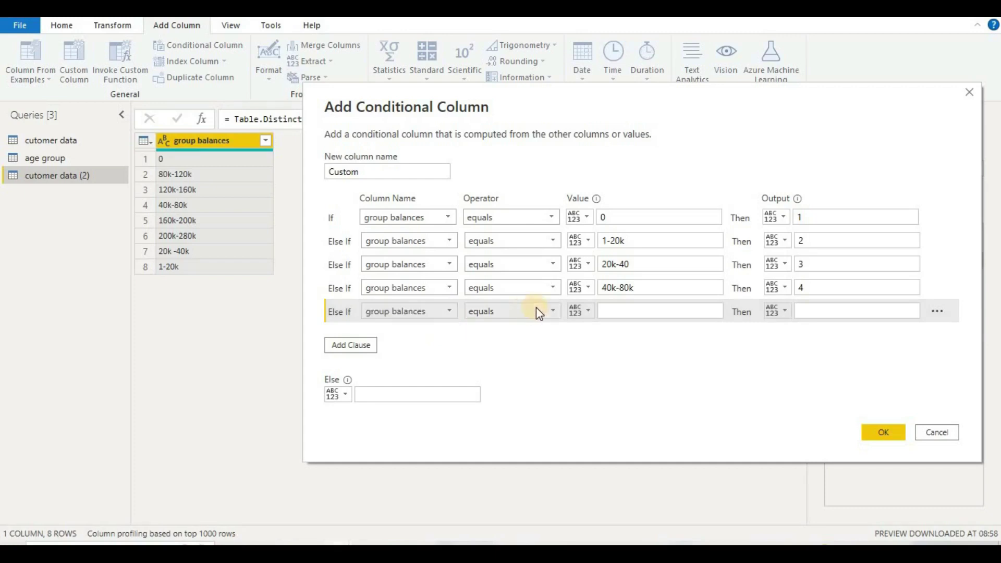
click(670, 314)
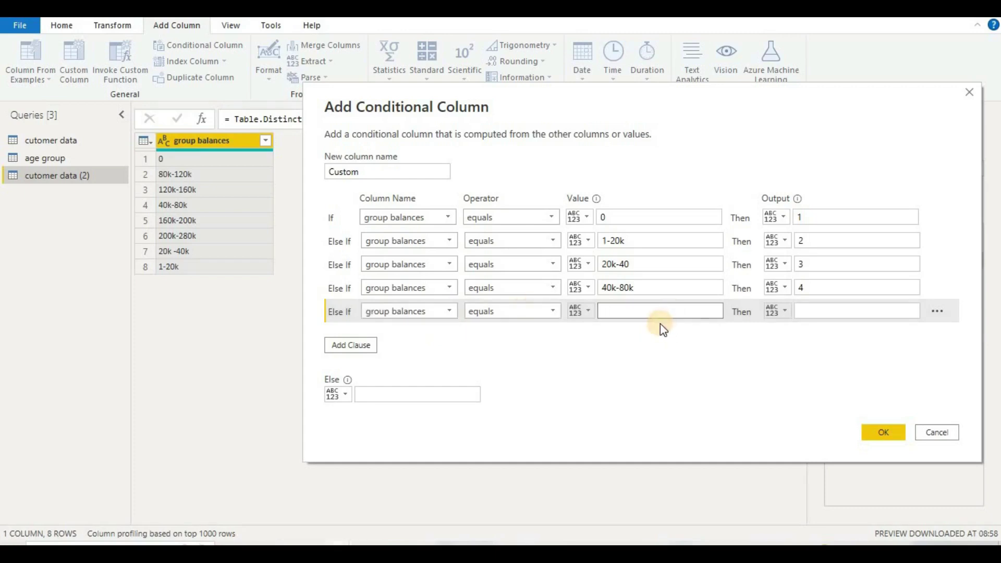
text(80k-120)
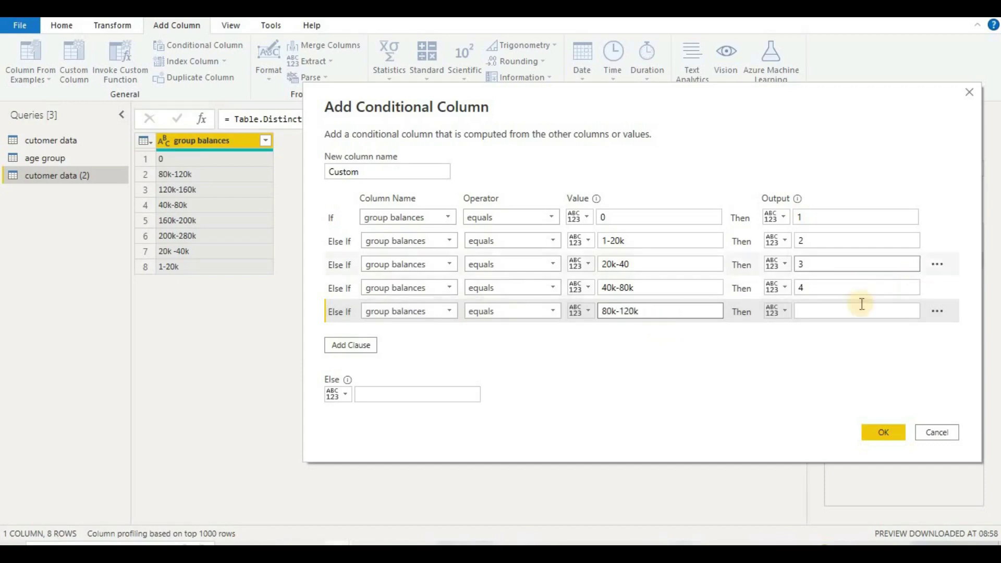
text(k)
click(856, 311)
text(5)
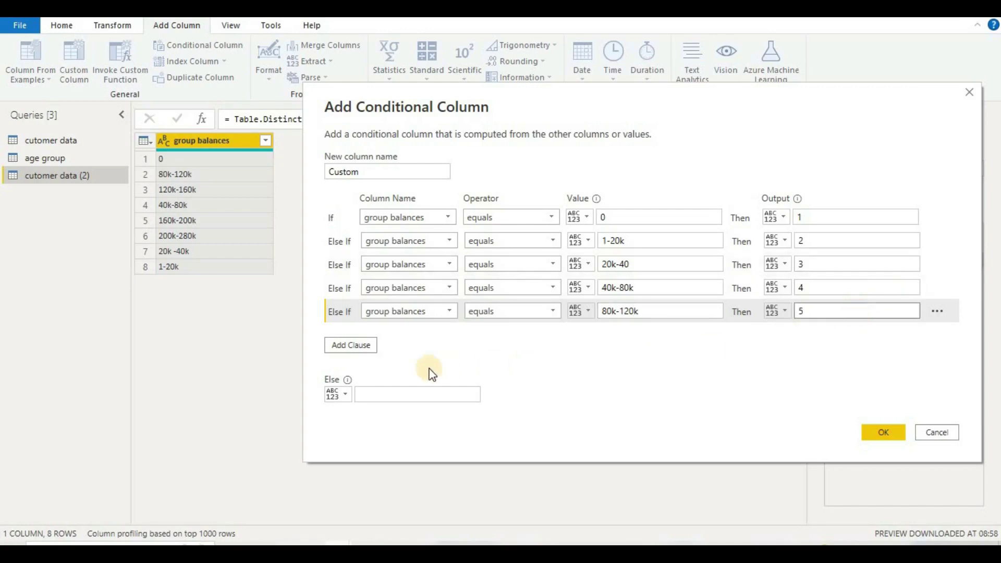
Step: Add a sixth clause that outputs 6 when group balances equals 120k-160k
click(372, 348)
click(440, 336)
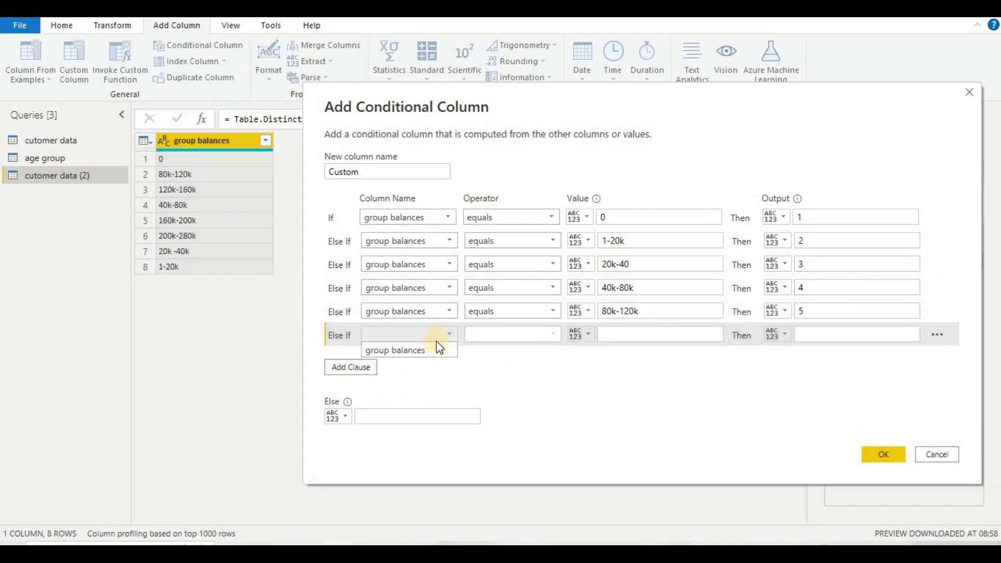
click(462, 348)
click(653, 336)
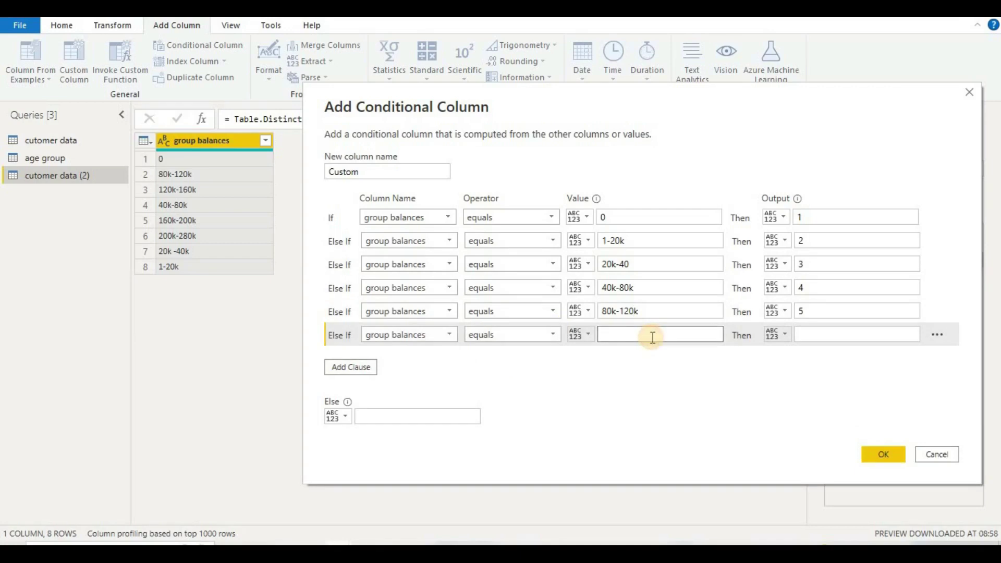
text(120k-160k)
click(836, 340)
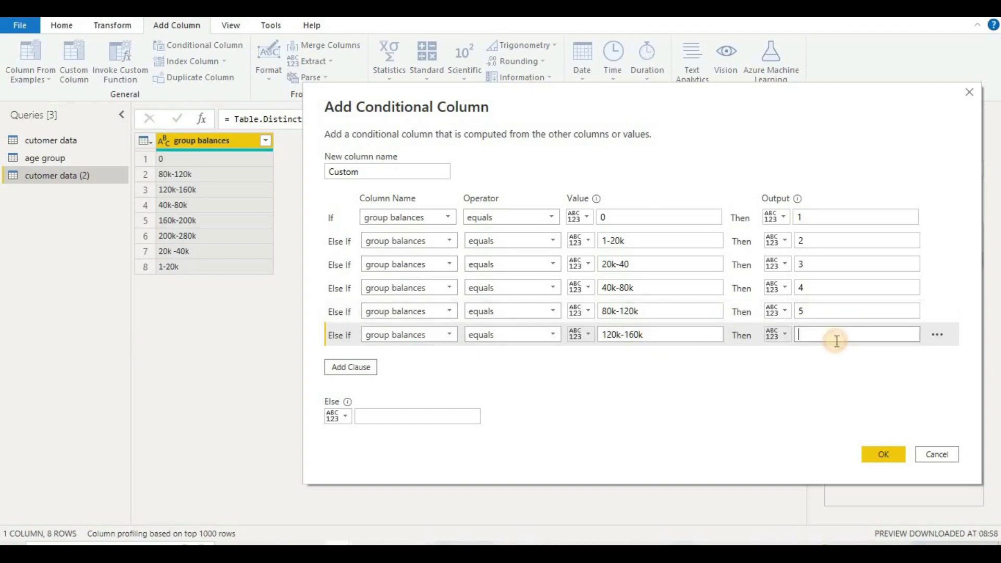
text(6)
Step: Add a seventh clause that outputs 7 when group balances equals 160k-200k
click(357, 368)
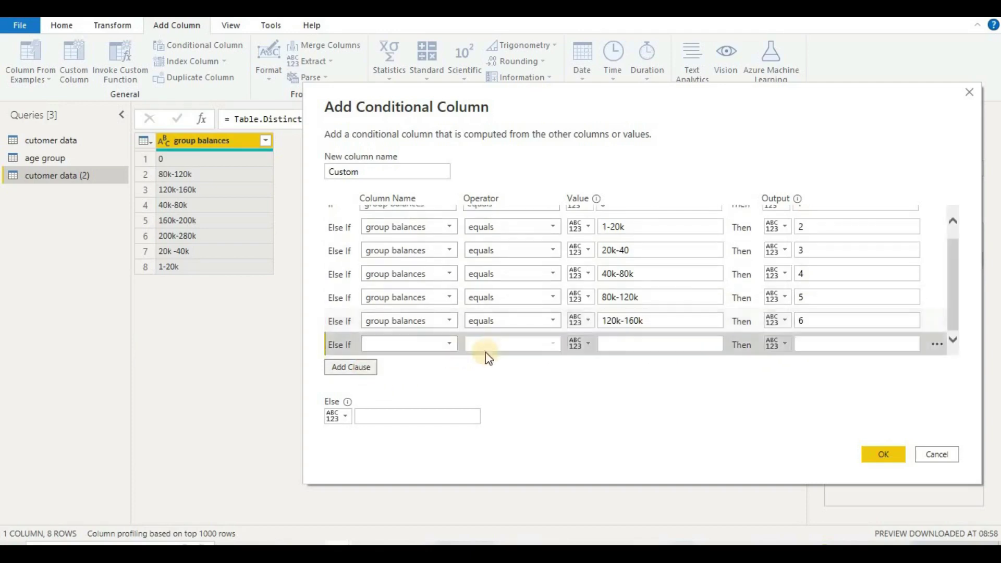
click(443, 347)
click(442, 356)
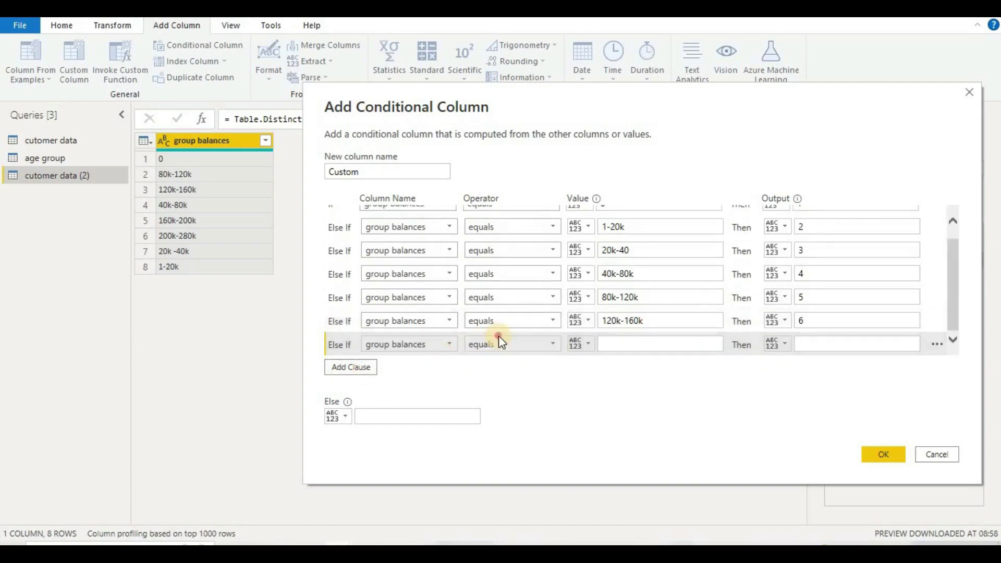
click(499, 335)
click(505, 354)
click(614, 347)
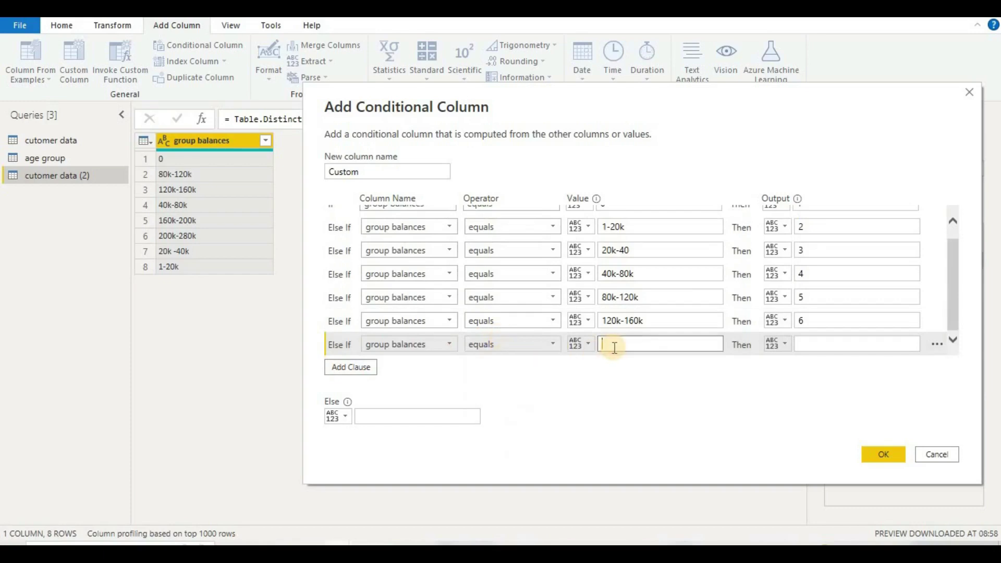
text(160k-200k)
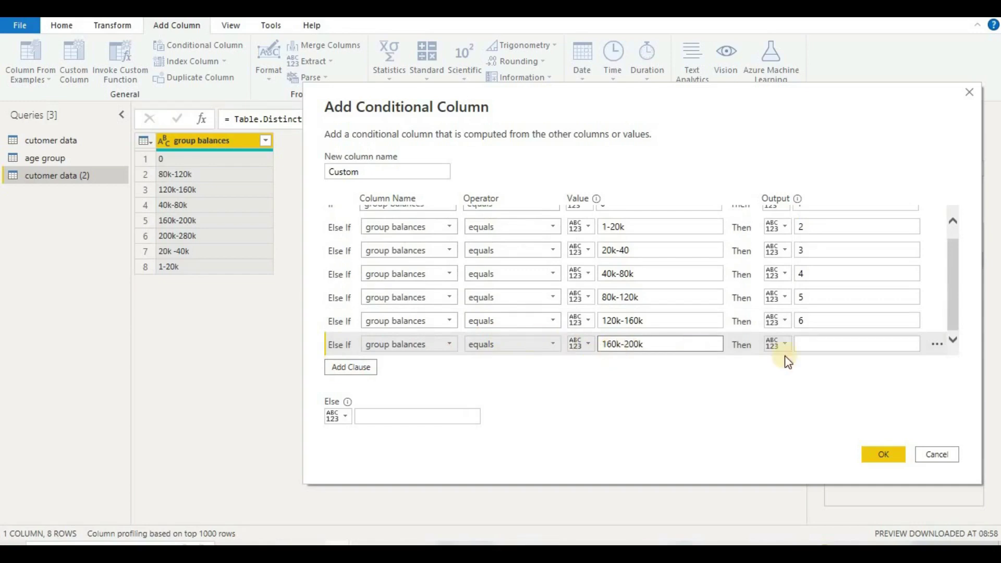
click(817, 344)
text(7)
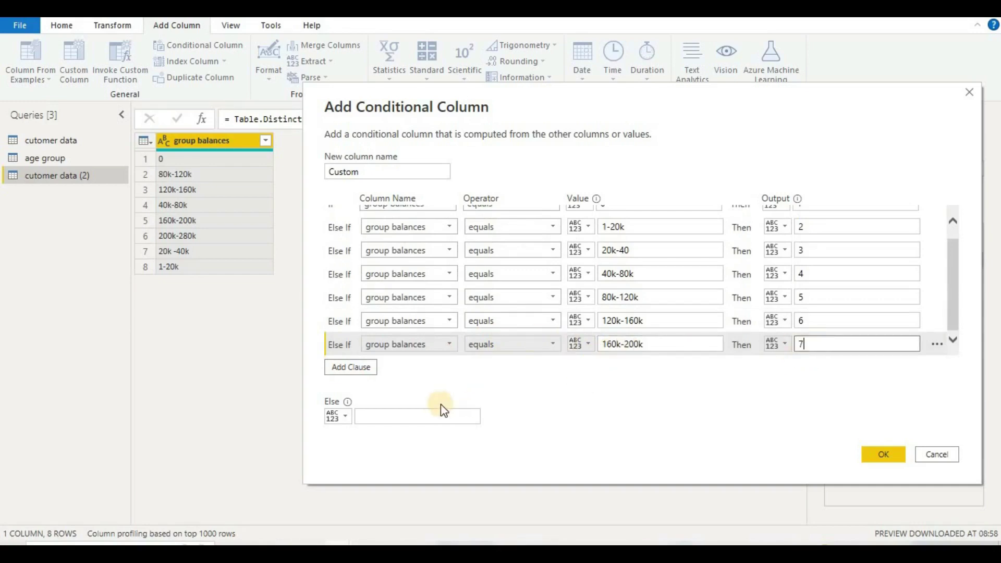
Step: Add an eighth clause that outputs 8 when group balances equals 200k-280k
click(373, 367)
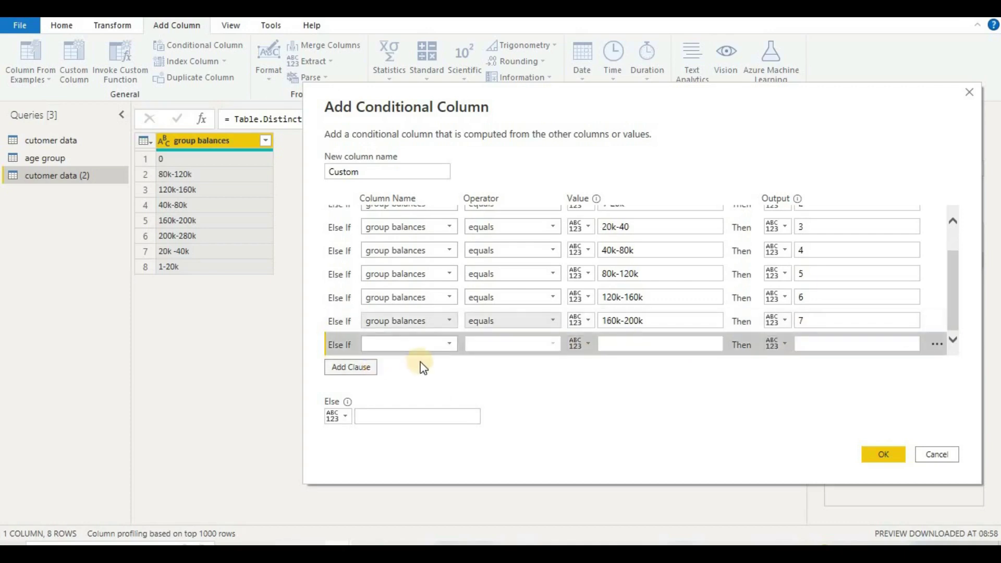
click(424, 347)
click(514, 348)
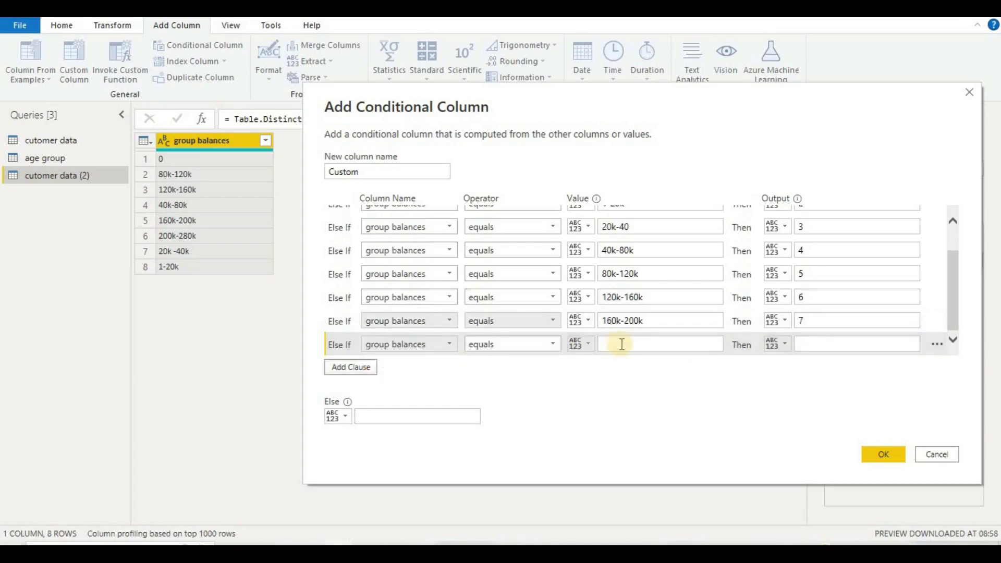
click(625, 343)
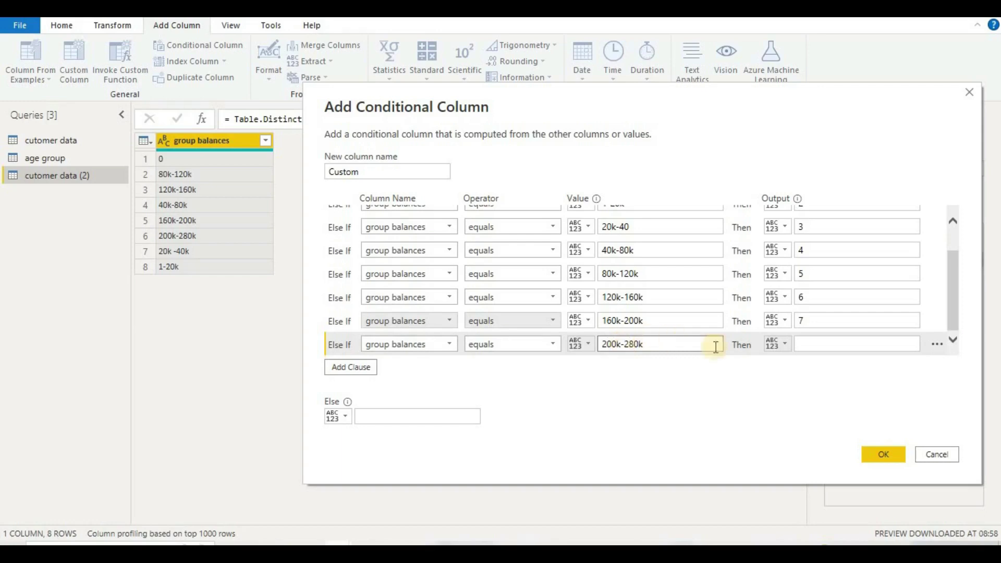
click(810, 343)
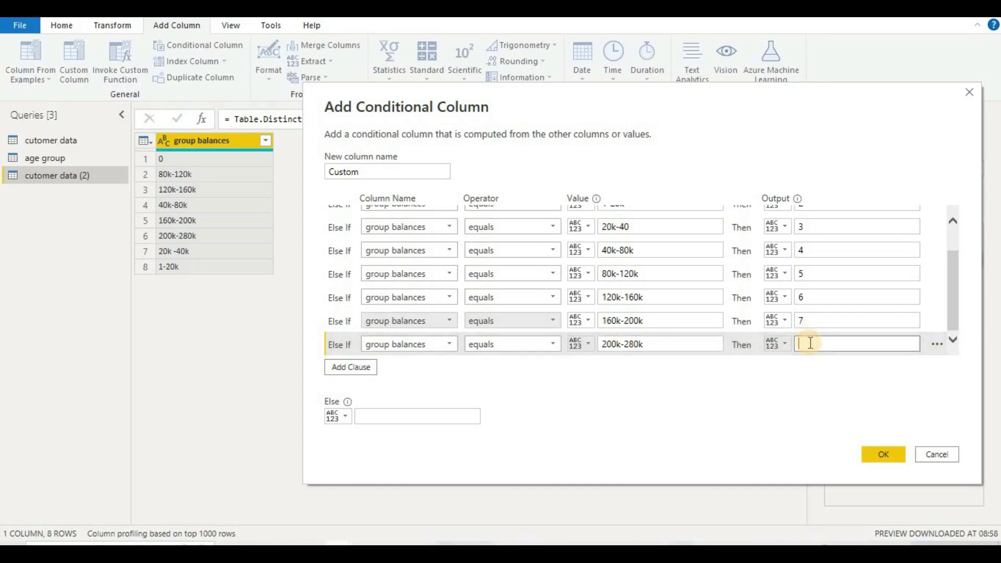
text(8)
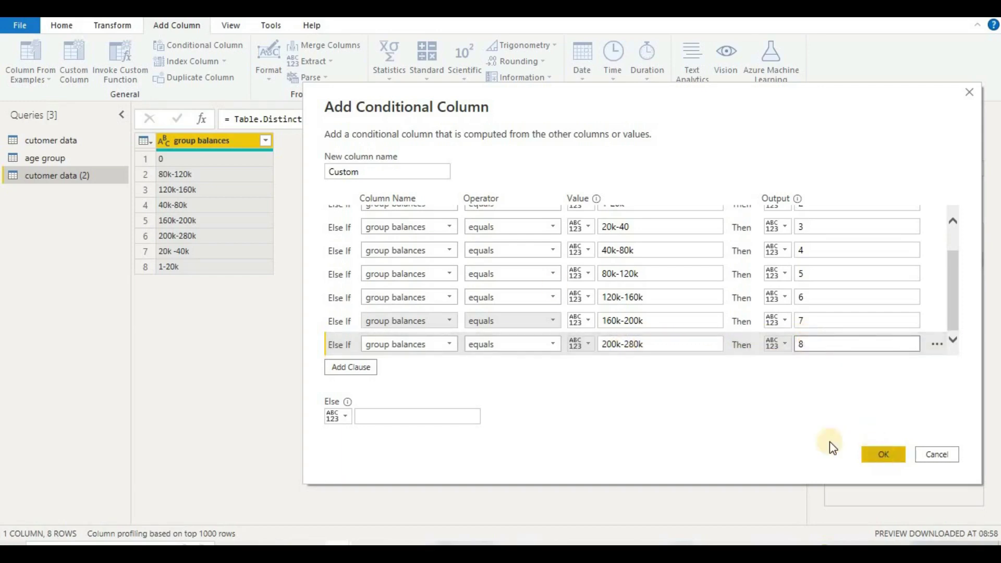
Step: Name the new conditional column group balance and create it in the referenced query
click(371, 172)
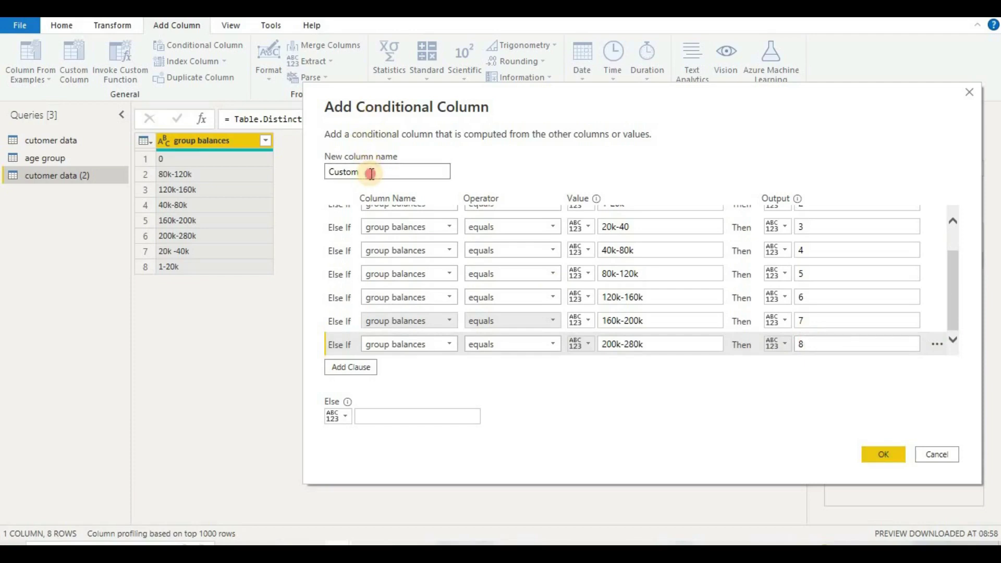
double_click(370, 173)
text(gr)
key(BackSpace)
key(BackSpace)
key(BackSpace)
key(BackSpace)
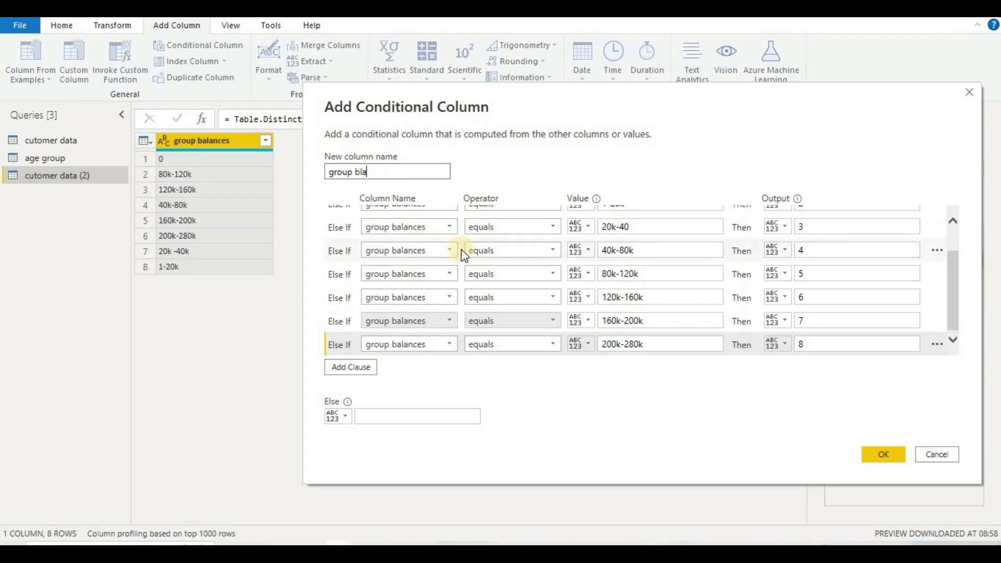
text(alance)
click(878, 457)
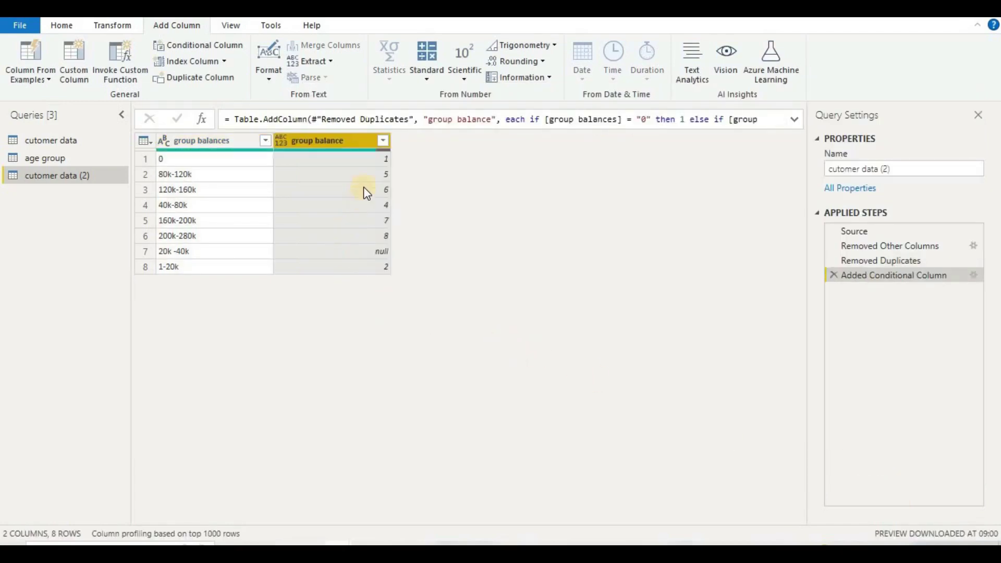
Step: Edit the Added Conditional Column step so that the clause with output 3 compares against 20k-40k
right_click(329, 141)
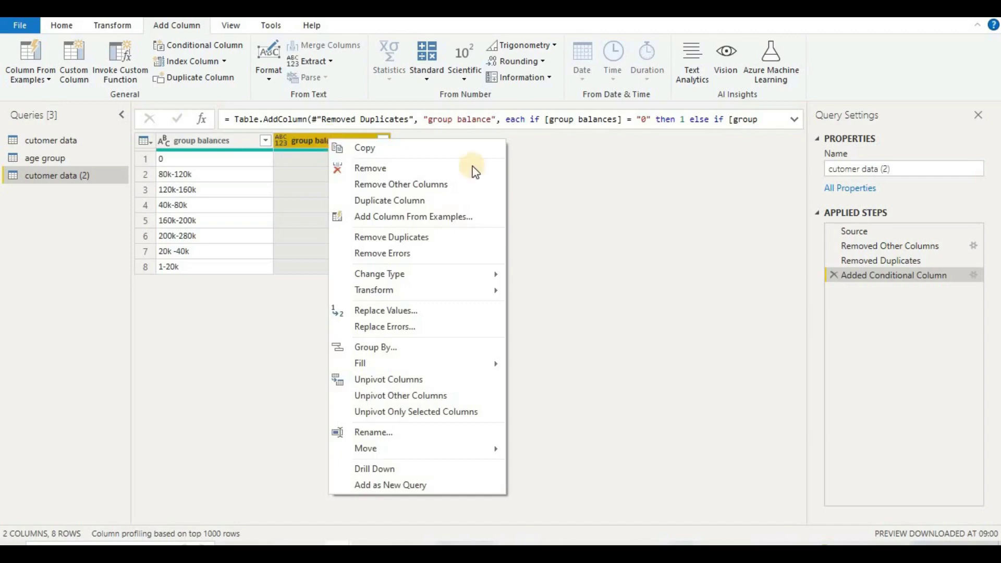
click(866, 273)
right_click(865, 274)
click(748, 292)
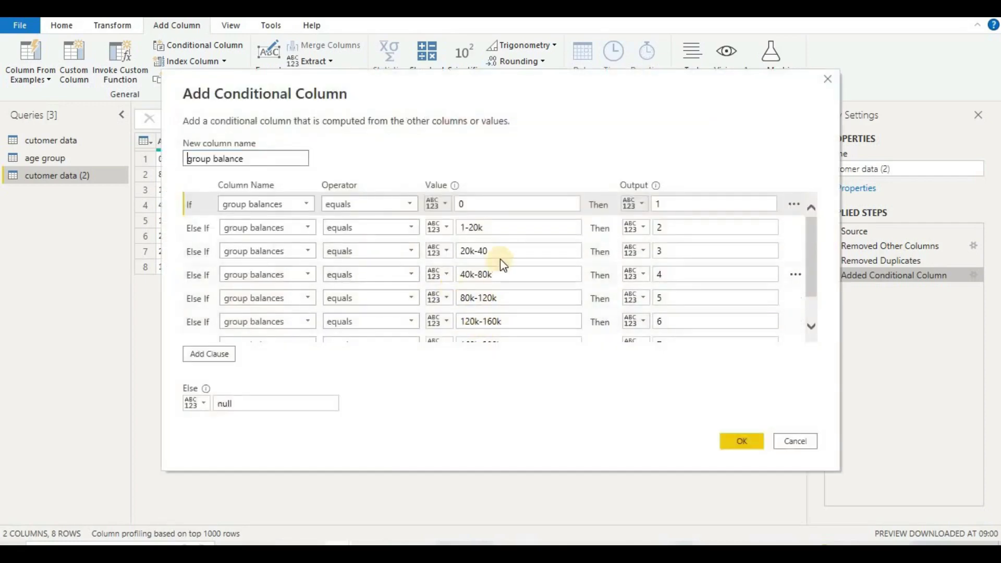
click(506, 253)
text(k)
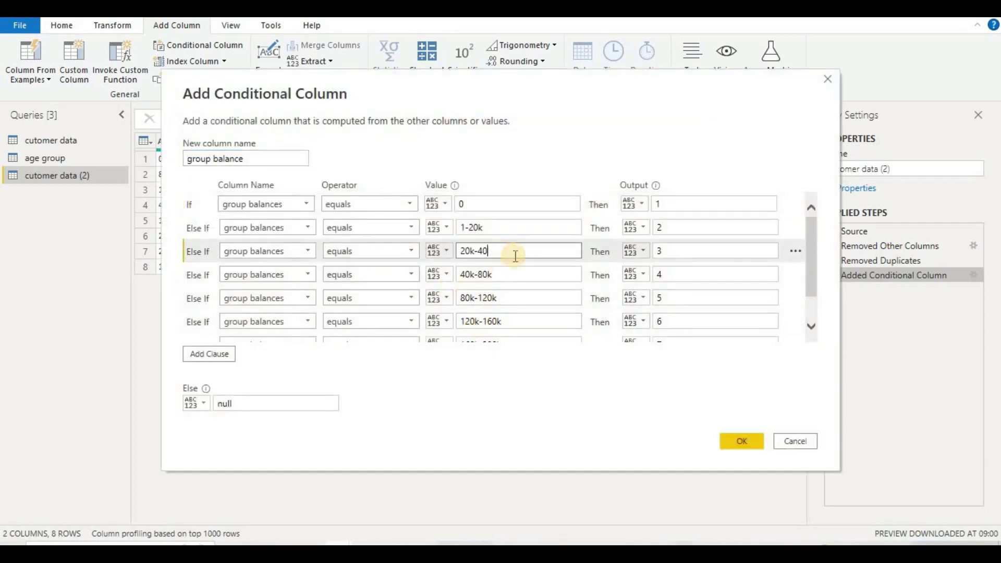
click(738, 441)
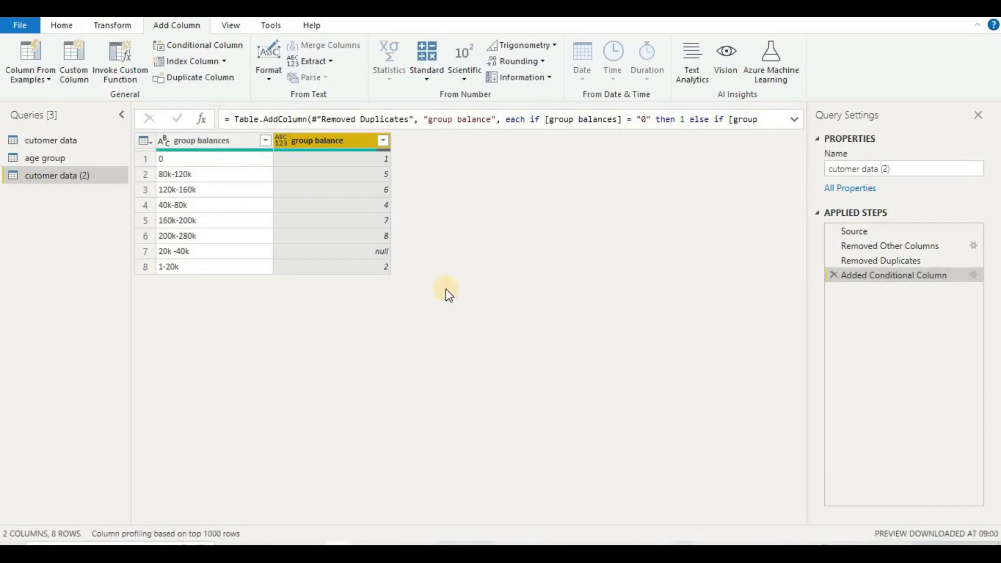
Step: Edit the Added Conditional Column step so the clause with output 3 compares against 20k -40k, with a space before the hyphen
right_click(851, 272)
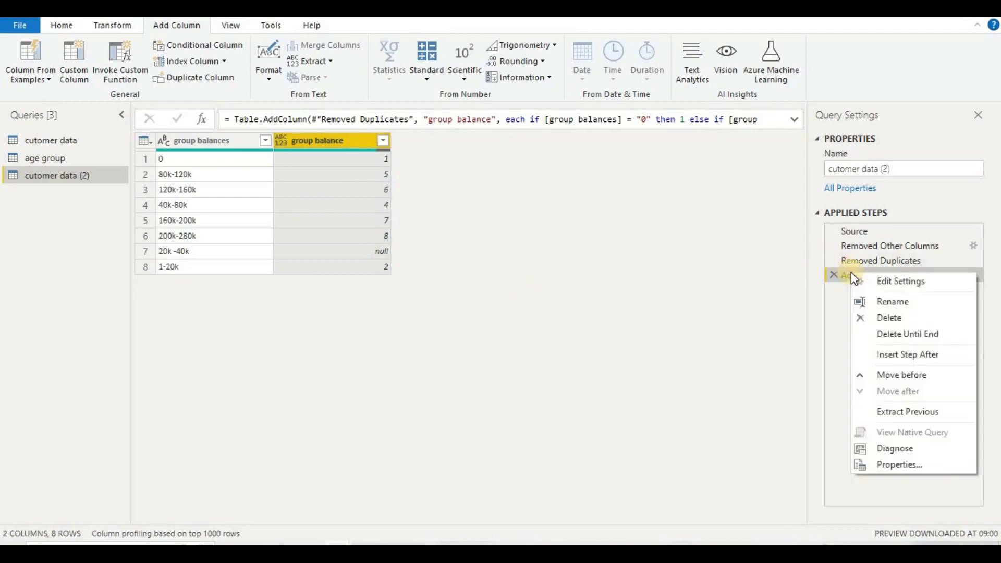
click(835, 289)
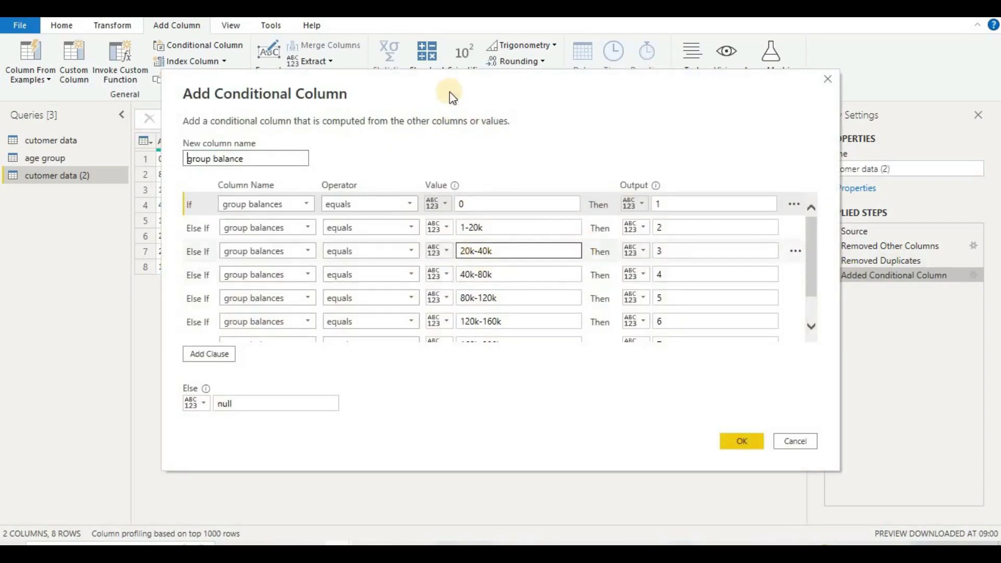
drag(450, 92, 621, 70)
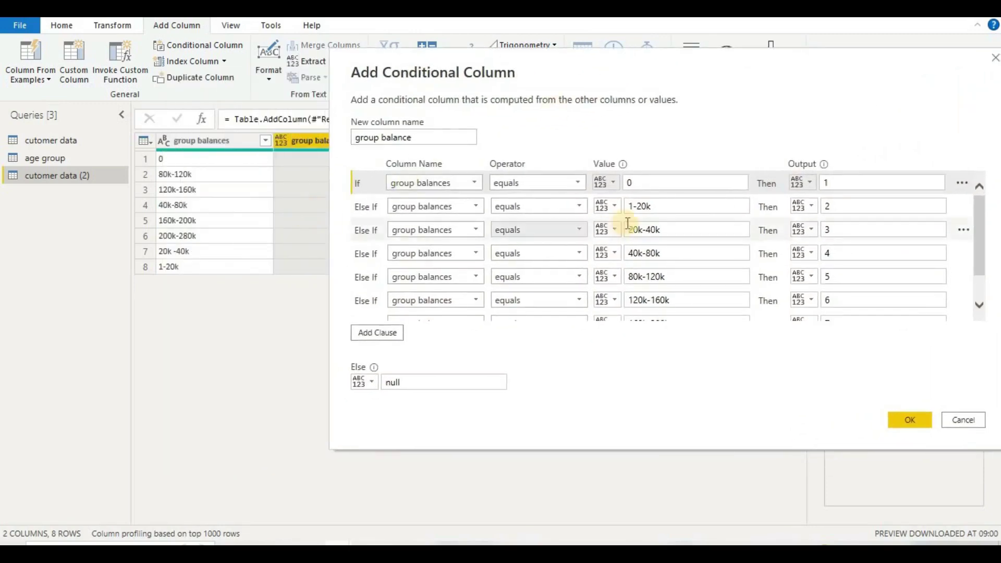
click(644, 233)
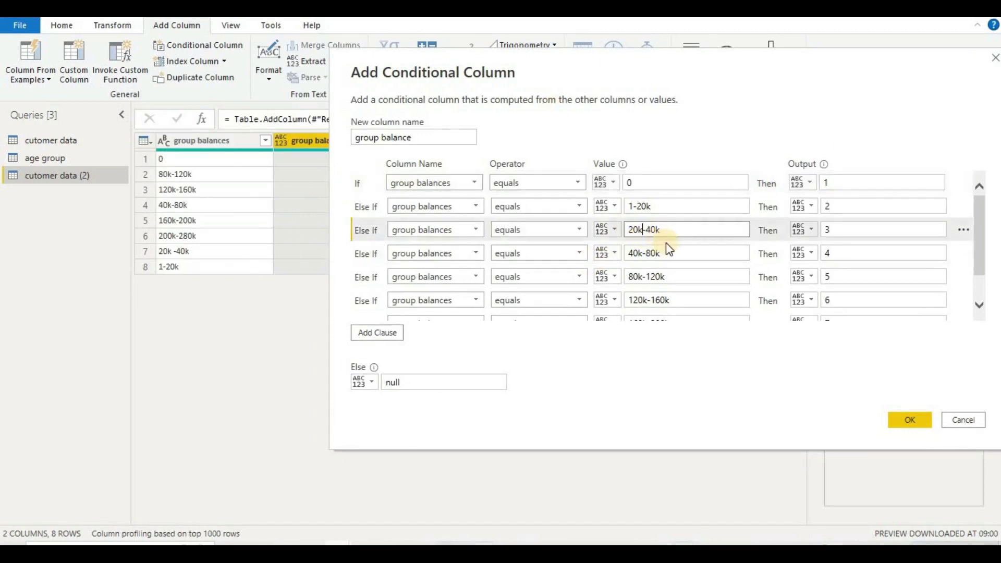
click(908, 422)
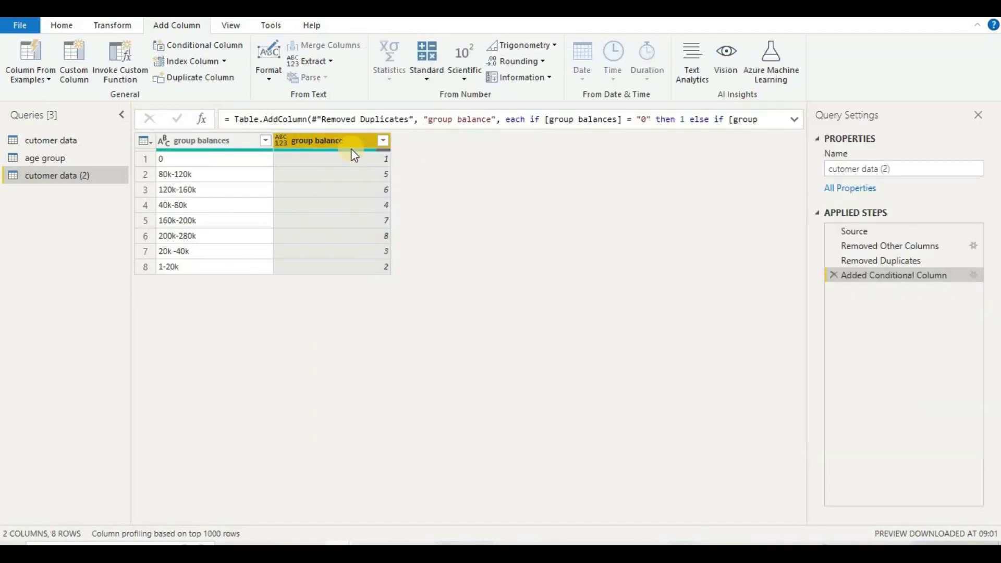
Step: Move the group balance column ahead of group balances and sort the rows by group balance in ascending order
drag(351, 146, 328, 156)
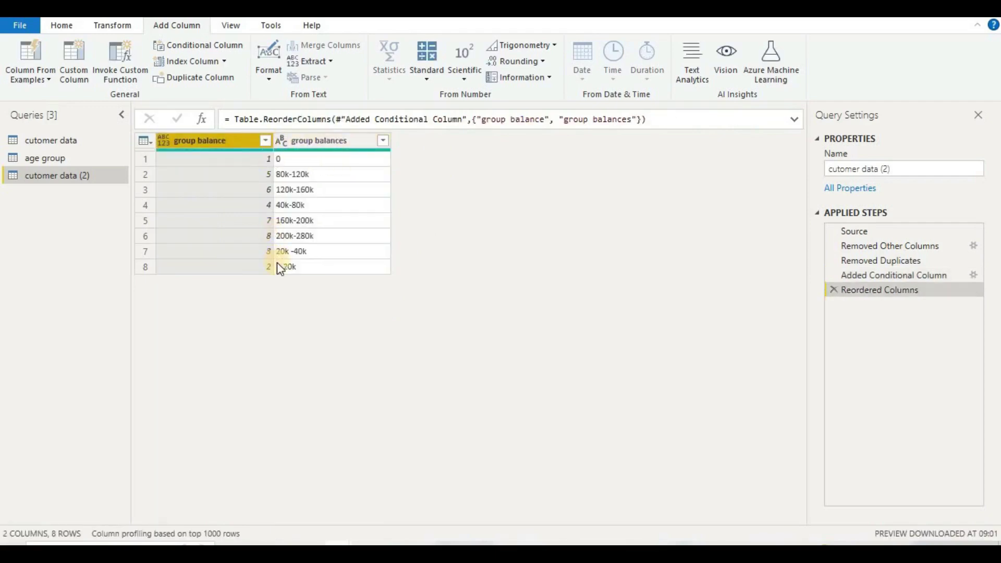
right_click(231, 141)
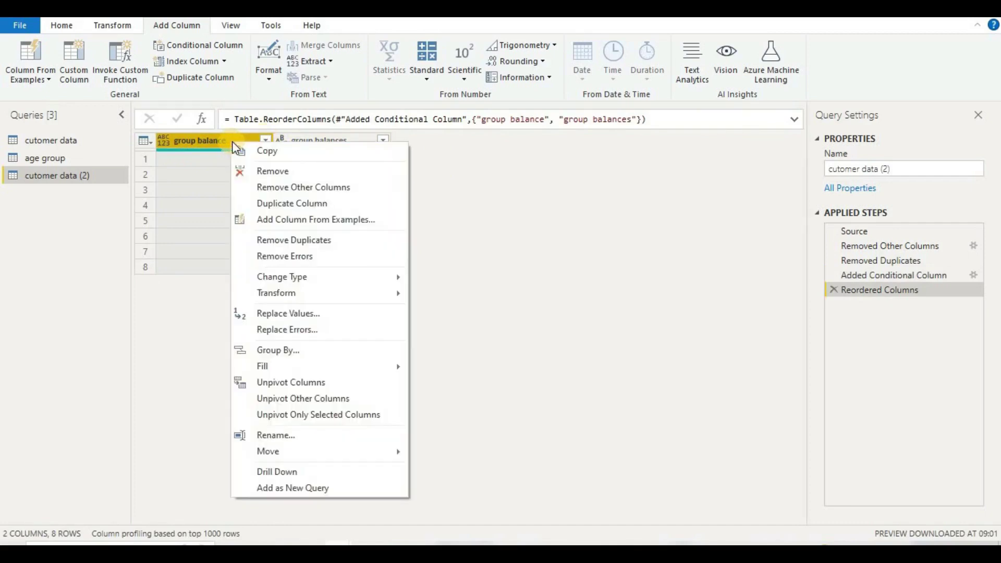
right_click(200, 159)
click(163, 142)
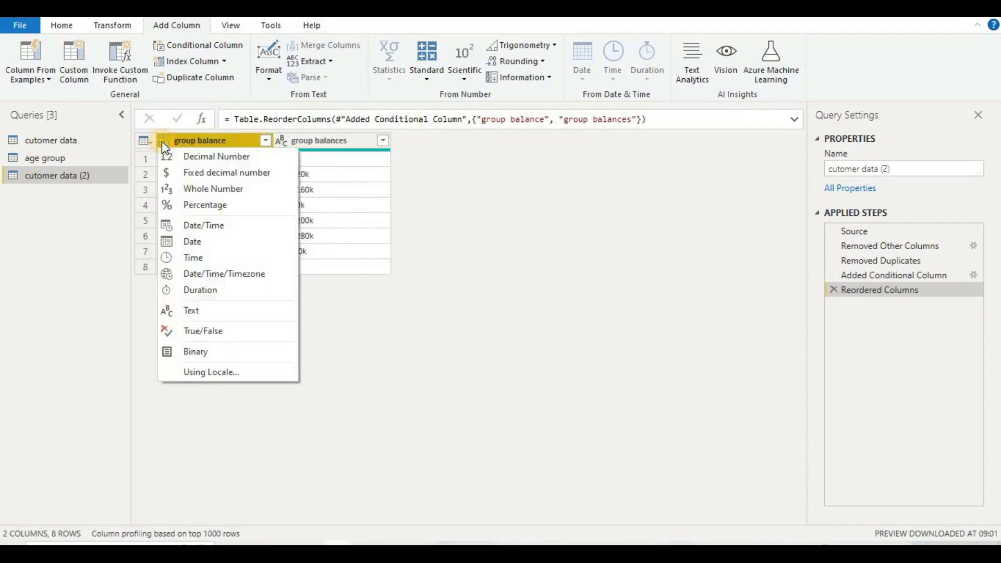
click(149, 142)
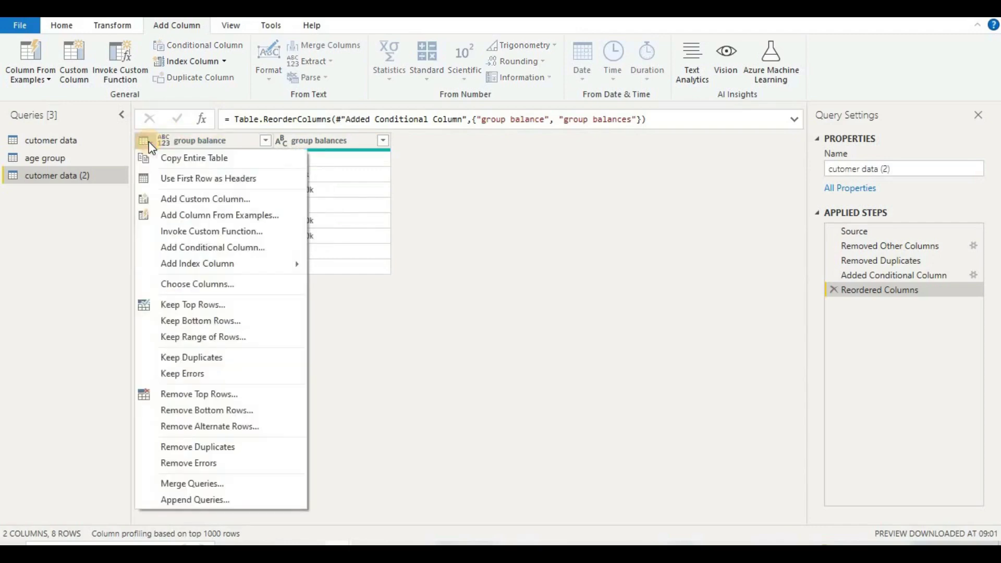
click(183, 139)
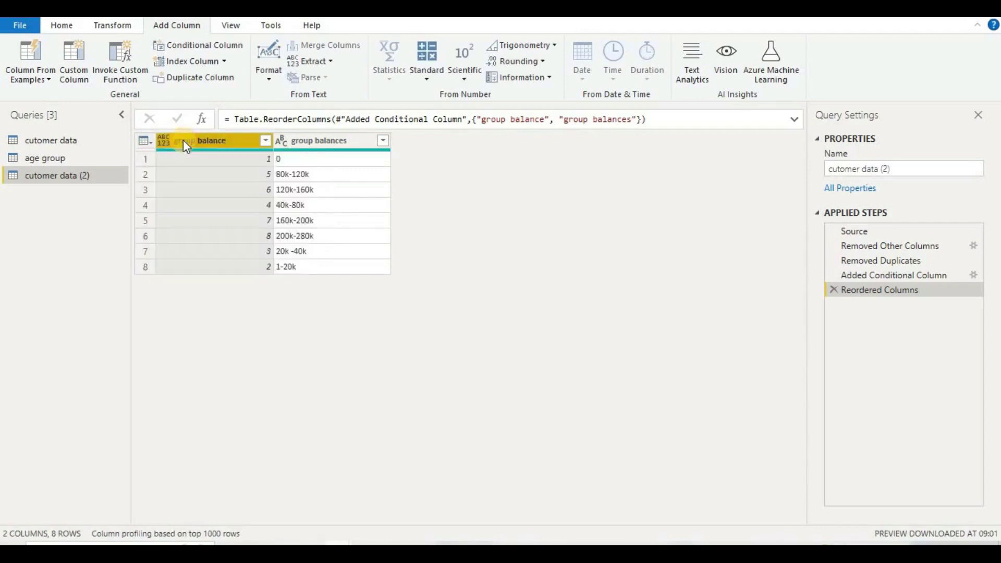
click(266, 141)
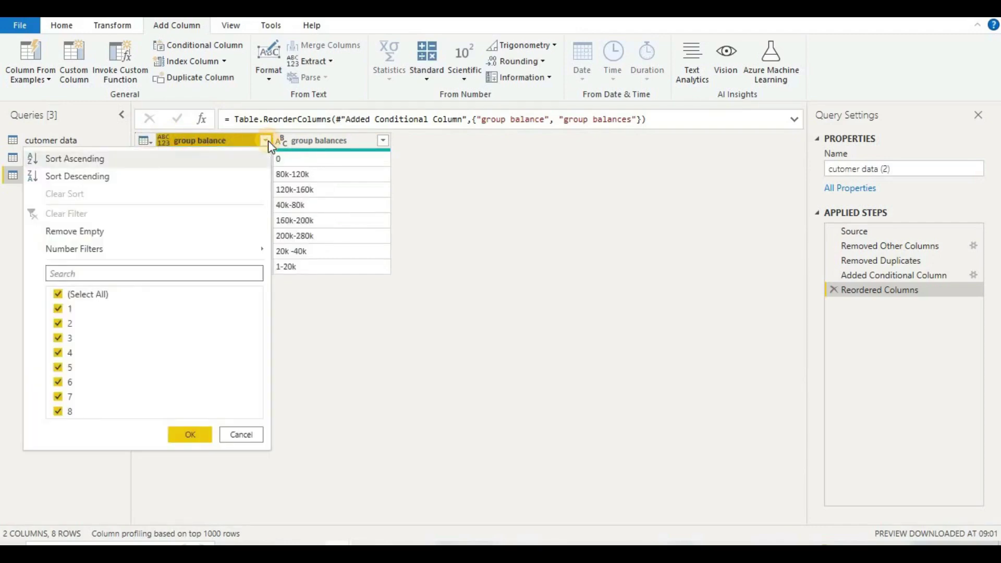
click(124, 159)
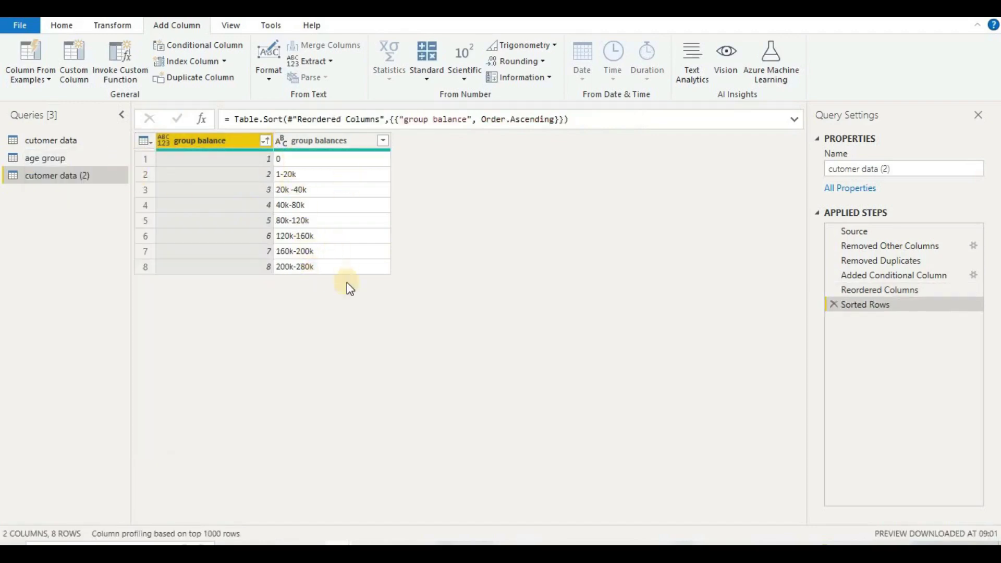
Step: Rename the cutomer data (2) query as group balance
right_click(71, 175)
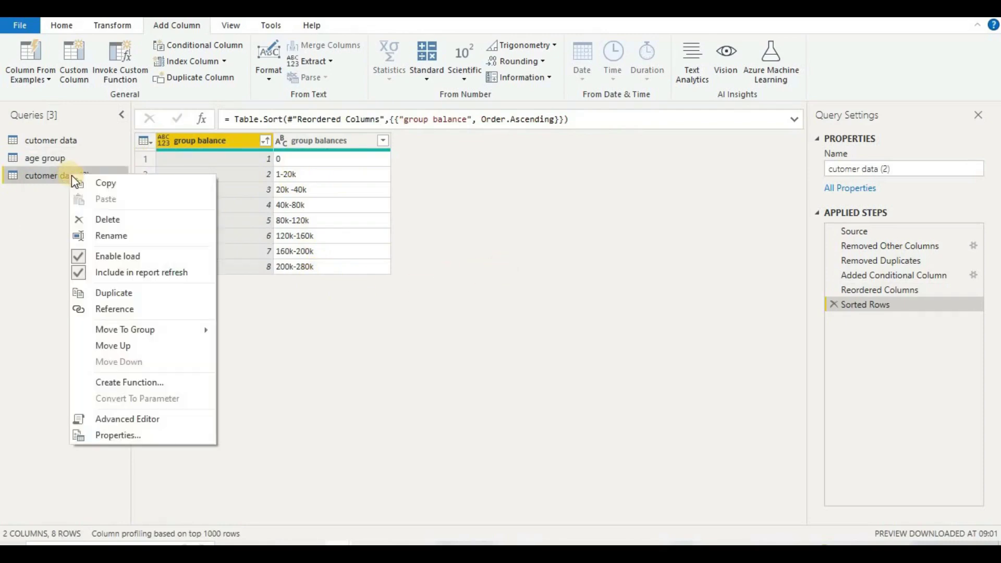
click(119, 240)
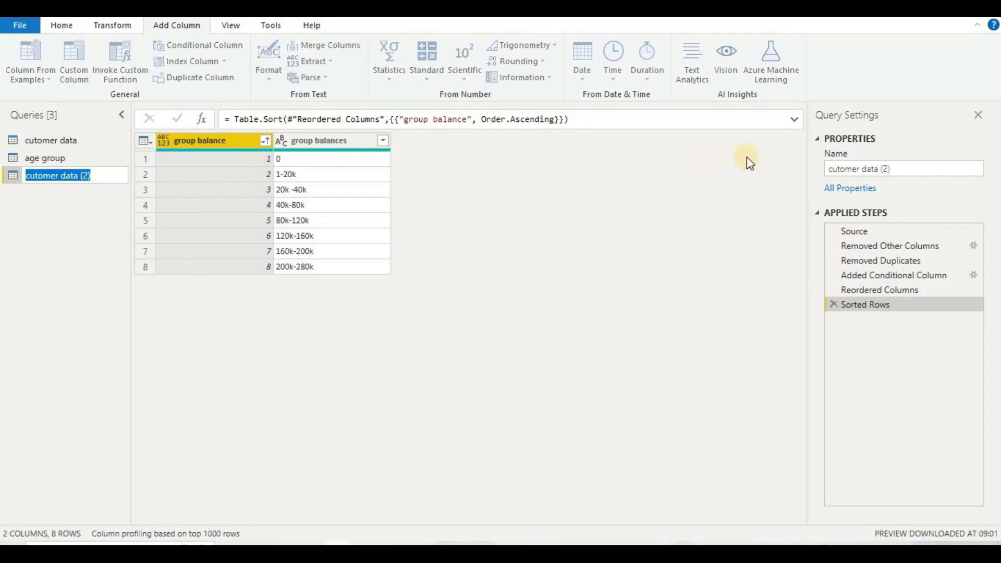
click(894, 168)
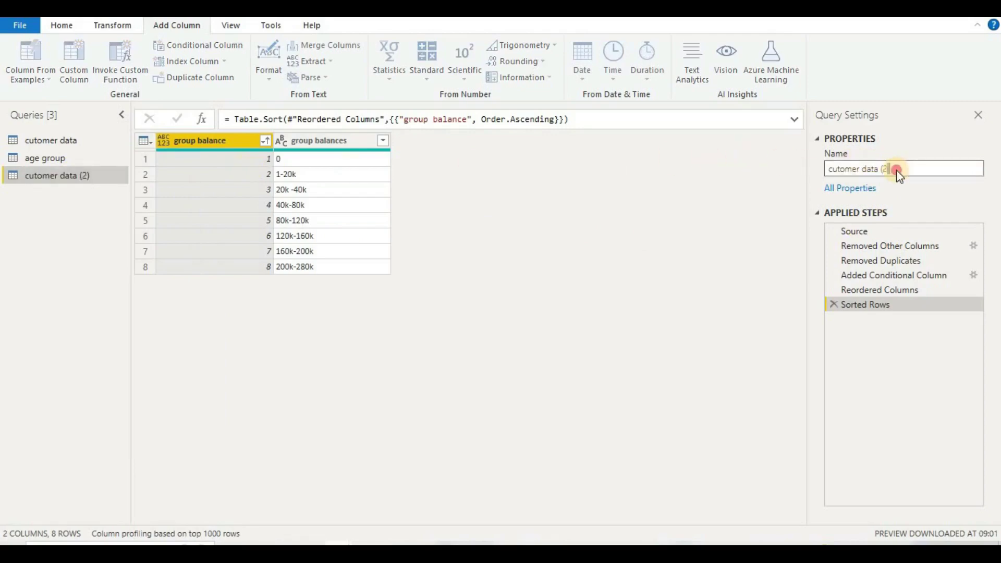
double_click(896, 170)
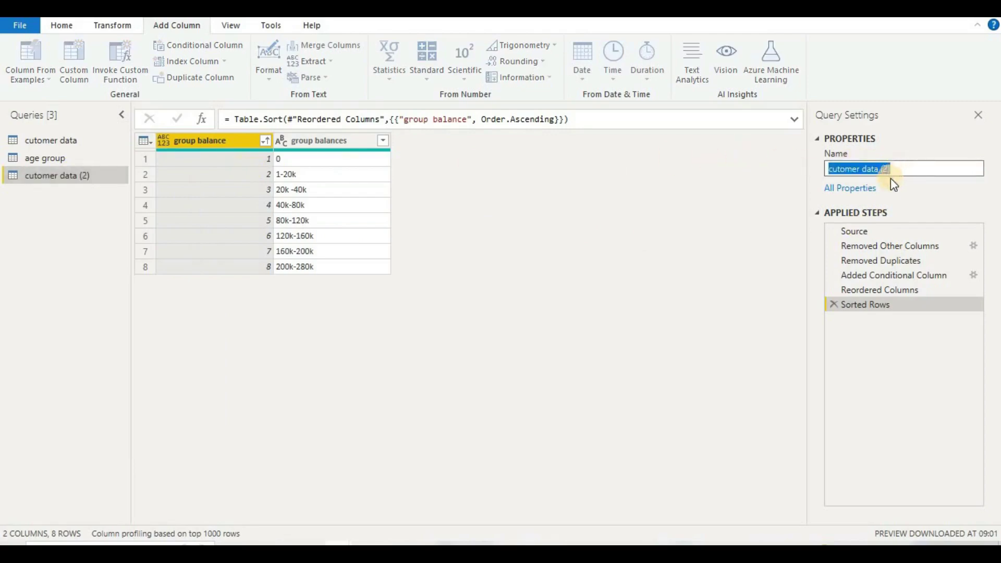
text(group )
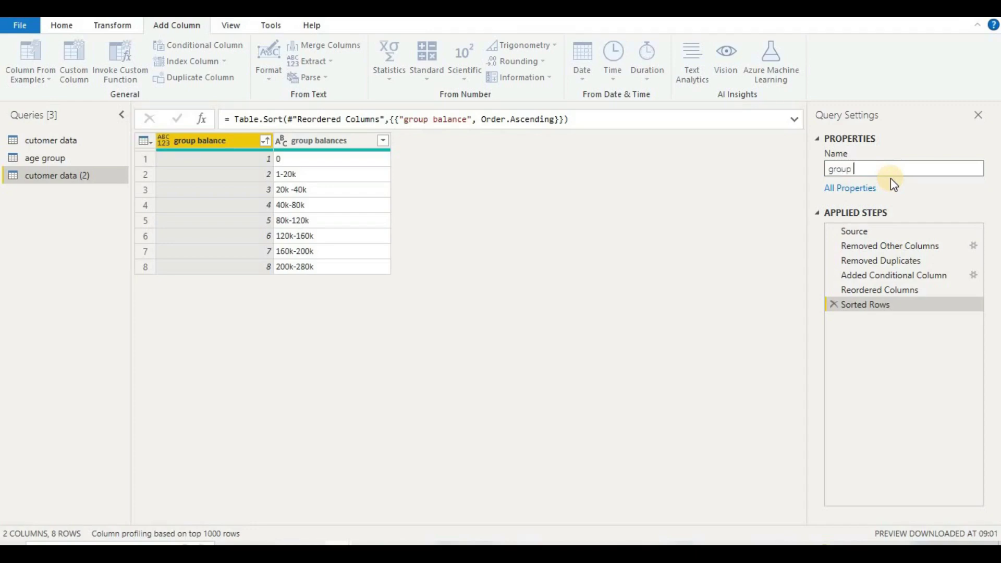
text(bla)
text(ance)
key(Return)
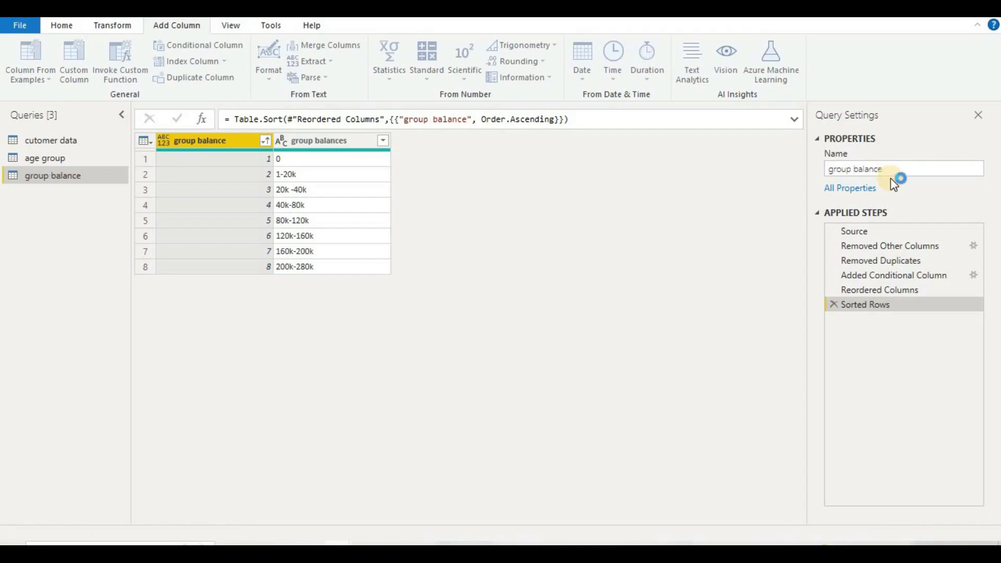
Step: Review the cutomer data query's columns and the conditional column clauses defined in the credit group query
click(79, 143)
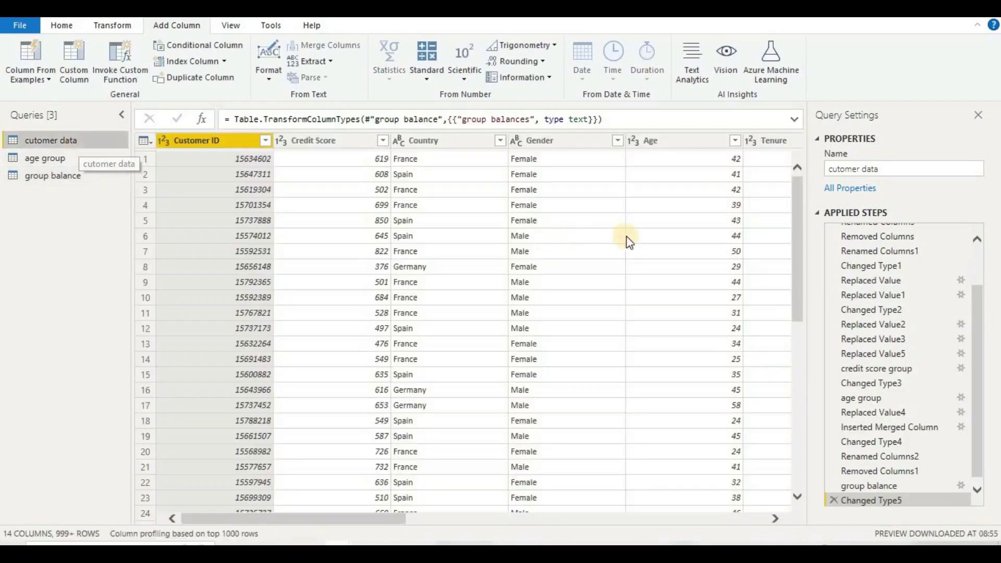
drag(385, 518, 818, 514)
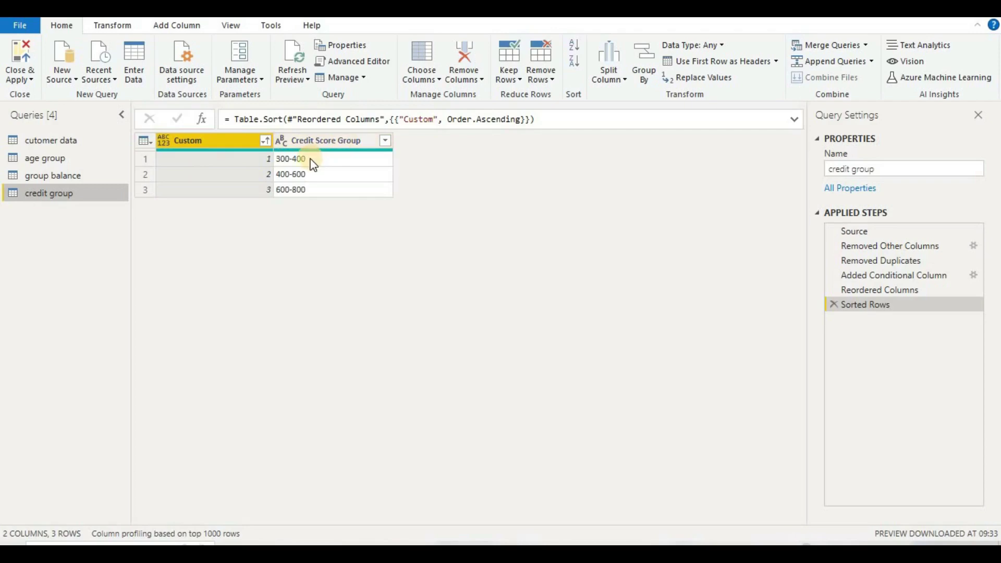
click(889, 277)
right_click(889, 276)
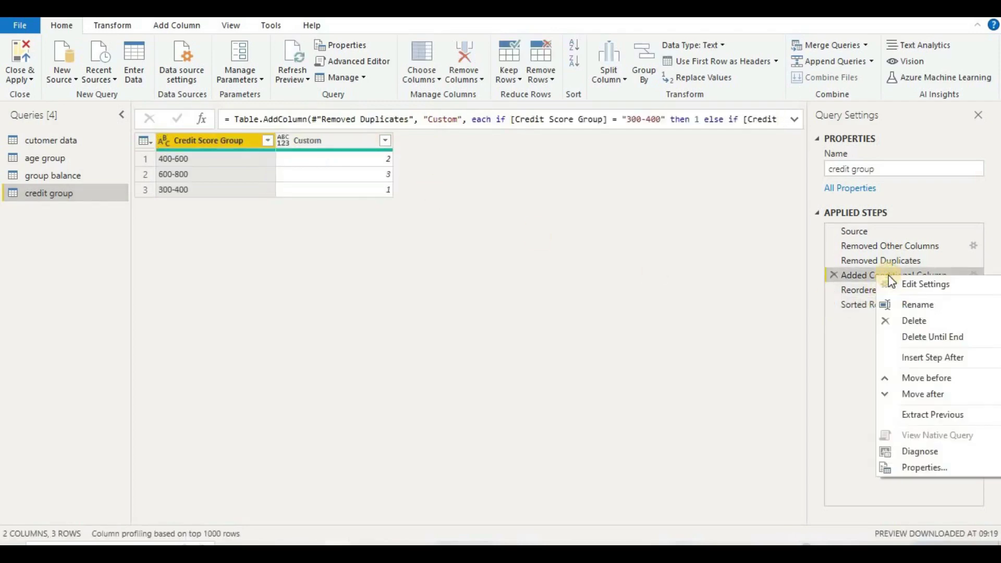
click(905, 284)
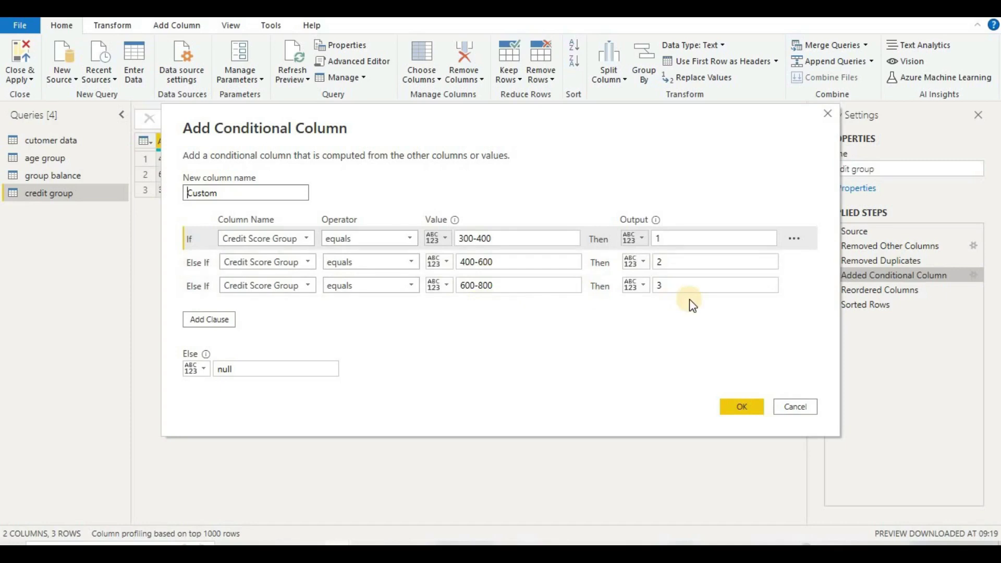
click(746, 411)
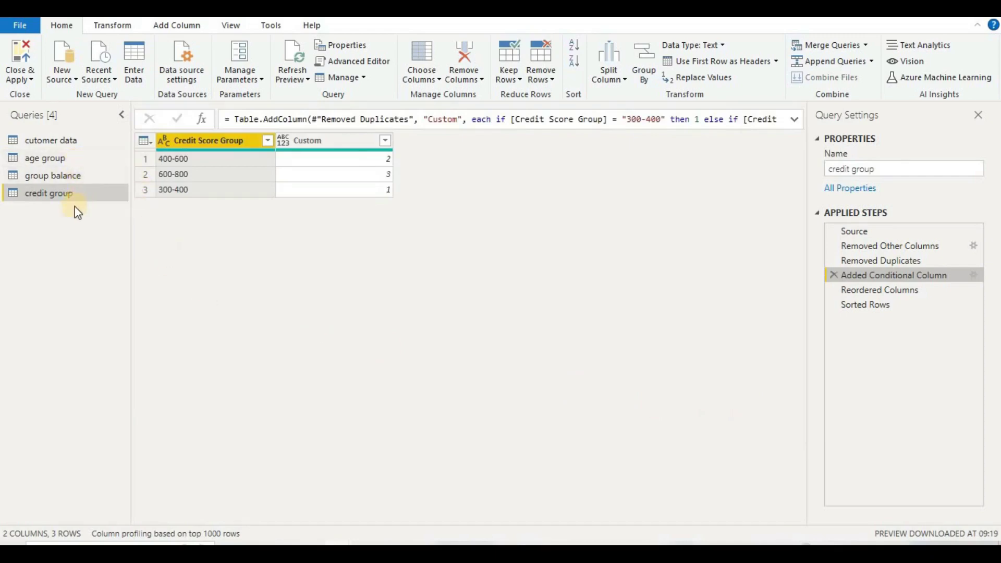
Step: Apply the query changes, close the Power Query Editor, and show the data model with its table relationships
click(21, 78)
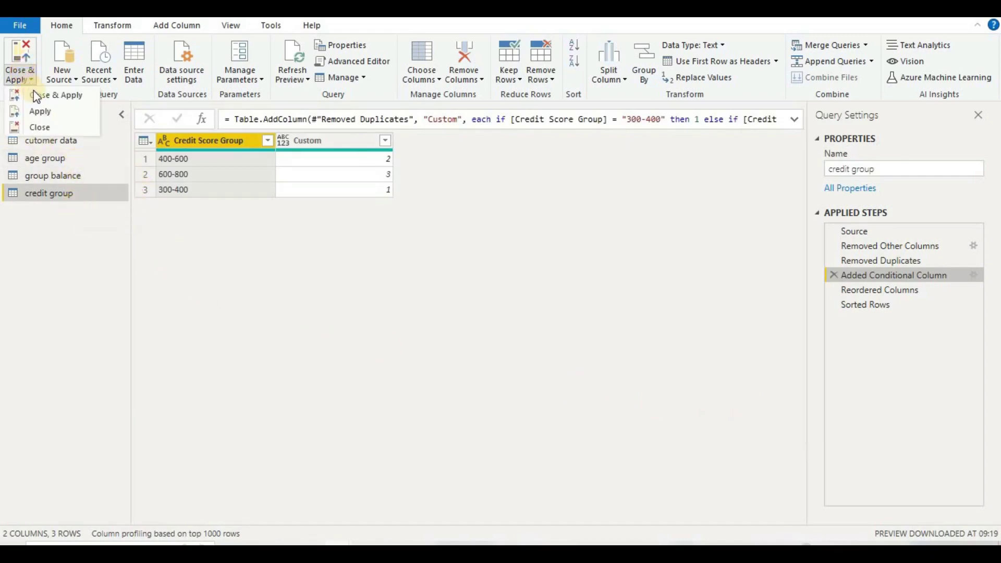
click(301, 191)
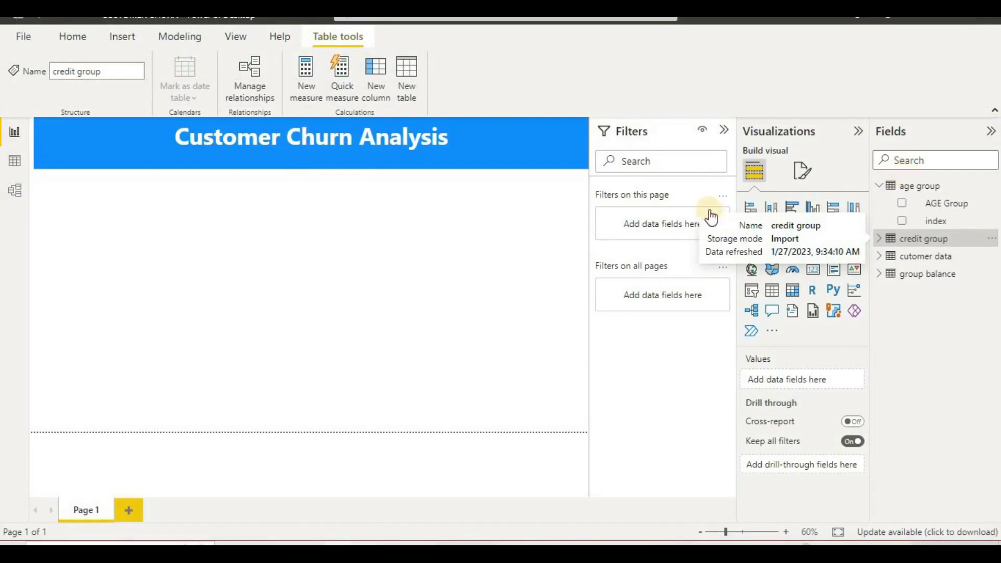
click(15, 191)
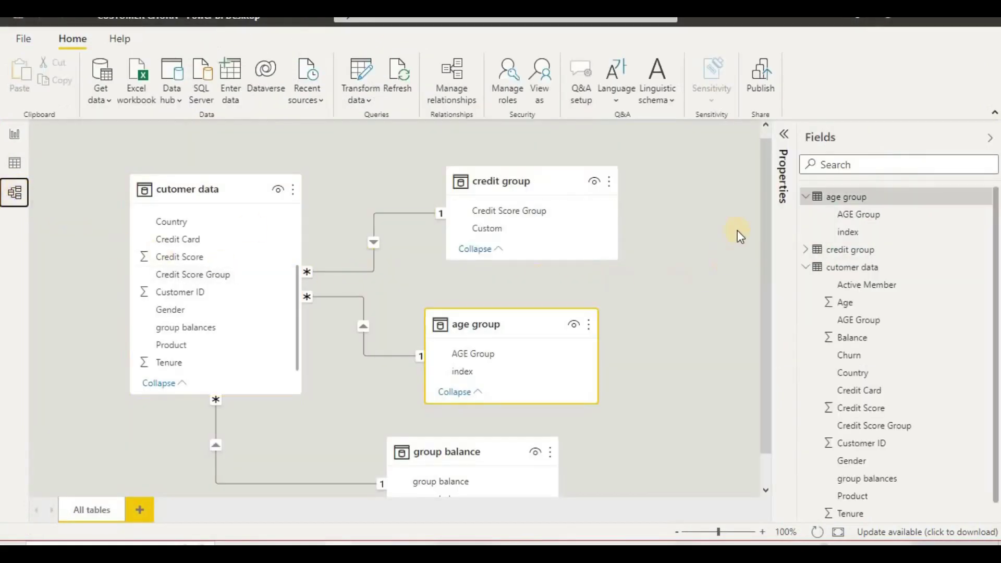
Step: Arrange the credit group, age group and group balance tables in a column farther to the right of the cutomer data table
drag(767, 161, 762, 262)
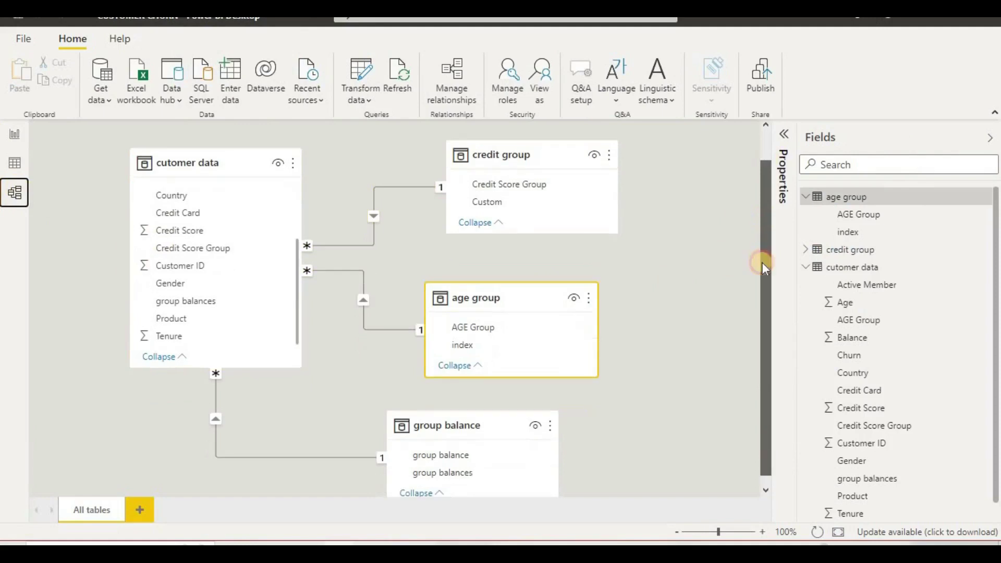
click(535, 208)
drag(514, 139, 615, 141)
drag(521, 284, 637, 262)
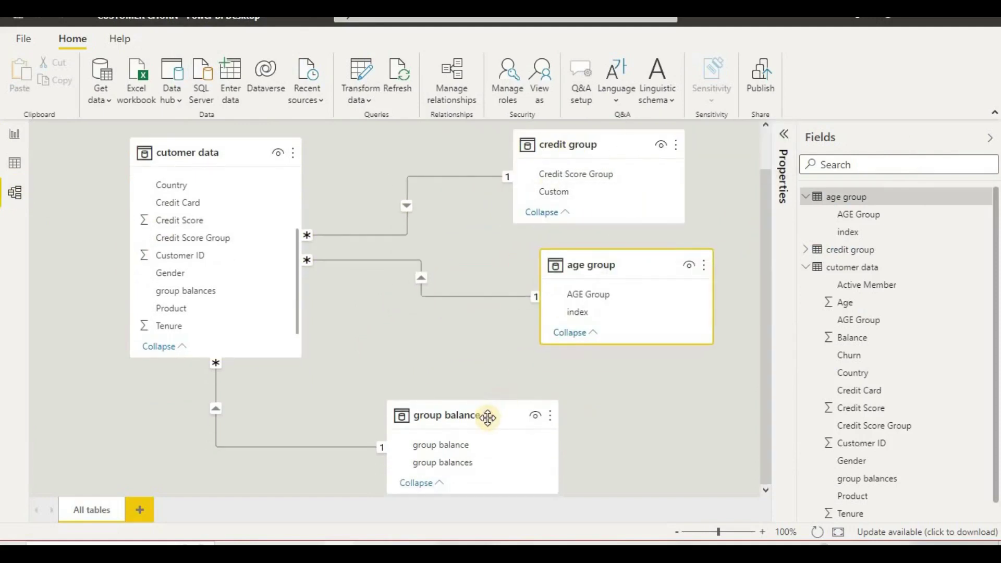
drag(487, 417, 633, 427)
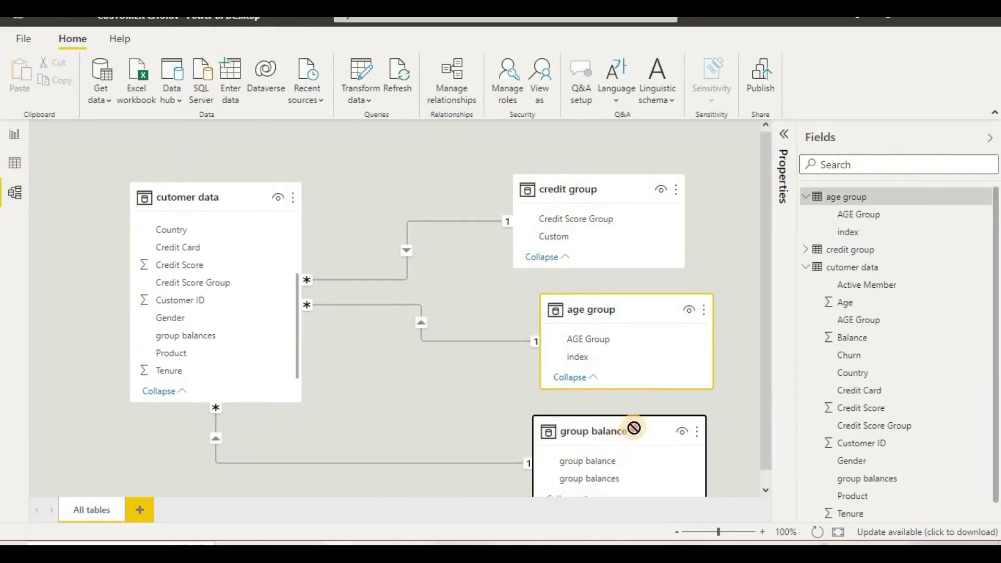
click(347, 282)
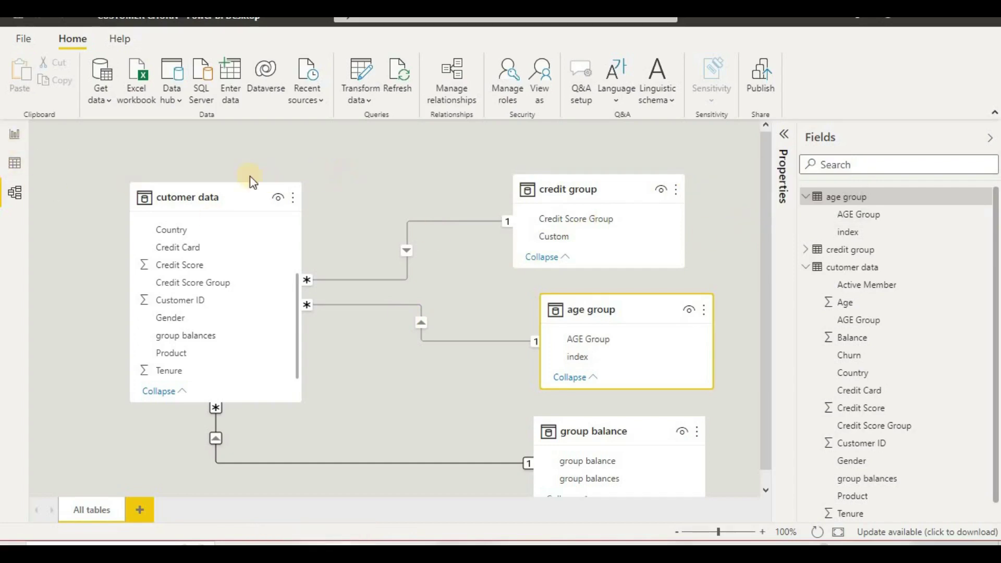
Step: Examine the cutomer data table's field list in the report and its records in data view, including the Customer ID column
click(14, 136)
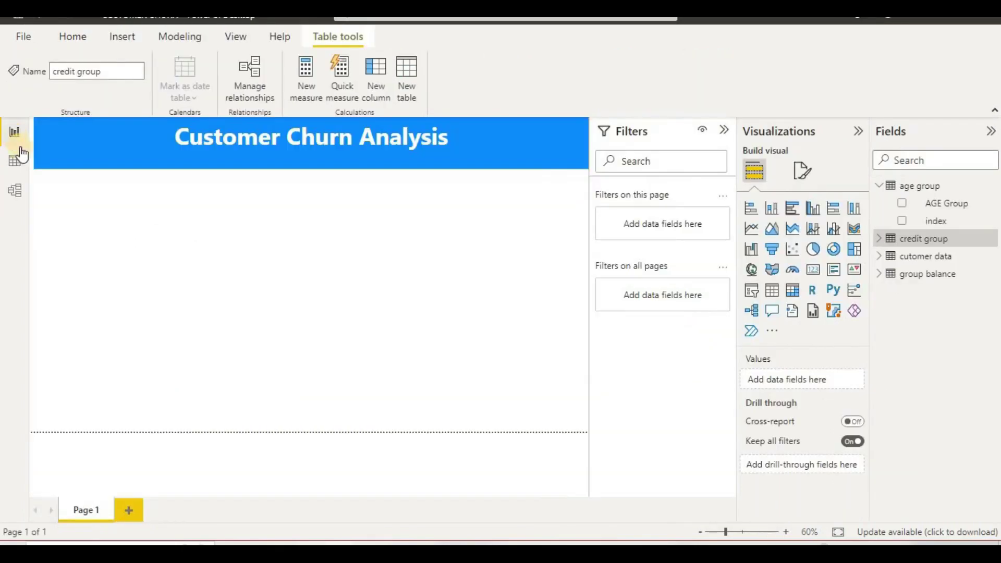
click(883, 186)
click(886, 222)
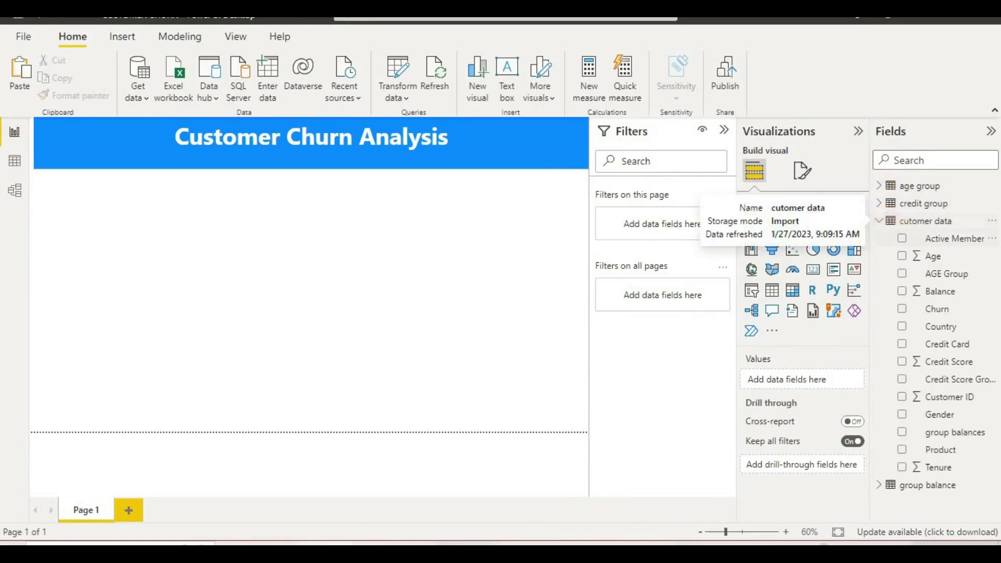
click(15, 162)
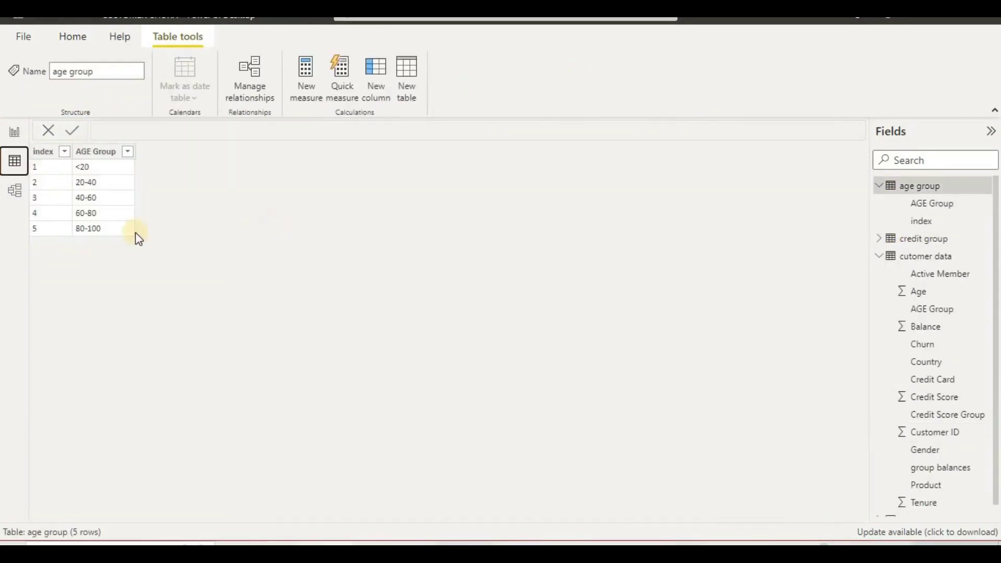
click(923, 257)
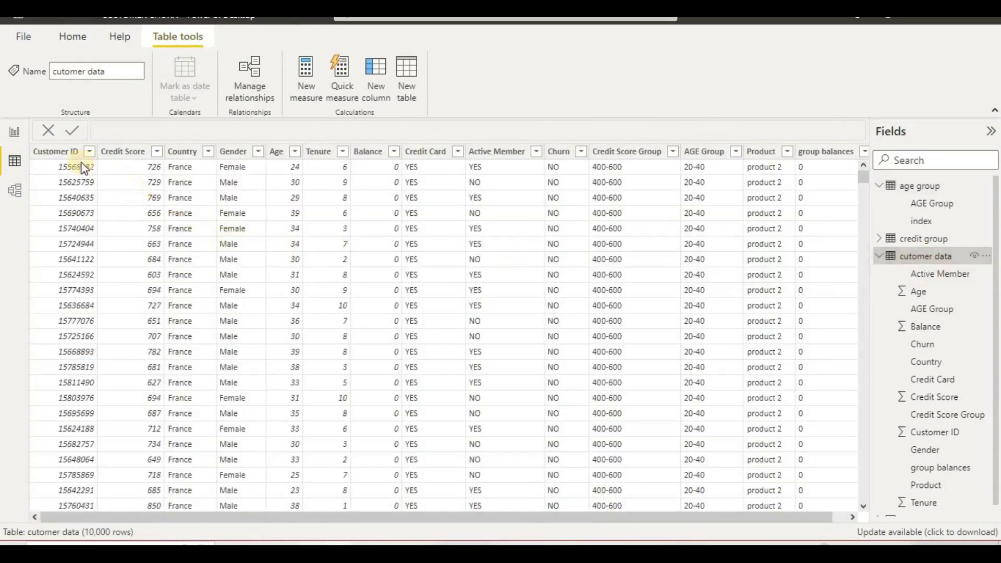
click(55, 151)
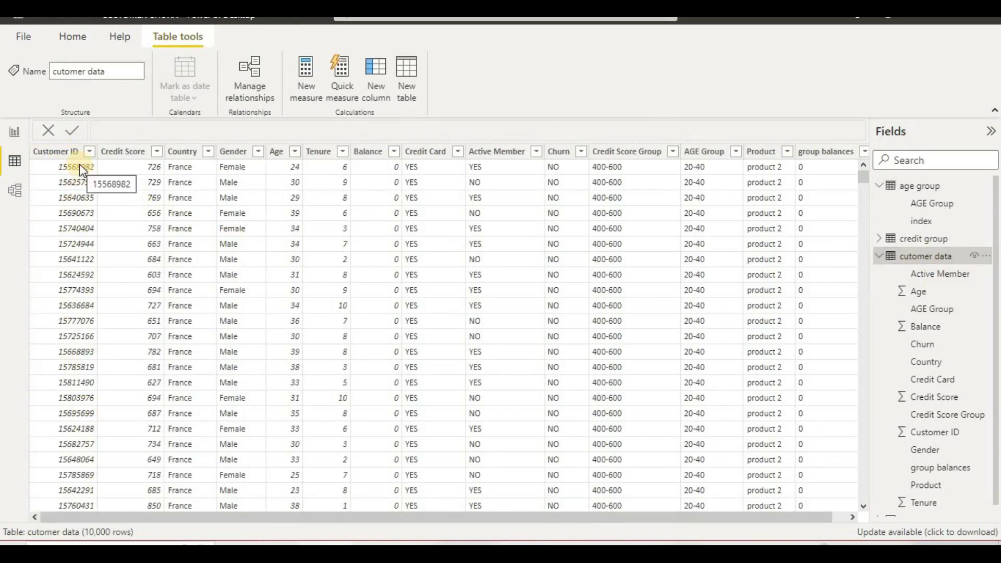
Step: Examine the cutomer data table's columns and records, including the filter values available for the Churn column
drag(130, 517, 360, 529)
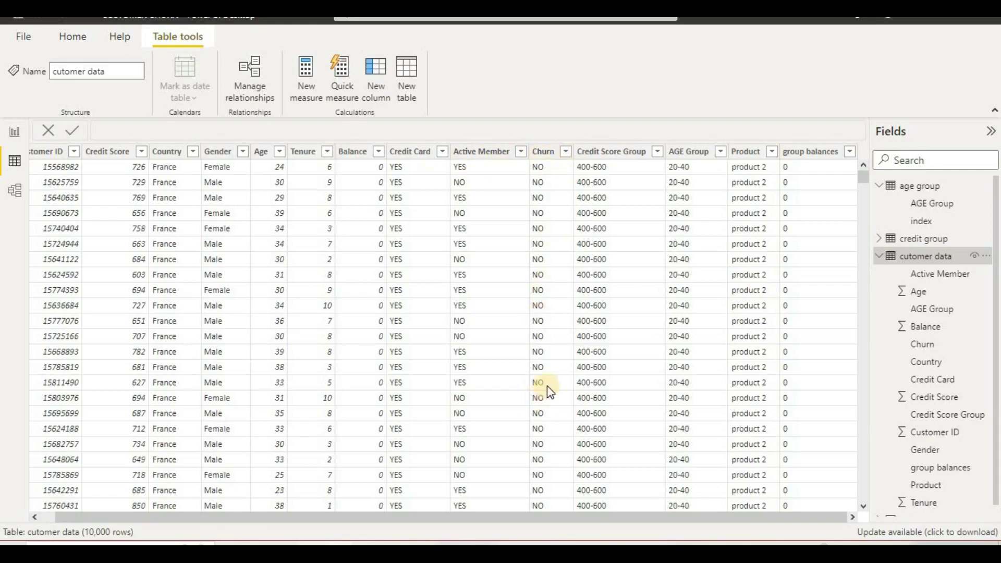
scroll(546, 385, down, 7)
scroll(547, 385, up, 7)
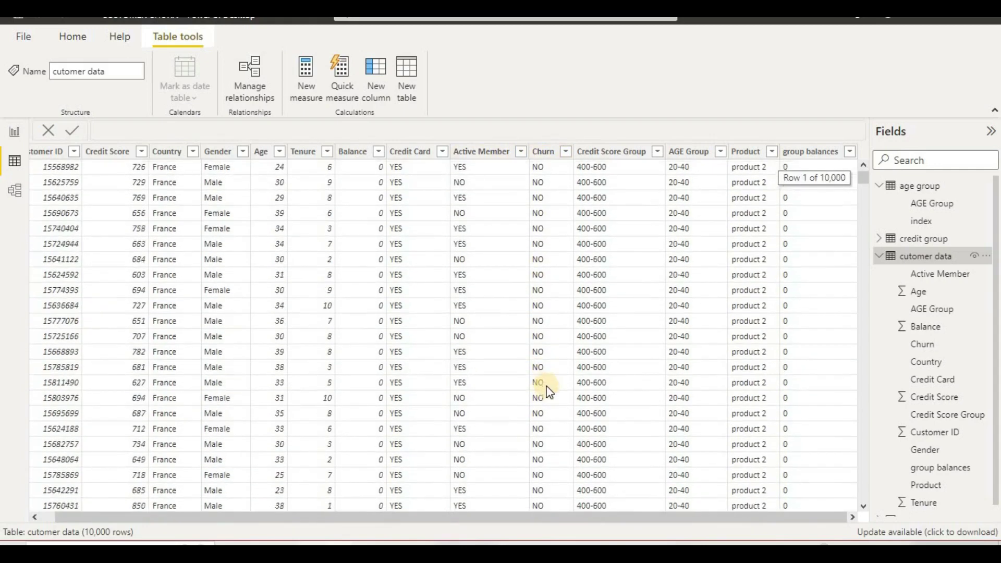
click(566, 152)
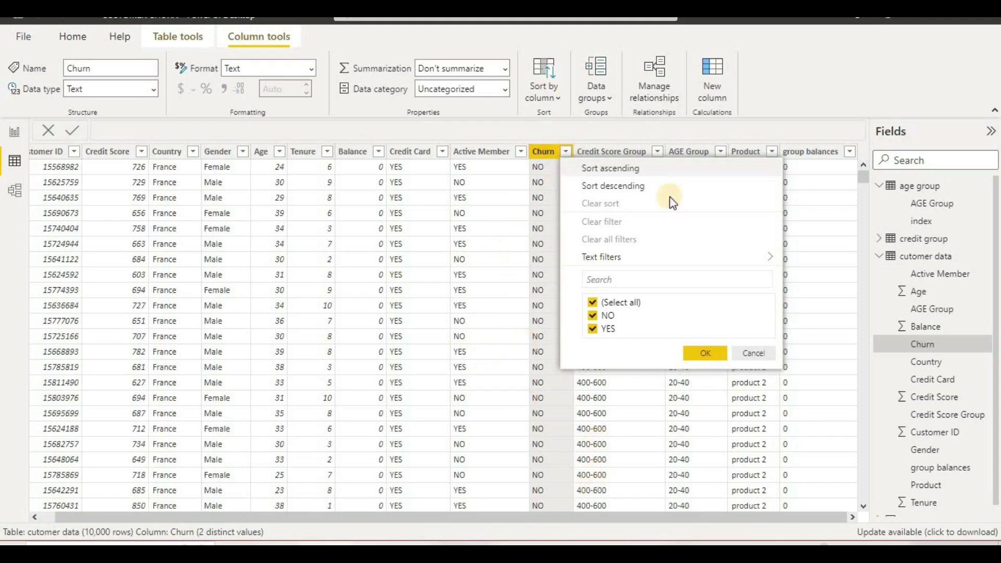
click(846, 209)
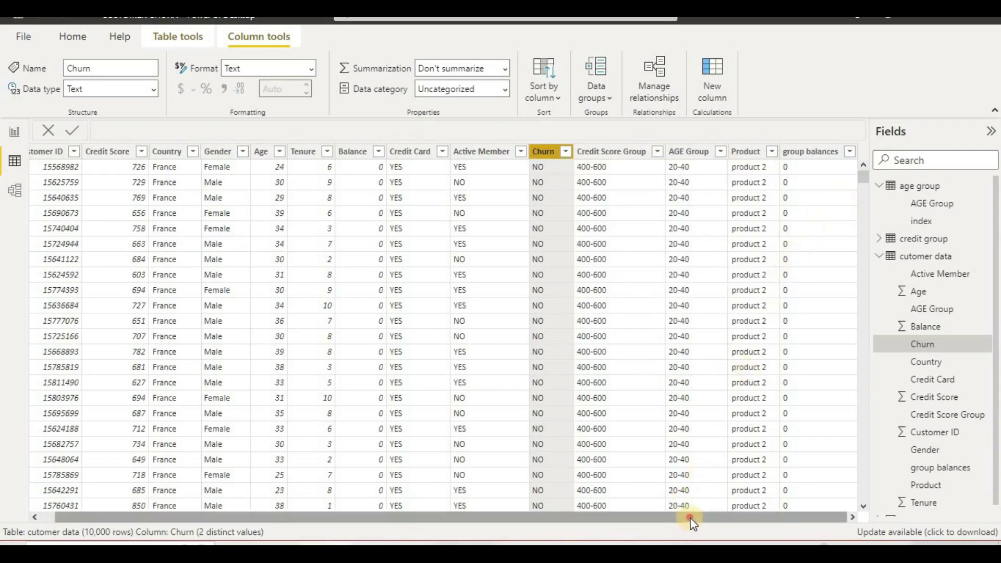
click(741, 518)
drag(743, 518, 305, 518)
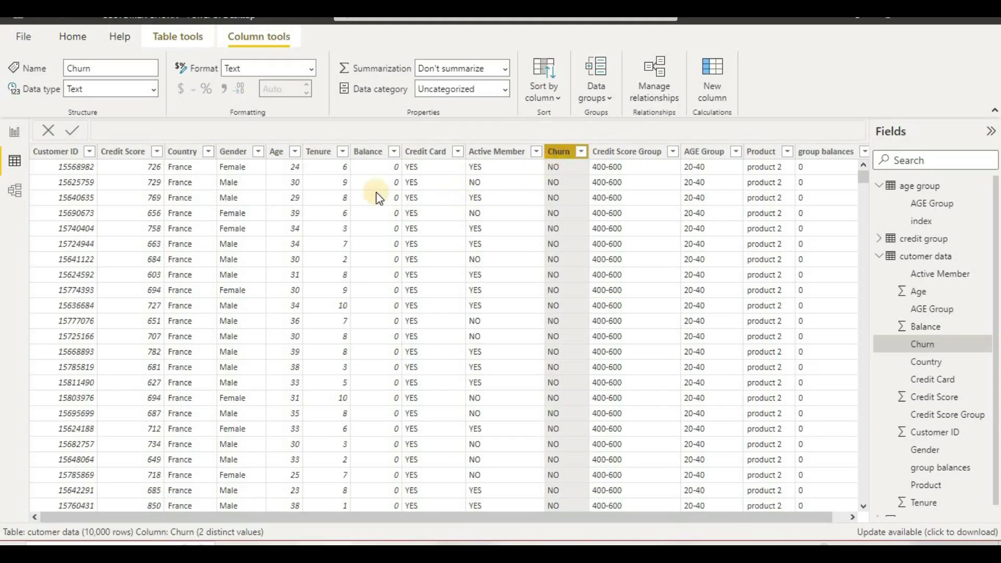
Step: Return to the report and start a new measure named Customer that uses the CALCULATE function
click(15, 133)
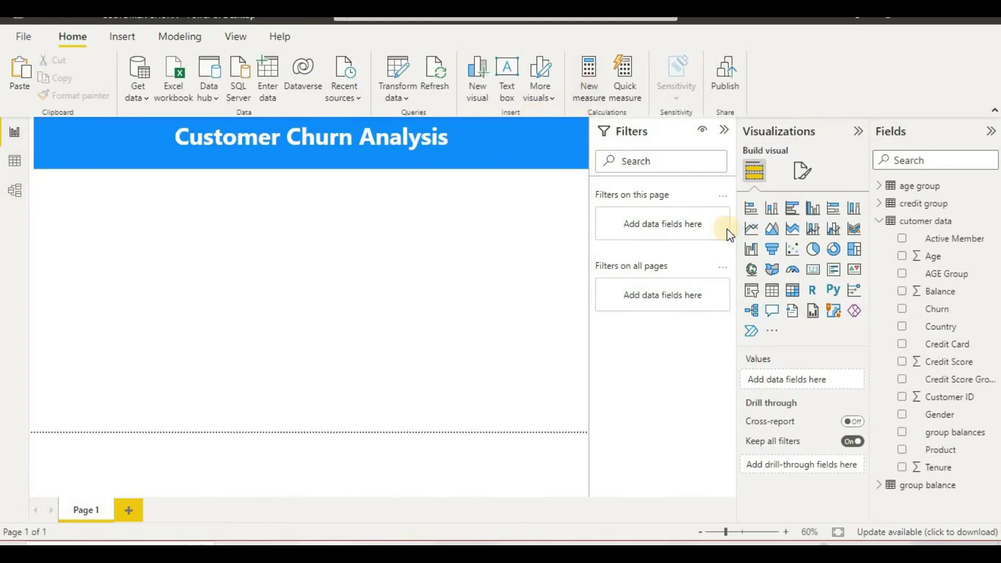
key(alt+h)
key(n)
key(m)
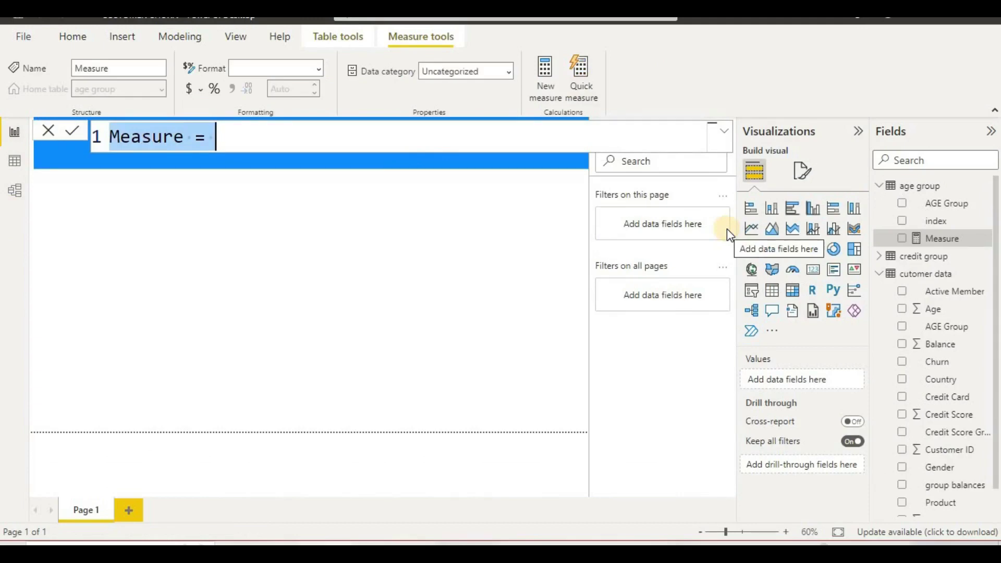
key(BackSpace)
text(Cu)
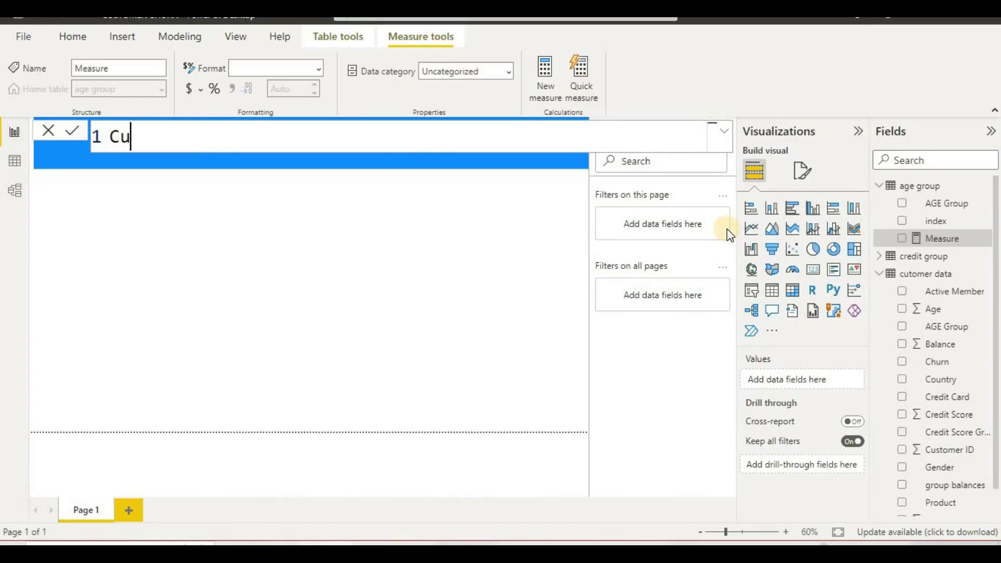
text(t)
key(BackSpace)
text(stomer)
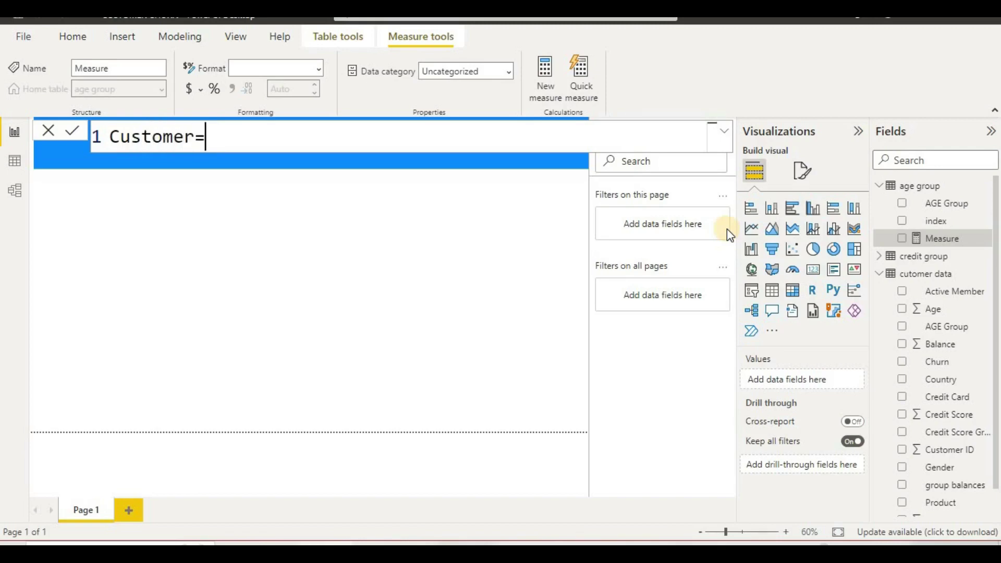
text(=cal)
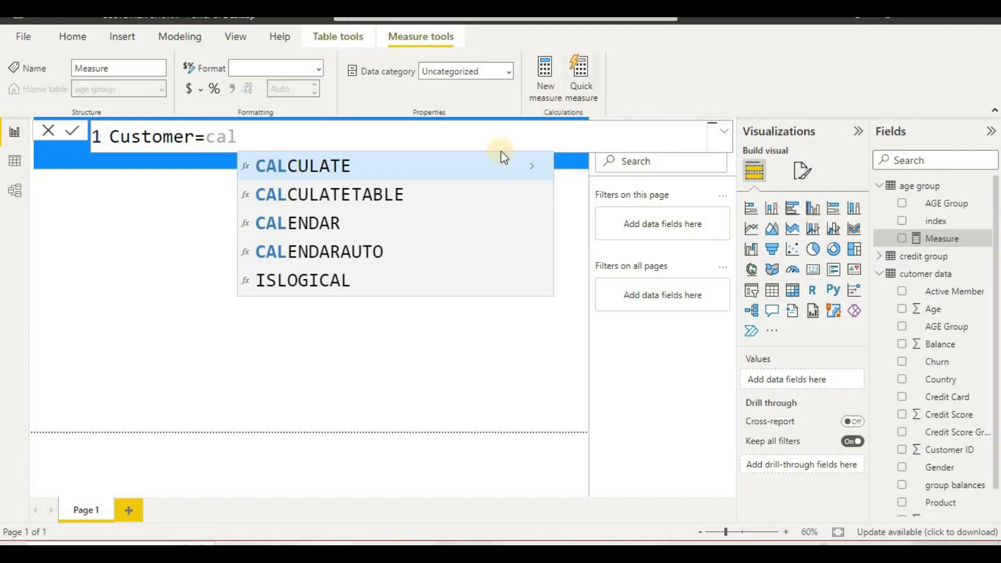
click(487, 160)
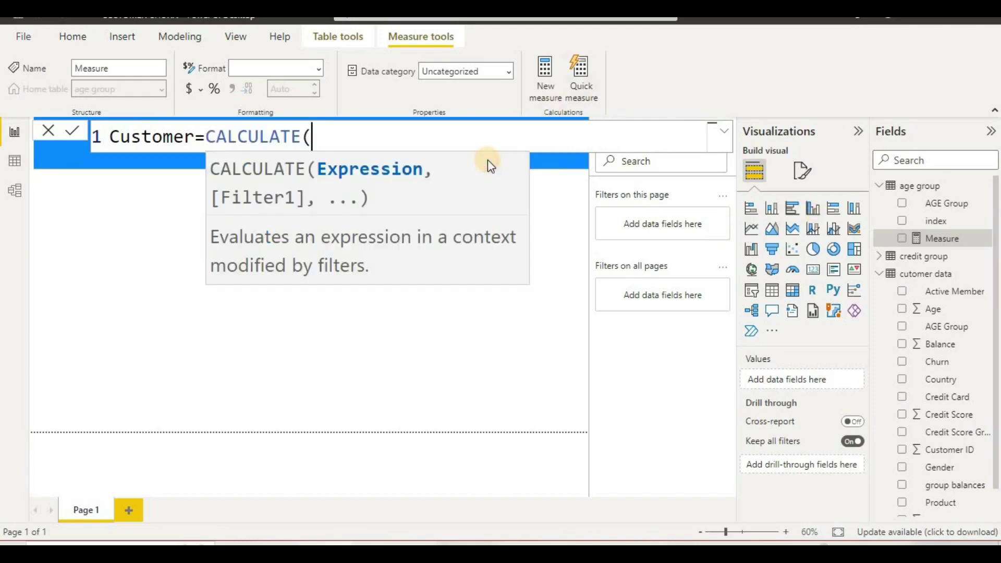
Step: Complete the Customer measure's formula with COUNT('cutomer data'[Customer ID]) and commit it
text(c)
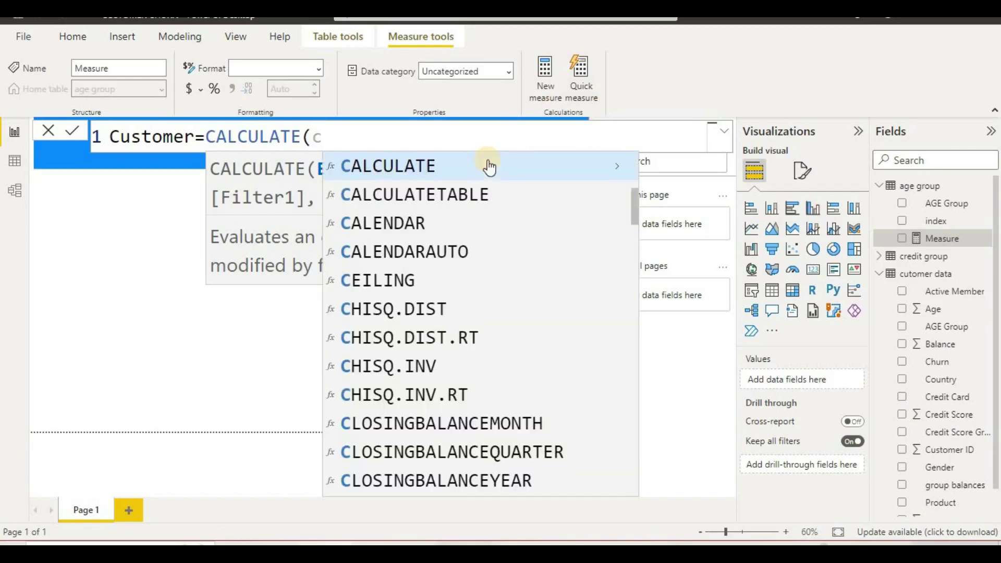
text(o)
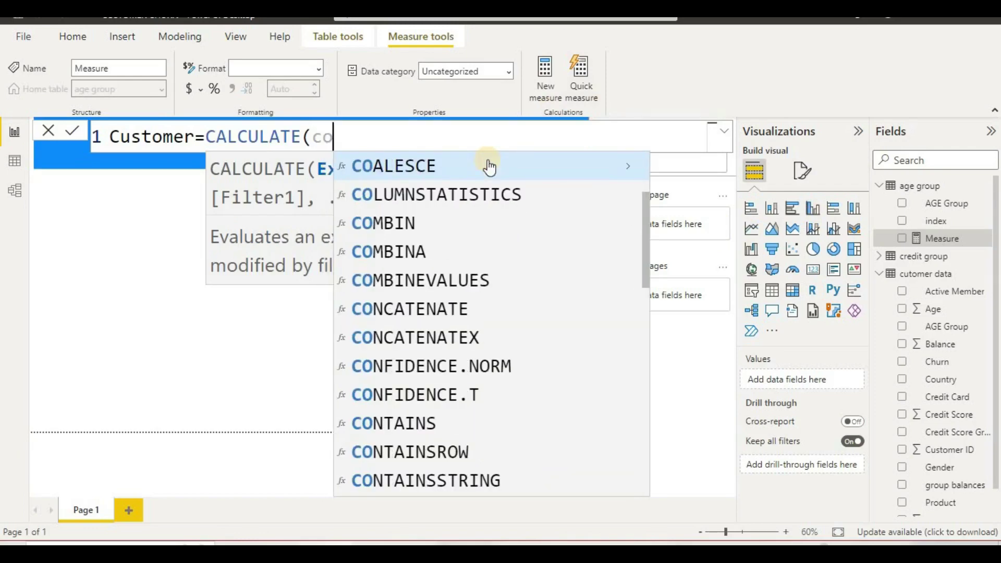
text(u)
click(489, 166)
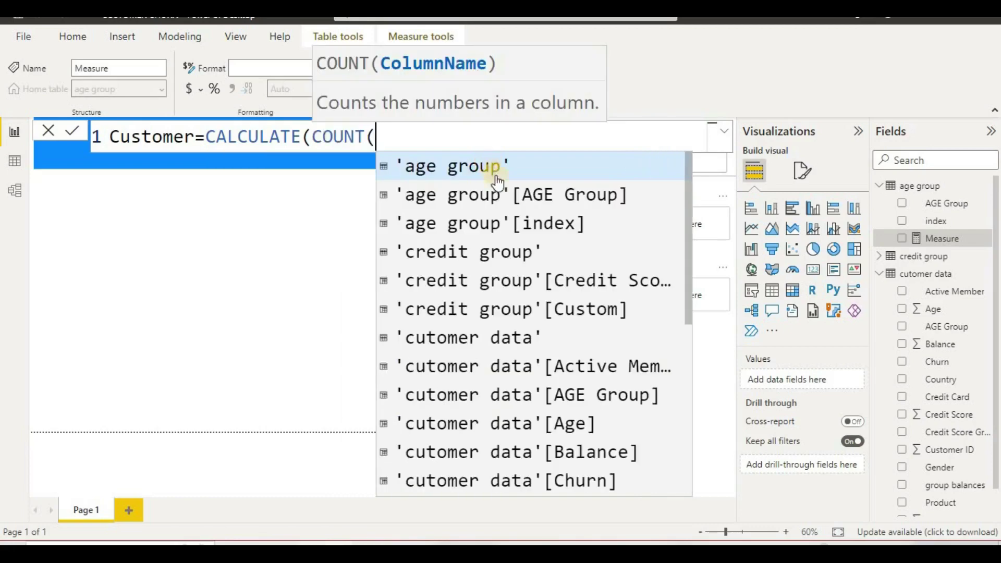
scroll(609, 259, down, 1)
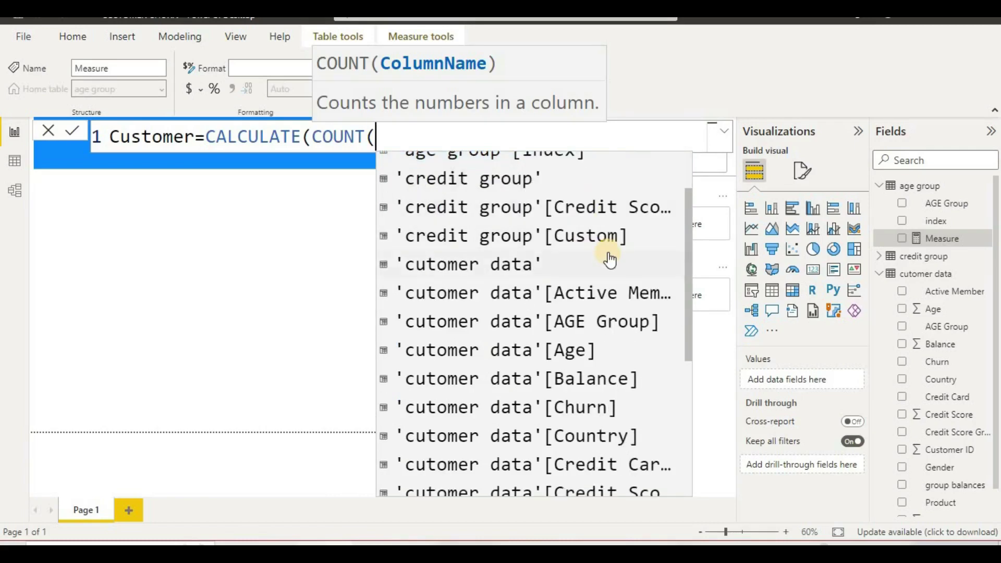
scroll(609, 259, down, 4)
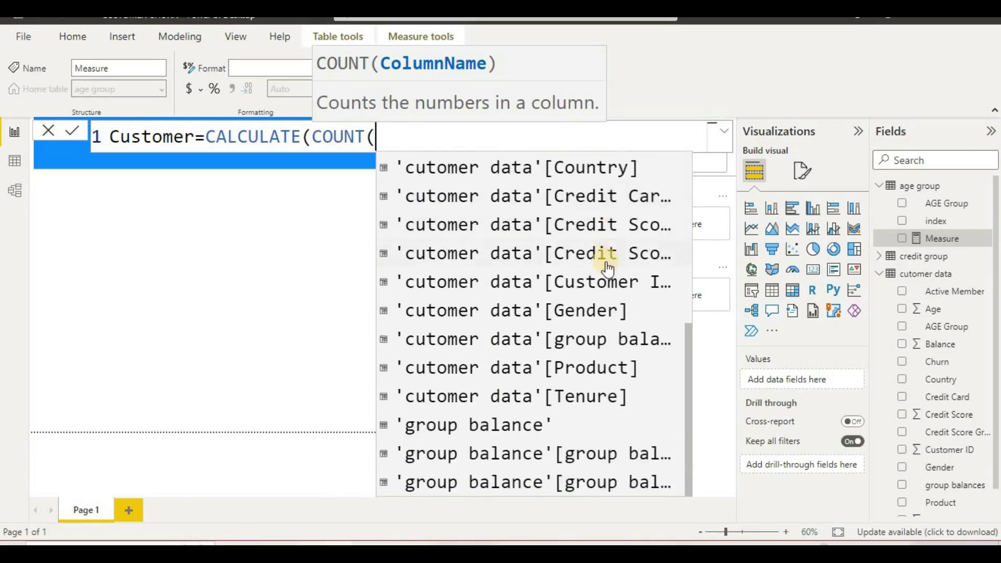
scroll(608, 270, up, 5)
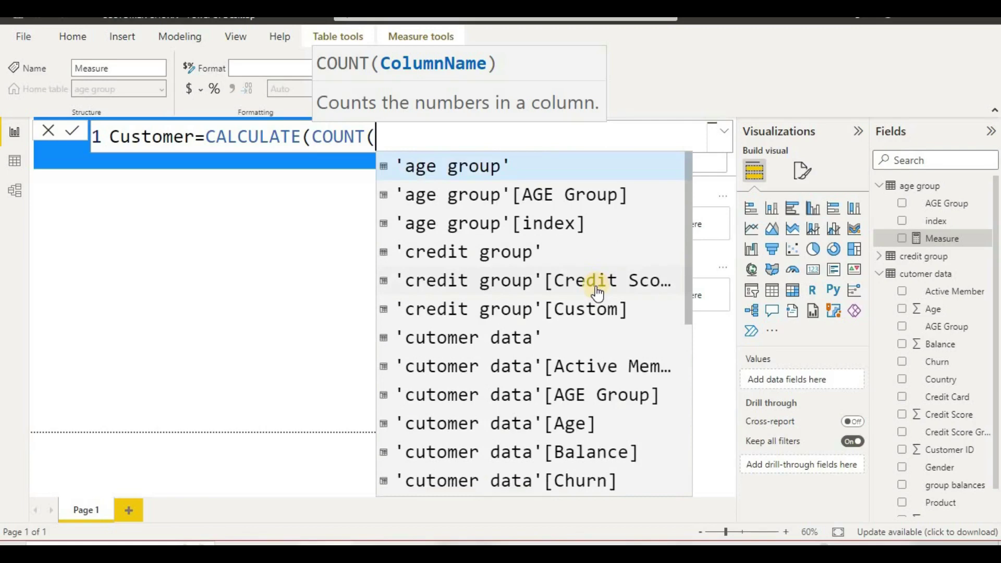
text(cu)
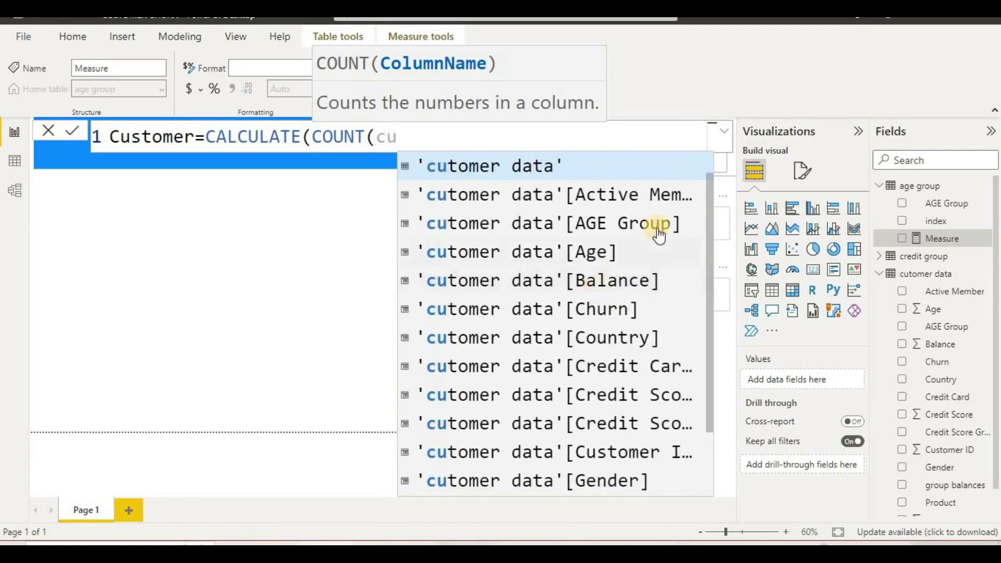
scroll(660, 235, down, 1)
scroll(660, 234, down, 1)
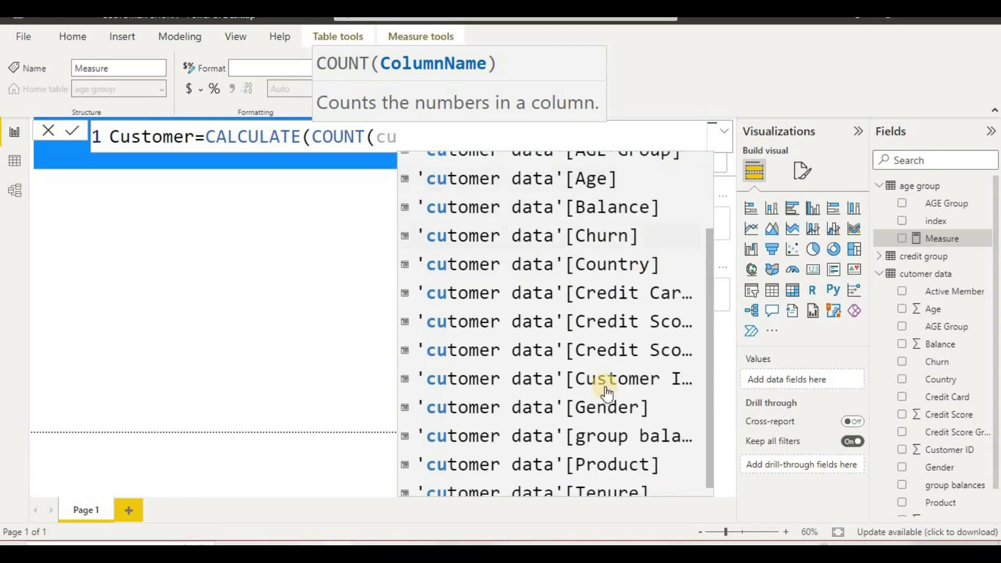
click(608, 386)
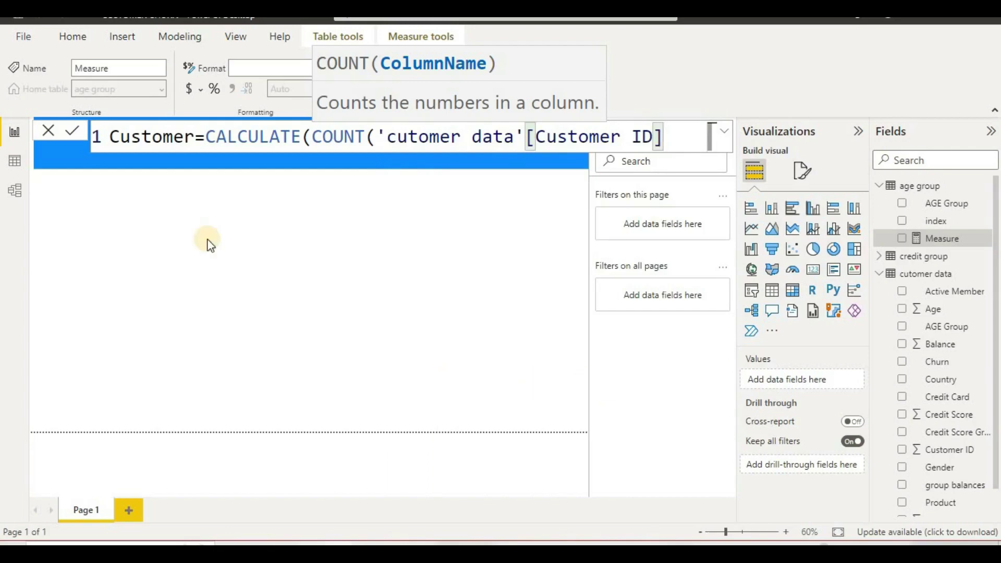
click(75, 131)
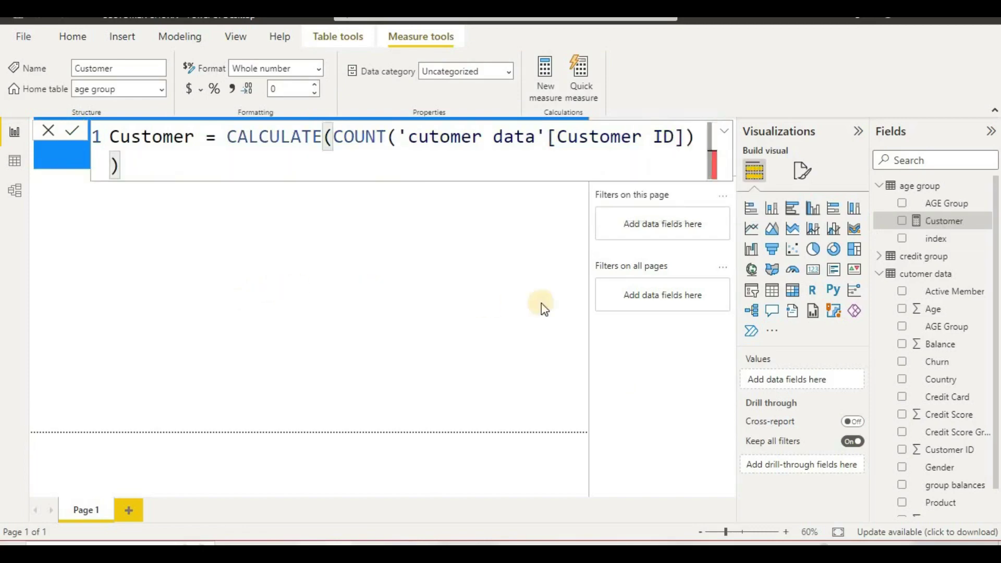
Step: Add a card visual showing the Customer measure and narrow it to a small box below the report title's left end
click(815, 277)
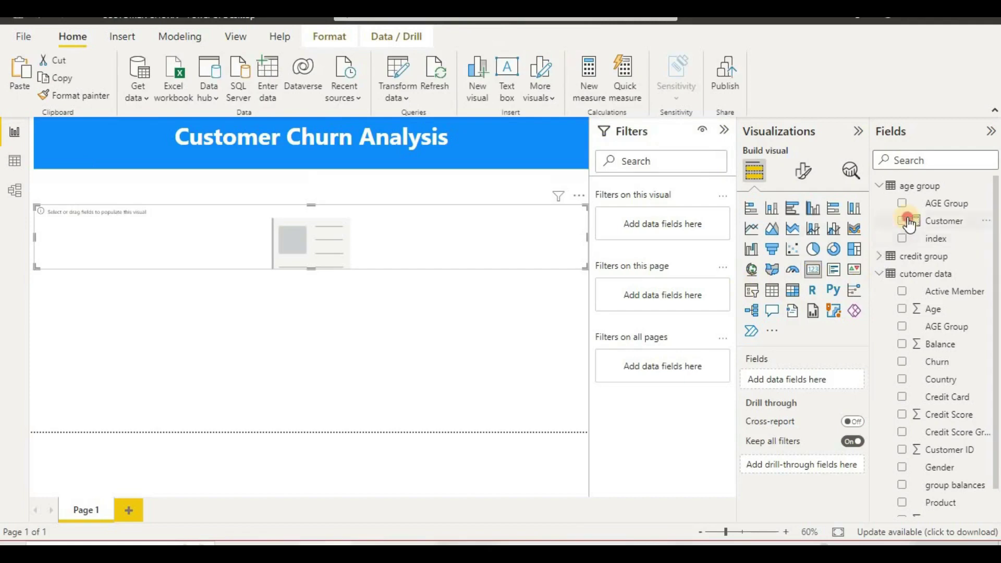
drag(905, 219, 771, 379)
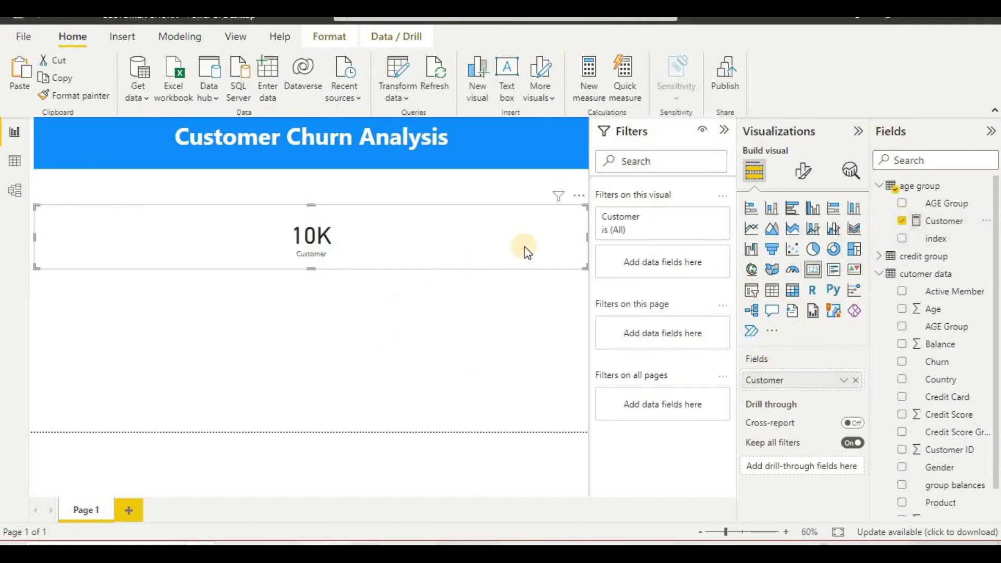
drag(314, 242, 136, 240)
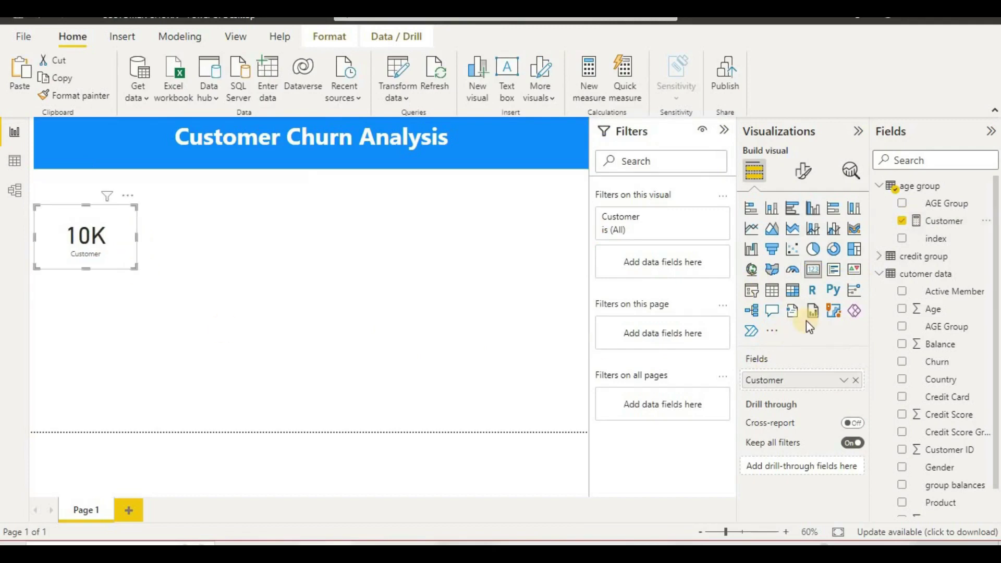
Step: Open the display units choices for the Customer card's callout value
click(804, 171)
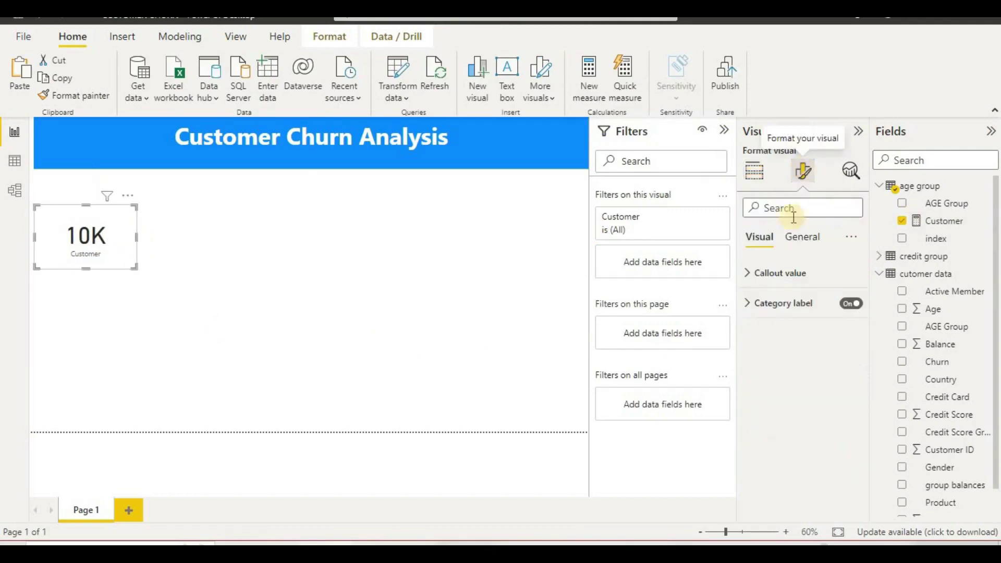
click(798, 272)
click(799, 416)
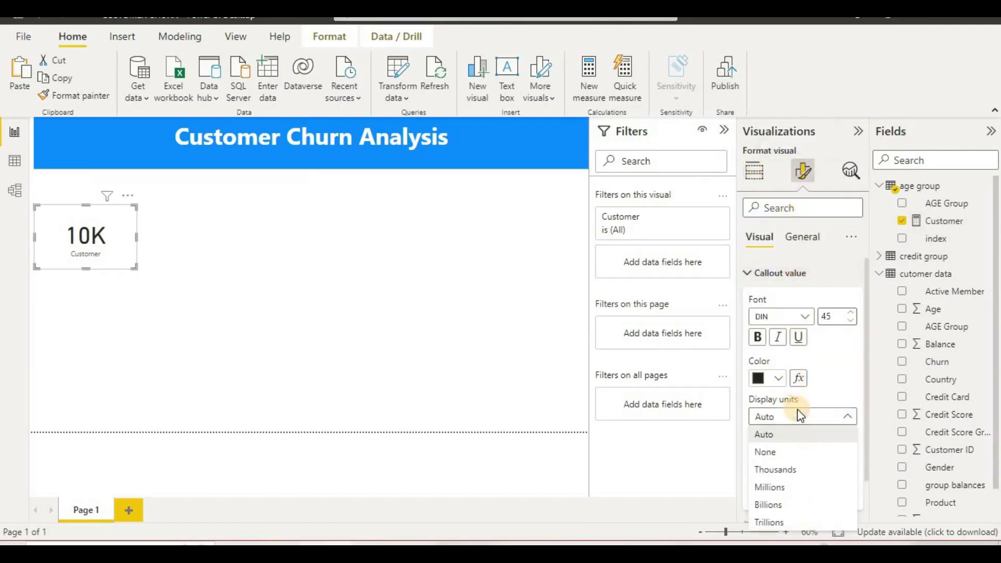
Step: Set the Customer card's callout value display units to None and make the value bold
click(829, 319)
click(757, 337)
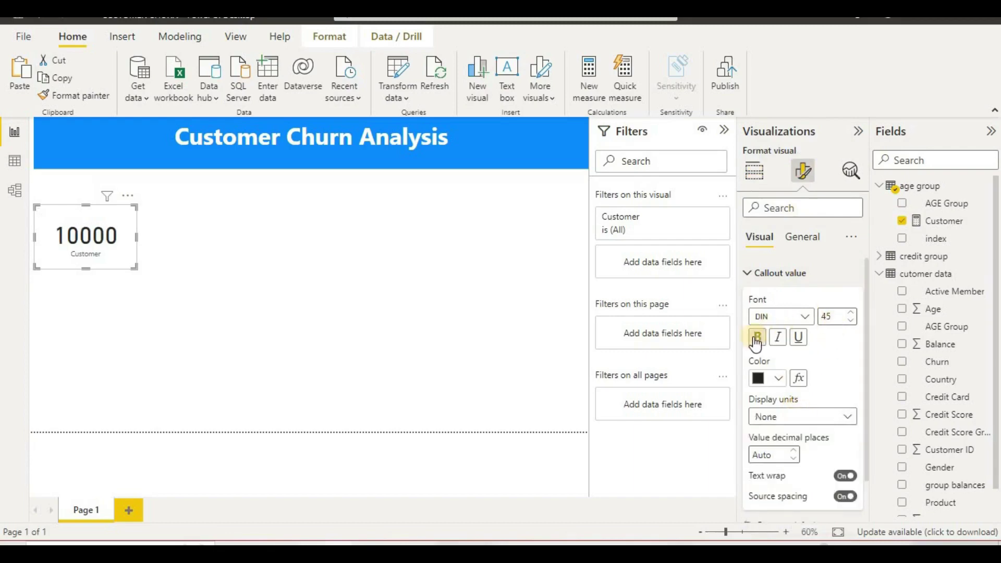
click(798, 241)
click(749, 241)
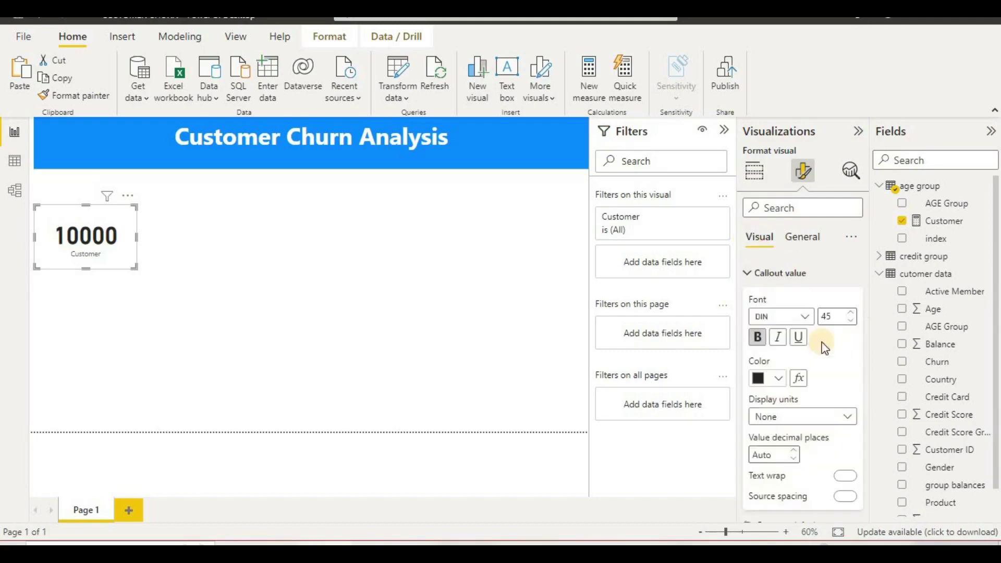
scroll(812, 399, down, 1)
scroll(810, 416, up, 1)
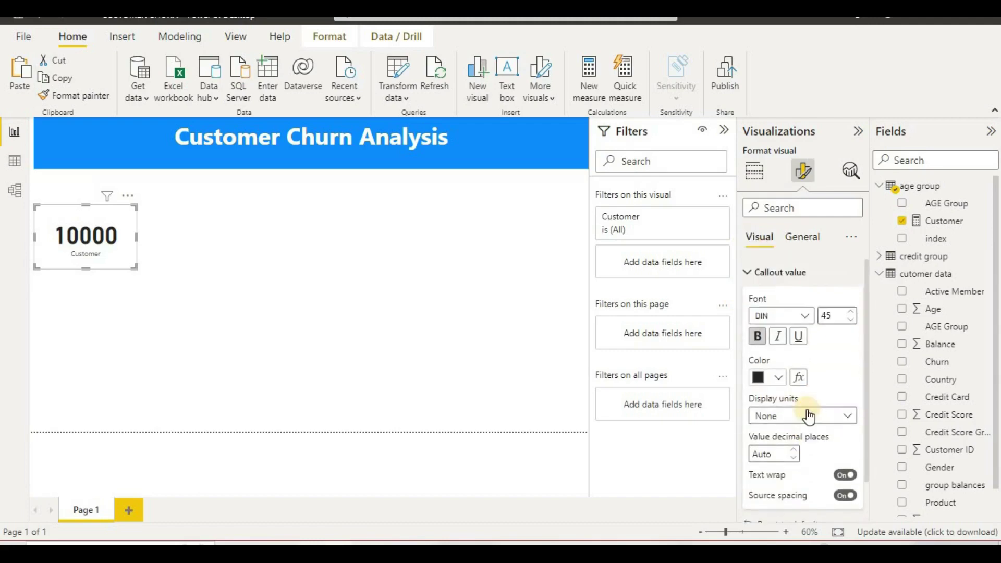
click(789, 274)
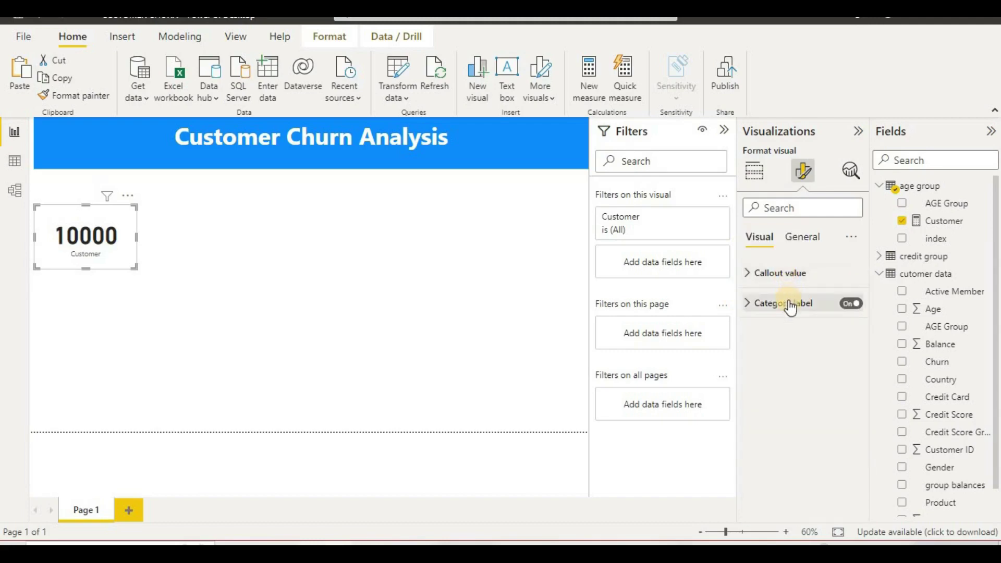
Step: Set the Customer card's category label to font size 30 and make it bold
click(786, 303)
click(844, 346)
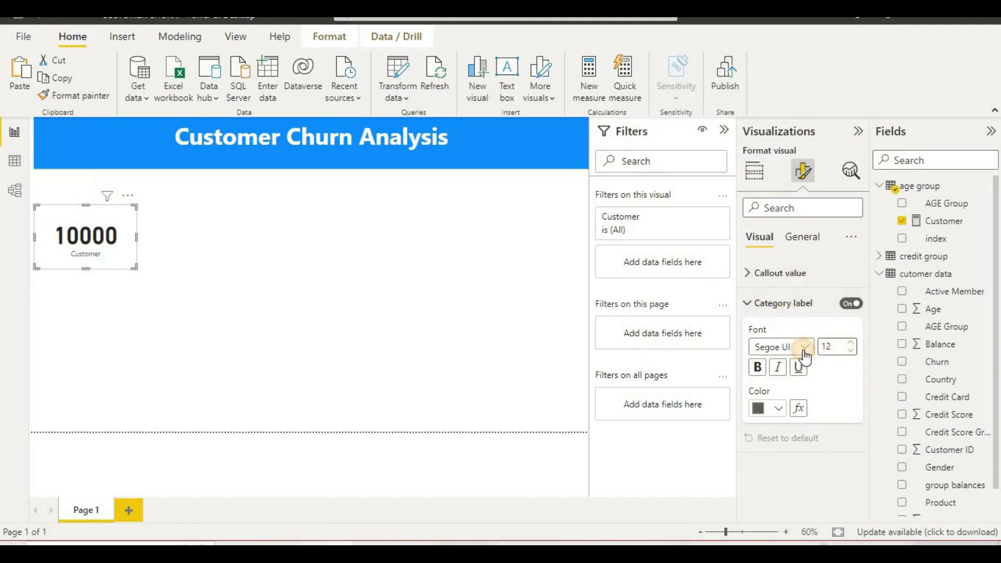
text(4)
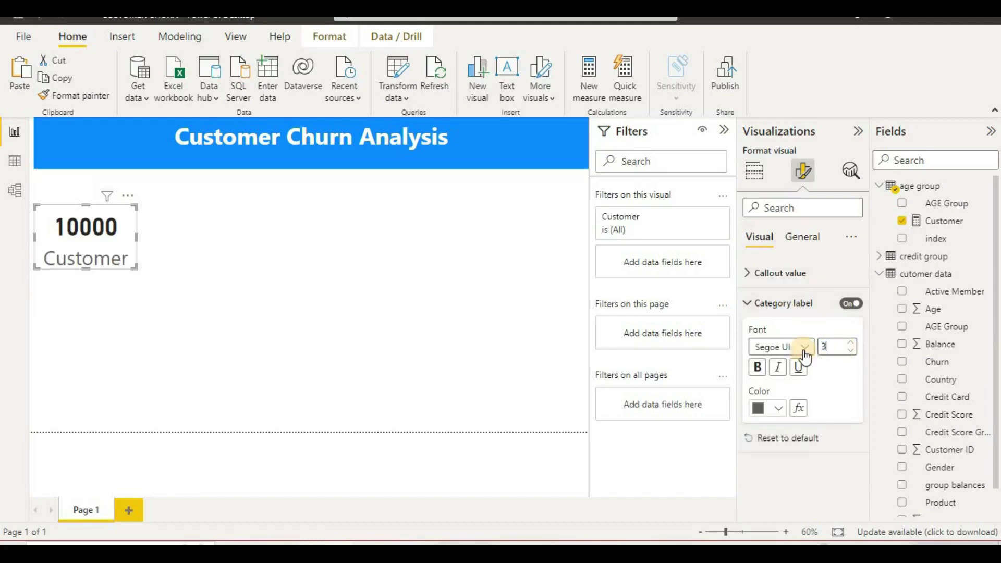
text(0)
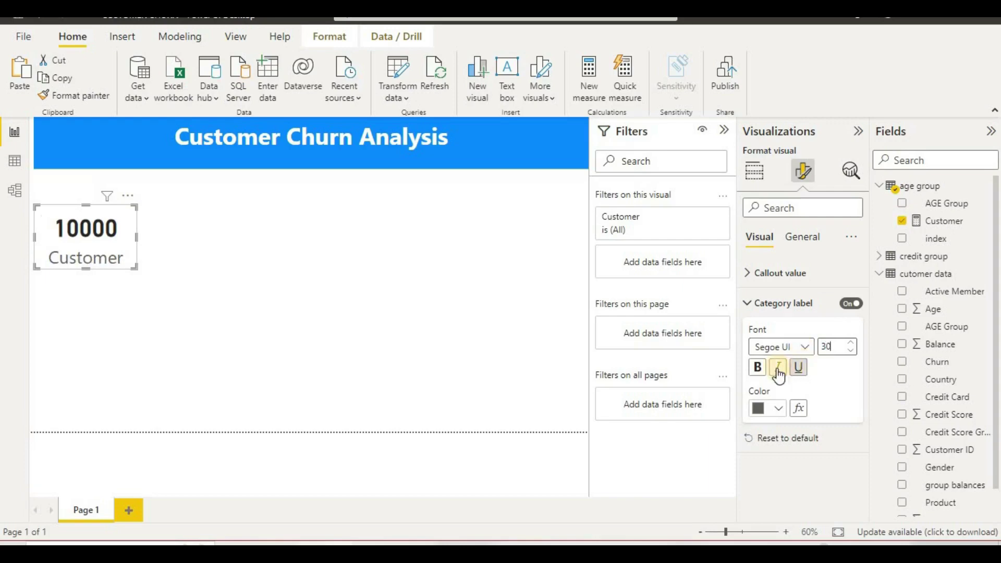
click(762, 371)
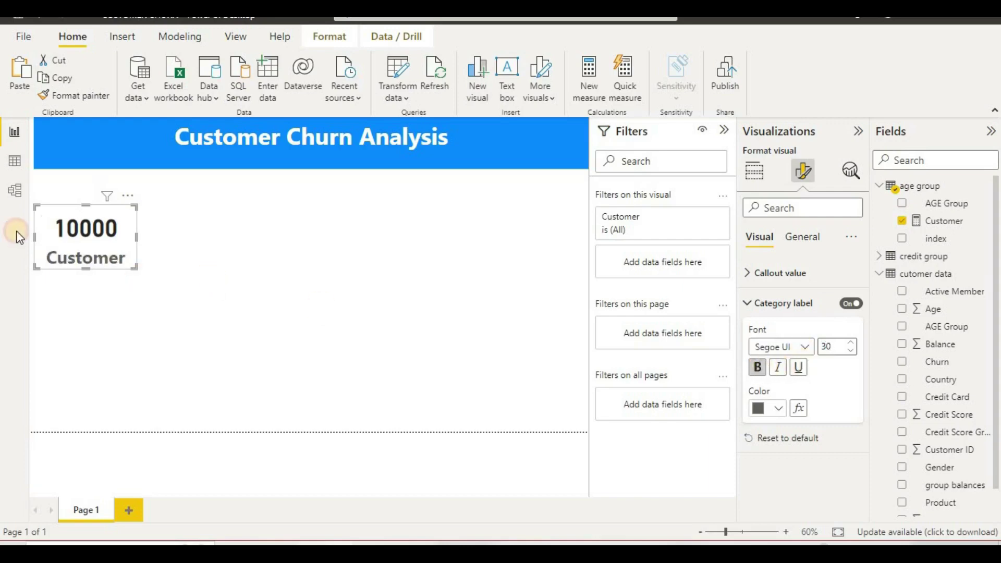
Step: Move the Customer card up directly beneath the title banner and place a copy beside it
click(61, 226)
drag(61, 226, 180, 209)
key(ctrl+c)
key(ctrl+v)
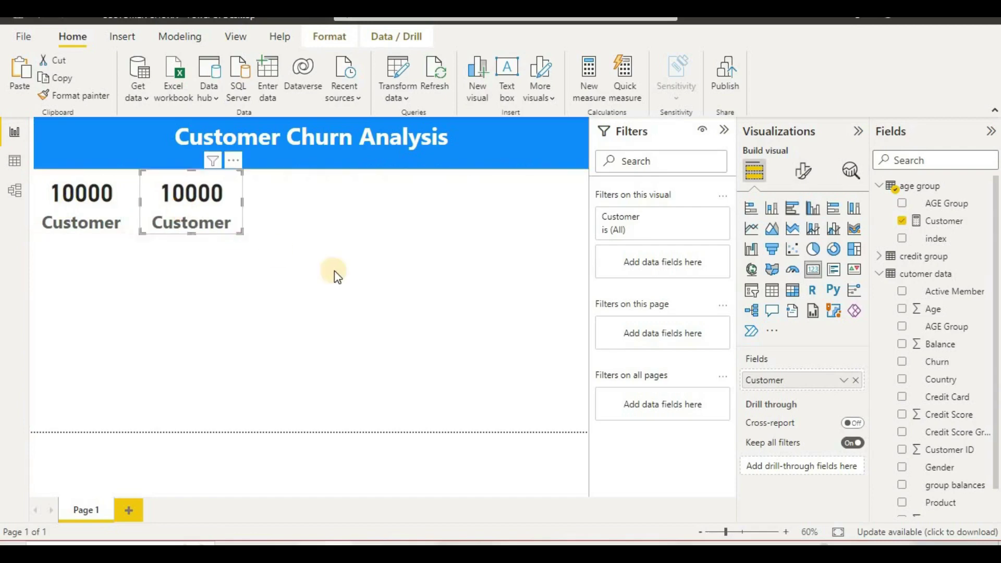
Step: Create a new measure named customer lost and begin its formula with the CALCULATE function
click(333, 270)
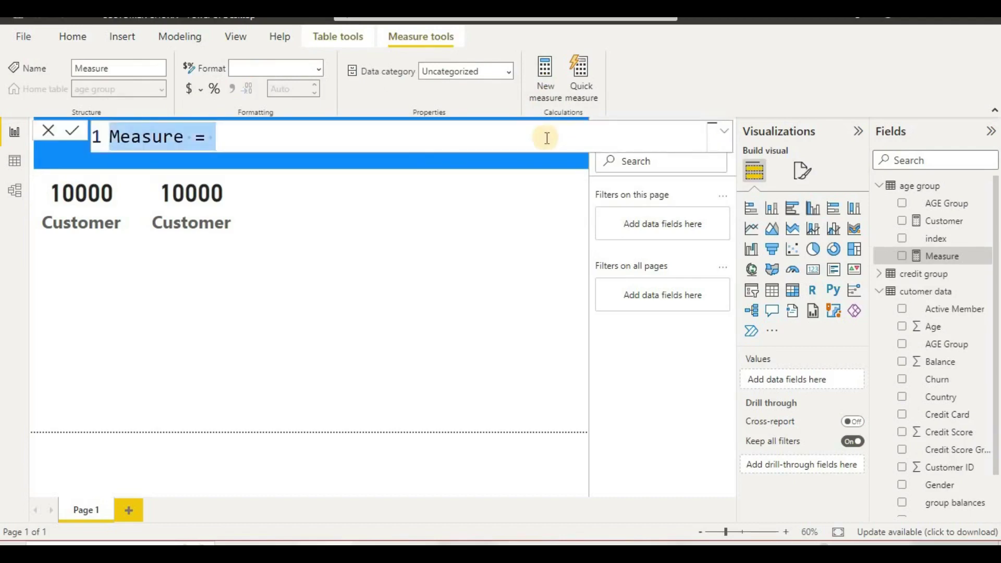
text(custo)
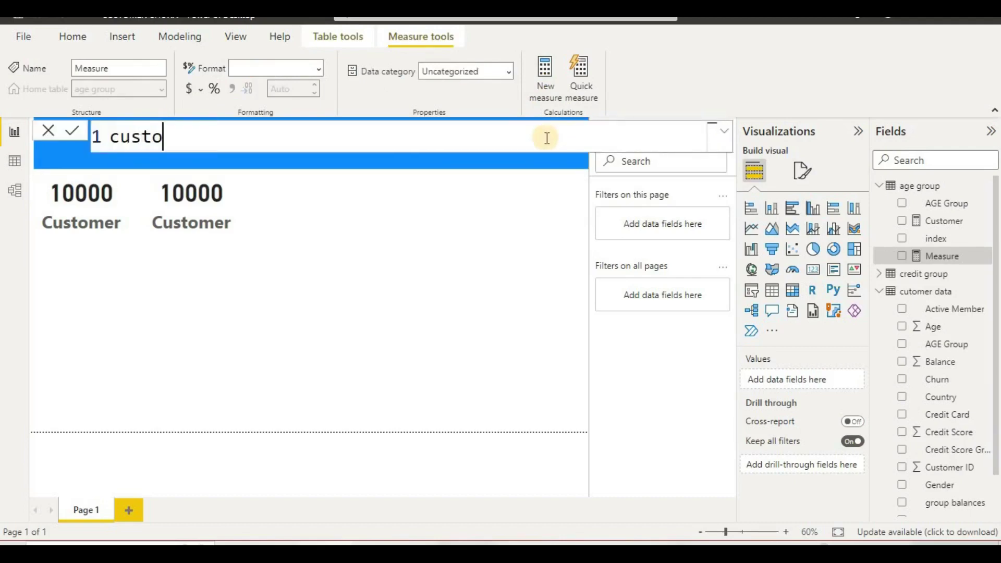
text(mer lost=)
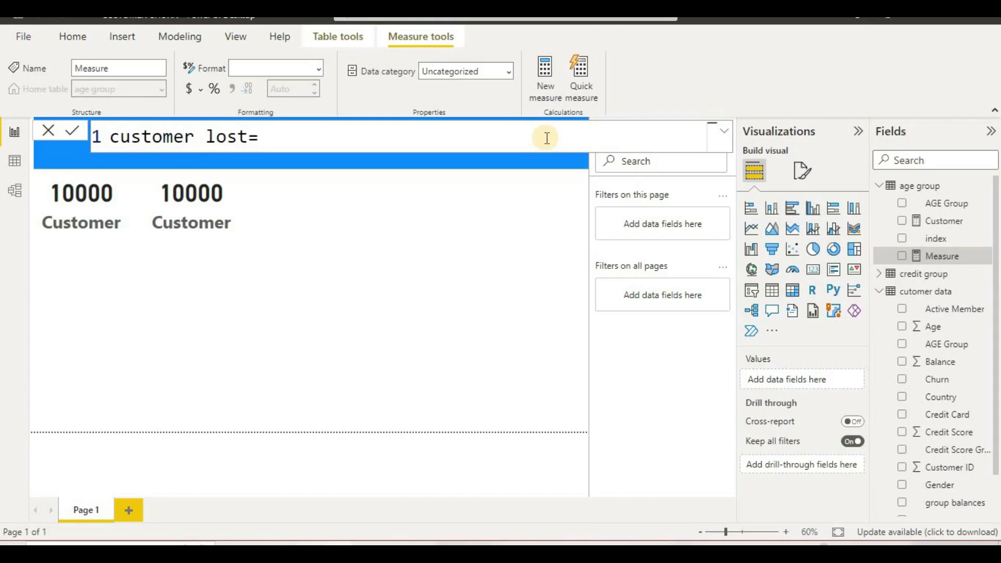
text(c)
click(524, 167)
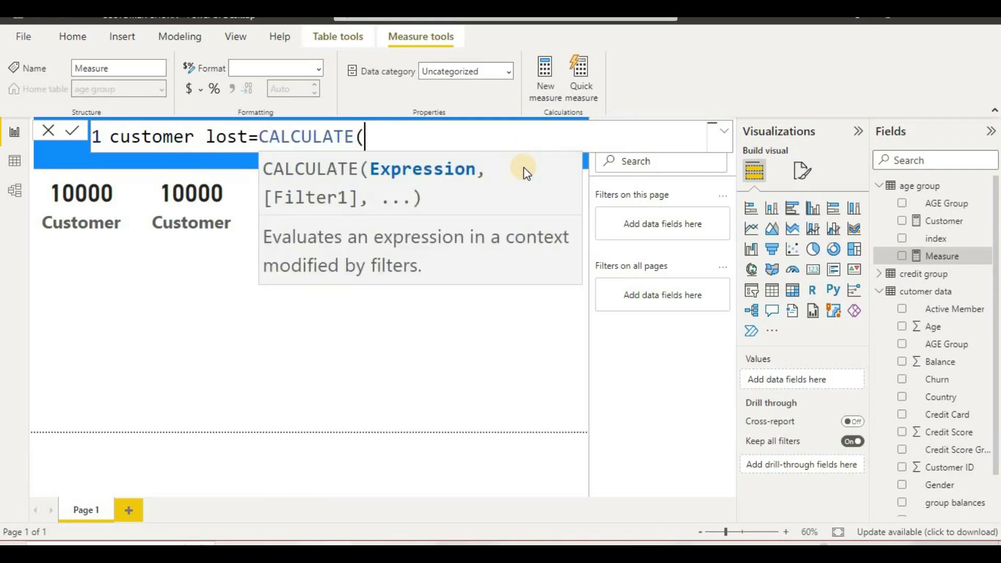
Step: Make the customer lost measure calculate COUNT of 'cutomer data'[Churn] and commit the formula
text(()
key(BackSpace)
text(cou)
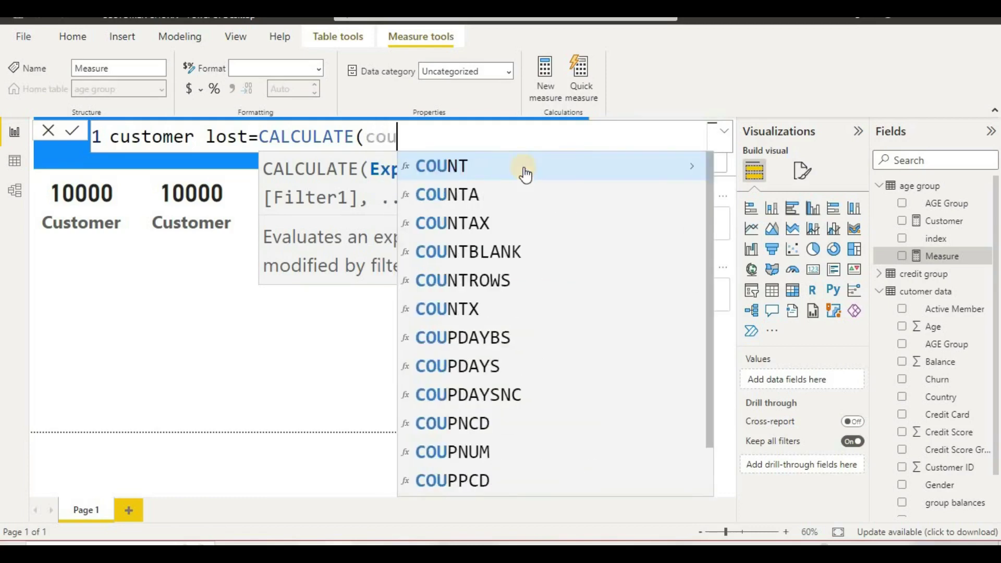
click(524, 173)
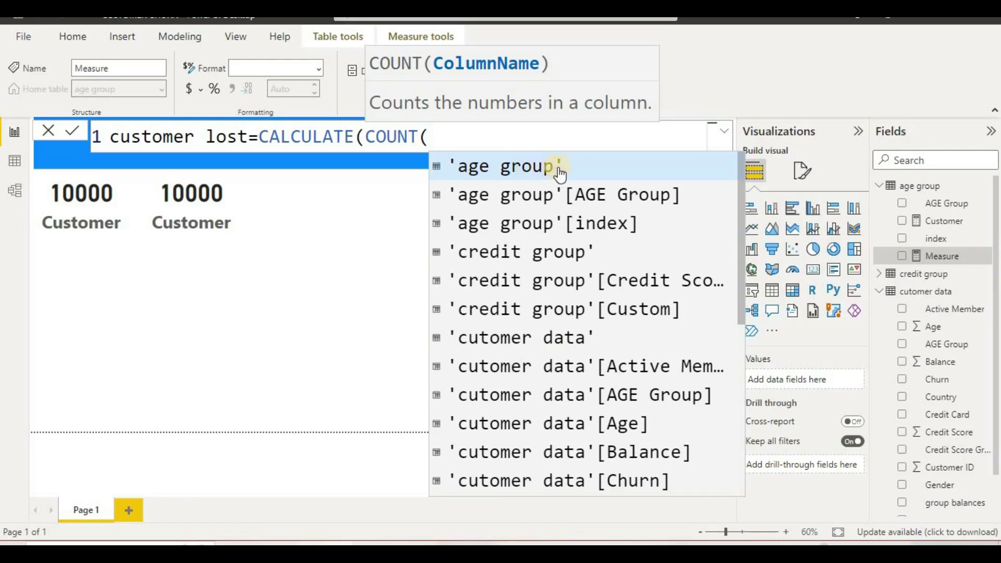
scroll(621, 219, down, 2)
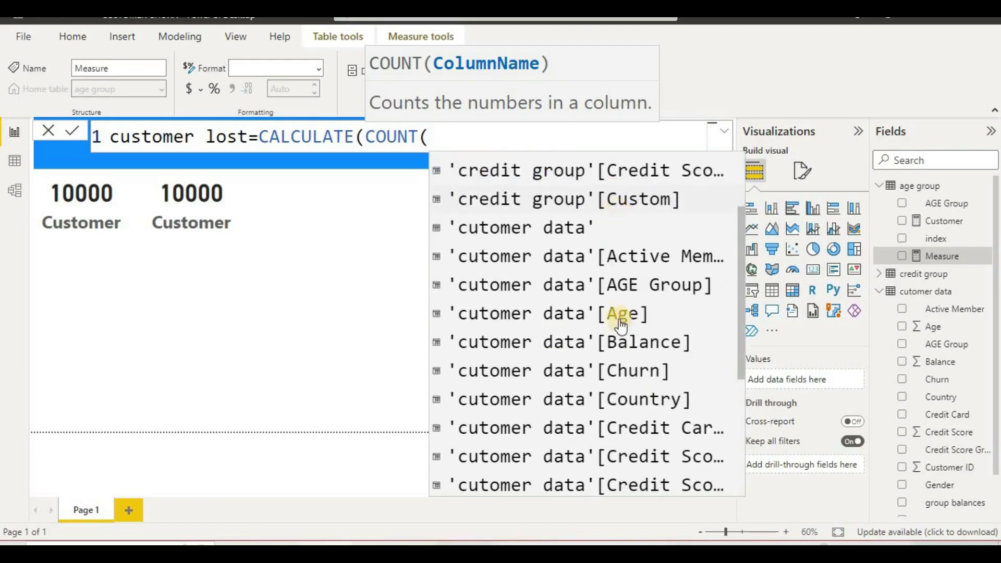
click(656, 371)
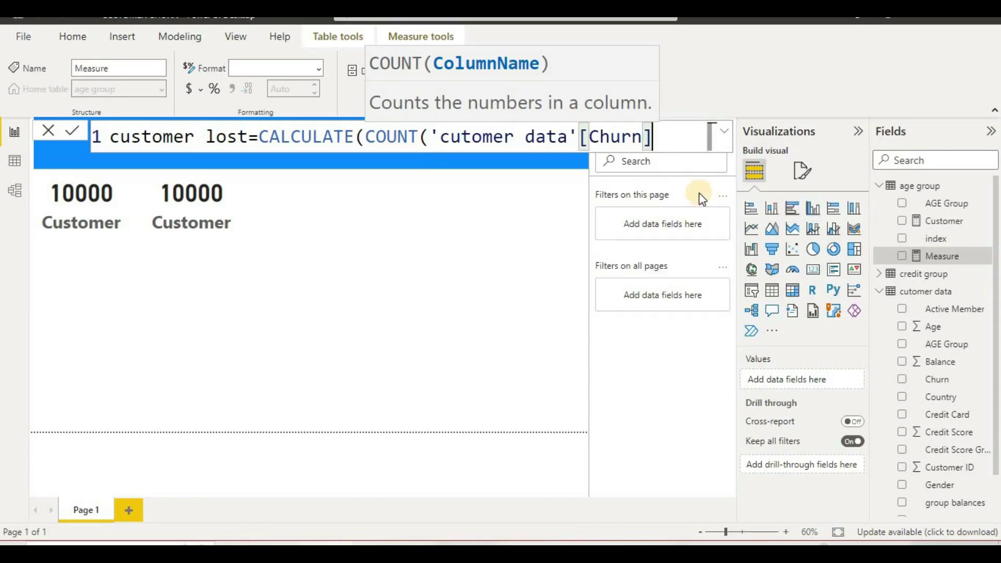
text())
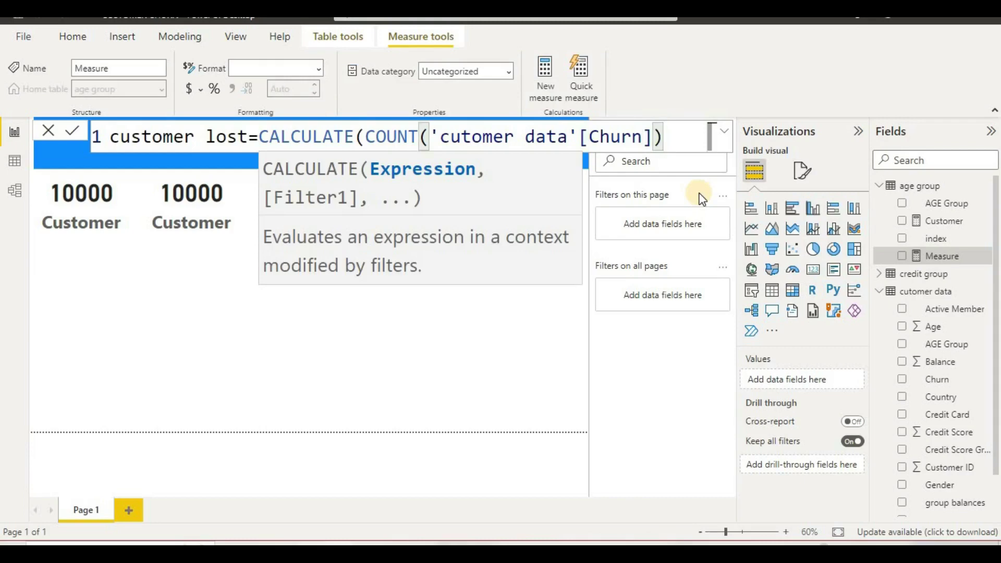
click(700, 197)
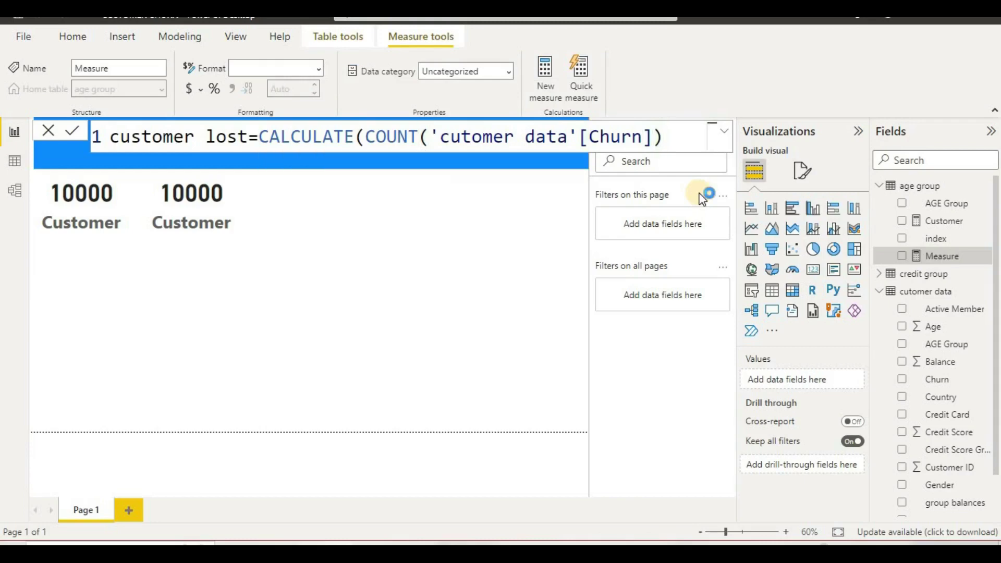
Step: Reopen the customer lost formula's closing bracket and add 'cutomer data'[Churn] as a filter argument on a second line
click(679, 136)
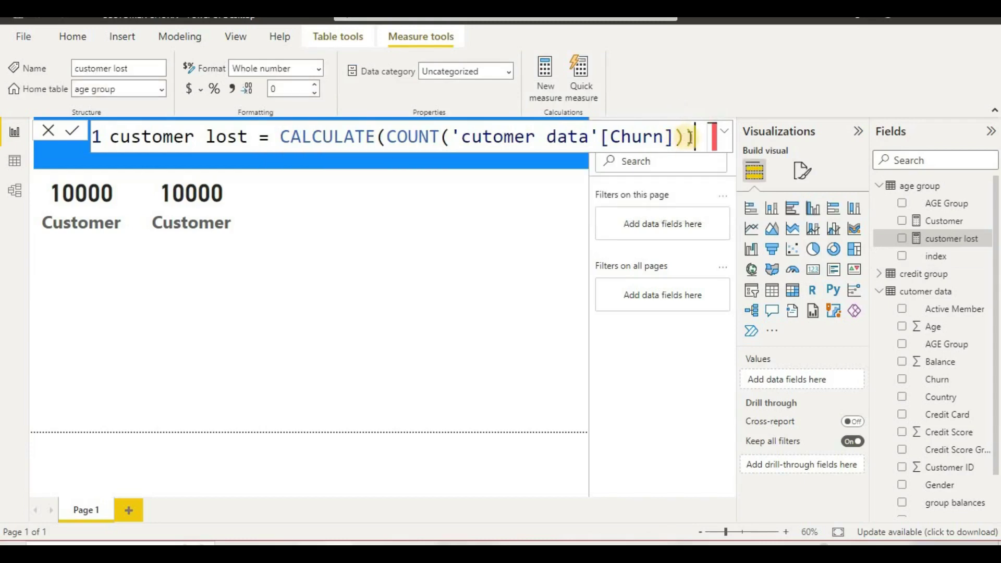
key(BackSpace)
key(shift+Return)
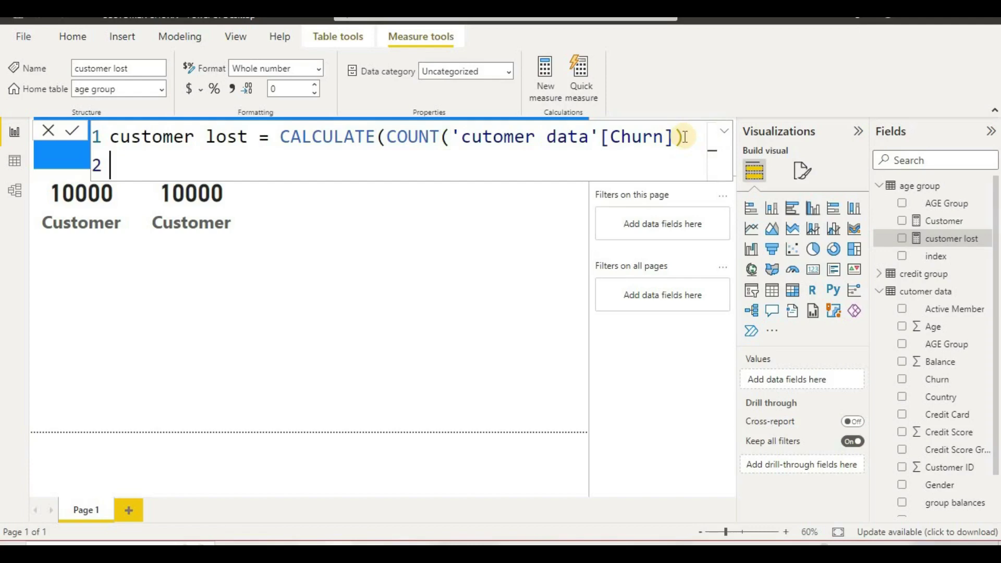
text(,)
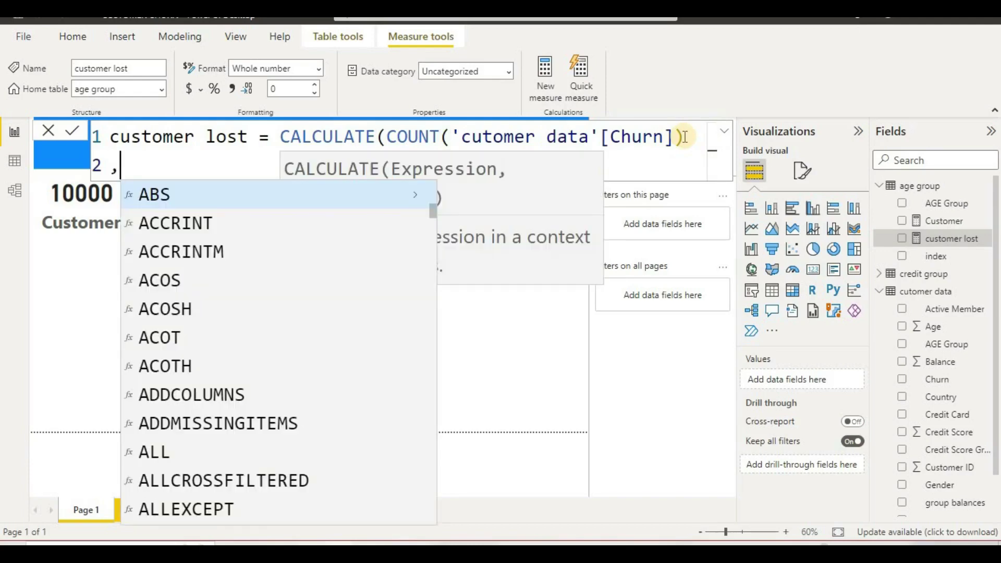
text(c)
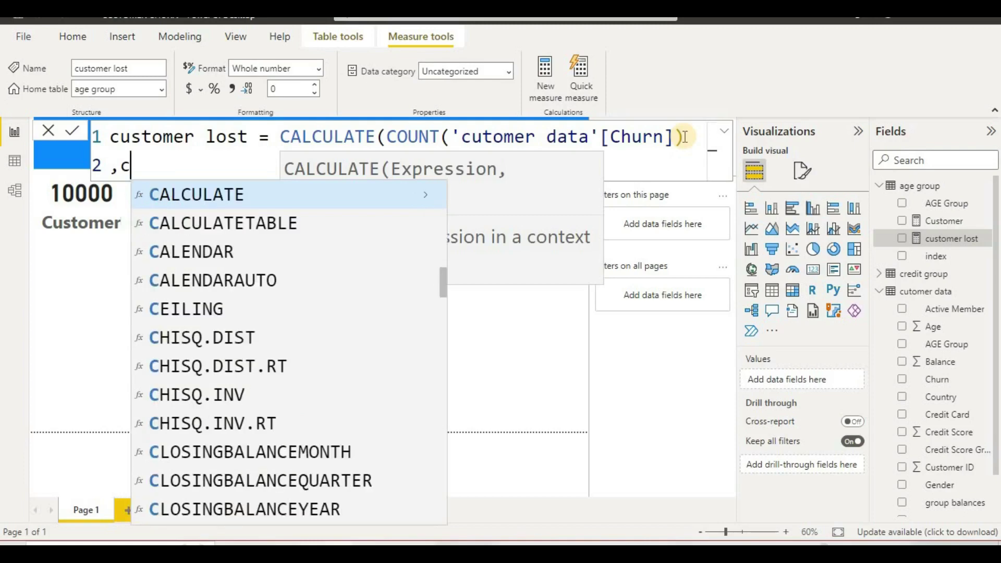
text(u)
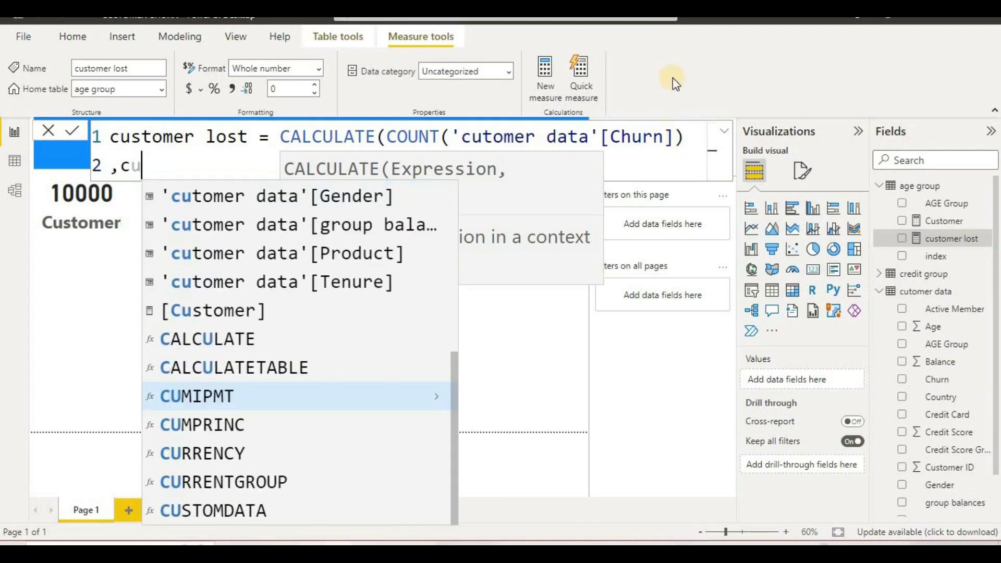
scroll(452, 372, up, 2)
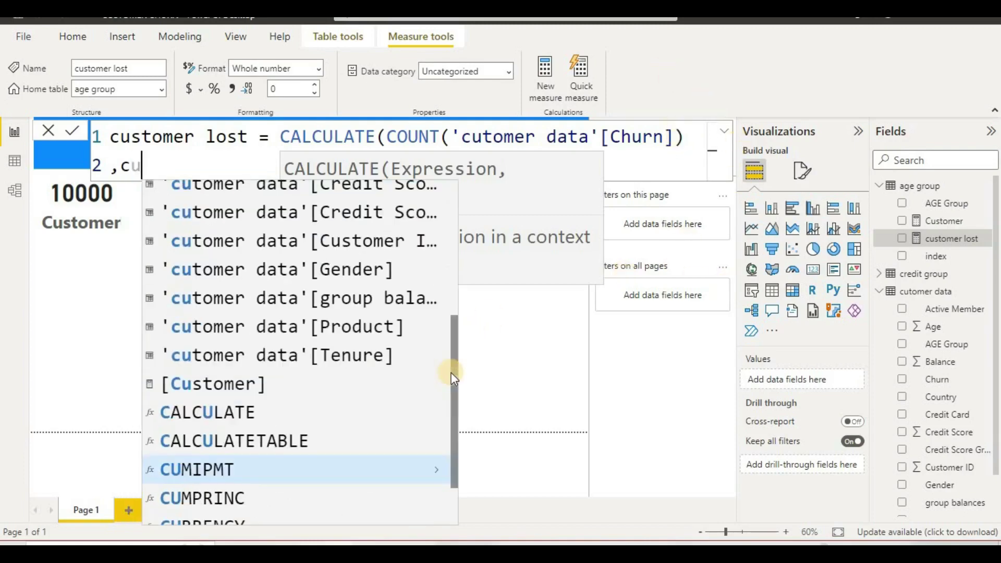
scroll(452, 372, up, 2)
scroll(451, 373, up, 1)
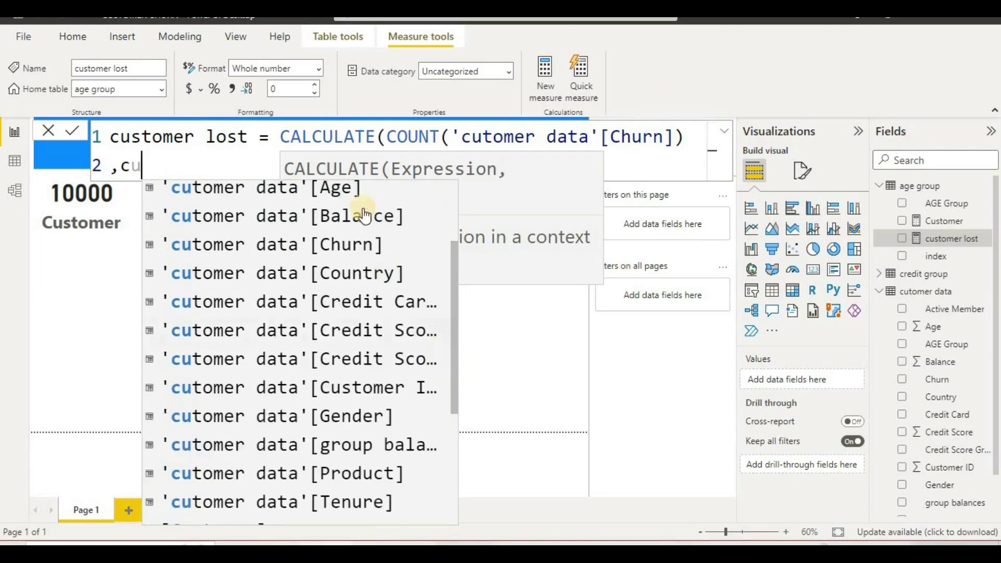
click(368, 255)
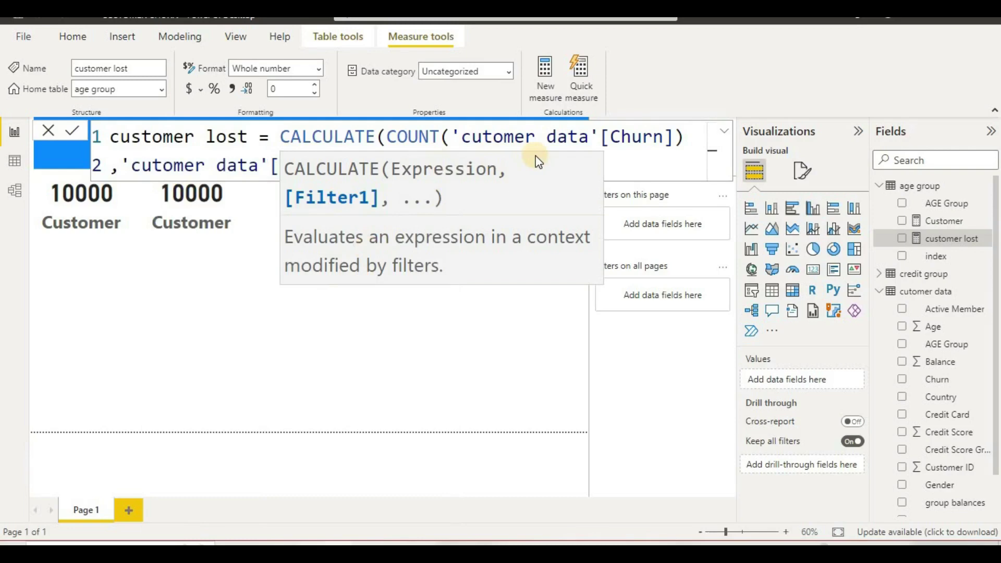
Step: Complete the measure's Churn filter condition as ="YES", close the formula and commit it
click(383, 339)
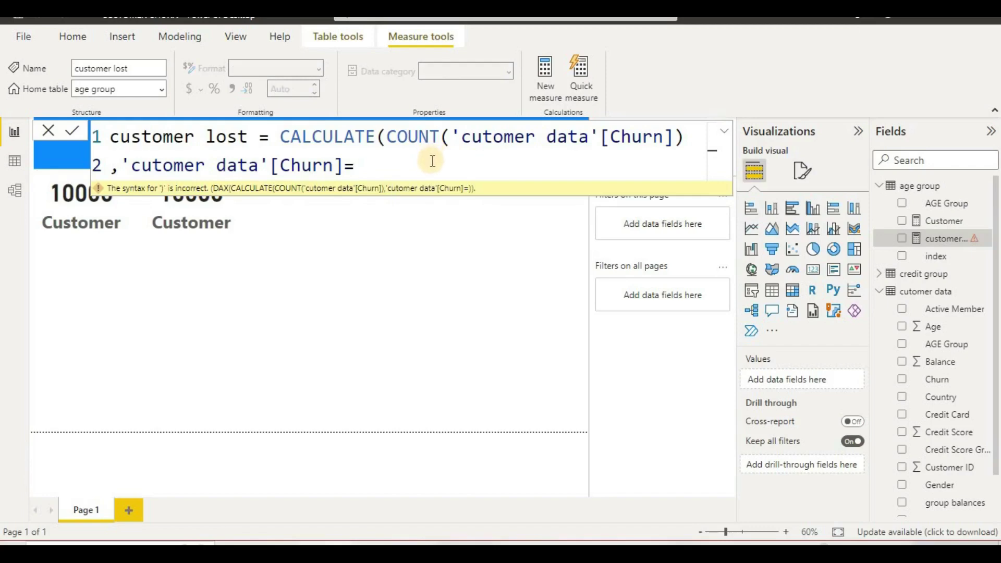
text("YES"))
key(Return)
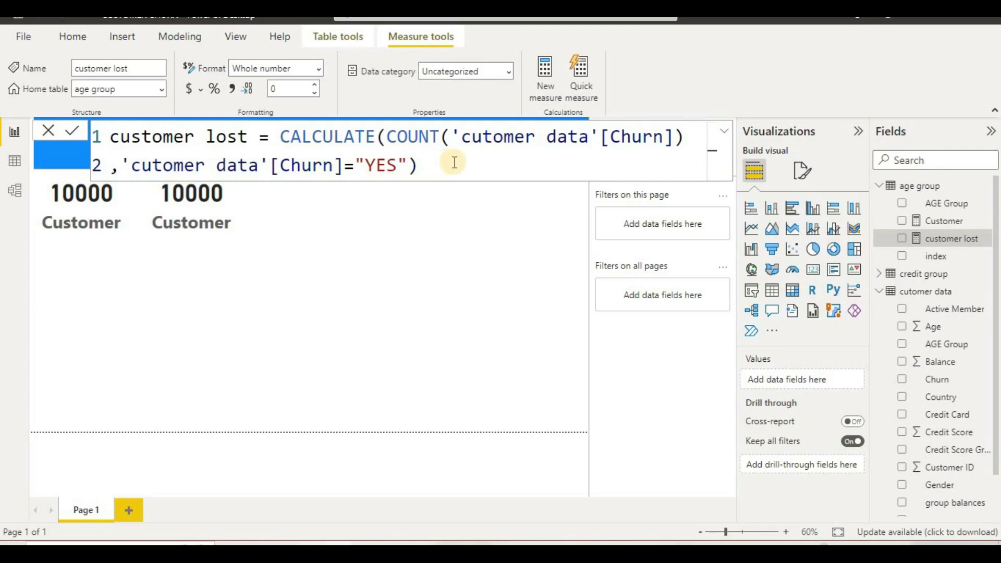
click(451, 162)
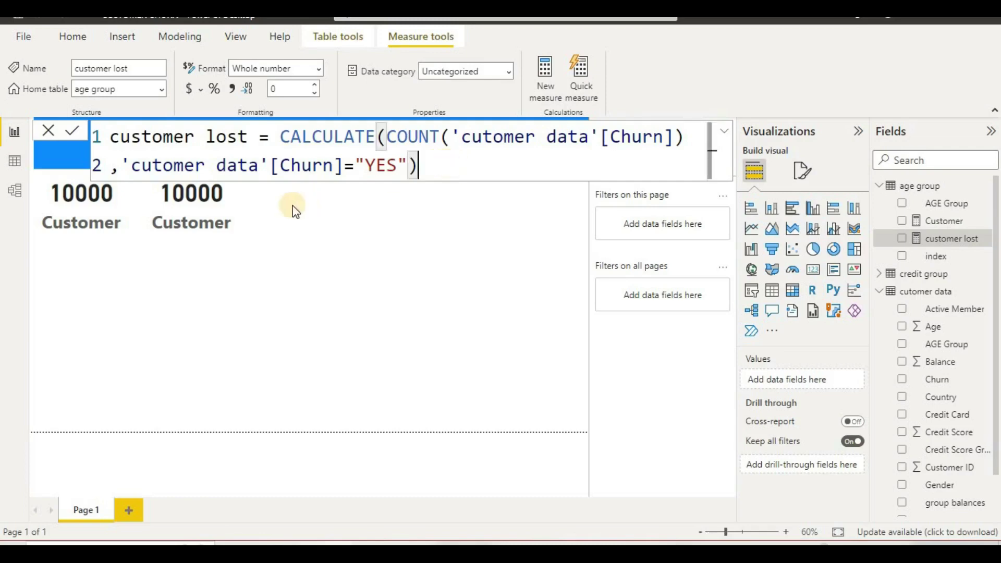
Step: Replace the Customer field in the second card with the customer lost measure
click(219, 214)
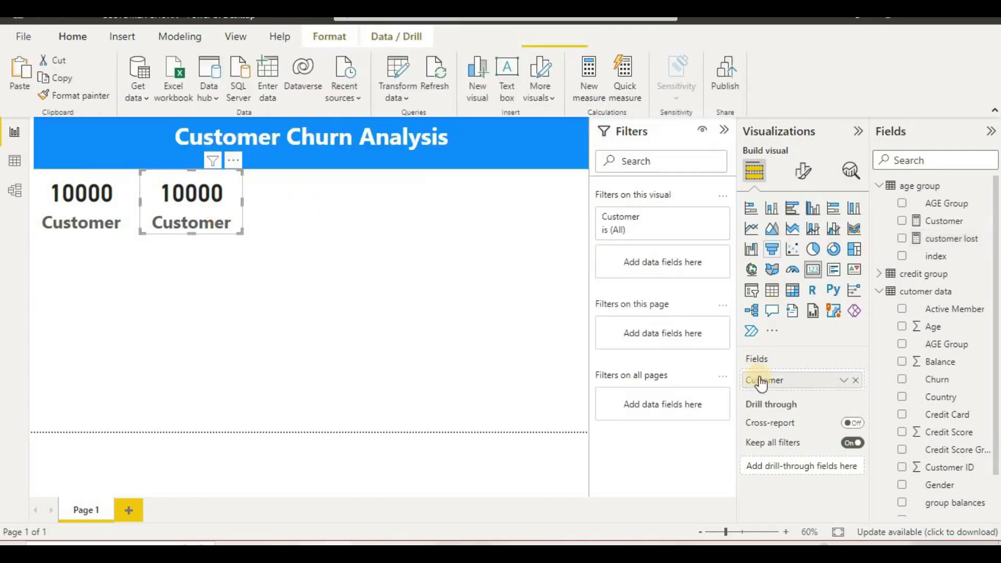
click(856, 380)
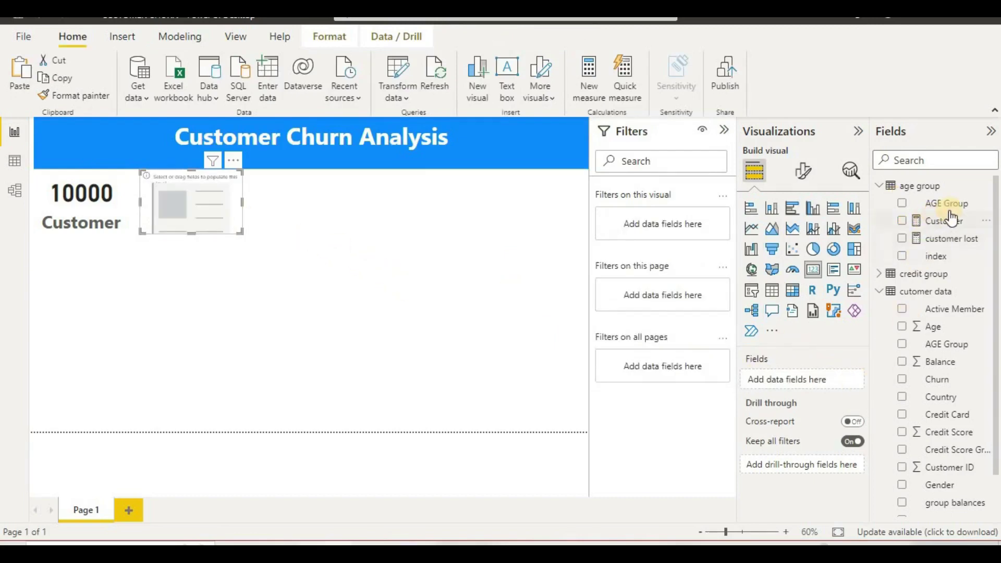
drag(946, 239, 793, 378)
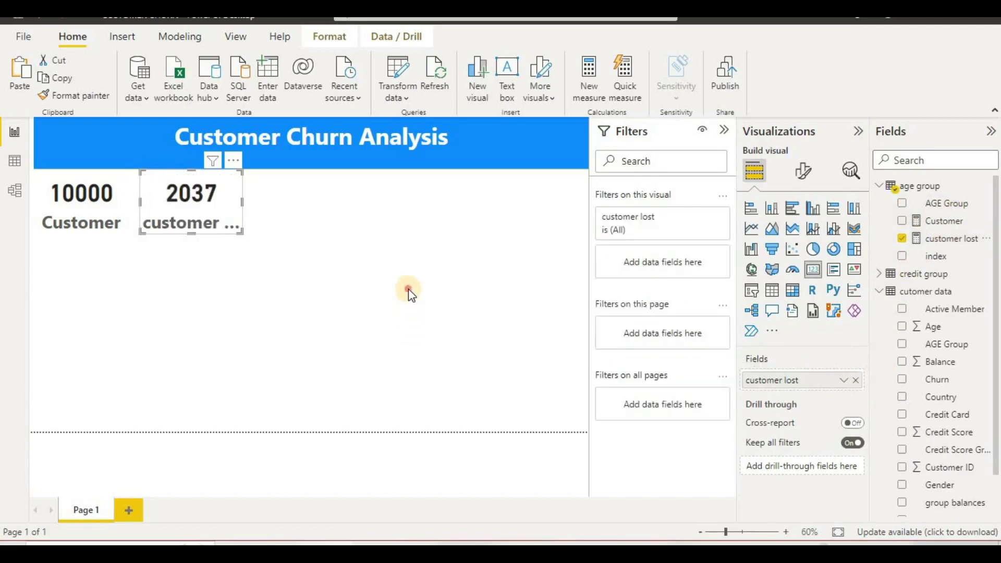
click(370, 281)
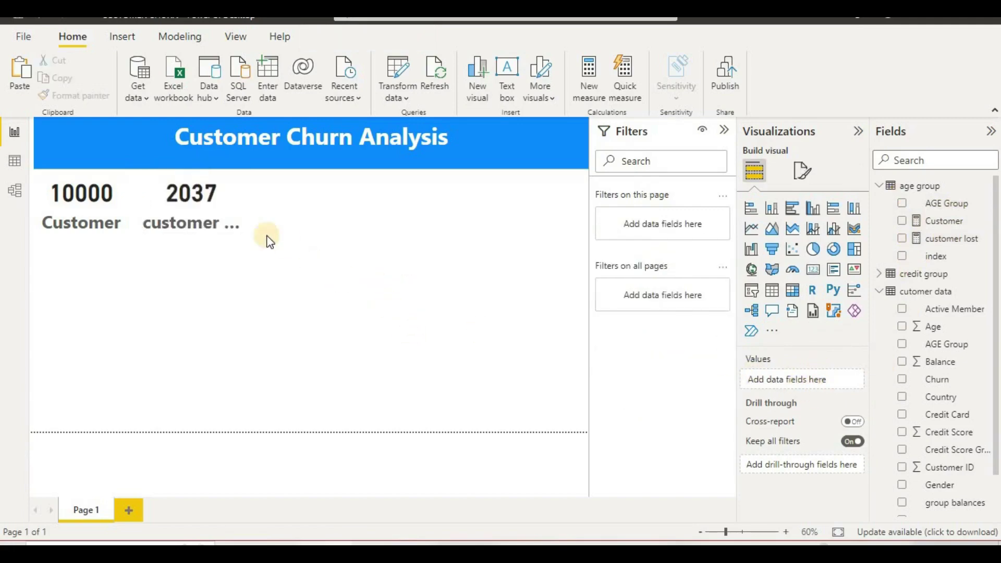
click(202, 211)
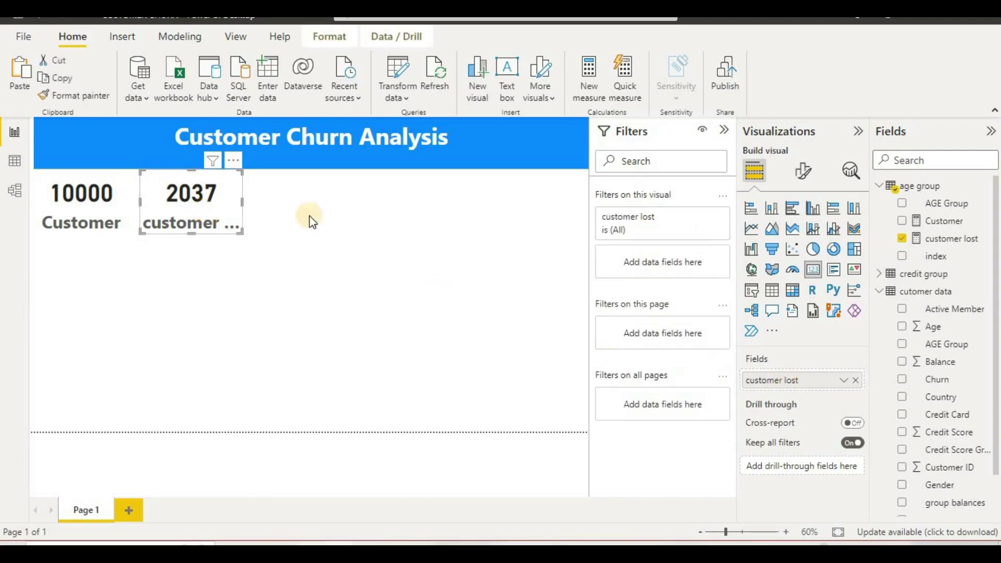
Step: Widen the customer lost card so that its full label fits
drag(242, 203, 259, 203)
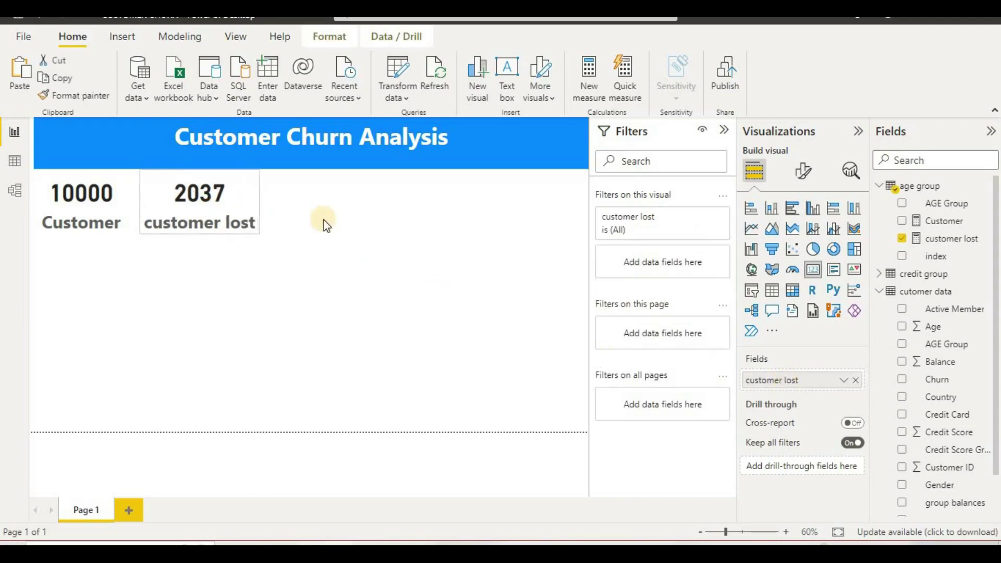
click(351, 251)
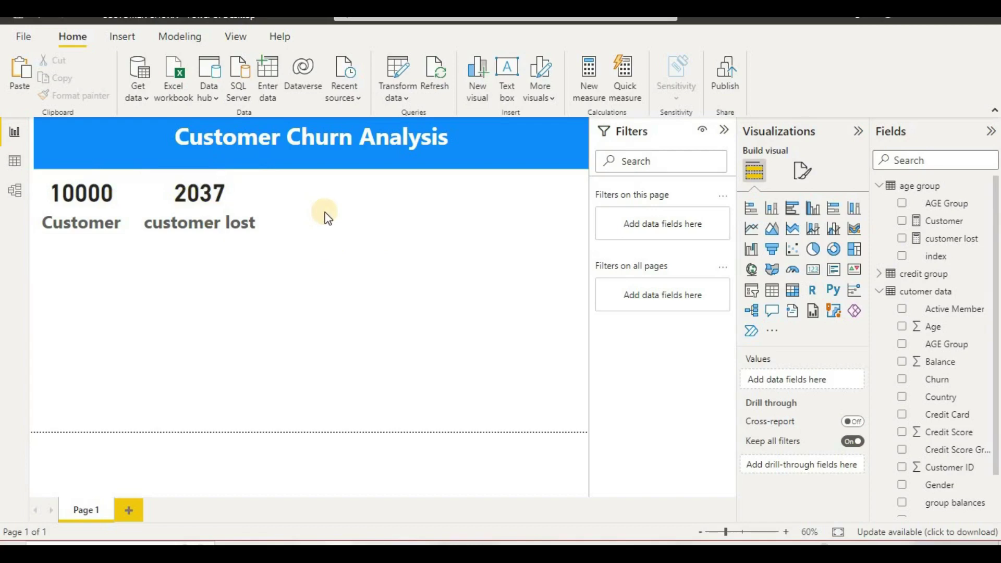
Step: Create a new measure named Churn Rate and begin its formula with the CALCULATE function
click(584, 80)
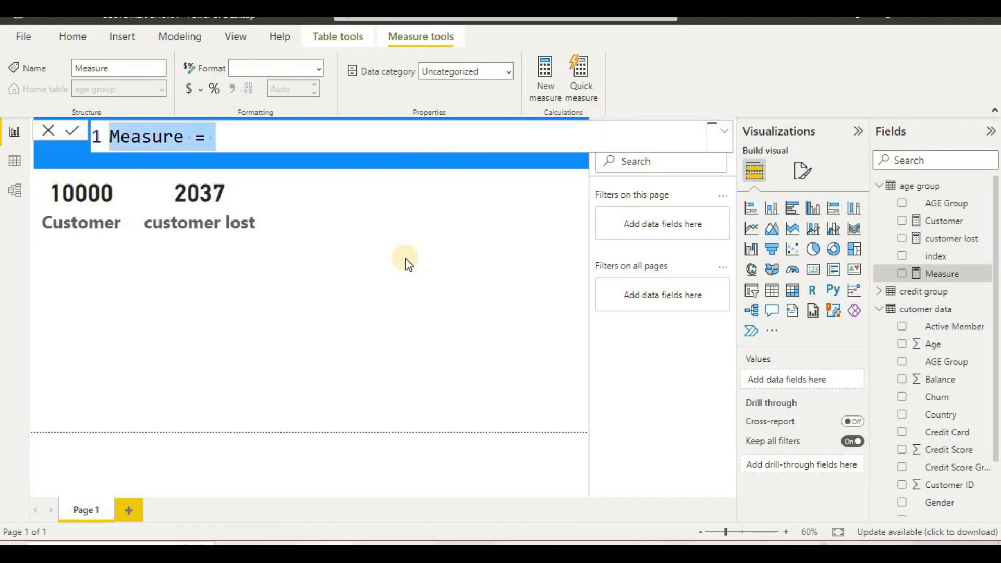
text(c)
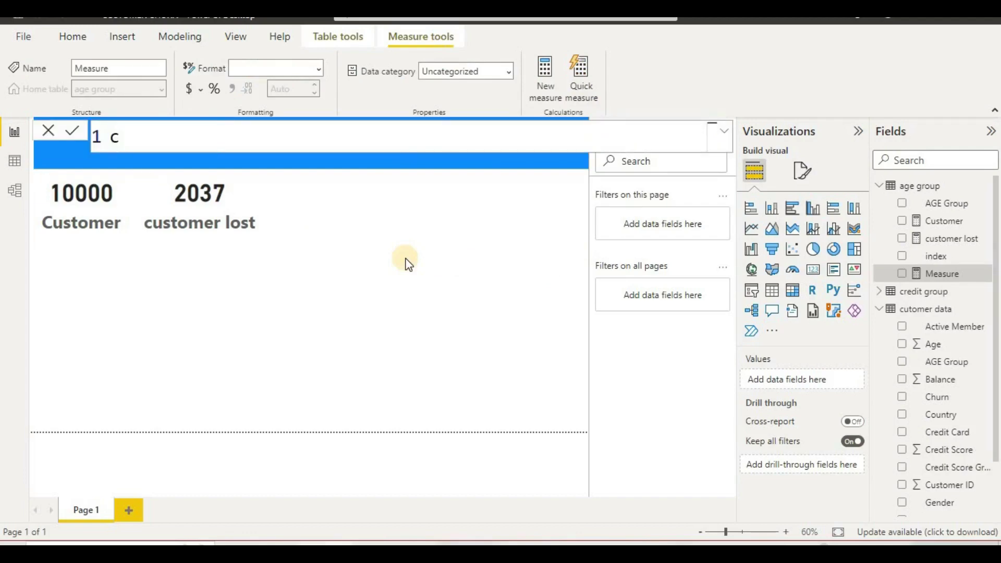
key(BackSpace)
text(Churn Rat)
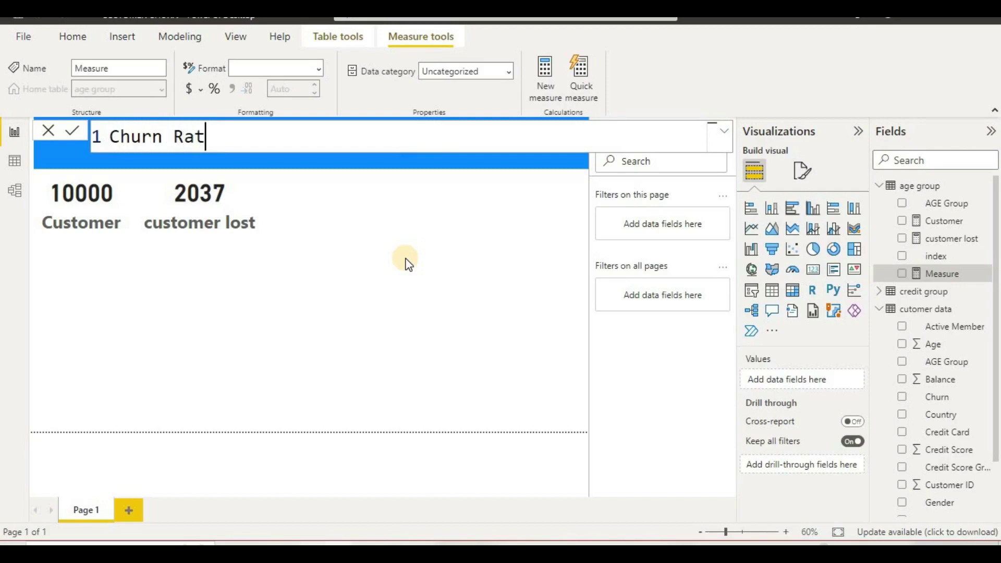
text(e=ca)
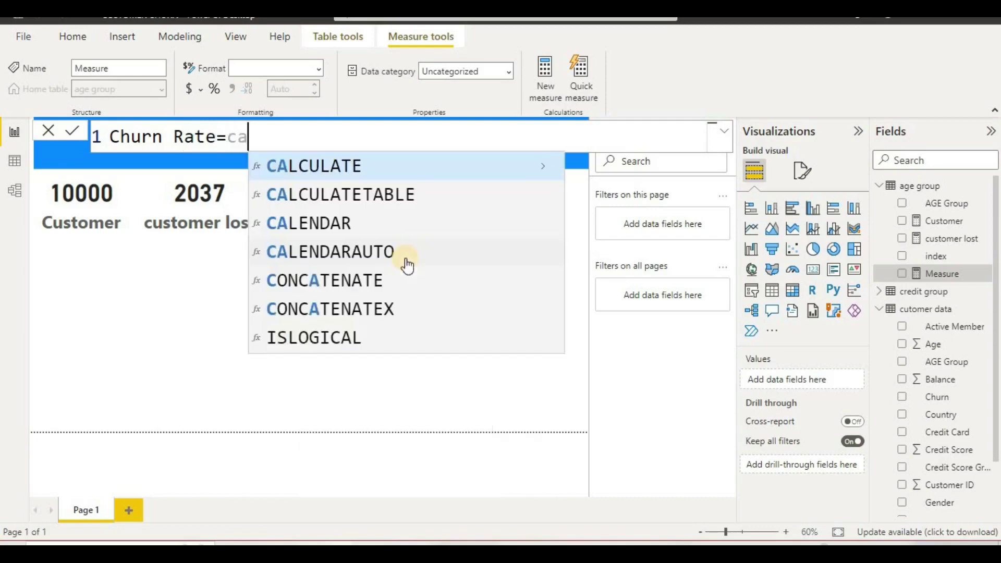
click(438, 177)
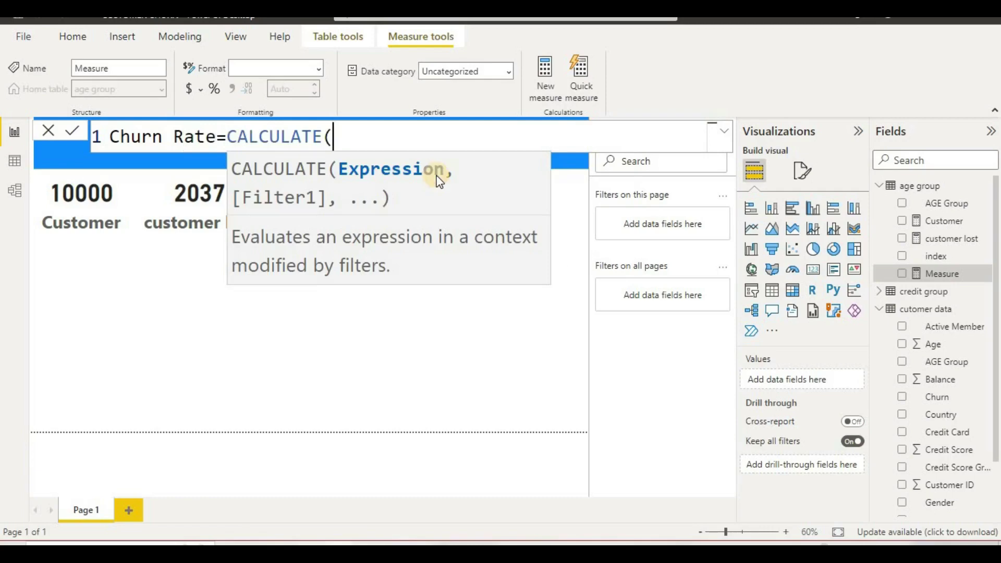
Step: Complete the Churn Rate formula with [customer lost]/[Customer] as the CALCULATE expression and commit it
text(cu)
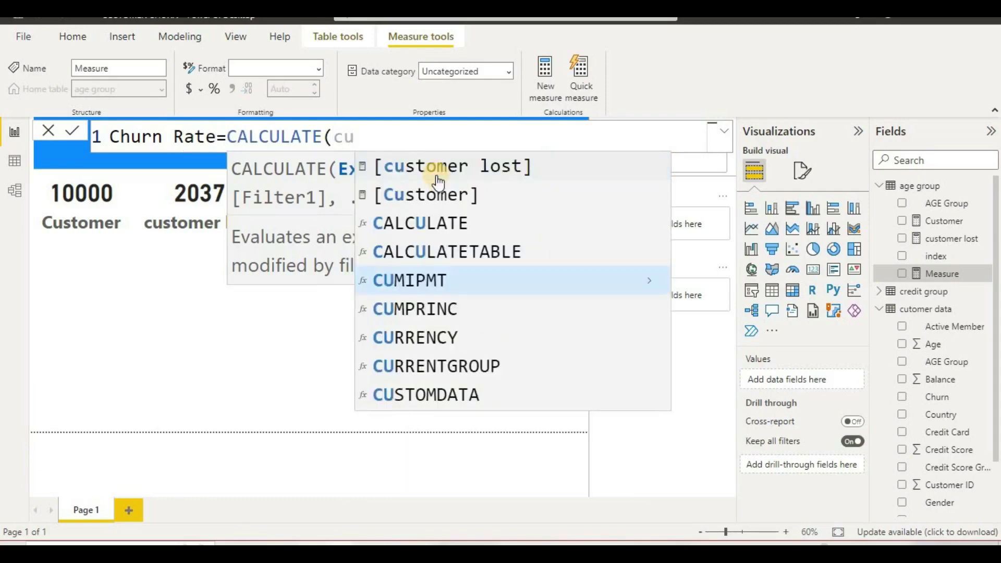
click(468, 168)
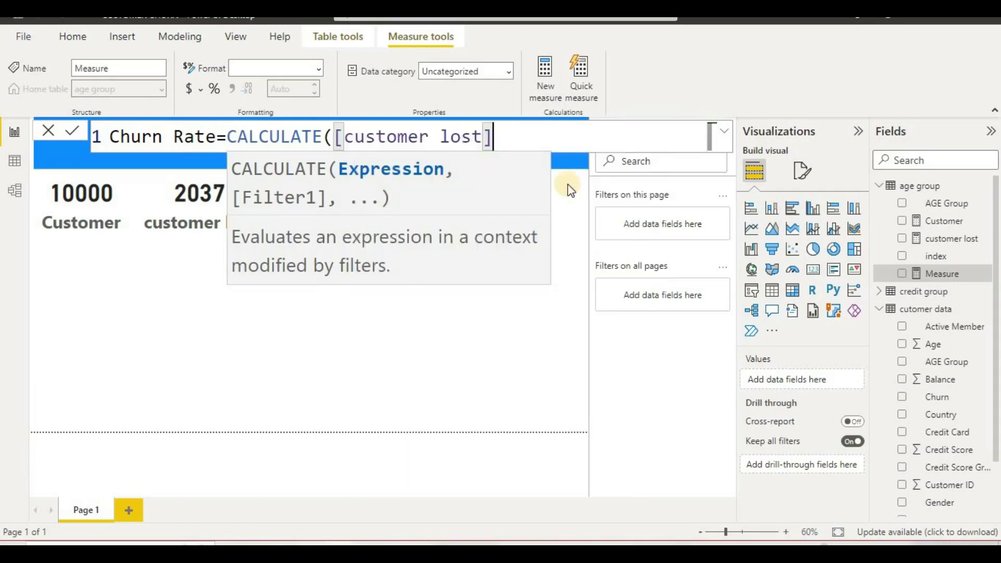
text(/)
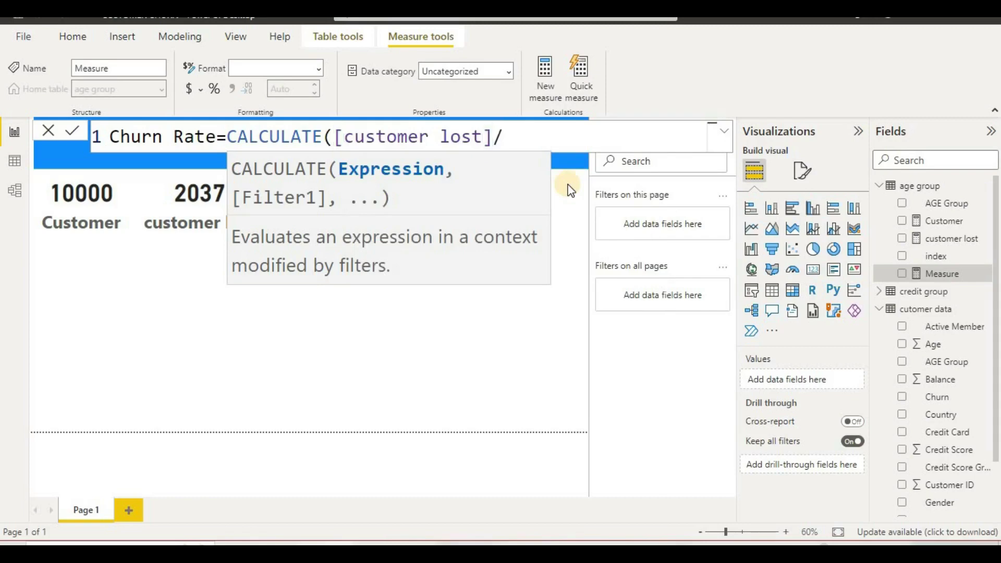
text(c)
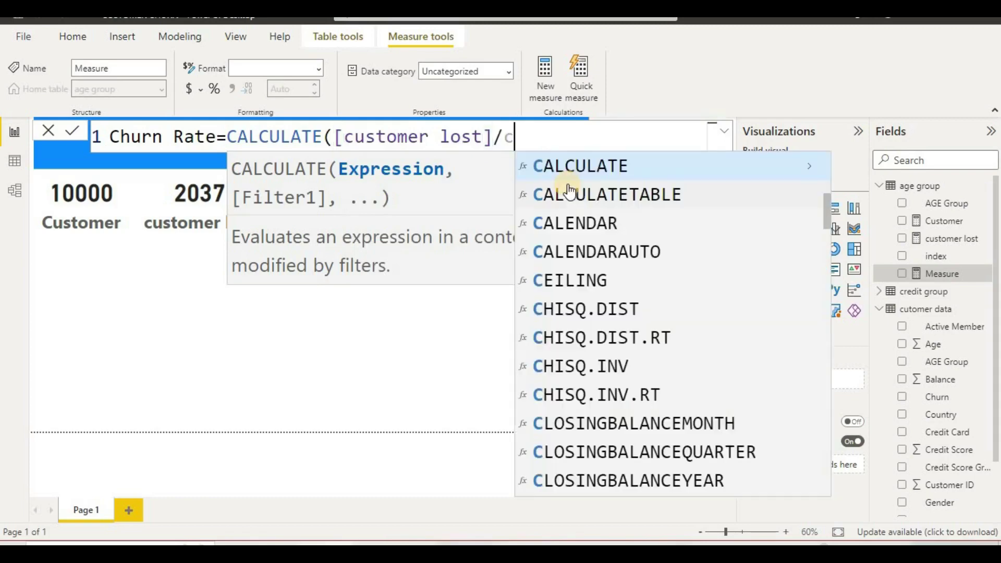
text(u)
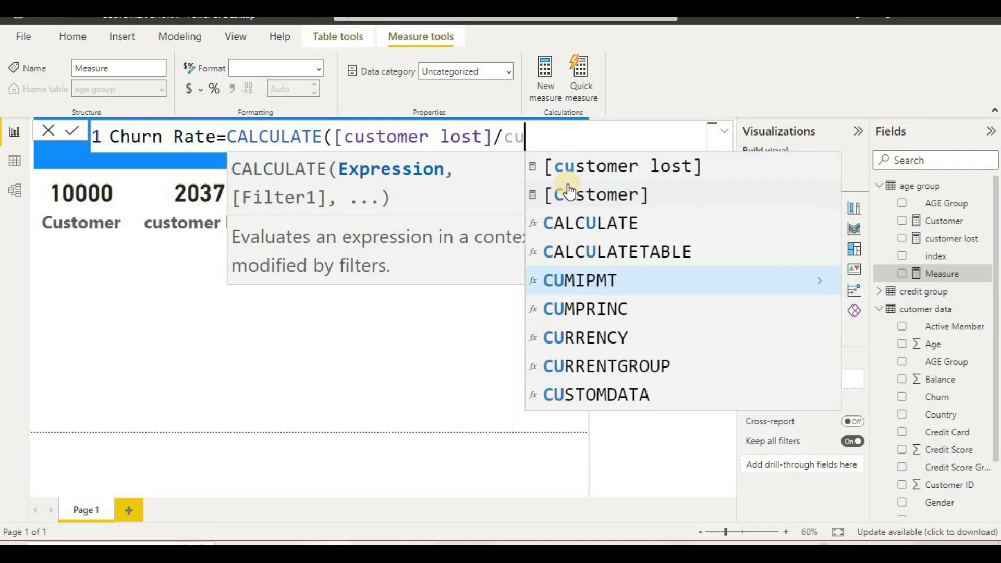
click(634, 194)
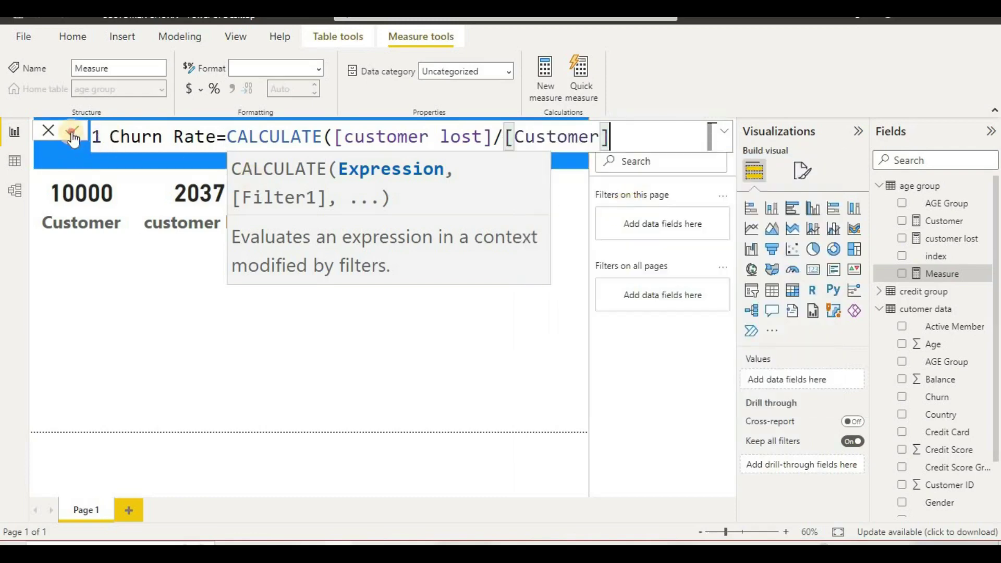
click(72, 132)
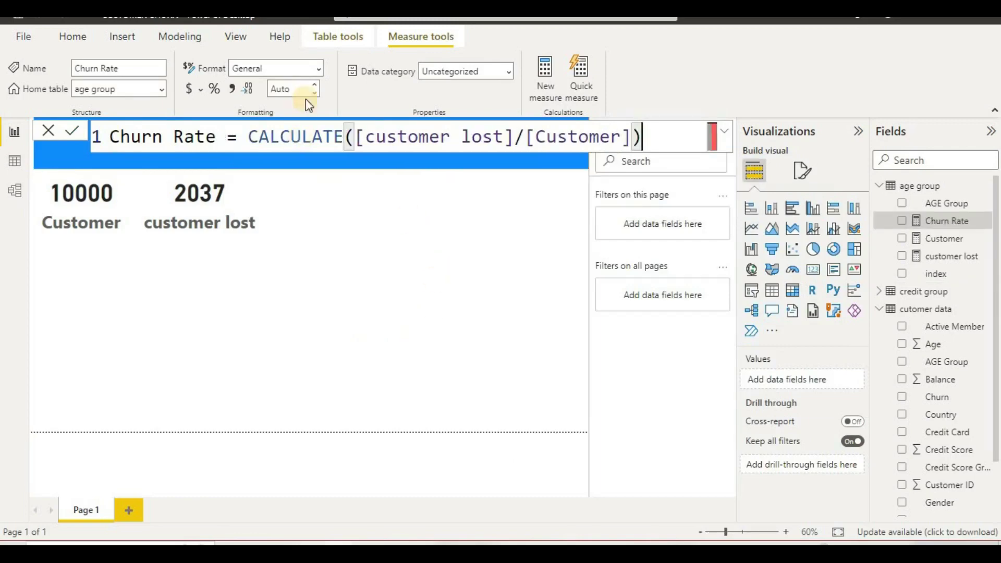
Step: Format the Churn Rate measure as a percentage with 2 decimal places
click(317, 69)
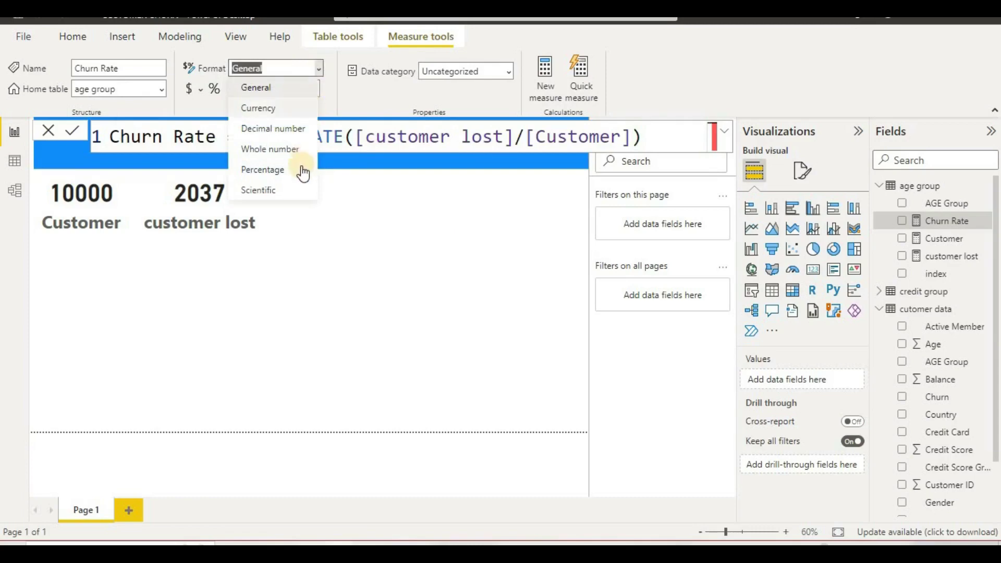
click(409, 312)
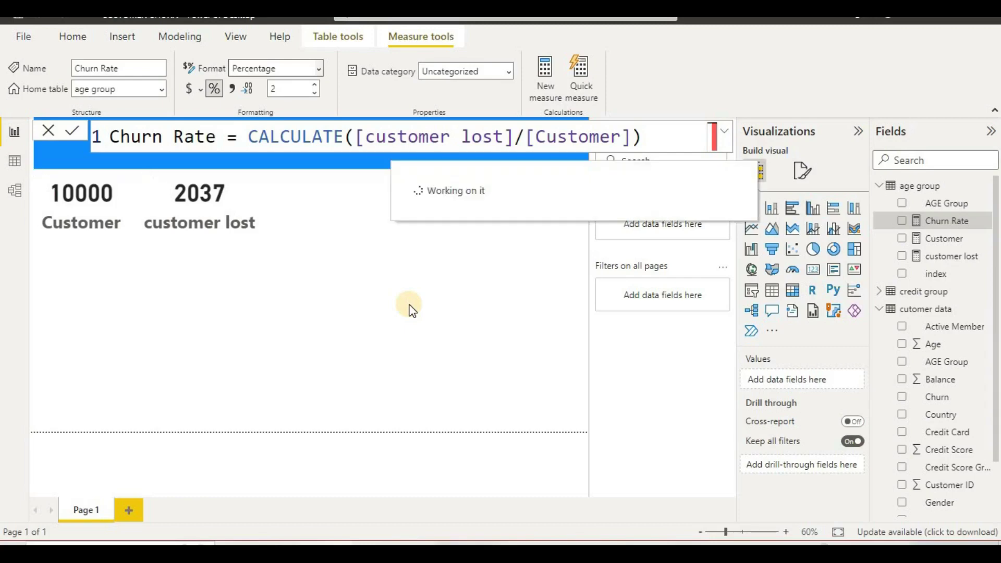
click(315, 92)
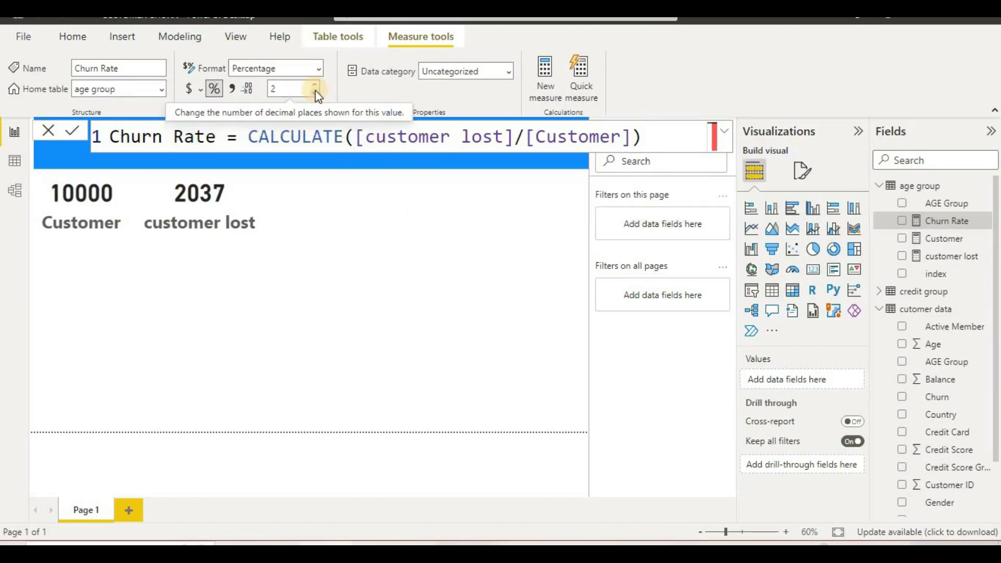
click(315, 92)
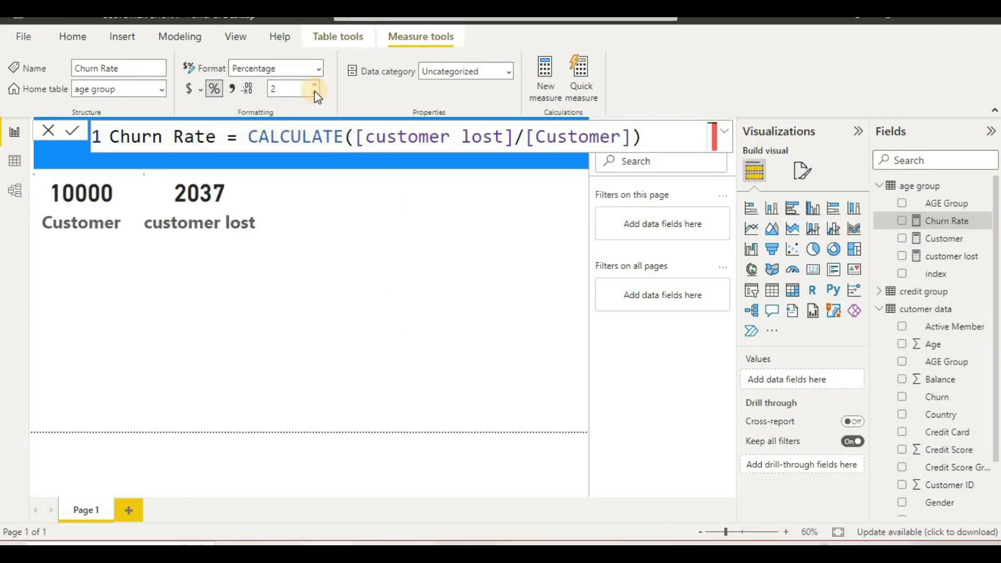
Step: Add a Churn Rate card beside the customer lost card by duplicating that card and replacing its field with the Churn Rate measure
click(203, 216)
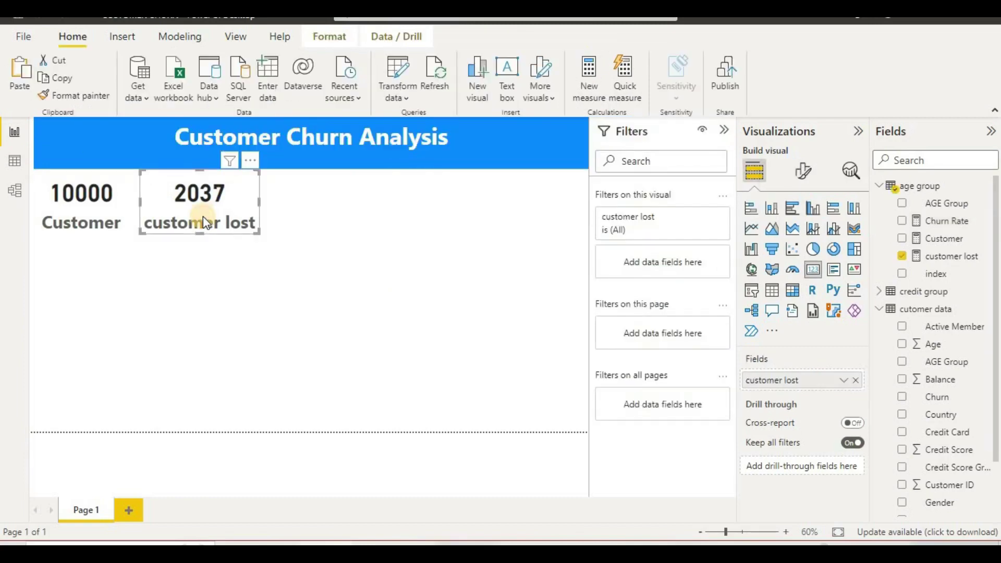
key(ctrl+c)
key(ctrl+v)
drag(202, 216, 339, 208)
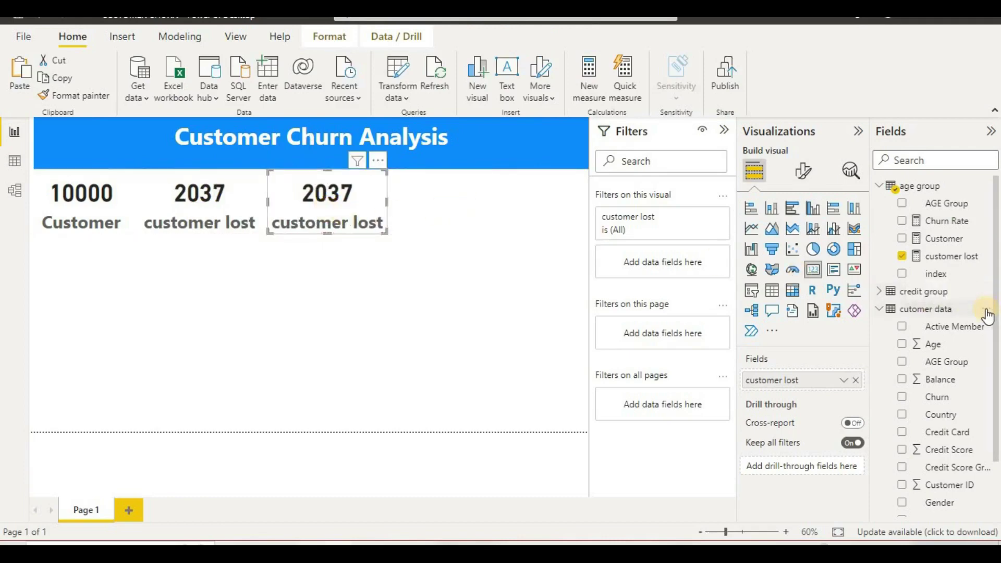
drag(945, 230, 811, 380)
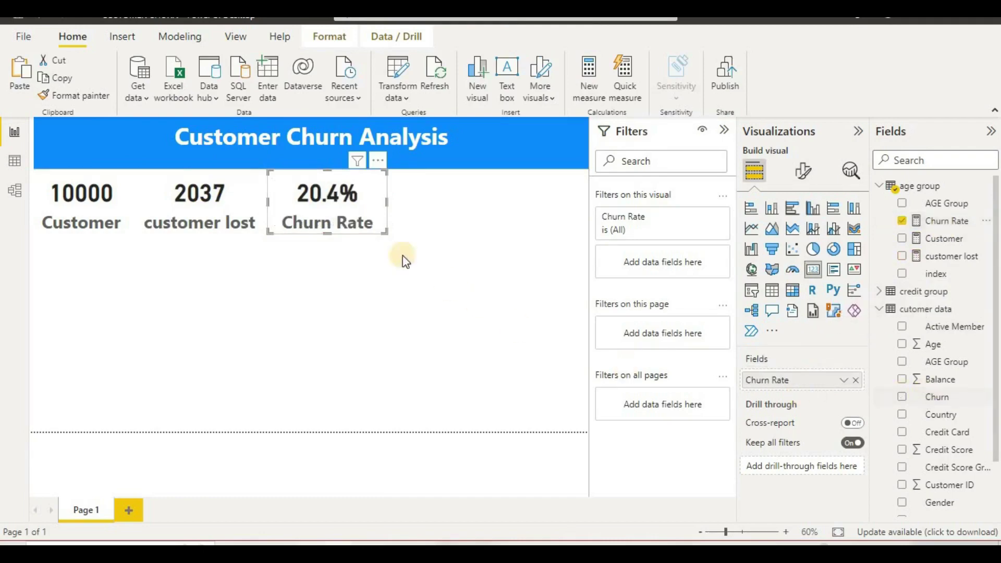
click(485, 265)
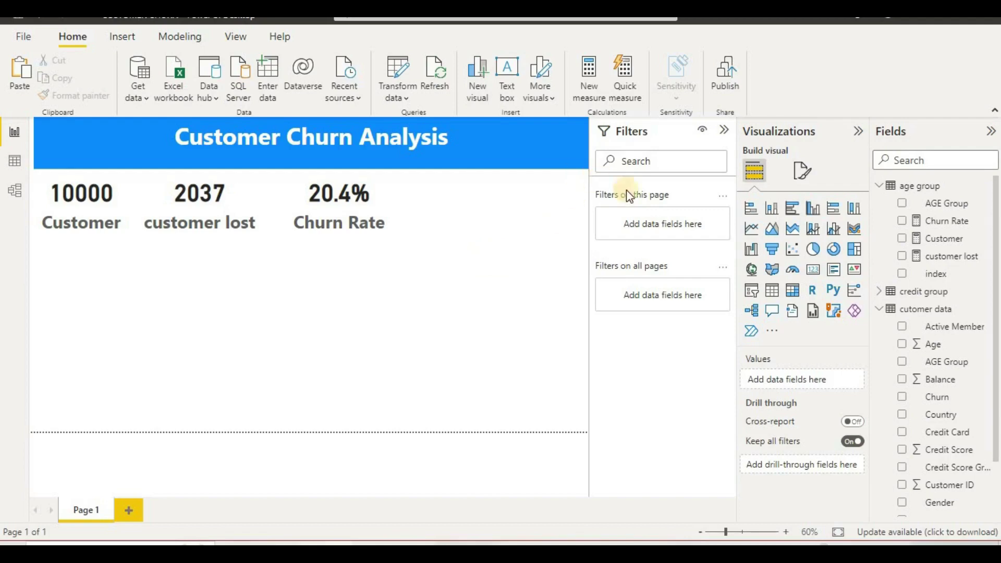
Step: Add a donut chart to the page and place it directly below the Customer card
click(832, 255)
drag(64, 293, 67, 271)
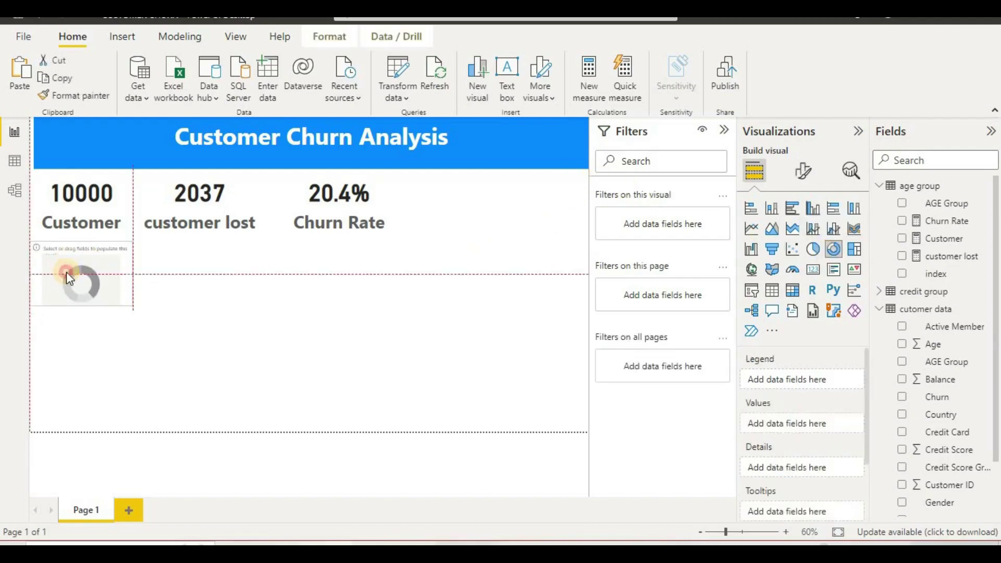
click(252, 328)
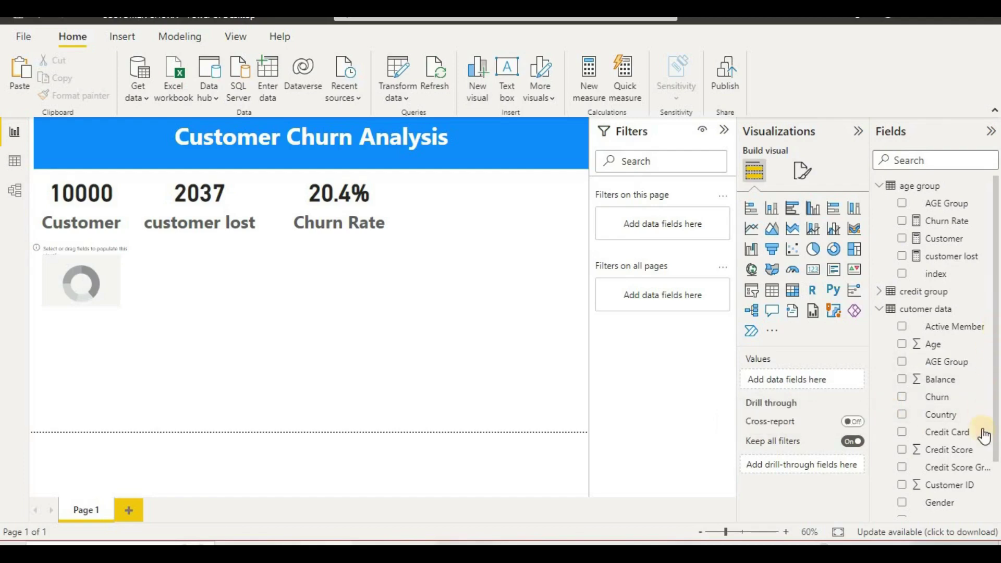
Step: Assign Gender as the donut chart's legend and the Customer measure as its values
scroll(977, 449, down, 3)
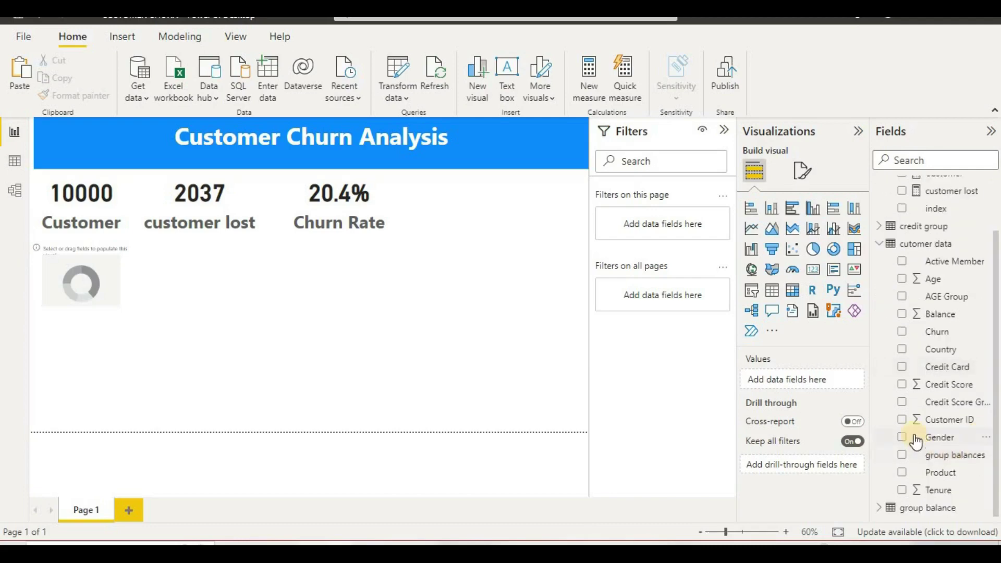
drag(912, 438, 834, 381)
click(70, 267)
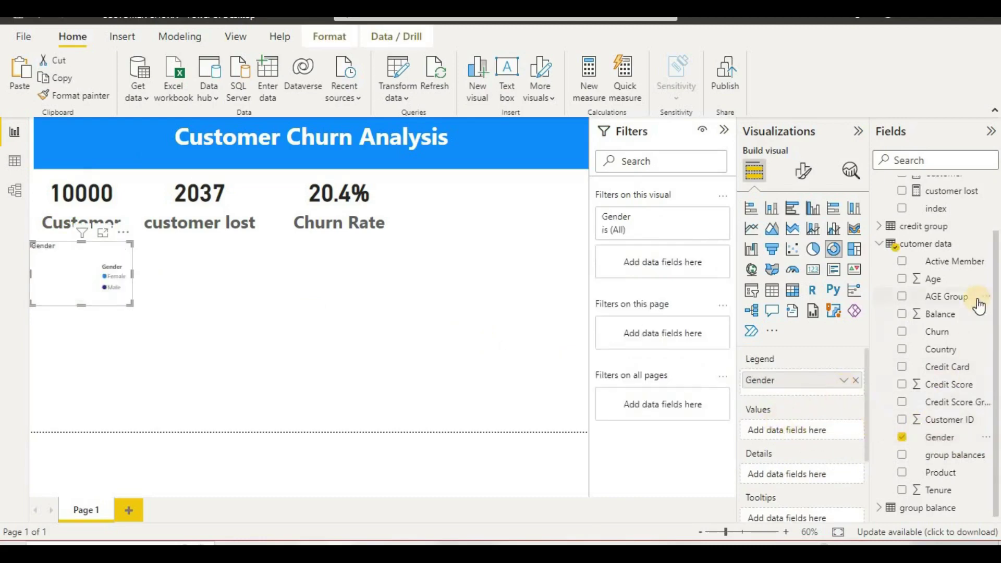
scroll(975, 303, up, 2)
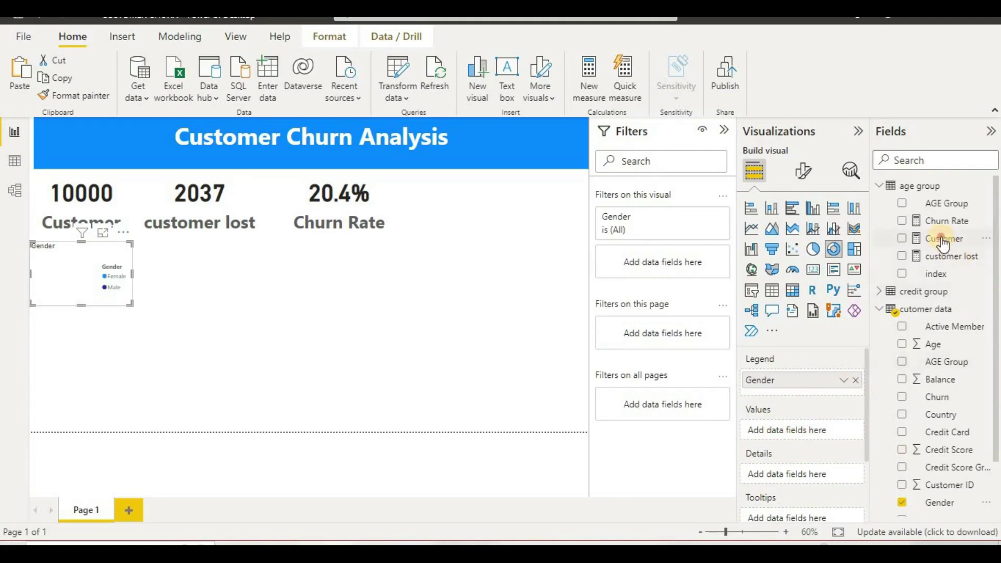
drag(943, 242, 821, 435)
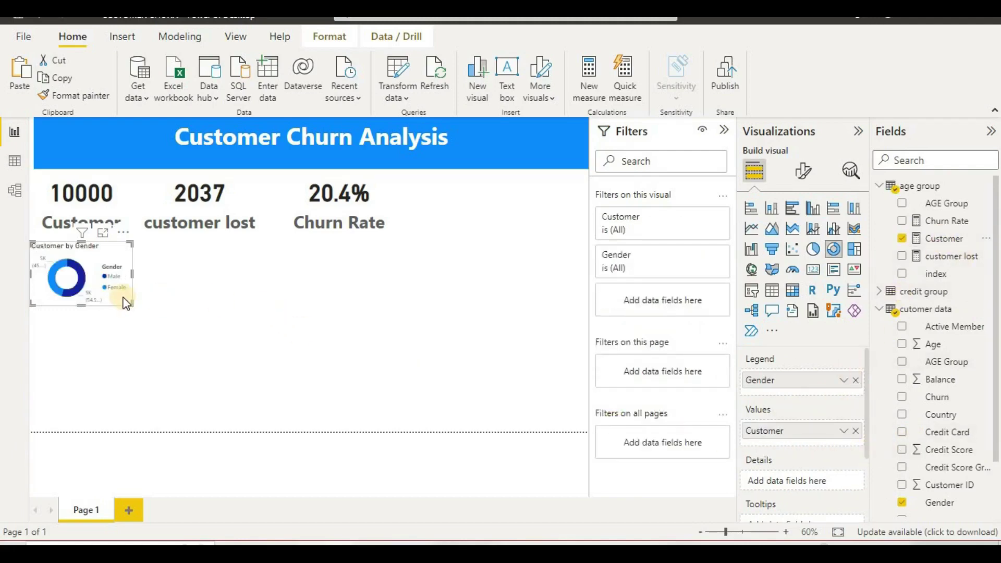
Step: Resize the Customer by Gender donut chart to match the width of the Customer card above it
drag(127, 303, 311, 396)
click(220, 342)
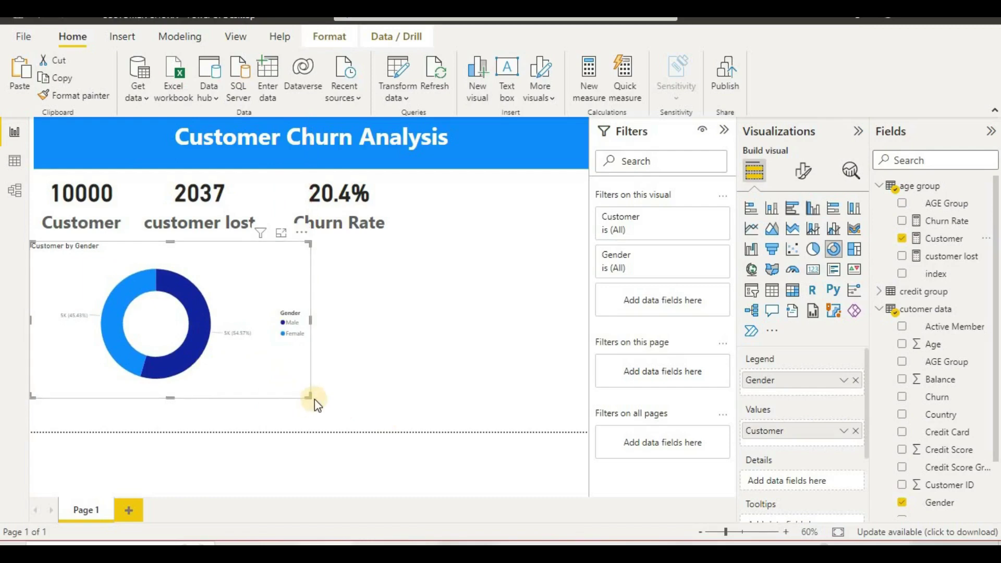
drag(308, 393, 132, 309)
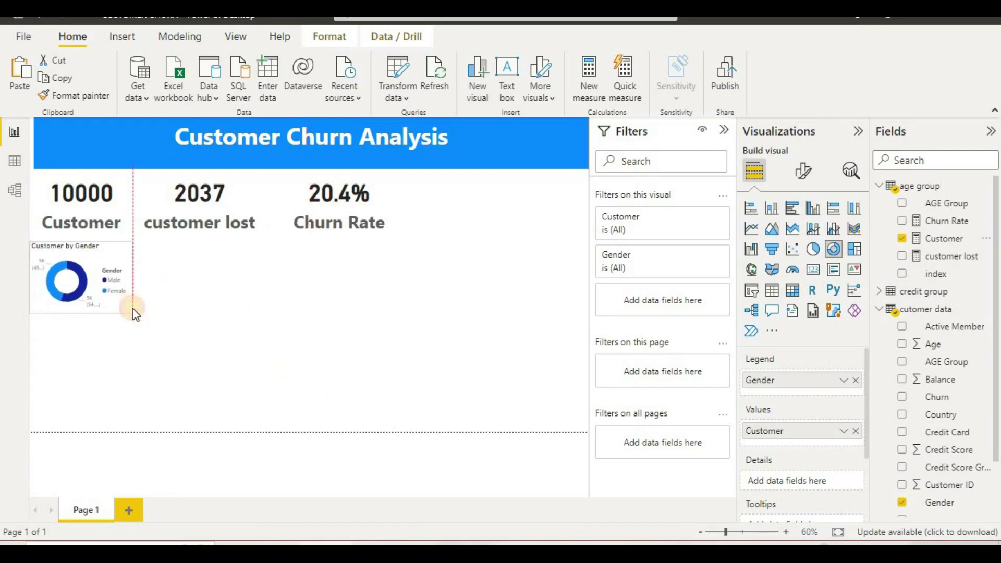
click(256, 313)
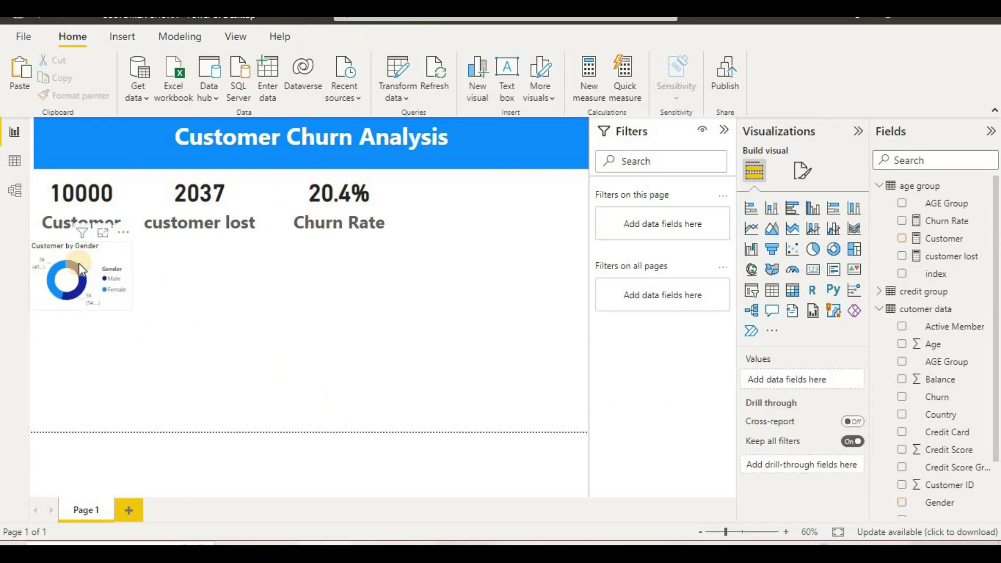
Step: Open the title settings of the Customer by Gender donut chart
click(79, 262)
click(805, 173)
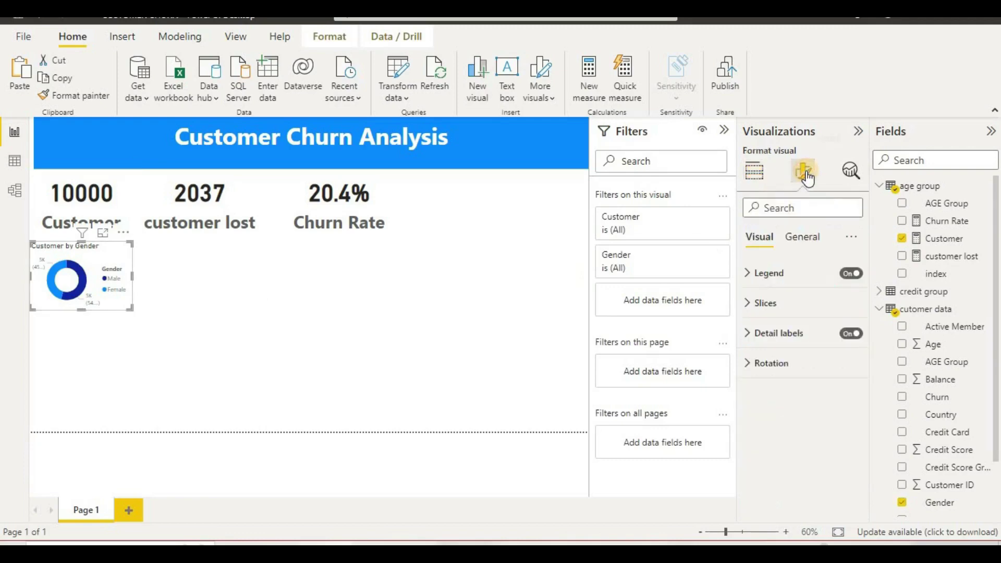
click(802, 236)
click(786, 303)
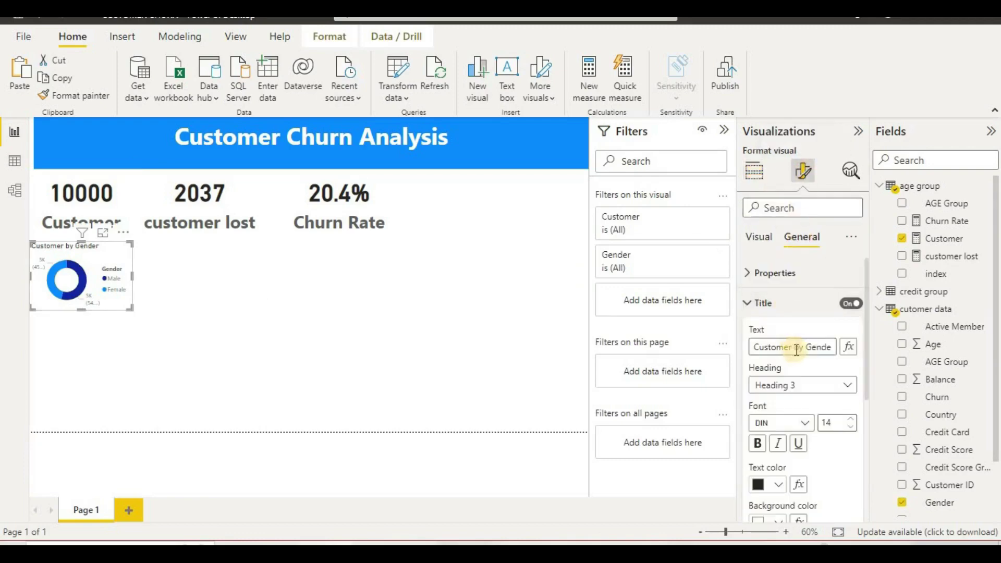
click(807, 348)
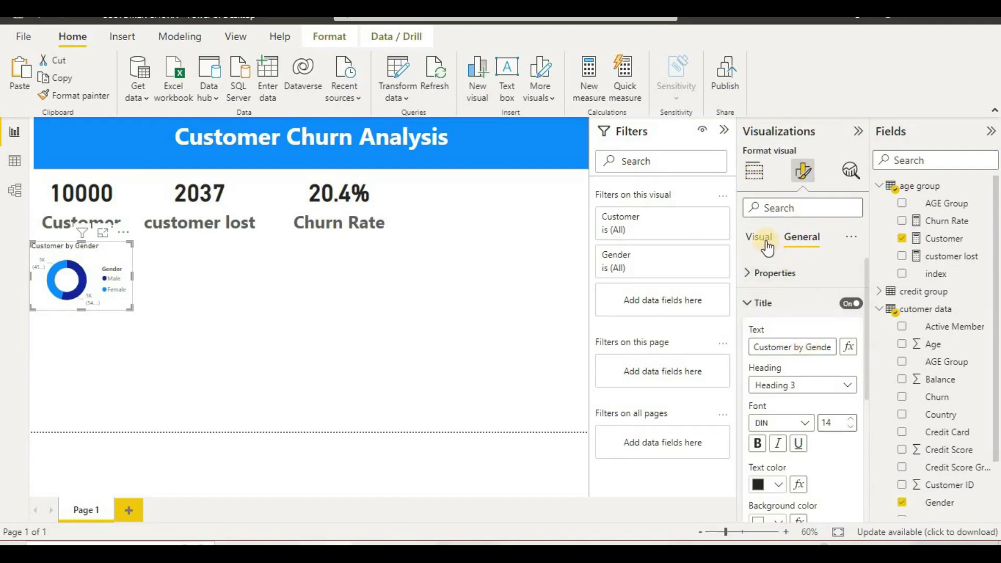
Step: Make the donut chart's legend text bold and turn off the legend title
click(765, 241)
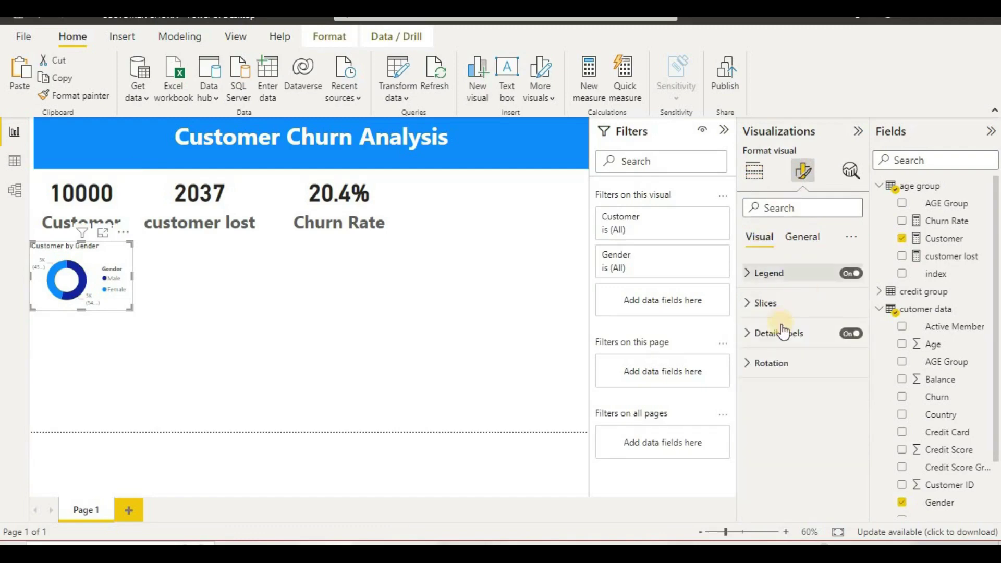
click(781, 273)
click(782, 273)
click(780, 272)
click(771, 377)
scroll(771, 378, down, 2)
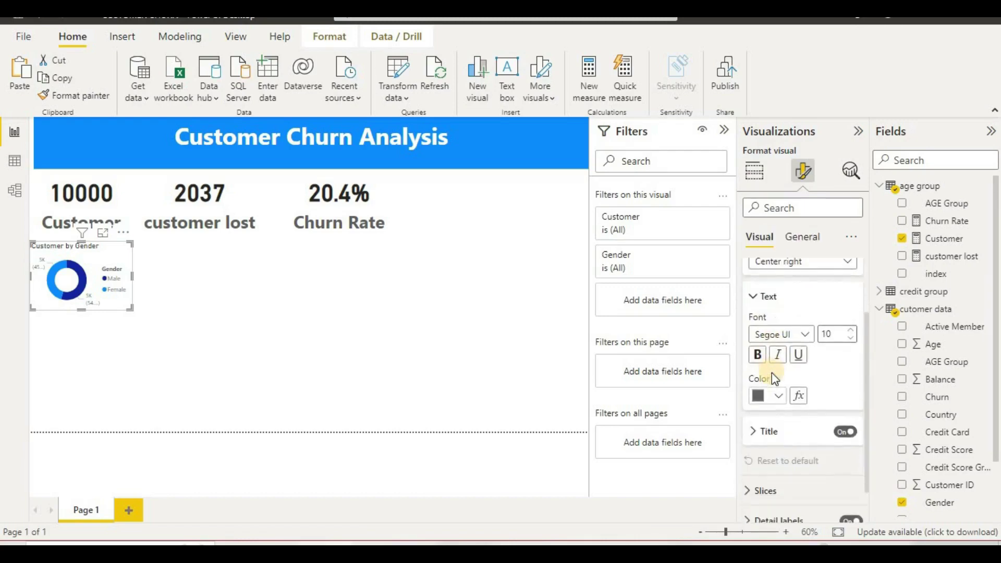
click(758, 356)
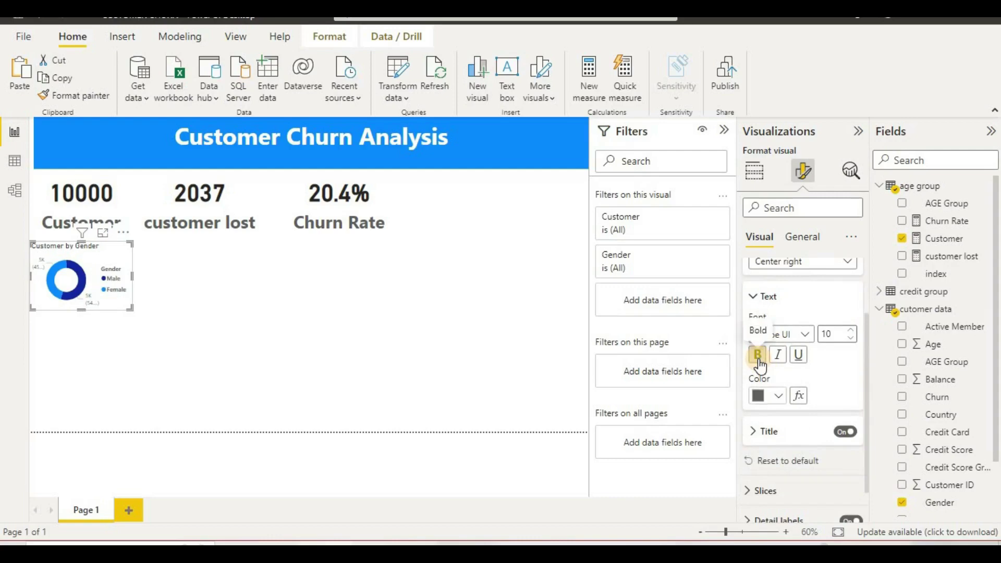
scroll(833, 388, down, 1)
click(841, 389)
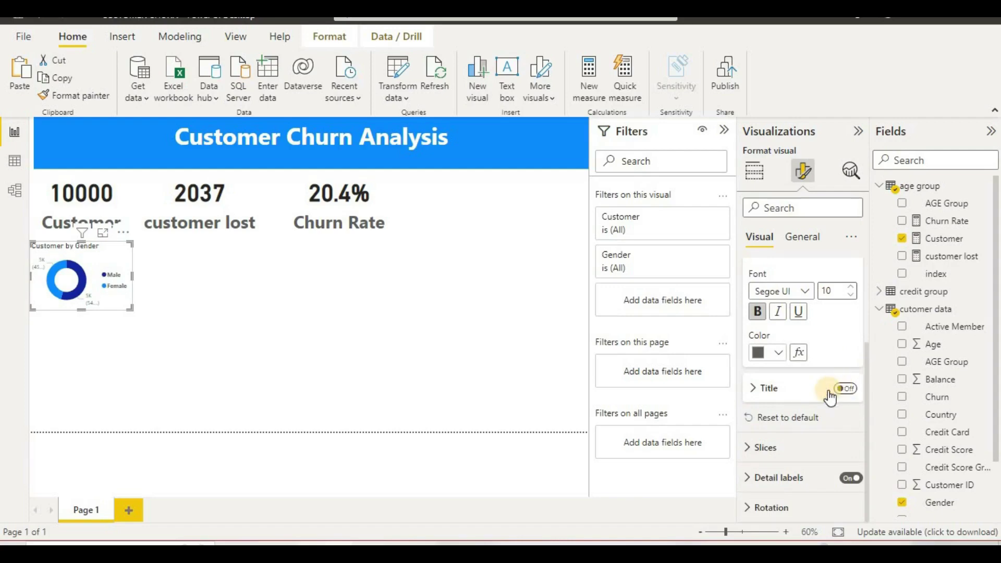
Step: Format the donut chart's detail label values as bold with font size 22
click(787, 479)
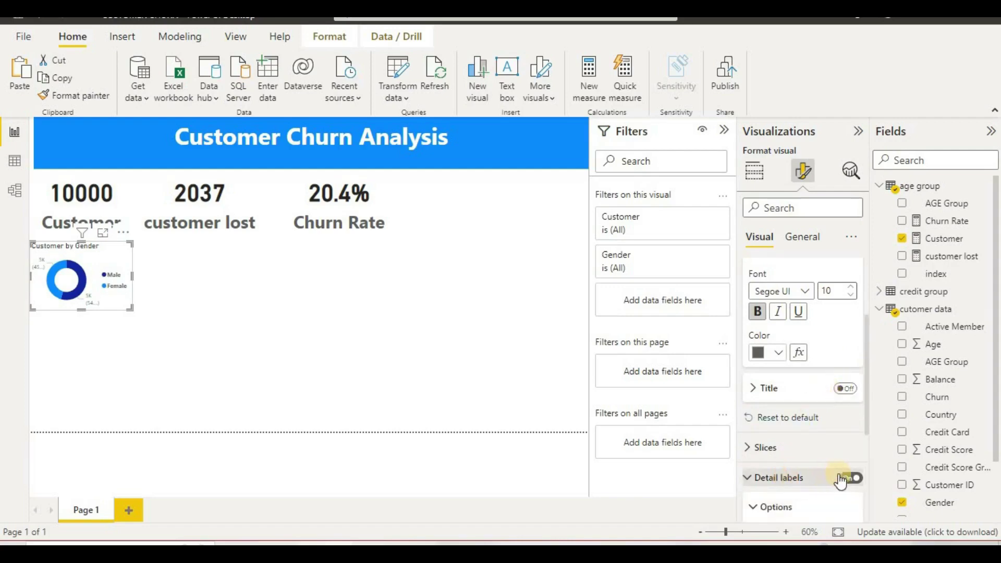
click(849, 478)
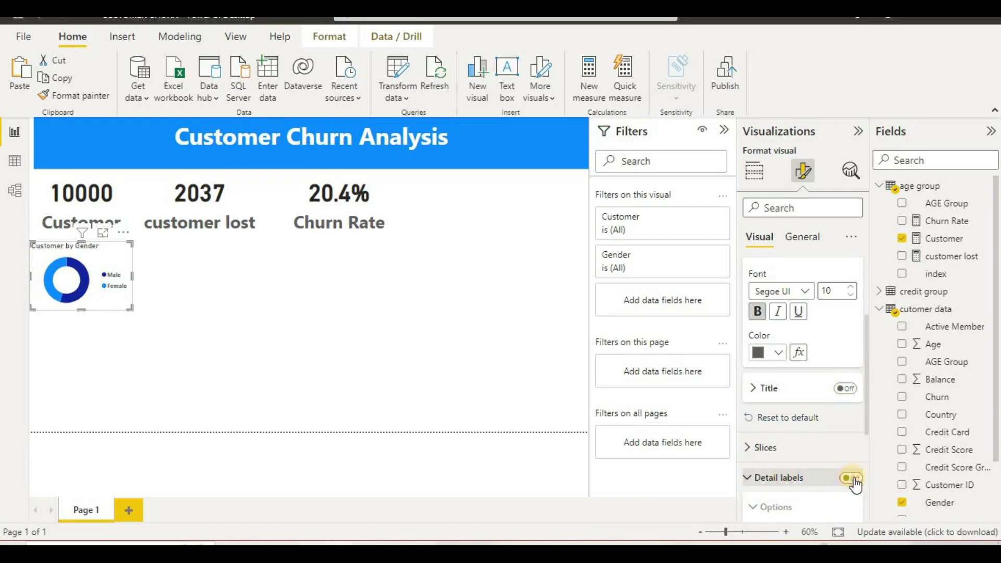
scroll(853, 483, down, 5)
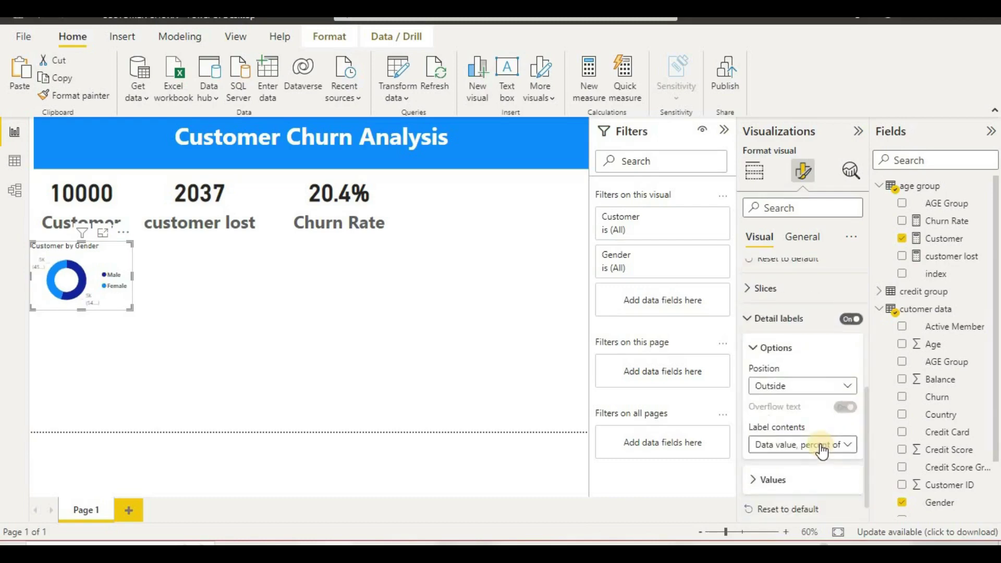
scroll(824, 390, down, 2)
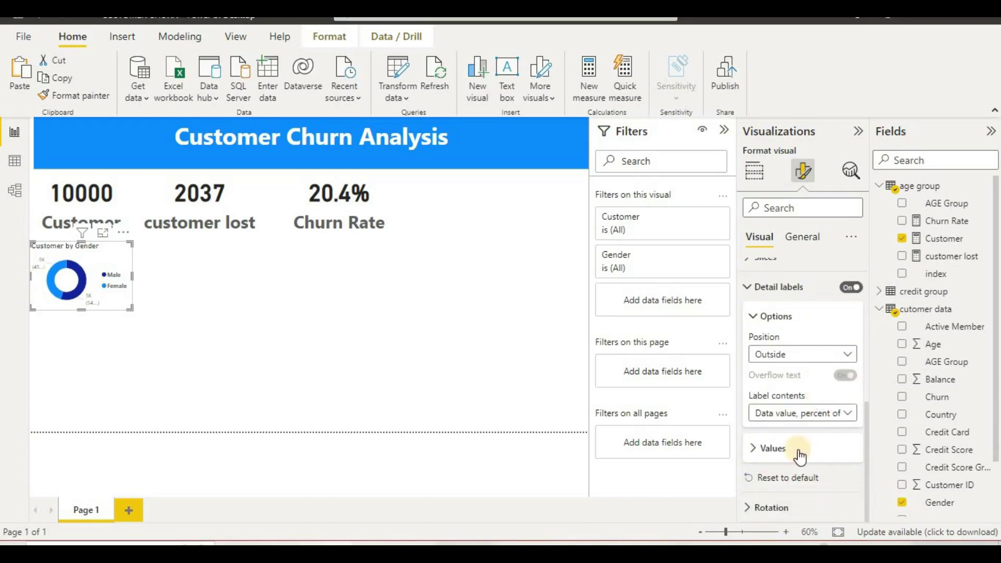
click(799, 455)
scroll(811, 432, down, 3)
click(830, 367)
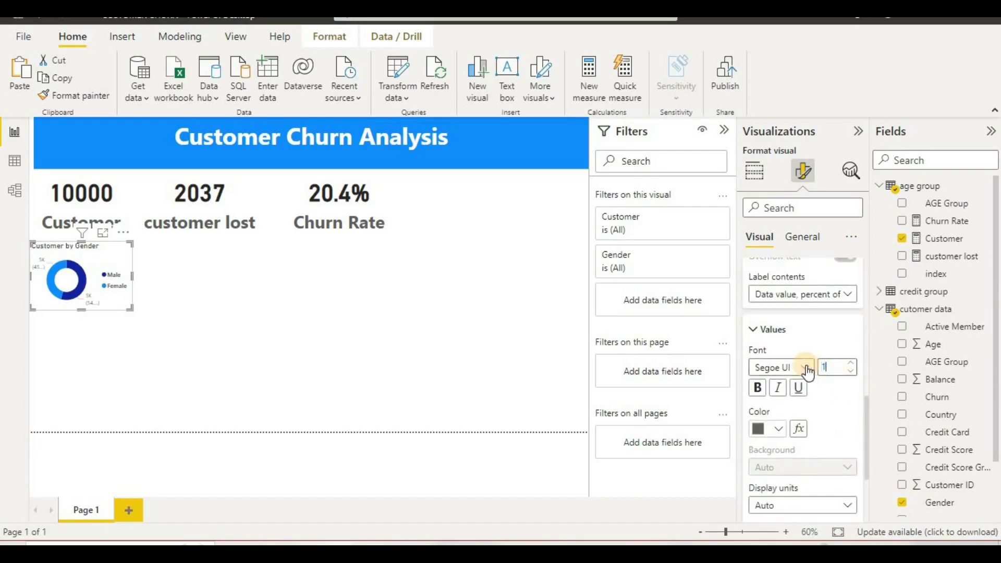
text(18)
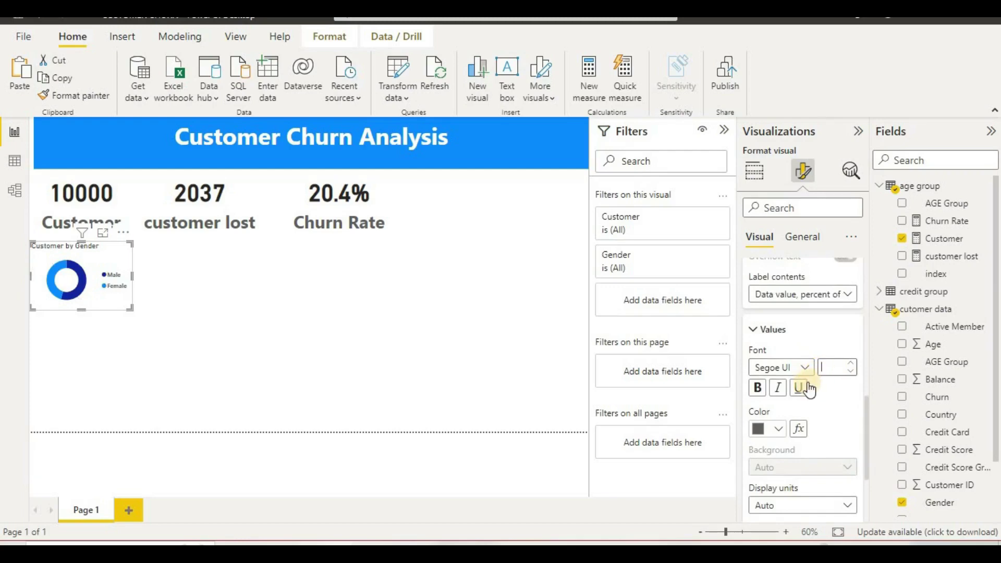
text(22)
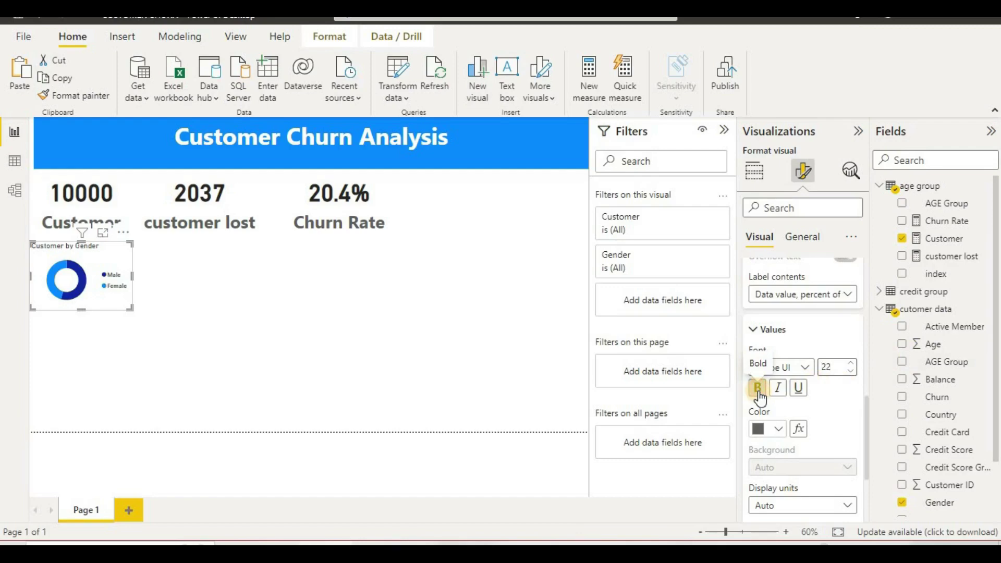
click(758, 388)
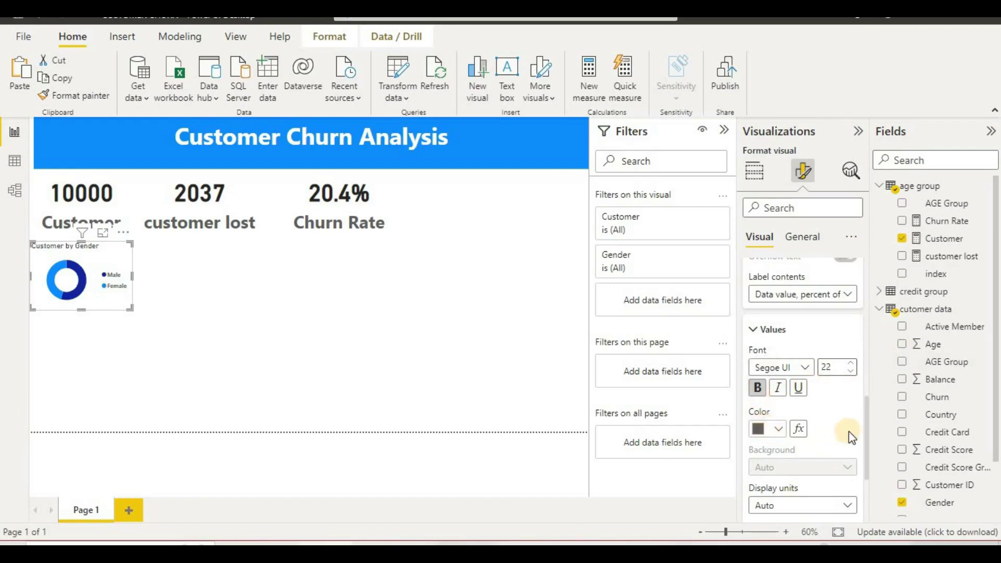
Step: Set the donut chart's detail label contents to Data value
scroll(850, 418, down, 2)
scroll(842, 391, up, 2)
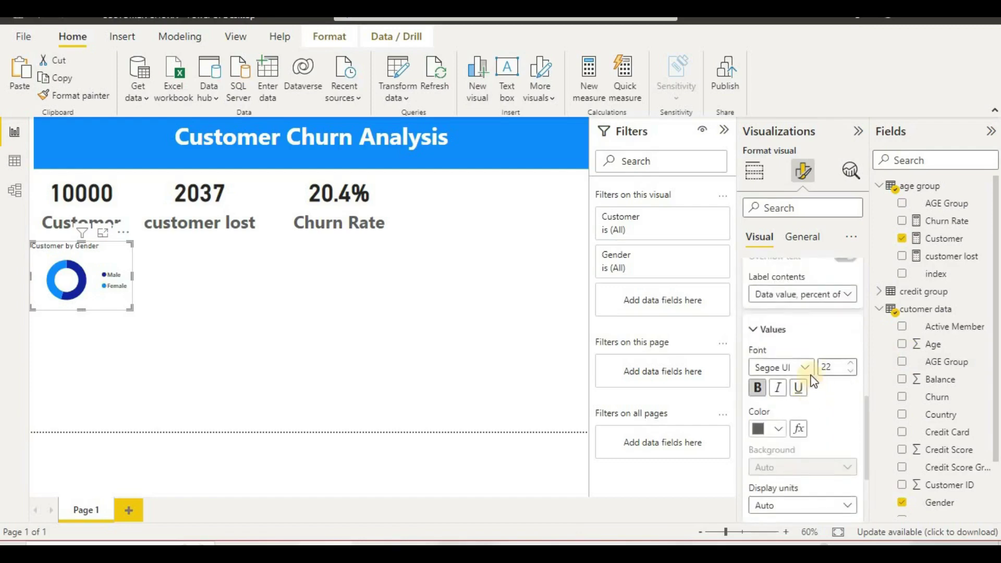
click(831, 298)
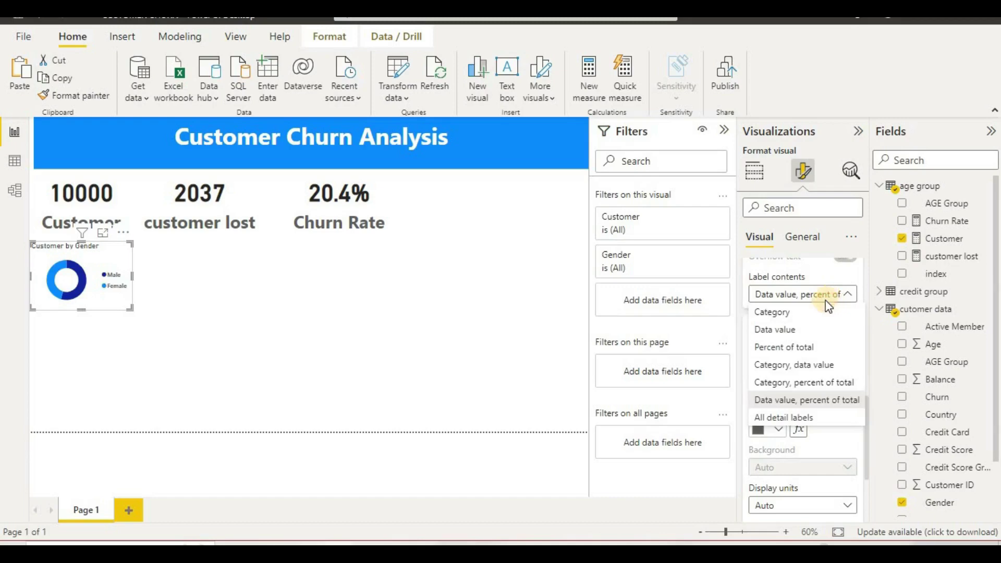
click(815, 331)
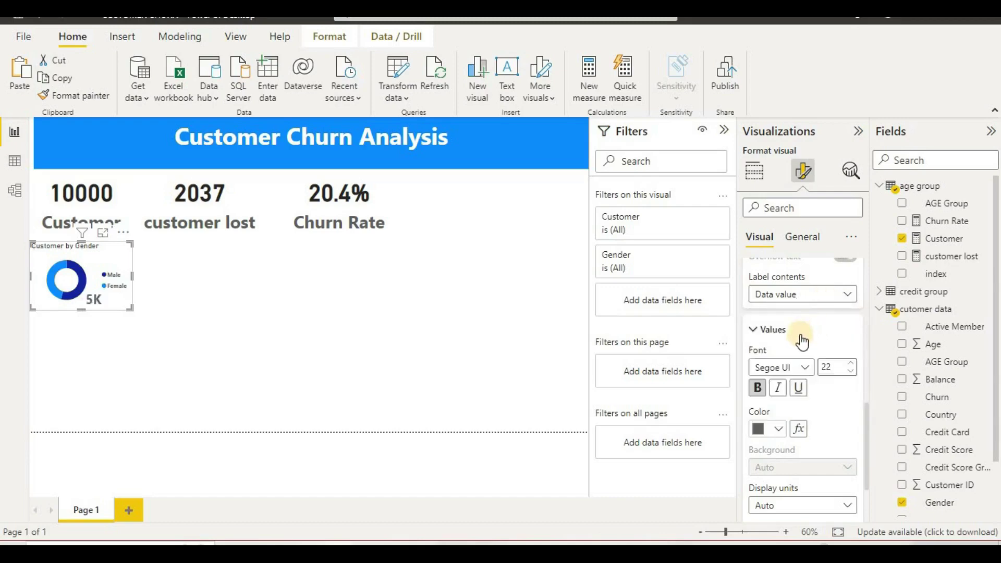
Step: Set the display units of the donut chart's detail label values to None
scroll(802, 342, down, 1)
scroll(800, 343, up, 3)
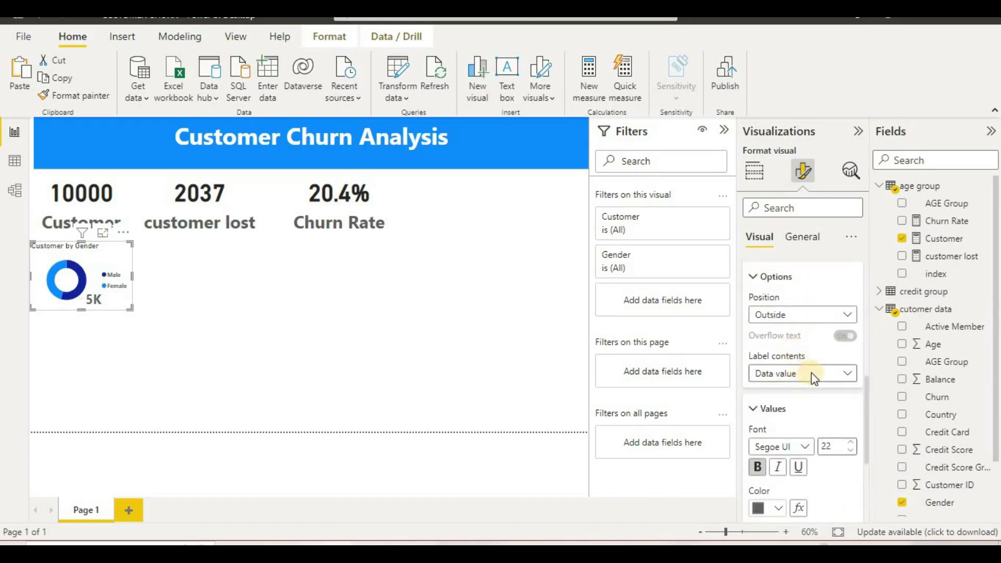
scroll(812, 373, up, 2)
scroll(814, 366, down, 4)
scroll(815, 365, down, 1)
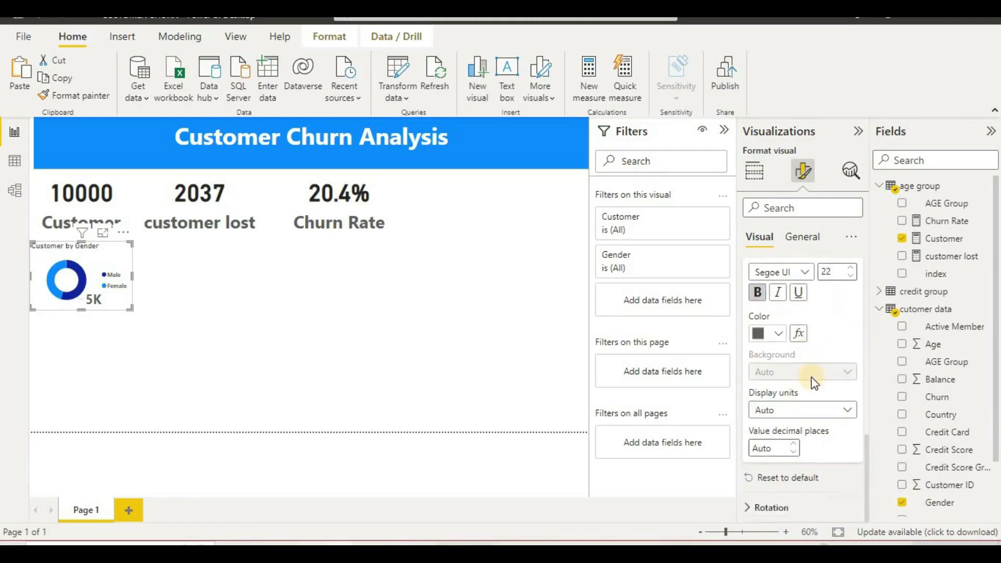
click(817, 409)
click(791, 445)
Step: Enlarge the Customer by Gender donut chart so it spans the width beneath the three KPI cards and is taller
drag(129, 309, 151, 353)
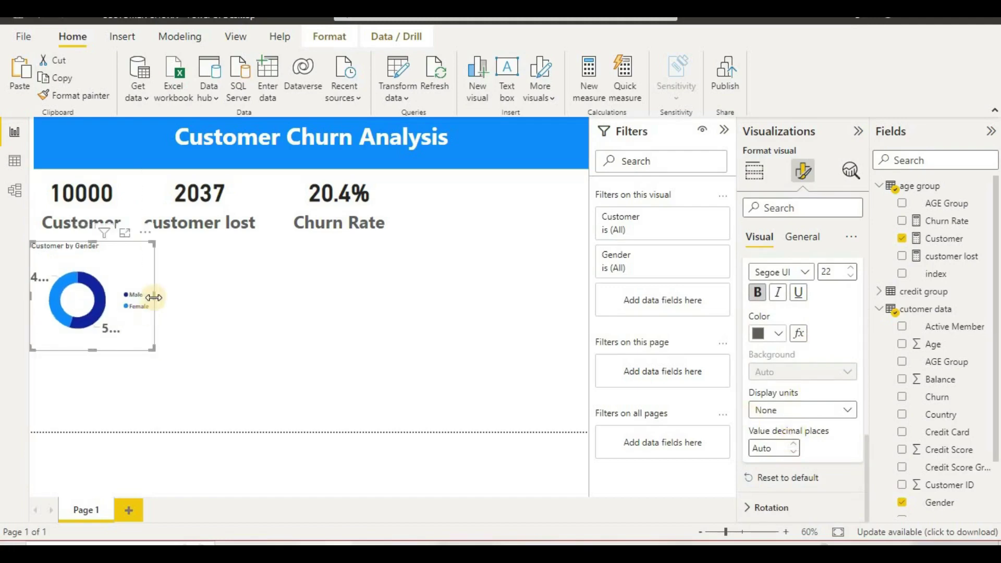
drag(152, 295, 379, 312)
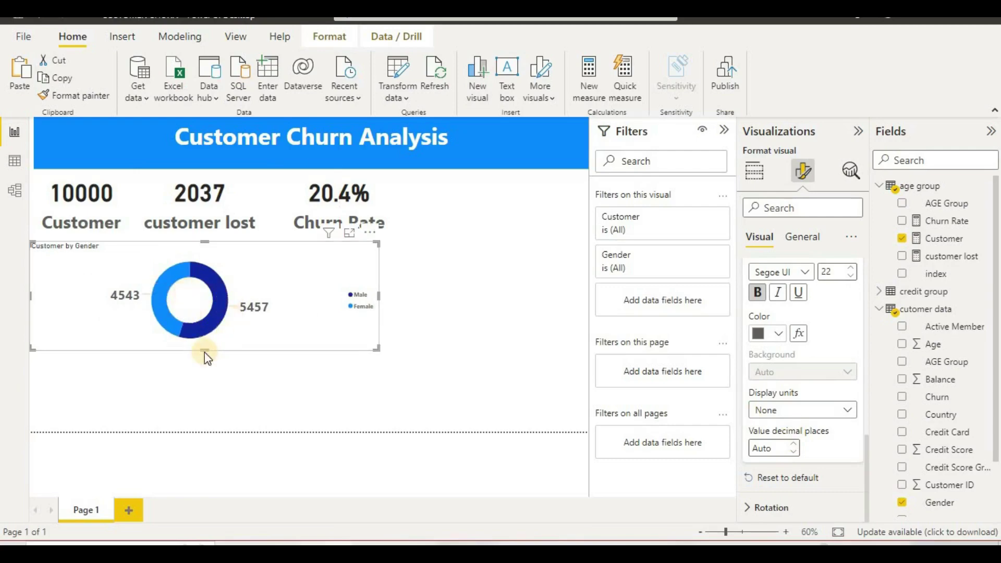
drag(204, 351, 203, 375)
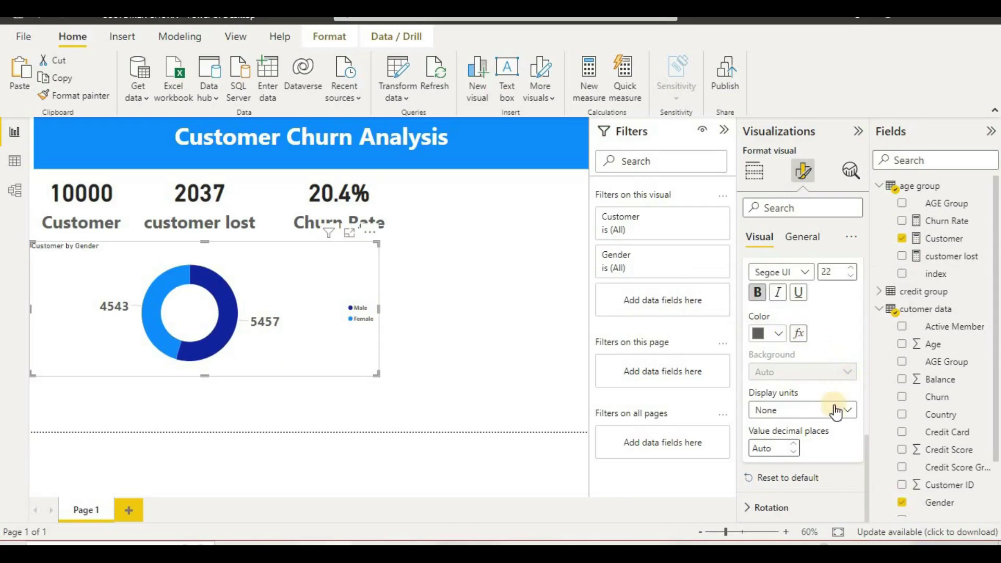
Step: Change the donut chart's detail label contents to Category, percent of total
scroll(835, 412, up, 3)
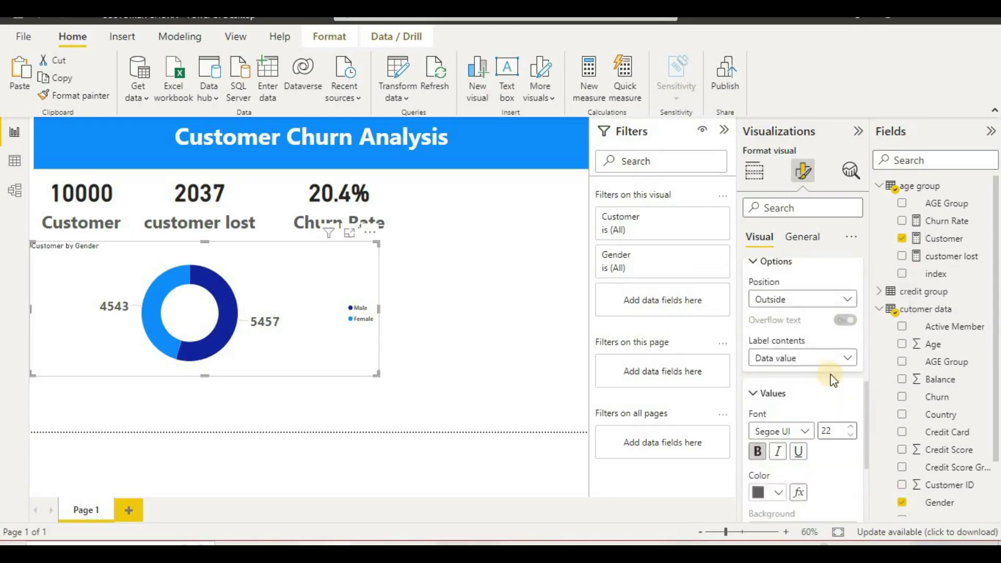
click(832, 358)
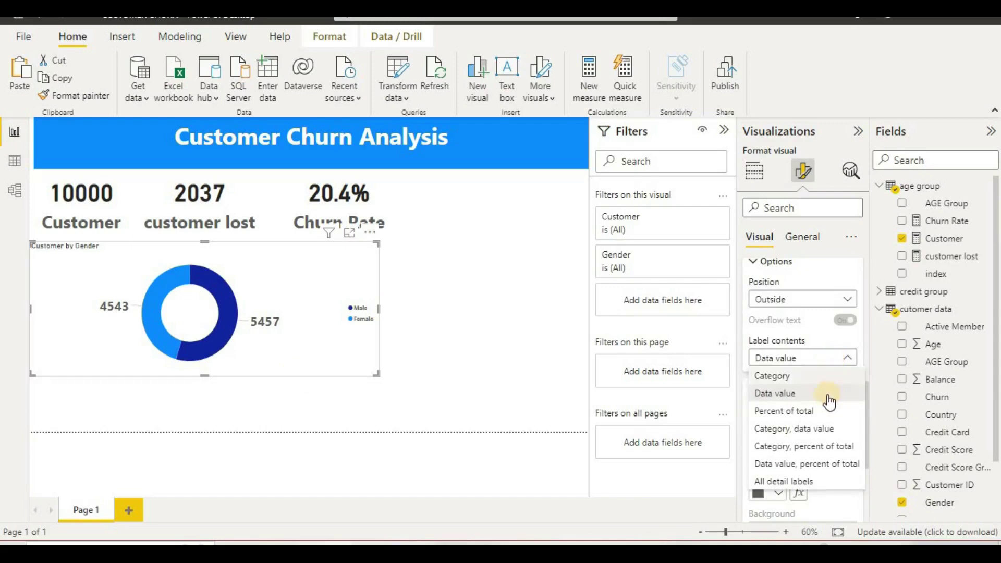
click(822, 446)
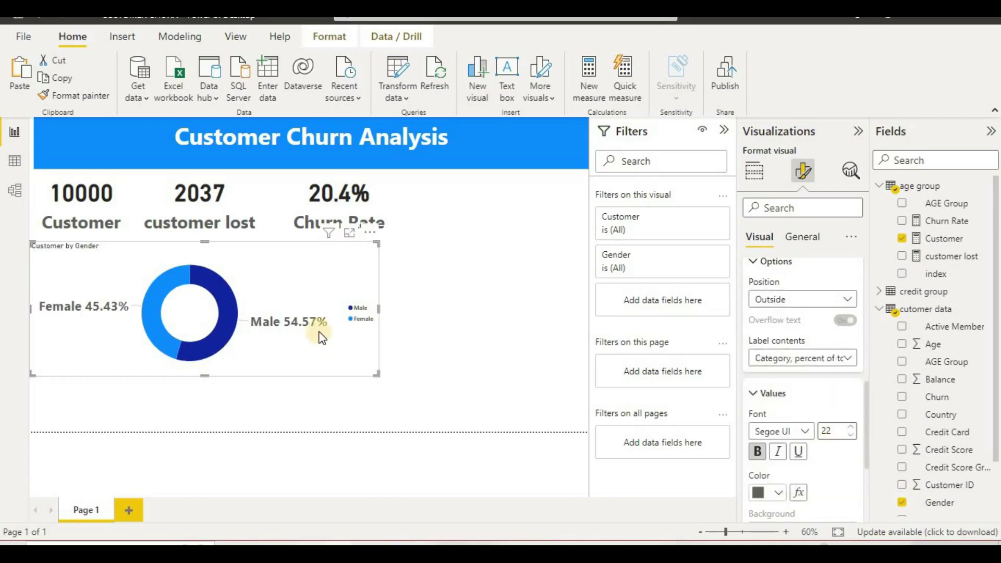
Step: Narrow the Customer by Gender donut chart so it ends beneath the customer lost card
click(217, 314)
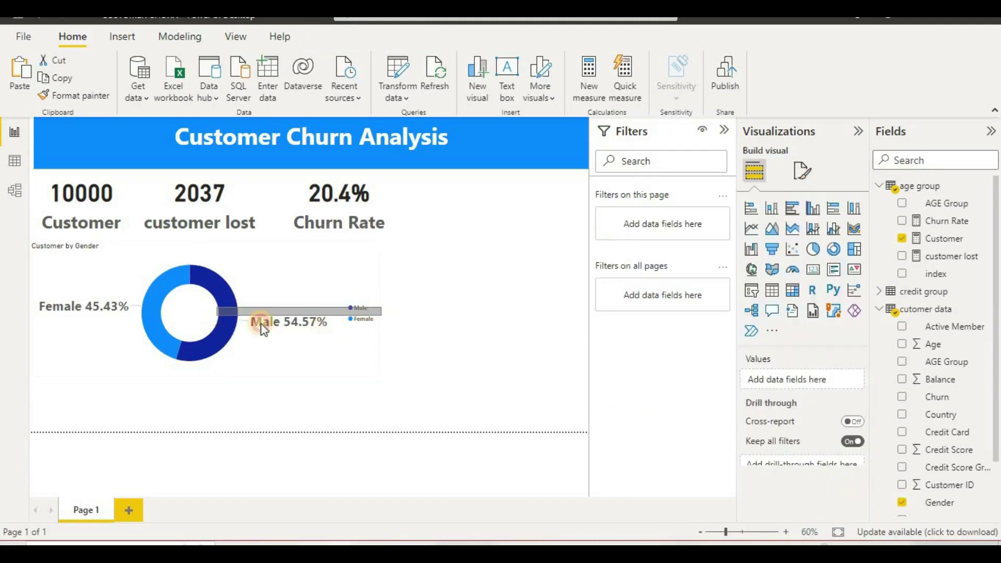
click(368, 319)
drag(379, 319, 234, 301)
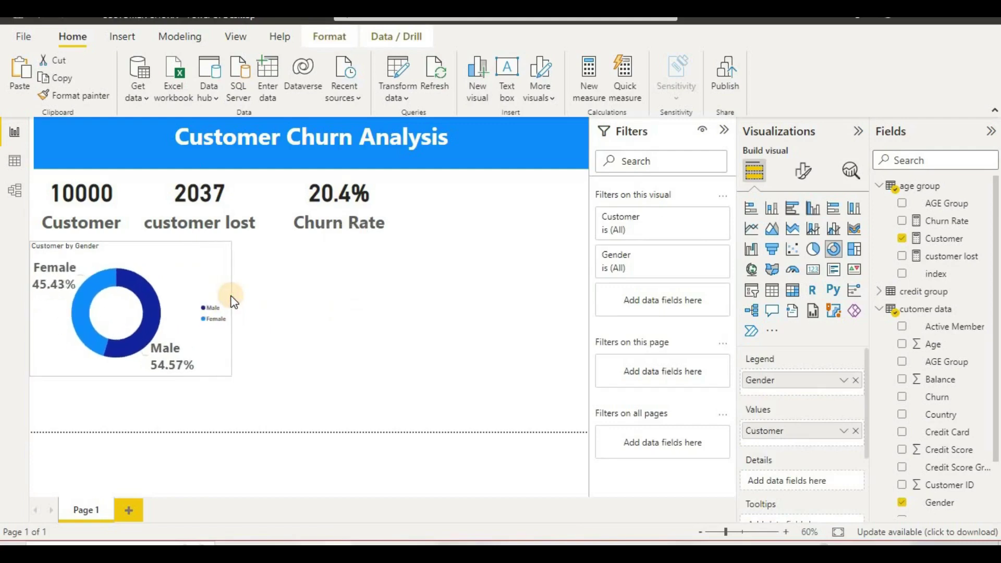
click(284, 299)
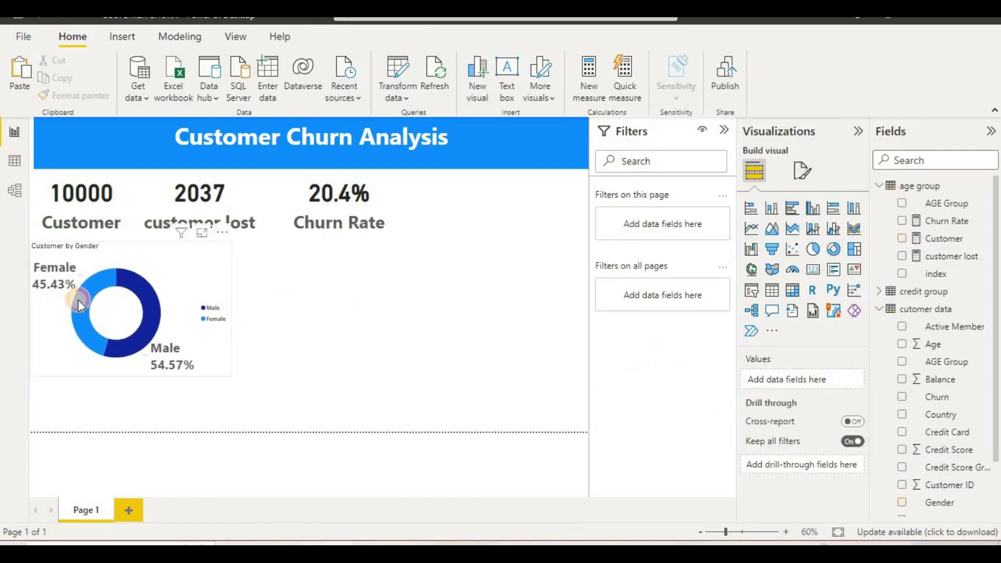
Step: Duplicate the Customer by Gender donut chart and place the copy beside the original, below the Churn Rate card
click(94, 301)
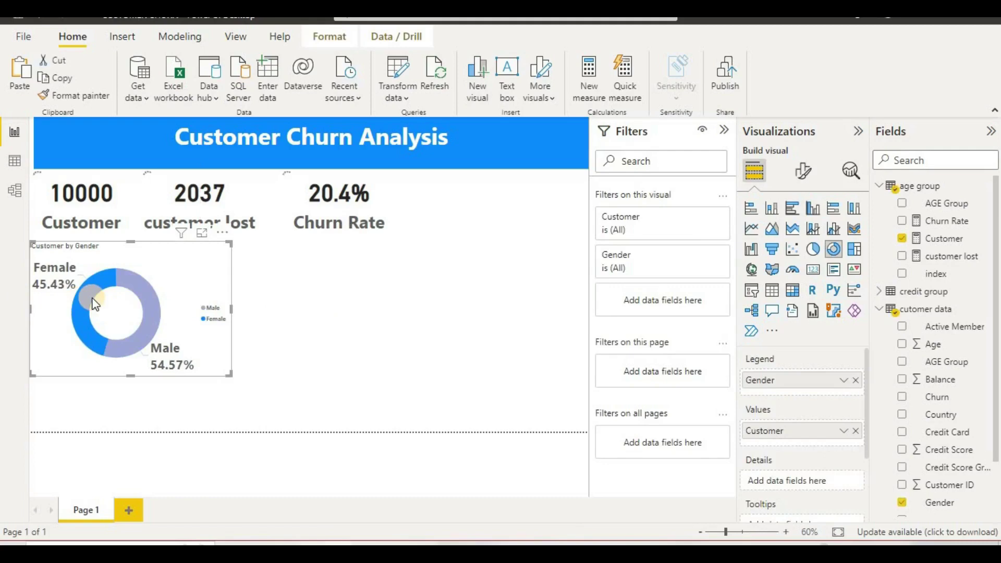
key(ctrl+c)
key(ctrl+v)
drag(89, 300, 331, 300)
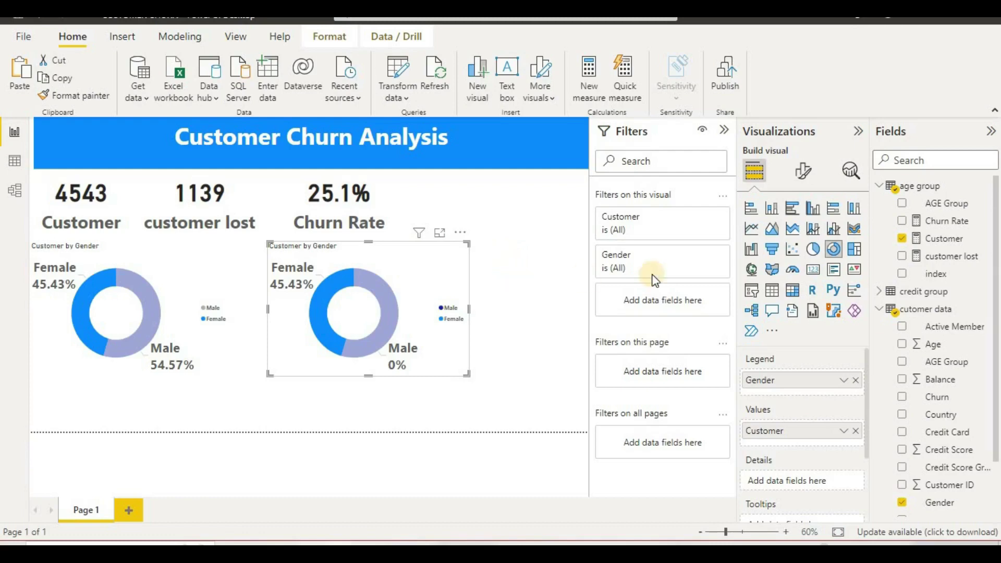
Step: Replace Gender with Active Member as the copied donut chart's legend and clear the Female highlight across the page
click(926, 334)
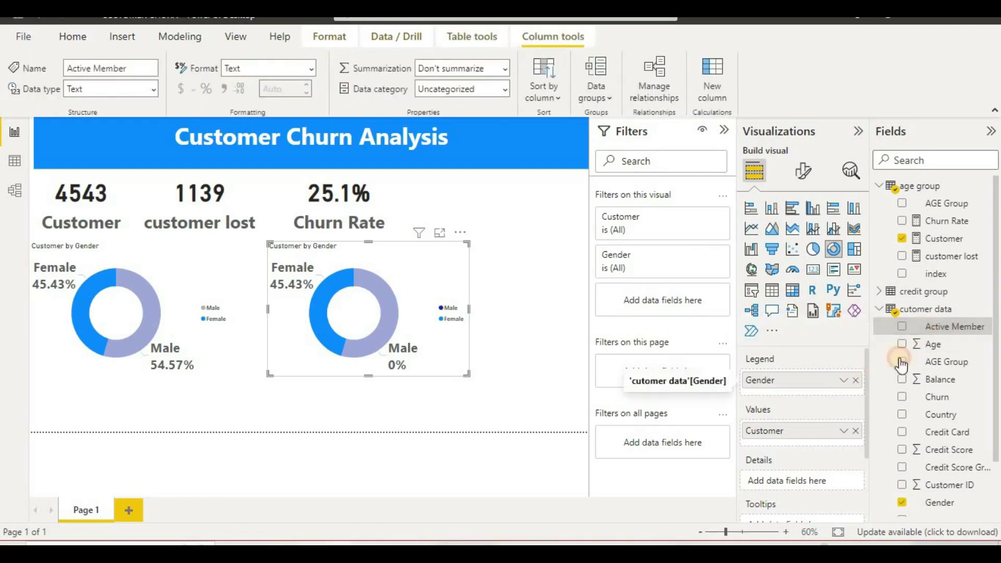
drag(902, 365, 933, 329)
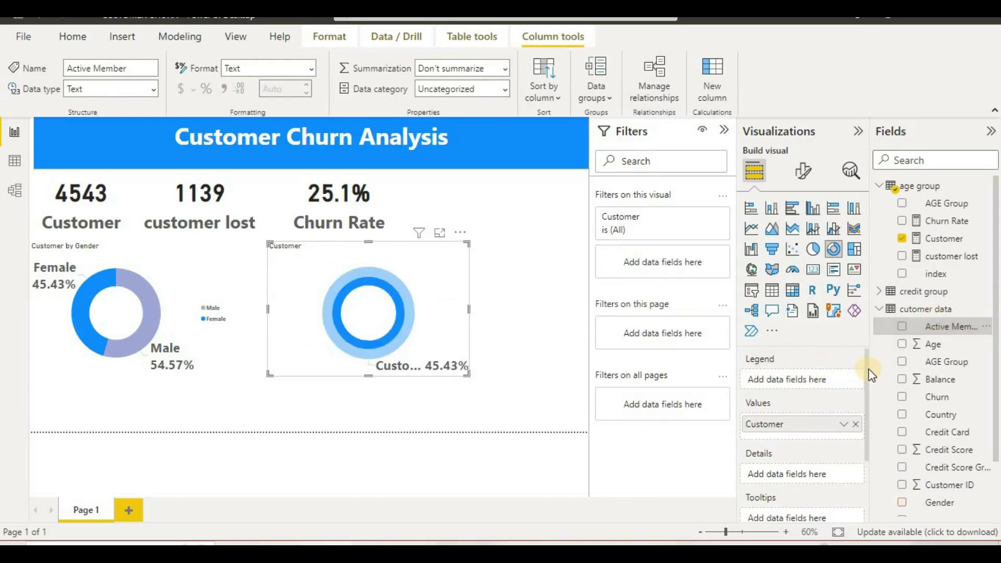
drag(869, 372, 878, 375)
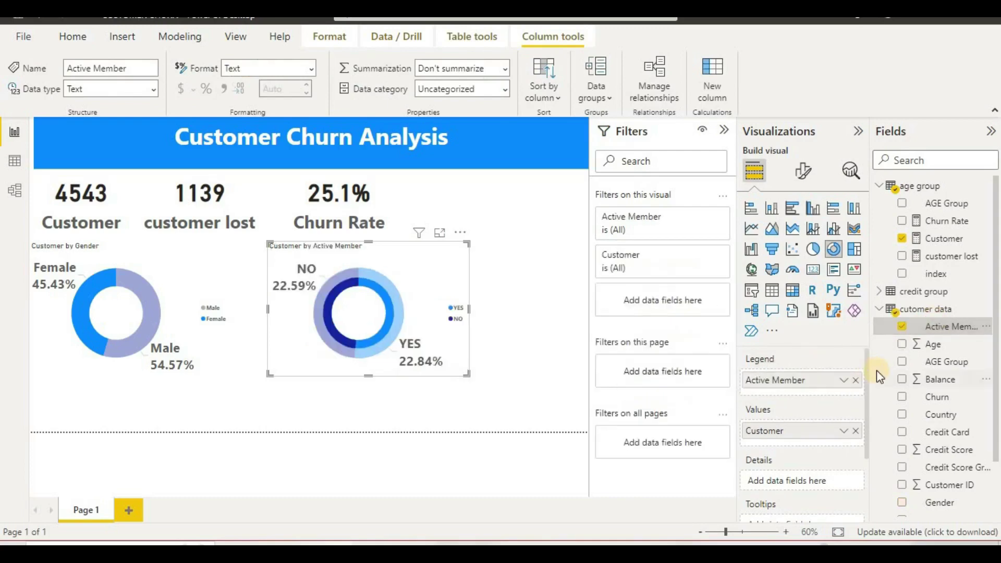
click(554, 295)
click(380, 299)
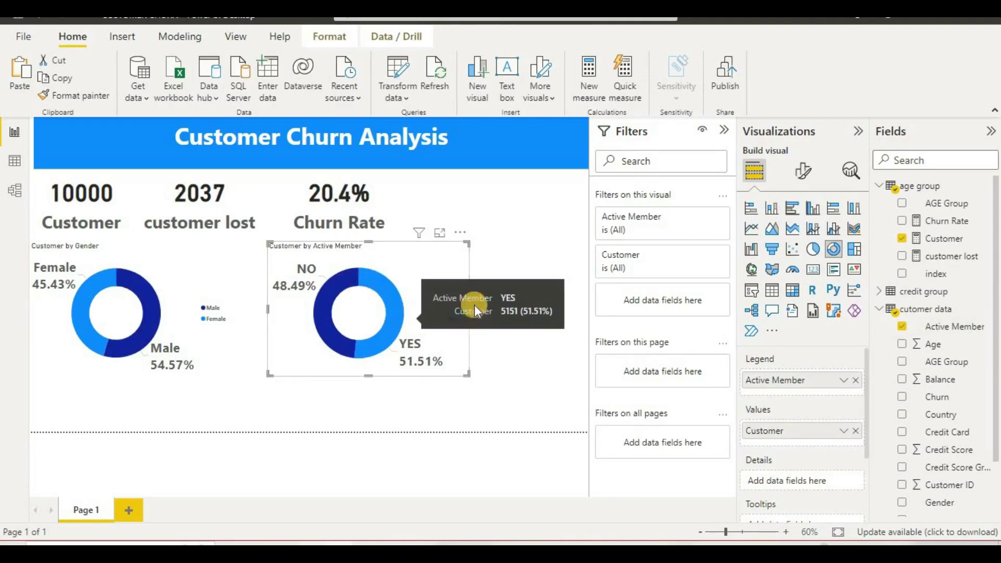
Step: Shrink the Customer by Gender and Customer by Active Member donut charts and place them close together beneath the first two cards
drag(469, 310, 407, 311)
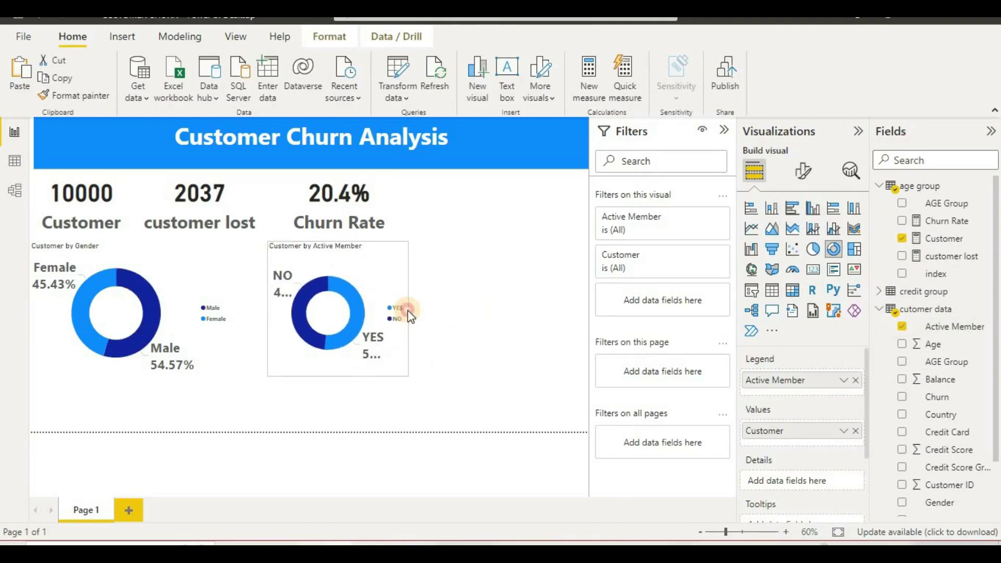
click(228, 367)
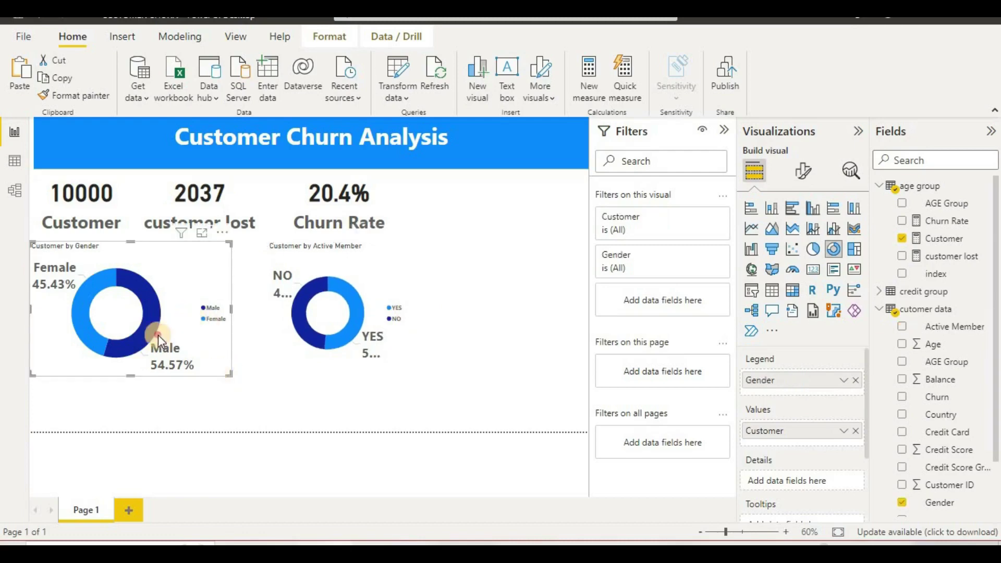
drag(158, 335, 158, 335)
drag(305, 326, 227, 311)
drag(324, 358, 290, 347)
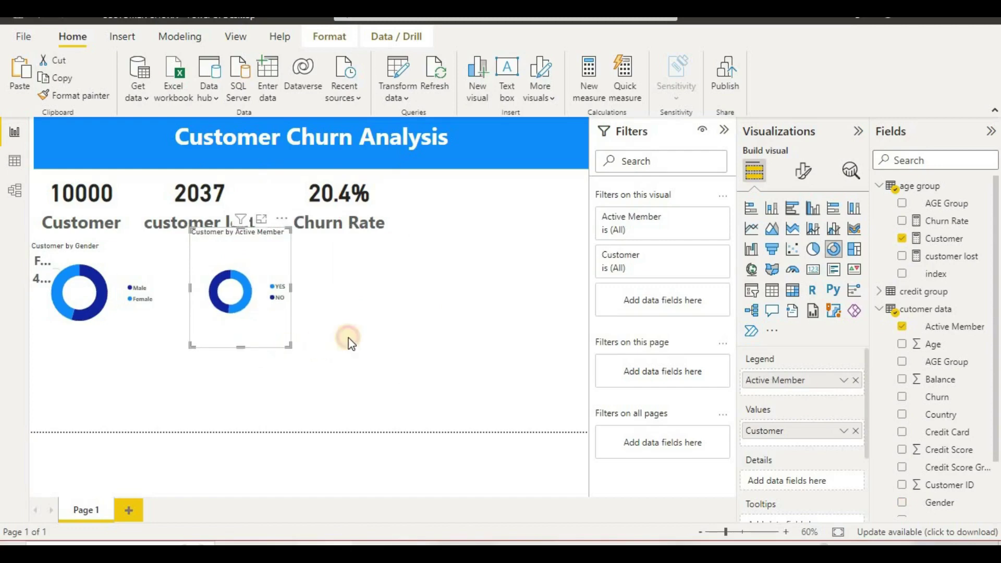
click(380, 339)
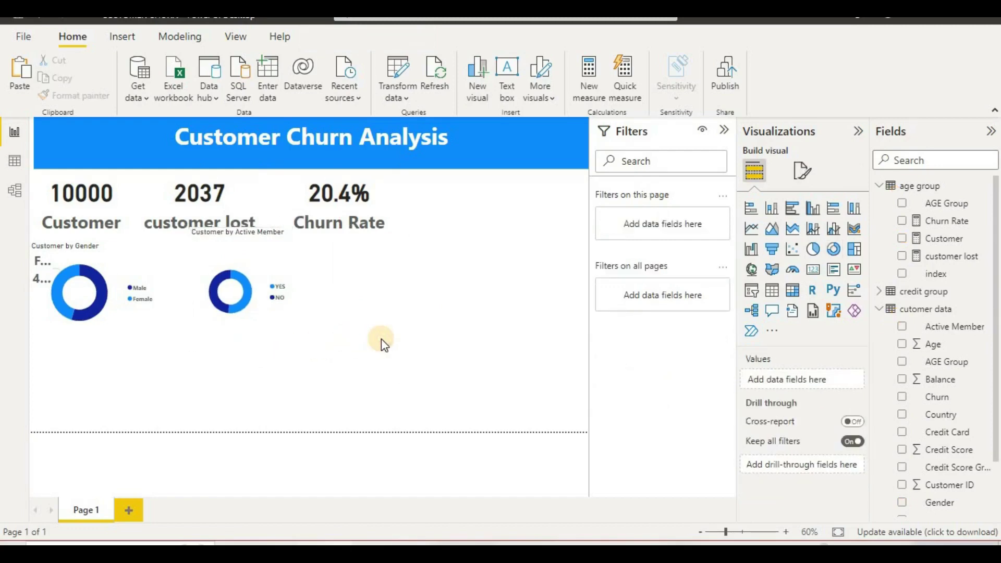
Step: Duplicate the Customer by Active Member donut chart below the Churn Rate card and replace the copy's legend with Credit Card
click(246, 286)
key(ctrl+c)
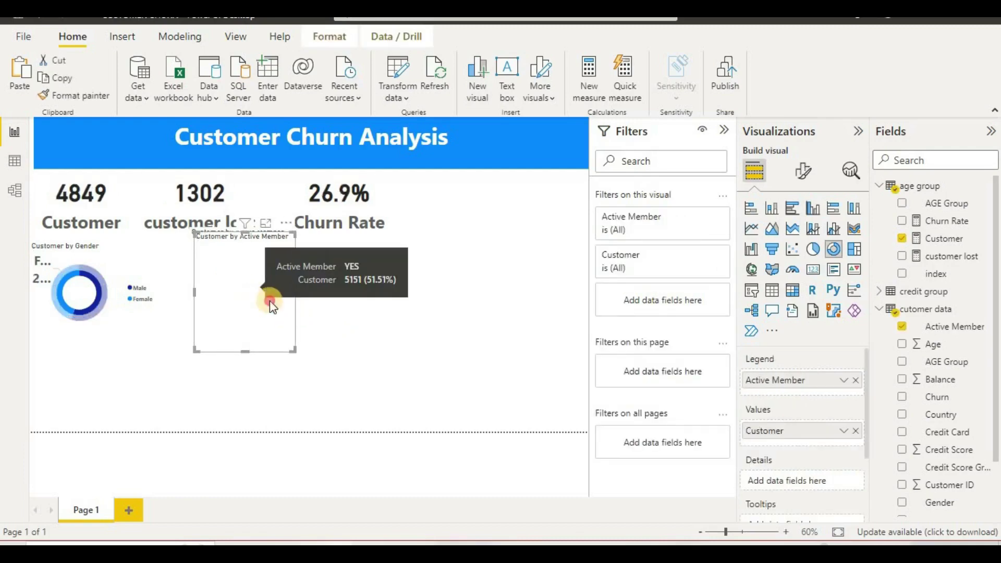
key(ctrl+v)
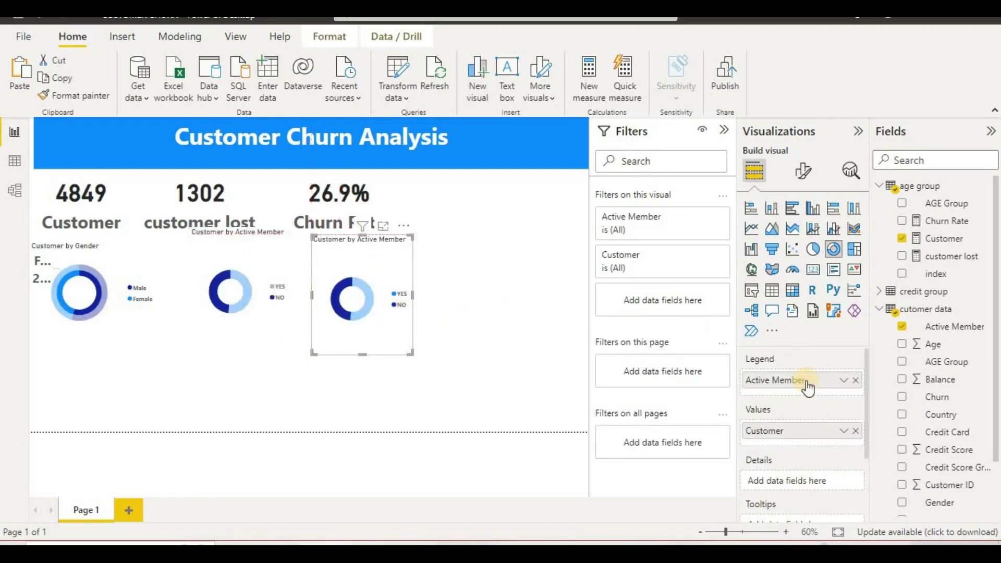
click(856, 380)
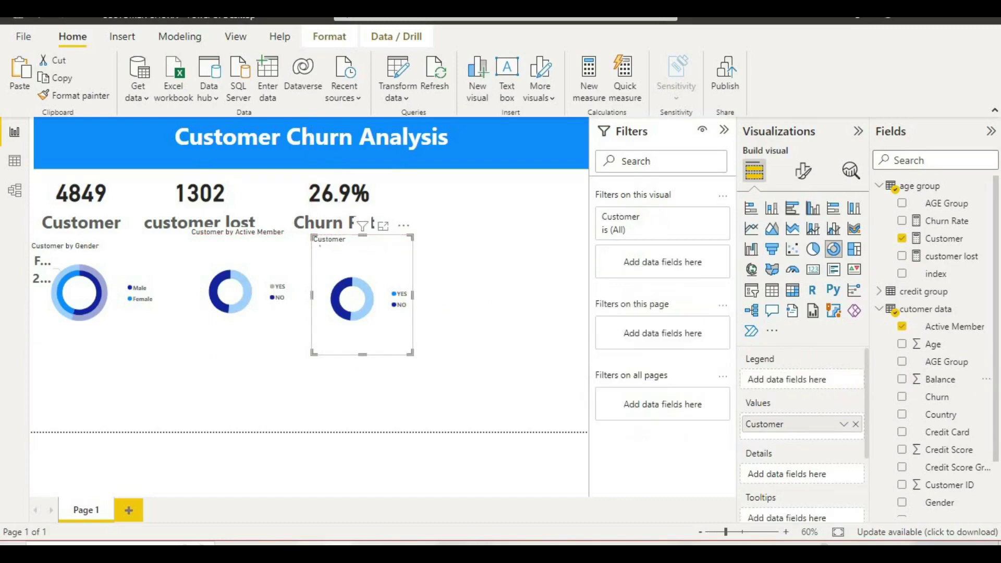
drag(946, 436, 808, 383)
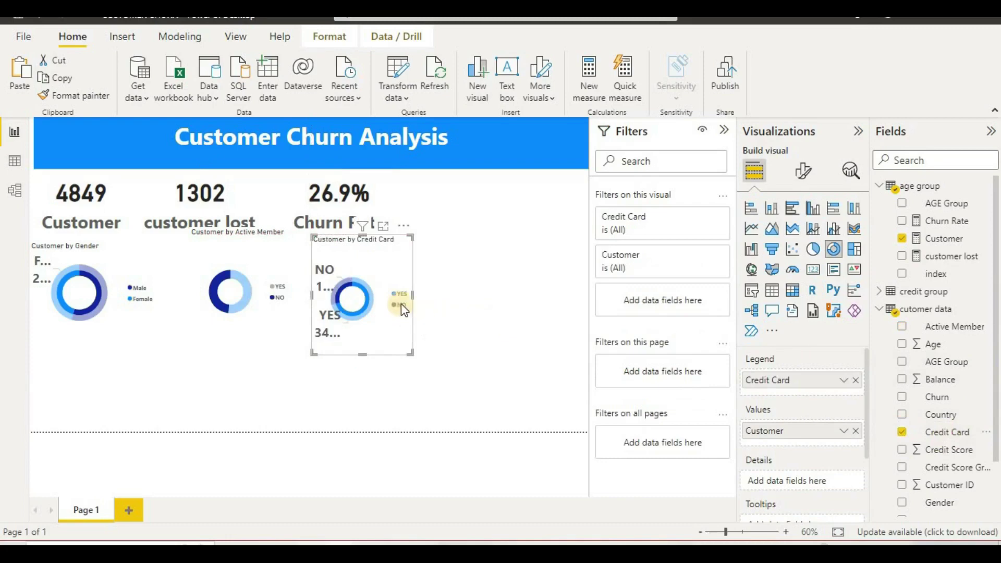
Step: Resize the Customer by Credit Card donut chart to fit below the Churn Rate card and clear the highlight across the page
drag(413, 294, 480, 286)
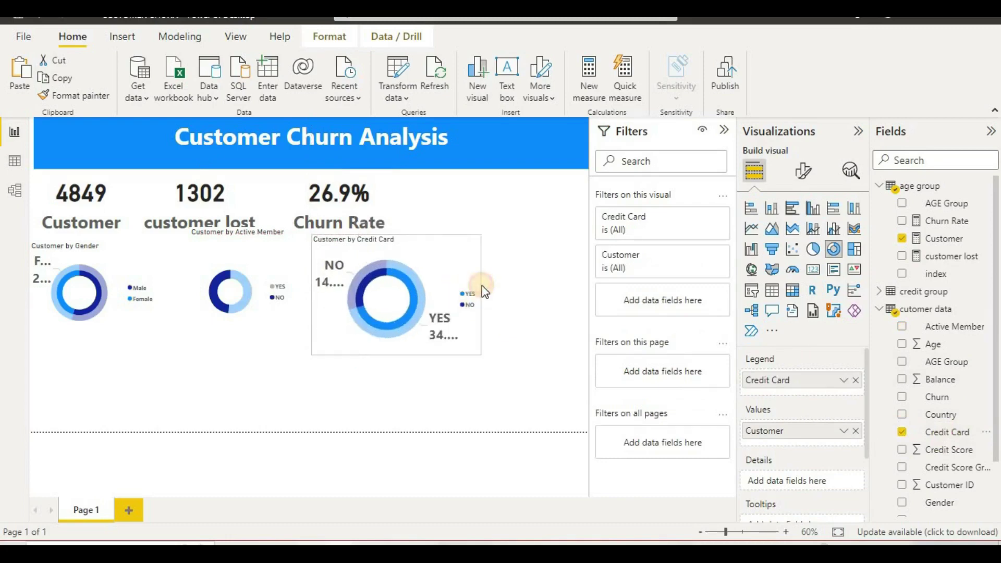
drag(475, 353, 422, 333)
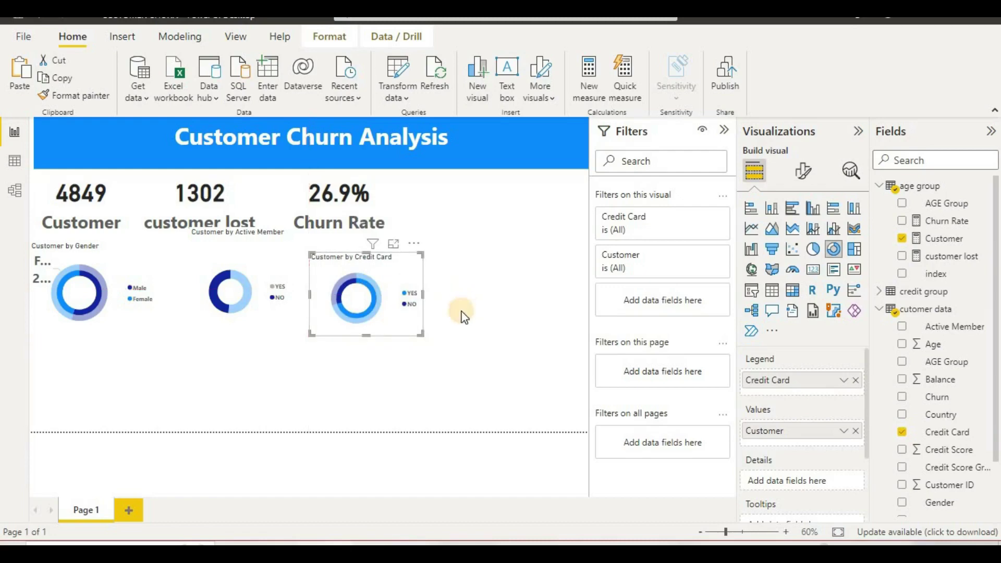
click(458, 333)
click(361, 303)
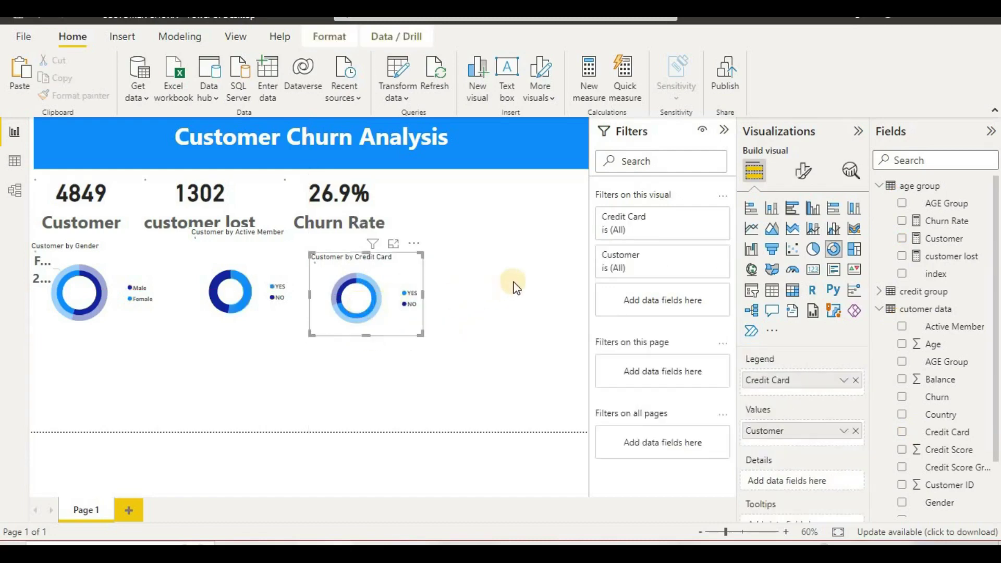
click(514, 283)
Step: Duplicate the Customer by Credit Card donut chart at the end of the row and replace the copy's legend with Country
click(365, 289)
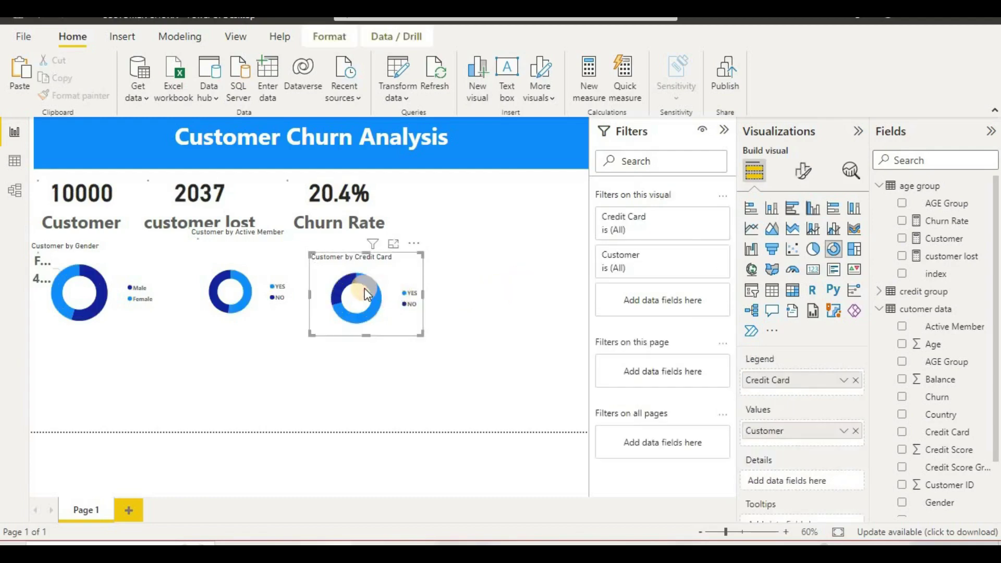
key(ctrl+c)
key(ctrl+v)
drag(366, 286, 516, 294)
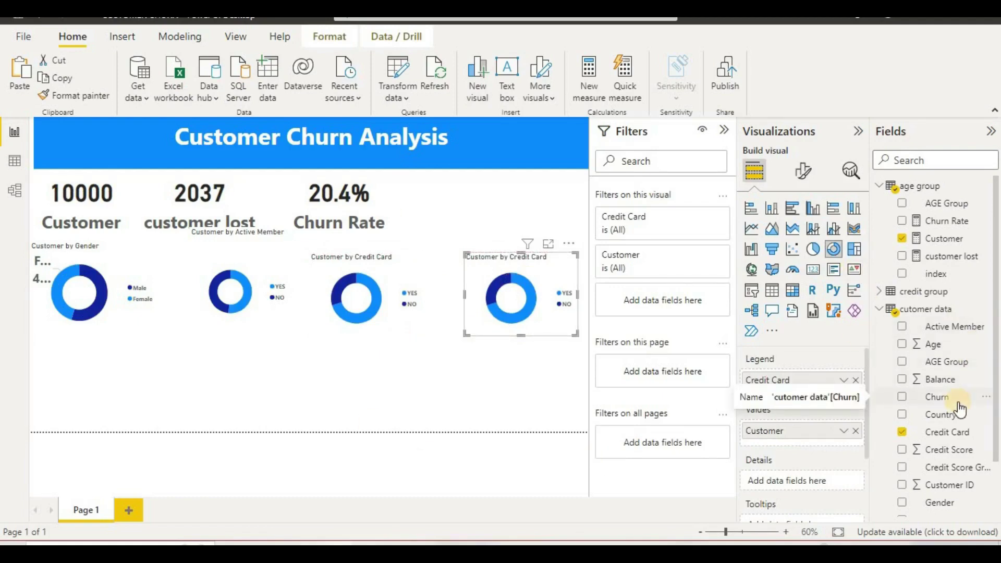
click(855, 381)
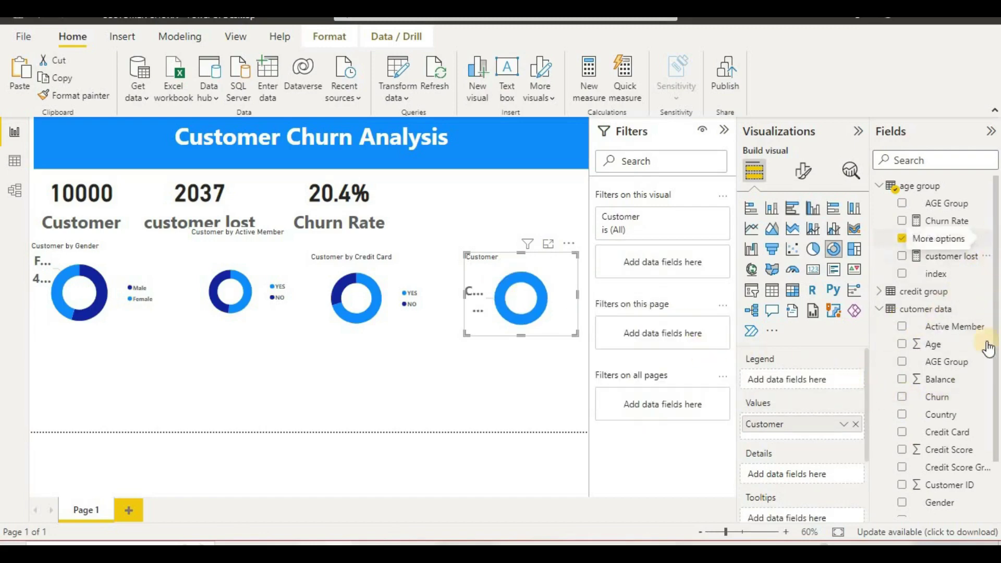
drag(931, 414, 866, 381)
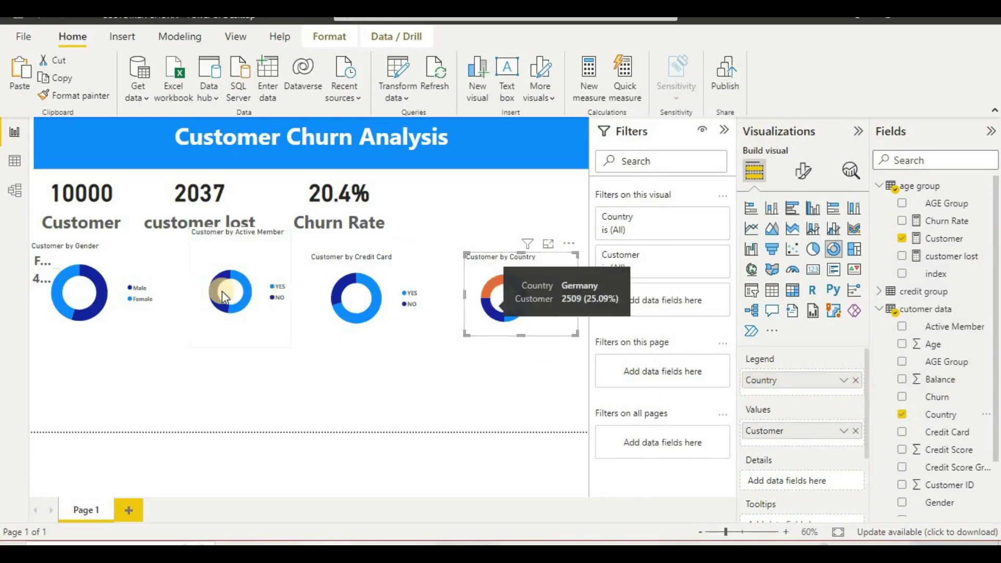
Step: Shift the Active Member, Credit Card and Country donut charts along the row toward the Gender chart
drag(192, 289, 160, 283)
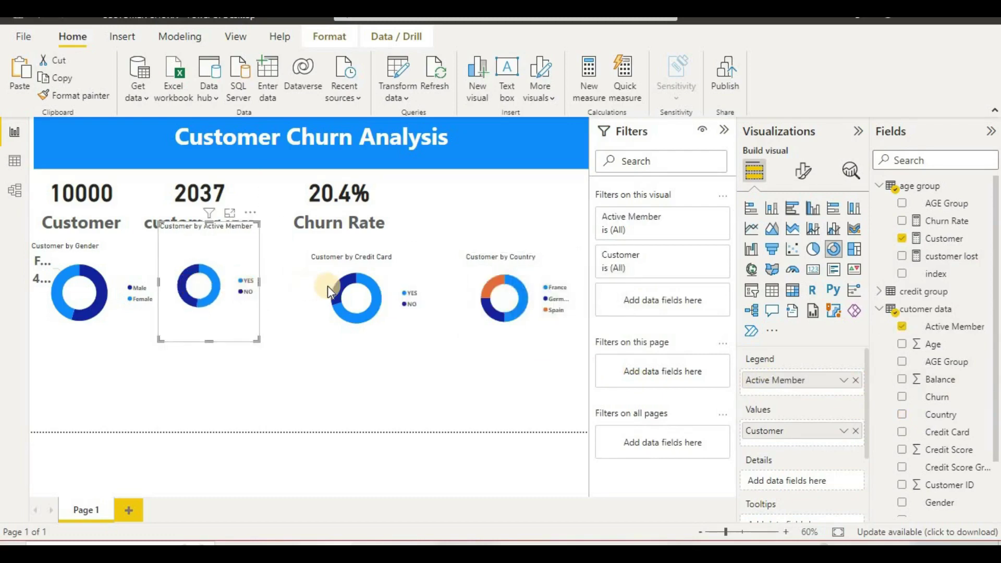
drag(306, 284, 427, 295)
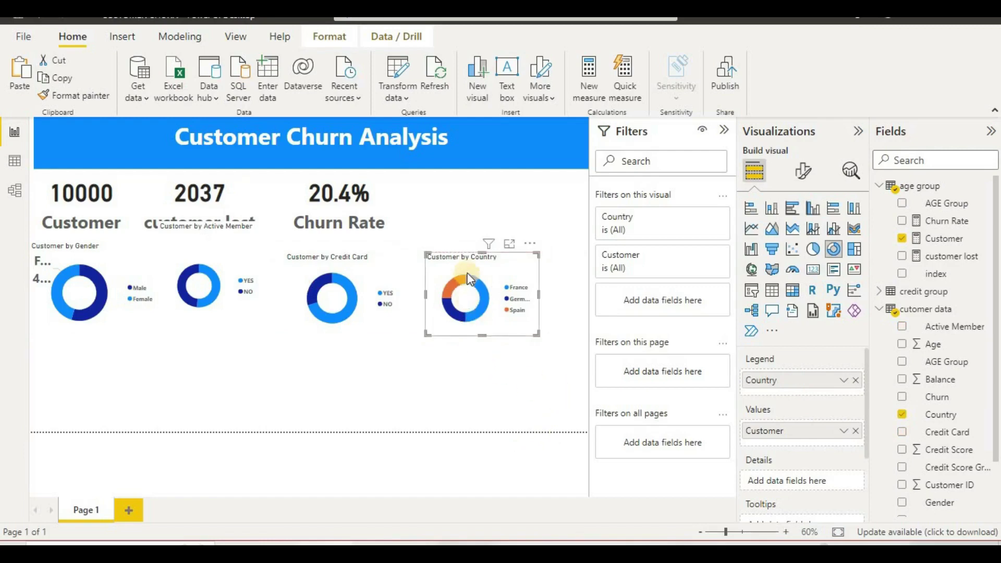
Step: Duplicate the Country donut chart below the Gender chart, replace the copy's legend with Product and widen it
drag(470, 275, 78, 355)
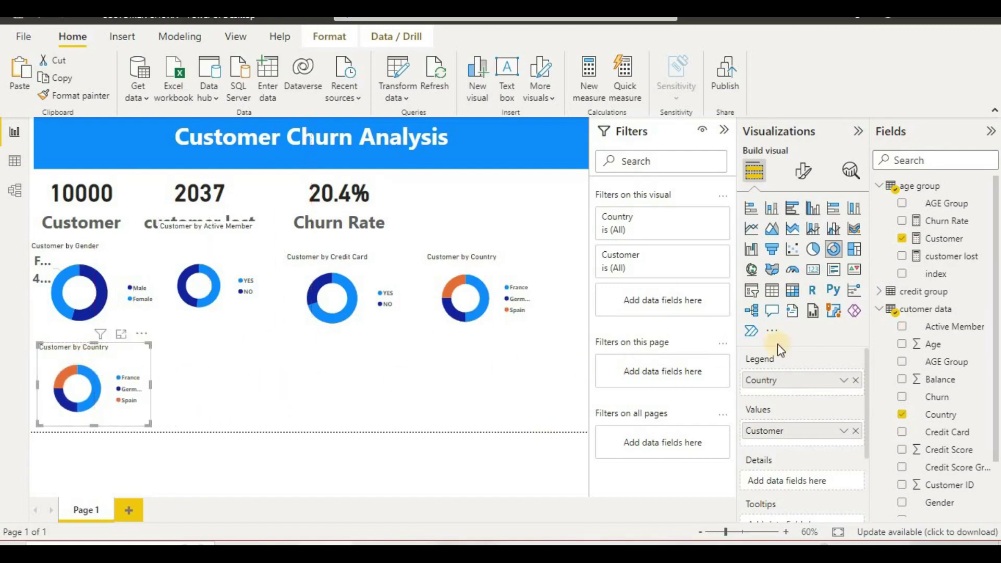
scroll(988, 276, down, 1)
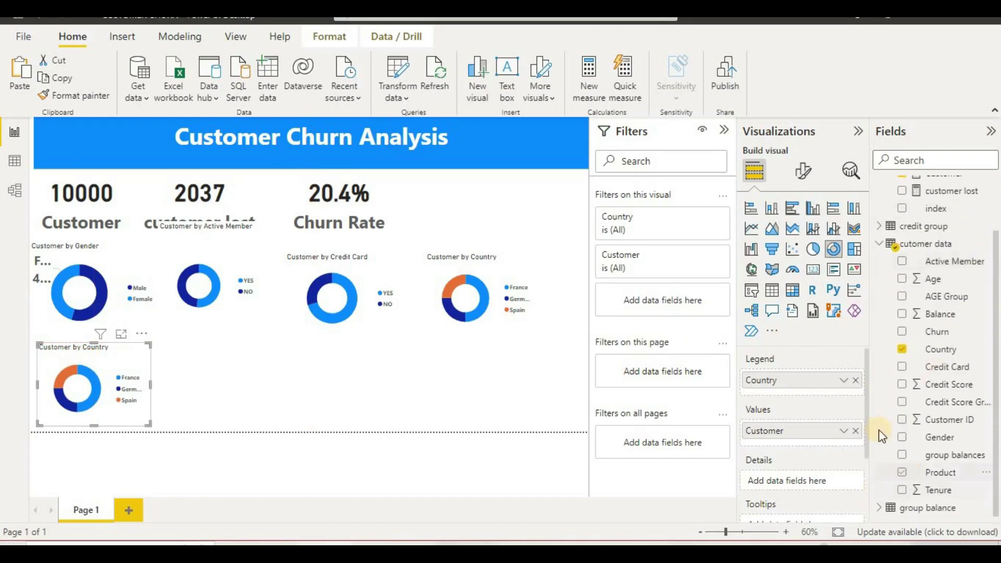
click(855, 380)
drag(906, 472, 804, 368)
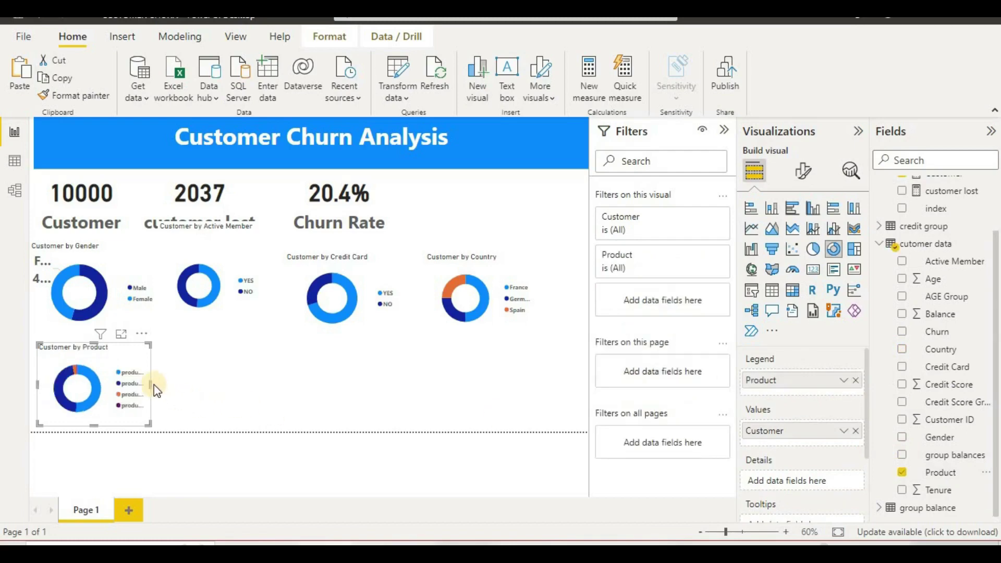
drag(151, 382, 206, 375)
click(512, 361)
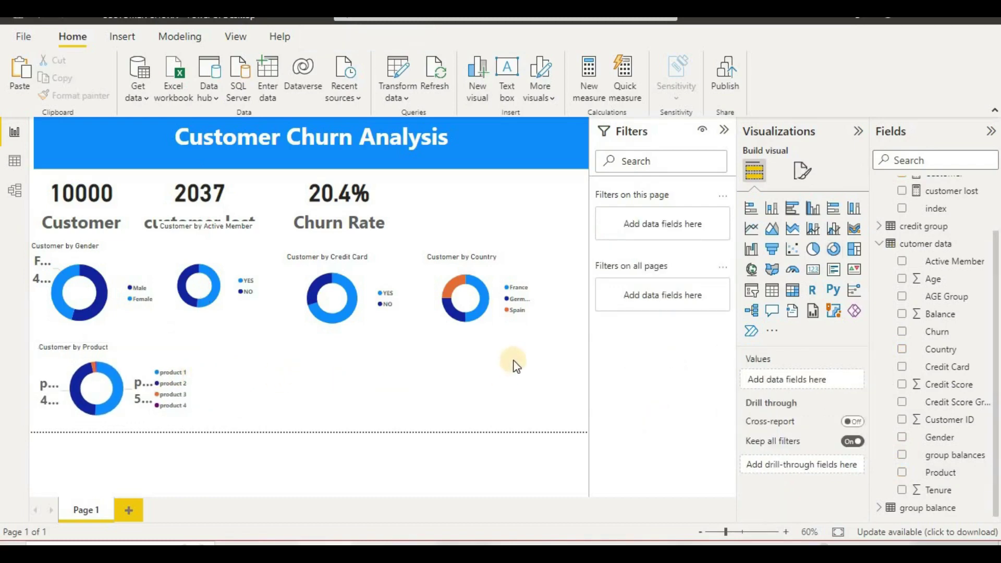
Step: Set the report page's canvas to a custom size with height 1200 px and width 2000 px
click(803, 169)
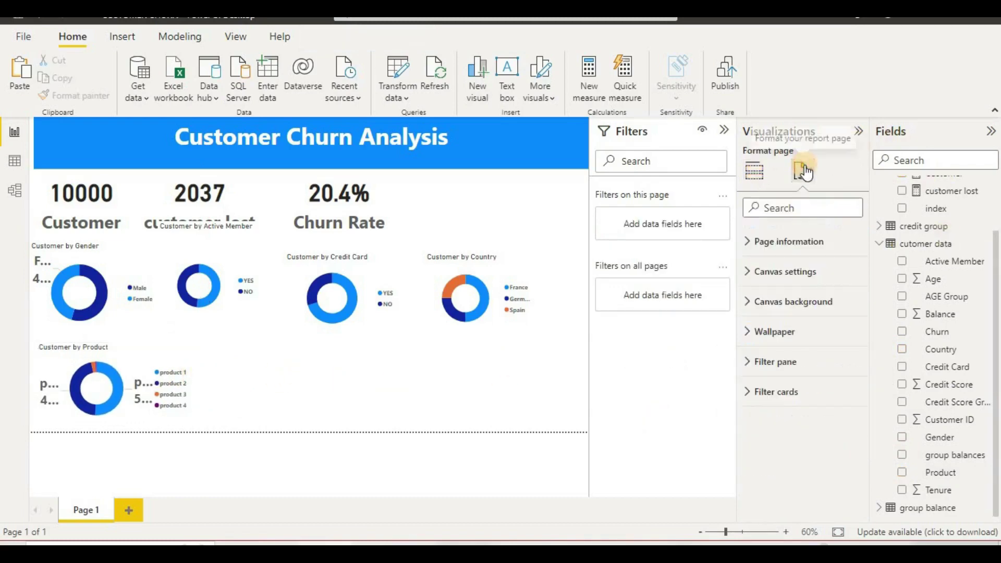
click(786, 271)
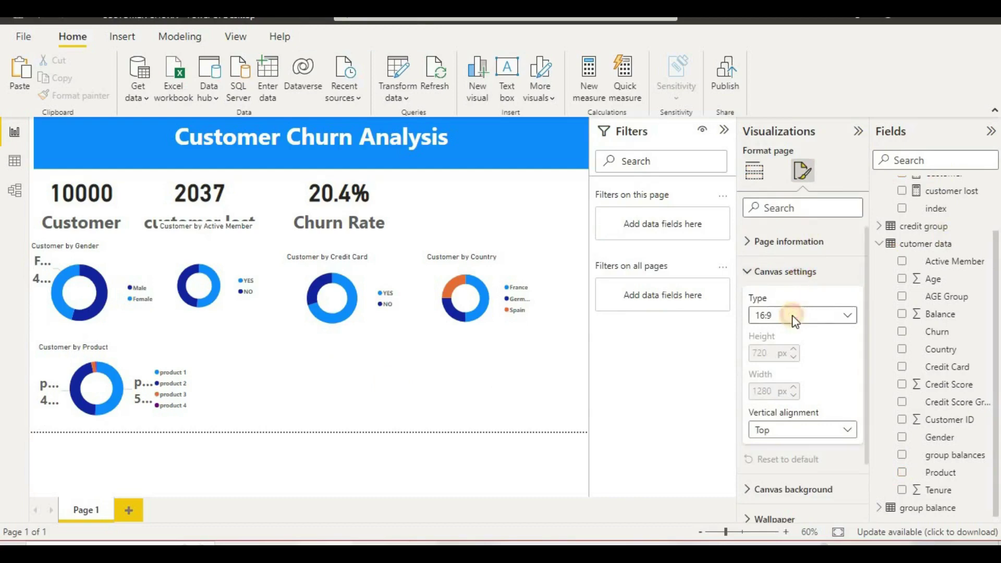
click(793, 317)
click(781, 404)
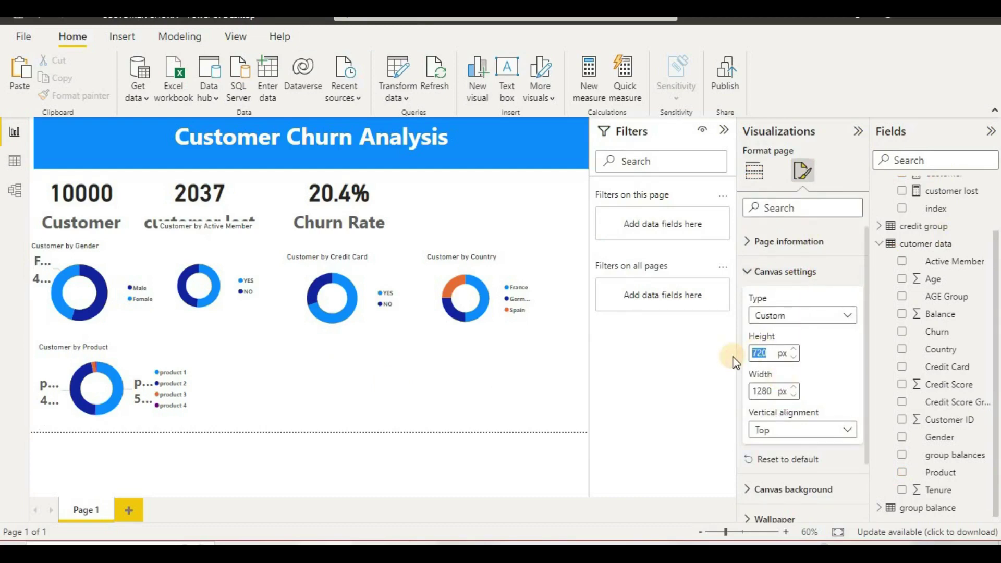
text(1200)
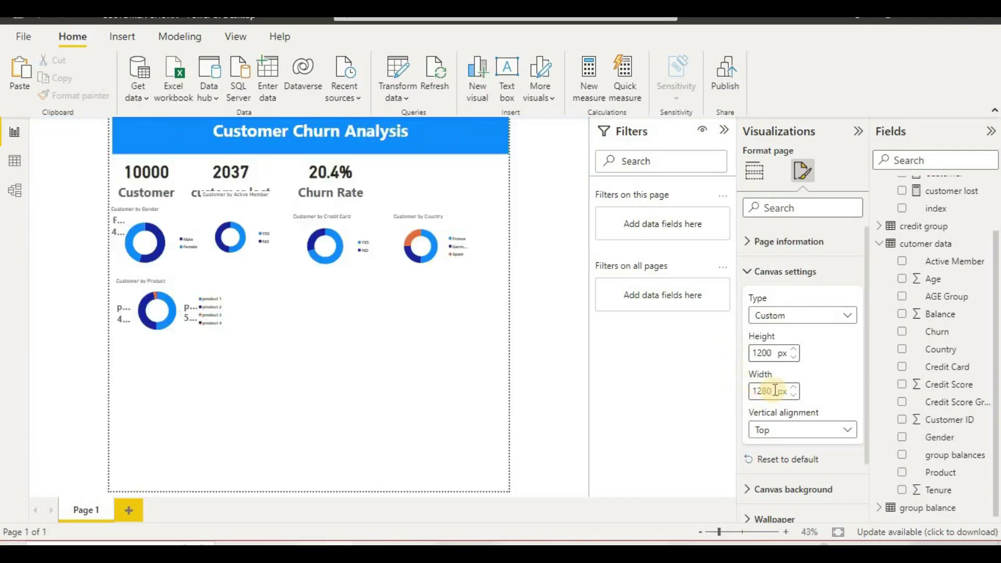
text(2000)
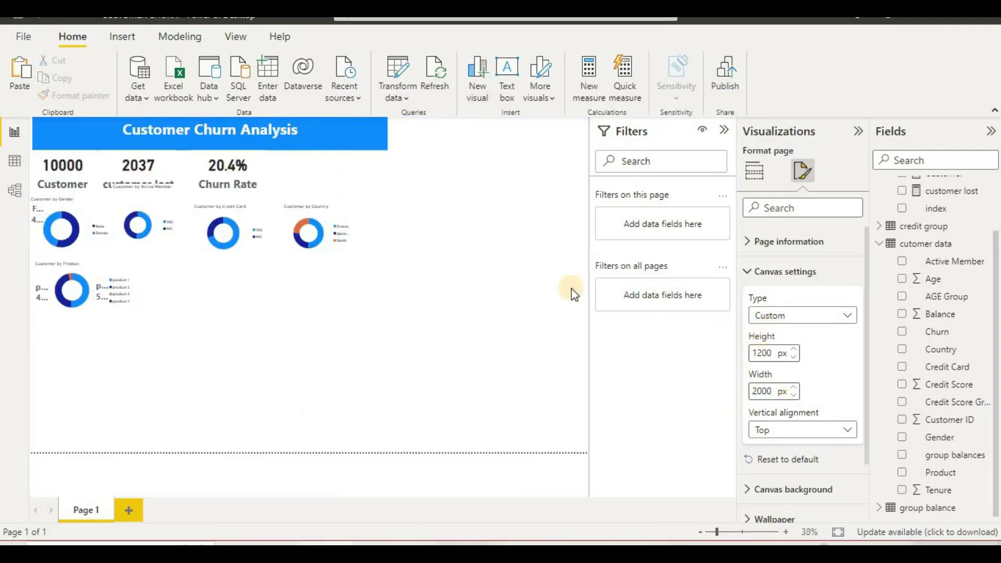
Step: Enlarge the Customer by Country donut chart and move it farther along the row into the widened page area
click(92, 233)
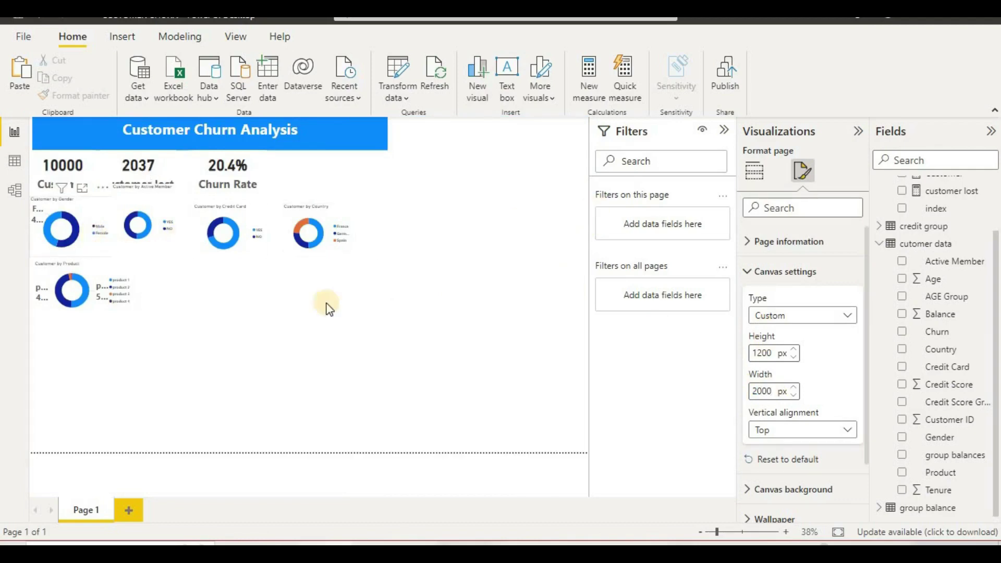
click(342, 240)
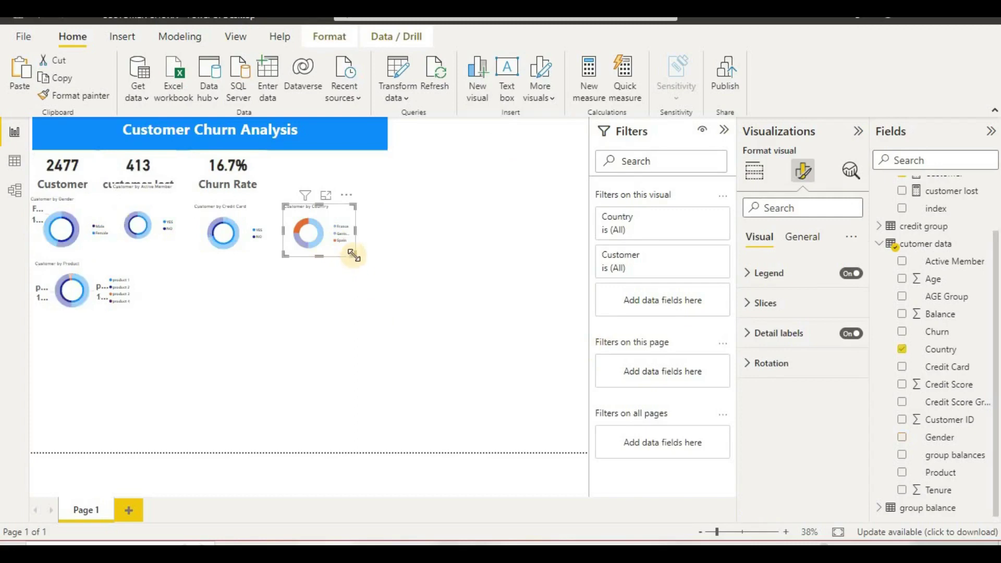
drag(355, 256, 417, 291)
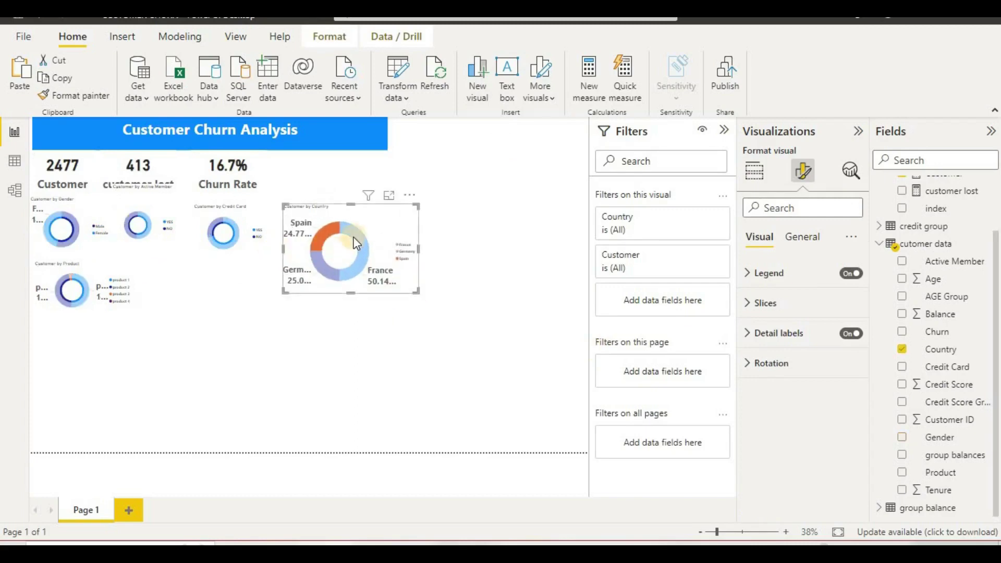
drag(485, 224, 483, 225)
Step: Enlarge the Customer by Credit Card donut chart and shift it toward the Country chart
click(199, 236)
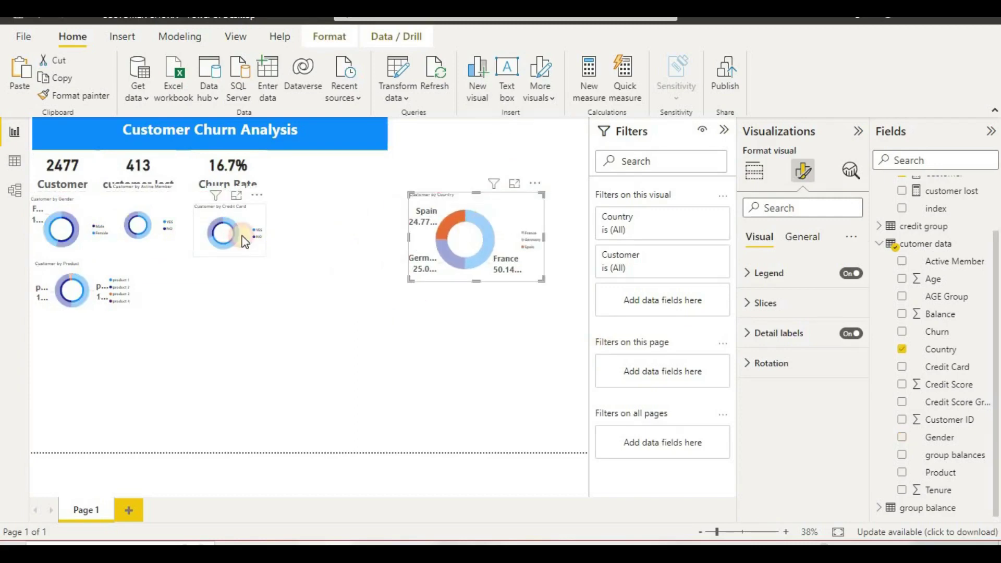
drag(261, 250, 339, 291)
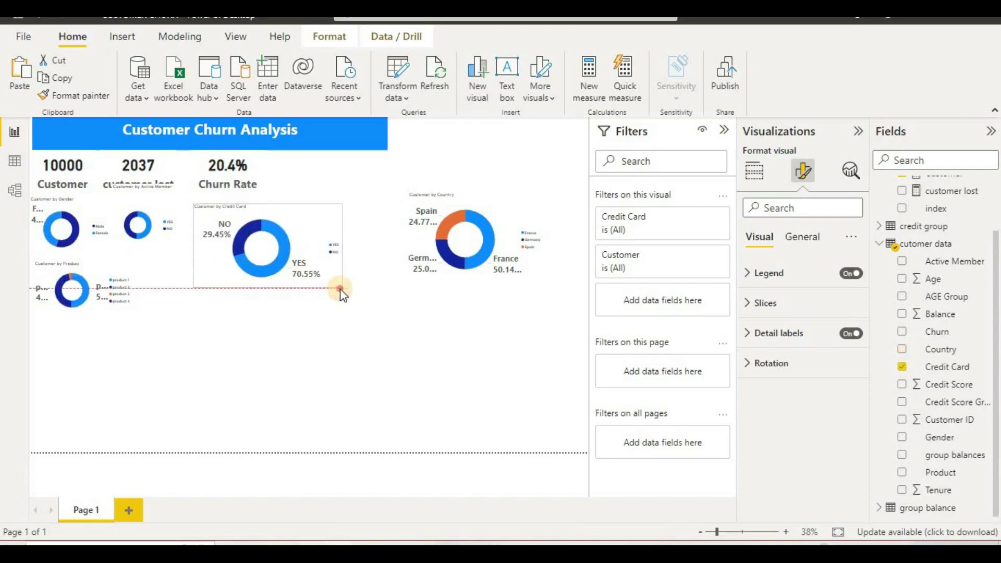
drag(273, 261, 302, 251)
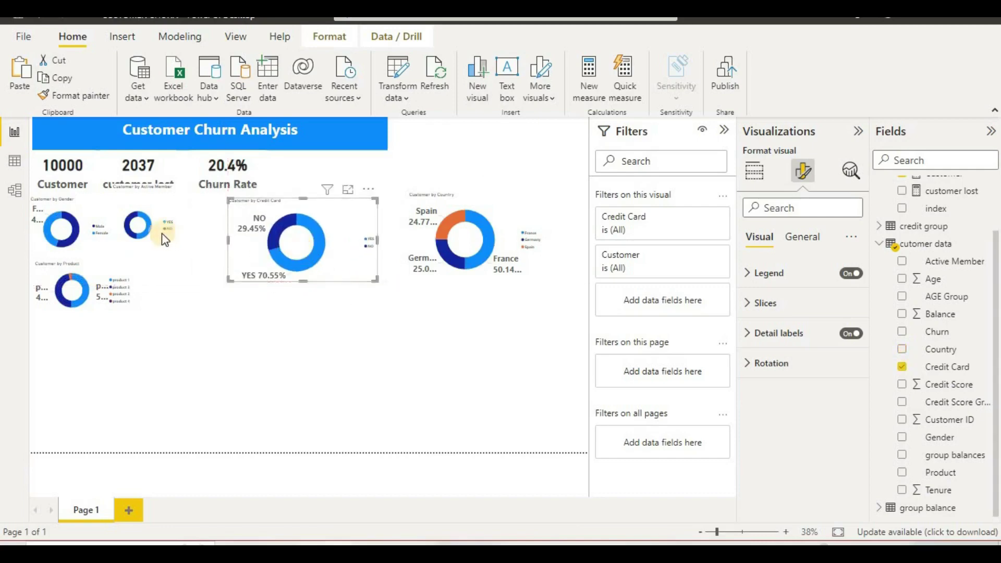
Step: Enlarge the Customer by Active Member donut chart, and move the Customer by Product chart lower along the page edge and enlarge it
click(176, 255)
drag(176, 258, 208, 281)
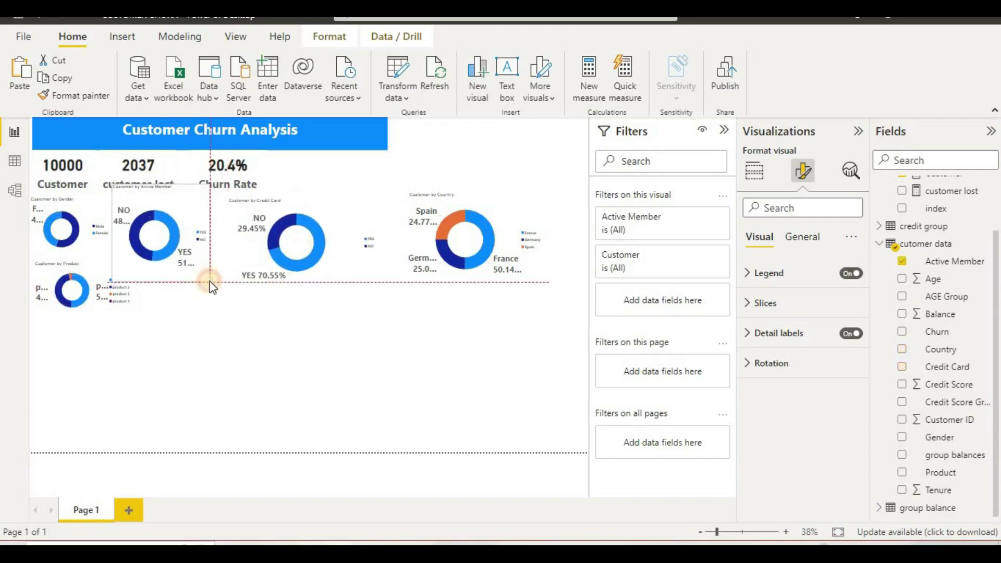
drag(76, 285, 57, 344)
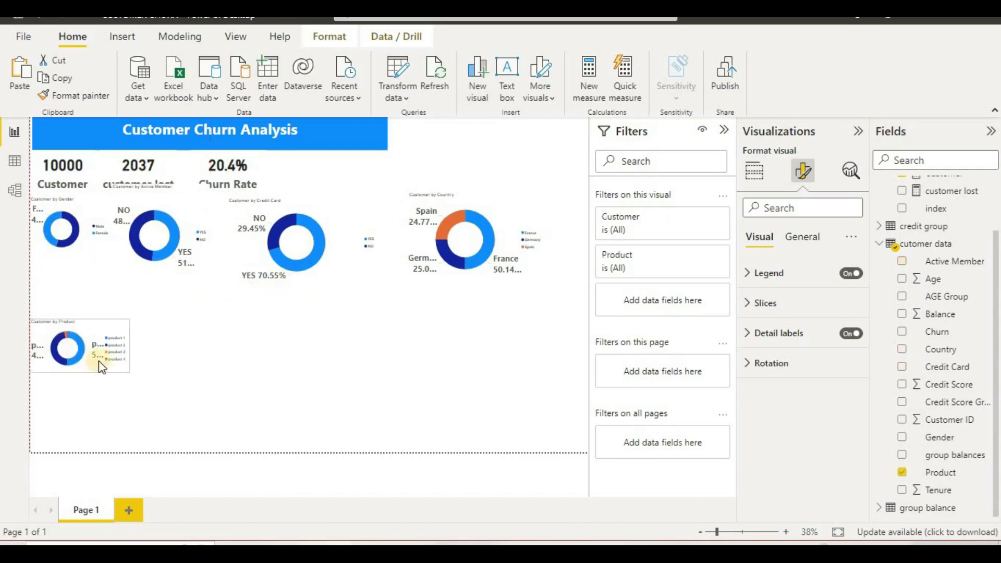
drag(143, 395, 177, 416)
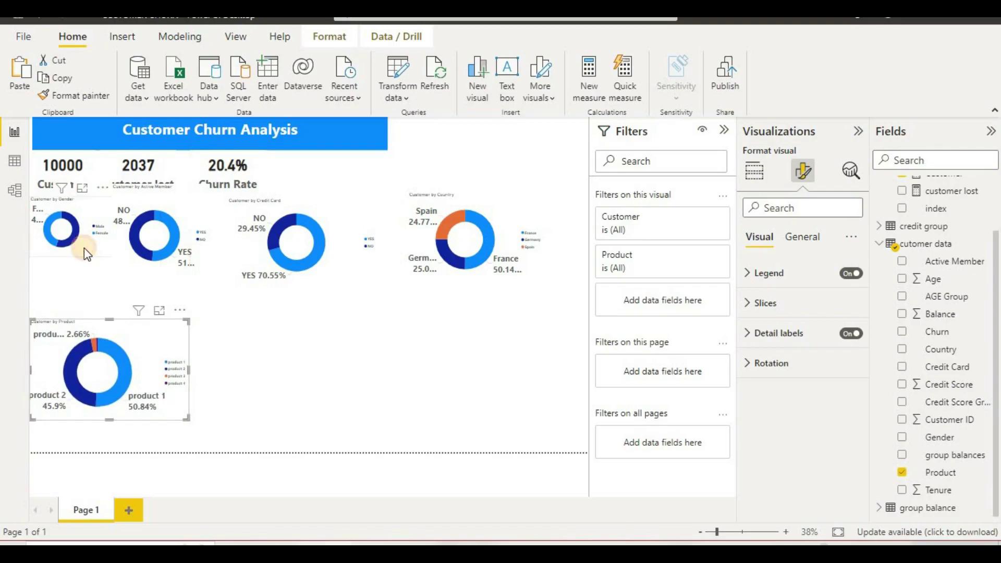
Step: Add a line and clustered column chart below the donut charts and enlarge it
click(84, 249)
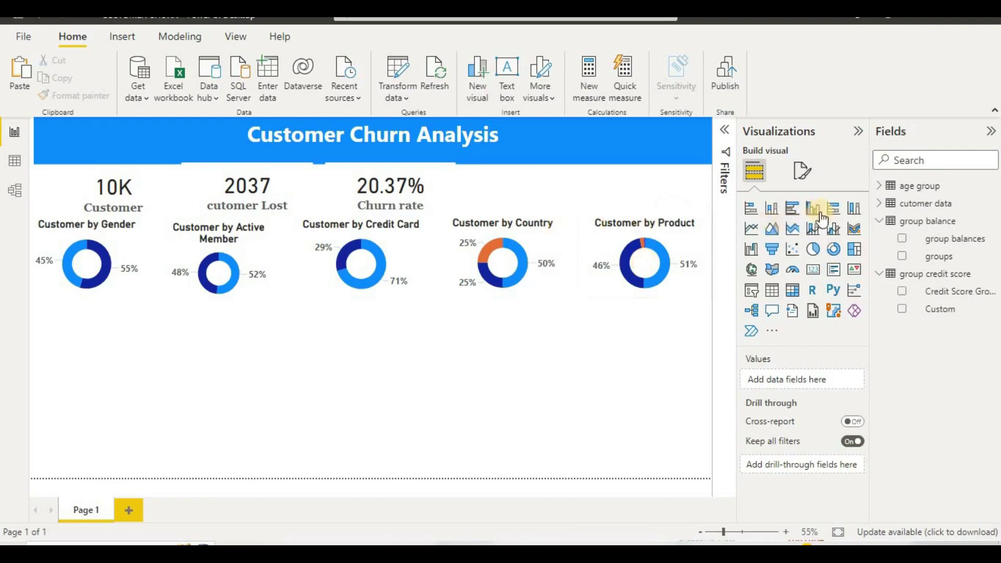
click(835, 230)
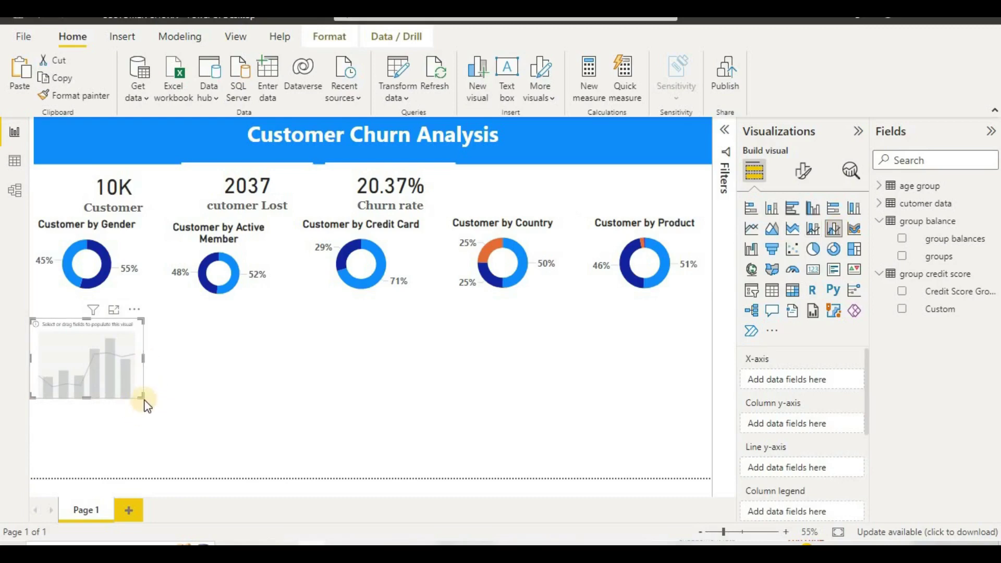
drag(143, 399, 219, 425)
click(331, 393)
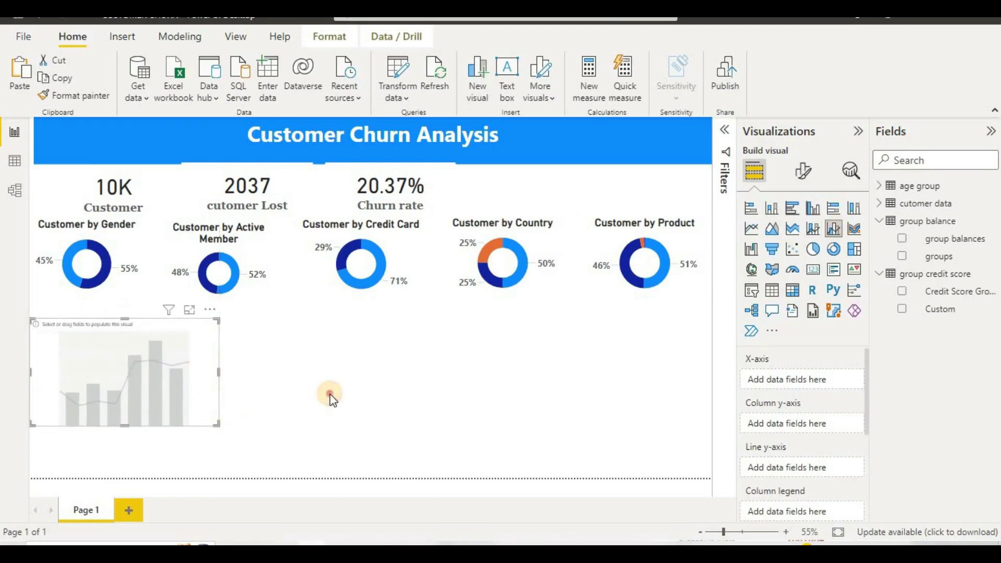
click(177, 385)
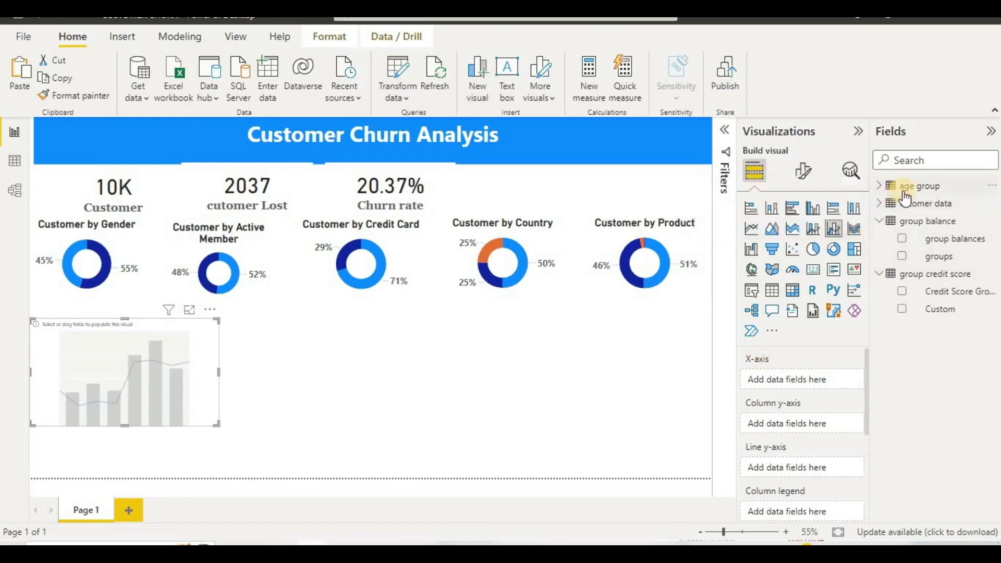
Step: Assign AGE Group from the age group table to the new chart's X-axis and the Customer measure to its column y-axis
click(880, 193)
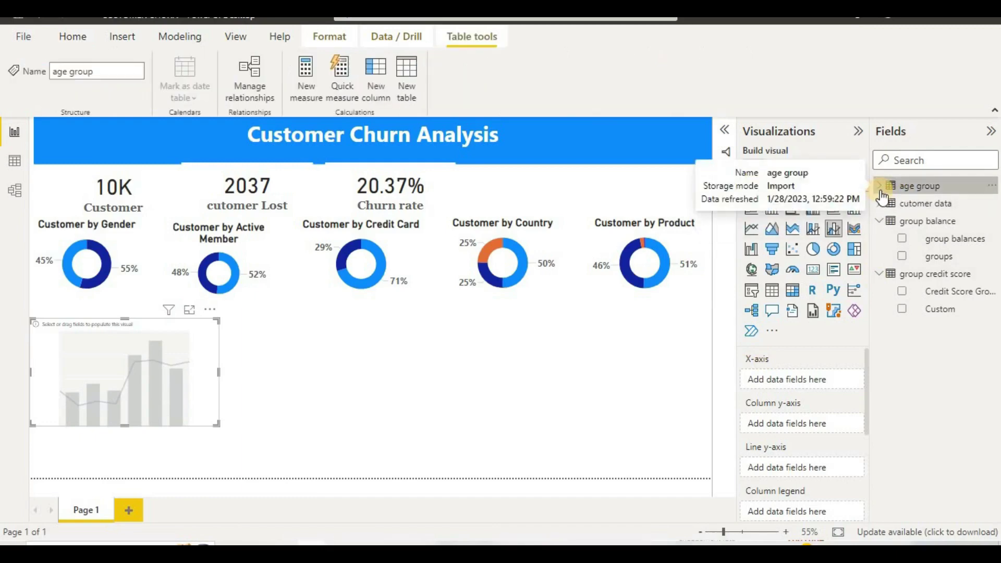
click(880, 191)
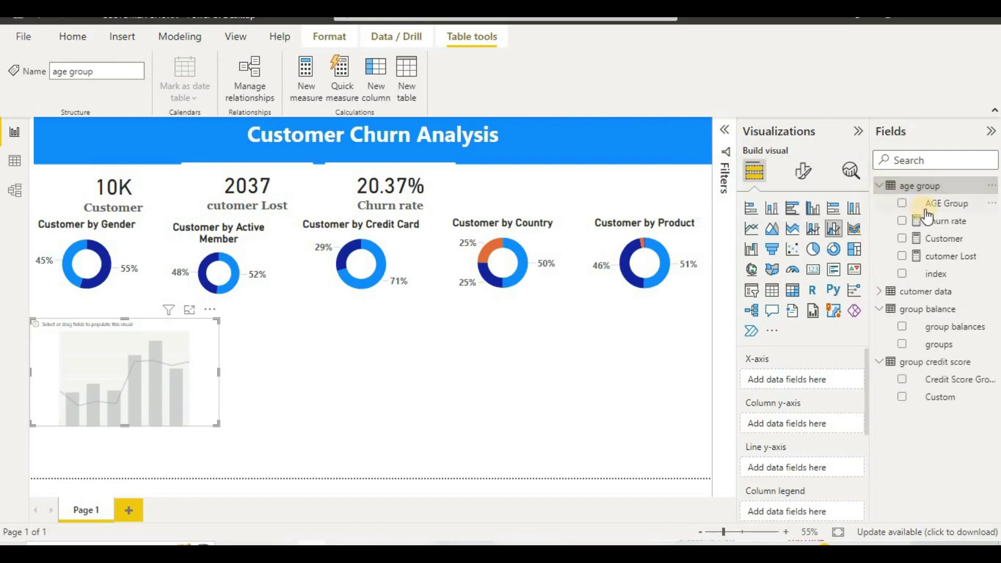
drag(930, 206, 492, 400)
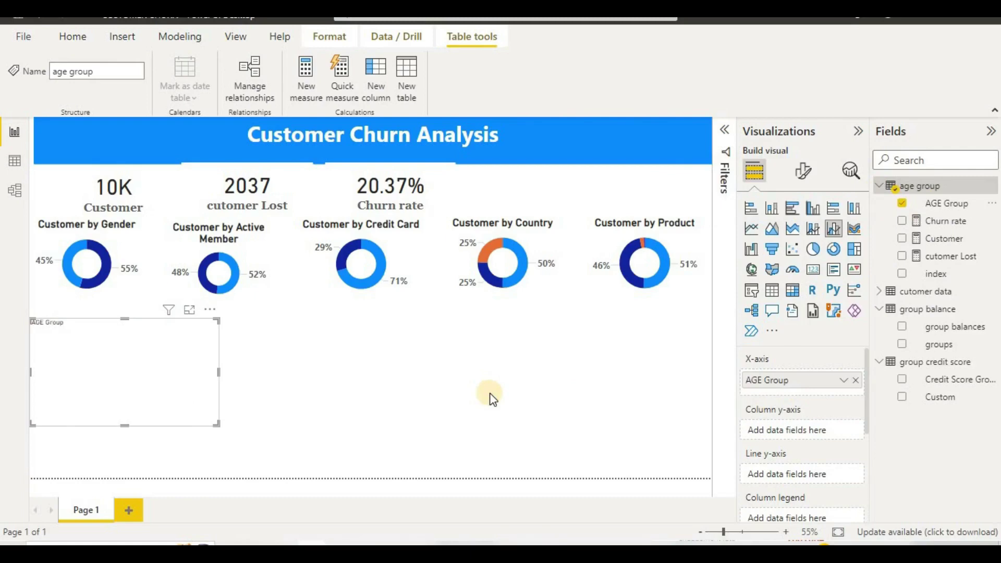
drag(921, 238, 808, 430)
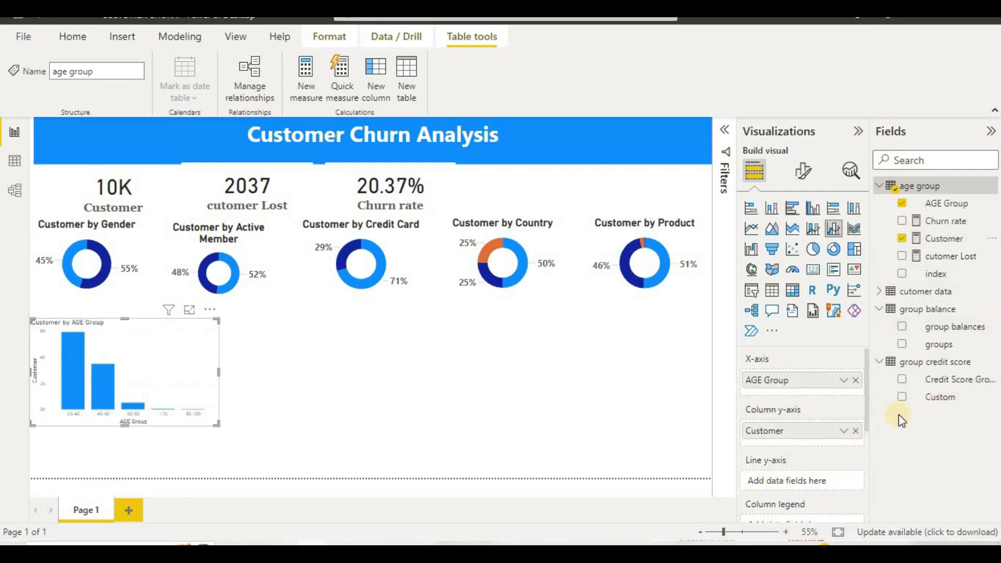
Step: Add the Churn rate measure to the chart's line y-axis
click(878, 293)
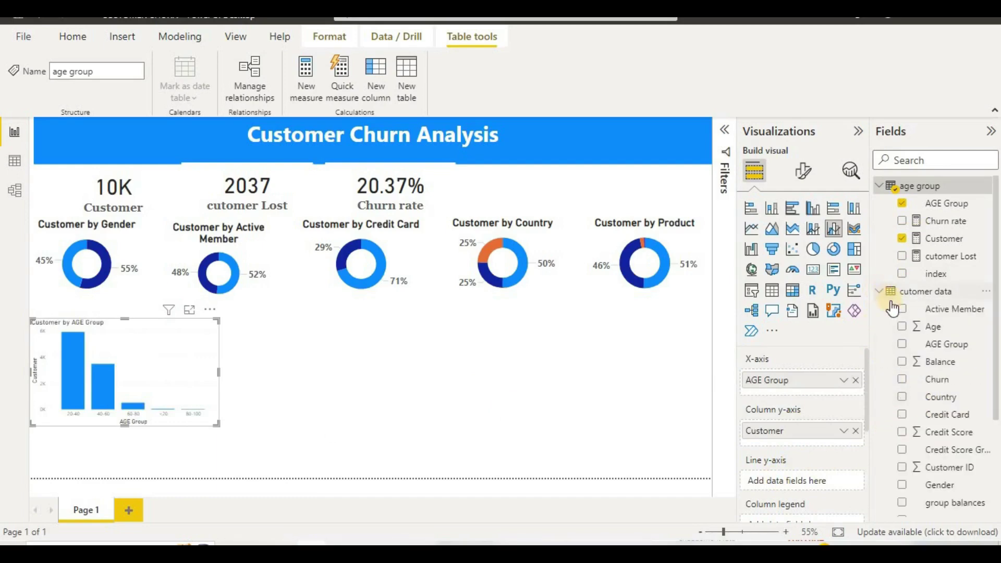
scroll(950, 434, down, 5)
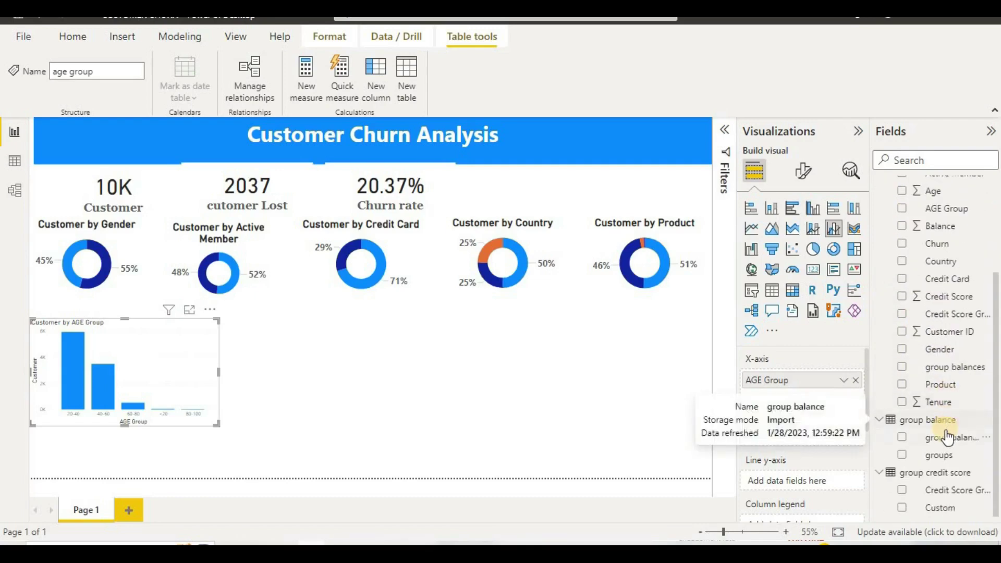
scroll(959, 412, up, 2)
scroll(959, 412, up, 3)
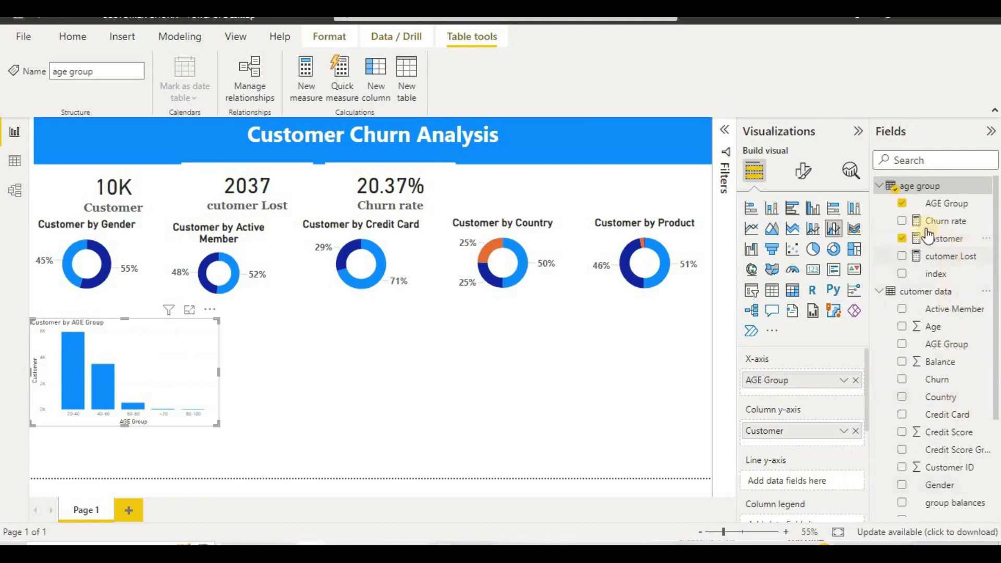
drag(906, 223, 790, 480)
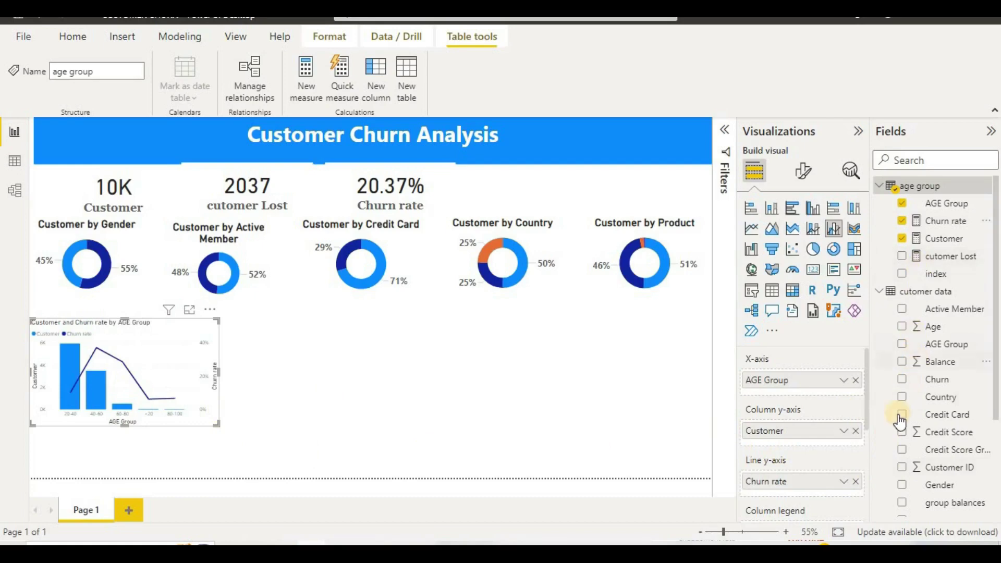
Step: Sort the age group chart's axis by Customer in descending order and widen the chart
click(918, 213)
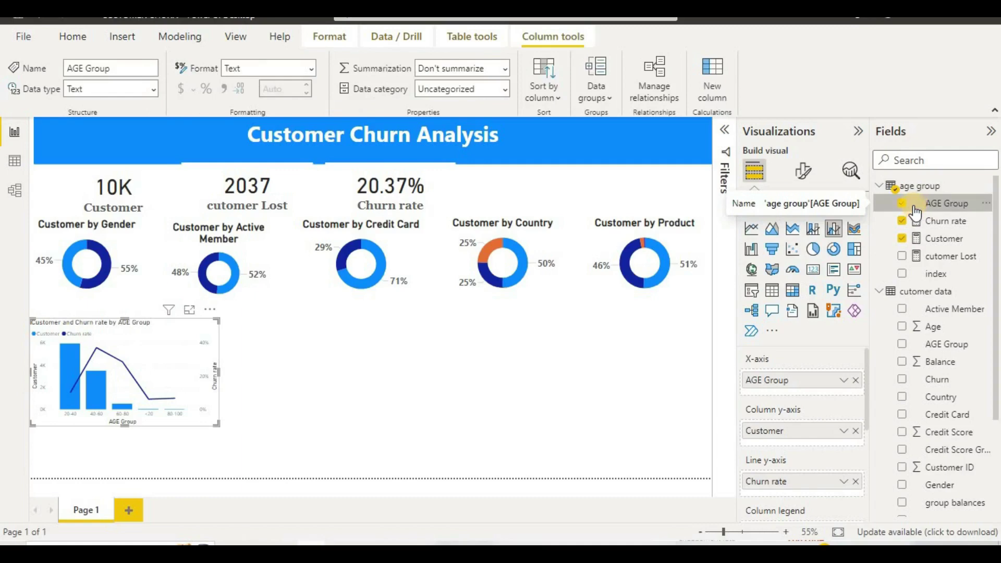
click(527, 97)
click(545, 141)
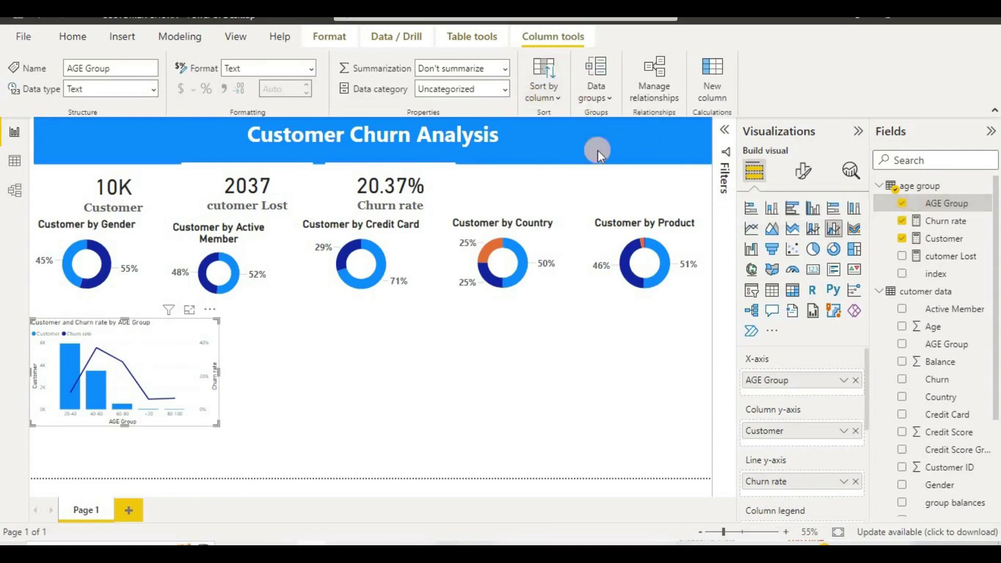
click(210, 311)
mouse_move(244, 405)
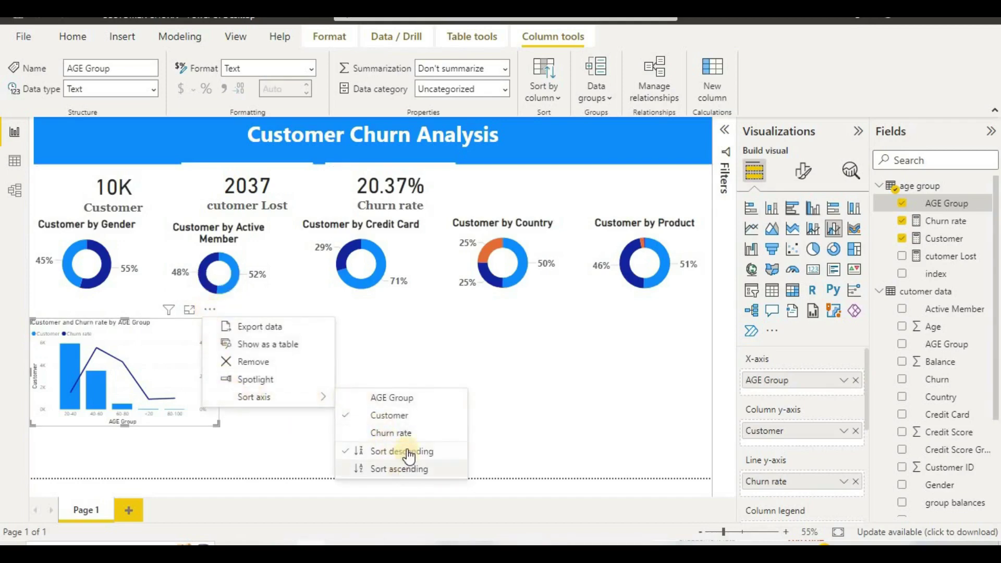
click(392, 450)
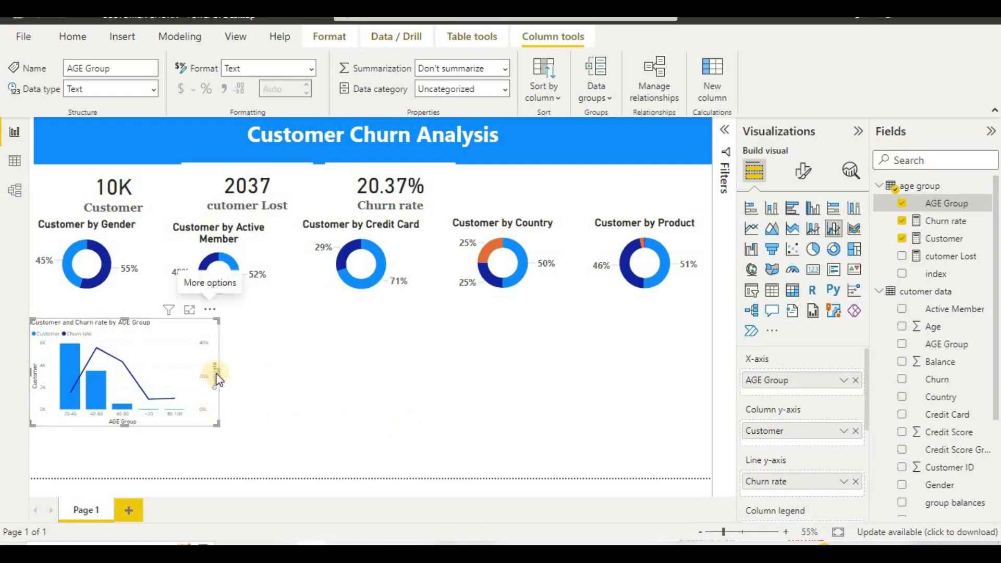
drag(218, 371, 274, 387)
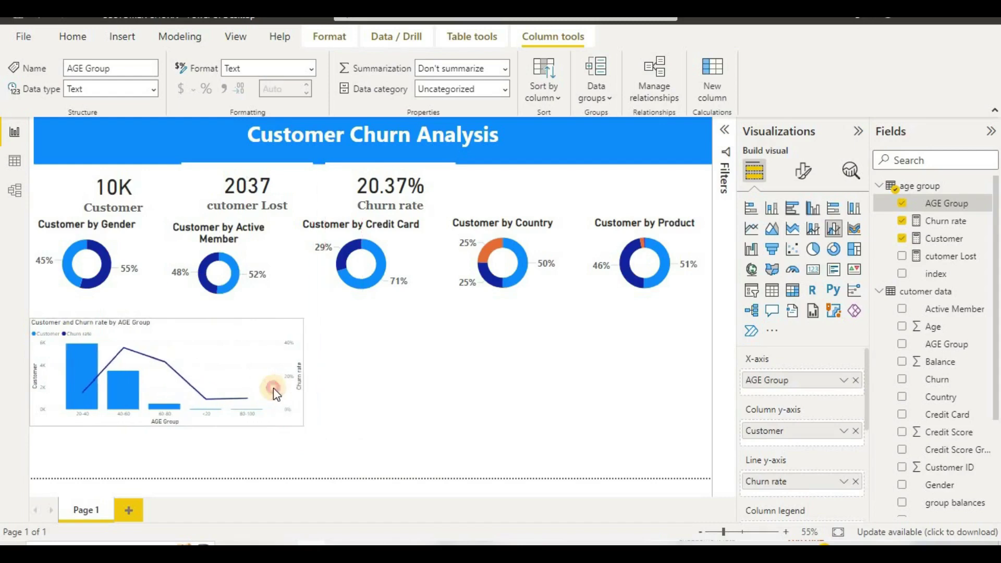
Step: Set the age group chart's X-axis values to font size 12 and bold
click(809, 176)
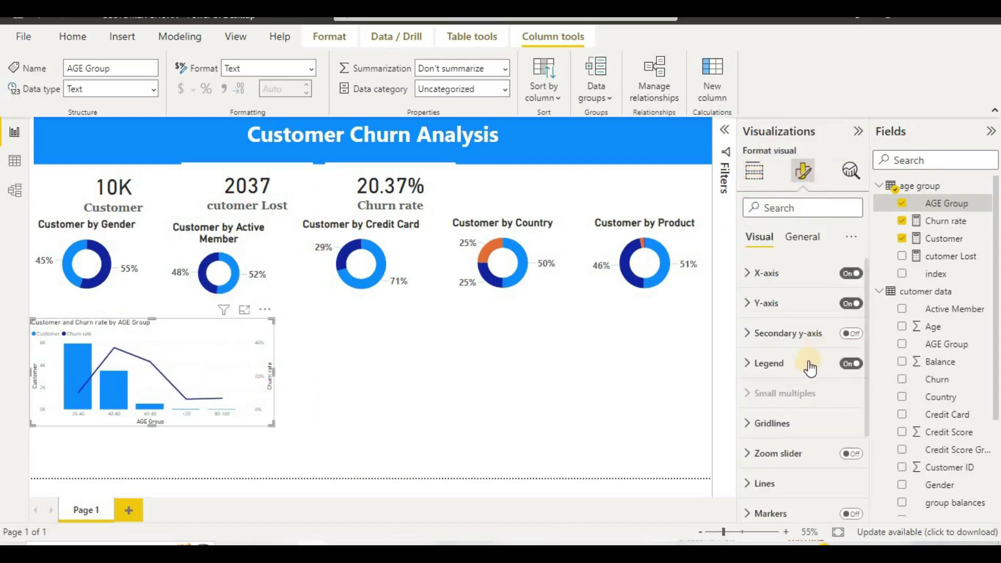
click(790, 273)
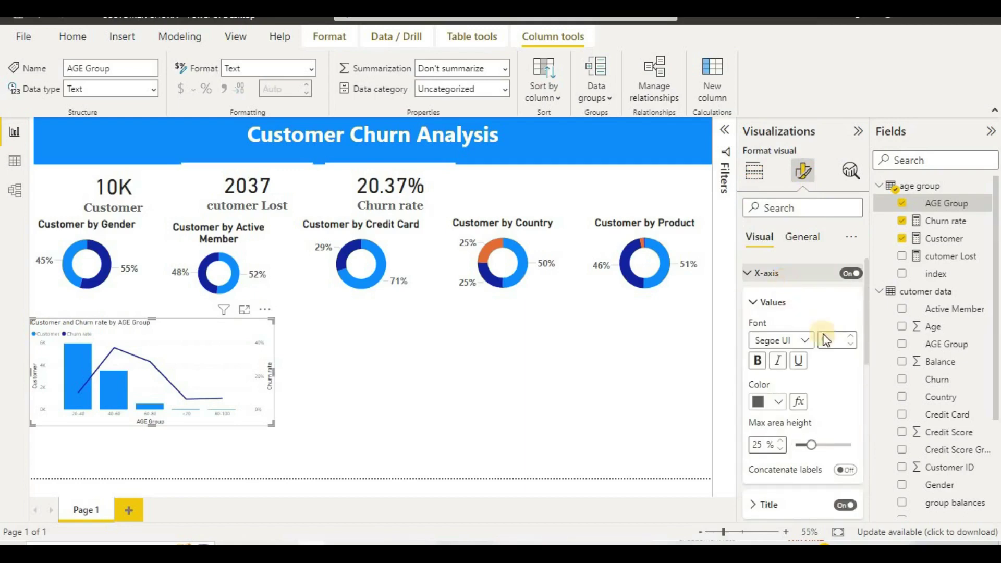
click(826, 340)
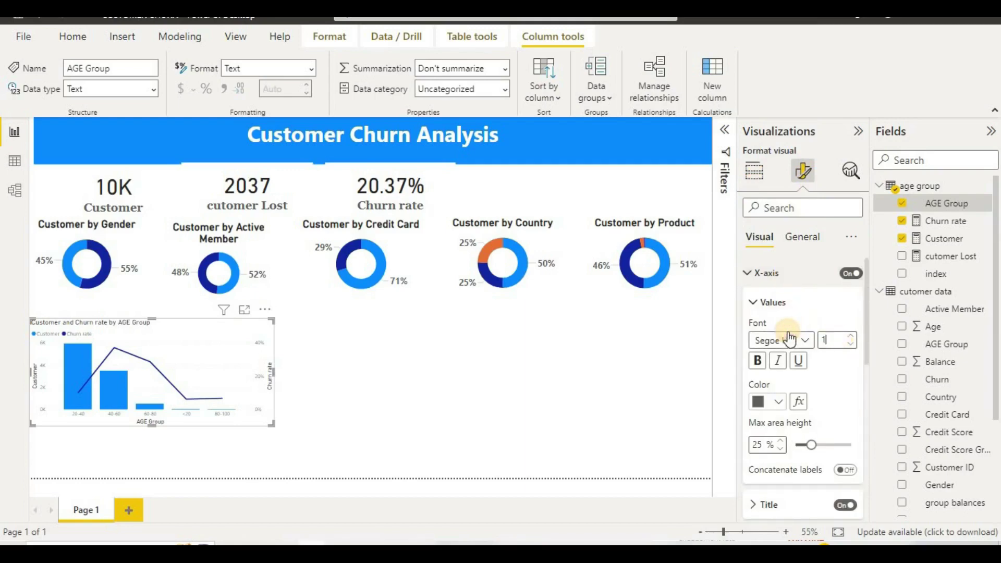
text(16)
key(BackSpace)
text(2)
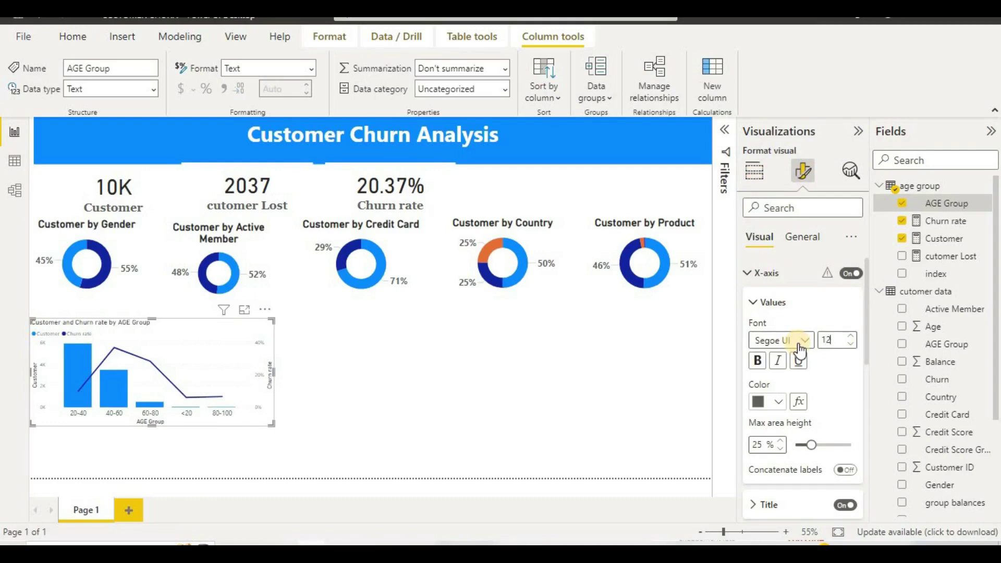
click(757, 361)
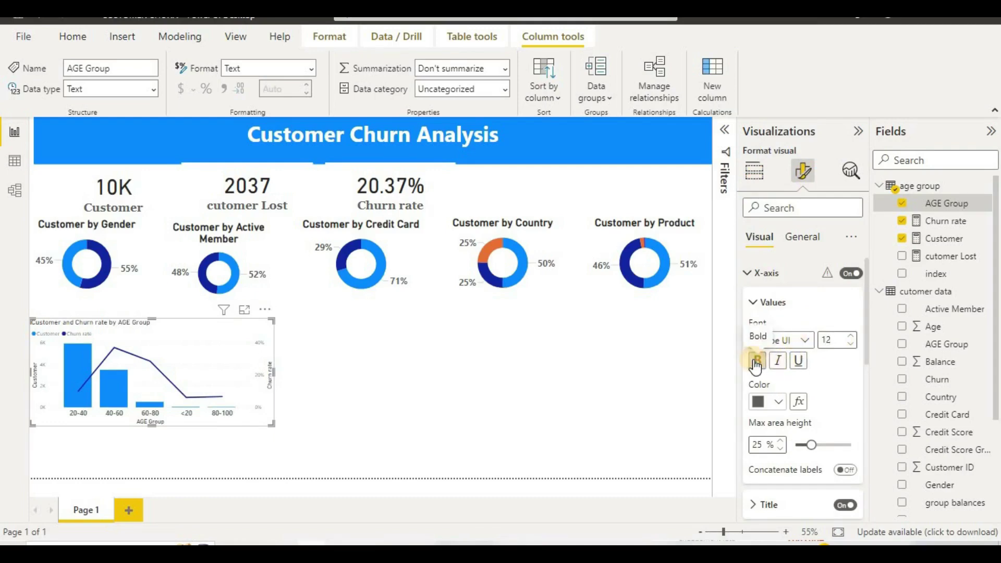
Step: Format the age group chart's title with font size 20, bold text and centered alignment
click(794, 243)
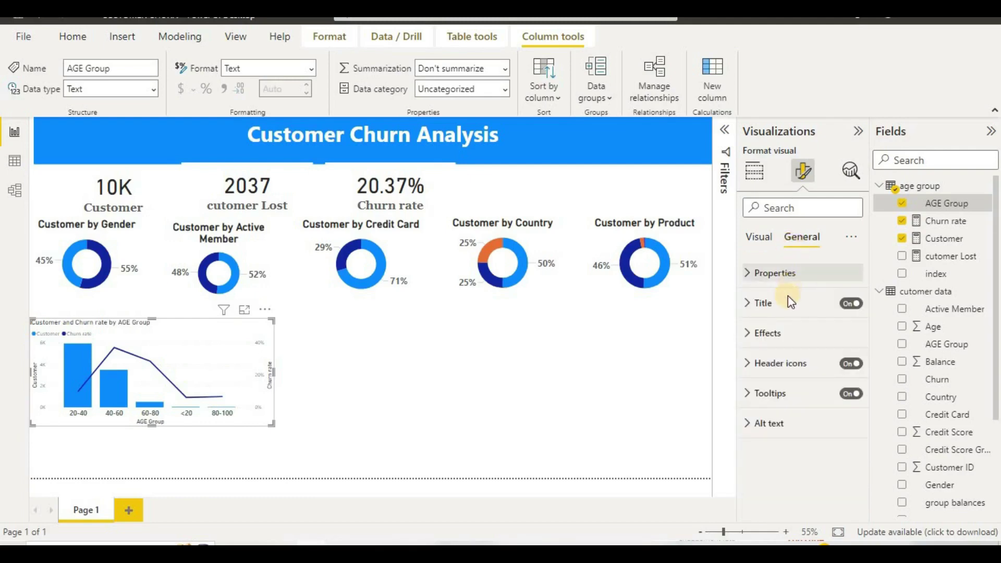
click(786, 312)
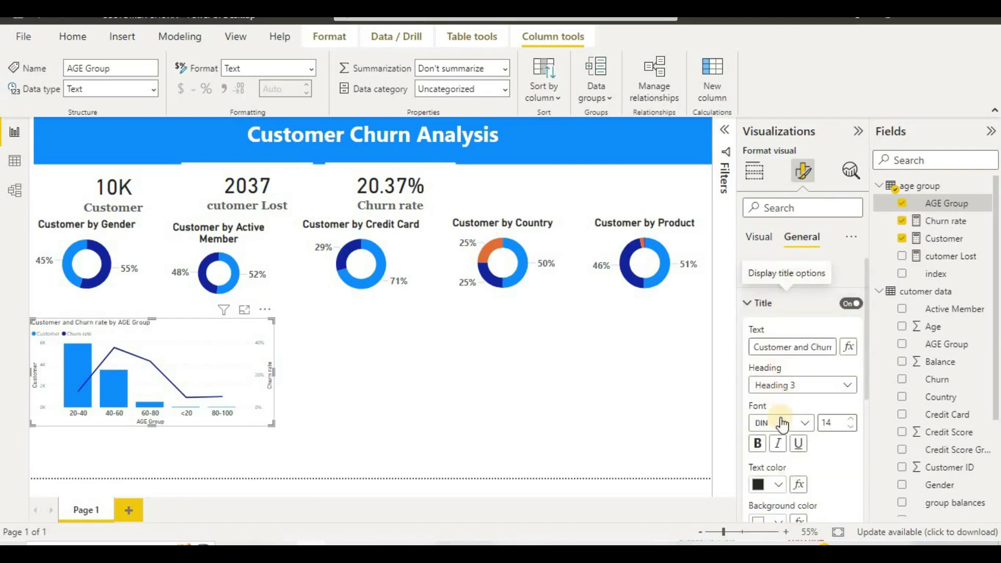
click(835, 420)
drag(836, 419, 817, 425)
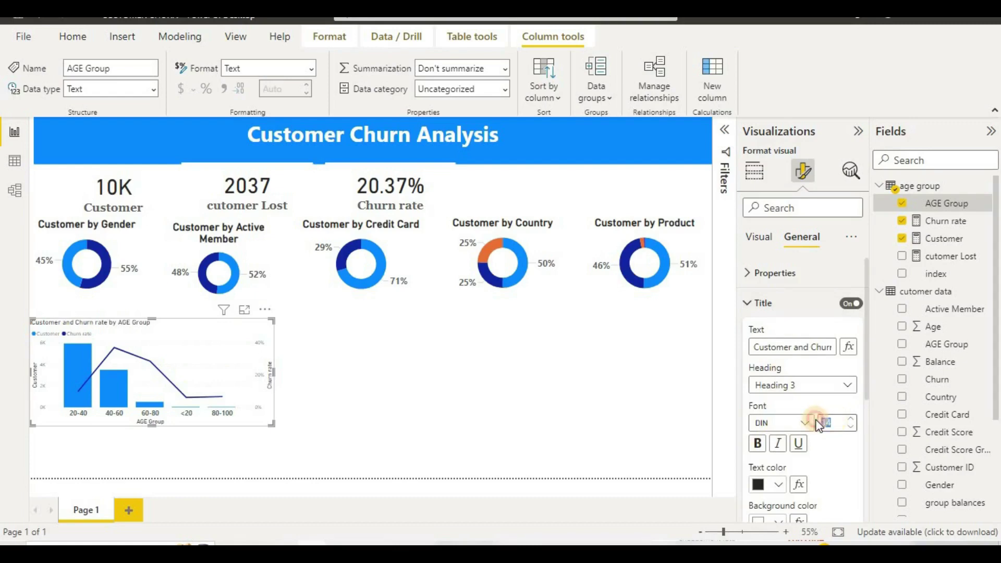
text(20)
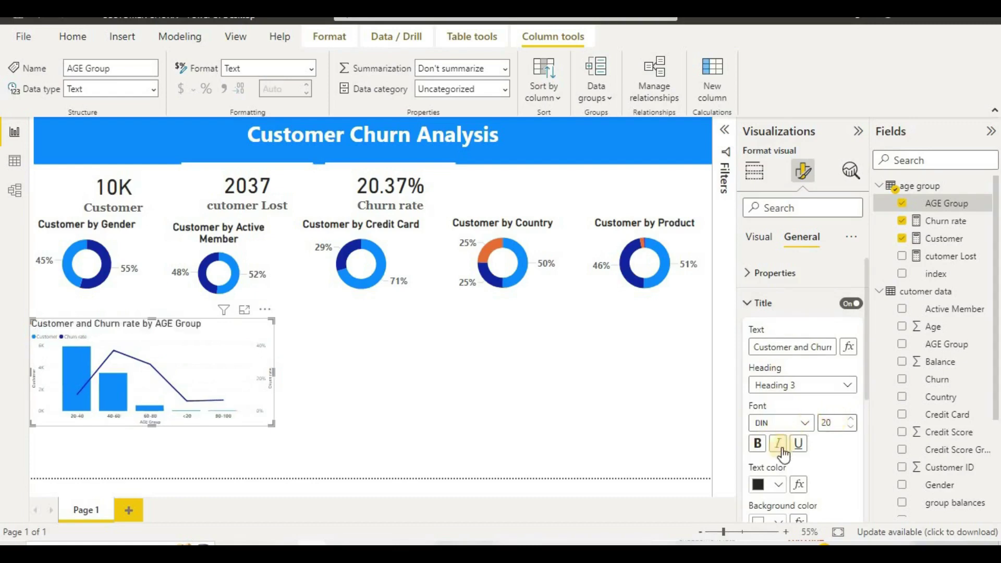
click(763, 448)
scroll(769, 451, down, 3)
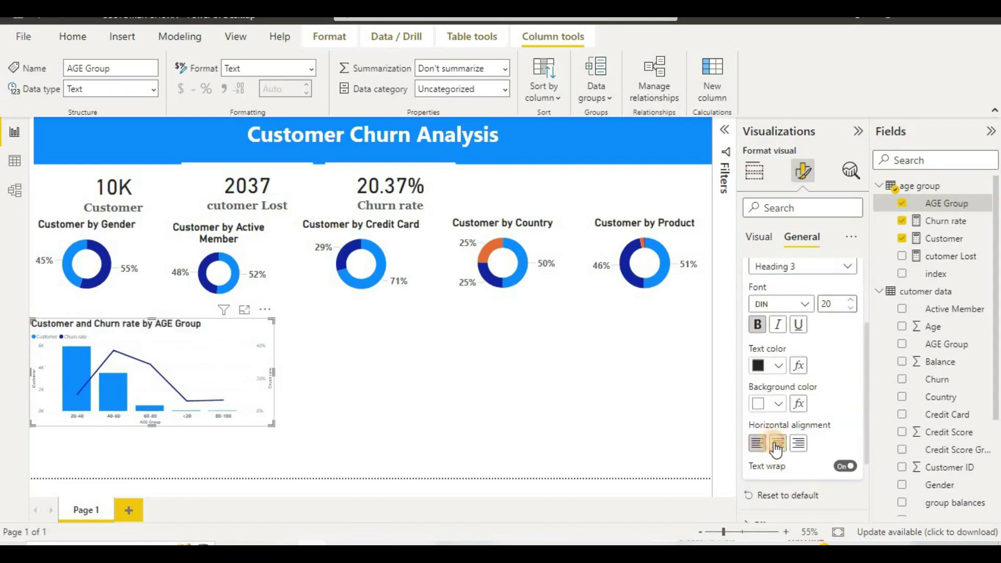
click(777, 443)
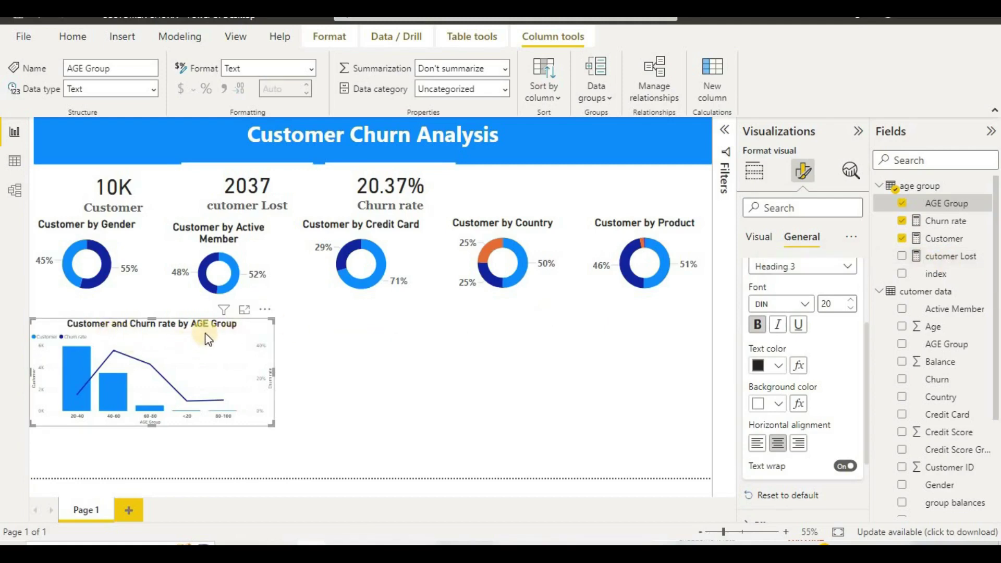
click(326, 388)
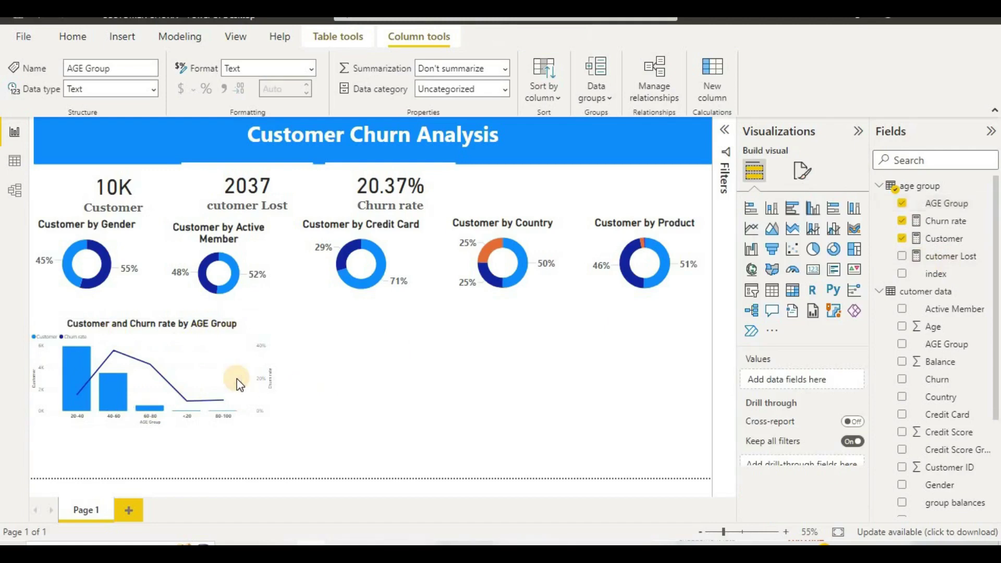
Step: Set the font size of the age group chart's X-axis values to 15 and toggle their bold formatting
click(237, 379)
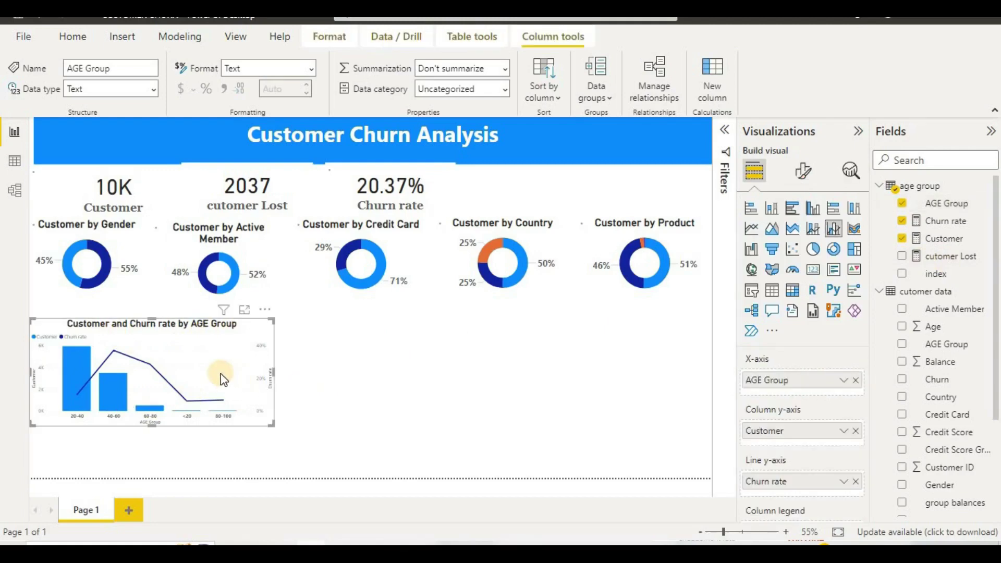
click(803, 175)
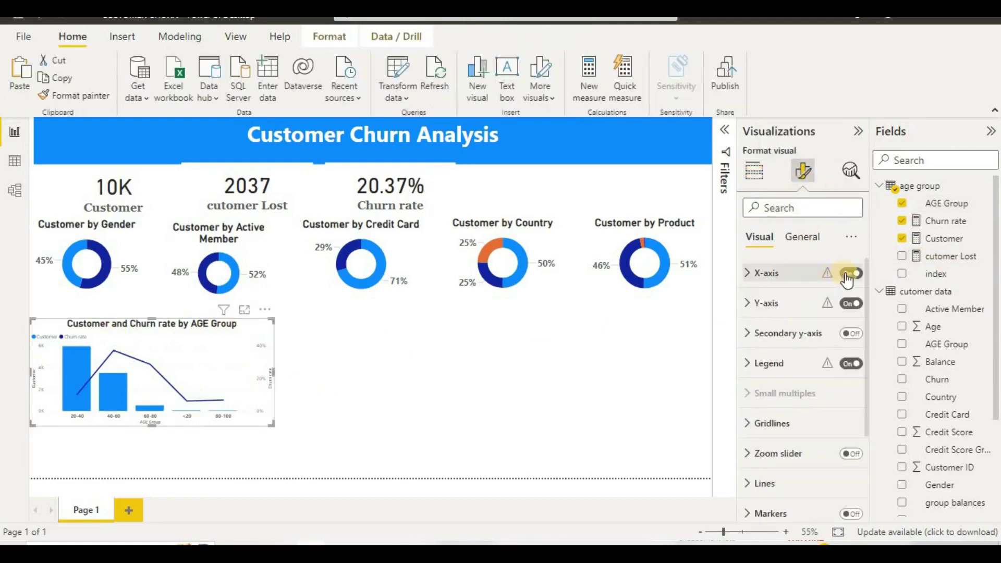
click(812, 276)
scroll(832, 276, down, 2)
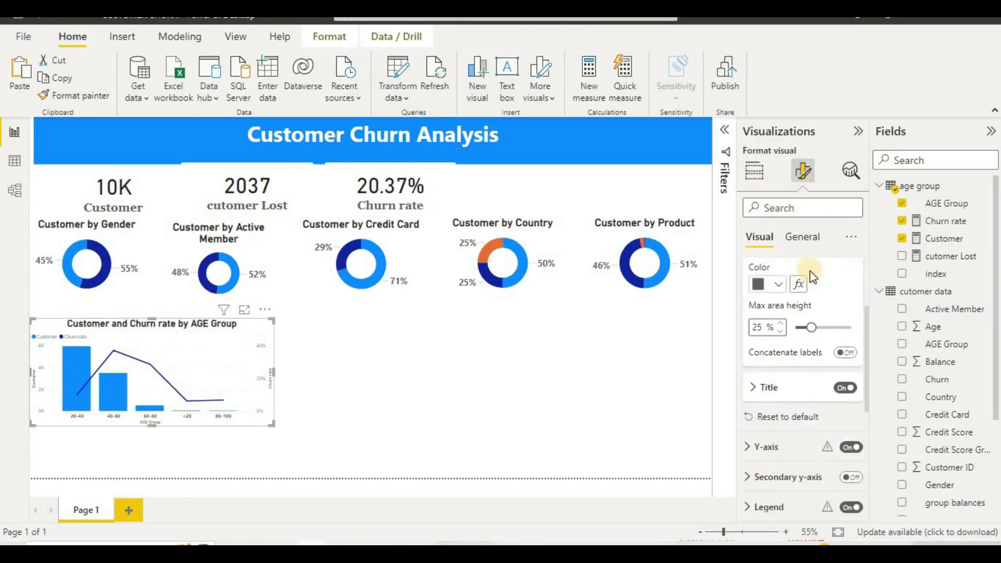
scroll(829, 292, up, 2)
click(812, 304)
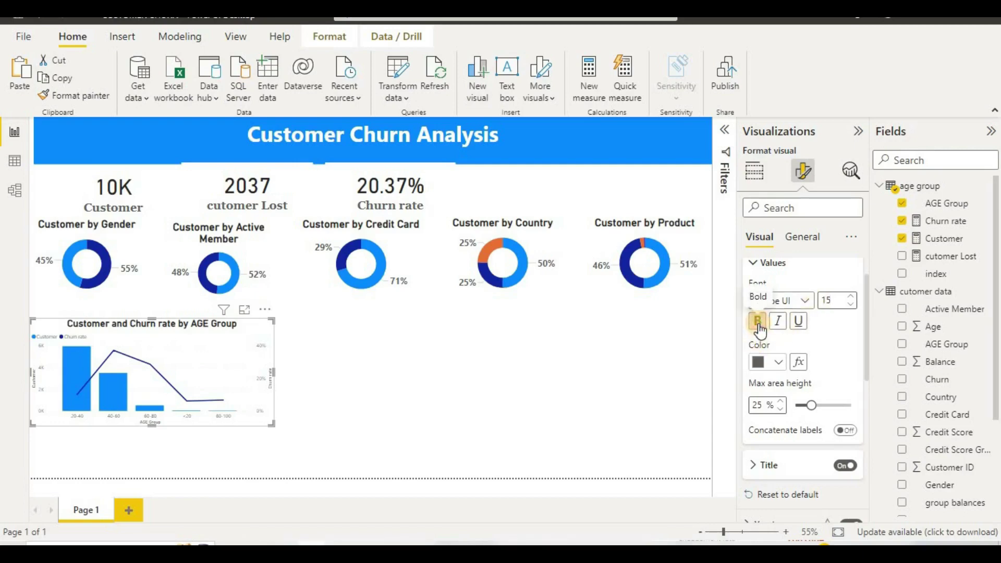
Step: Turn off the X-axis title of the age group chart
scroll(773, 345, down, 3)
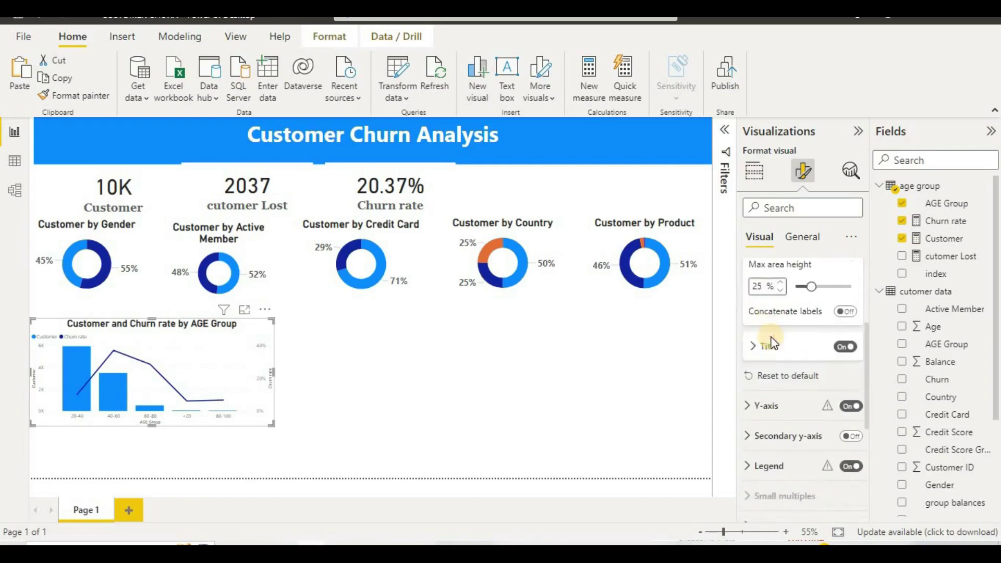
scroll(770, 336, up, 1)
click(768, 387)
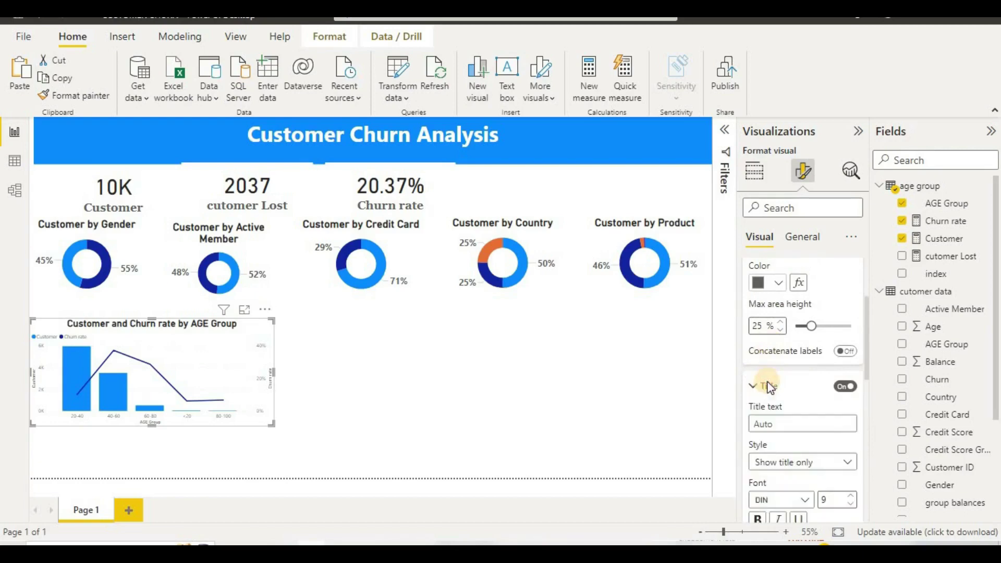
scroll(790, 380, down, 2)
scroll(812, 385, down, 2)
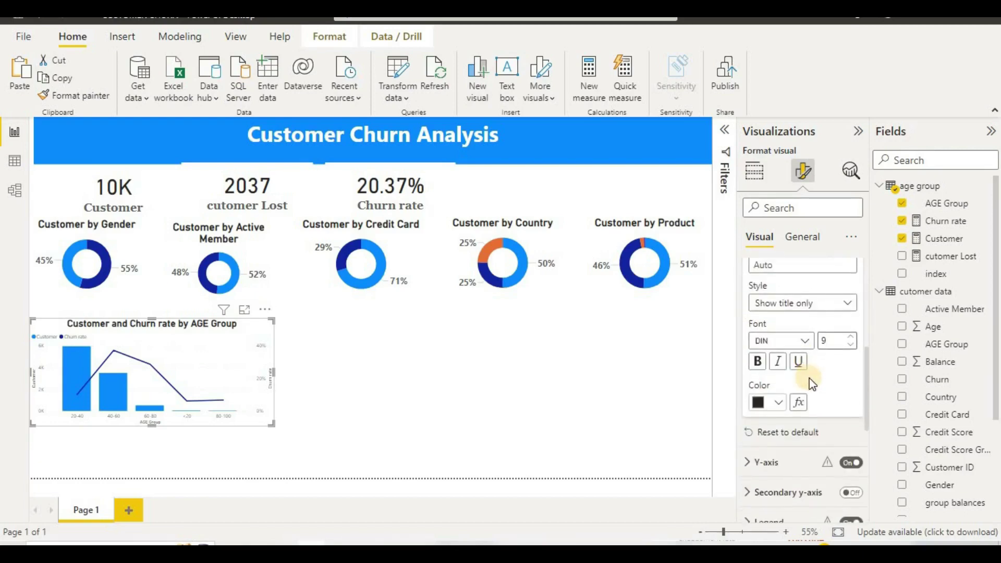
scroll(812, 384, up, 2)
scroll(814, 375, up, 2)
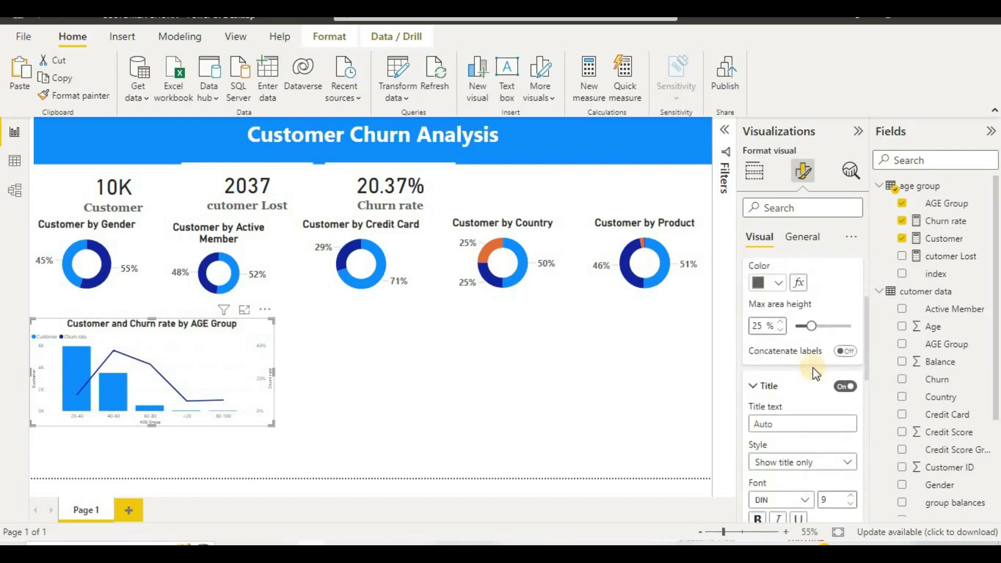
click(842, 386)
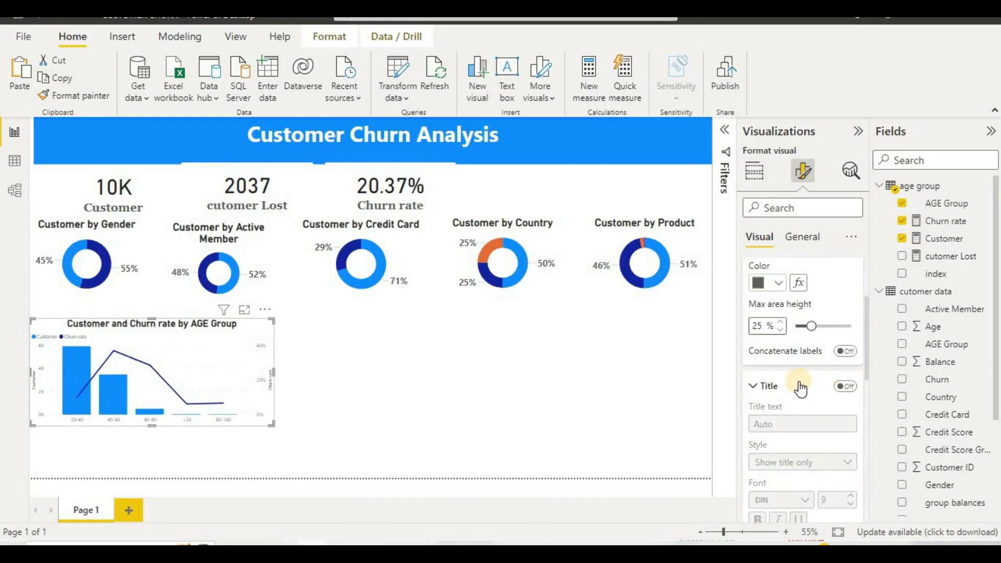
Step: Make the age group chart's Y-axis values bold and set their display units to None
scroll(803, 386, down, 3)
scroll(802, 421, down, 2)
click(797, 344)
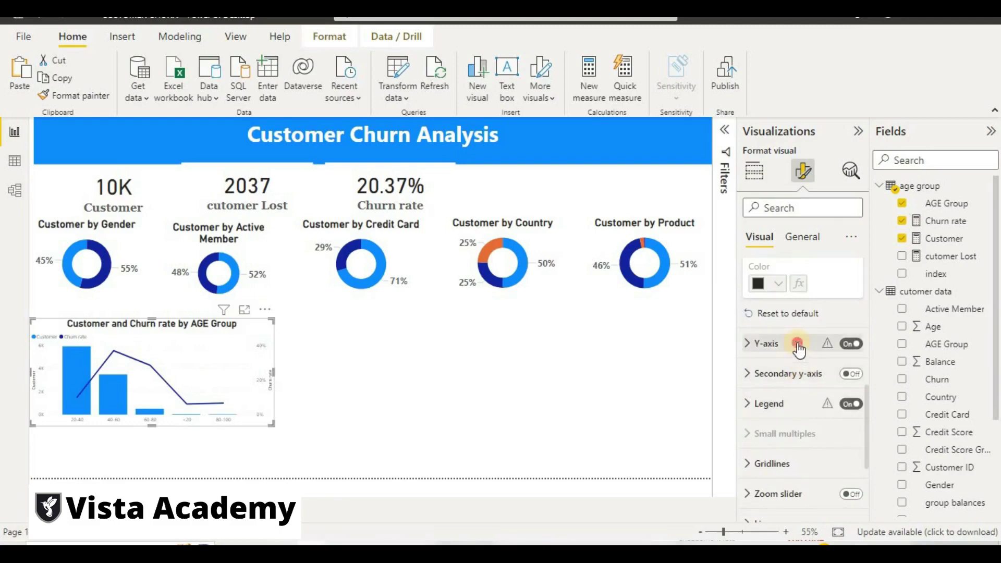
scroll(797, 342, down, 2)
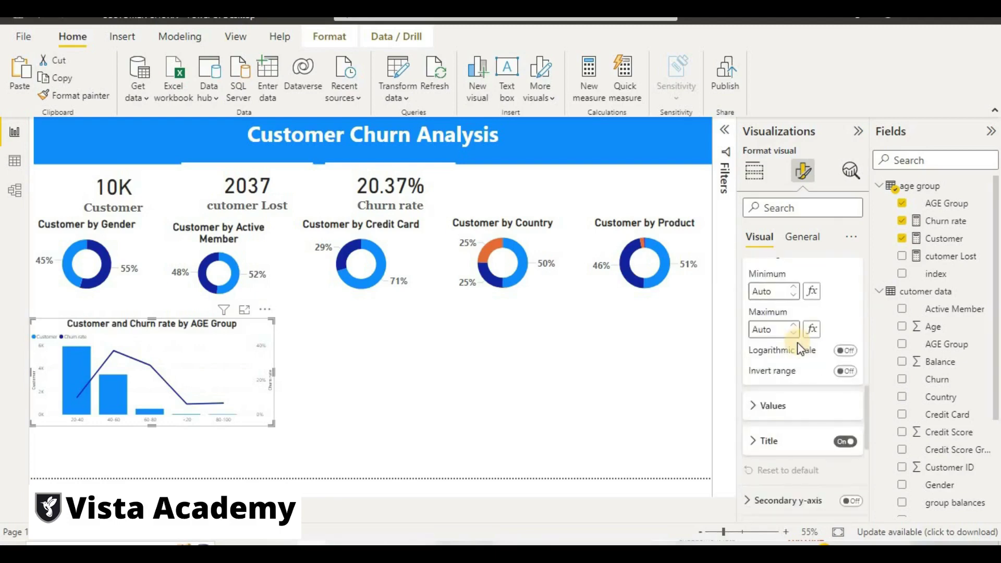
click(782, 406)
scroll(788, 402, down, 2)
click(759, 387)
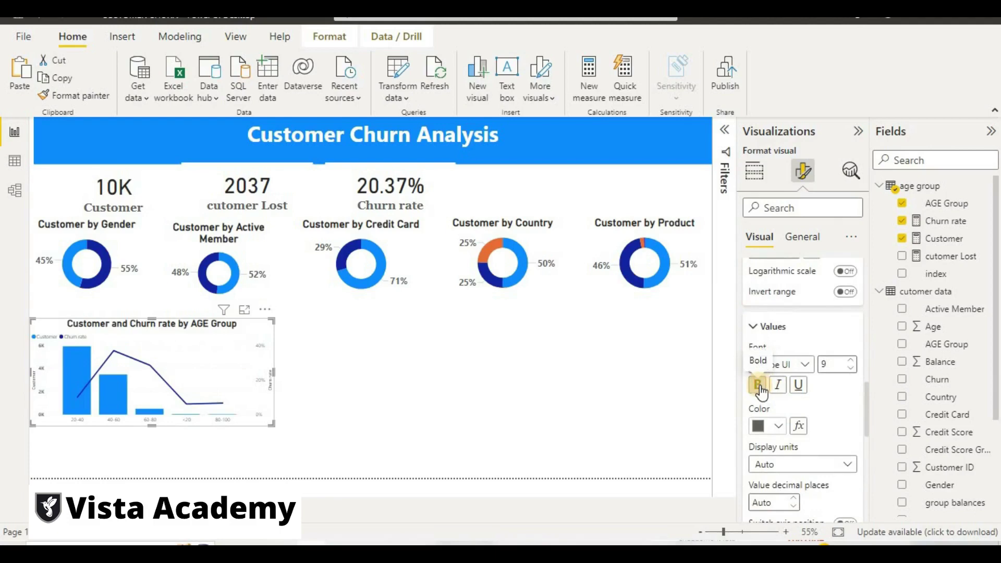
scroll(805, 388, down, 2)
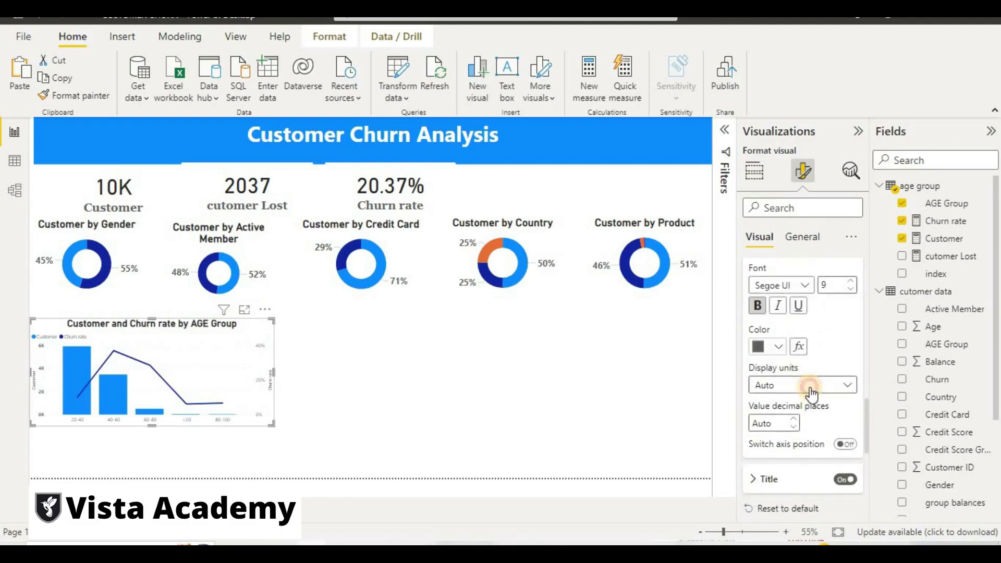
click(811, 388)
click(804, 416)
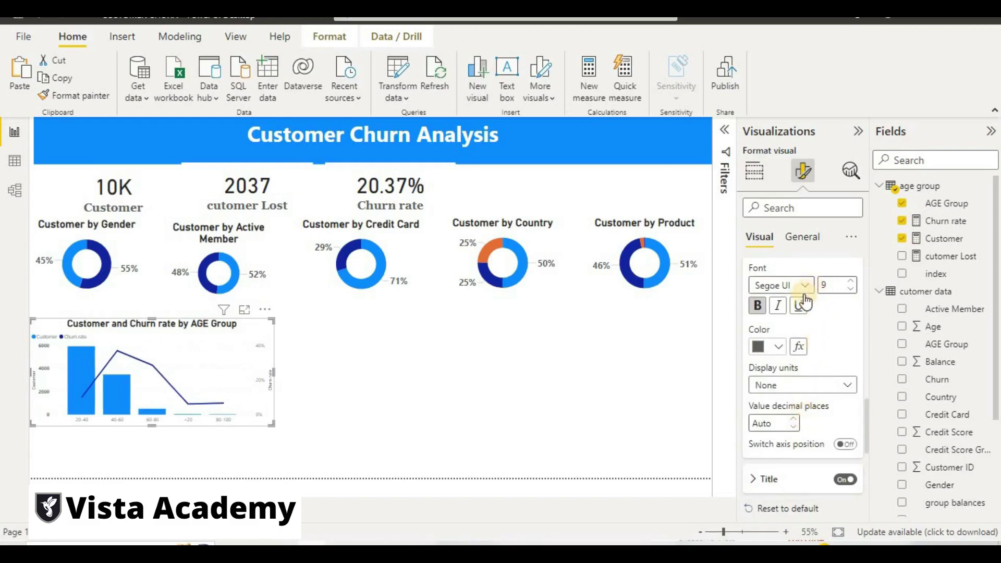
Step: Turn off the Y-axis title of the age group chart
scroll(805, 373, down, 3)
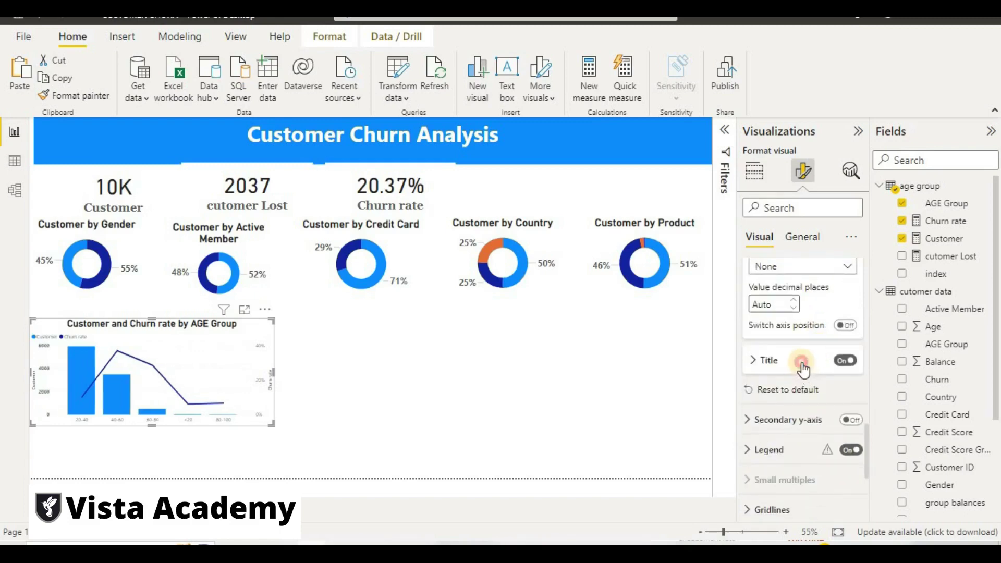
click(801, 367)
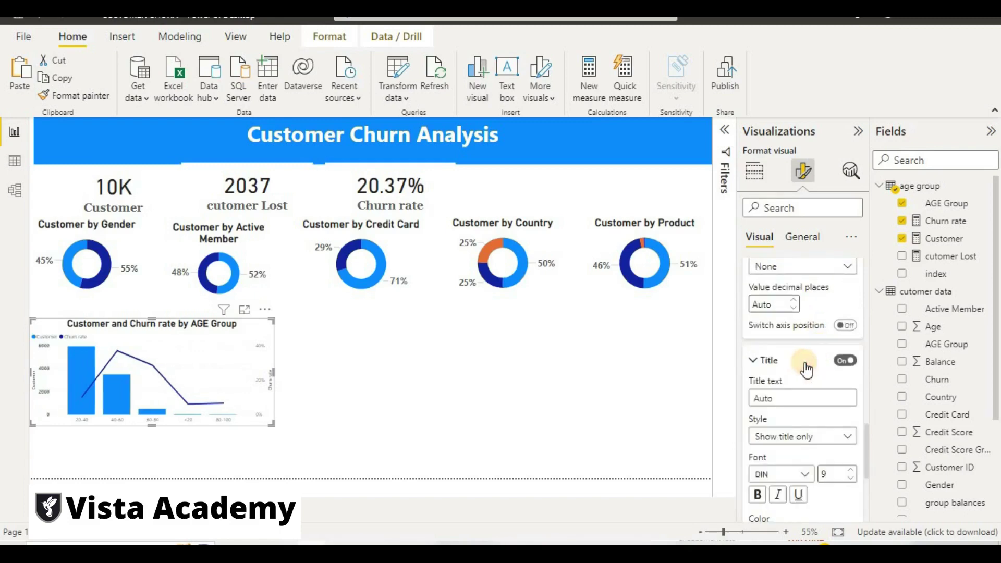
click(840, 362)
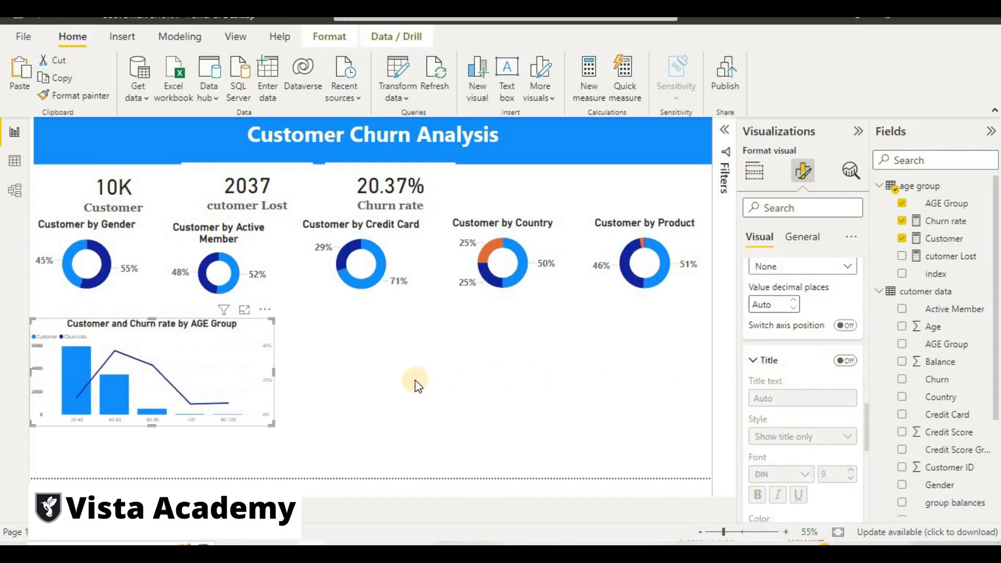
Step: Try the Center right position for the age group chart's legend and settle on Top center
scroll(751, 414, down, 4)
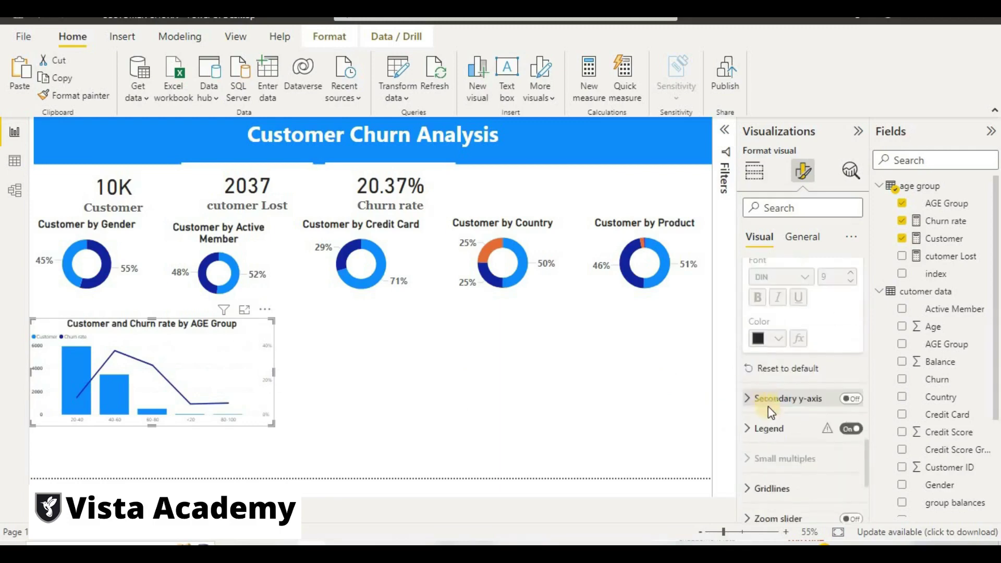
click(795, 431)
scroll(803, 423, down, 3)
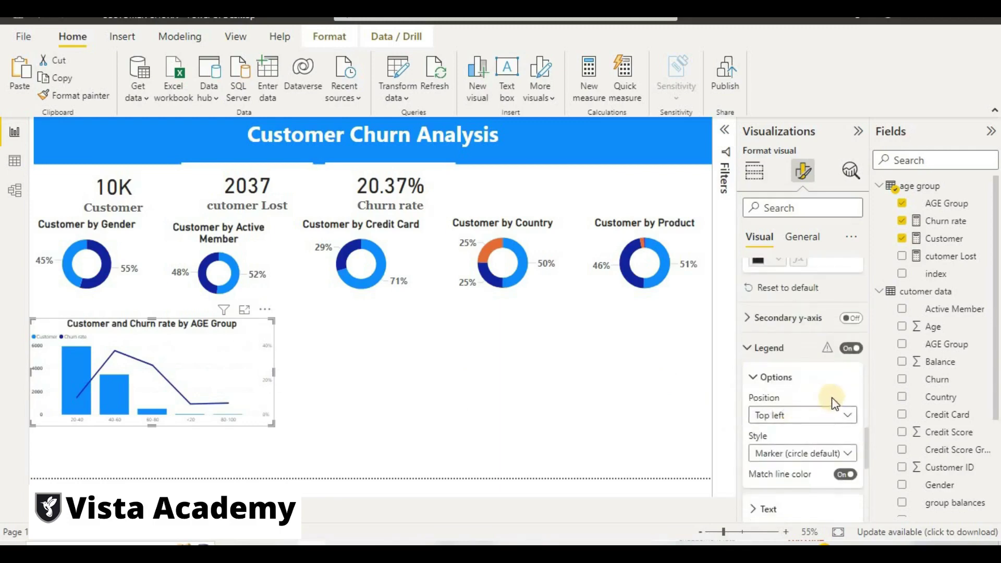
click(835, 416)
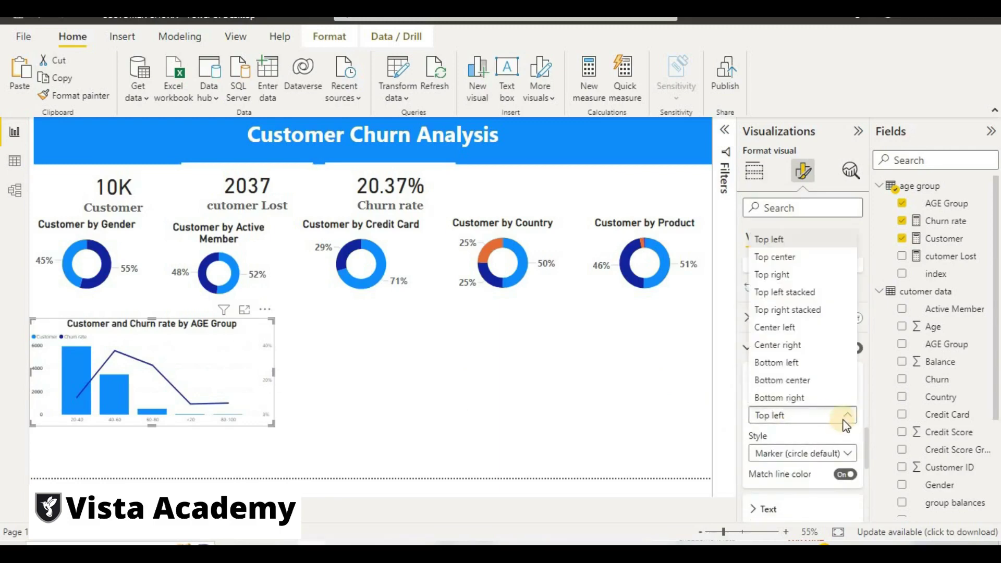
click(840, 414)
click(840, 414)
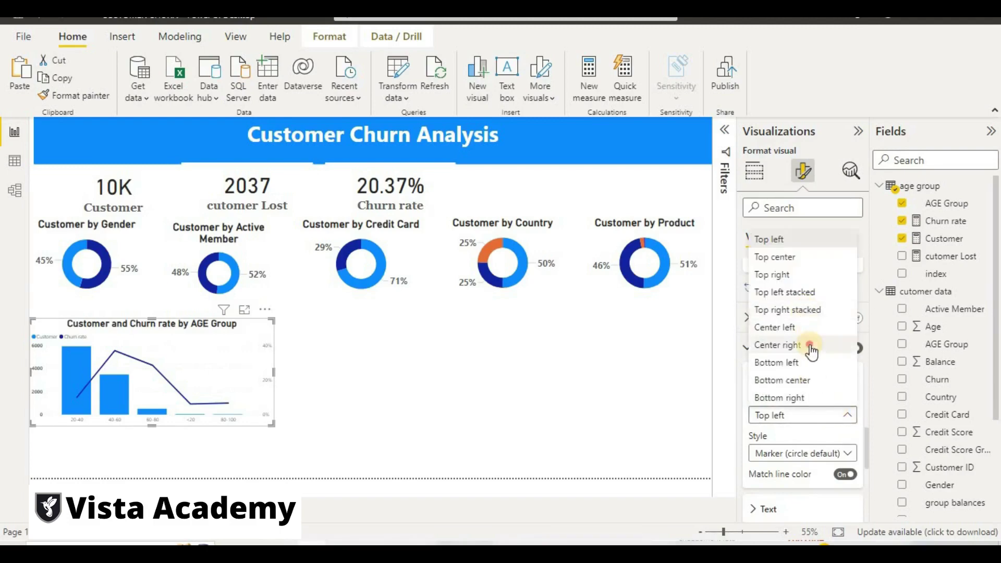
key(Escape)
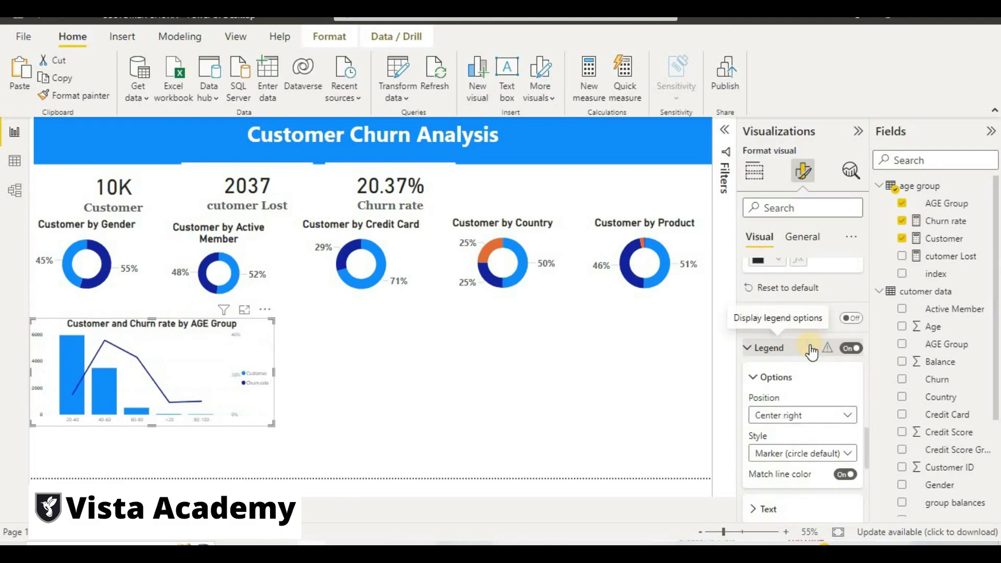
click(792, 416)
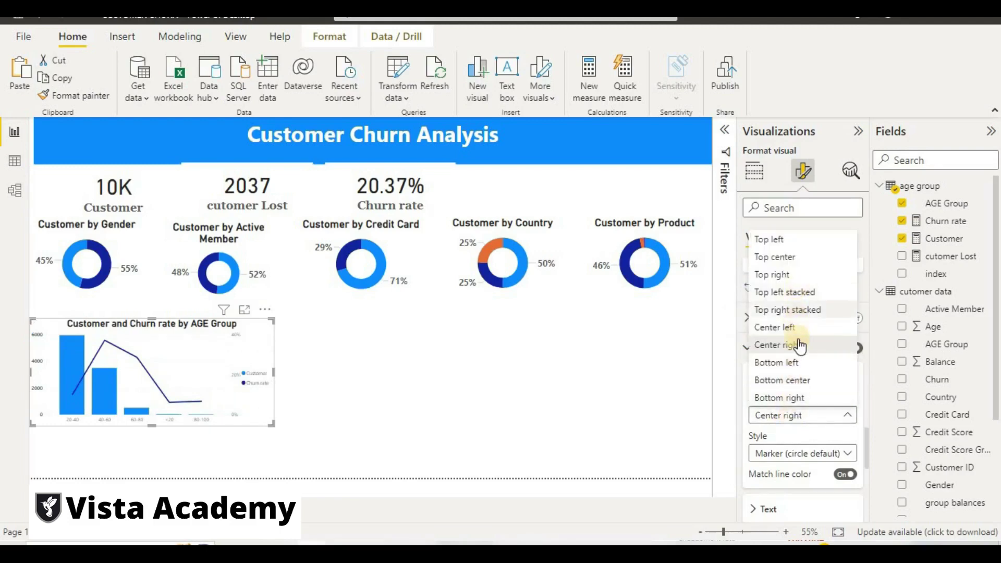
click(803, 258)
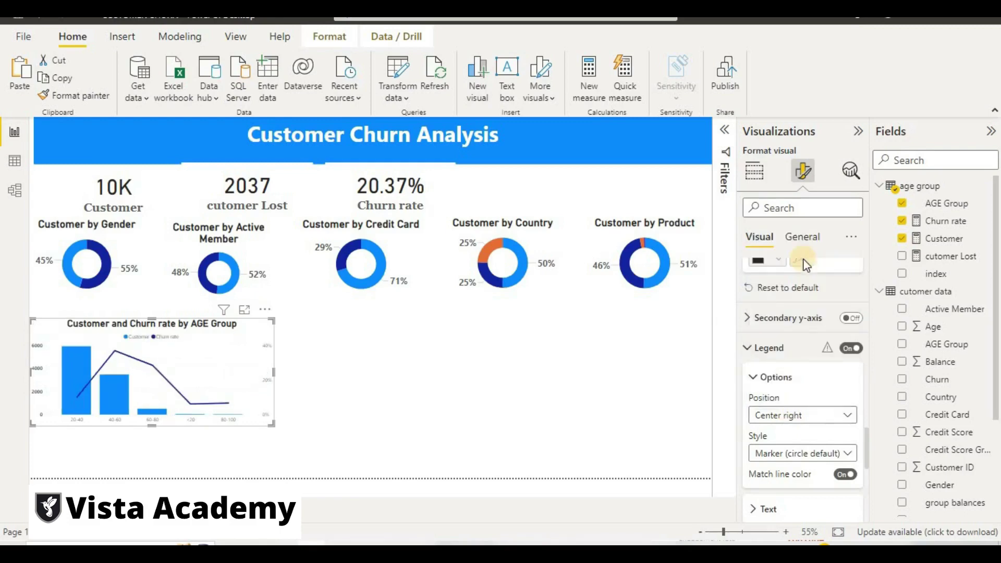
Step: Set the age group chart's legend text to font size 22 and bold
scroll(809, 439, down, 3)
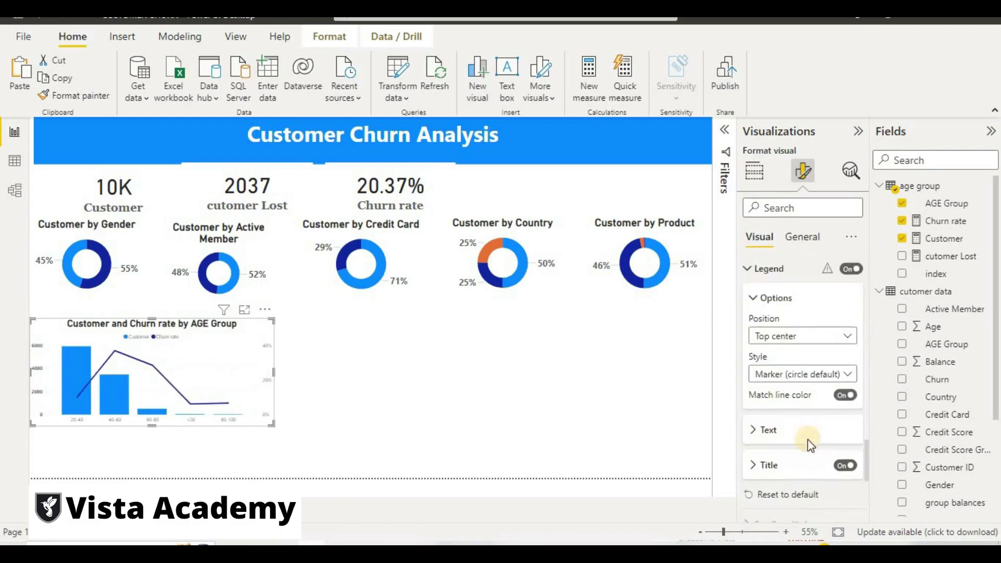
click(766, 429)
scroll(856, 449, down, 1)
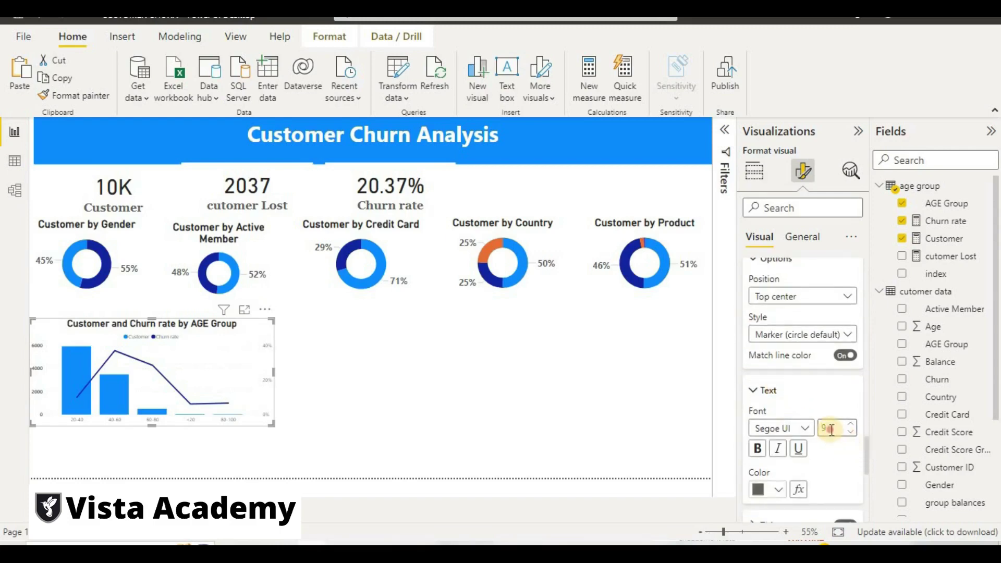
drag(831, 430, 812, 431)
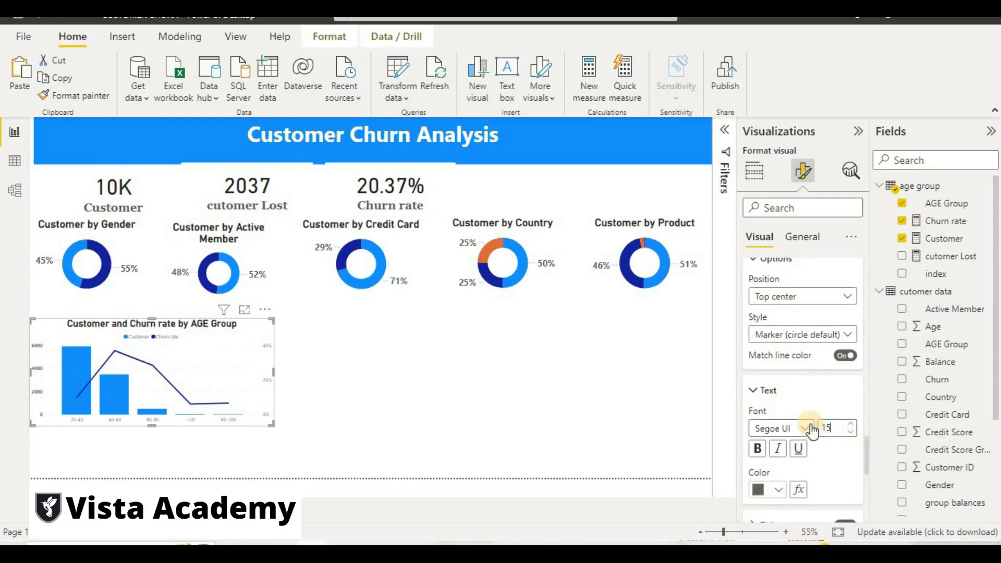
click(760, 451)
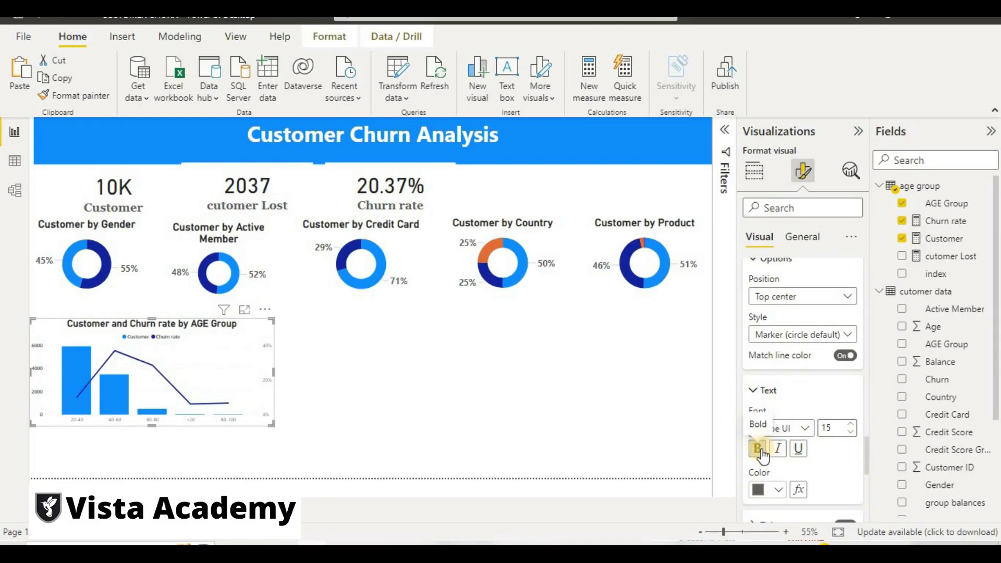
drag(834, 428, 812, 430)
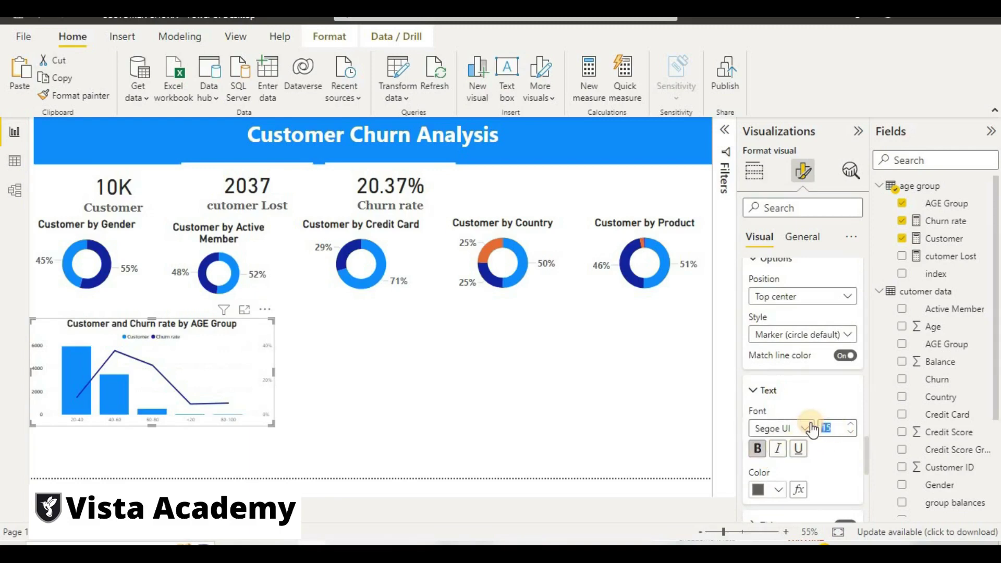
text(22)
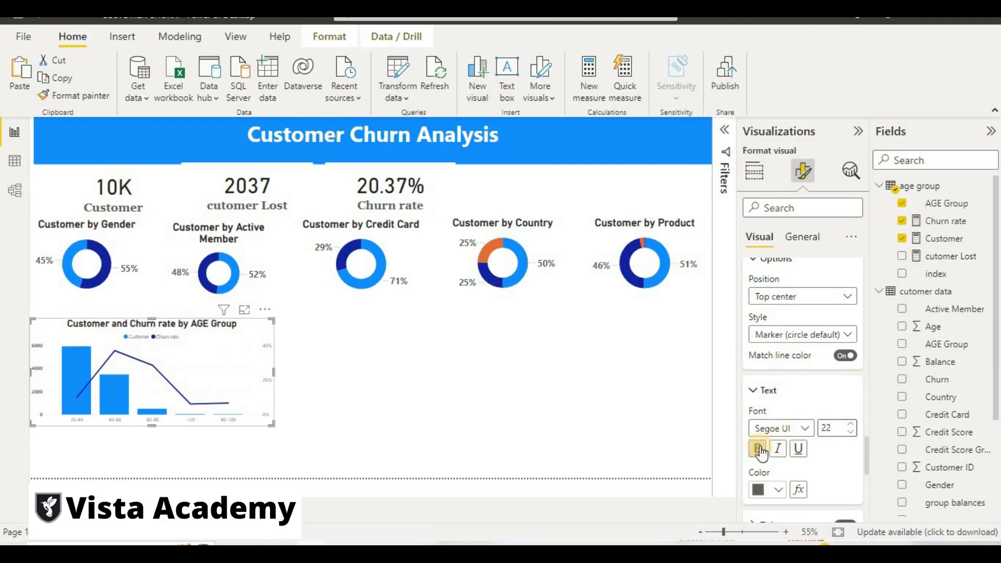
click(760, 450)
Step: Turn off the horizontal gridlines of the age group chart
scroll(829, 430, down, 3)
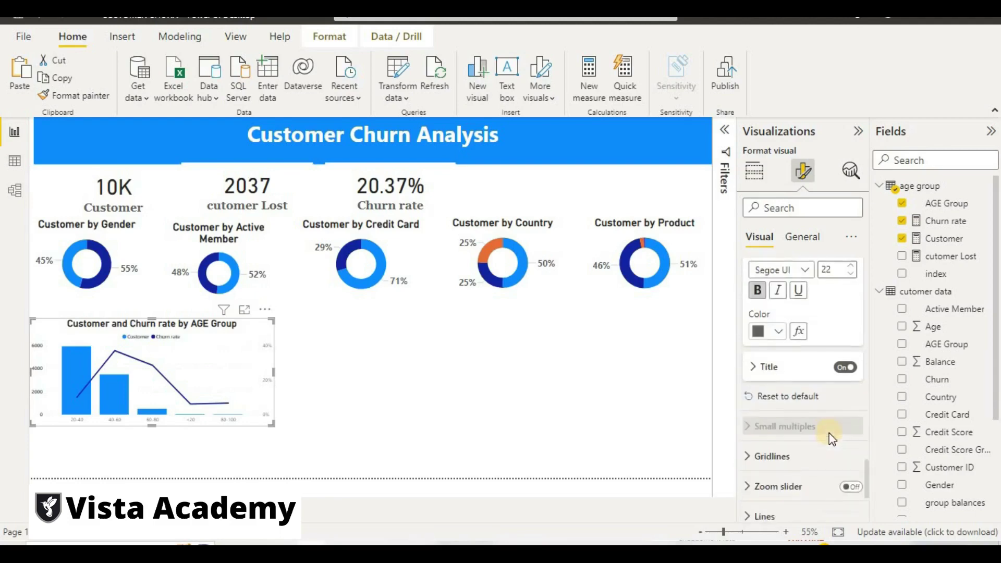
click(762, 455)
scroll(823, 415, down, 2)
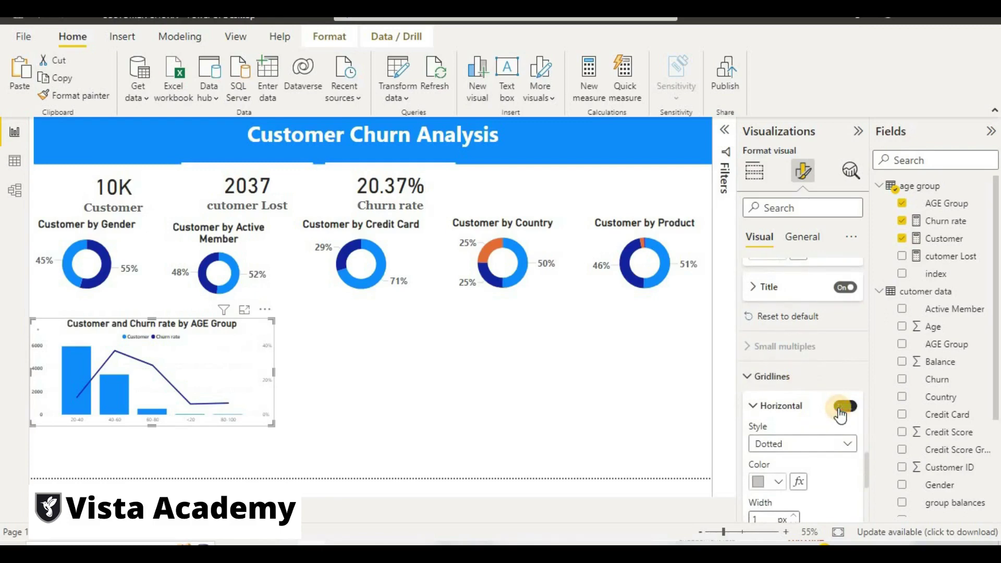
click(841, 408)
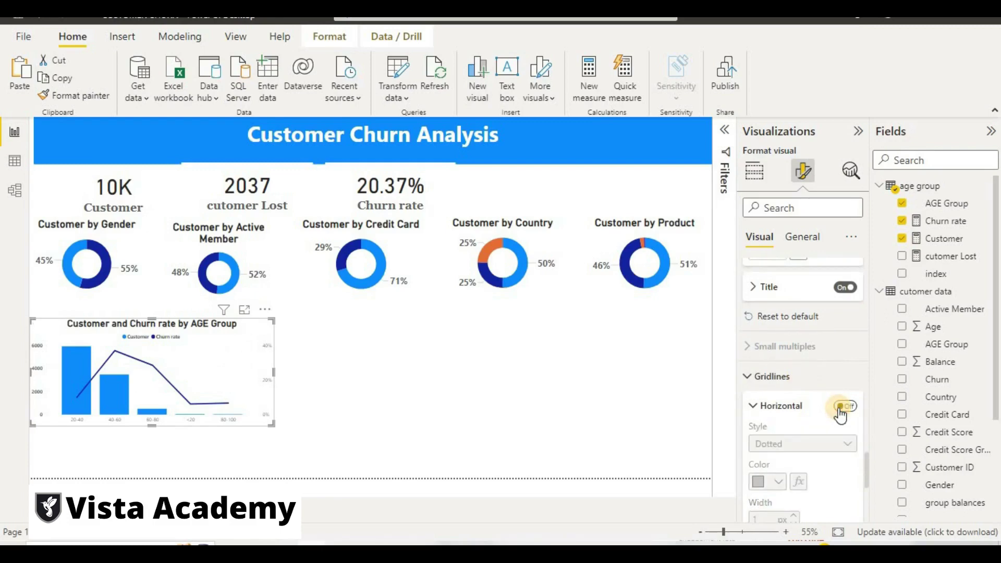
Step: Turn on the zoom slider for the age group chart and deselect the chart
scroll(842, 407, down, 4)
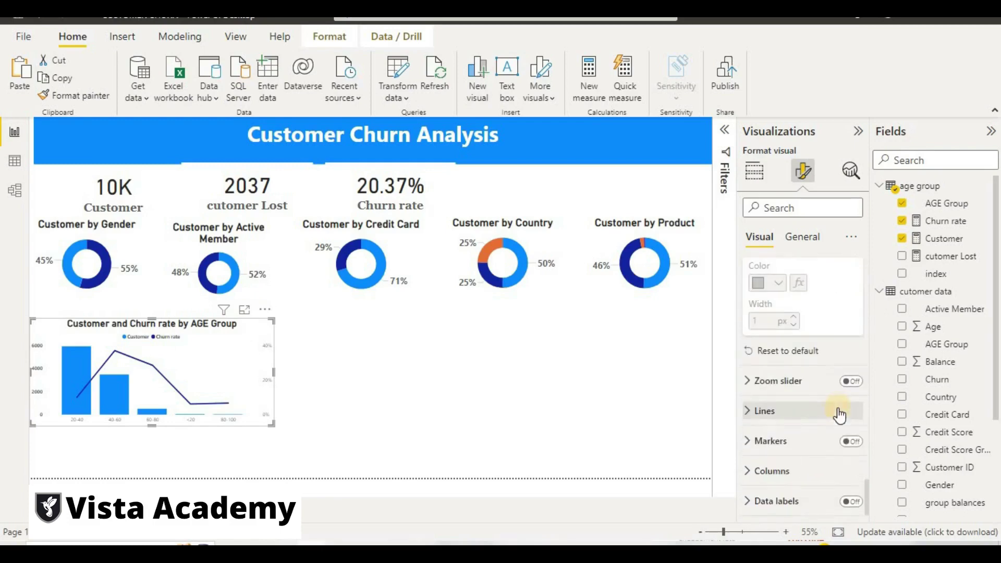
click(855, 383)
scroll(829, 355, up, 4)
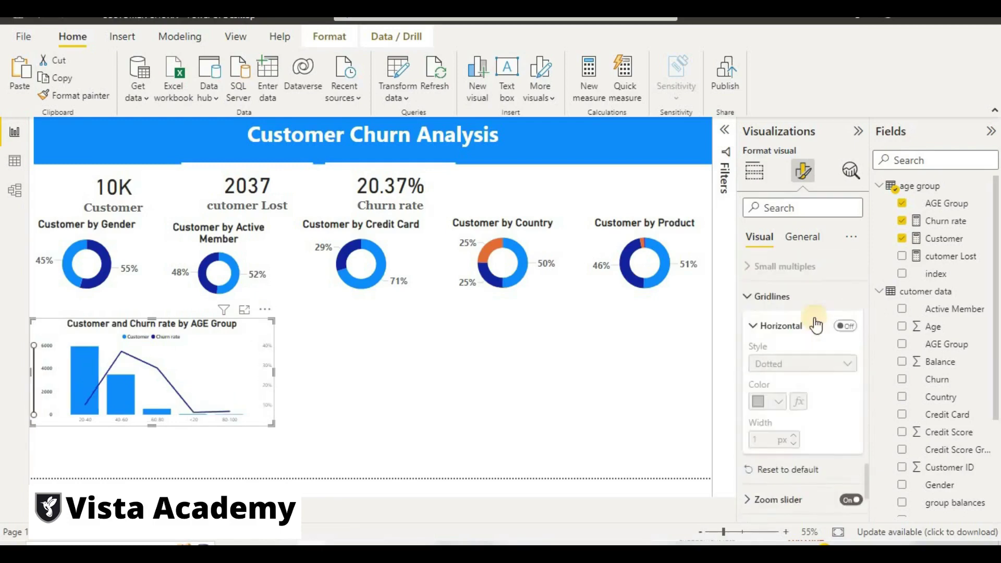
click(420, 391)
Step: Duplicate the age group chart and place the copy directly to the right of the original
click(224, 381)
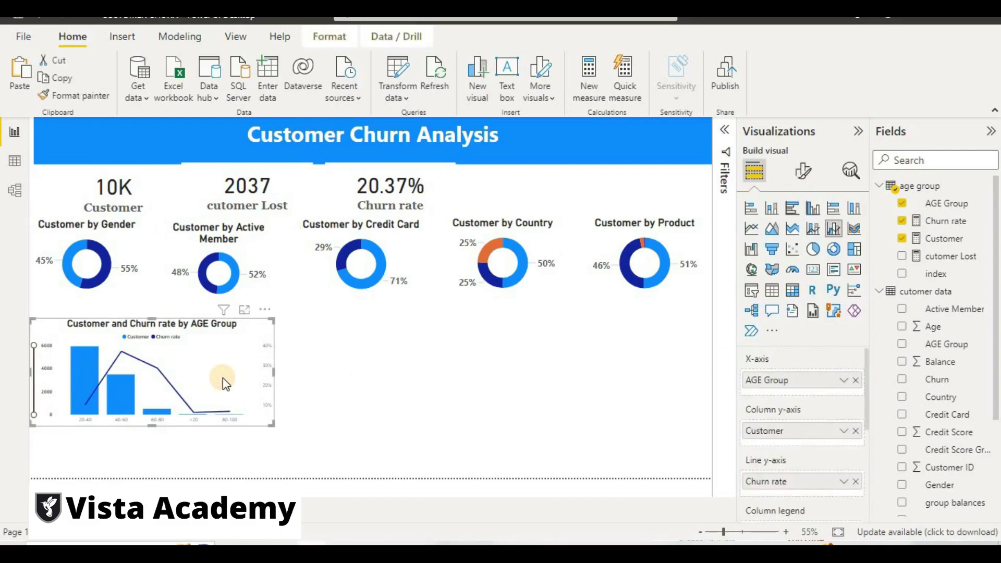
key(ctrl+v)
drag(268, 374, 470, 372)
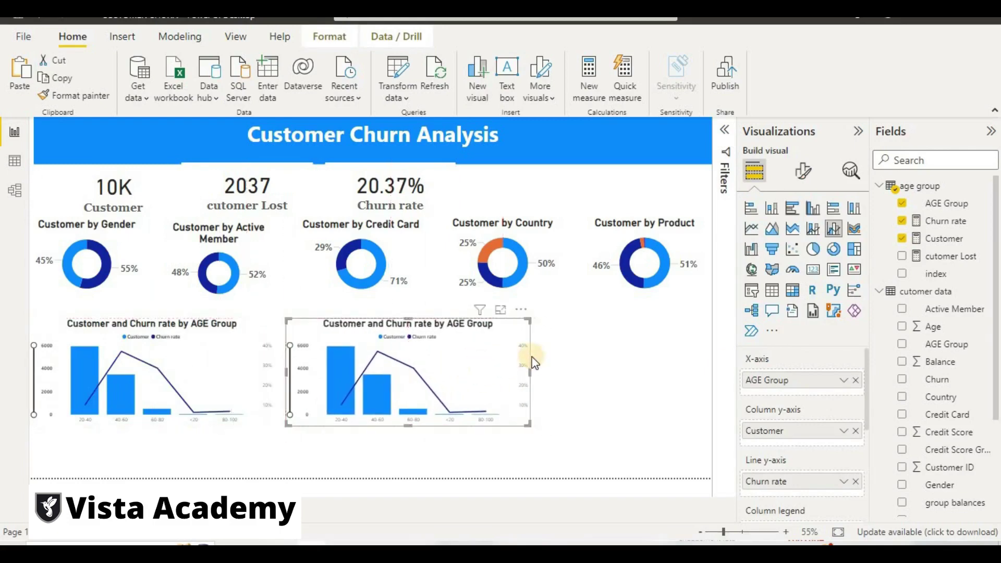
Step: Replace the AGE Group field on the copied chart's X-axis with group balances from the group balance table
click(855, 380)
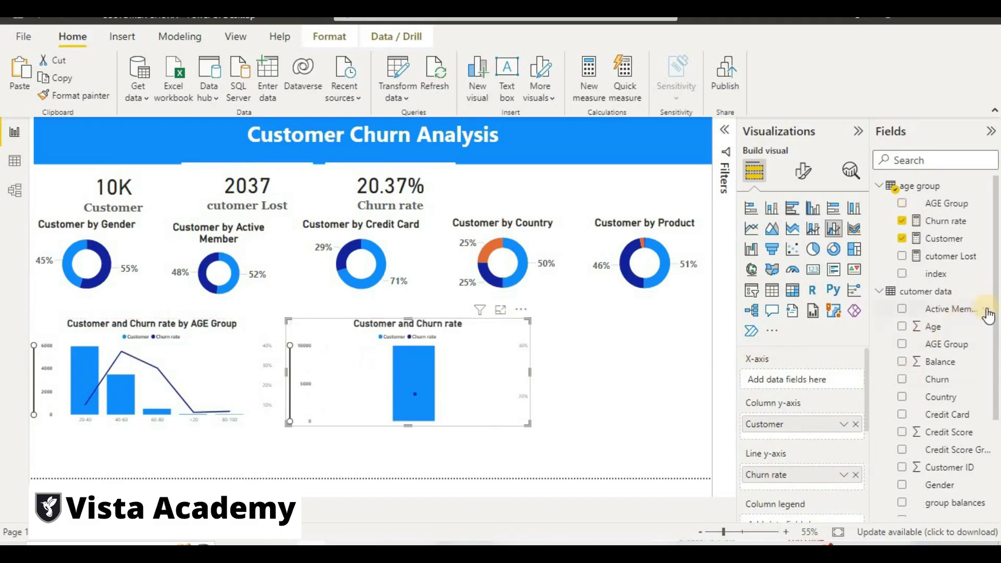
scroll(988, 323, down, 3)
scroll(988, 324, down, 1)
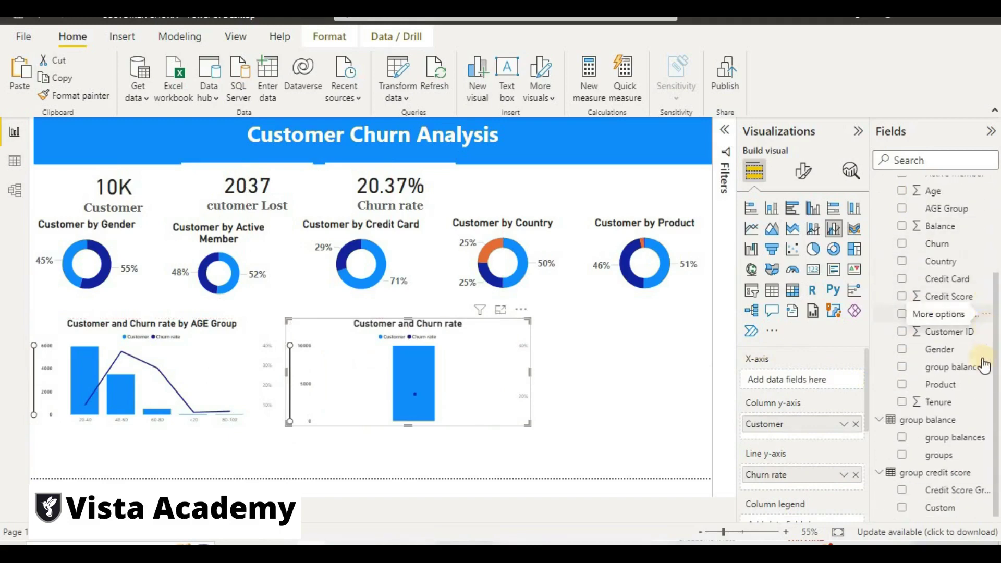
drag(922, 443, 791, 371)
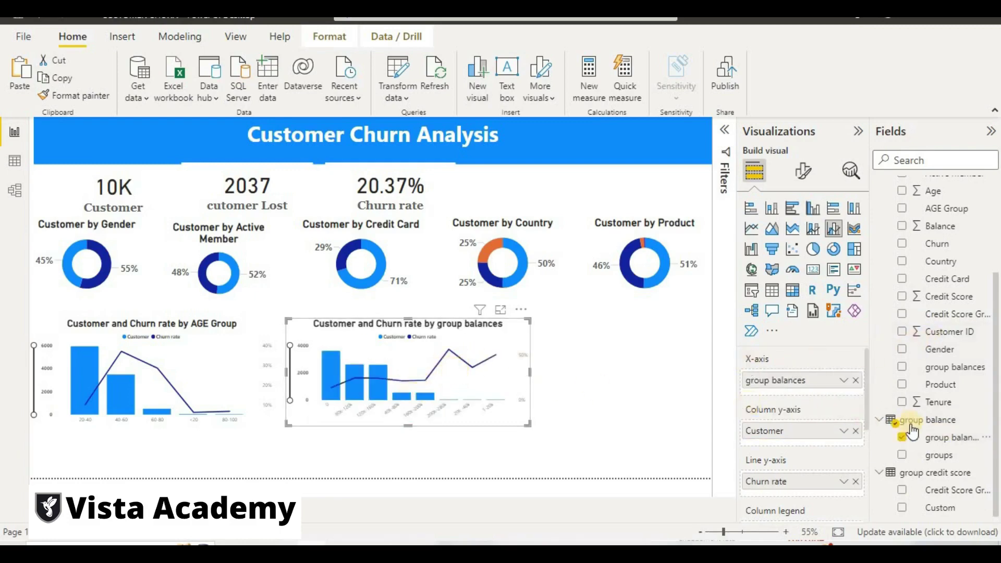
Step: Sort the group balances column of the group balance table by the groups column
click(933, 439)
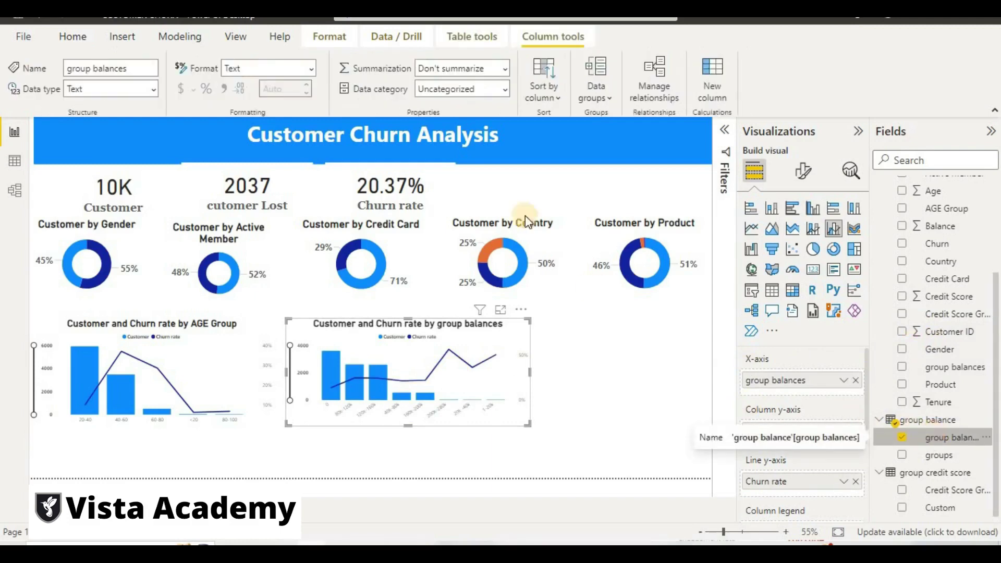
click(541, 99)
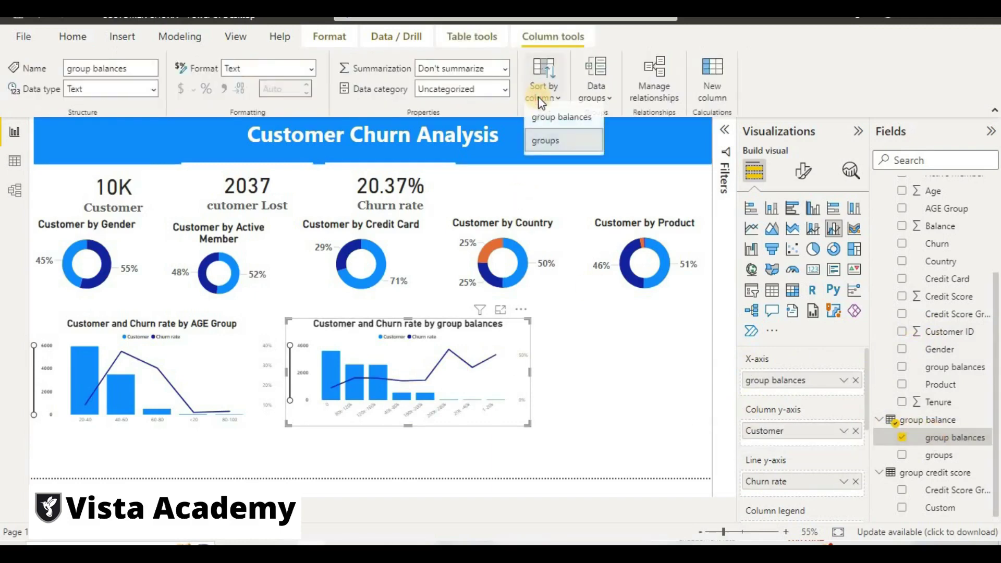
click(546, 144)
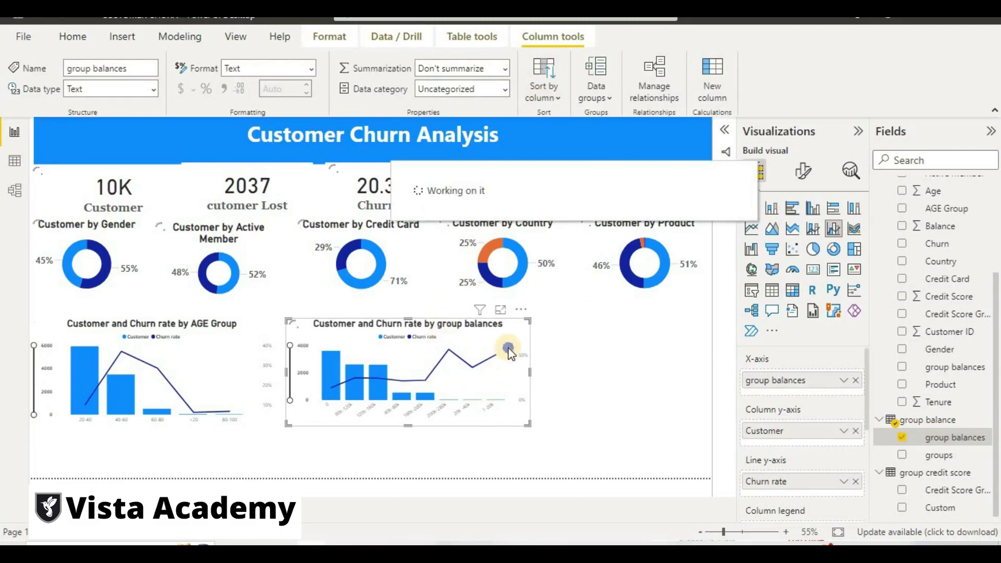
Step: Set the group balances chart's axis to sort descending by Customer
right_click(508, 348)
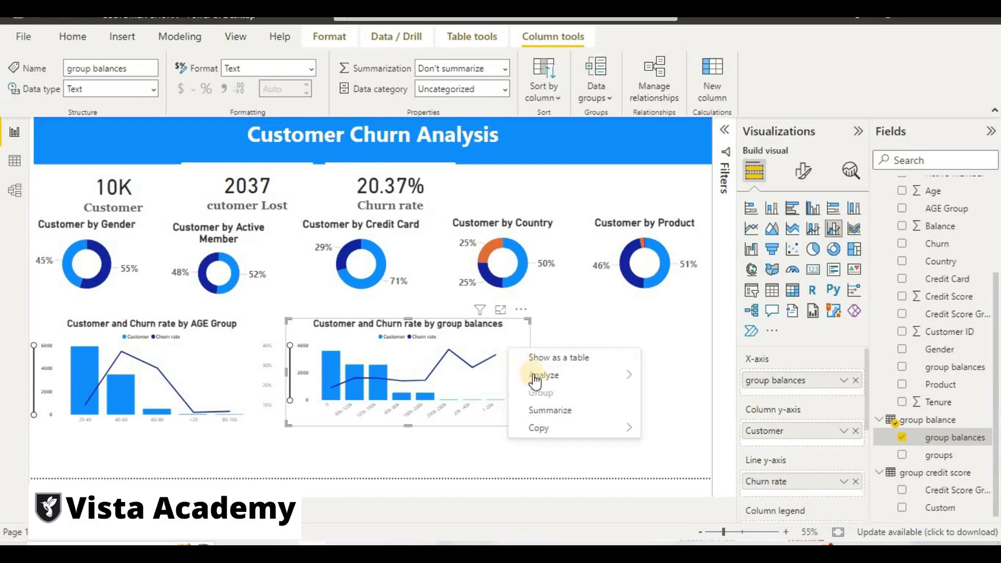
click(521, 311)
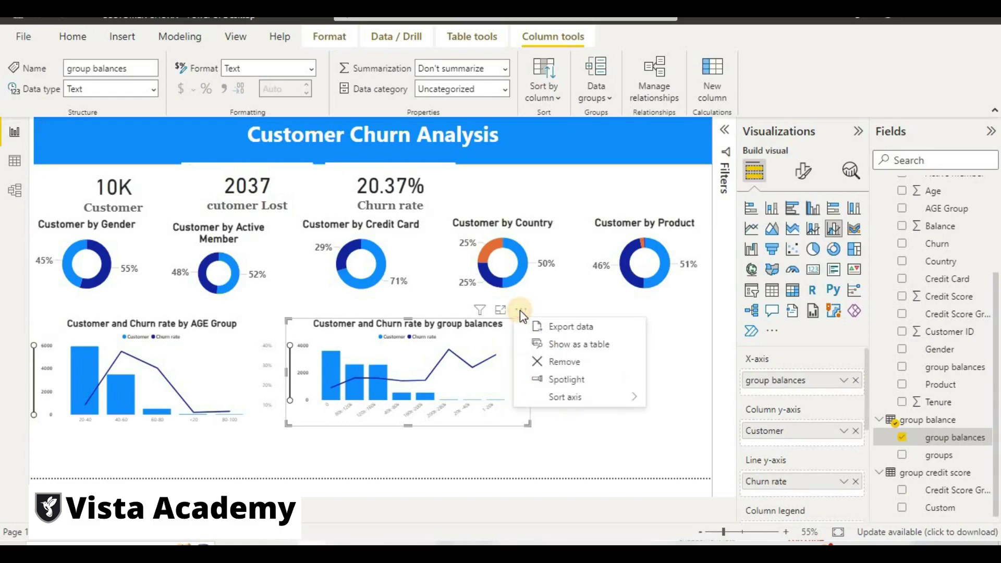
mouse_move(555, 398)
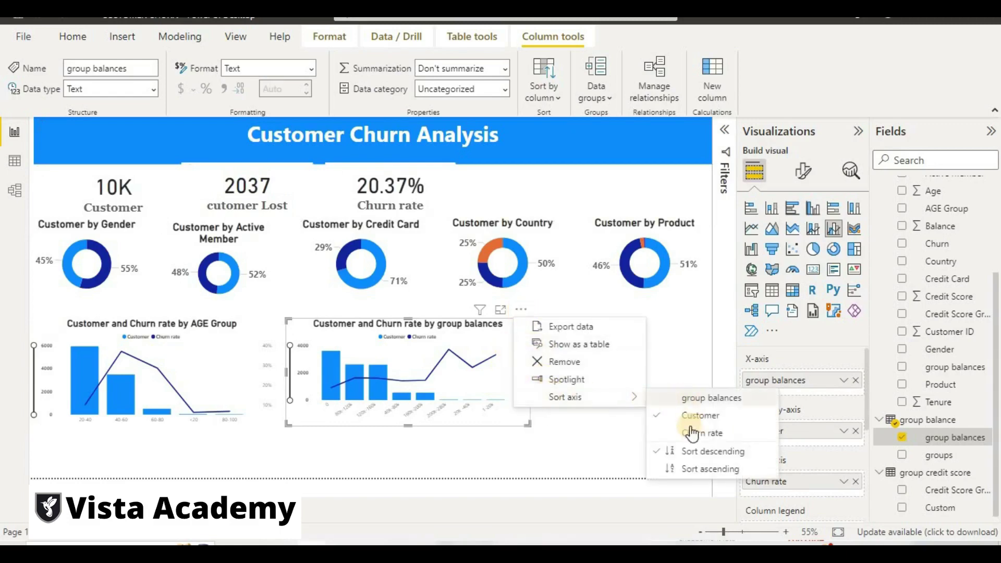
click(692, 452)
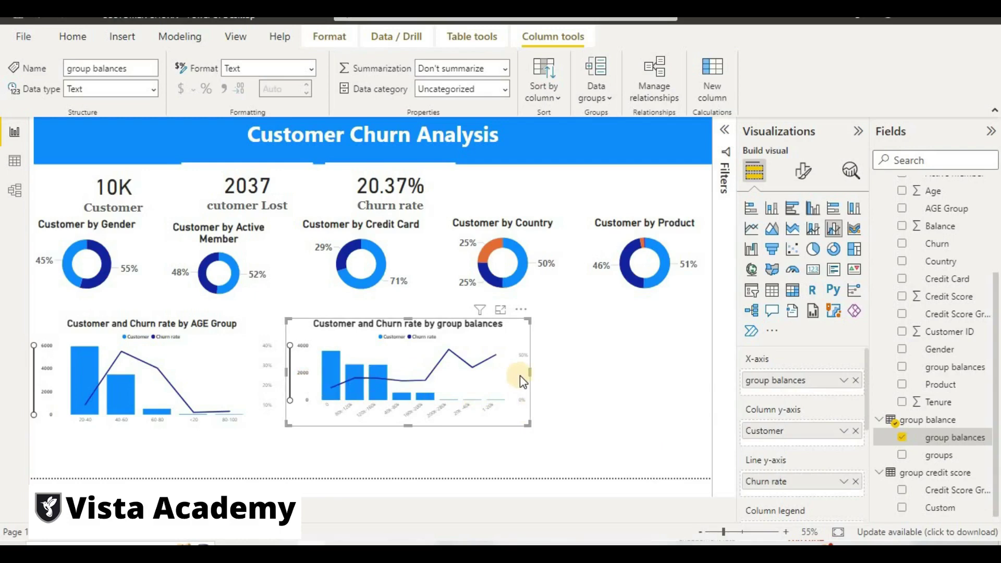
Step: Turn the group balances chart's zoom slider off and on again, and deselect the chart
click(802, 171)
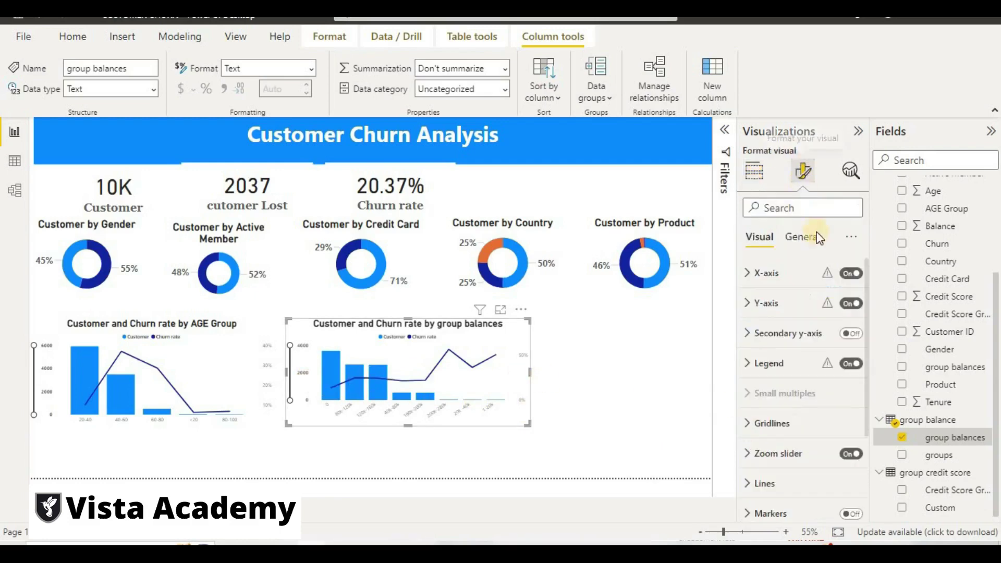
click(845, 454)
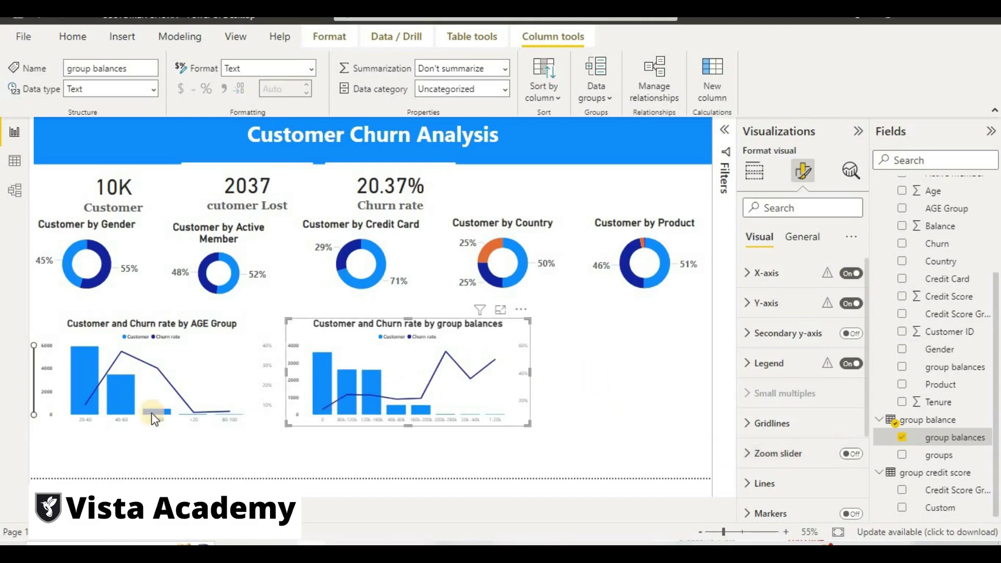
click(641, 258)
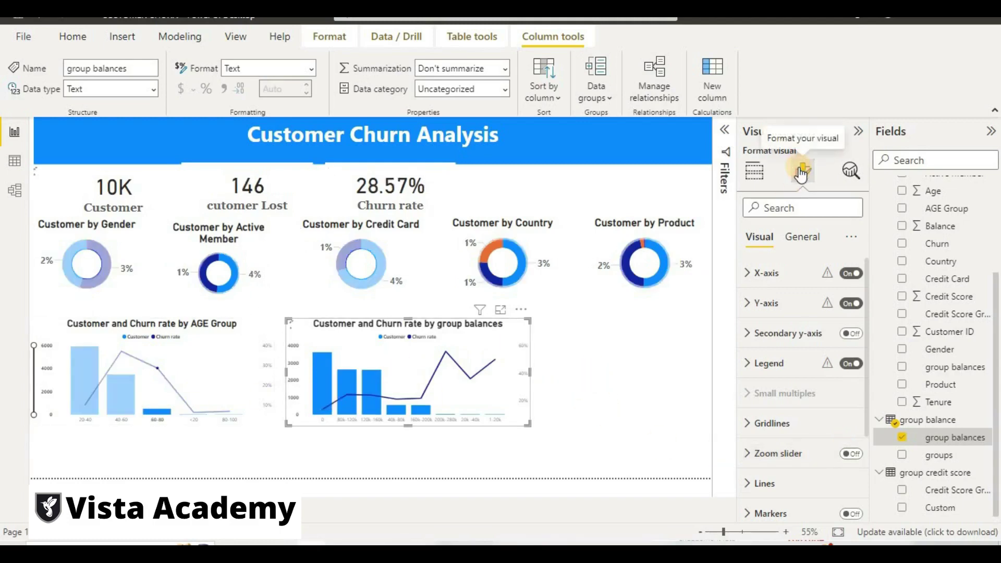
click(847, 455)
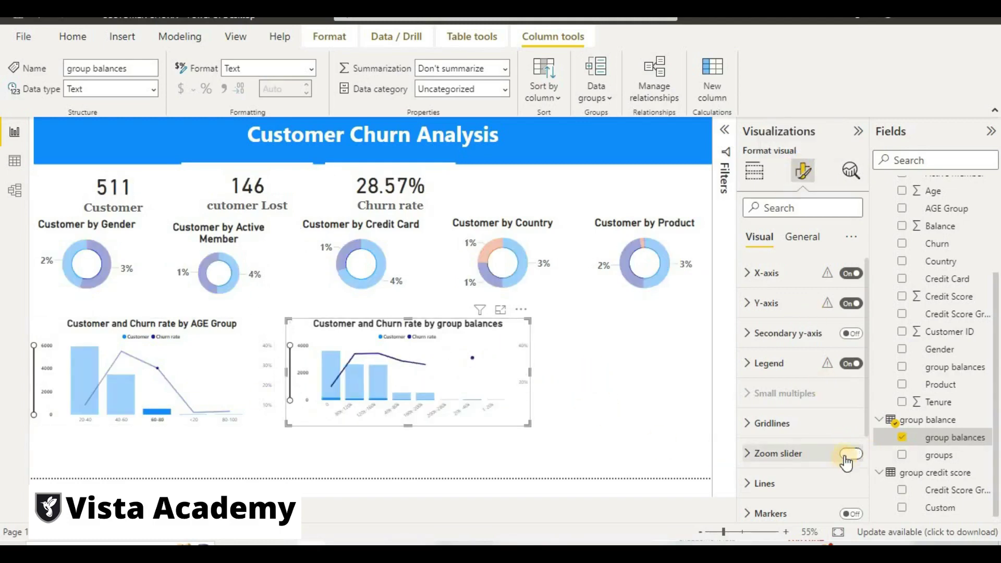
click(626, 371)
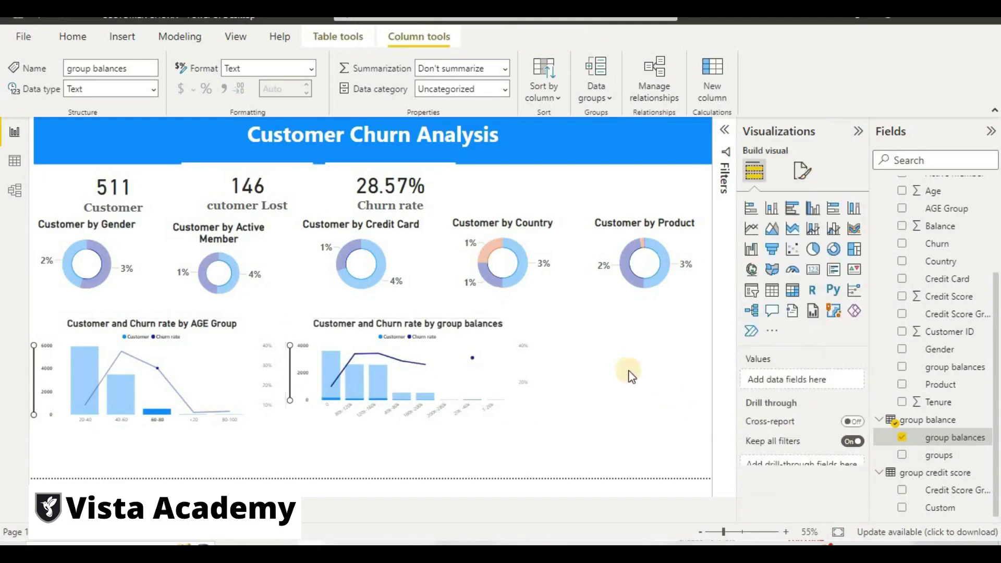
Step: Clear the 60-80 selection in the age group chart to remove its cross-filtering from the page
right_click(227, 401)
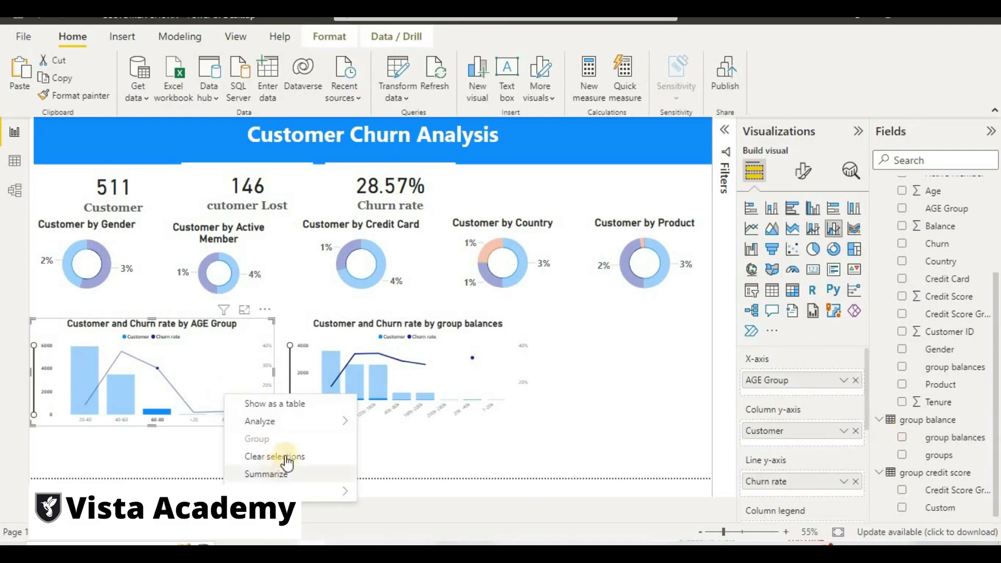
key(Return)
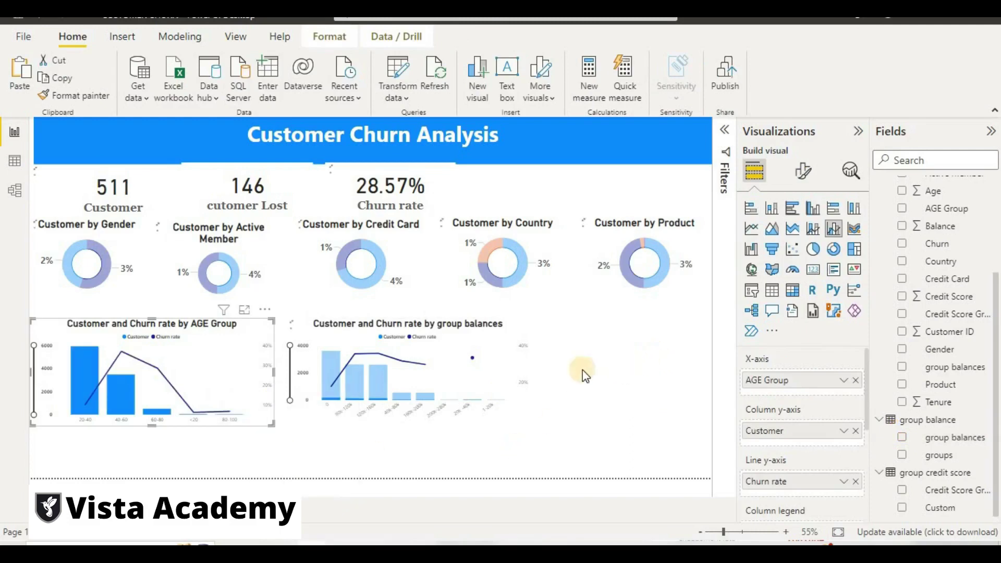
right_click(614, 350)
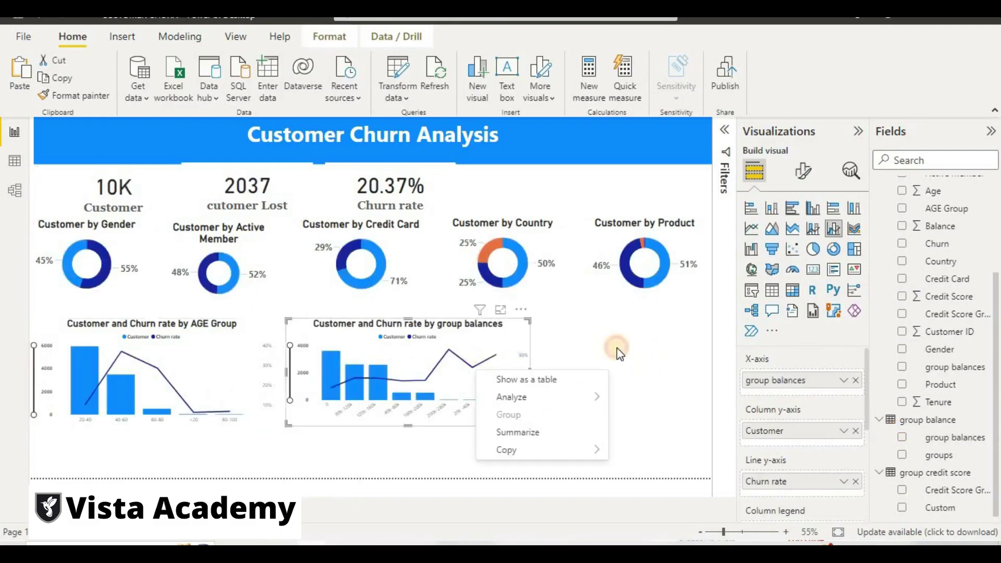
key(Escape)
Step: Duplicate the group balances chart and place the copy at the right edge of the page in the same row
click(474, 379)
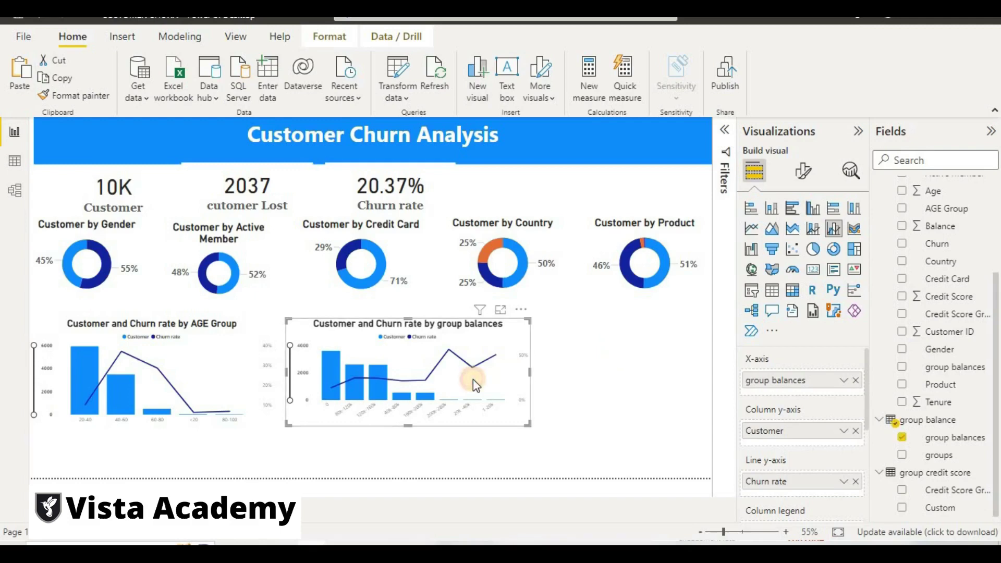
key(ctrl+c)
key(ctrl+v)
drag(473, 380, 628, 383)
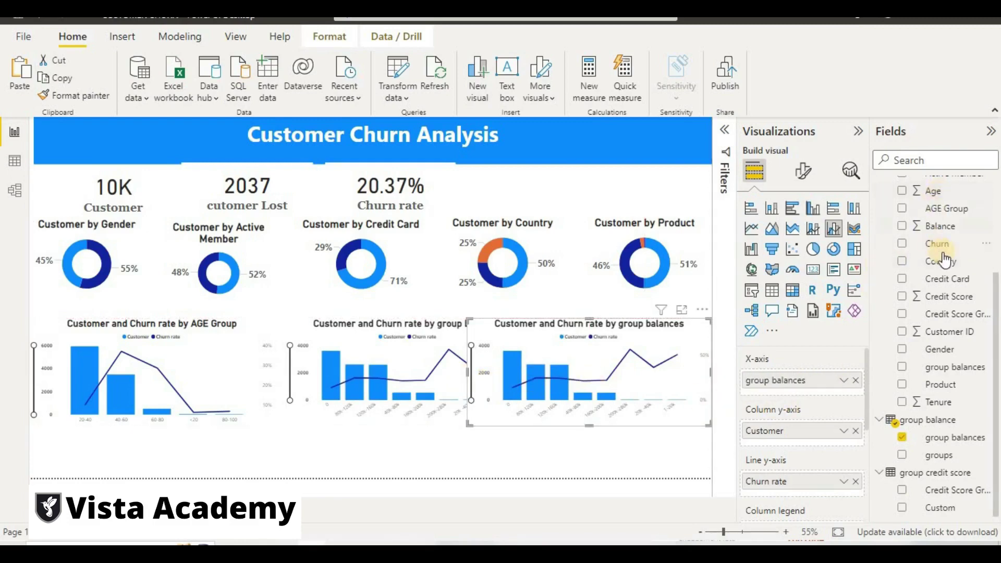
Step: Replace group balances on the new copy's X-axis with Credit Score Group from the group credit score table
scroll(935, 259, up, 3)
scroll(963, 302, down, 3)
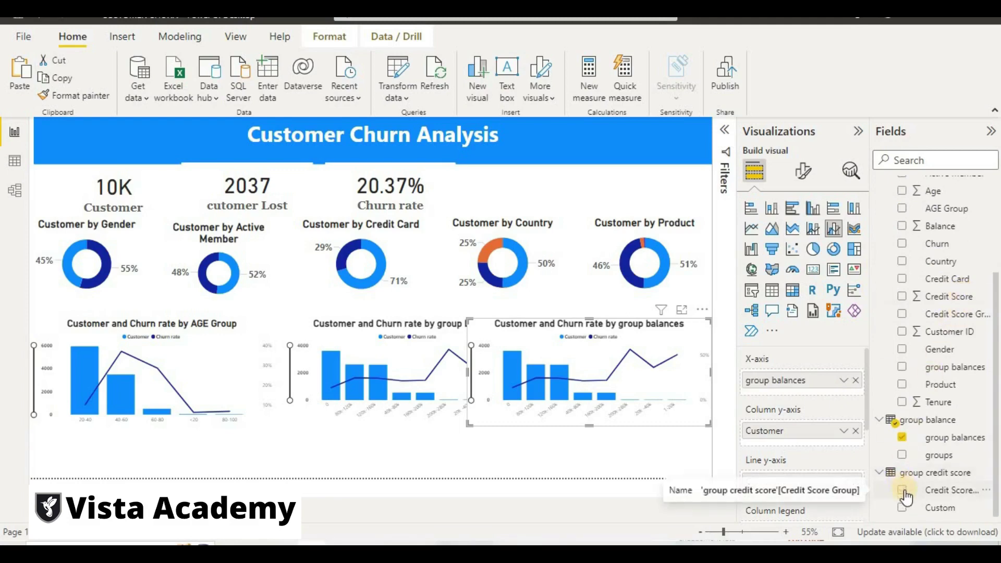
click(856, 380)
drag(904, 492, 784, 379)
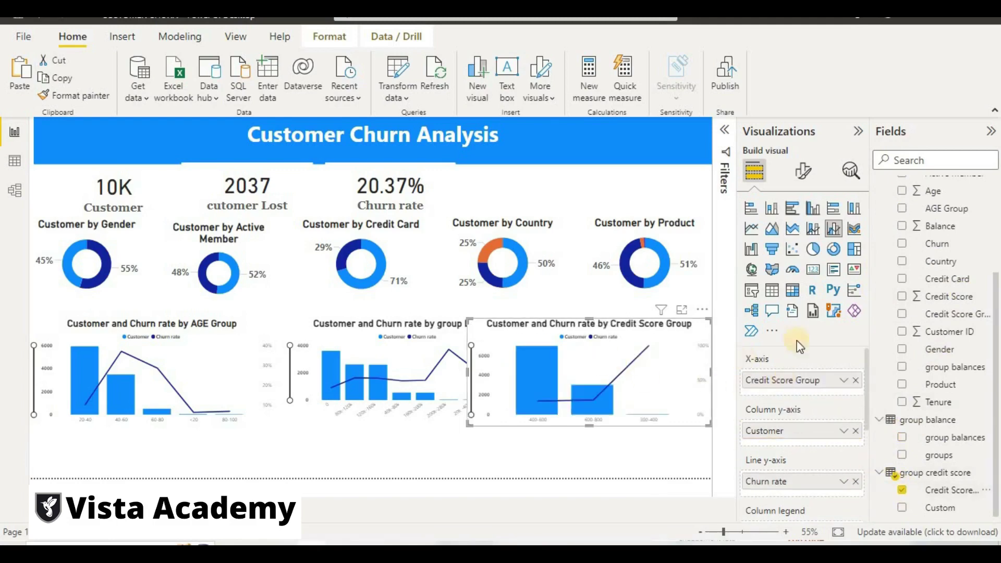
Step: Turn off the zoom slider for both the Credit Score Group chart and the group balances chart
click(802, 172)
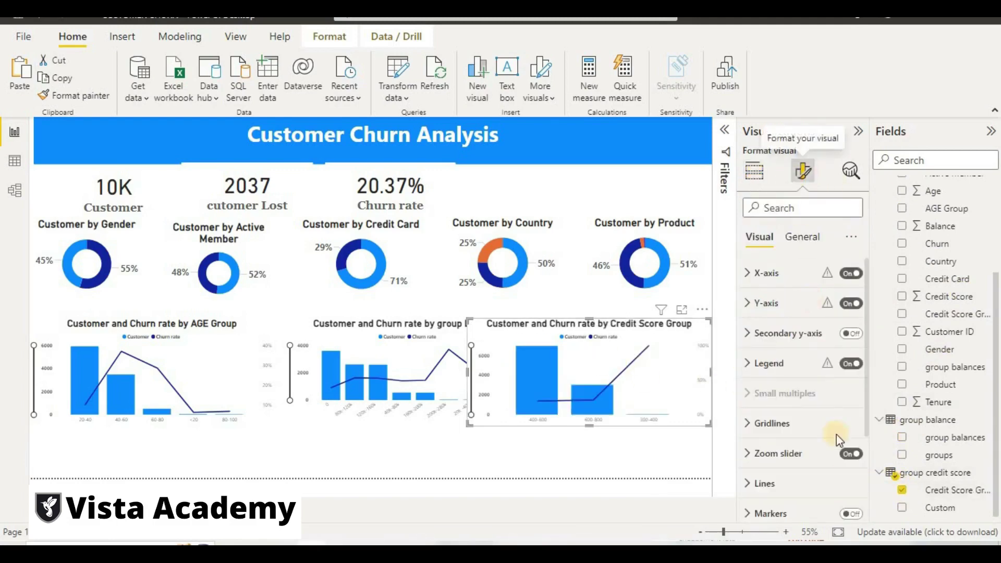
click(850, 455)
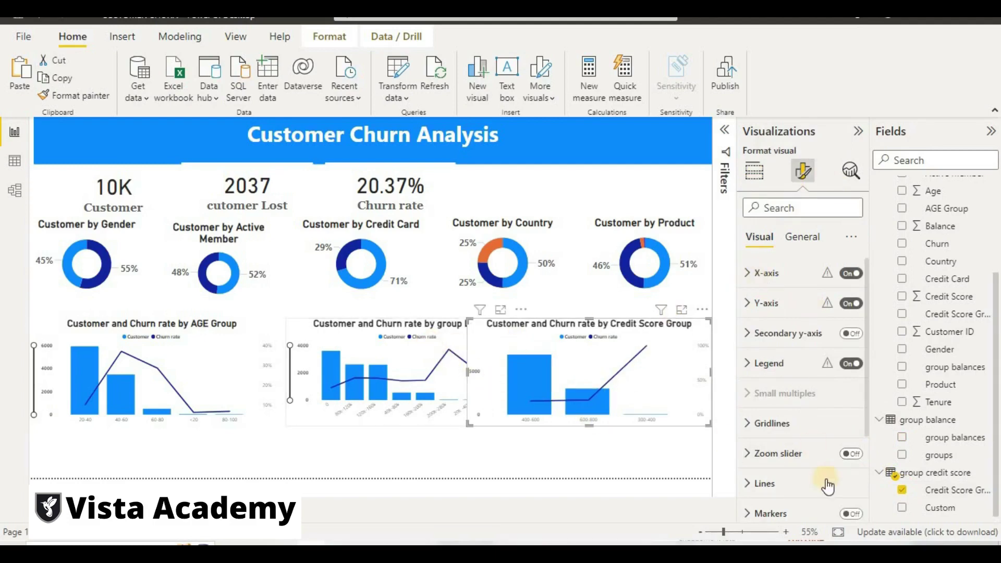
click(339, 406)
click(849, 455)
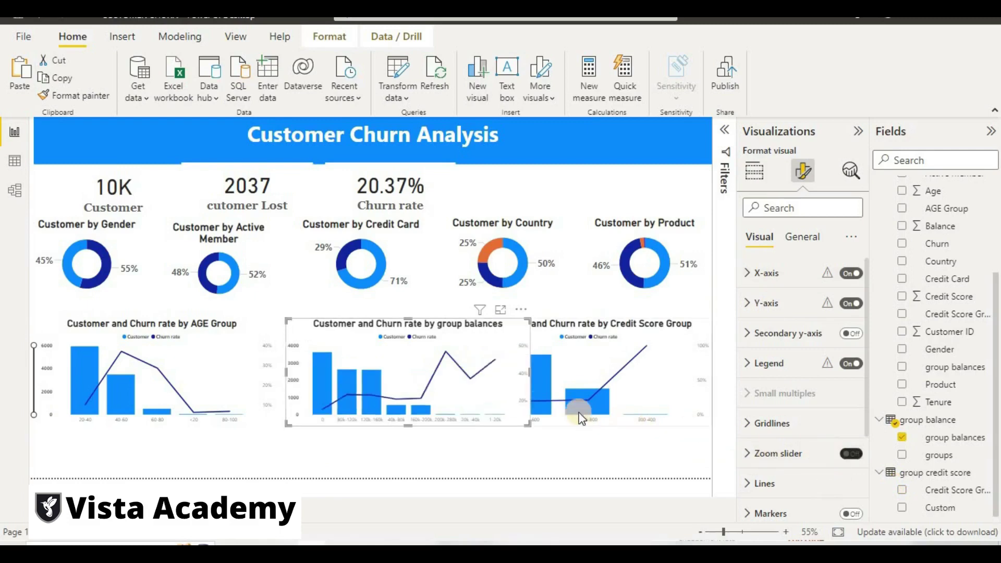
Step: Move the group balances chart closer to the age group chart and narrow the Credit Score Group chart from its left edge to remove the overlap
mouse_move(453, 397)
mouse_down()
mouse_move(447, 403)
mouse_move(451, 395)
mouse_up()
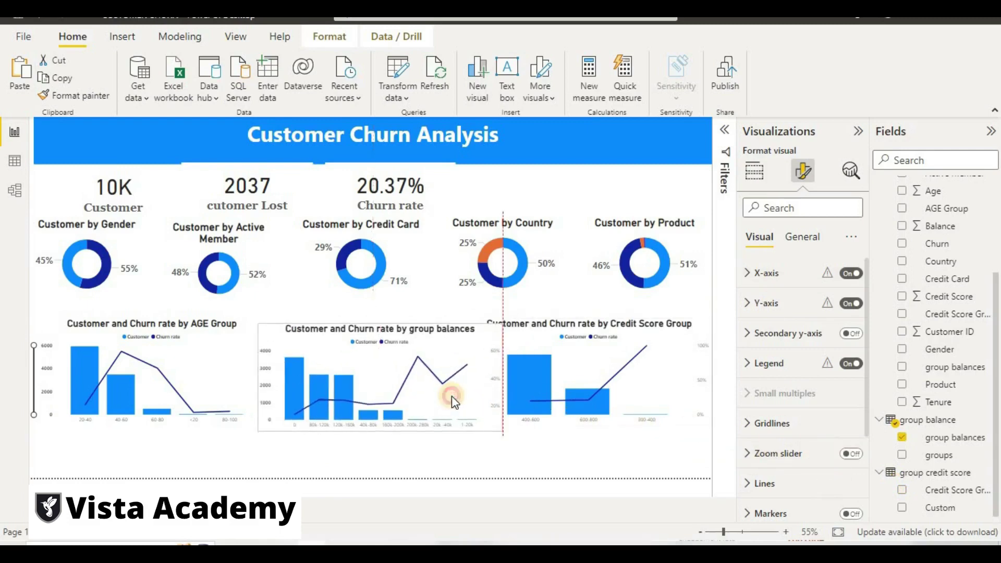
click(416, 402)
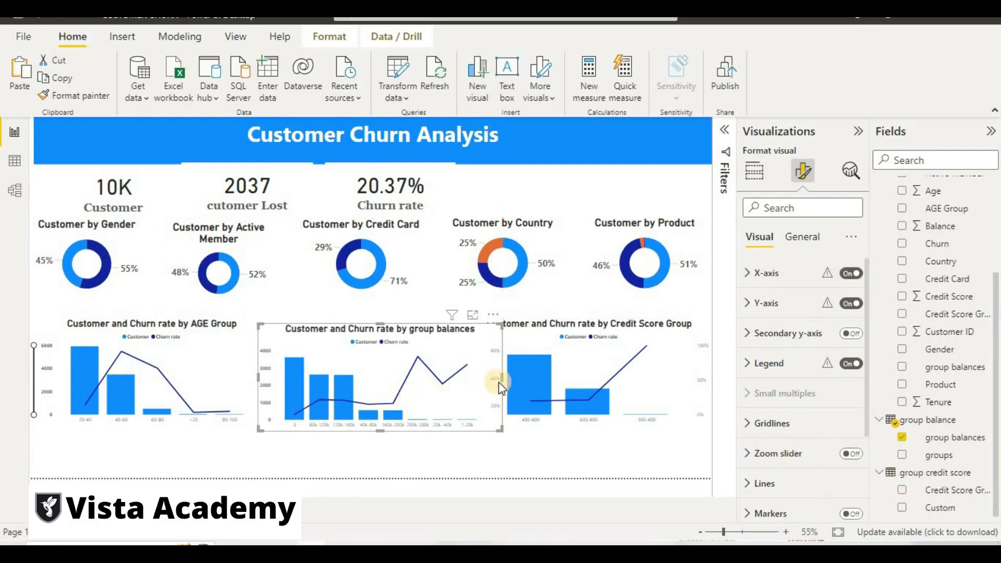
click(628, 371)
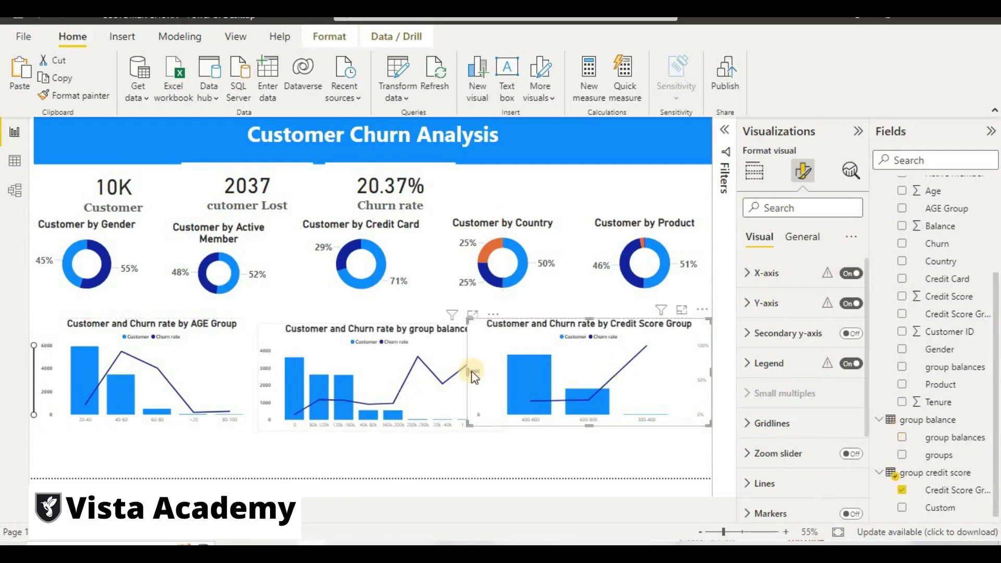
drag(465, 369, 525, 375)
click(439, 451)
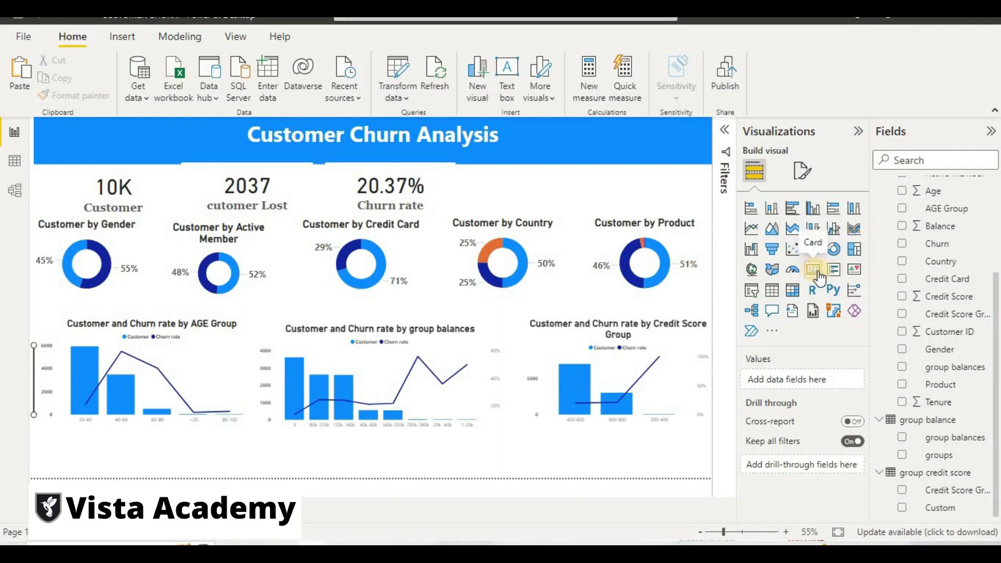
Step: Add a slicer to the right of the Churn rate card and populate it with the Churn field
click(755, 299)
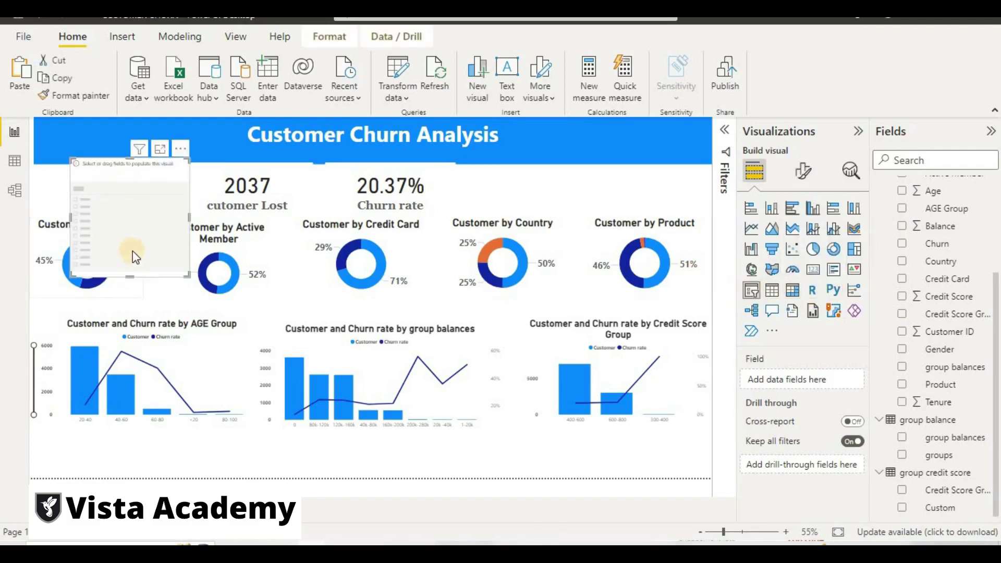
drag(133, 252, 494, 240)
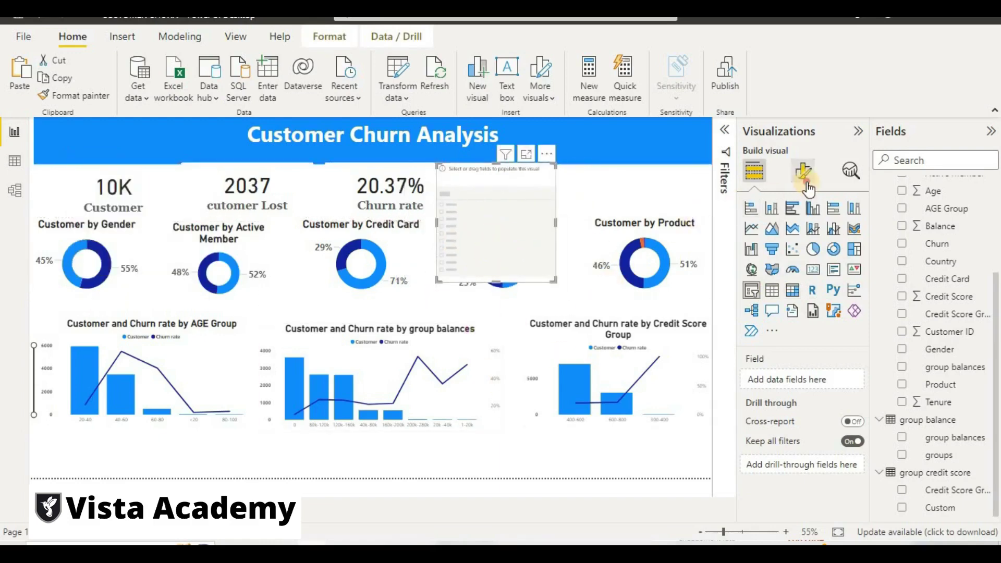
click(805, 174)
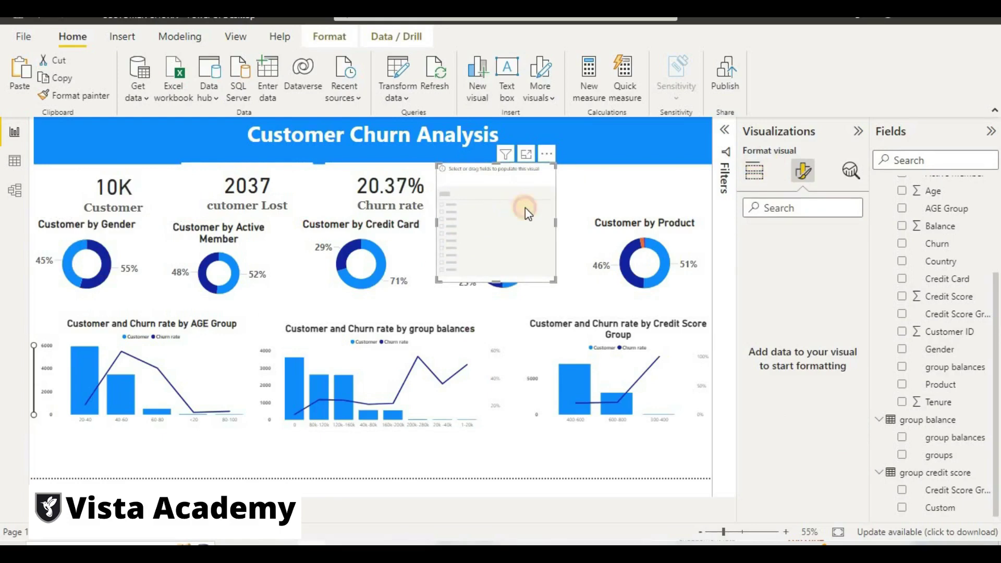
click(751, 173)
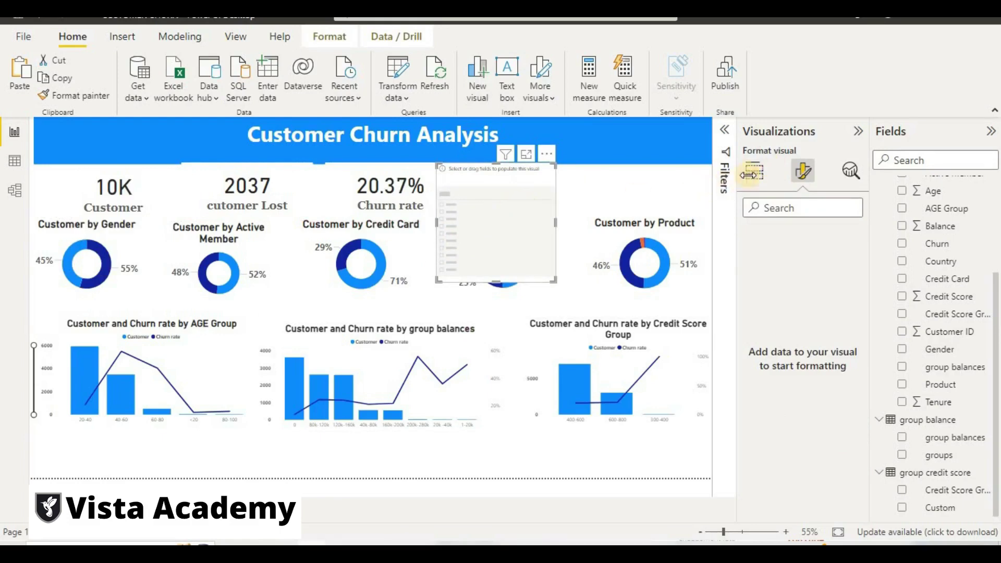
click(802, 177)
click(754, 171)
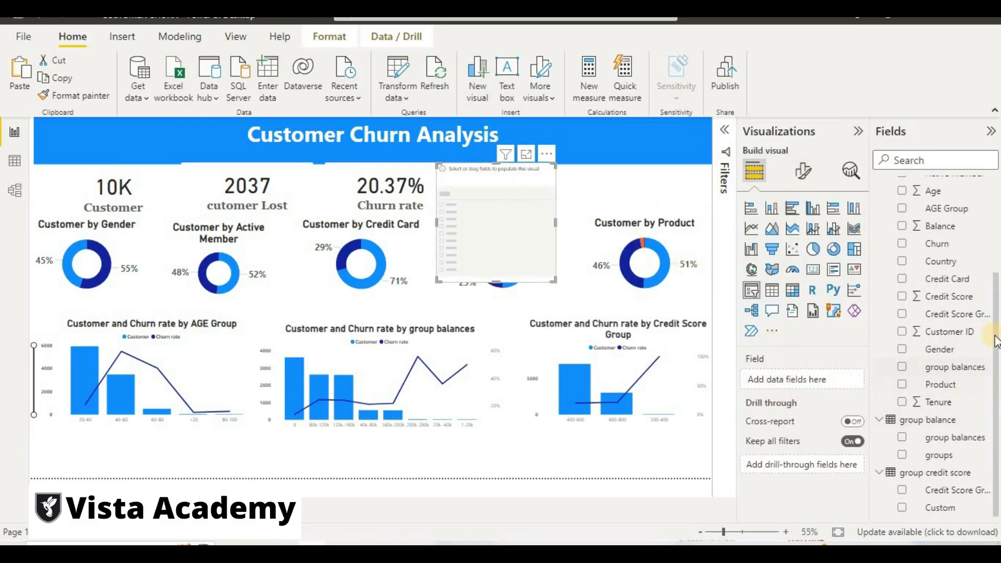
drag(943, 249, 834, 381)
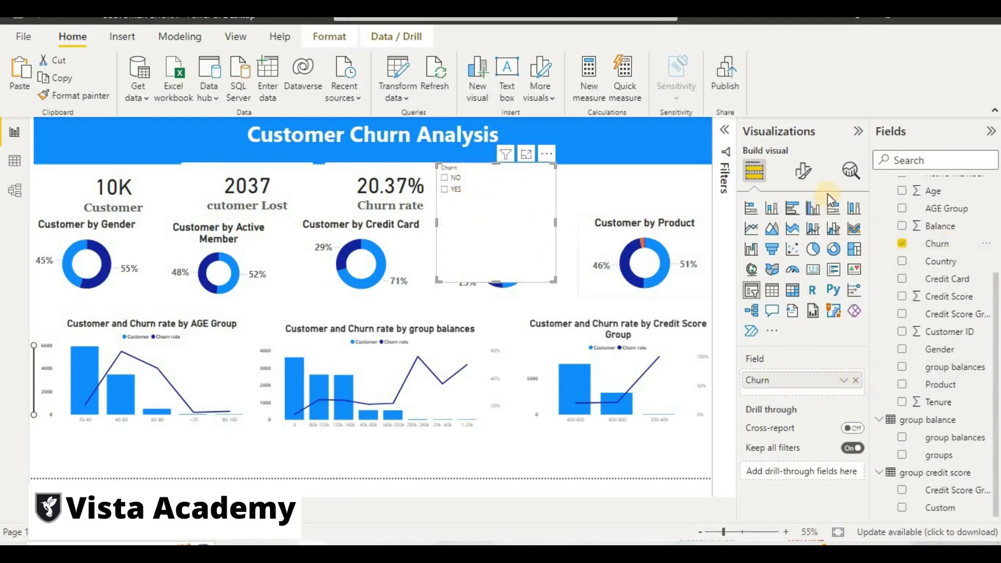
Step: Set the Churn slicer's orientation to Horizontal
click(802, 170)
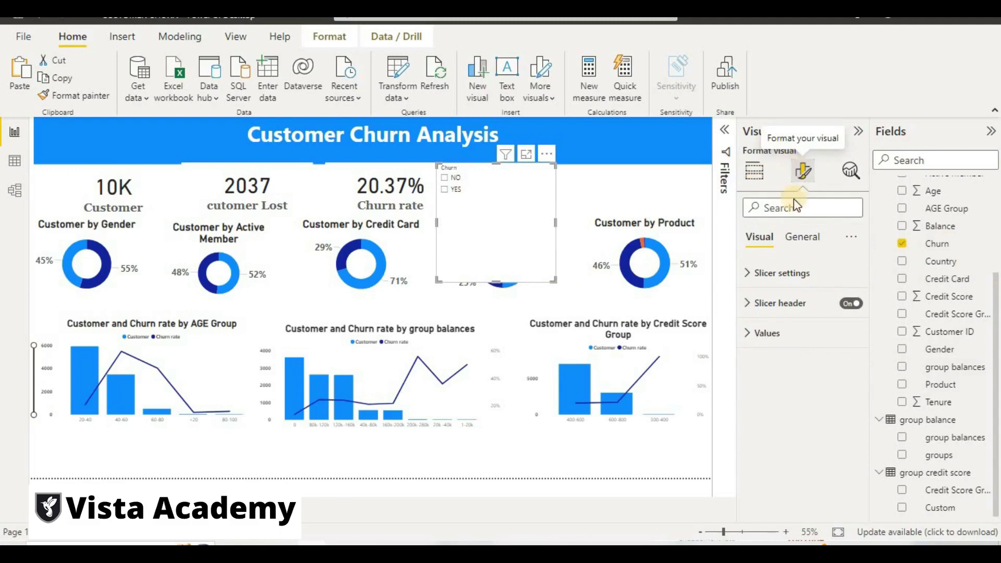
click(782, 272)
click(810, 340)
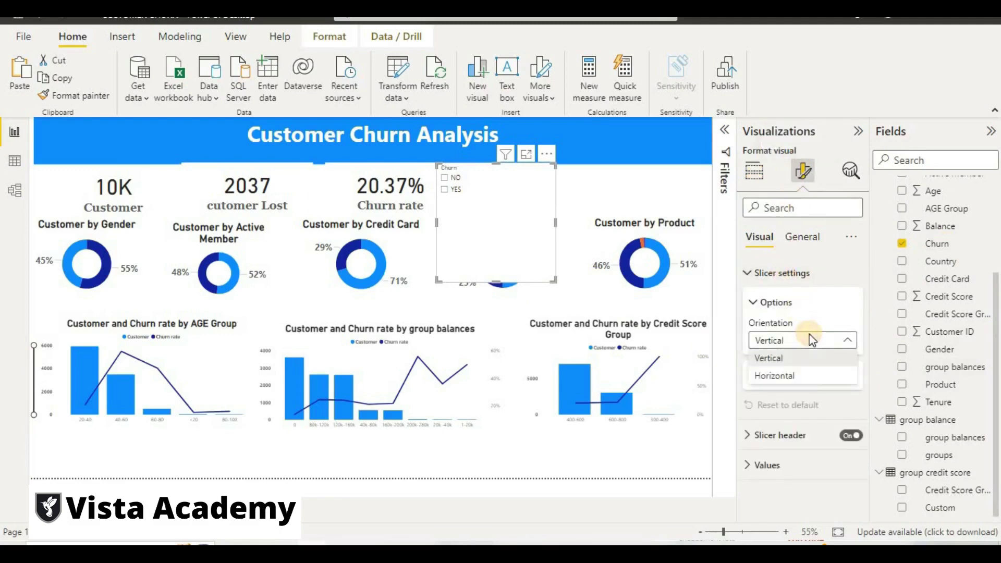
click(811, 377)
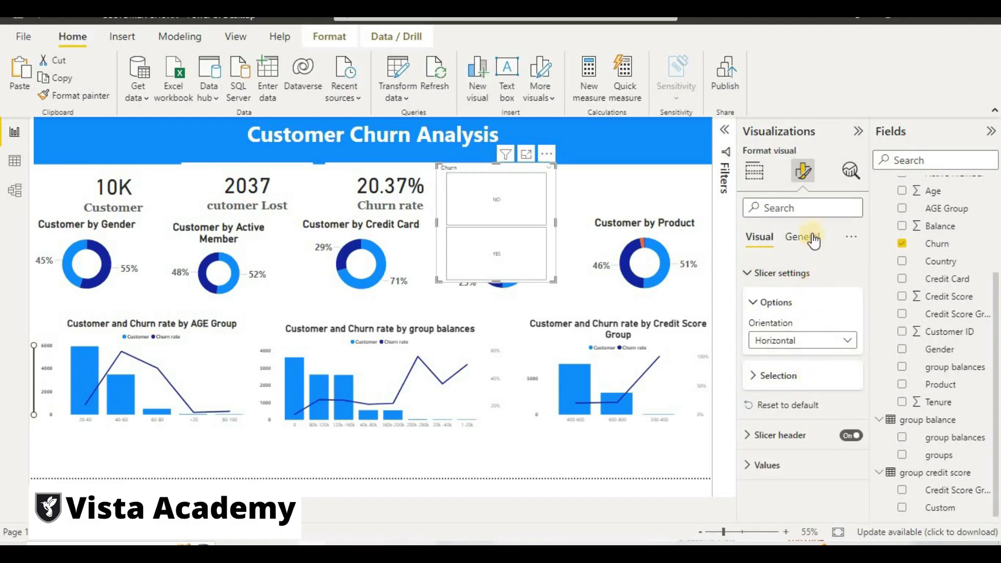
Step: Try a blue background on the Churn slicer and set it back to white
click(795, 237)
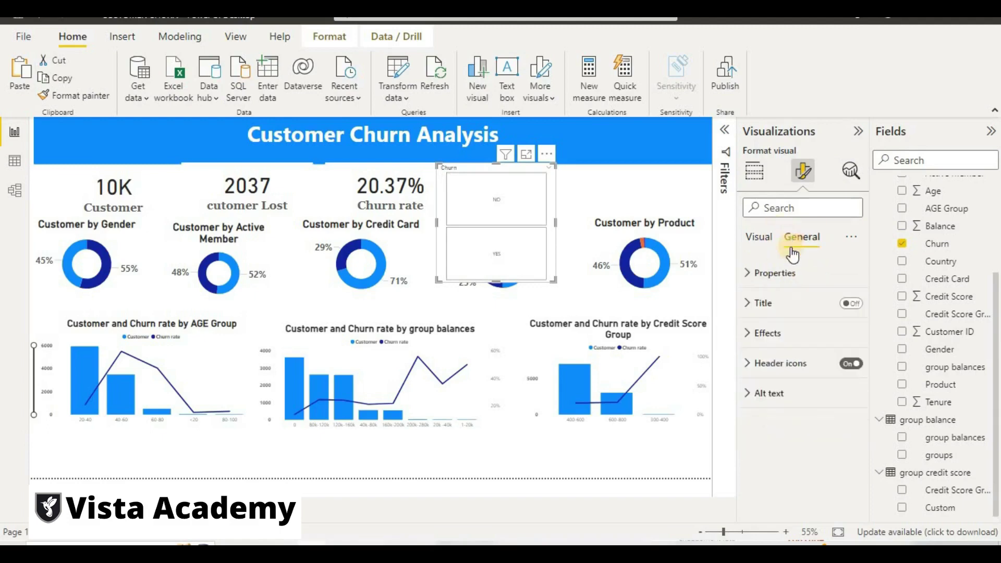
click(773, 333)
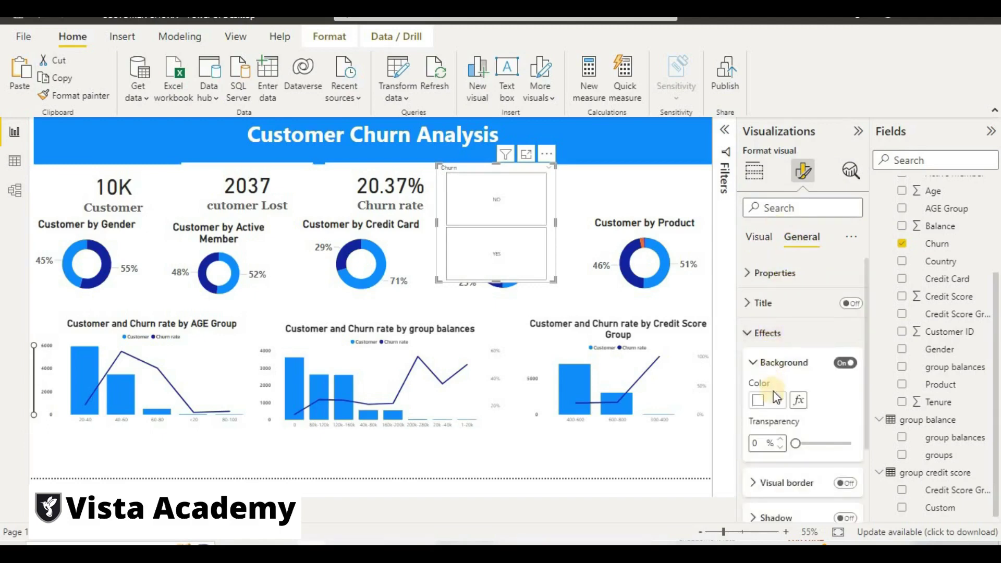
click(774, 395)
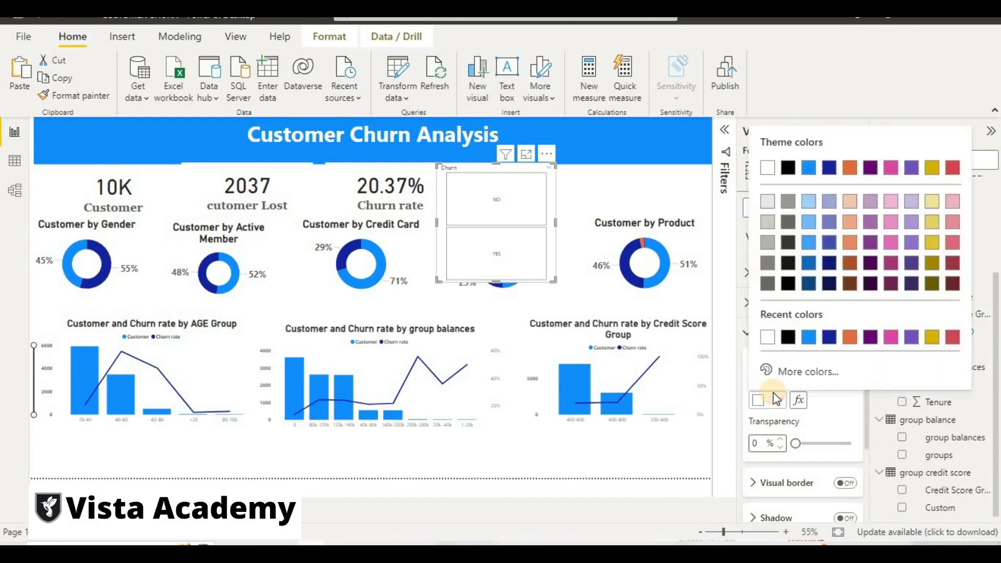
click(808, 338)
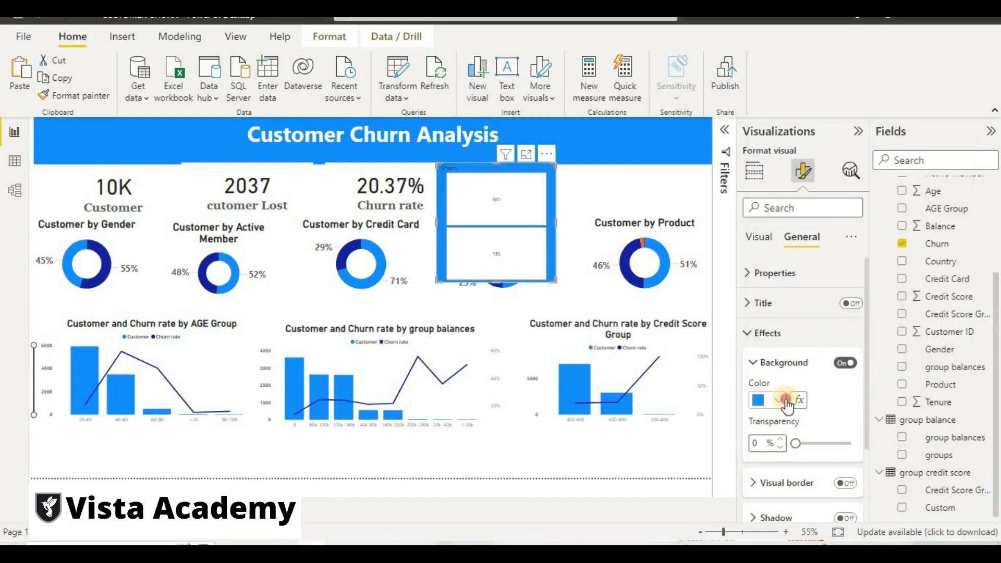
click(780, 400)
click(784, 338)
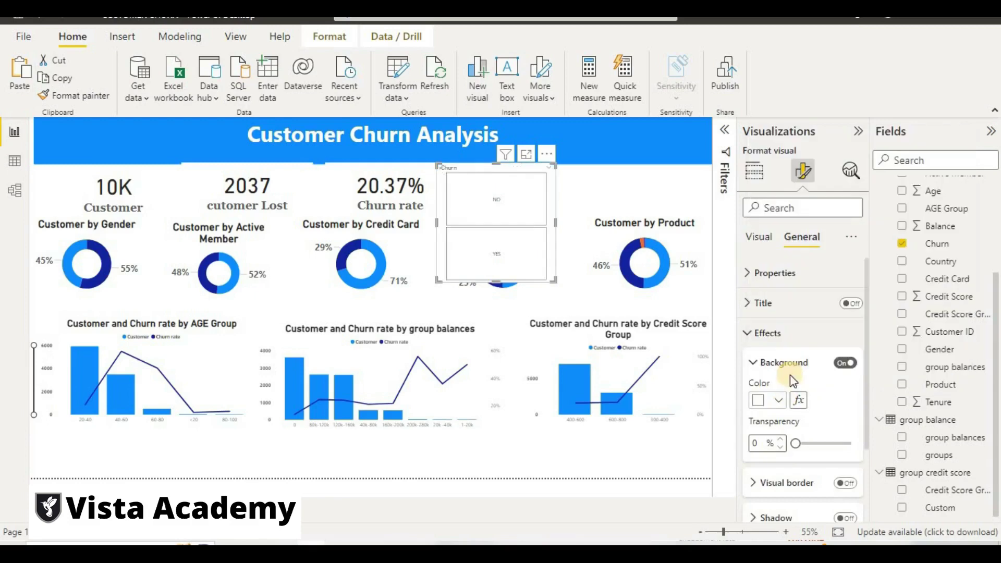
Step: Turn on the visual border and the shadow for the Churn slicer
scroll(803, 385, down, 3)
click(847, 405)
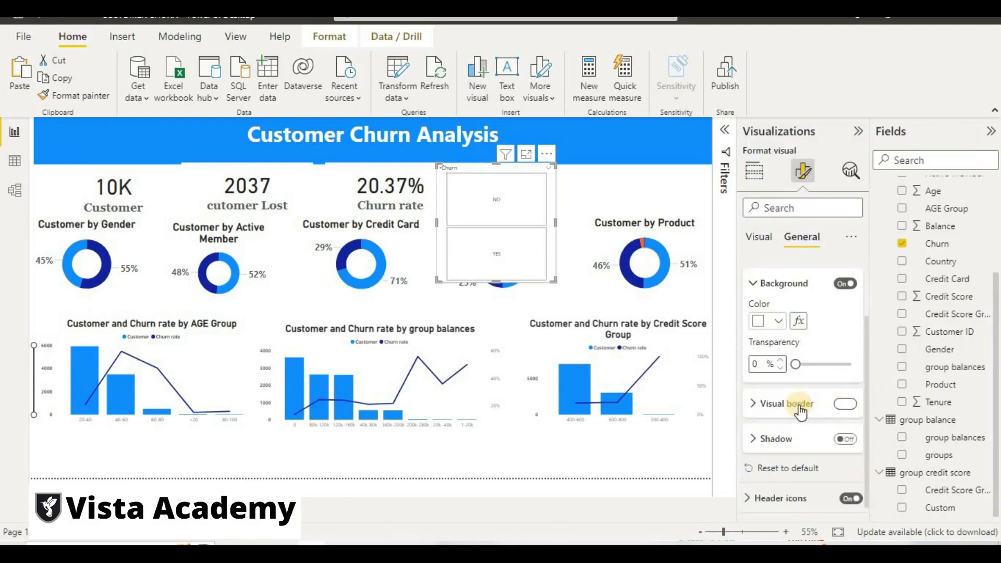
click(800, 407)
scroll(797, 403, down, 3)
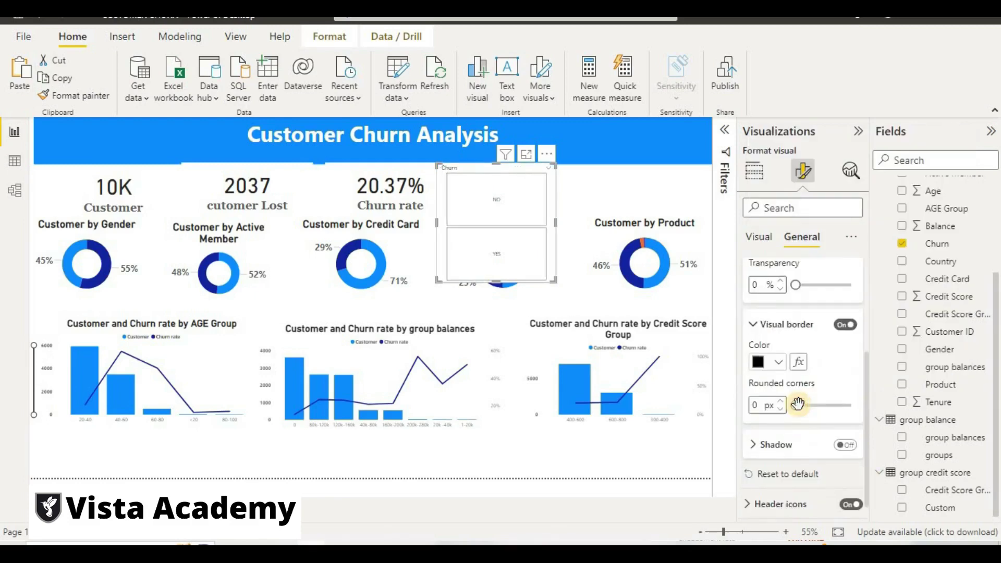
scroll(798, 403, down, 1)
click(845, 418)
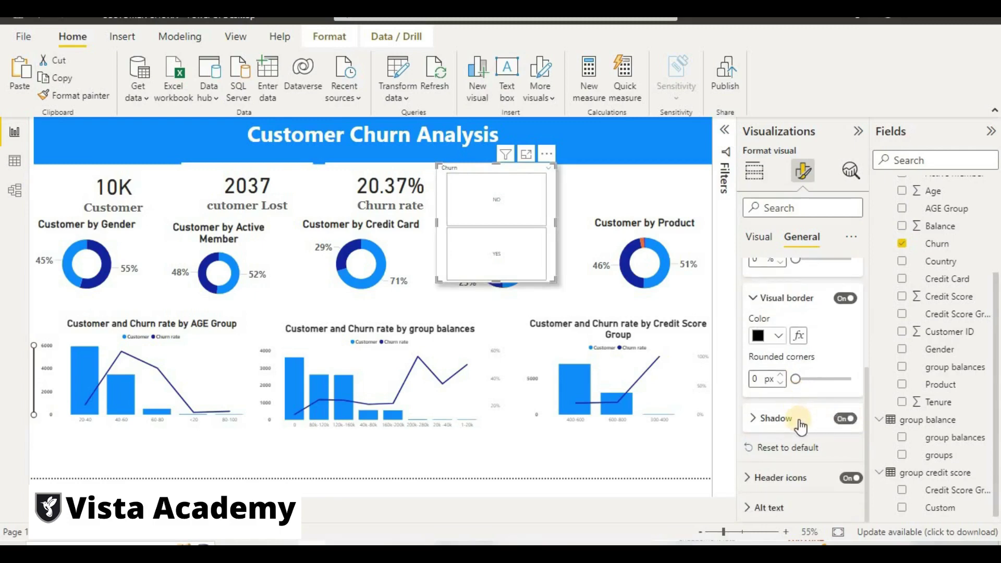
Step: Examine the Churn slicer's size, position and effects properties
scroll(787, 339, up, 7)
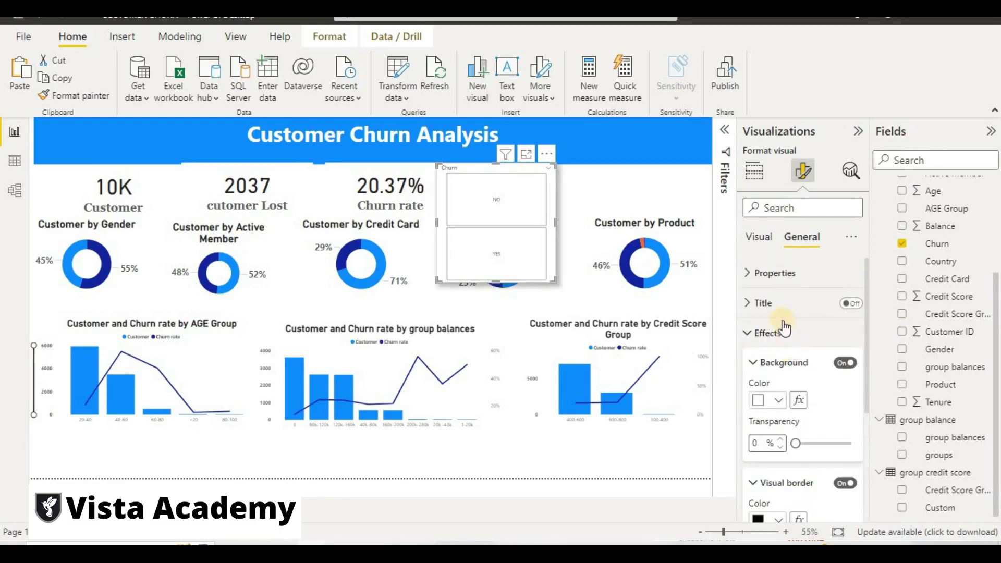
click(768, 273)
scroll(798, 232, down, 7)
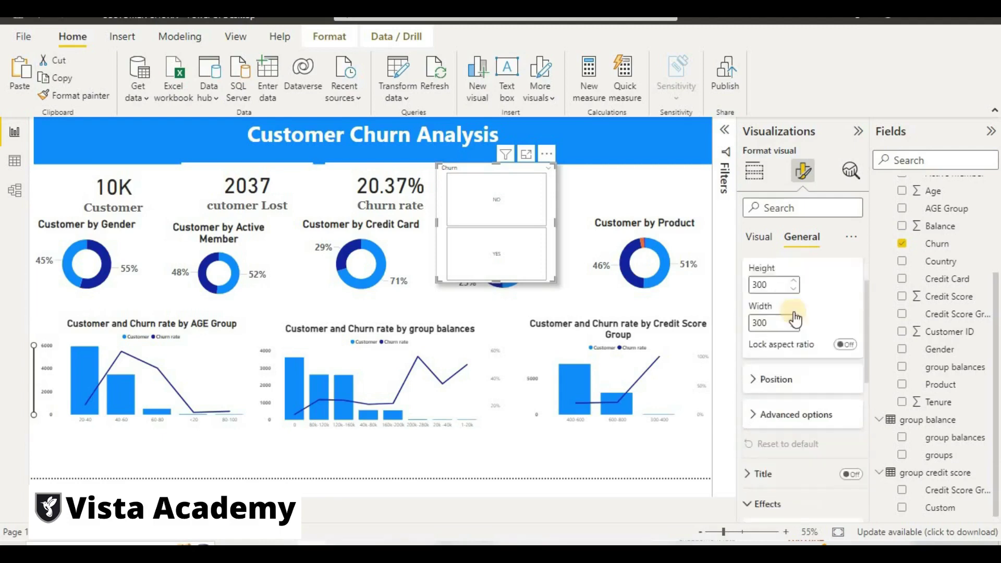
scroll(799, 396, down, 2)
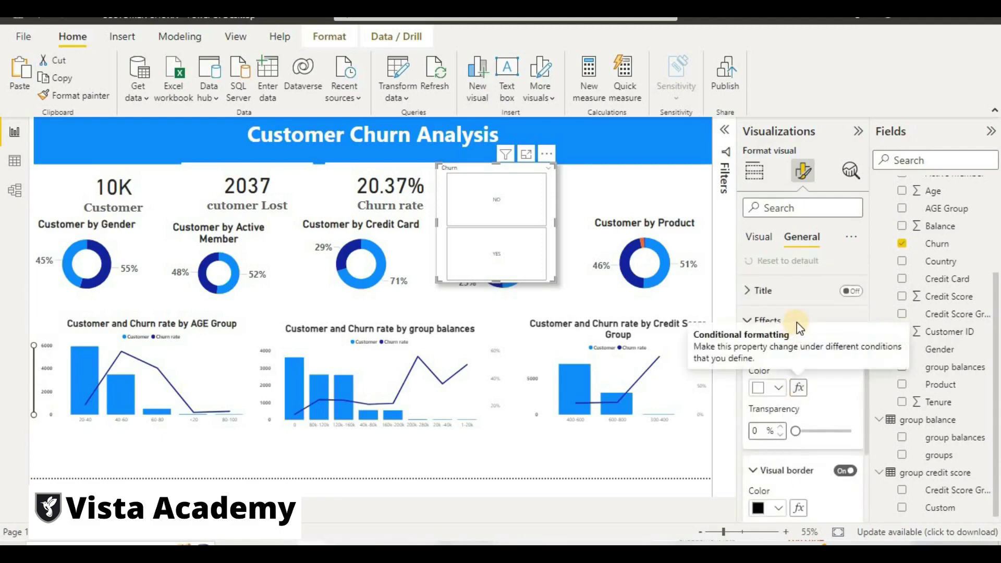
scroll(796, 323, up, 5)
scroll(794, 354, up, 3)
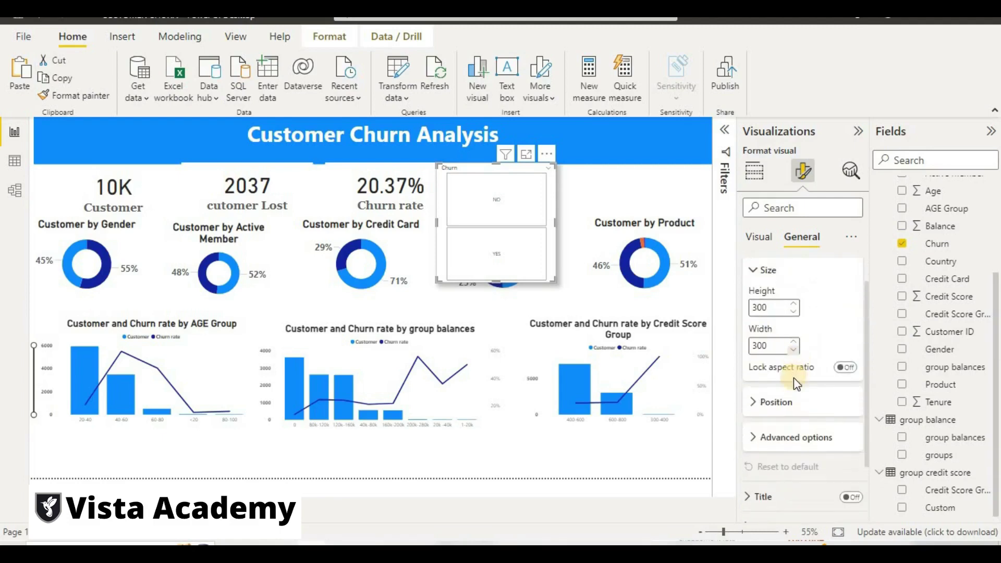
scroll(794, 380, up, 1)
scroll(794, 384, down, 3)
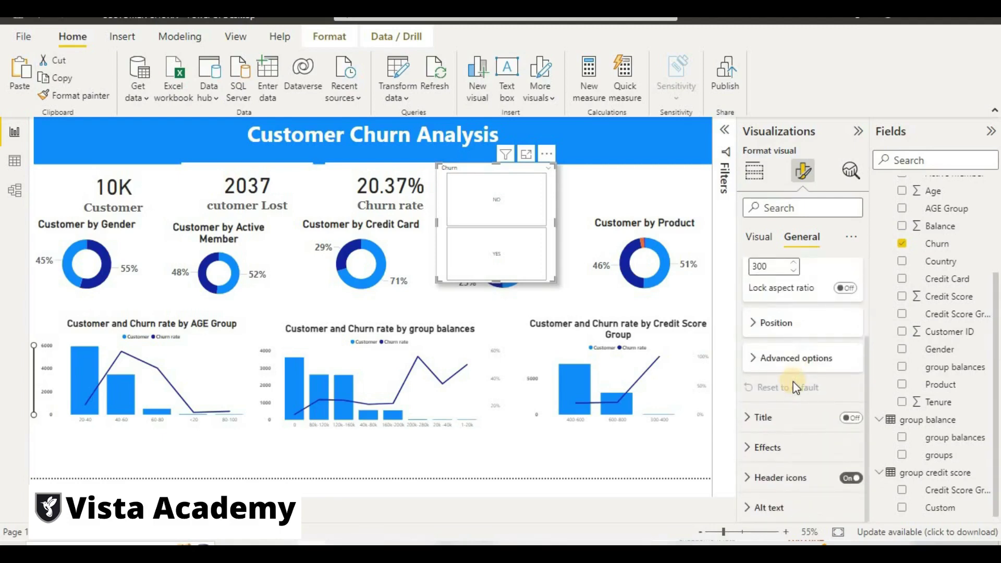
Step: Test the blue #118DFF background on the Churn slicer again and restore the white fill
click(767, 449)
scroll(777, 452, down, 2)
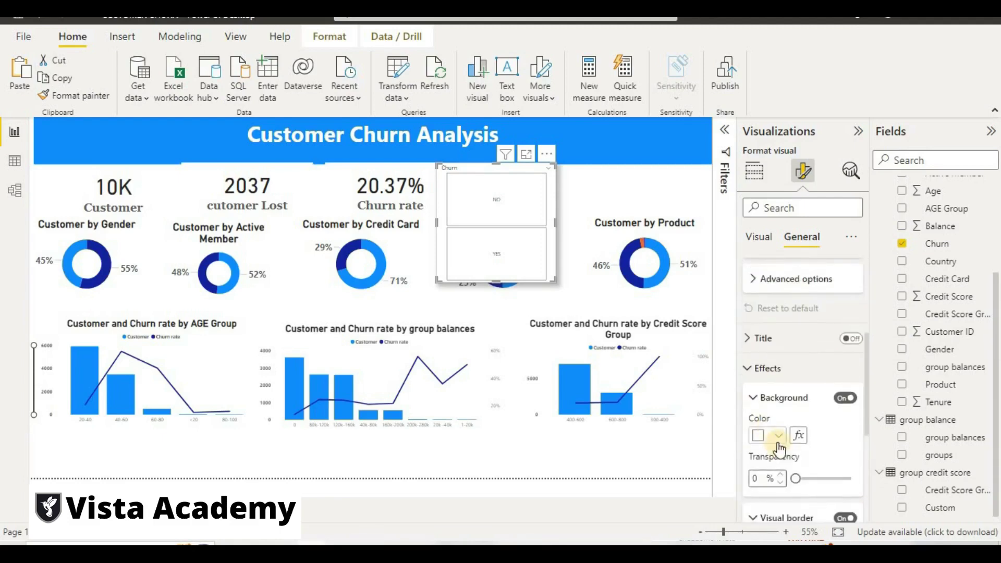
click(777, 435)
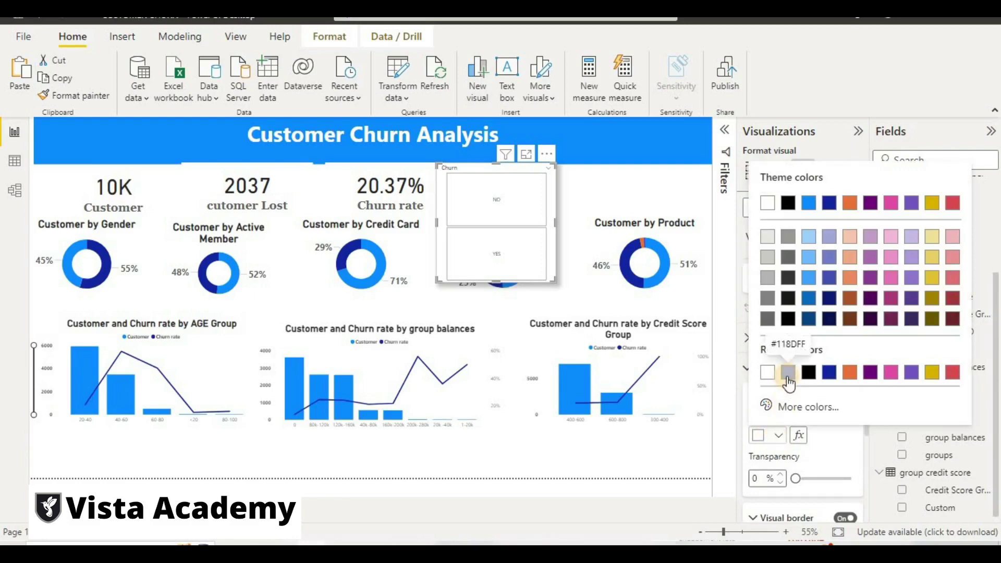
click(785, 374)
click(778, 436)
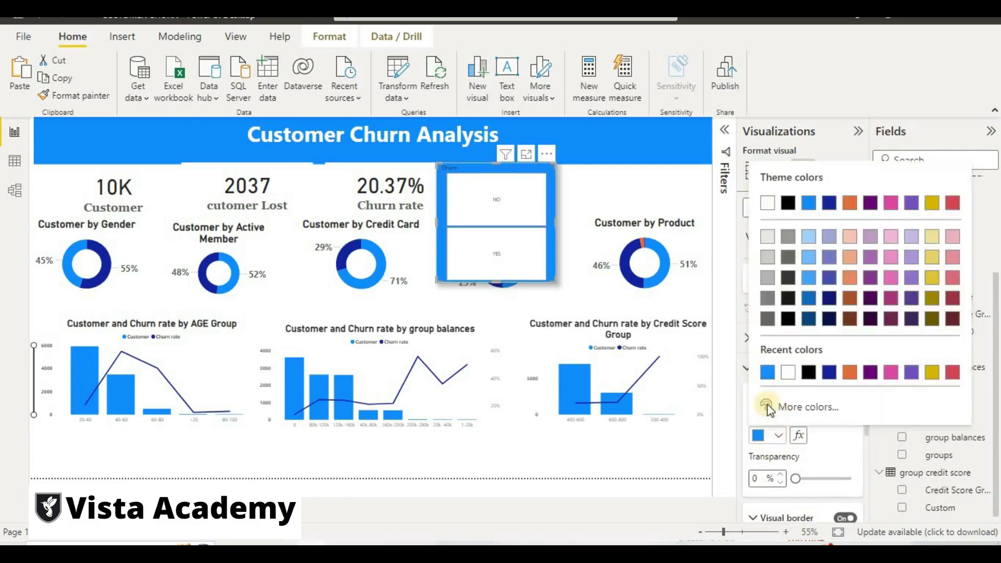
click(785, 374)
click(796, 406)
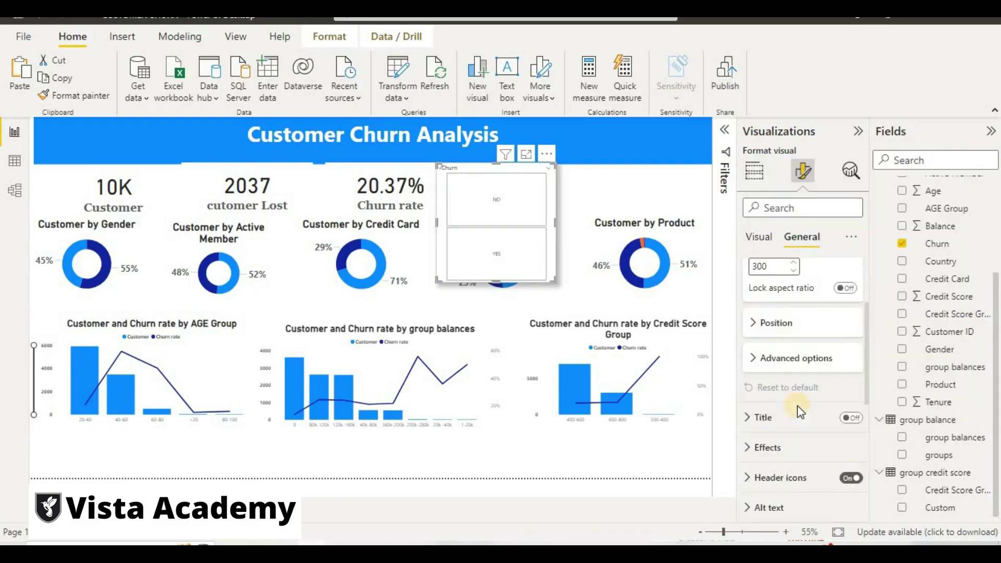
scroll(791, 448, up, 3)
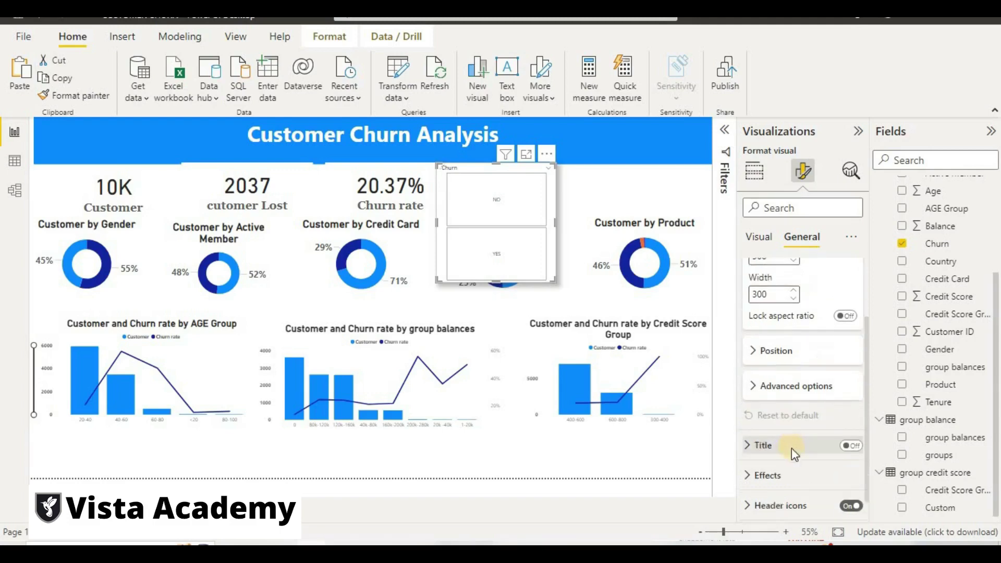
Step: Turn on the "Select all" option in the Churn slicer's selection settings
click(761, 240)
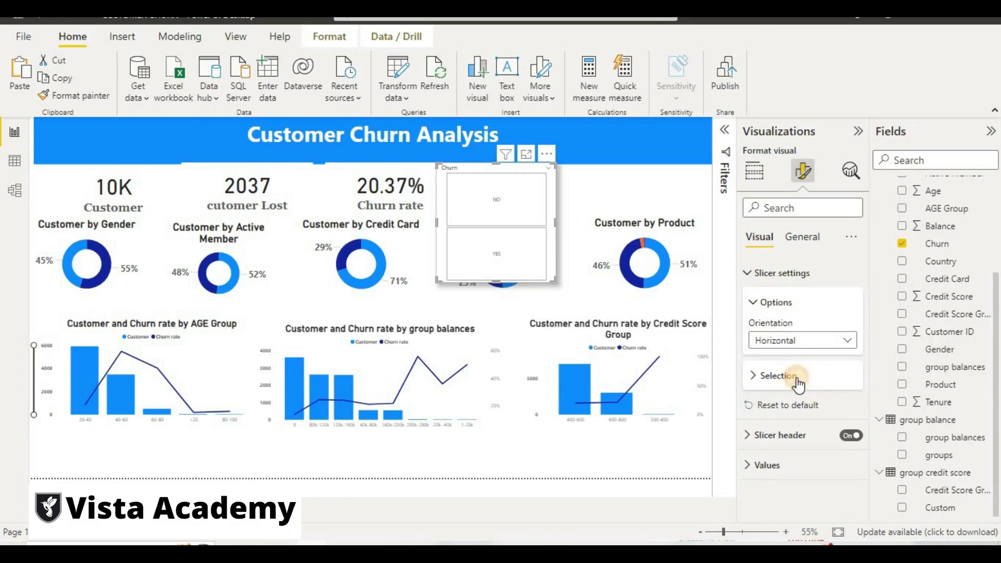
click(778, 376)
scroll(795, 383, down, 1)
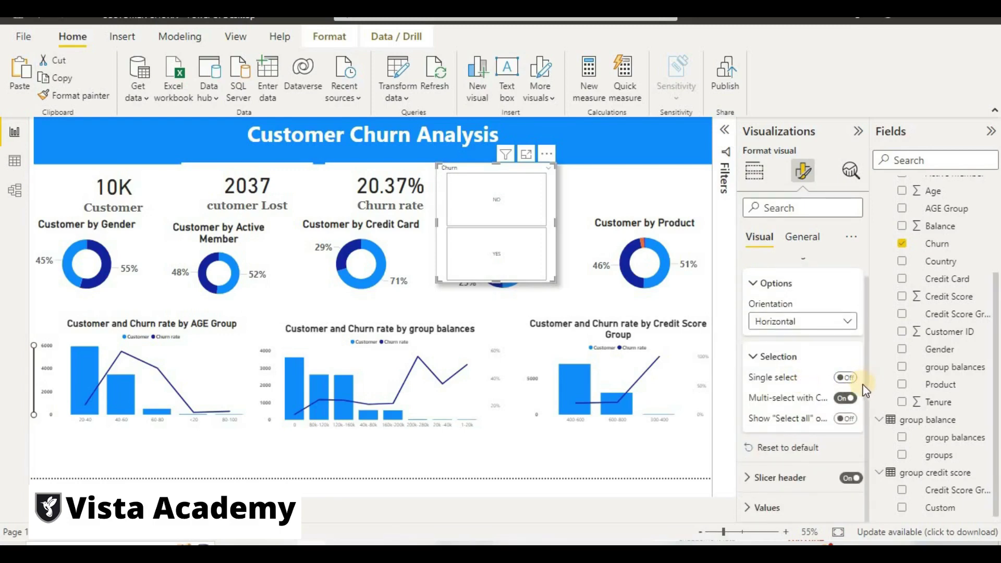
click(845, 419)
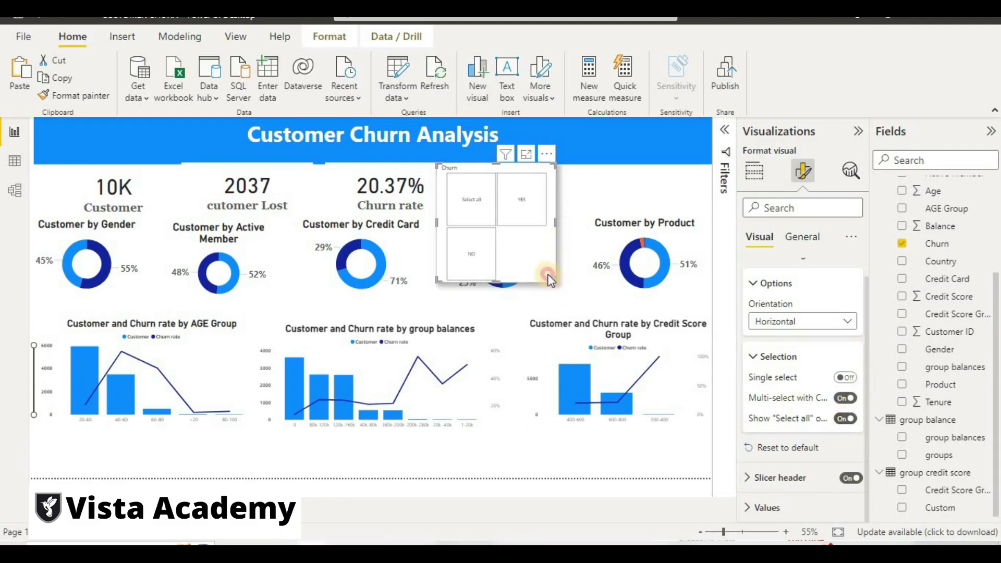
Step: Reshape the Churn slicer into a wide, short strip beside the Churn rate card, above the Country and Product donuts
drag(549, 278, 625, 189)
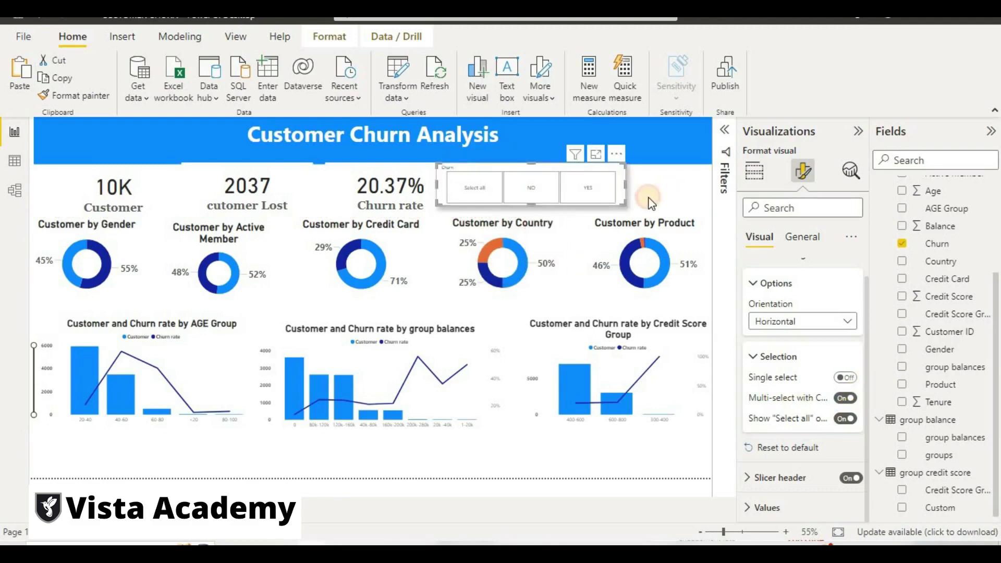
click(649, 198)
drag(522, 183, 521, 187)
Step: Test the Churn slicer's Select all, NO and YES buttons against the report visuals and clear the selection
click(477, 192)
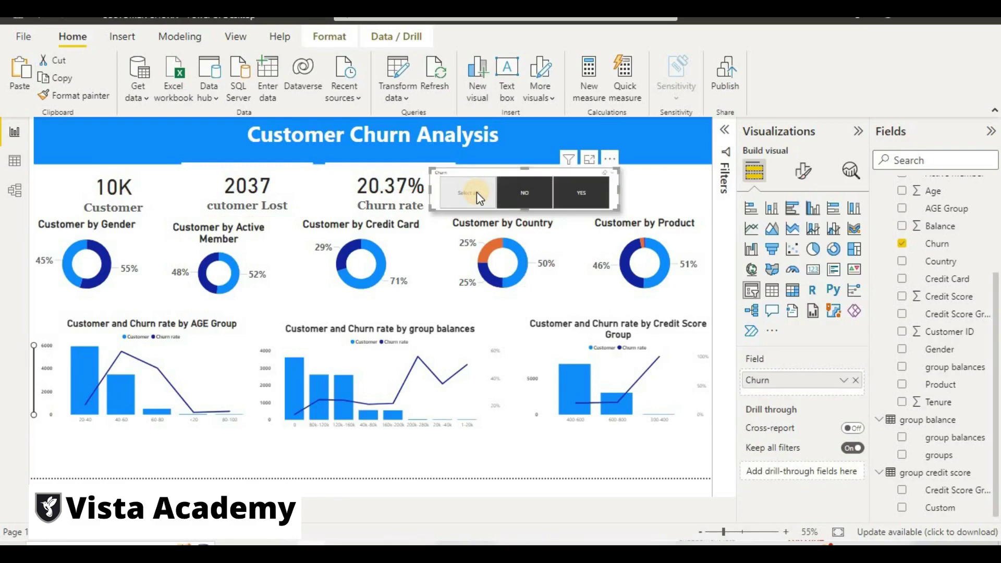
click(509, 194)
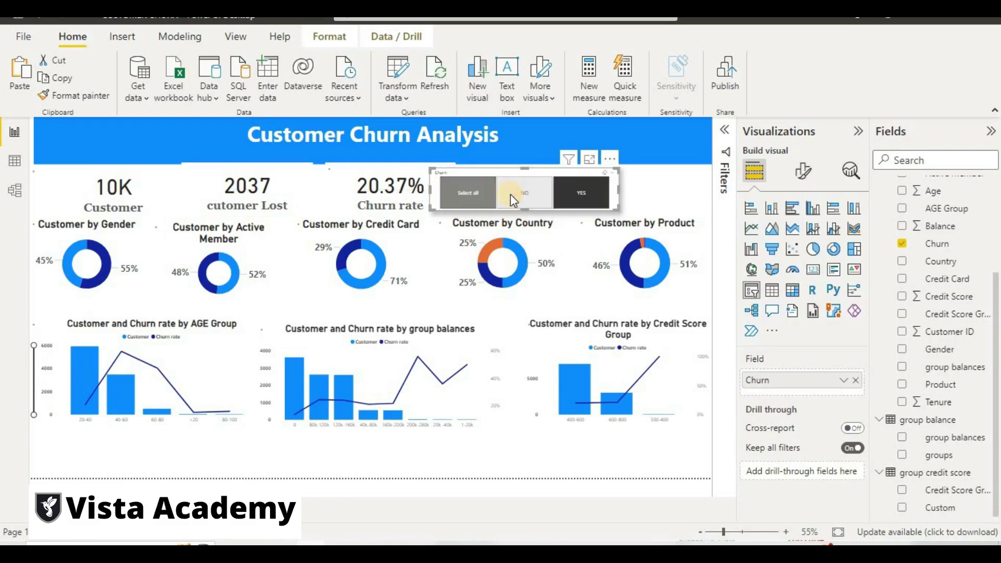
click(593, 198)
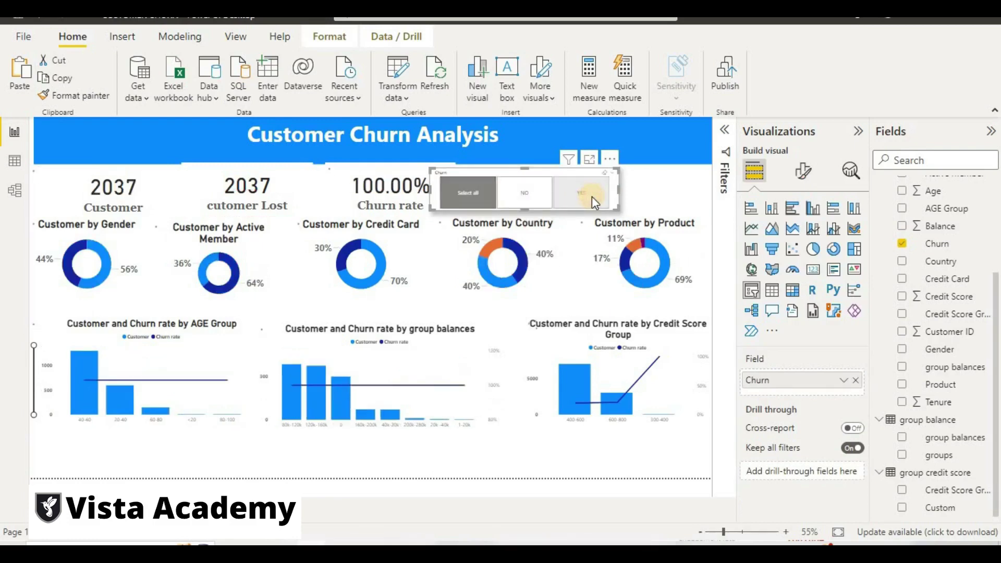
click(454, 197)
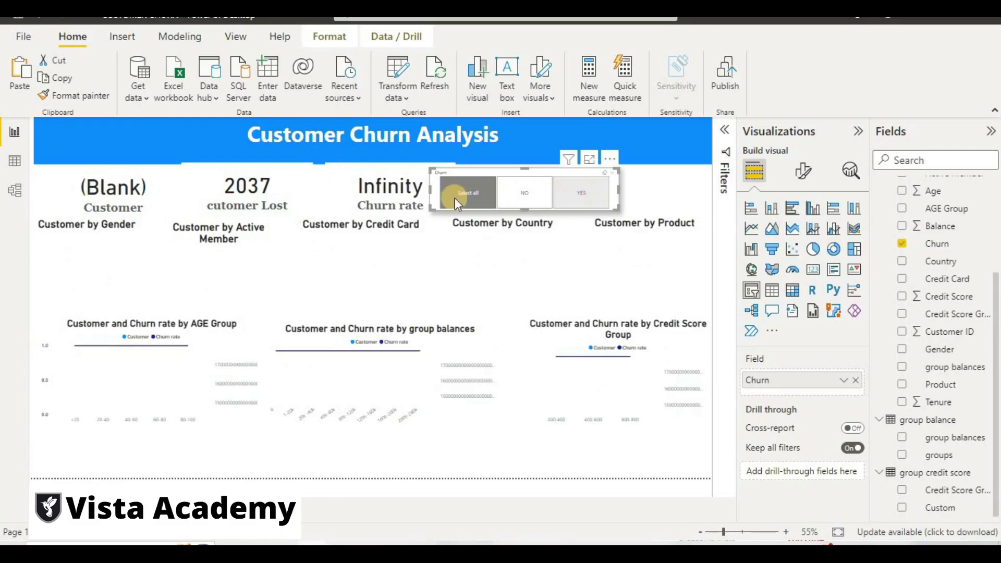
click(470, 190)
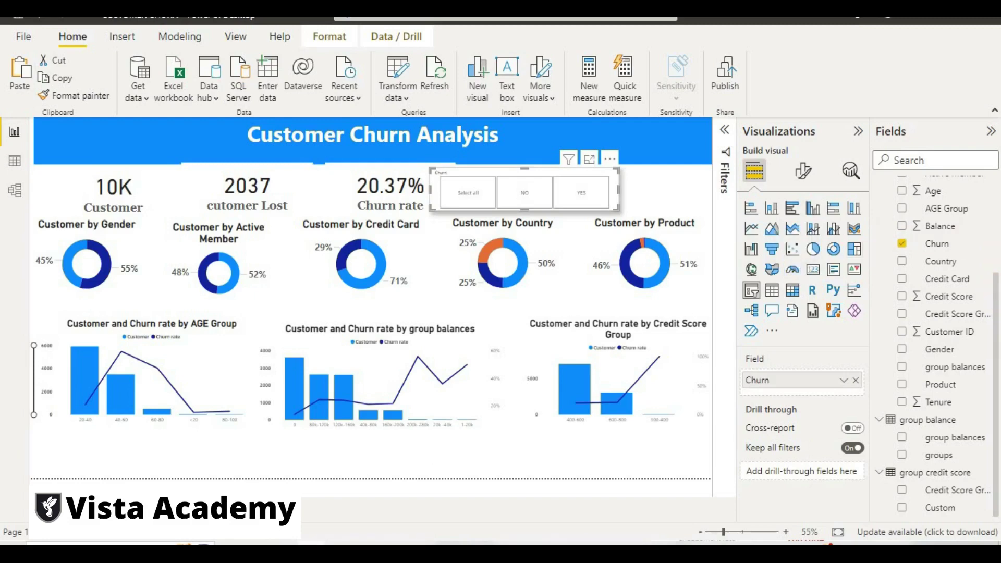
Step: Open the cutomer data query for editing in Power Query Editor and maximize the editor window
scroll(991, 282, up, 3)
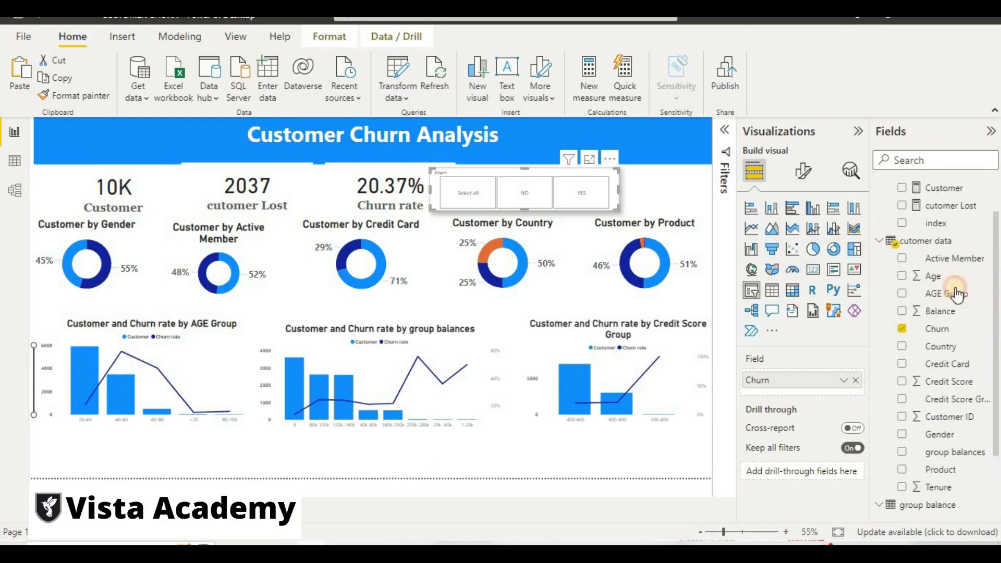
click(948, 237)
right_click(950, 240)
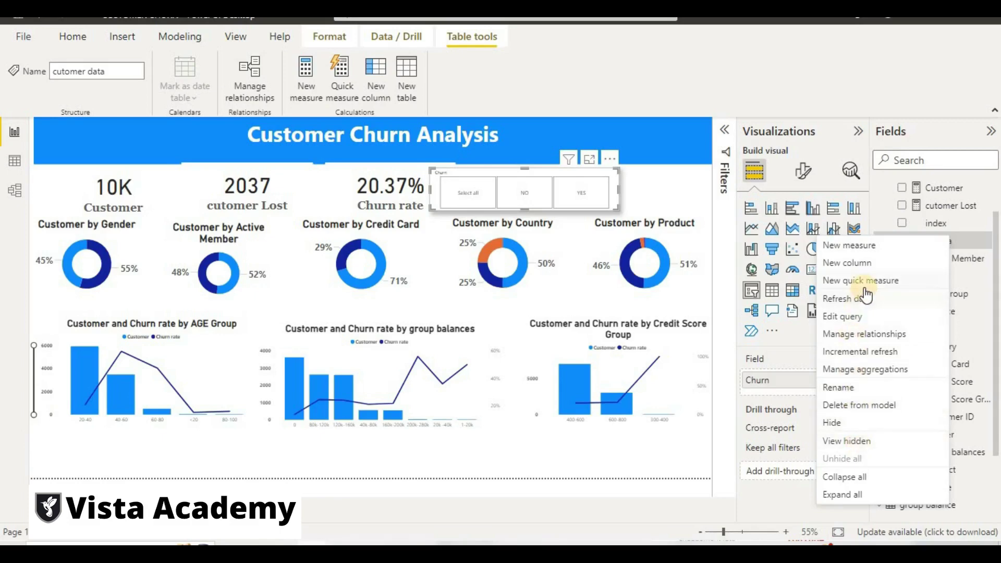
click(862, 319)
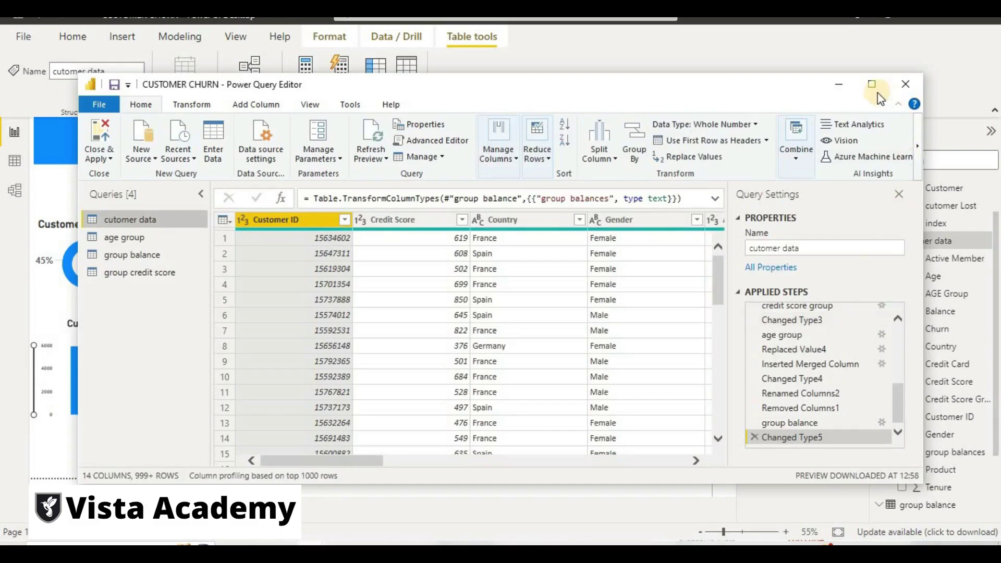
click(872, 85)
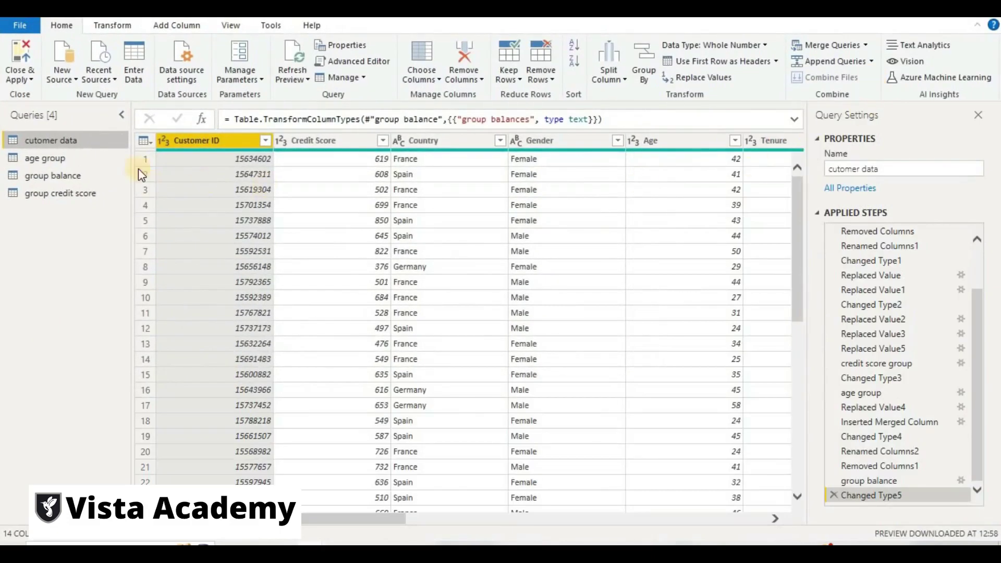
Step: Set up a new custom column named Minimum with the formula 0
click(181, 27)
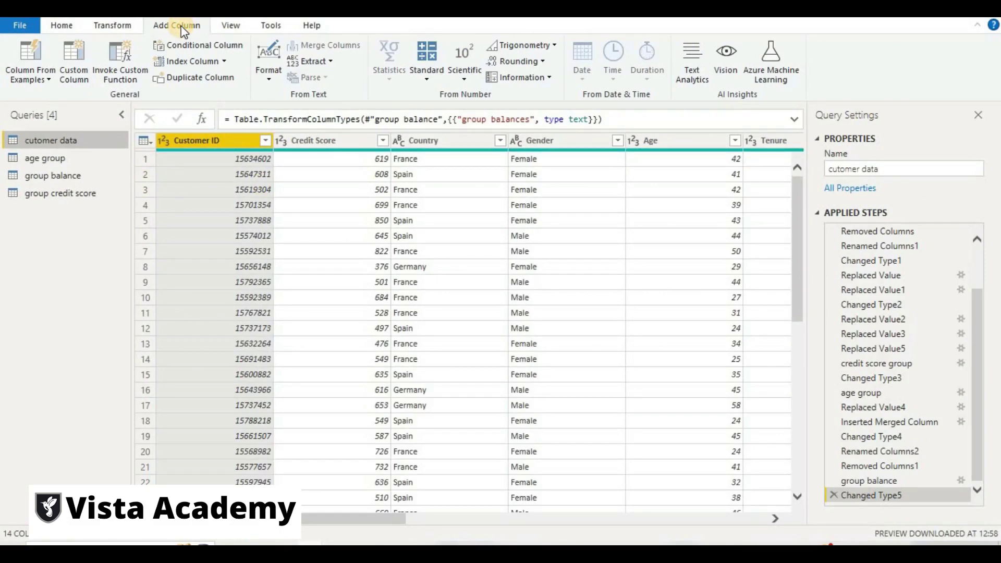
click(49, 81)
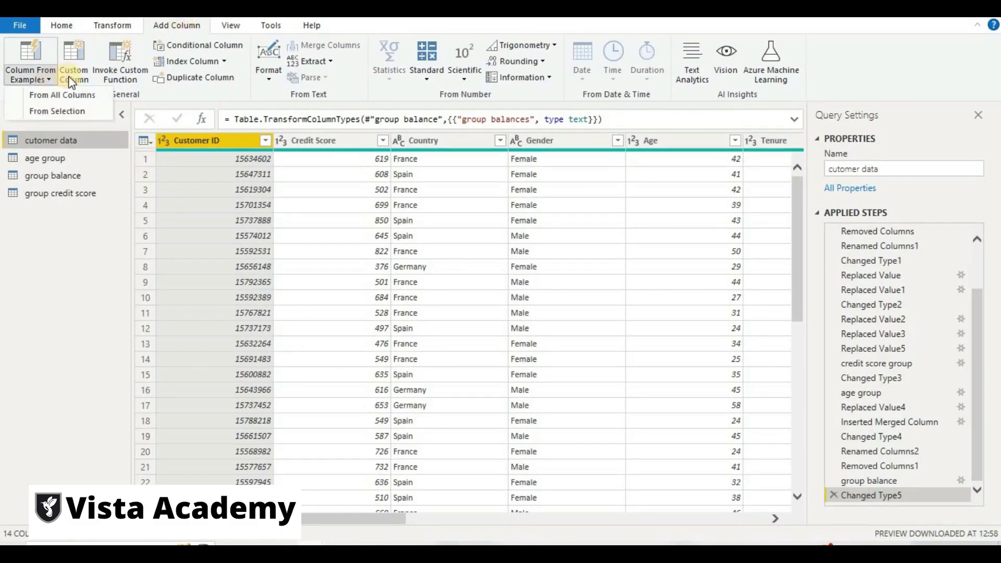
click(73, 79)
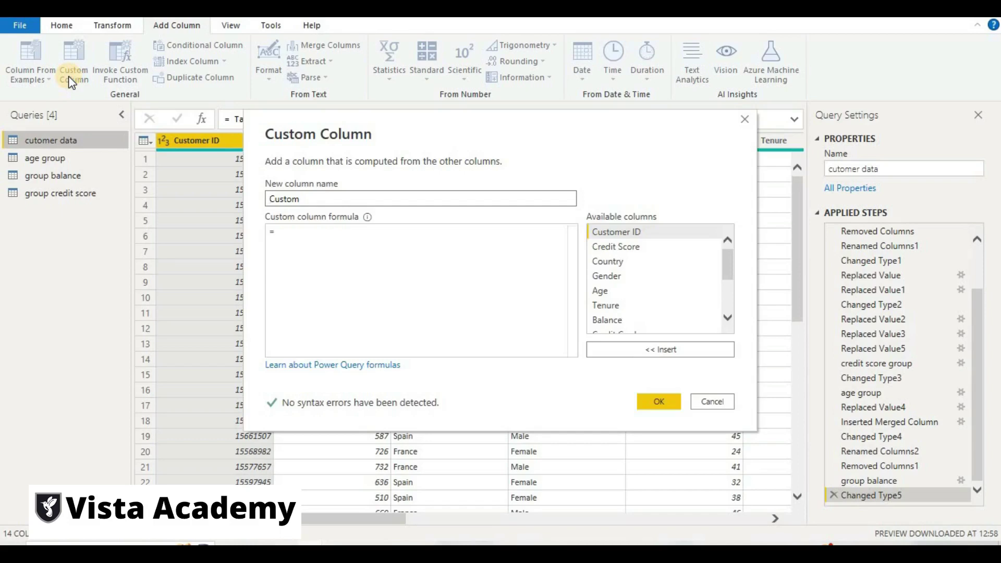
text(M)
key(BackSpace)
text(Min)
key(Tab)
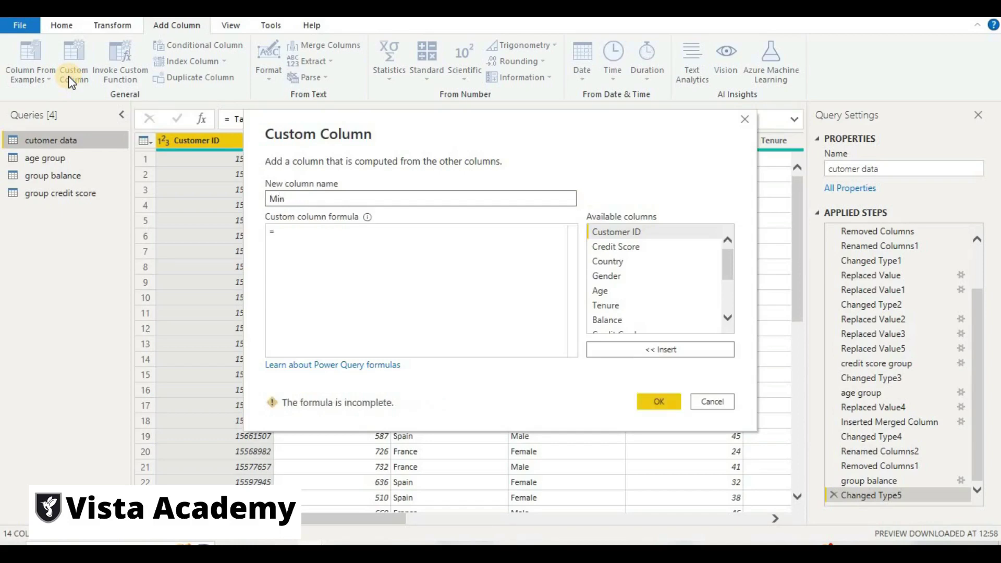
text(imum)
click(346, 237)
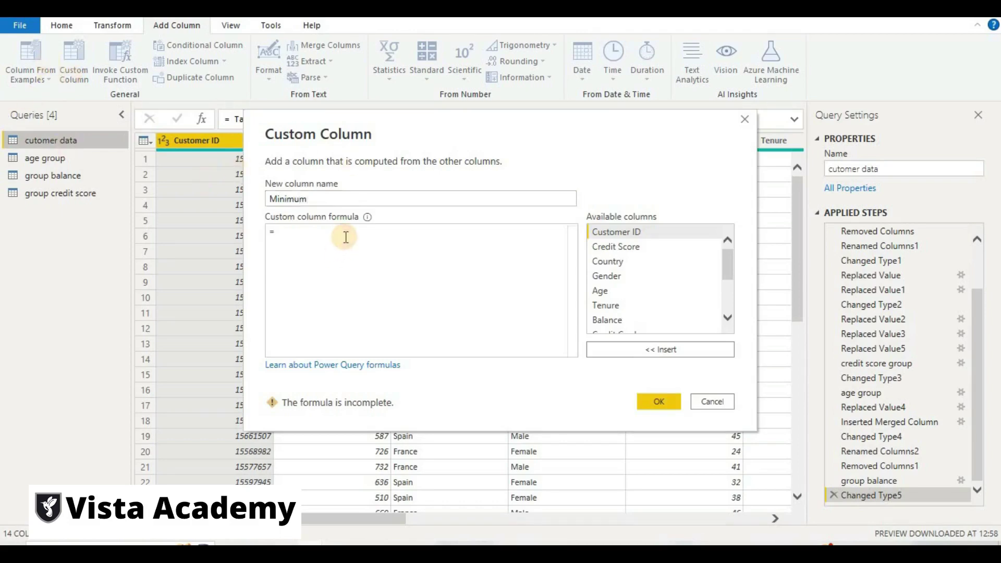
text(0)
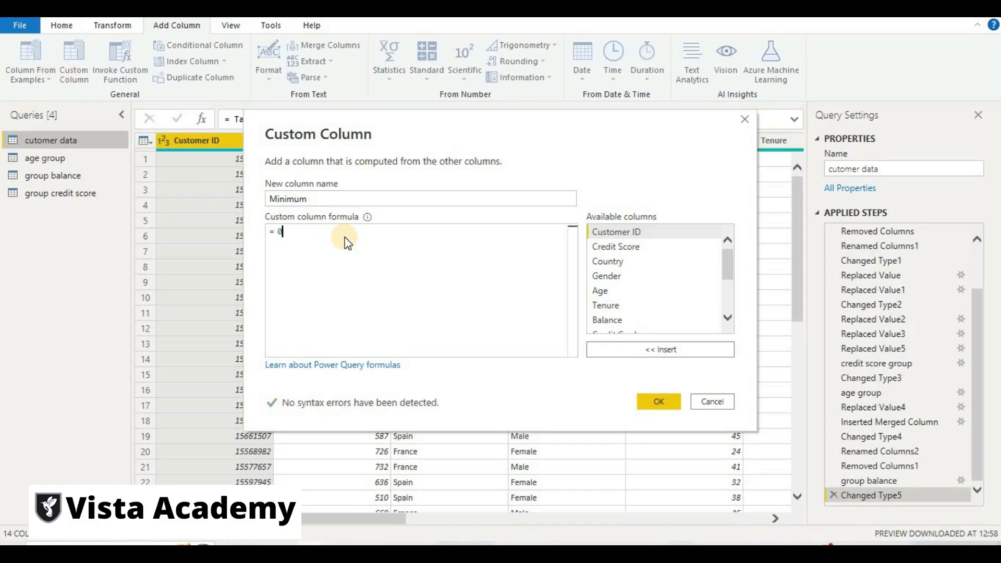
click(659, 352)
click(665, 403)
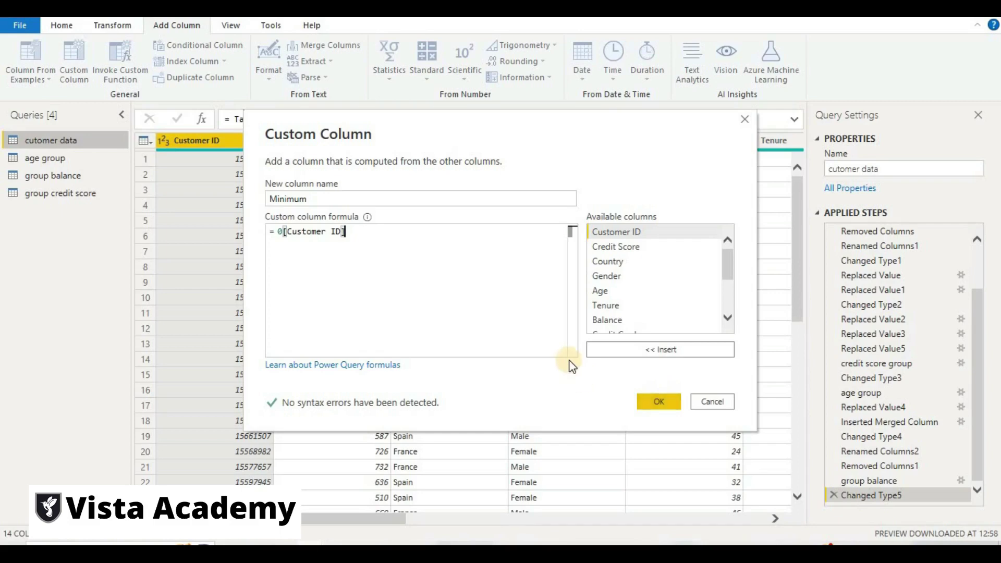
key(BackSpace)
key(BackSpace)
key(BackSpace)
key(BackSpace)
key(BackSpace)
key(BackSpace)
key(BackSpace)
key(BackSpace)
key(BackSpace)
key(BackSpace)
key(BackSpace)
key(BackSpace)
key(BackSpace)
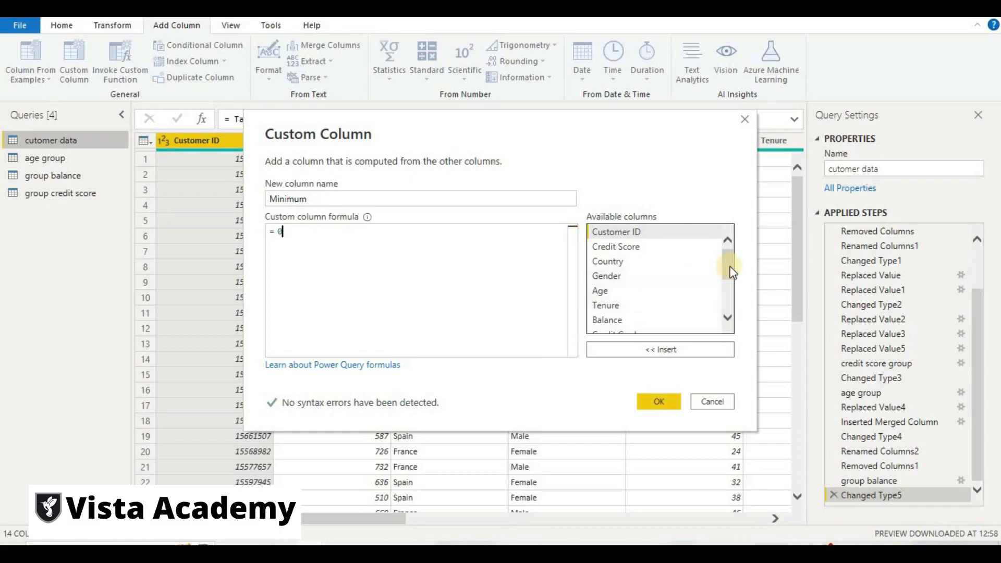
Step: Look through the available columns and create the Minimum custom column in the cutomer data query
drag(730, 259, 730, 288)
click(650, 269)
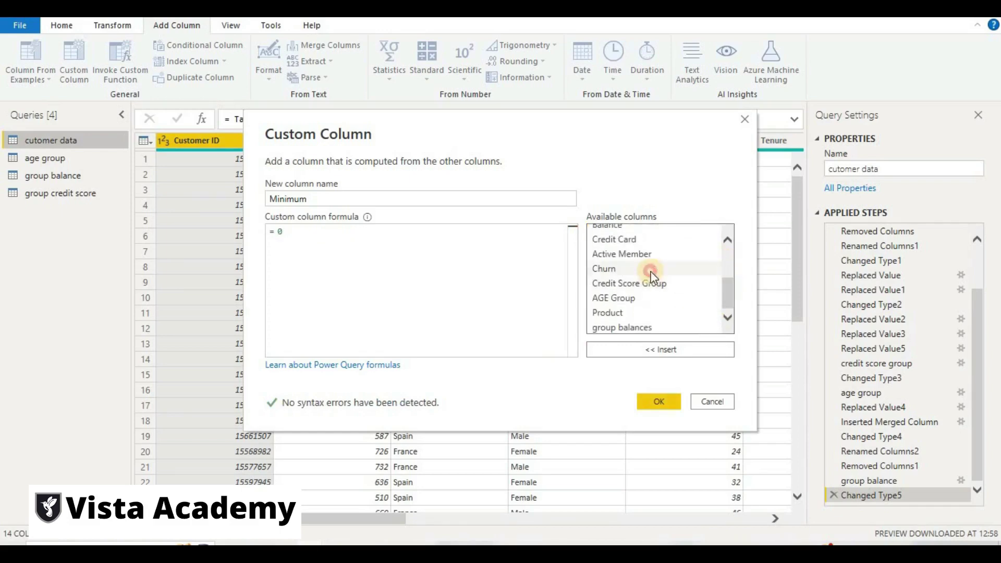
click(656, 406)
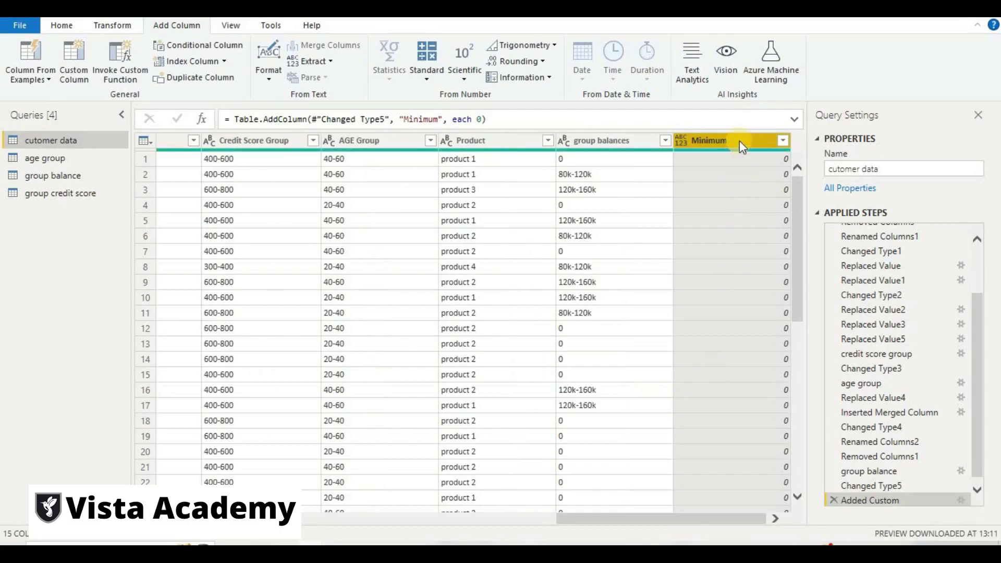
Step: Set the data type of the Minimum column to Percentage
click(752, 158)
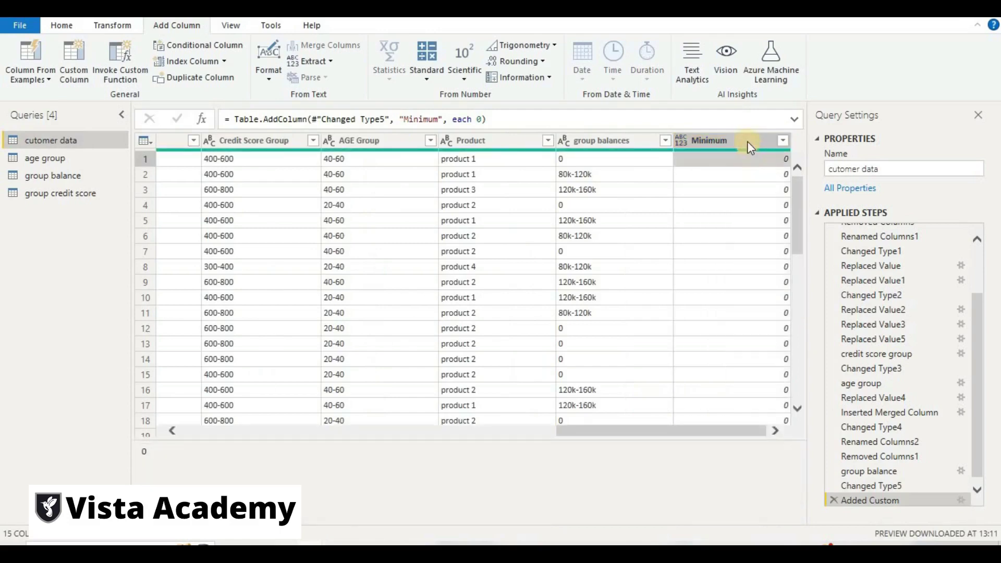
click(747, 142)
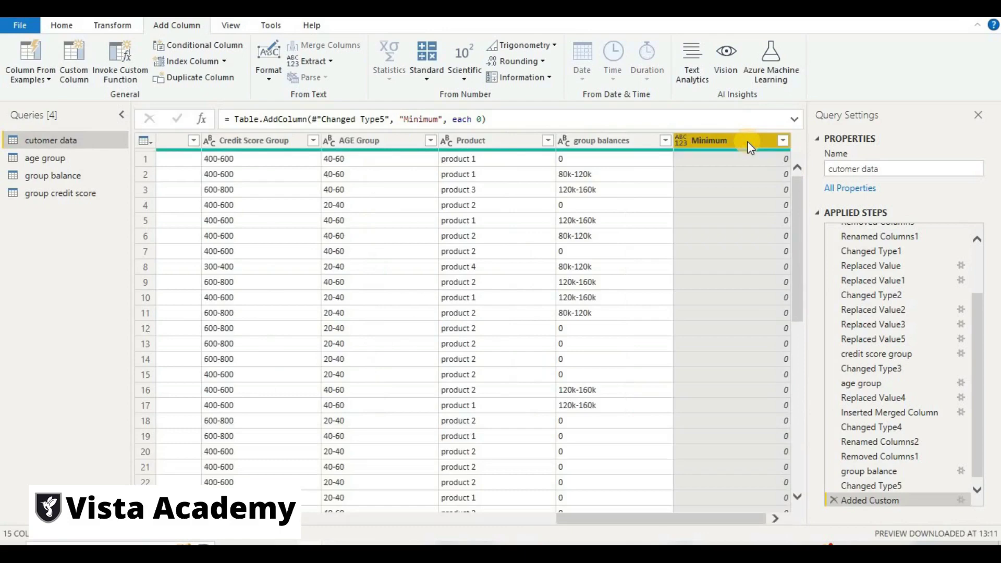
right_click(747, 142)
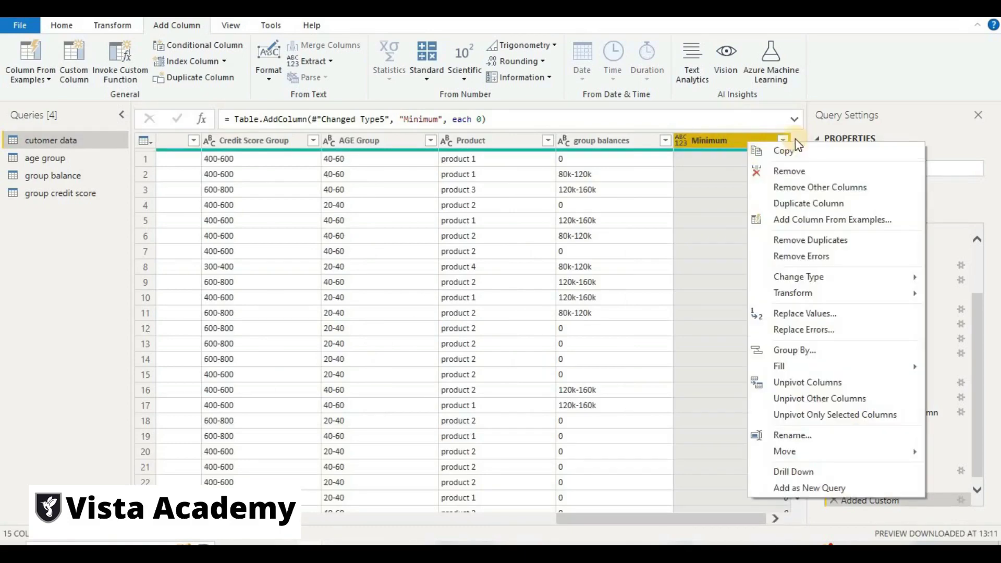
click(782, 141)
click(782, 140)
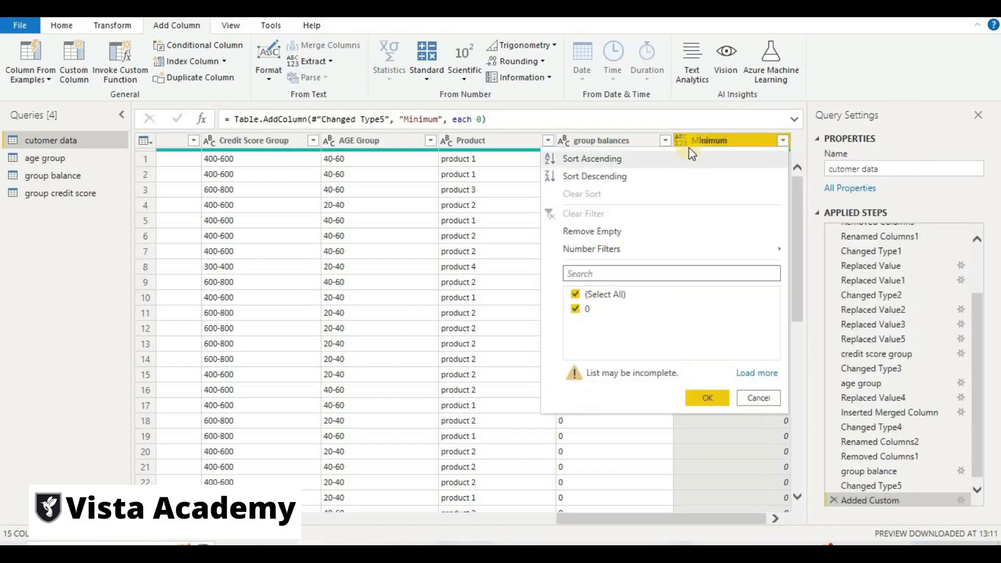
click(680, 143)
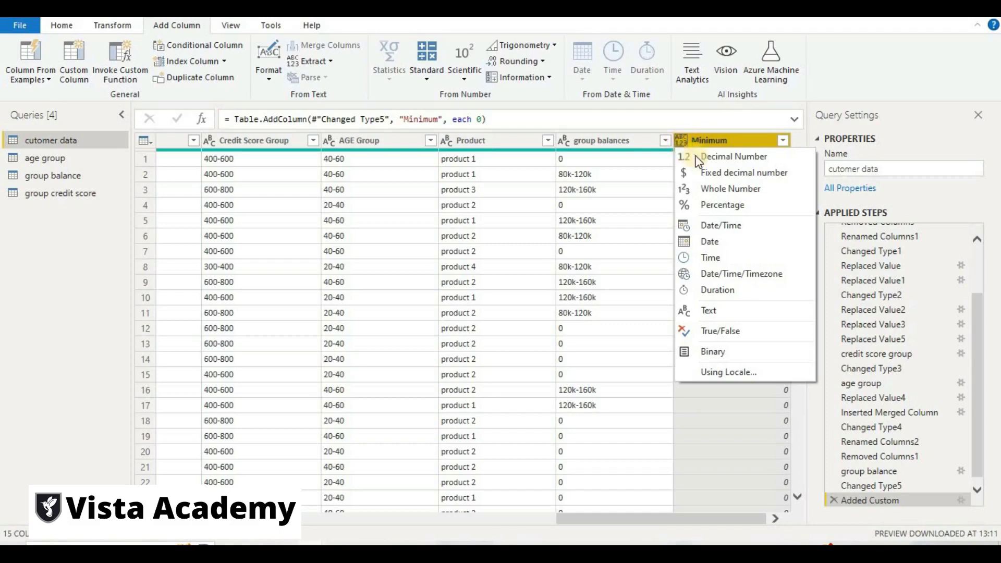
click(718, 197)
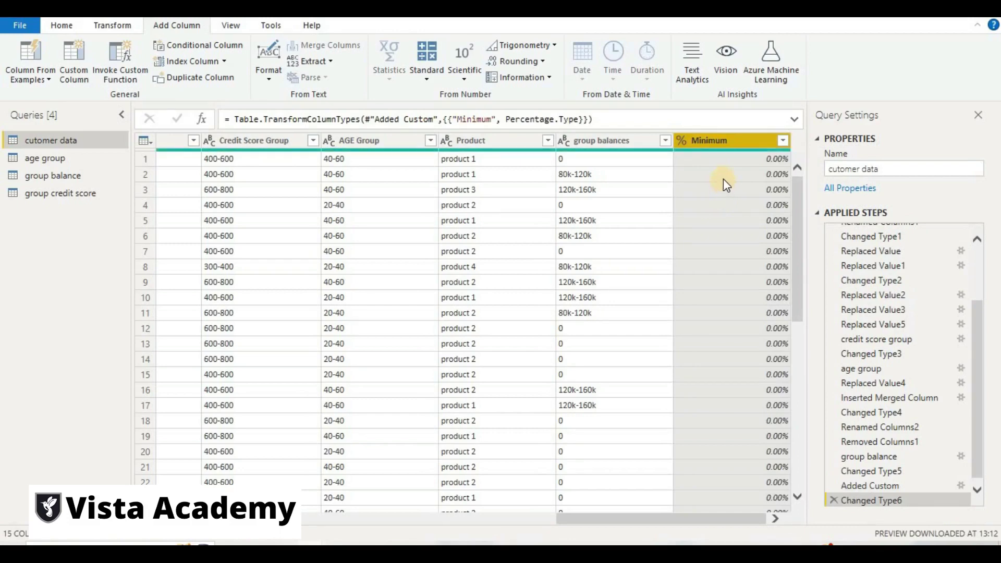
click(545, 62)
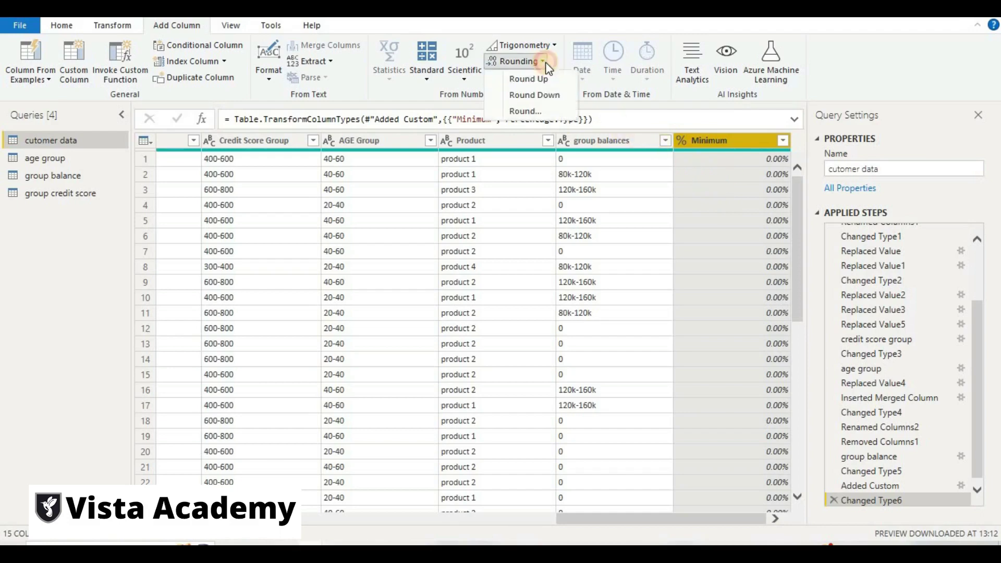
click(714, 148)
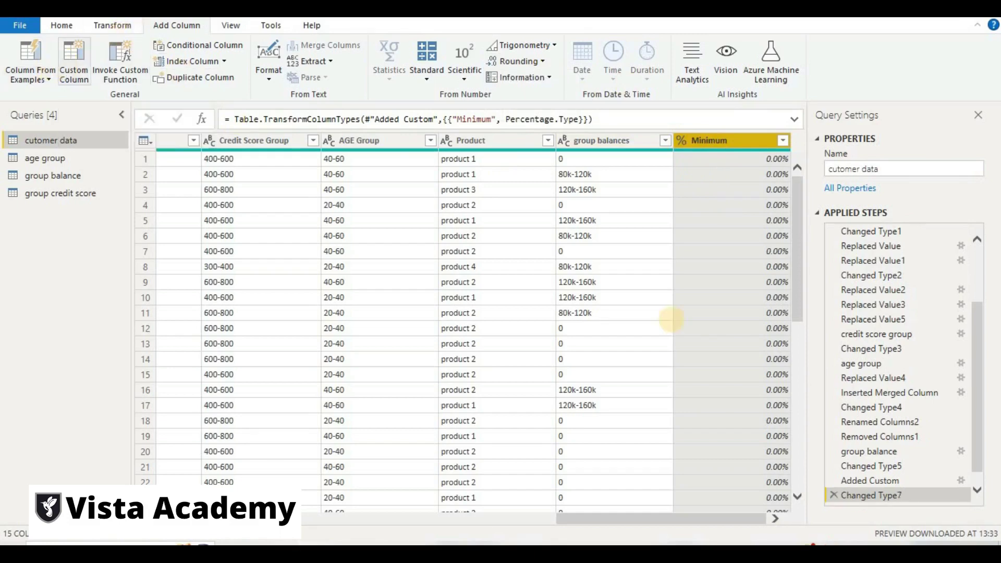
click(528, 288)
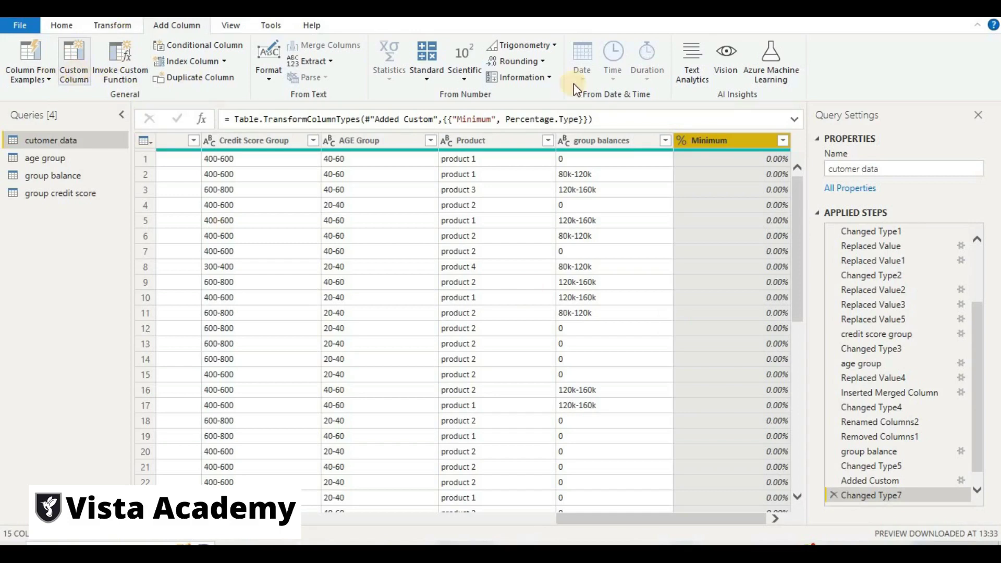
Step: Rename the Minimum column as "Min churn rate"
double_click(731, 142)
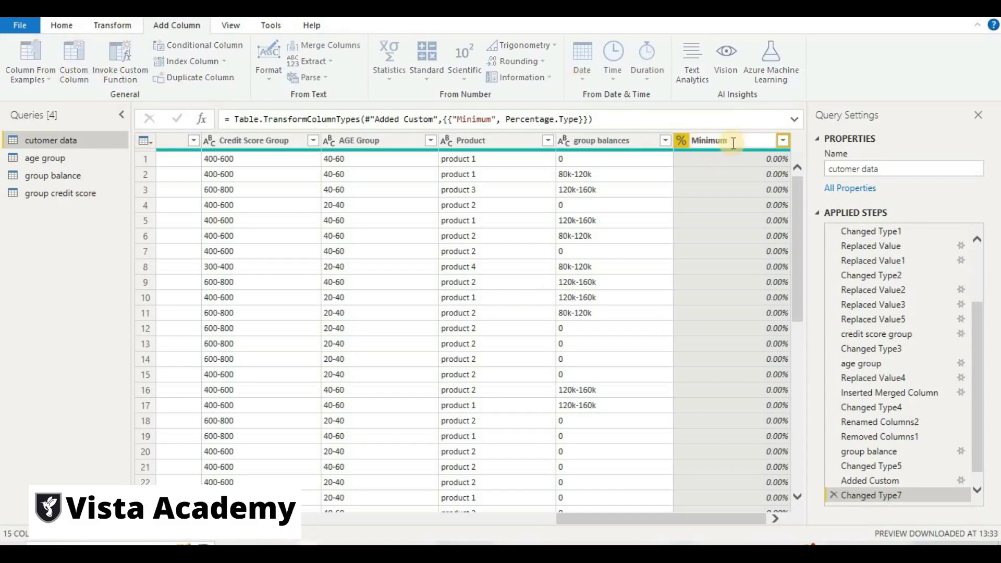
key(BackSpace)
key(BackSpace)
key(BackSpace)
key(BackSpace)
text(churn rate)
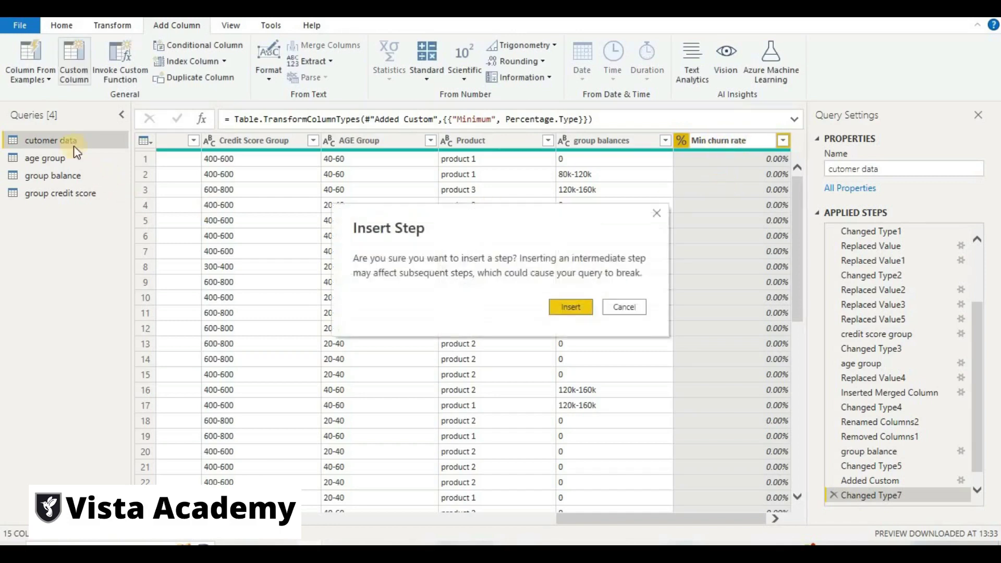
click(73, 68)
click(570, 306)
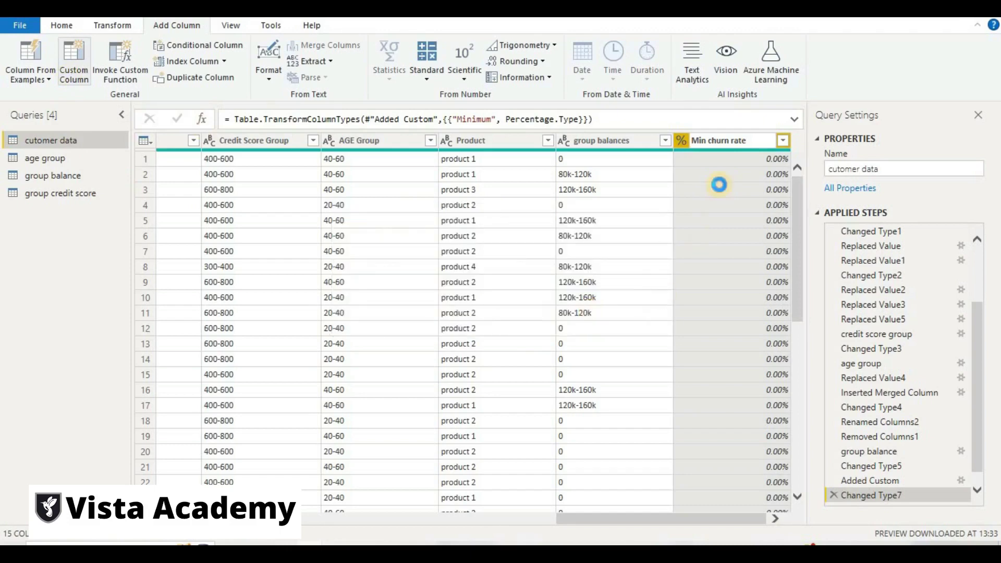
Step: Add a custom column named "Max churn rate" with the formula 100 to the cutomer data query
click(71, 79)
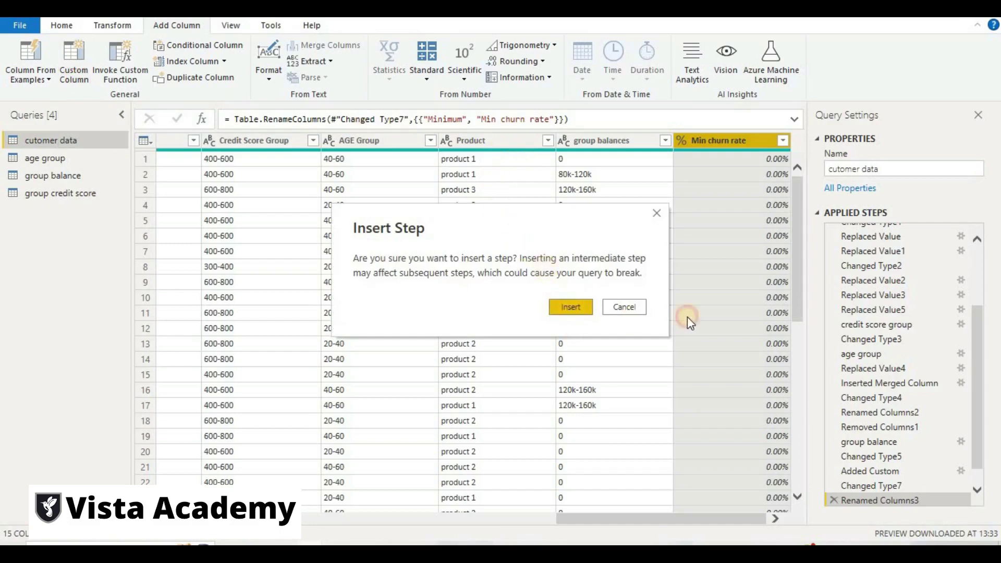
key(Return)
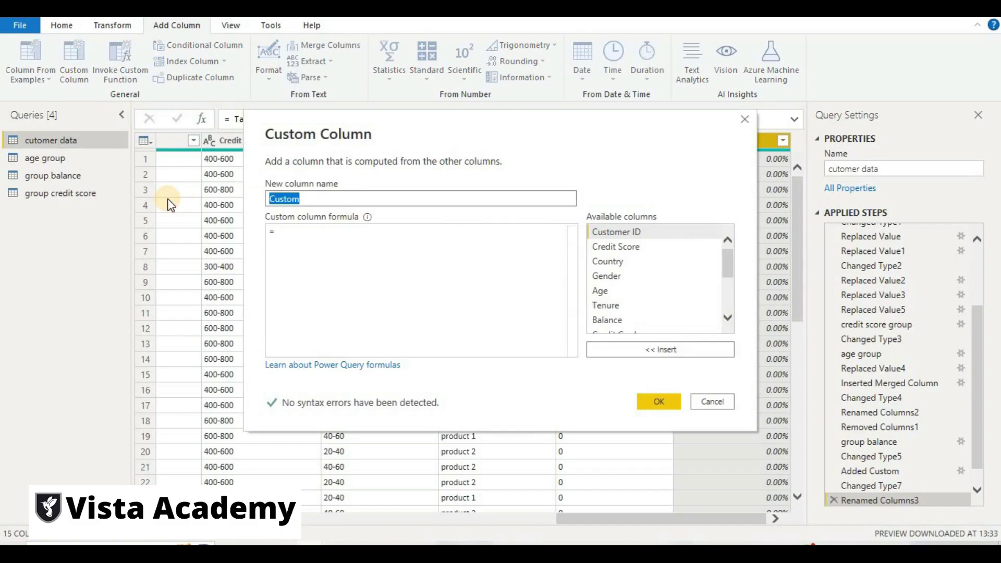
text(Max churn )
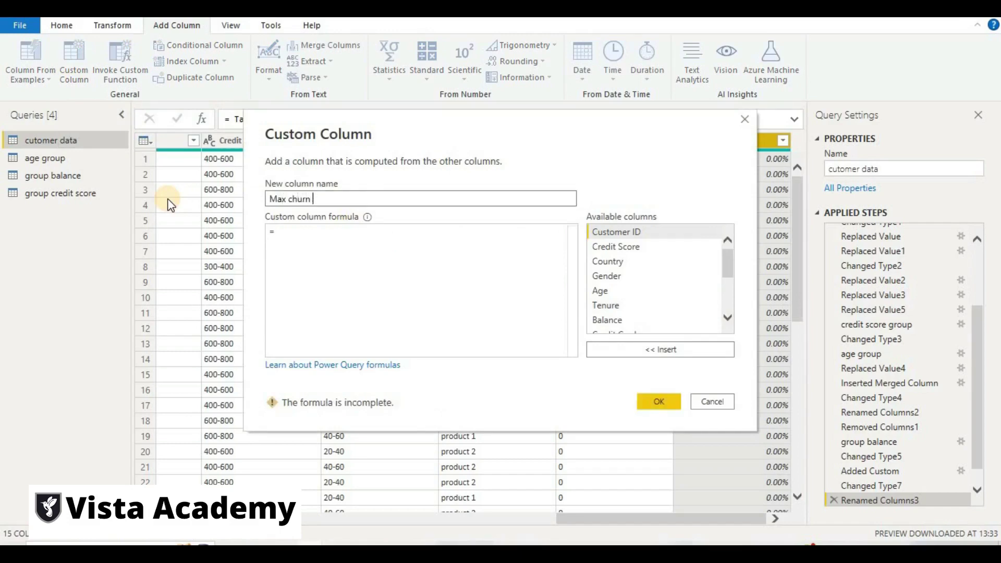
text(t)
key(BackSpace)
text(rae)
key(BackSpace)
text(t)
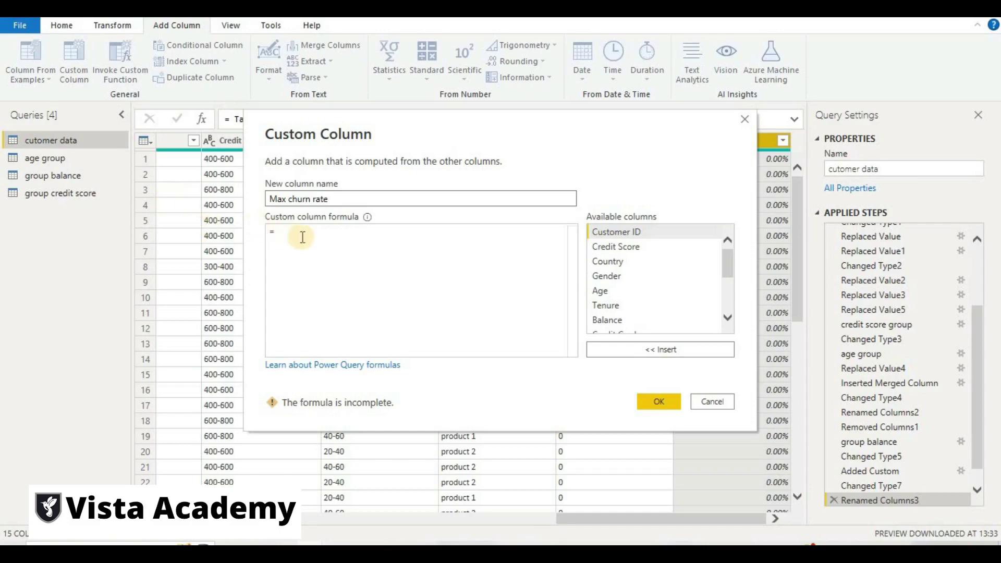
text(e)
click(303, 238)
text(100)
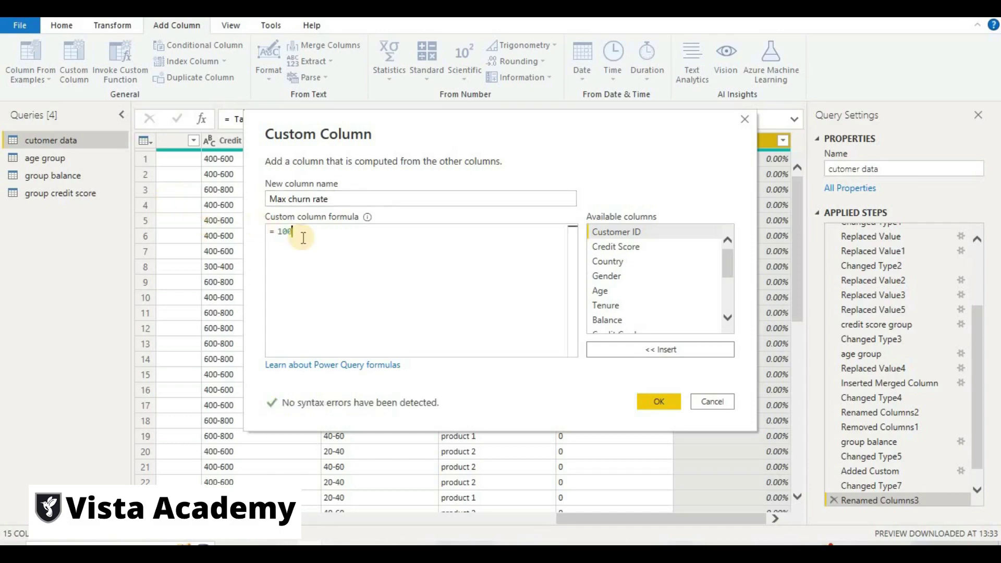
click(659, 401)
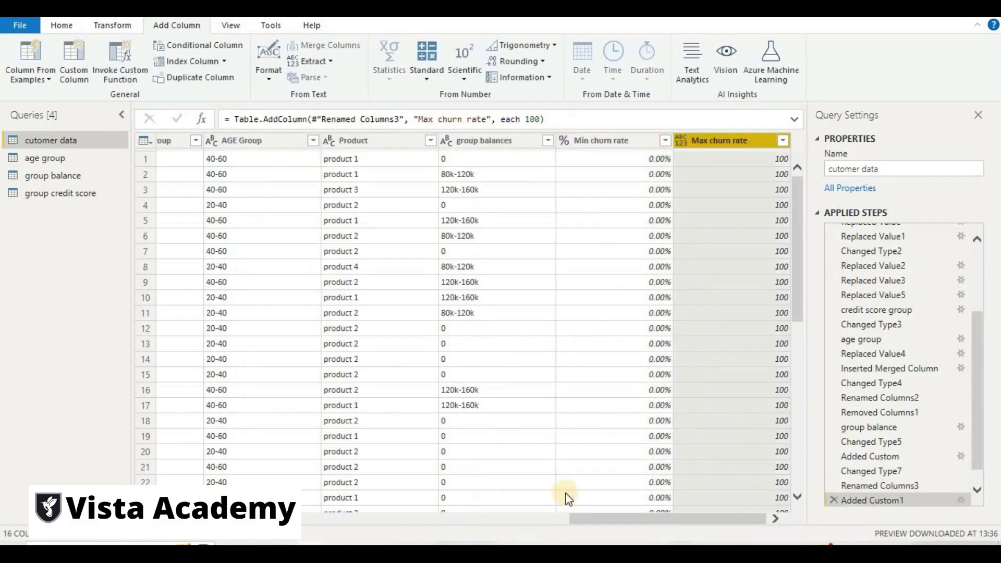
Step: Set the data type of the Max churn rate column to Percentage
click(682, 140)
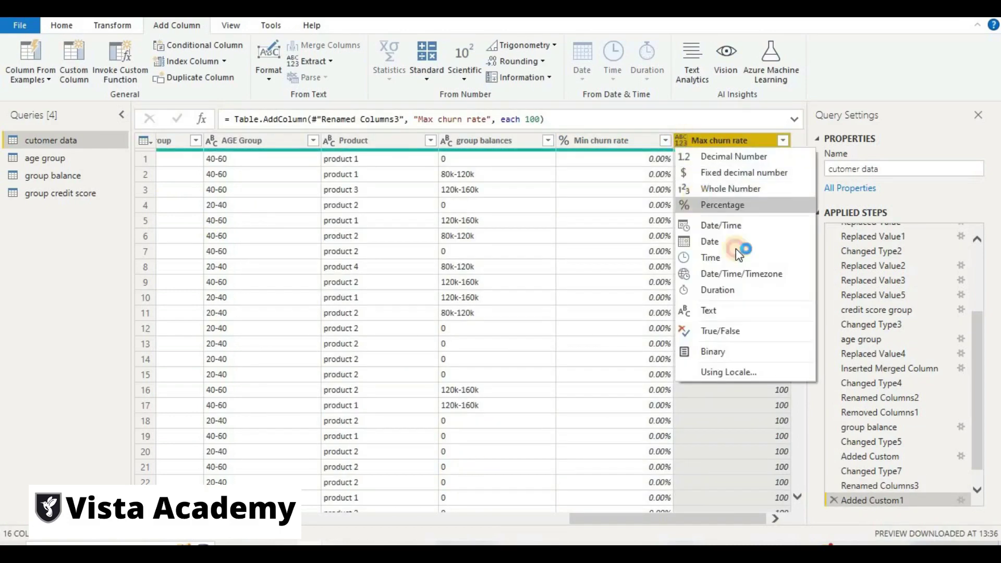
click(722, 205)
click(570, 308)
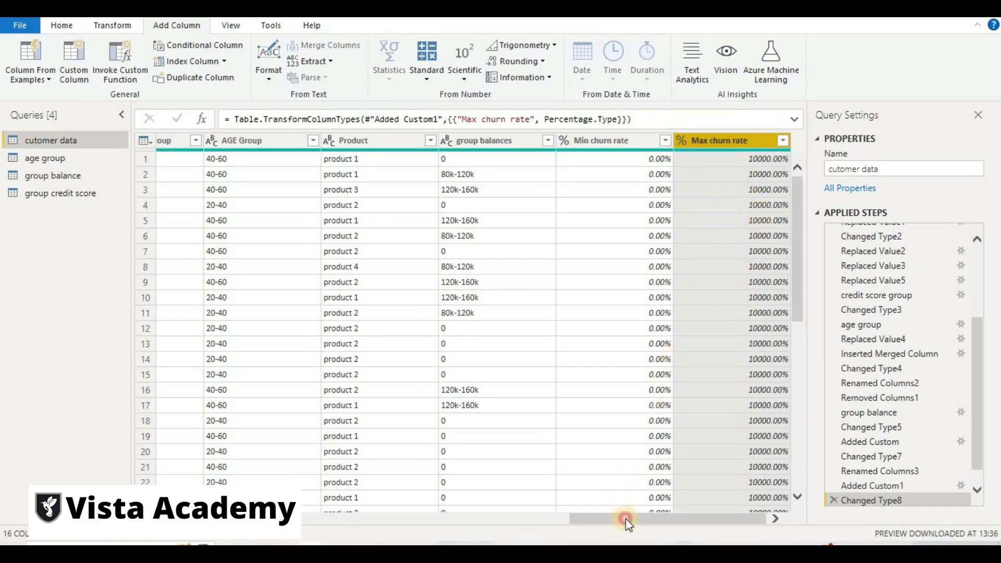
Step: Add a custom column named "target churn rate" with the formula 12 to the cutomer data query
drag(628, 519, 744, 518)
click(74, 75)
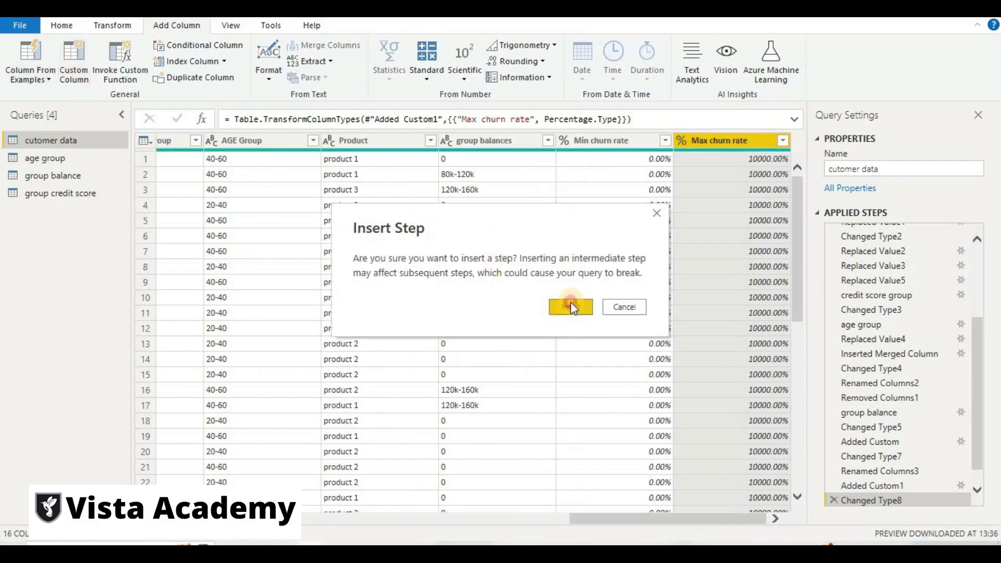
click(570, 307)
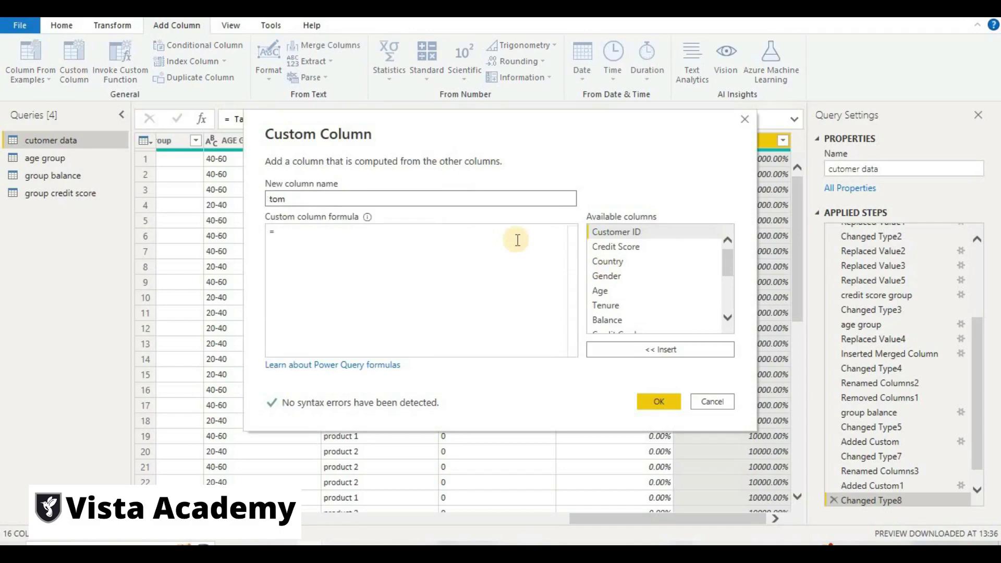
text(target churn rate)
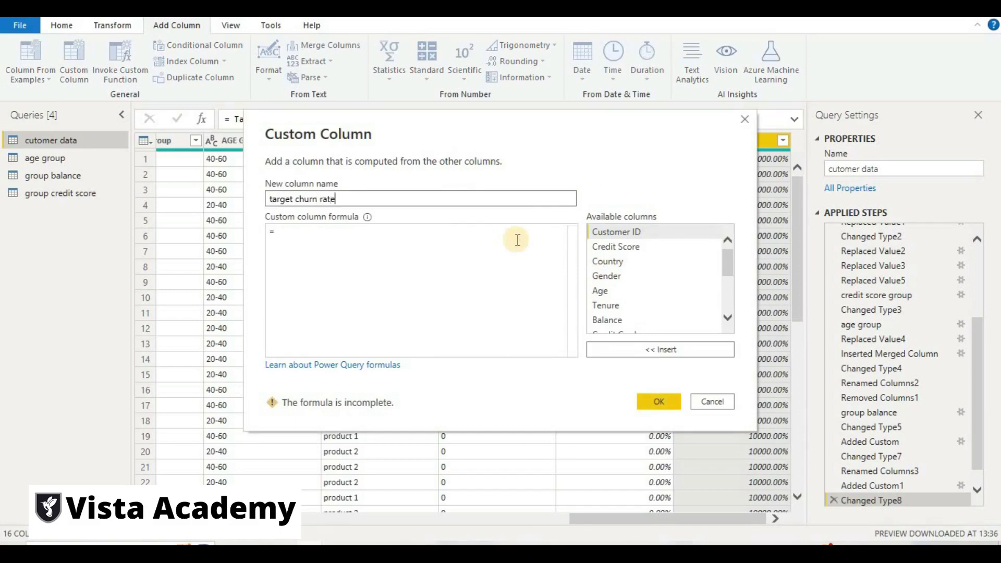
click(297, 244)
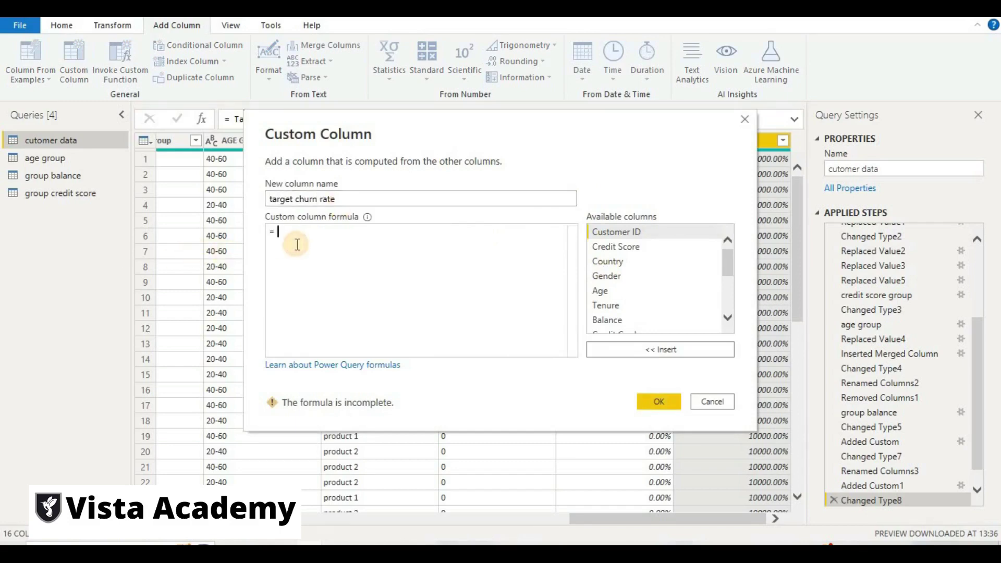
text(12)
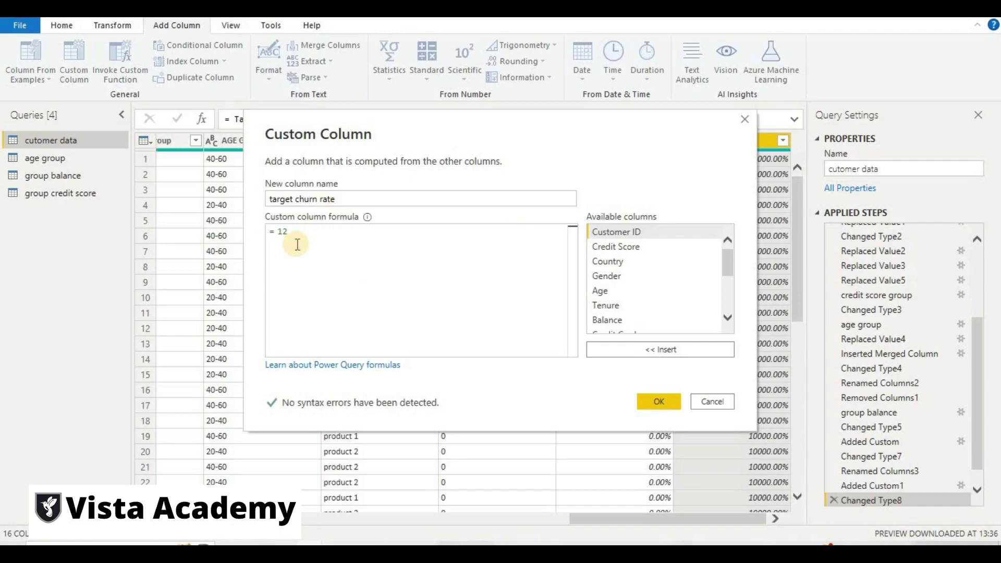
click(653, 403)
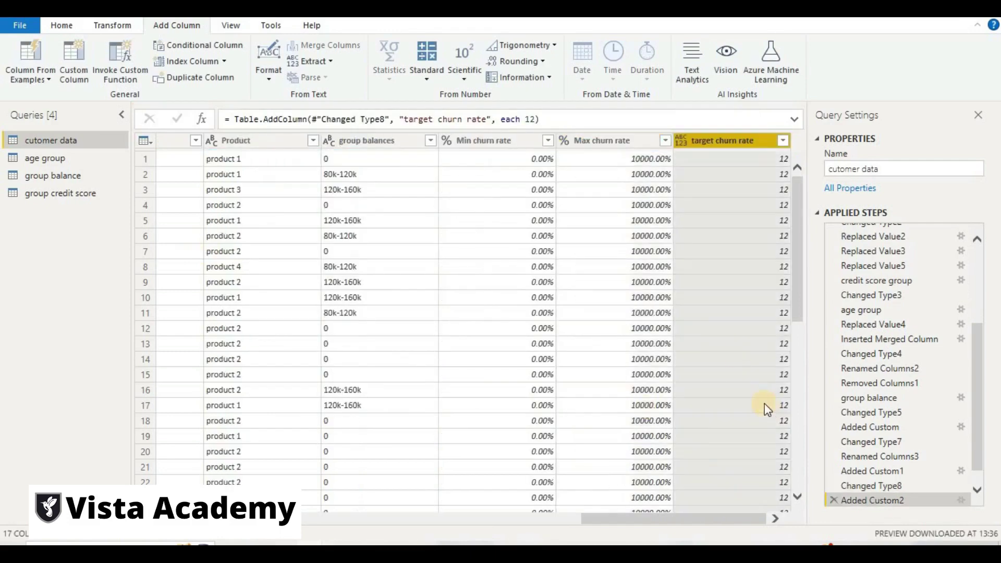
Step: Set the data type of the target churn rate column to Percentage
click(683, 142)
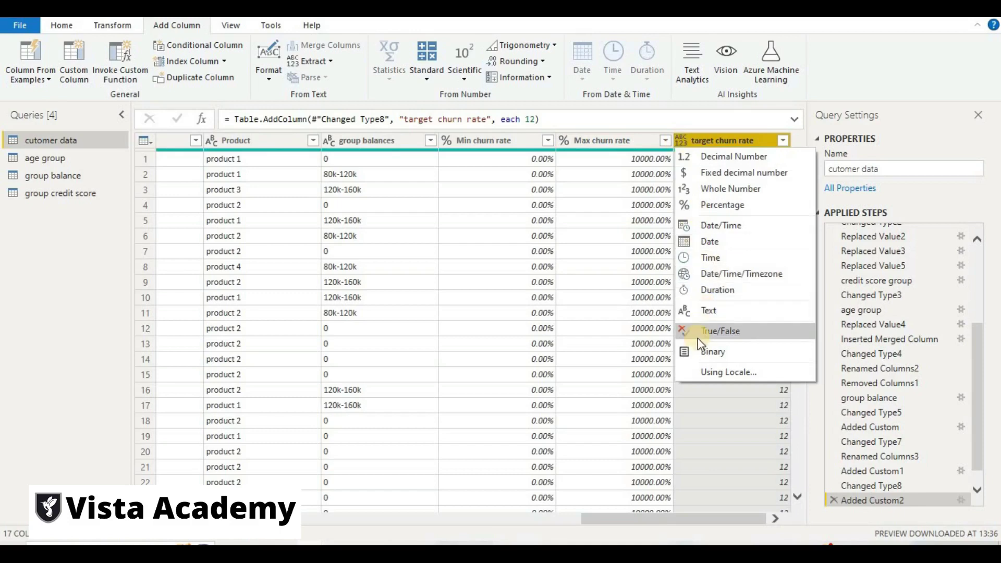
click(702, 212)
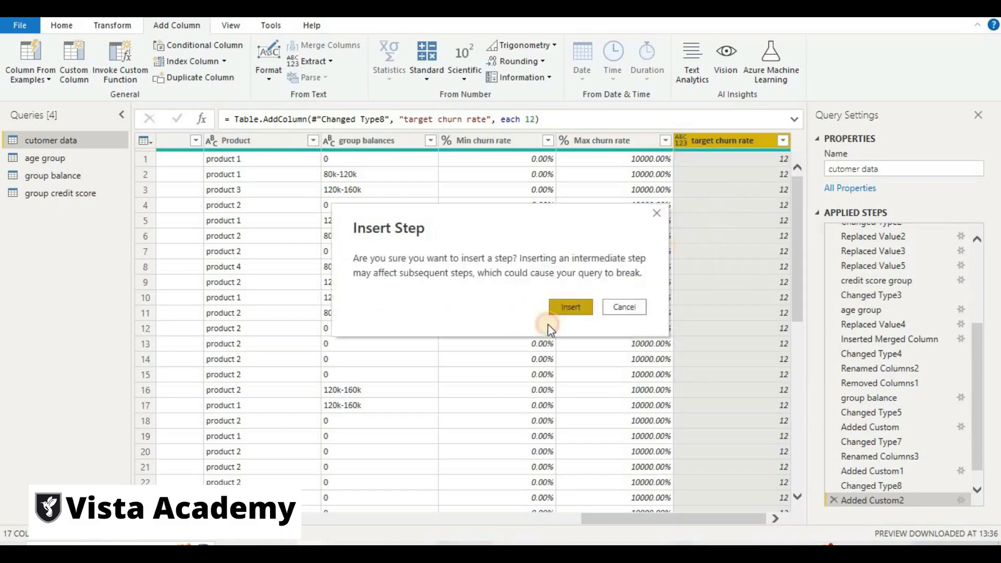
click(553, 310)
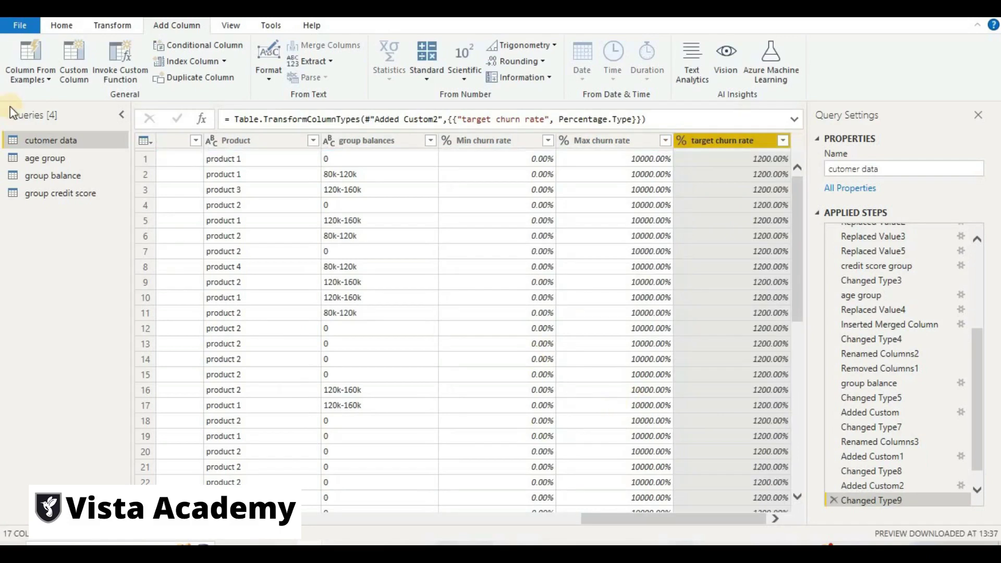
Step: Try to close the query editor and apply the pending query changes to the report, dismissing the load dialog
click(63, 26)
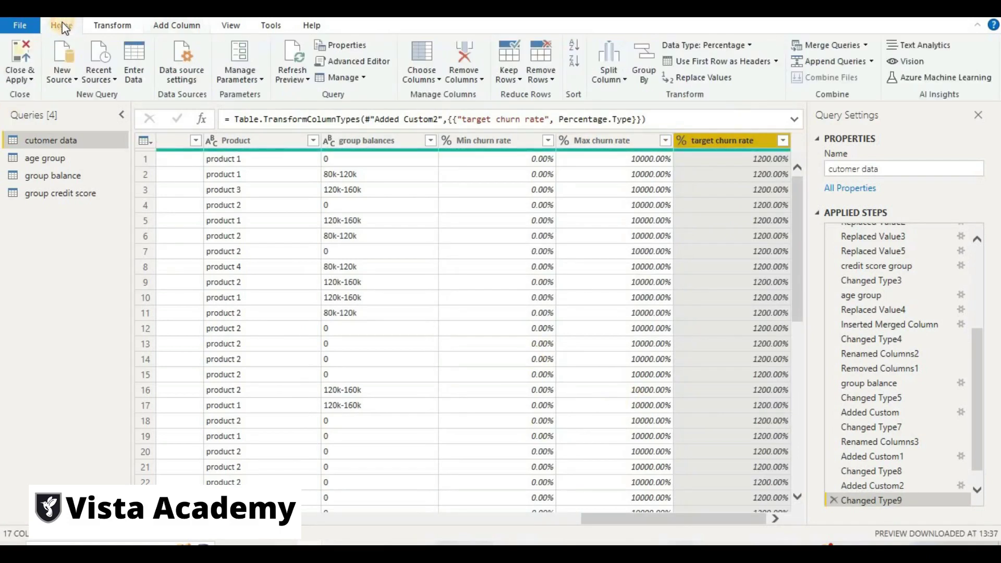
click(32, 78)
click(394, 199)
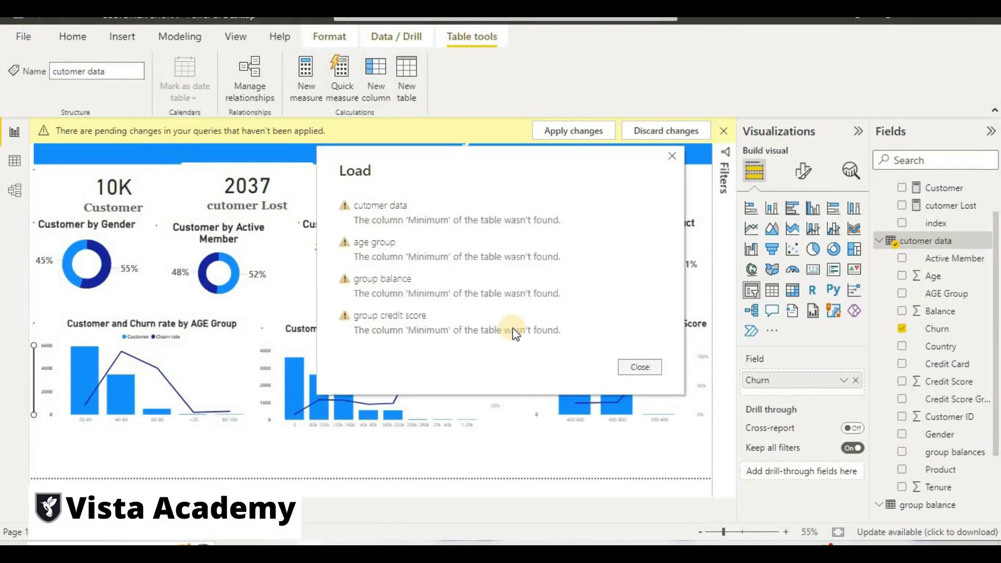
click(650, 368)
click(651, 367)
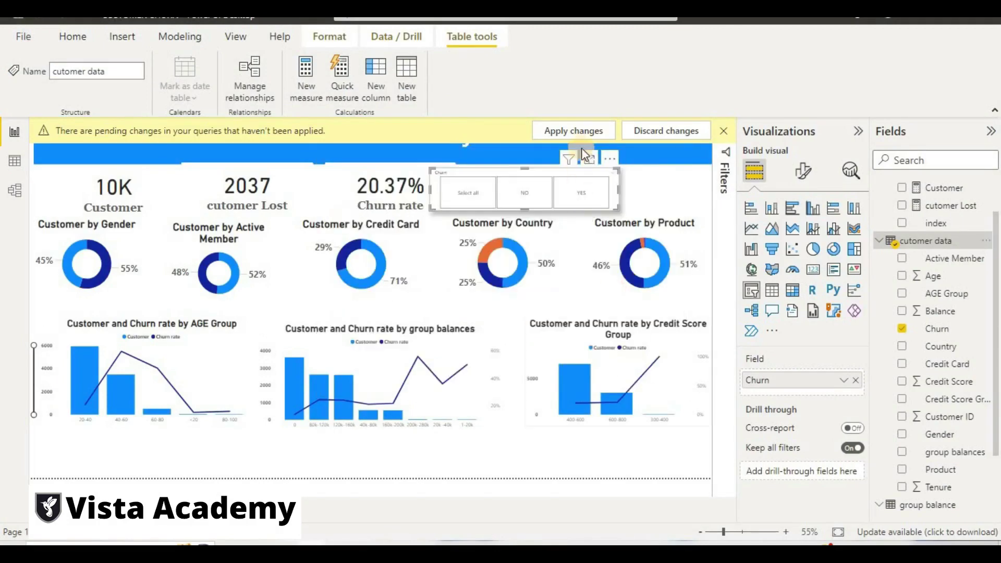
click(581, 137)
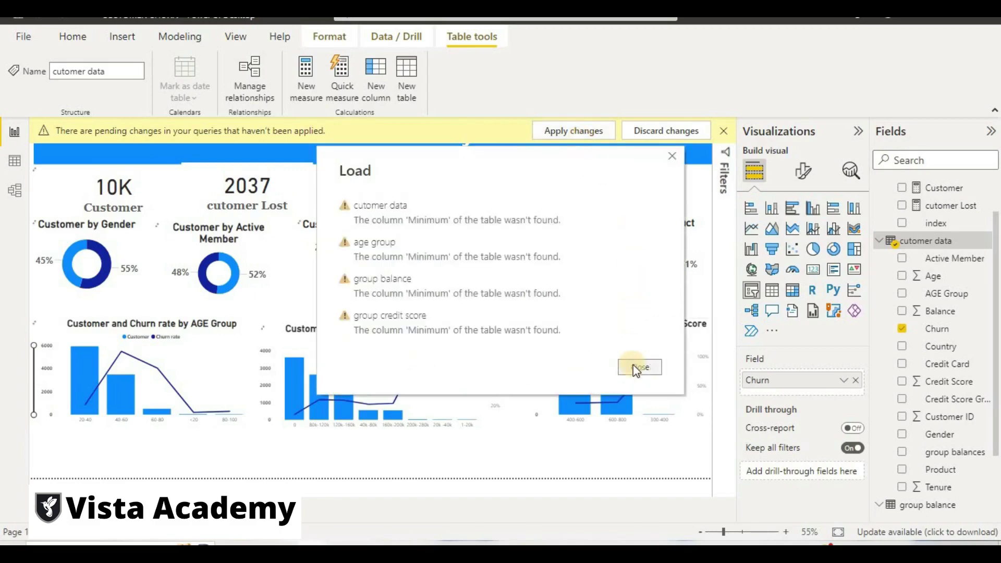
click(638, 366)
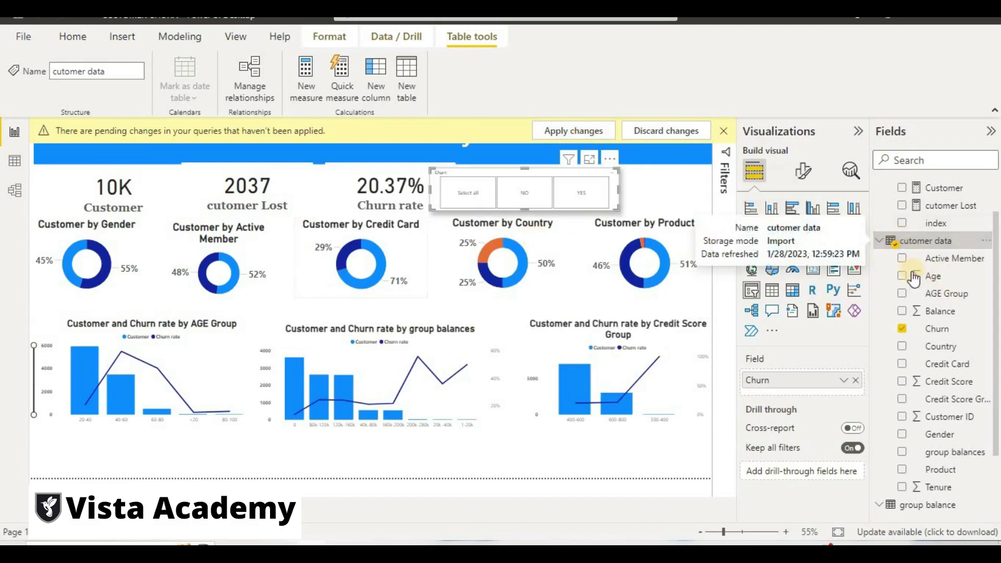
Step: Retry applying the pending query changes and close the load dialog
right_click(908, 242)
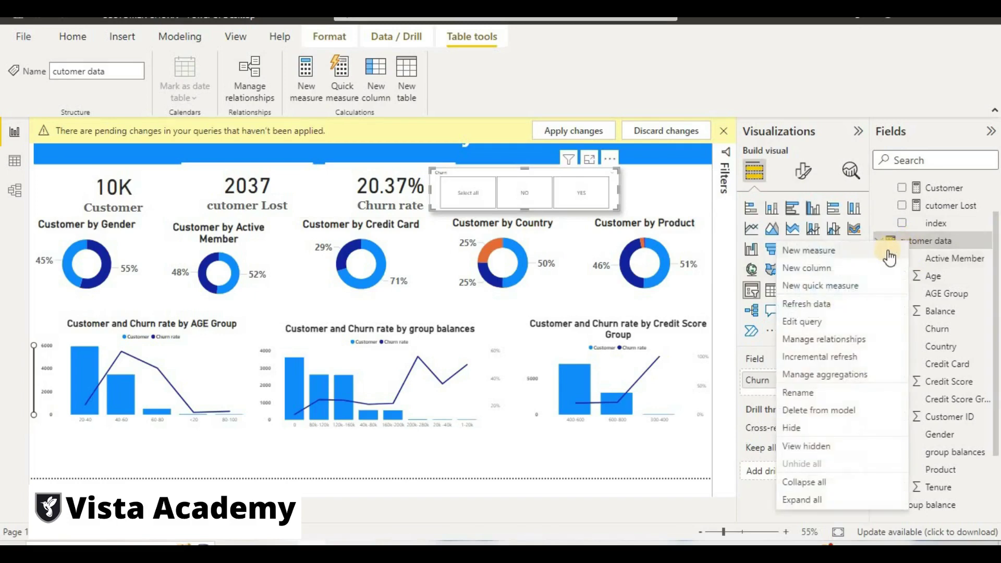
click(943, 248)
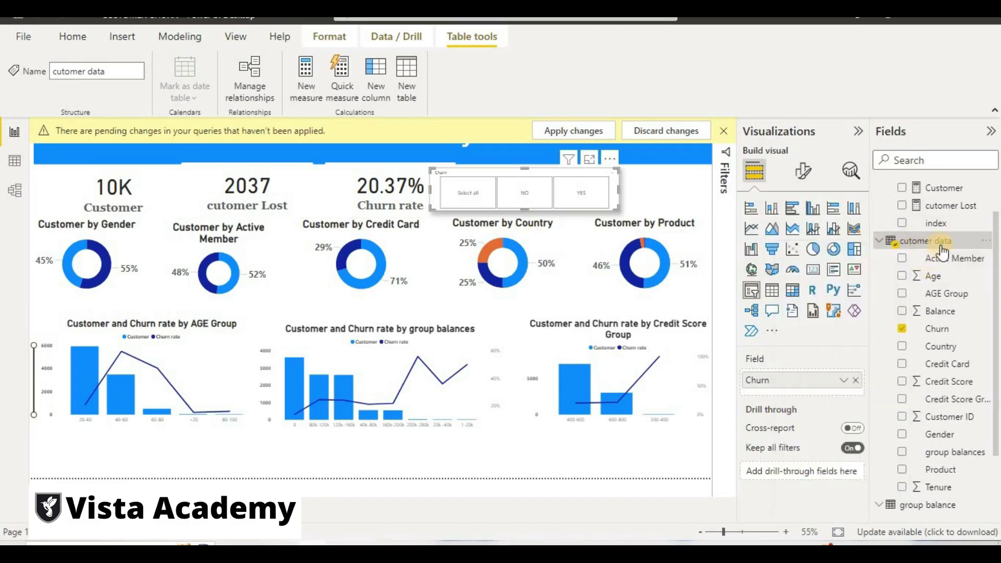
right_click(939, 246)
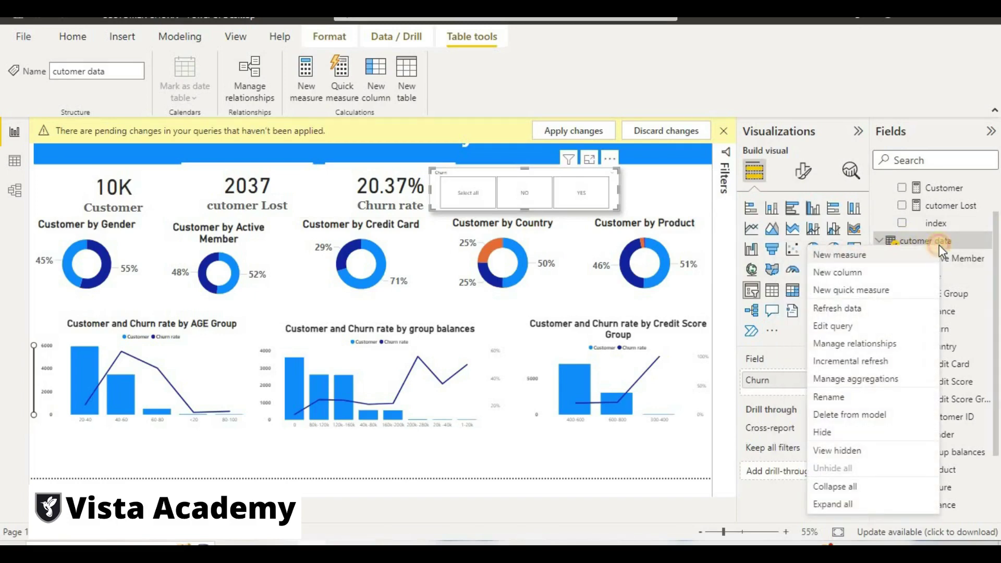
click(583, 130)
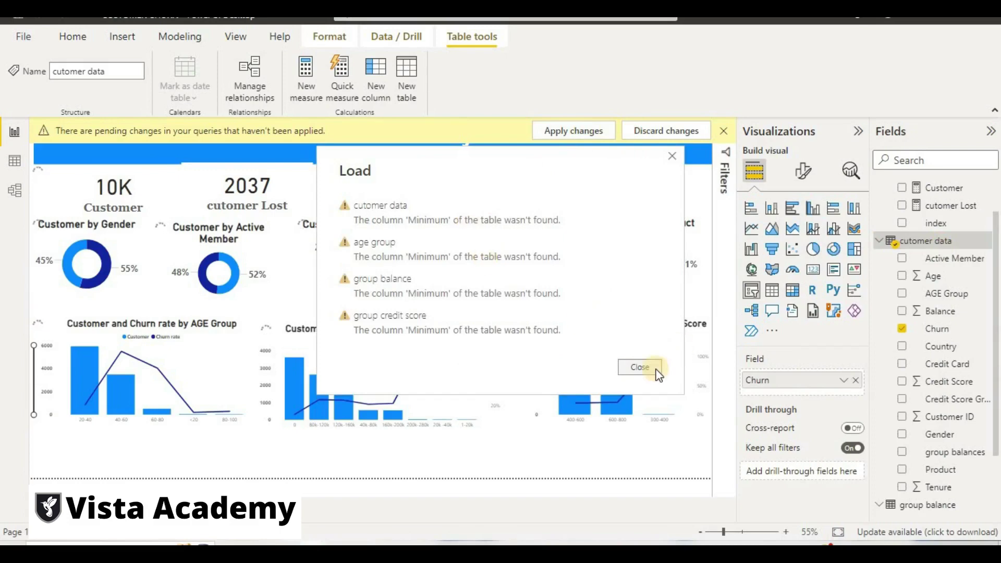
click(655, 363)
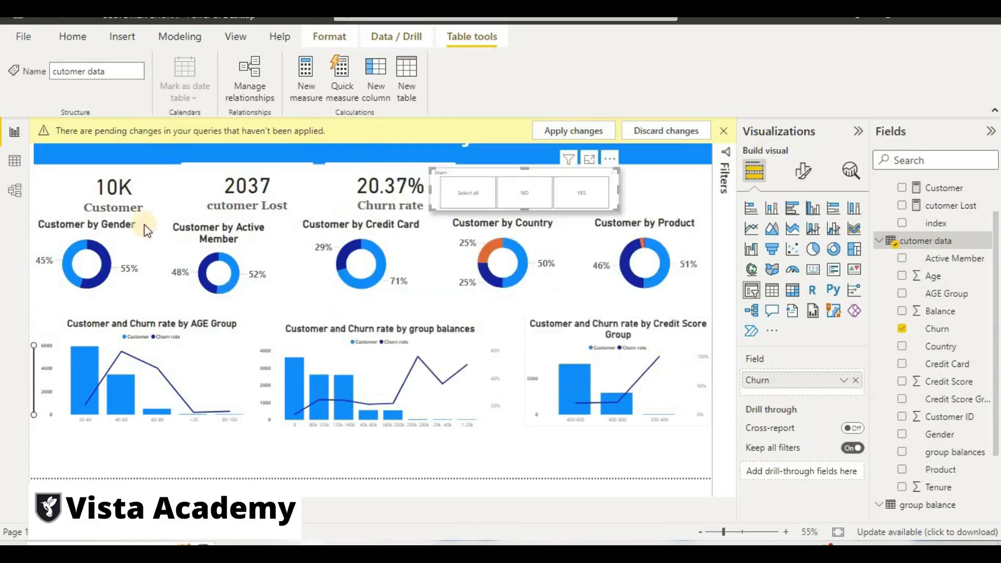
click(15, 160)
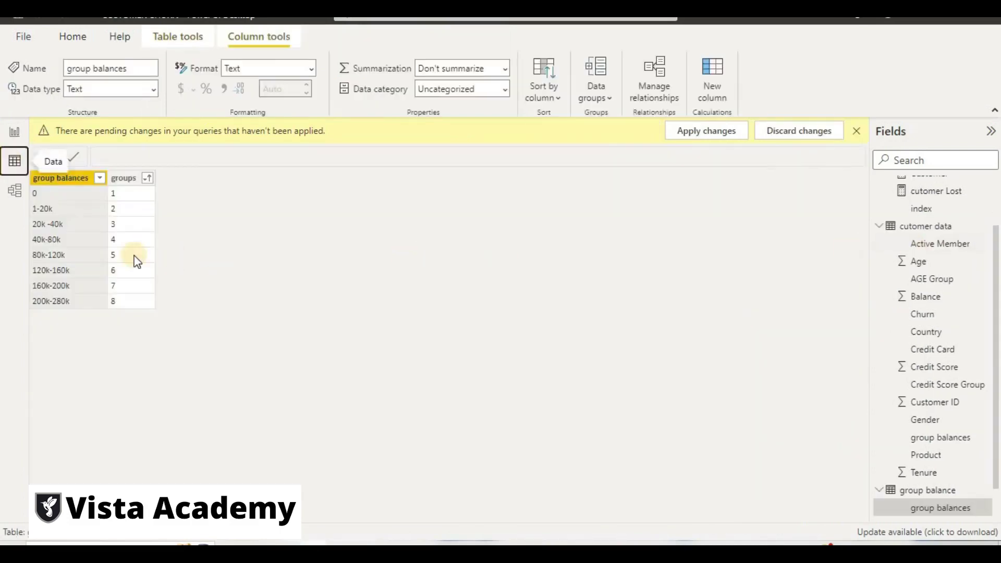
click(14, 134)
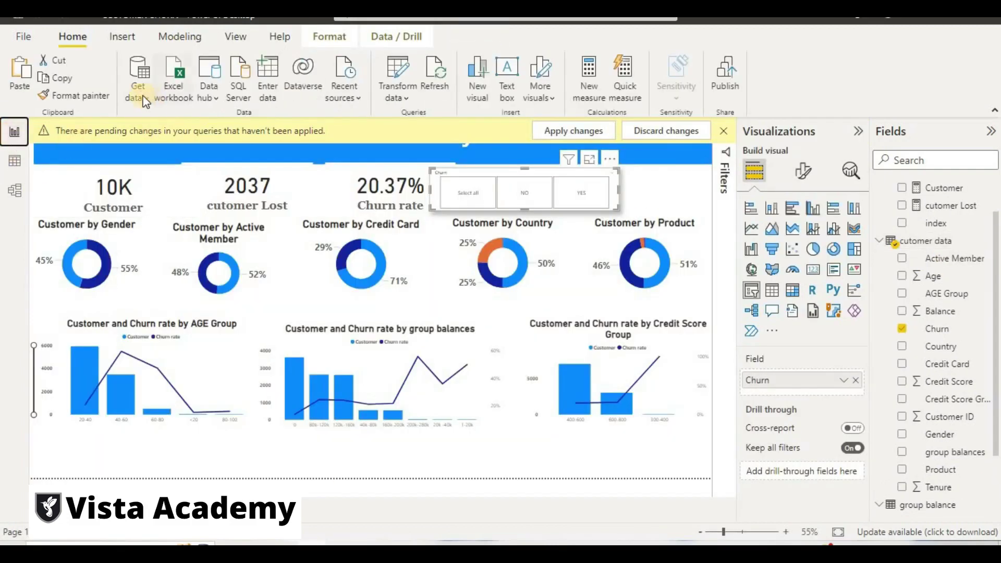
click(141, 97)
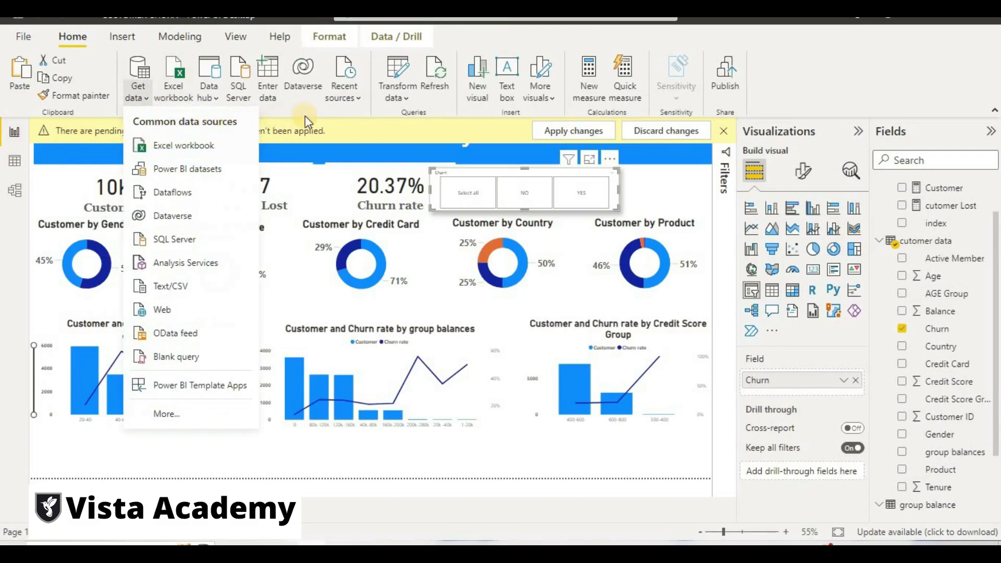
click(346, 122)
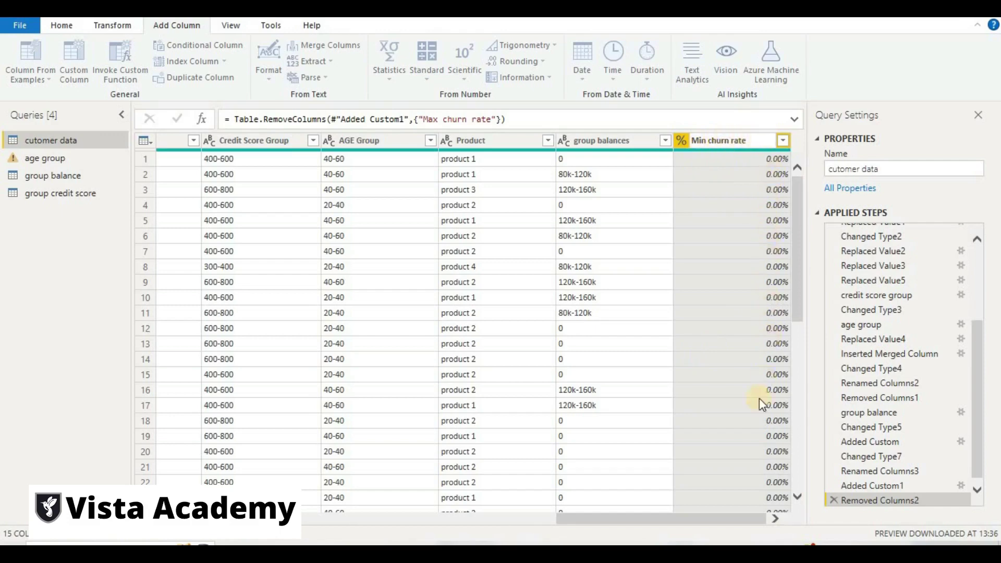
Step: Add a custom column named "Max Churn Rate" with the formula 1 to the cutomer data query and set its data type to Percentage
click(705, 190)
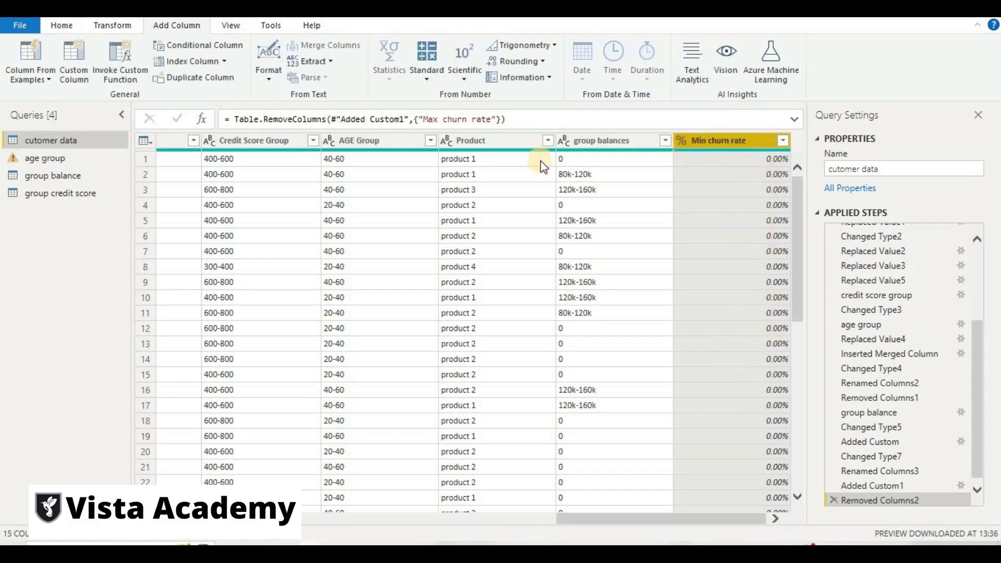
click(73, 78)
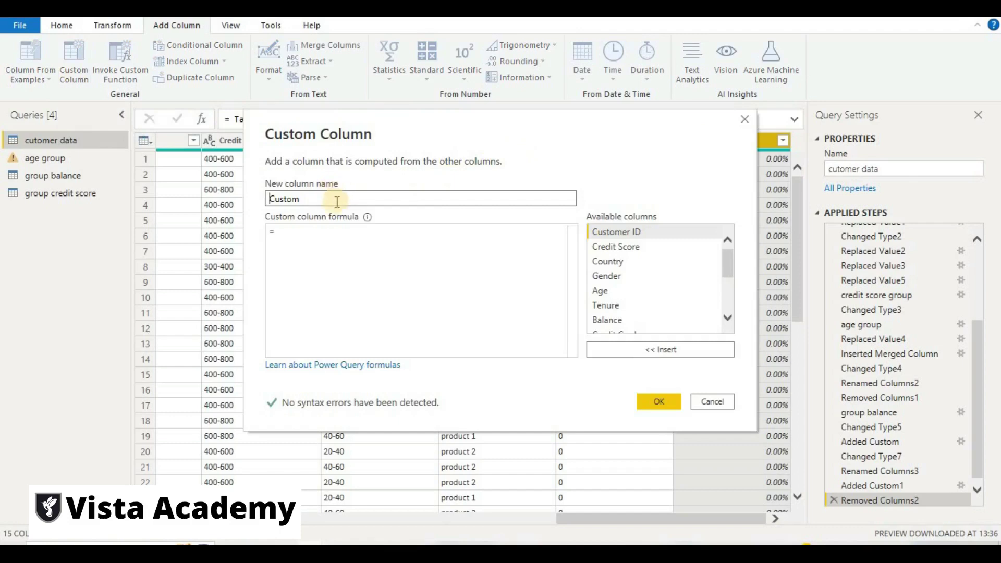
text(Max Churn)
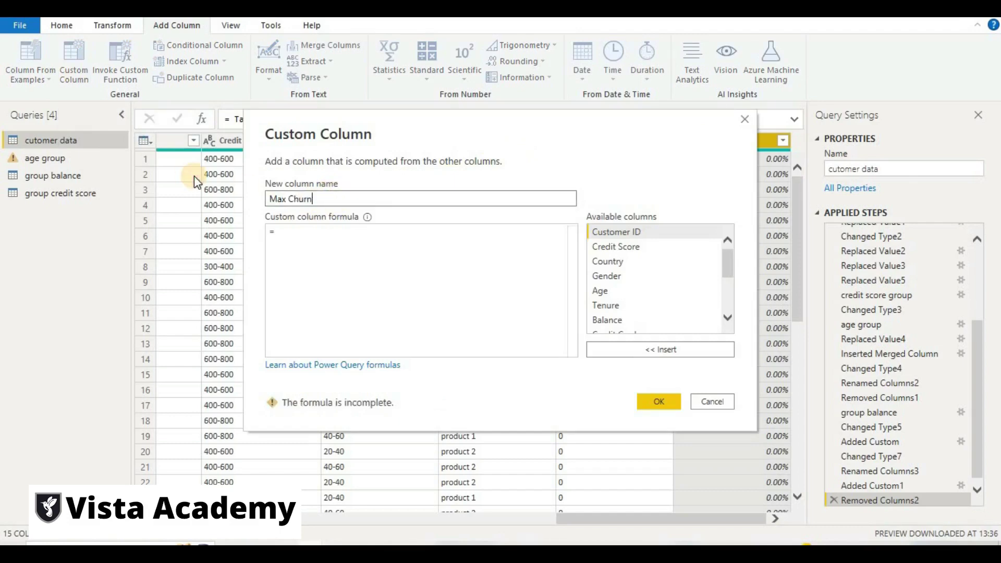
text( Rate)
click(336, 232)
text(1)
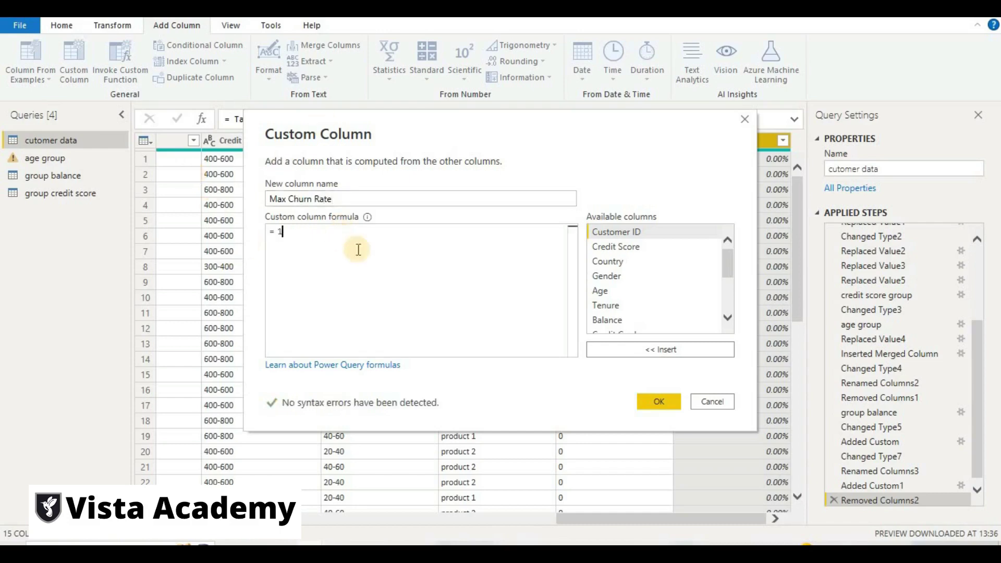
click(663, 405)
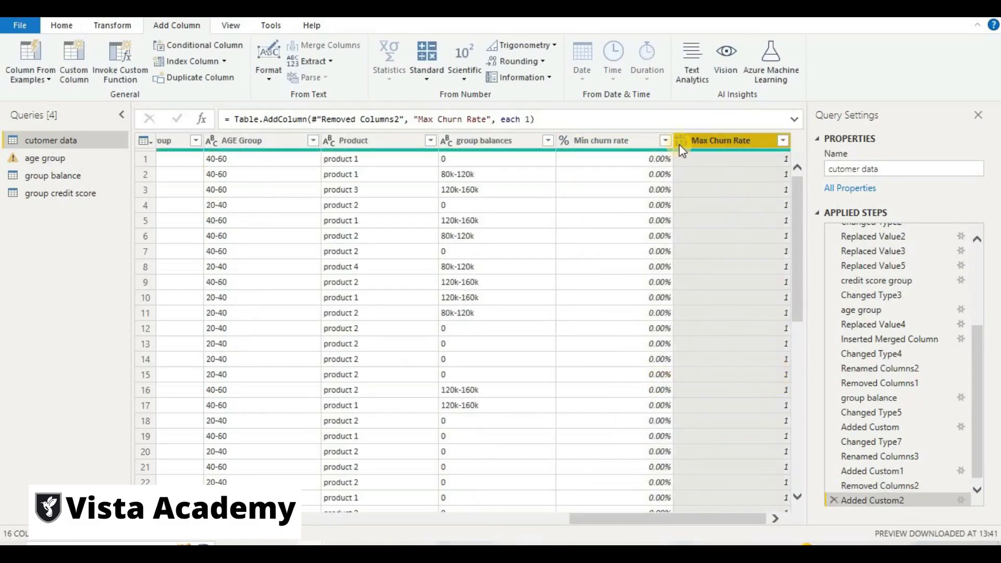
click(680, 141)
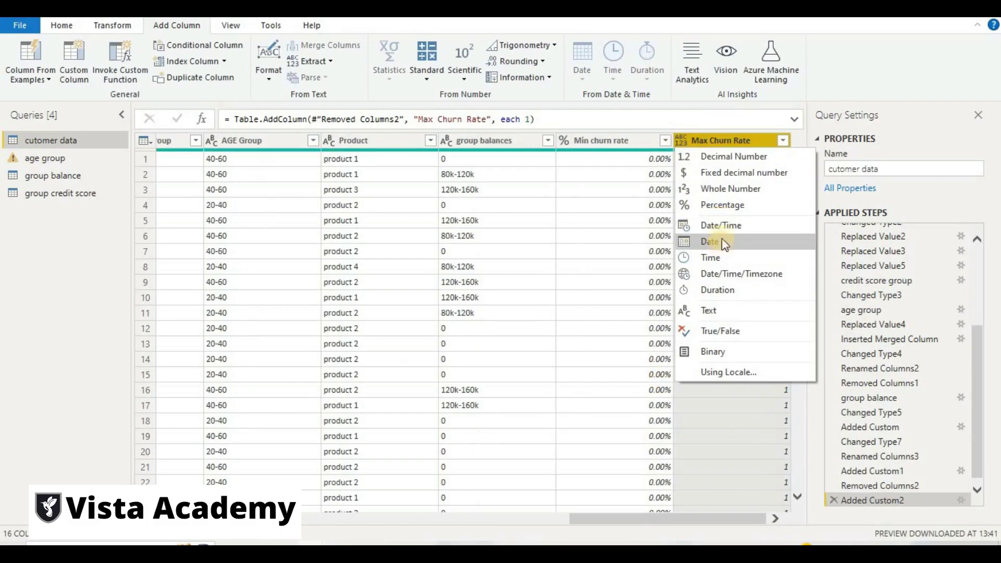
click(725, 206)
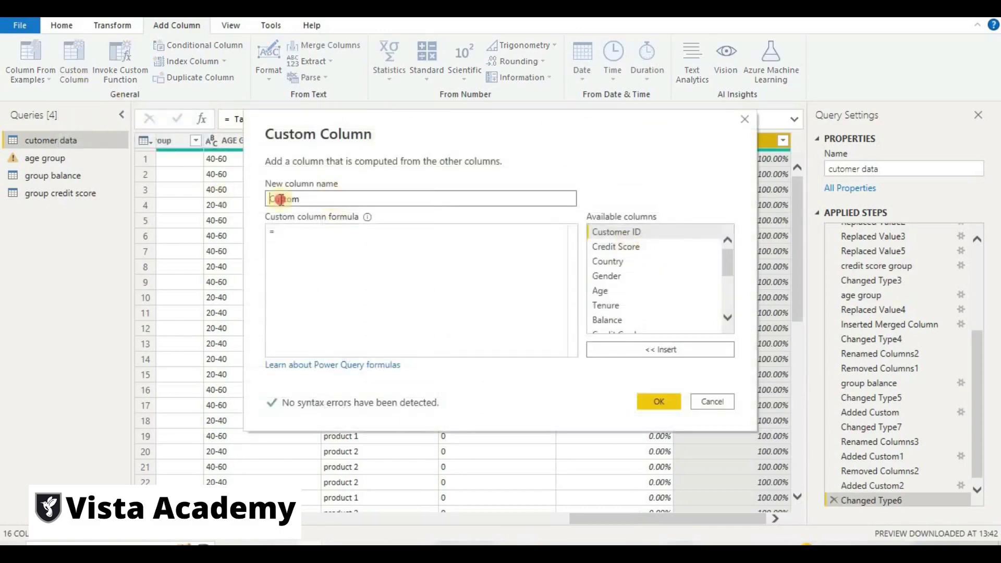
Step: Add a custom column named "taget churn rate" with the formula .15 and set its data type to Percentage
text(taget churn rate)
click(316, 245)
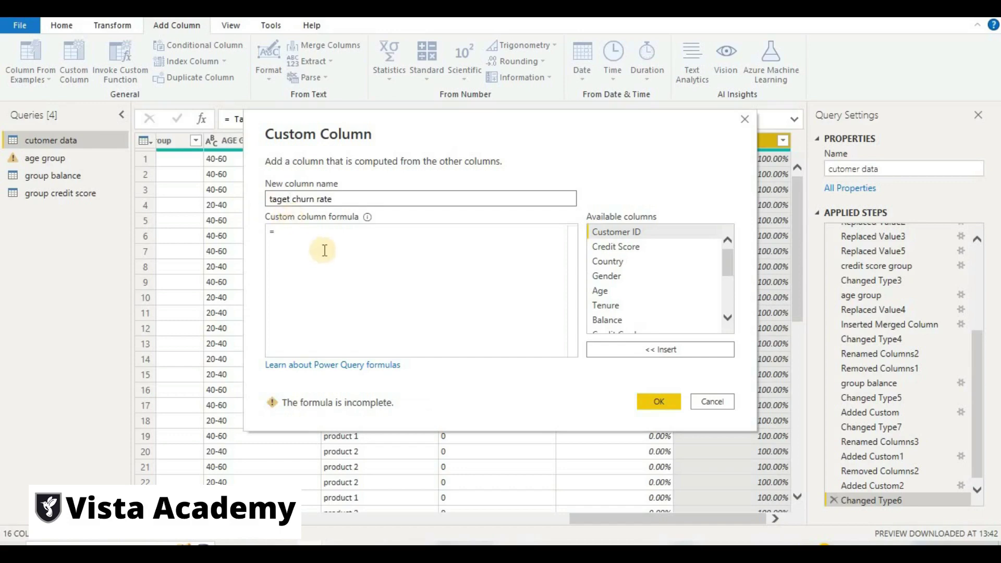
text(.15)
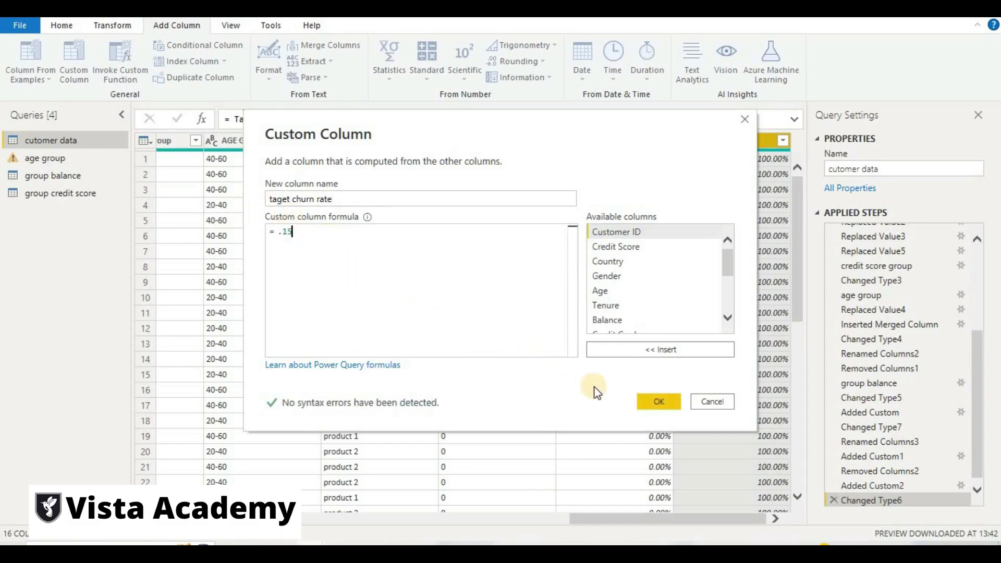
click(654, 399)
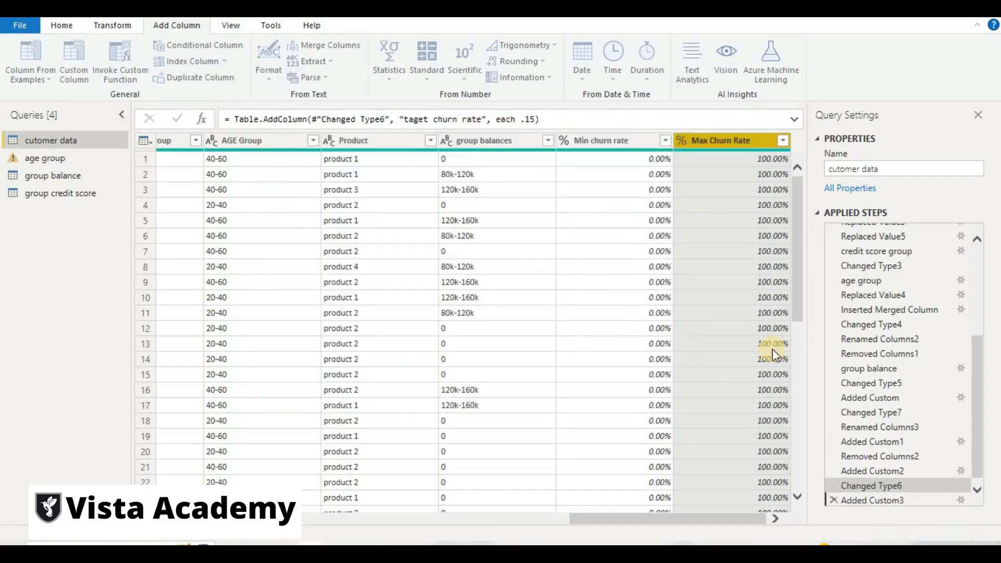
click(683, 139)
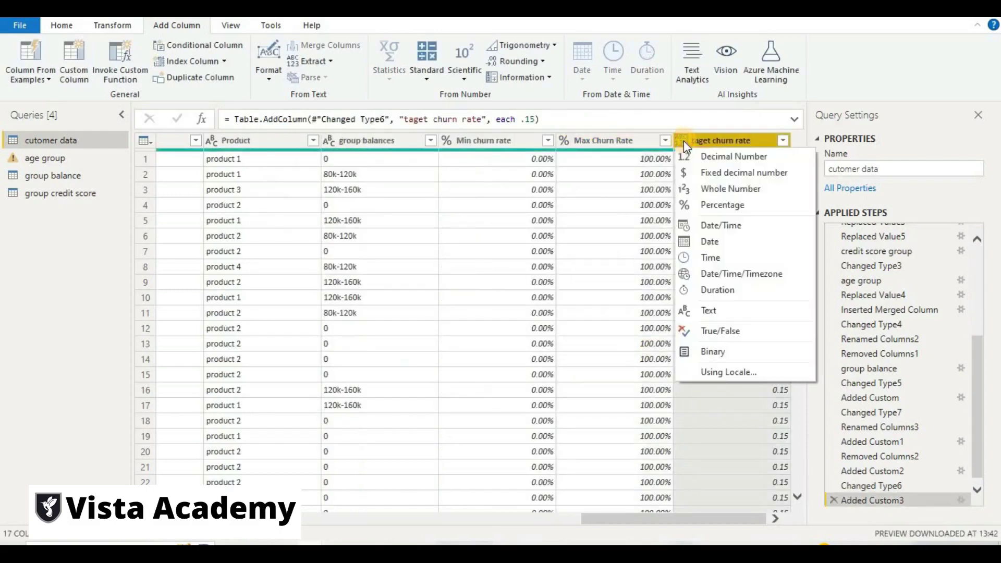
click(721, 205)
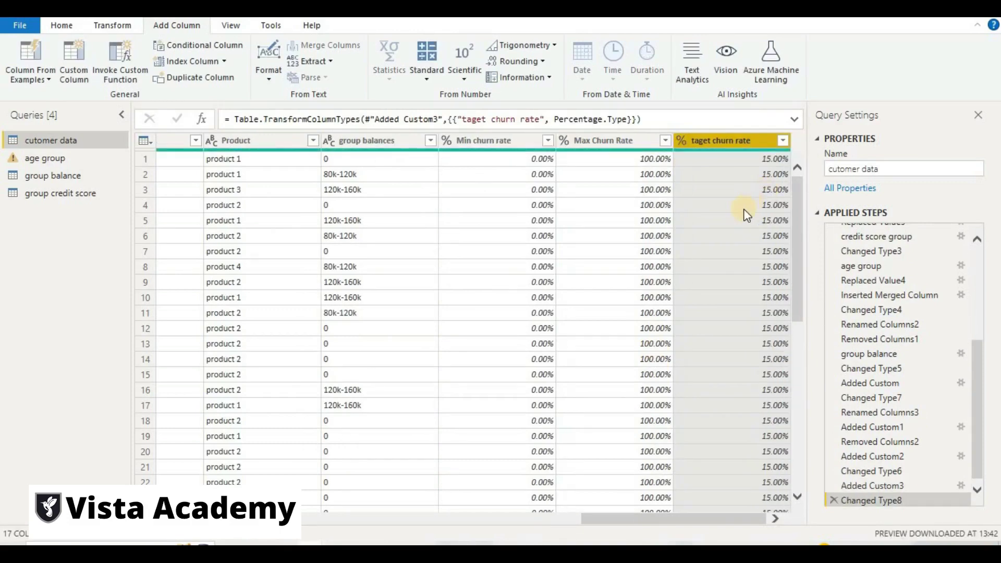
Step: Check the age group query, then close the query editor and apply the changes to the report
click(60, 160)
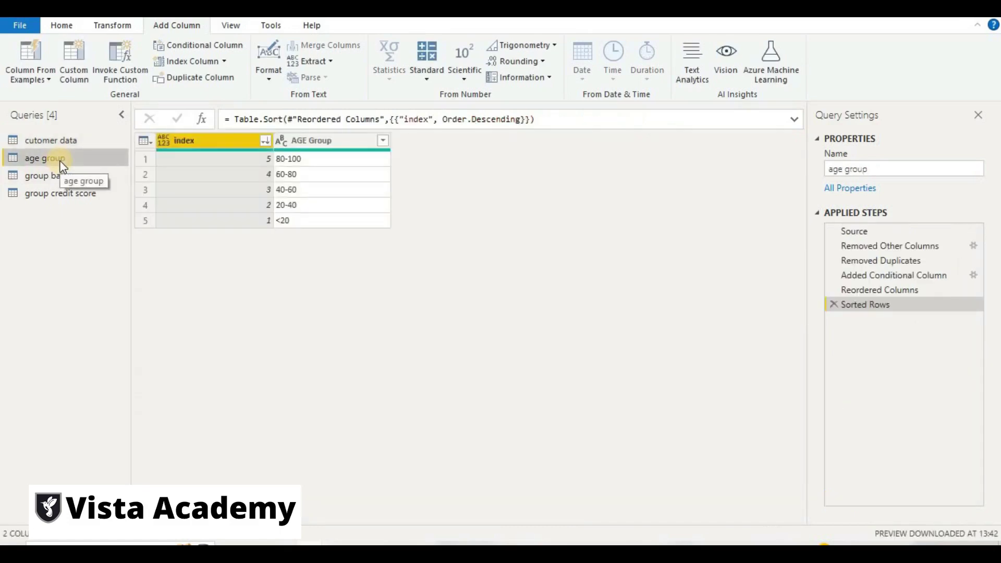
click(59, 139)
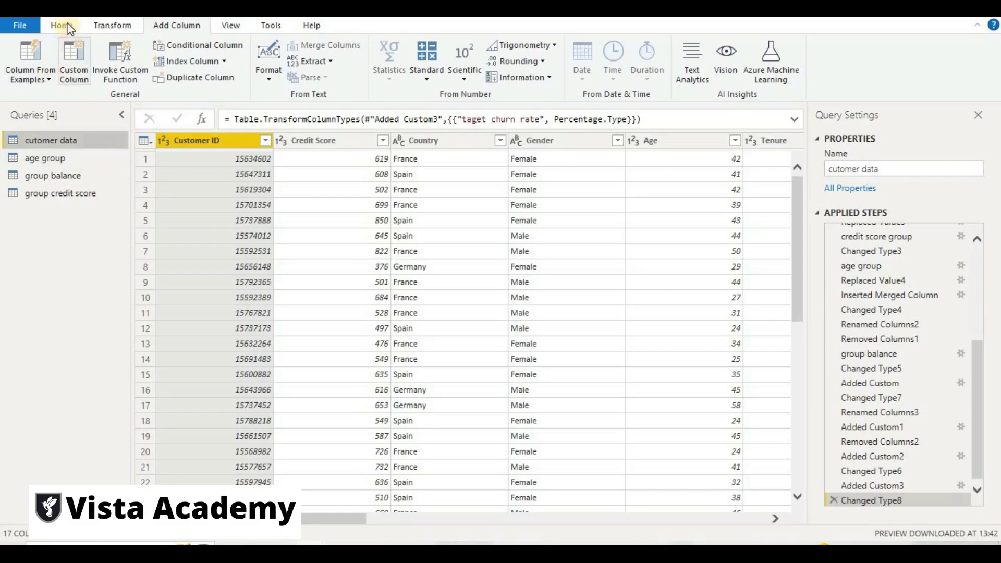
click(68, 29)
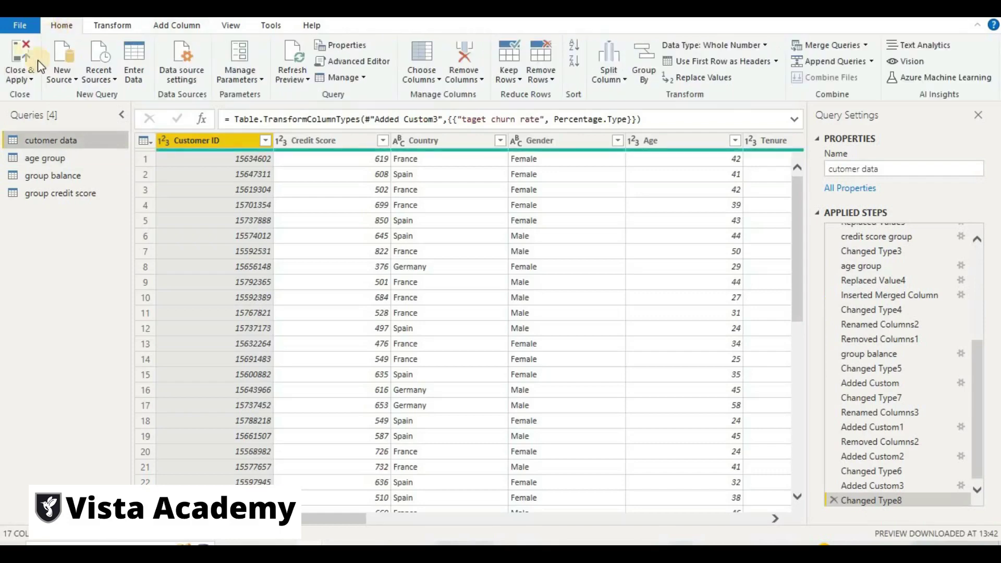
click(29, 76)
click(33, 95)
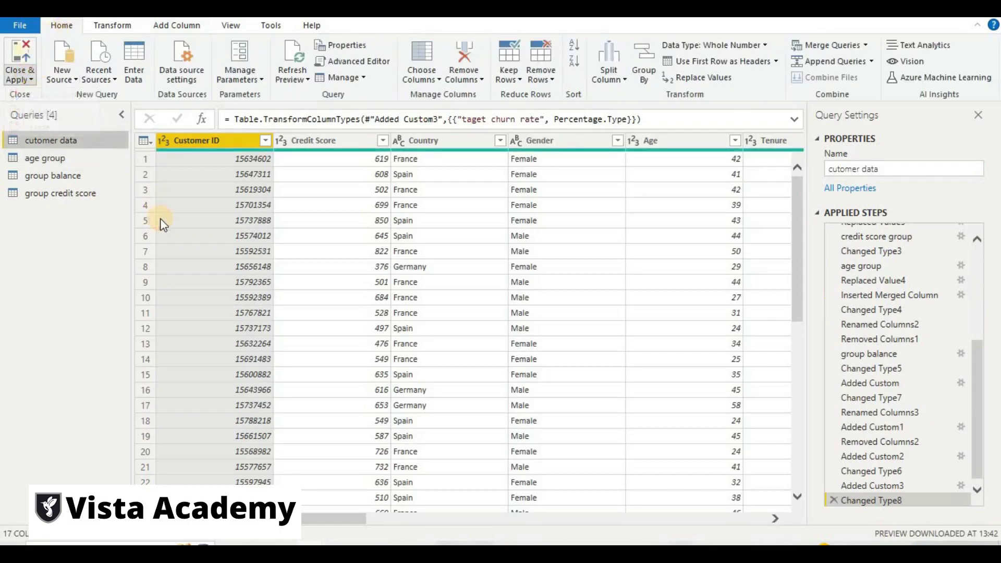
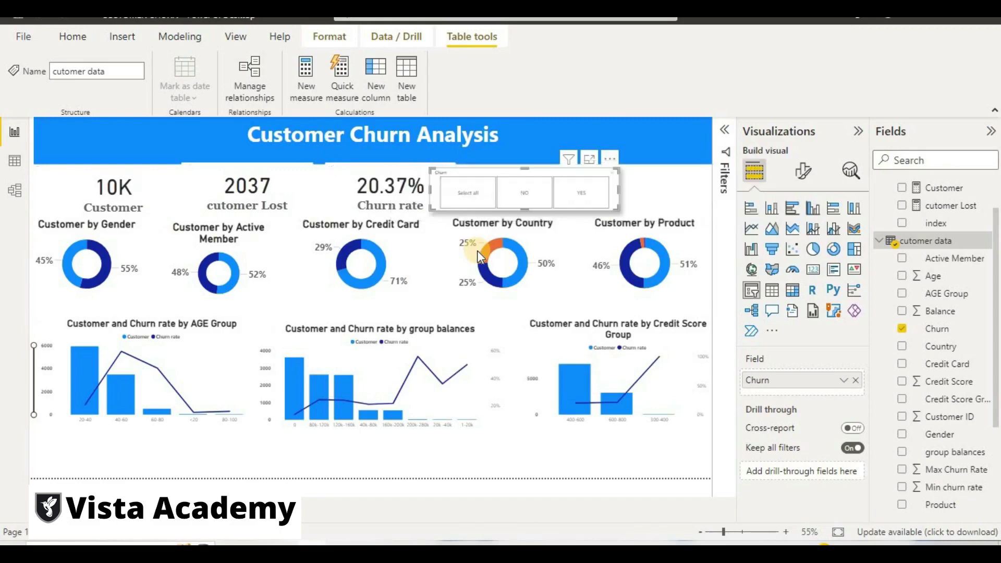
Step: Shrink the Churn slicer to fit above the Customer by Country chart and set its orientation to Vertical
mouse_move(437, 173)
mouse_down()
mouse_move(506, 170)
mouse_move(444, 166)
mouse_up()
drag(632, 184, 553, 189)
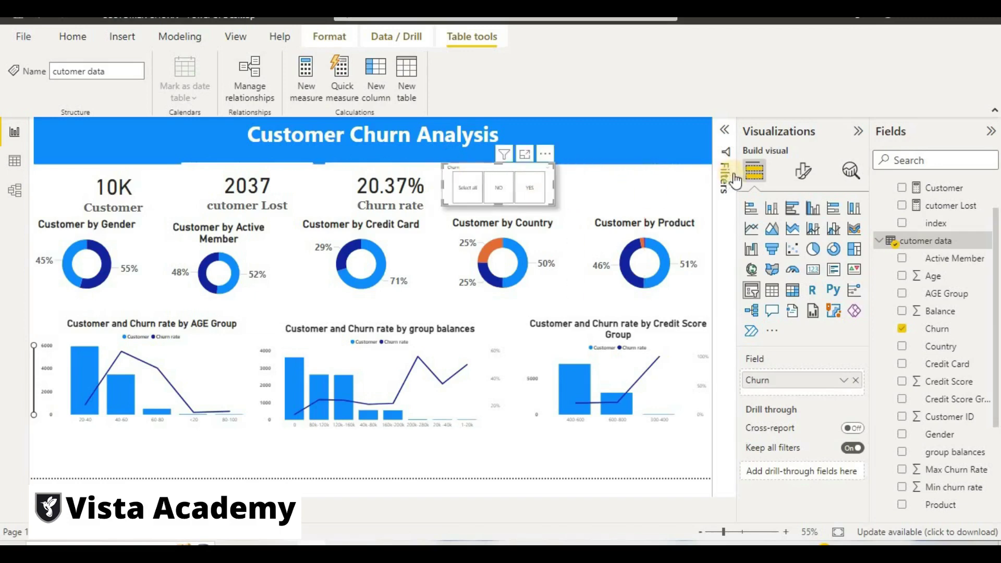
click(804, 170)
click(794, 284)
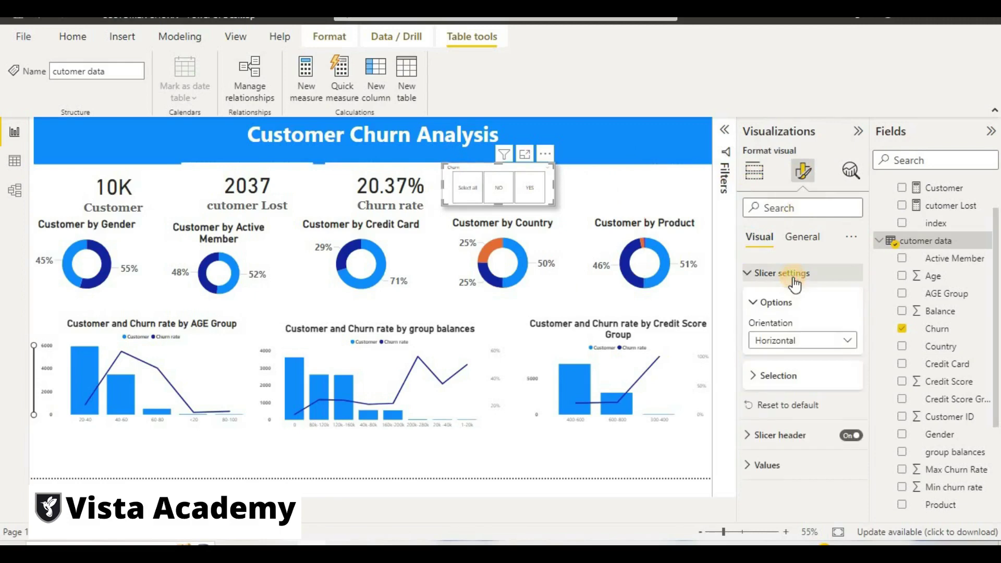
click(824, 342)
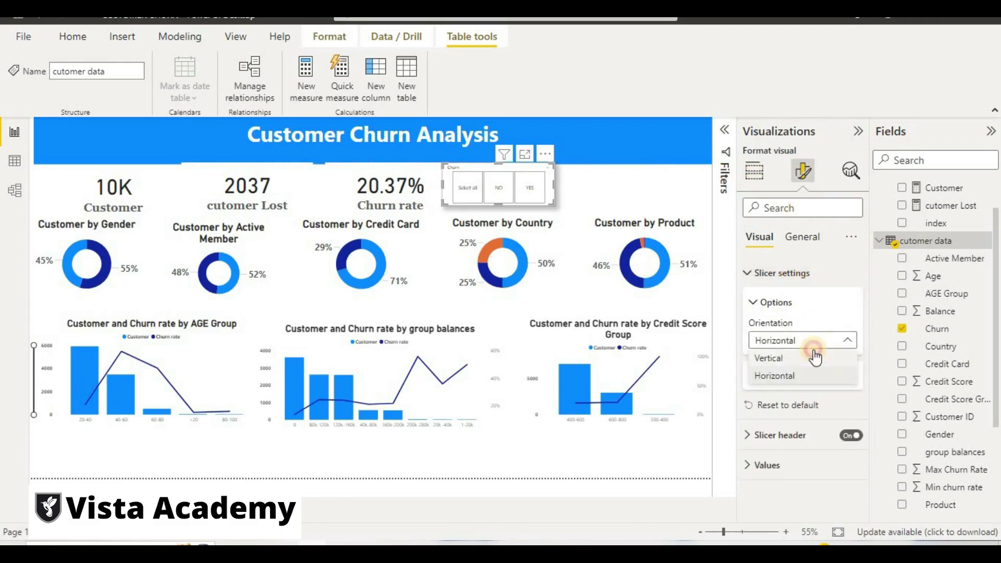
click(814, 347)
click(804, 379)
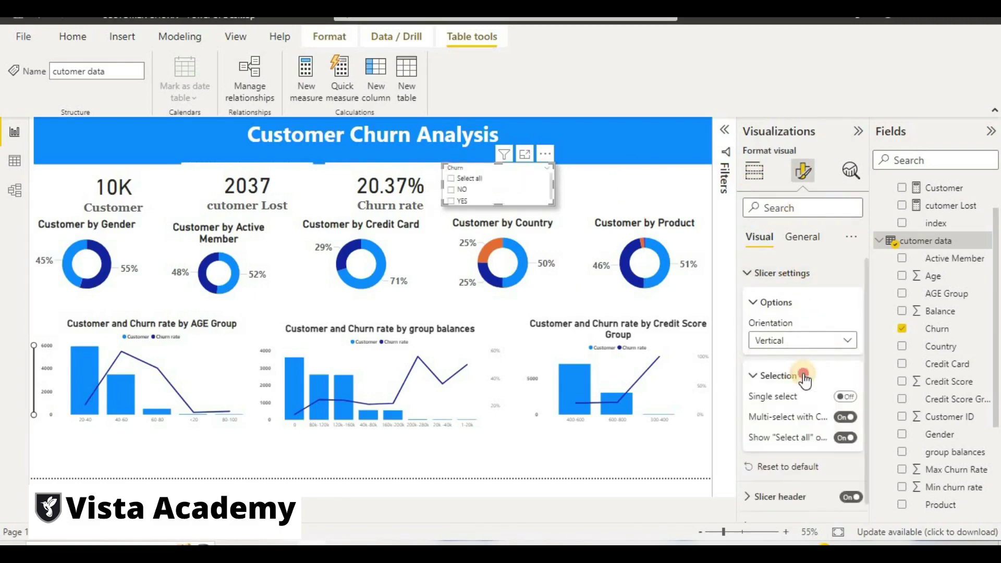
click(804, 373)
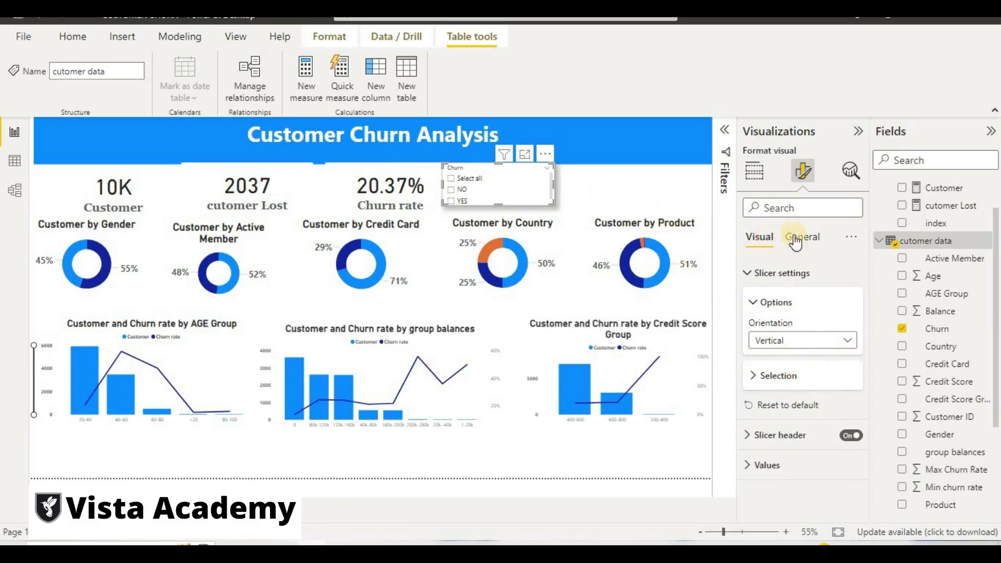
Step: Add a gauge visual in the report page's upper-right corner with the Churn rate measure as its value
click(580, 189)
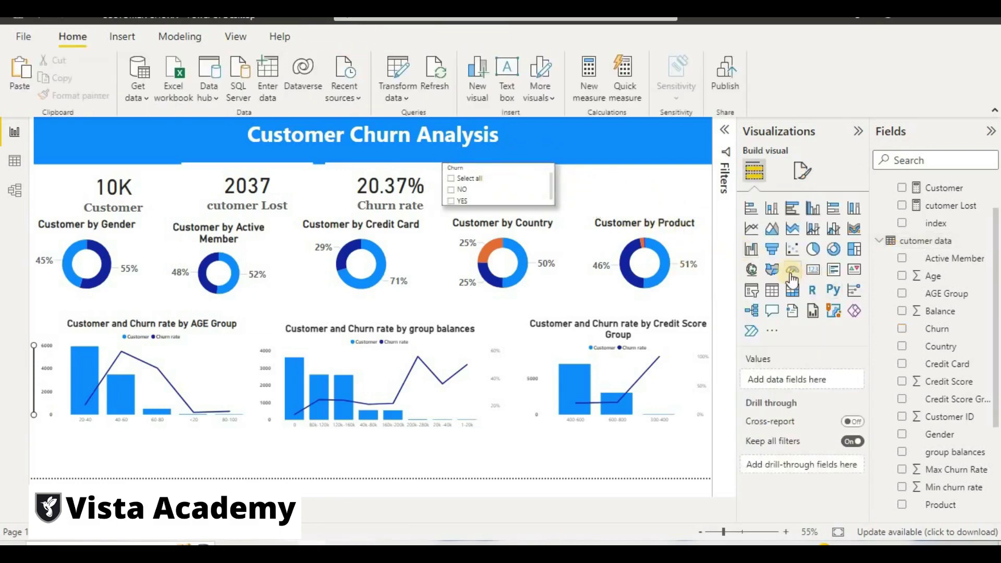
click(792, 276)
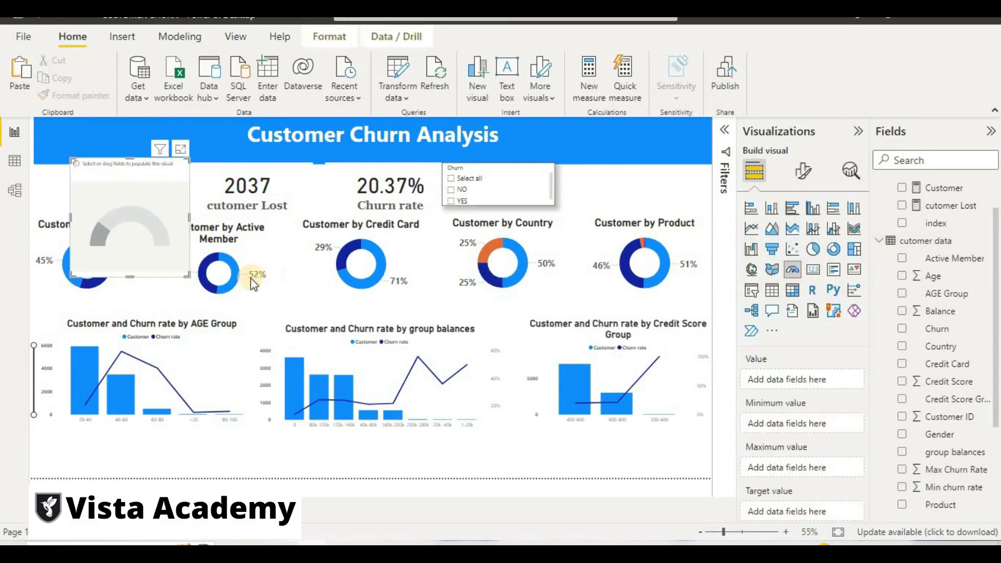
drag(156, 231, 676, 192)
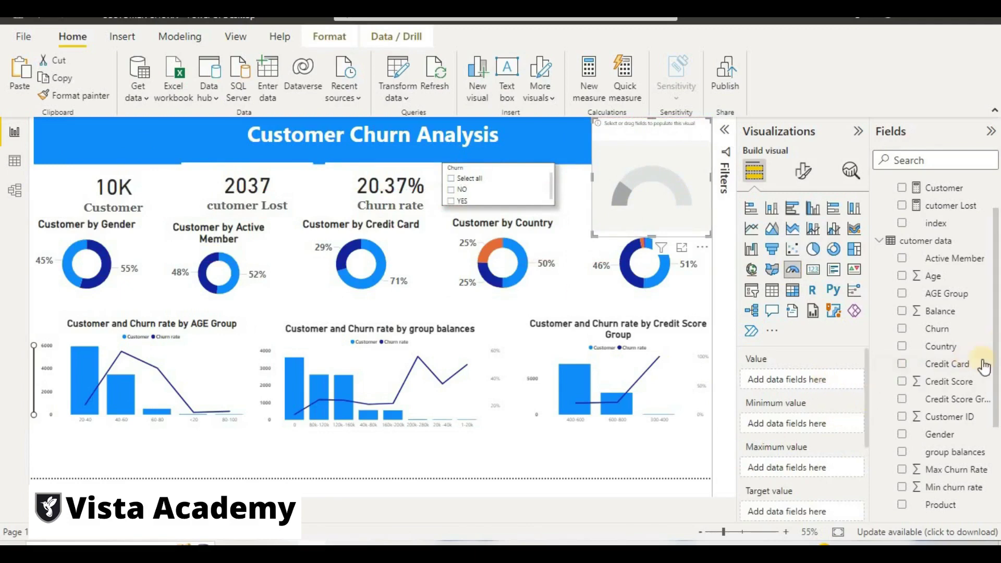
scroll(993, 358, up, 2)
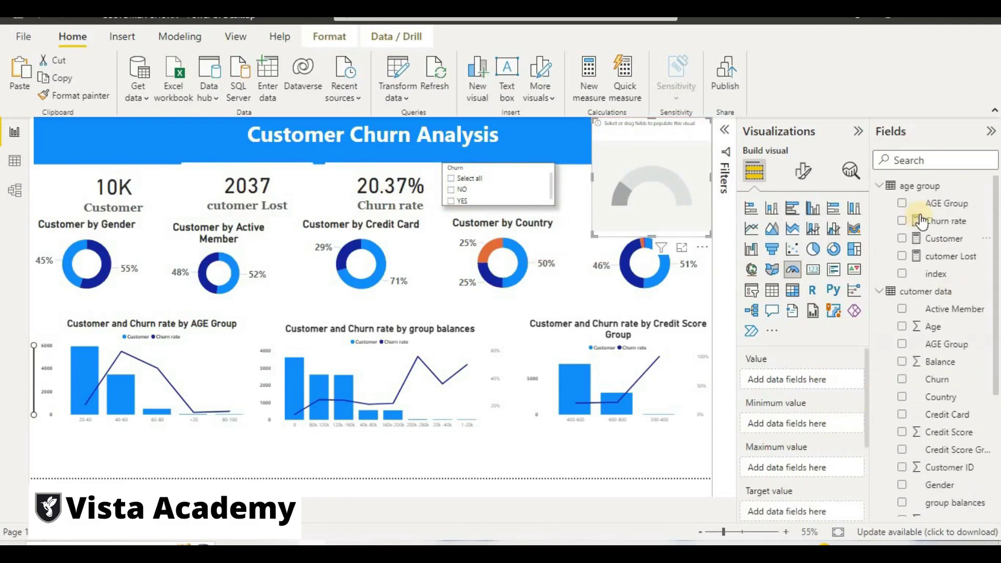
drag(894, 249, 796, 371)
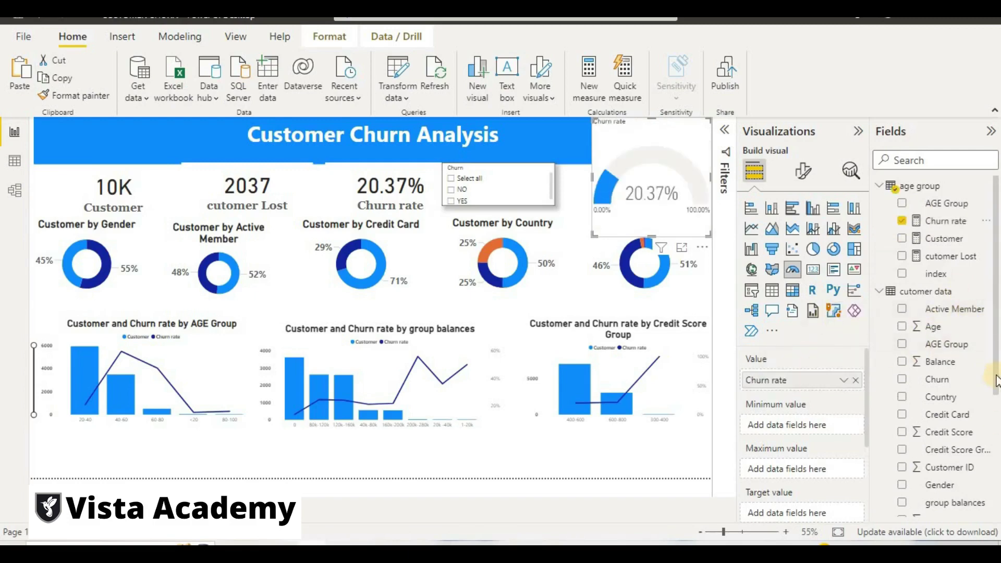
Step: Use Min churn rate as the gauge's minimum value, aggregated by Minimum
drag(995, 364, 995, 478)
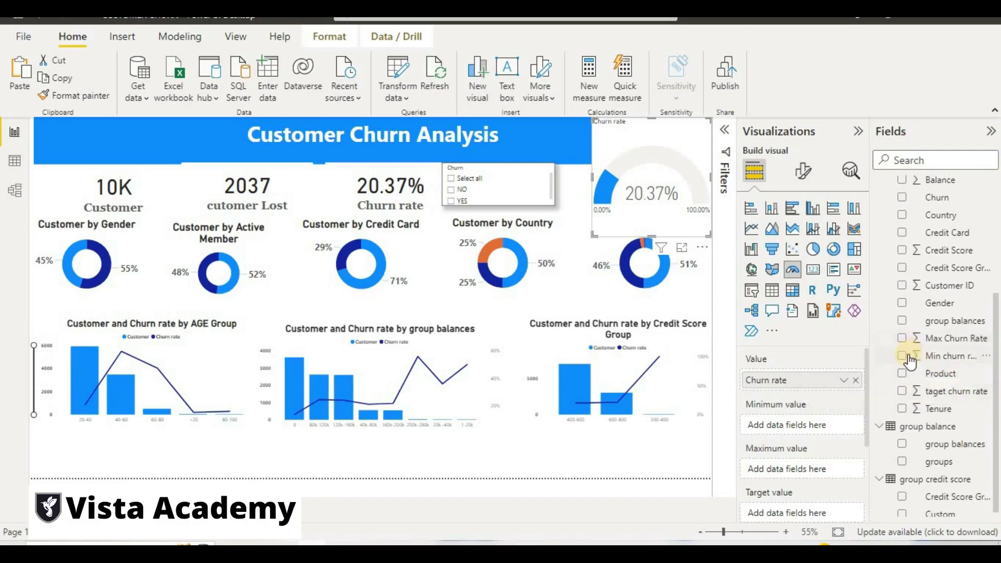
drag(910, 360, 835, 435)
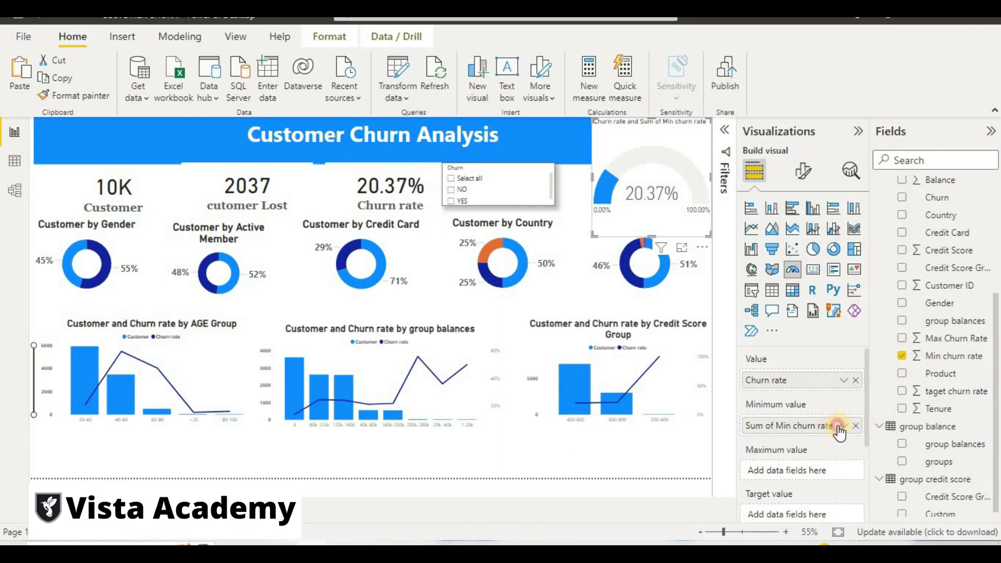
click(844, 425)
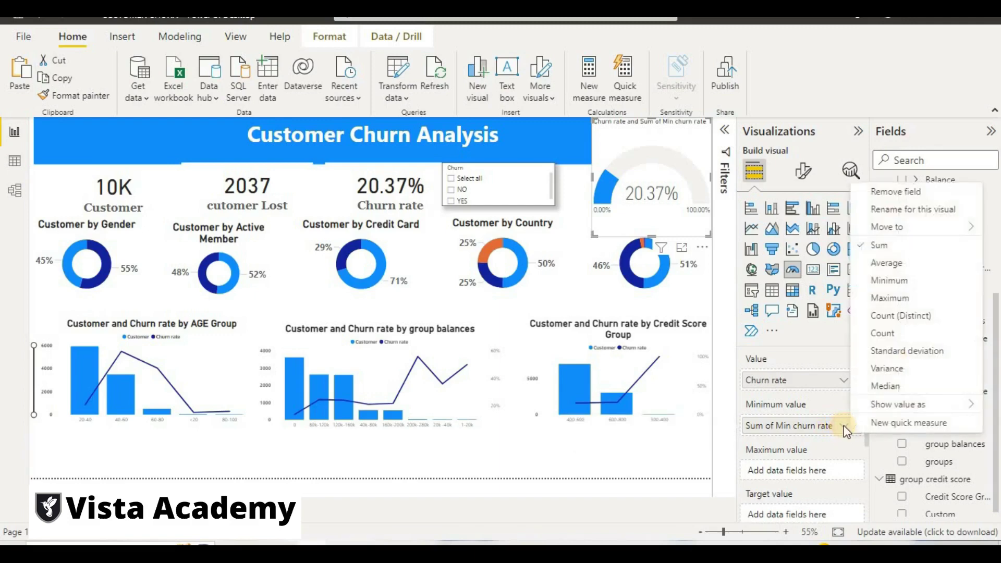
click(891, 282)
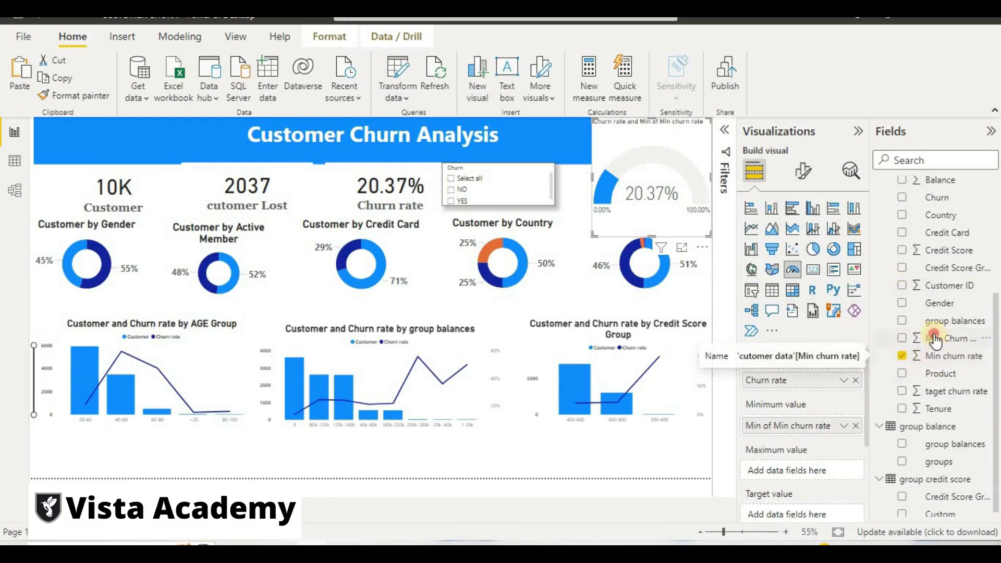
Step: Use Max Churn Rate as the gauge's maximum value, aggregated by Maximum
drag(936, 339, 823, 471)
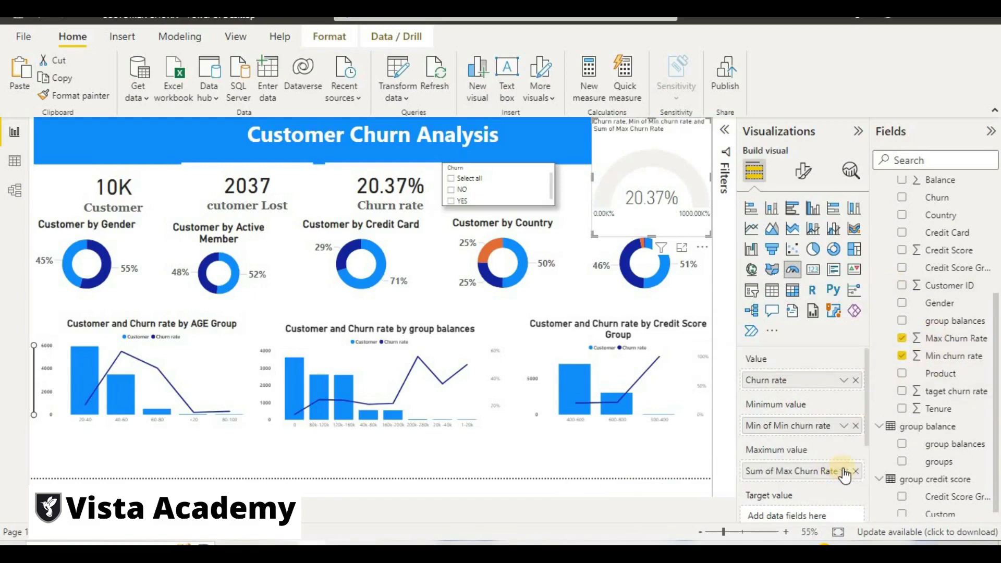
click(843, 471)
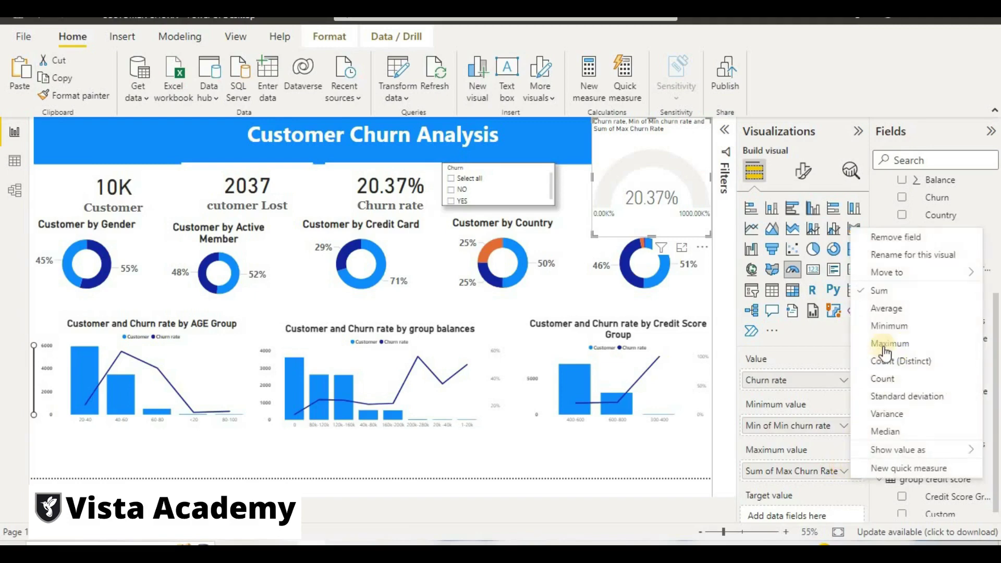
click(933, 341)
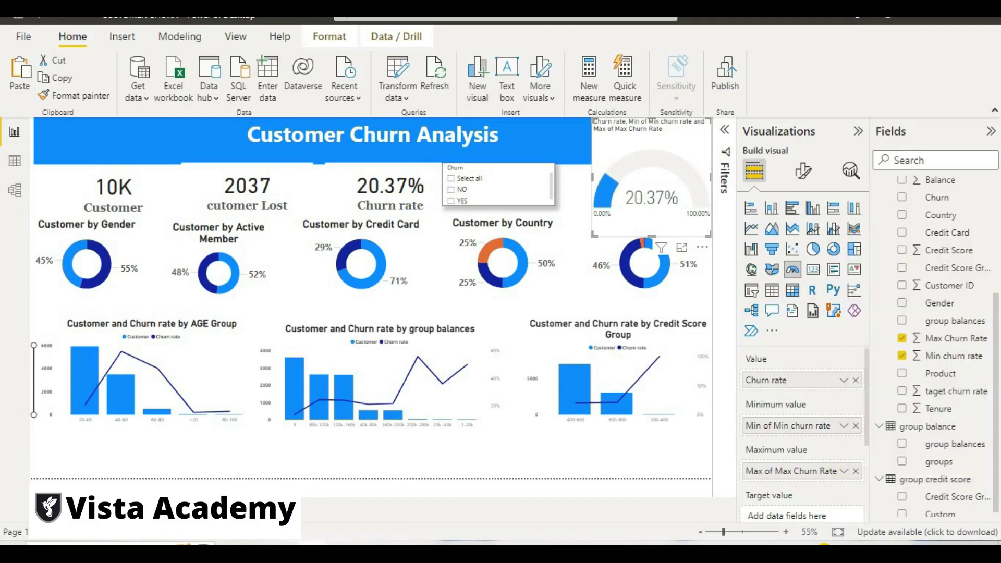
Step: Use taget churn rate as the gauge's target value, aggregated by Maximum
scroll(822, 500, down, 1)
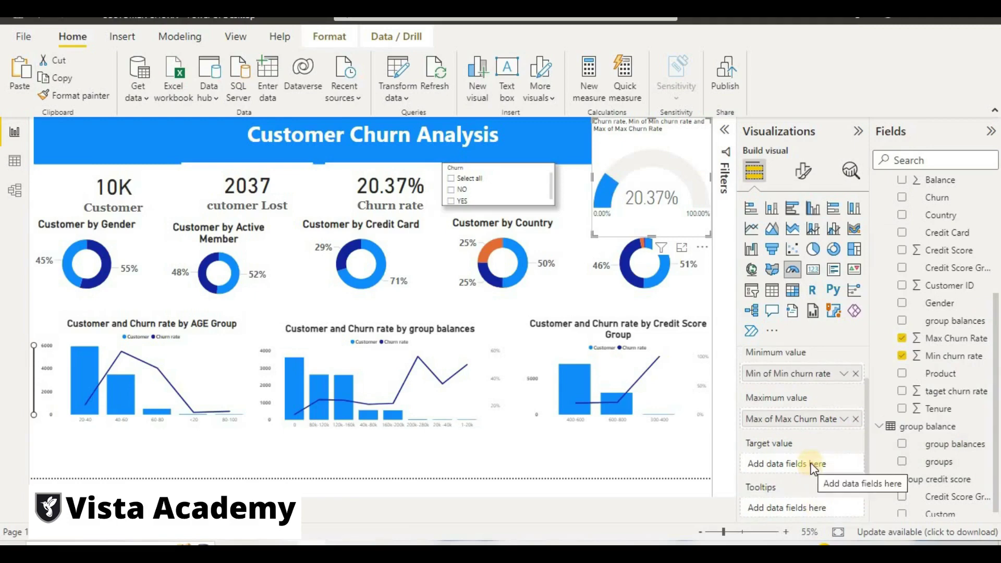
drag(937, 391, 807, 462)
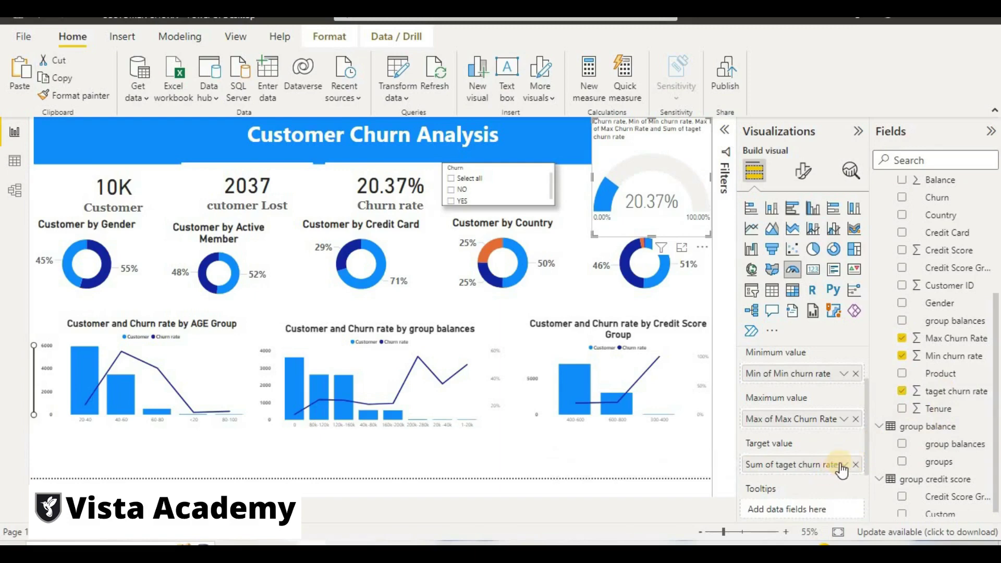
click(843, 464)
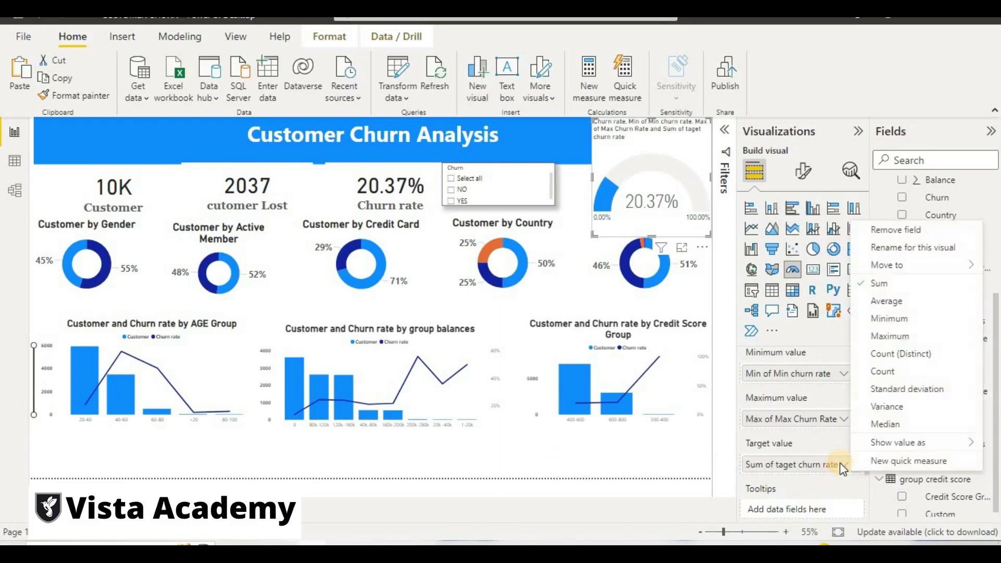
click(879, 341)
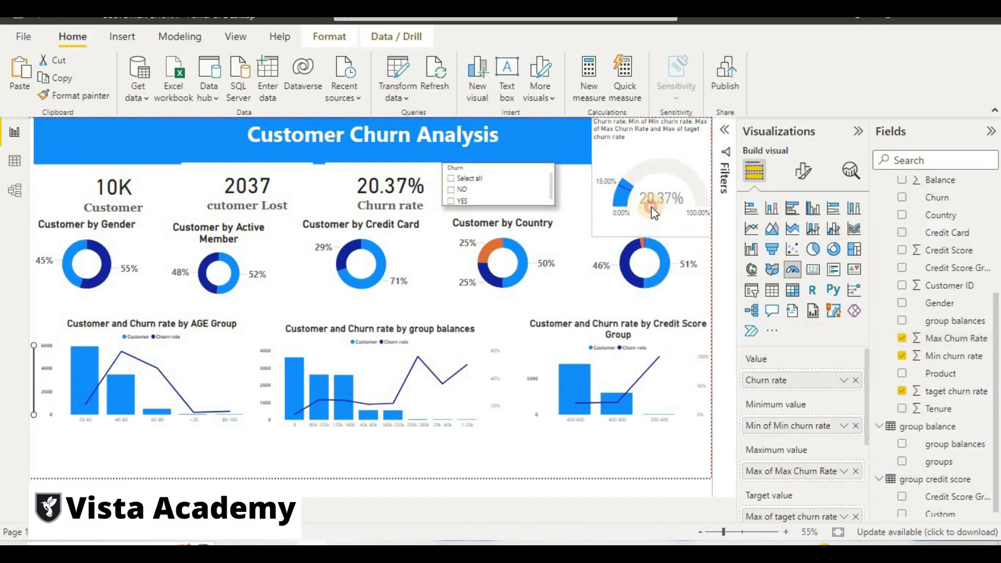
Step: Shrink the churn rate gauge and place it directly below the blue title banner at the page's right edge
drag(594, 238, 604, 221)
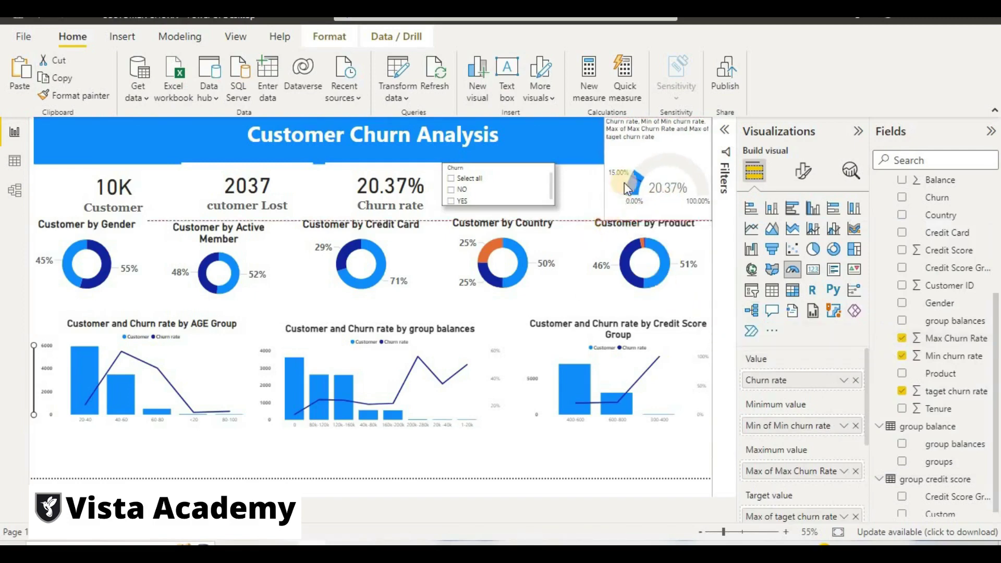
drag(624, 183, 633, 191)
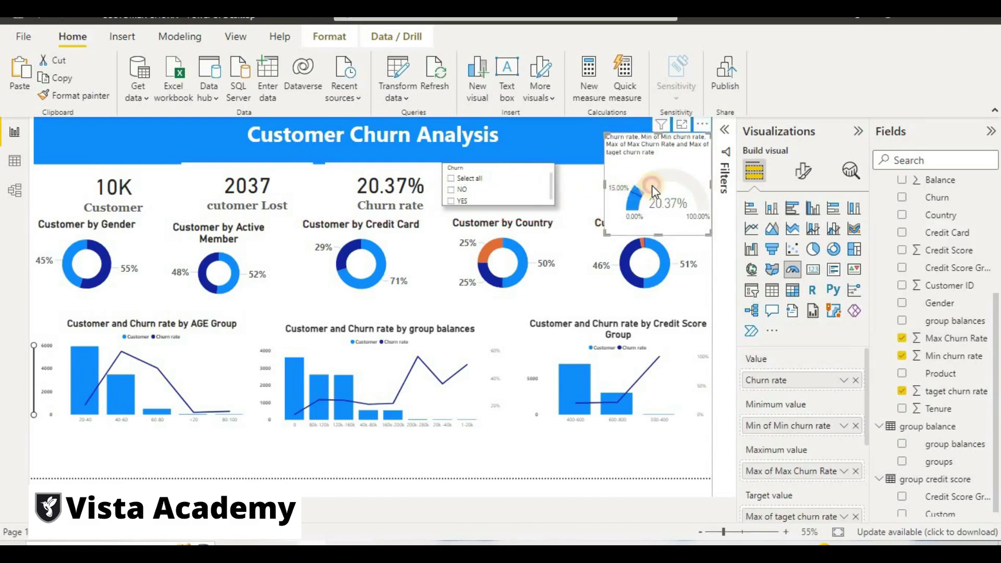
drag(710, 132, 711, 167)
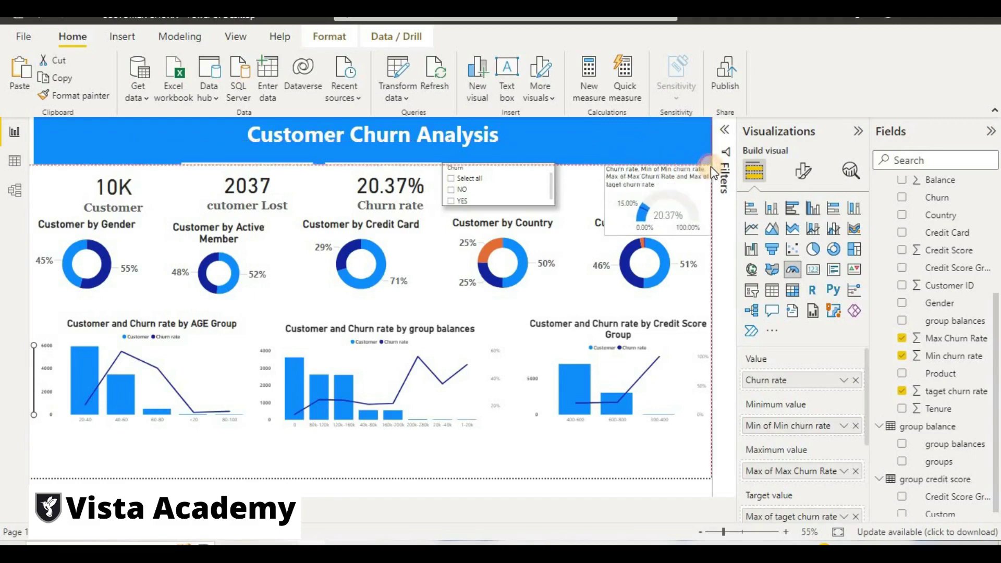
Step: Turn off the gauge's title and make the gauge wider and shorter to fit above the Customer by Product chart
click(803, 185)
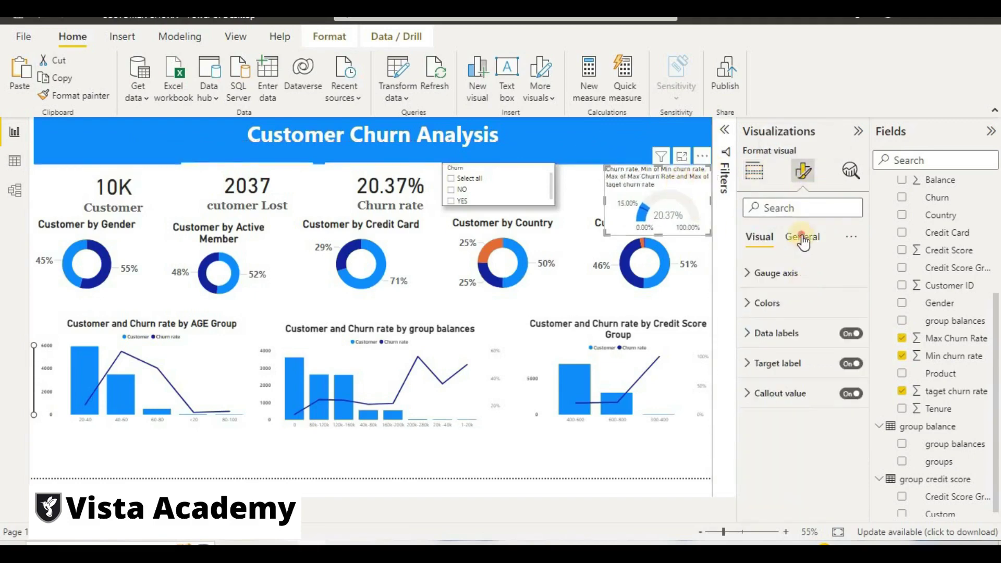
click(802, 237)
click(849, 303)
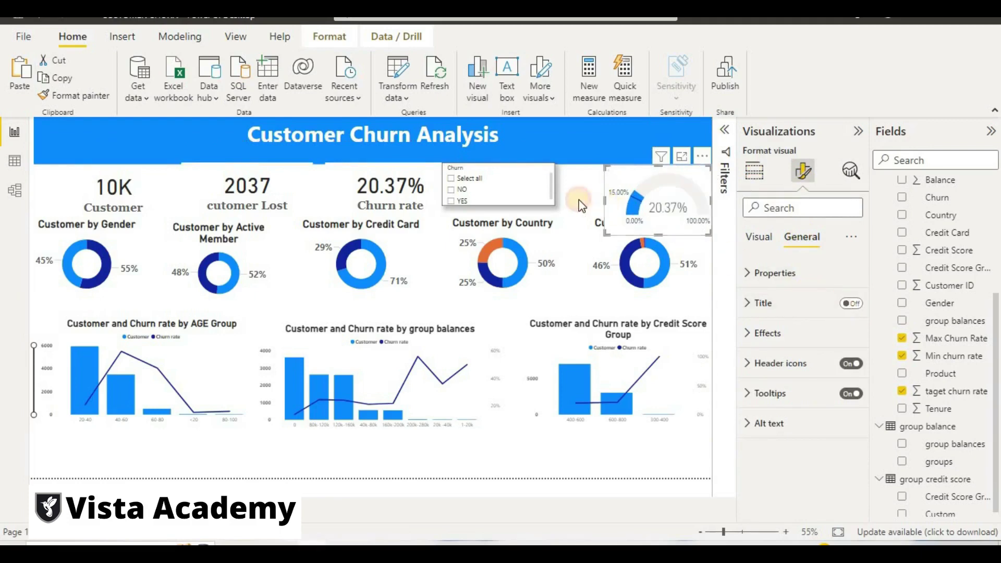
drag(581, 205, 578, 205)
drag(645, 235, 642, 205)
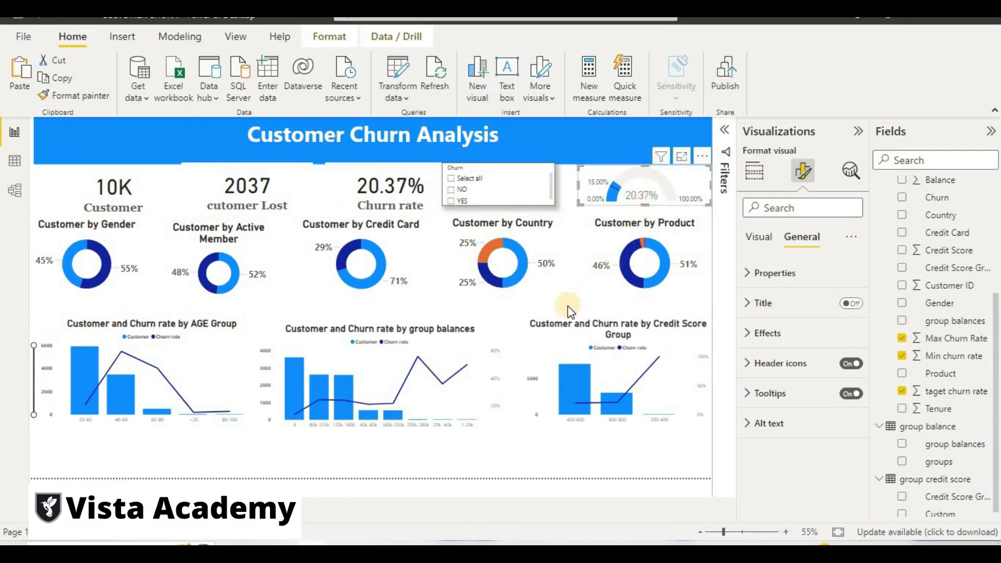
click(515, 477)
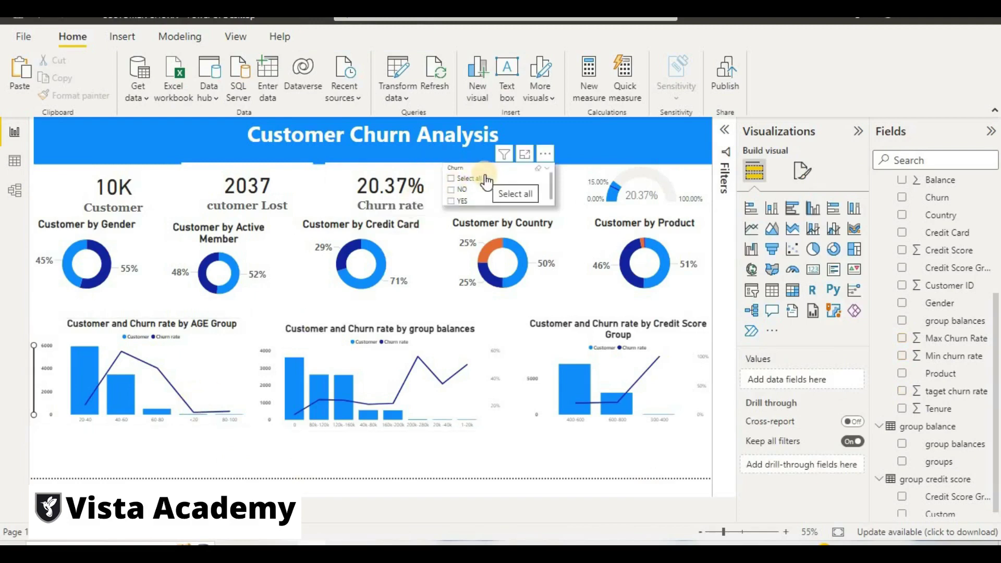
Step: Test the Churn slicer by filtering the report to NO and YES separately, and finish with all values selected
click(470, 179)
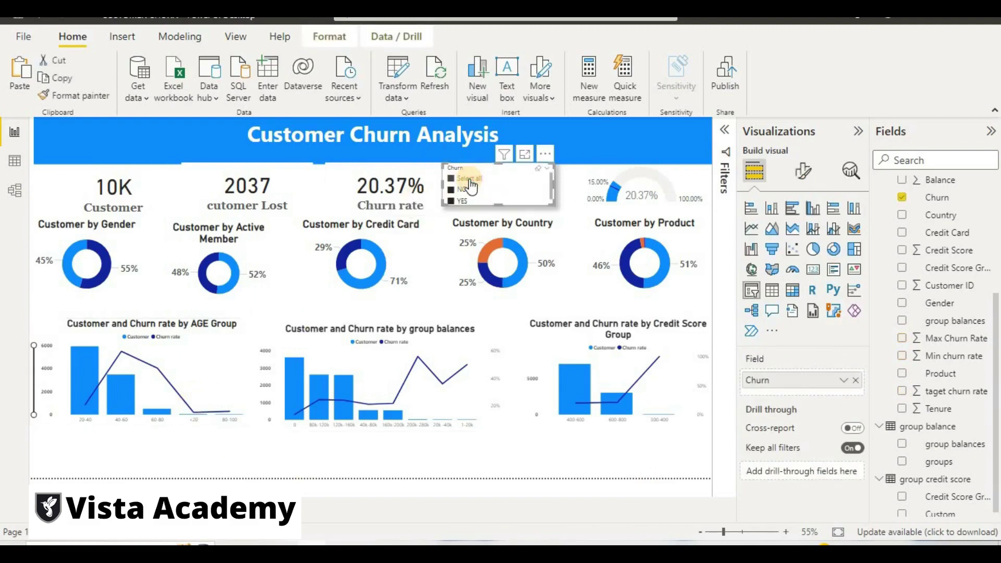
click(469, 179)
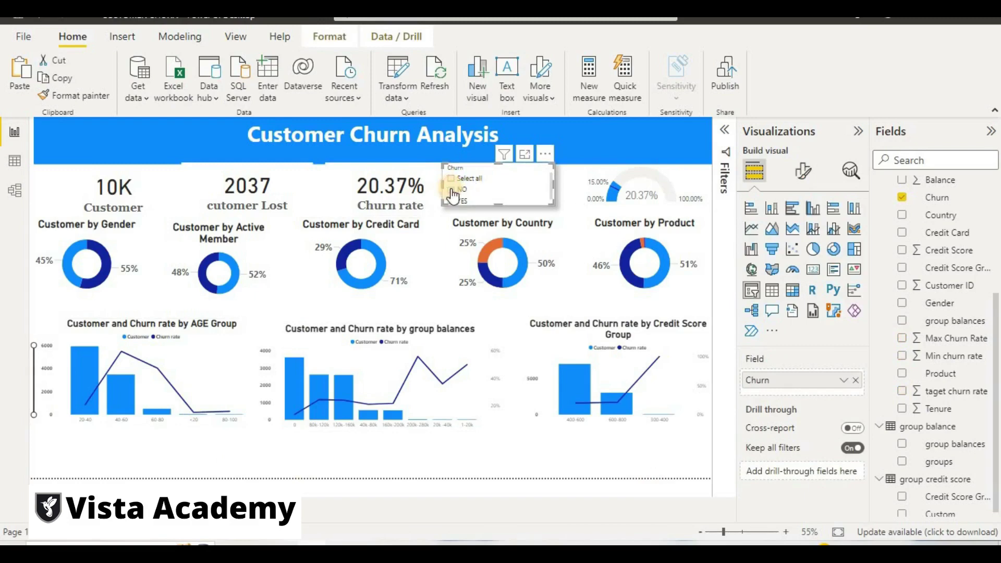
click(451, 190)
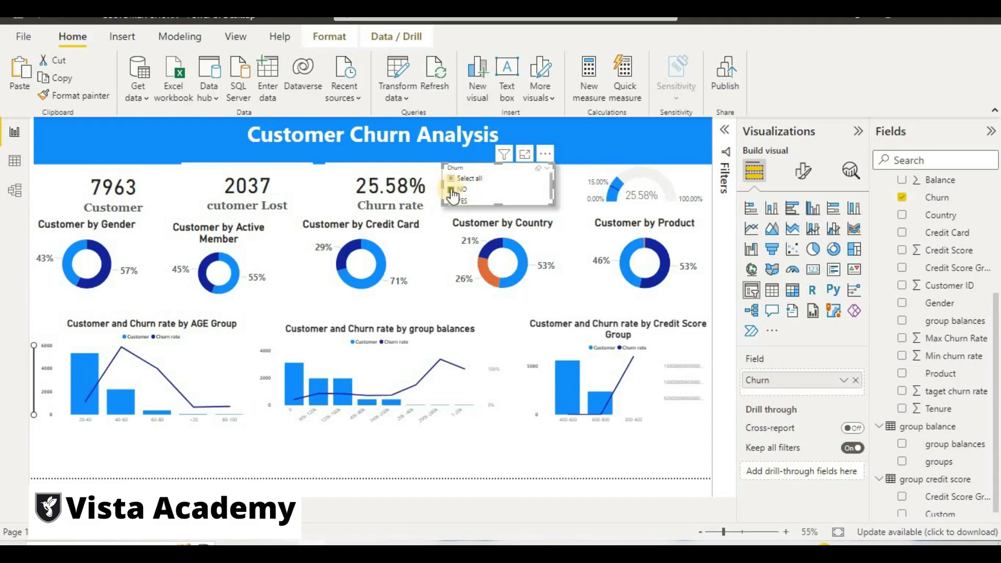
click(452, 191)
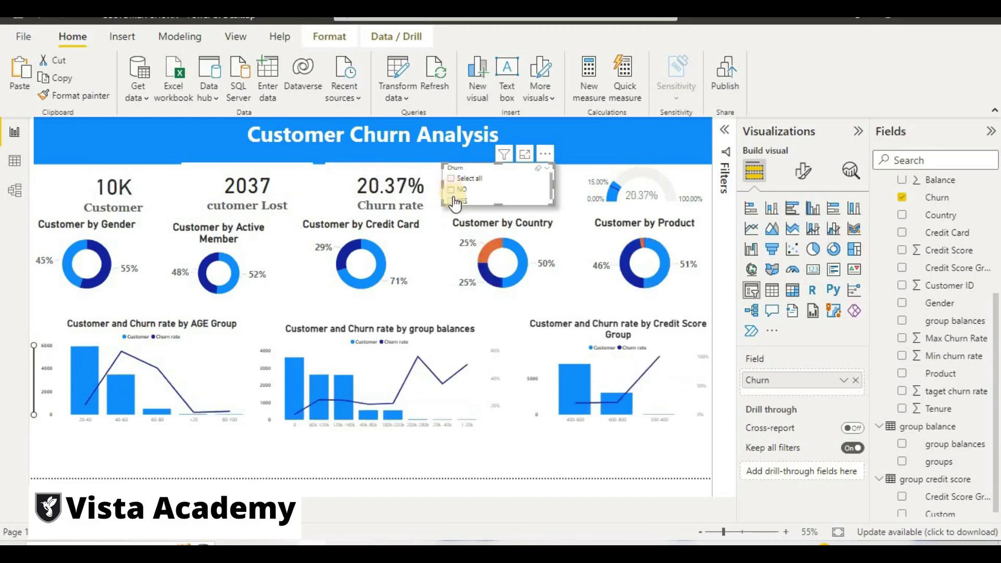
click(452, 201)
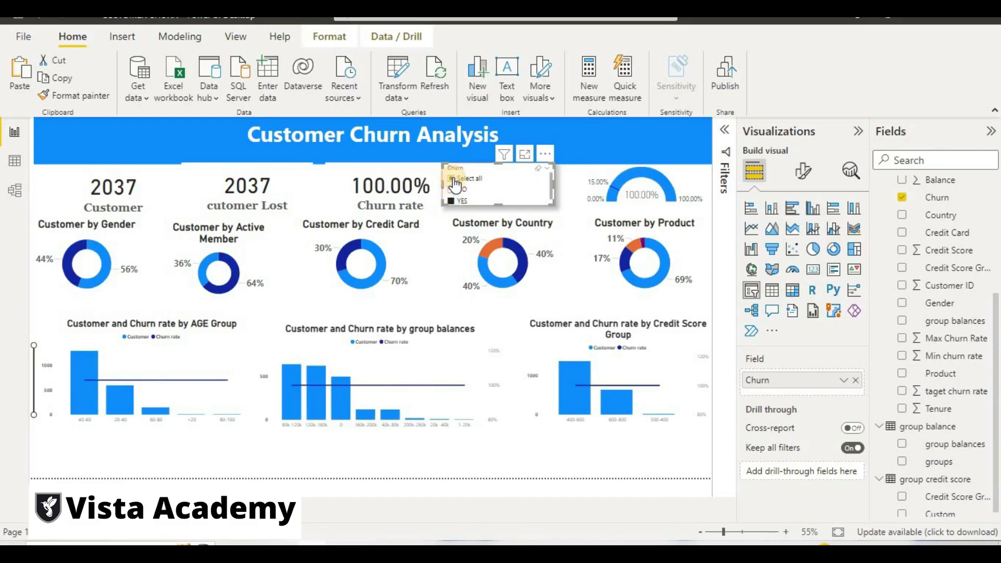
click(454, 180)
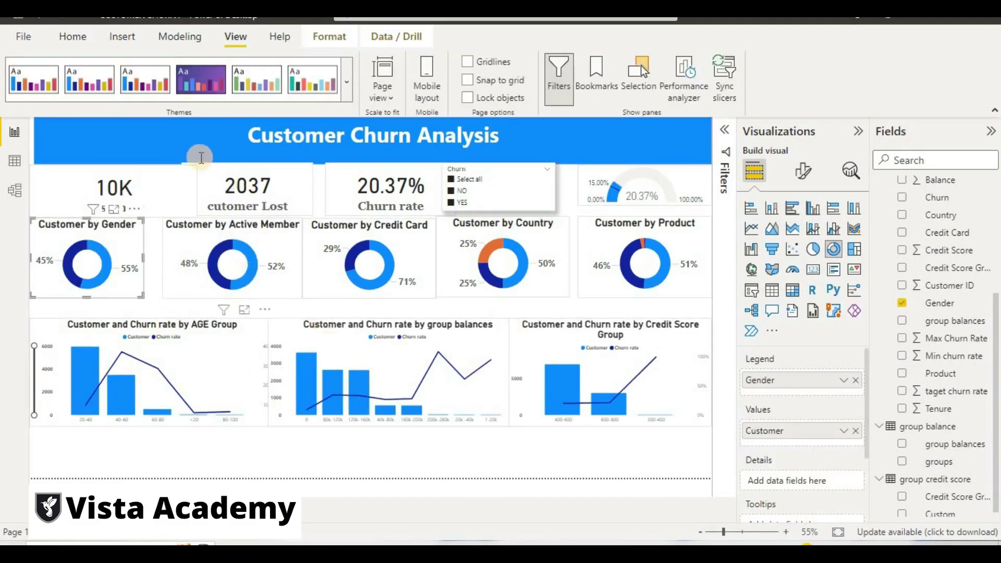
Step: Apply the built-in theme with green, navy and yellow data colours, and move the Churn slicer closer to the gauge
click(75, 37)
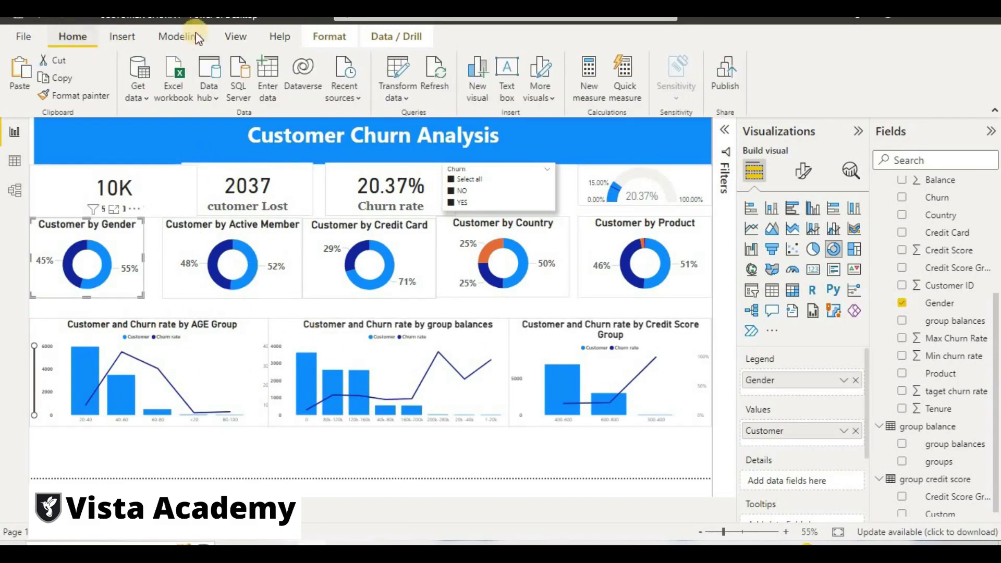
click(230, 33)
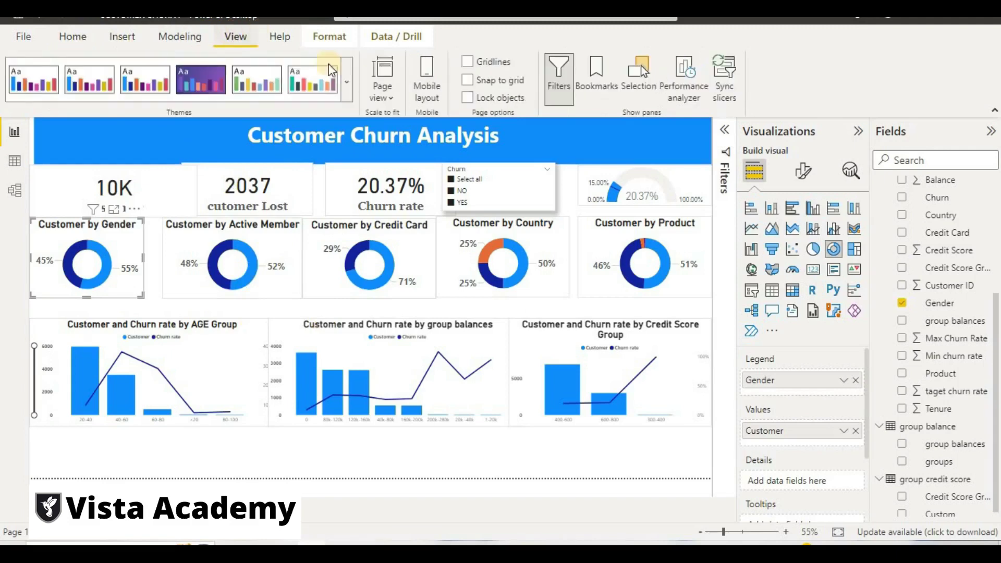
click(348, 89)
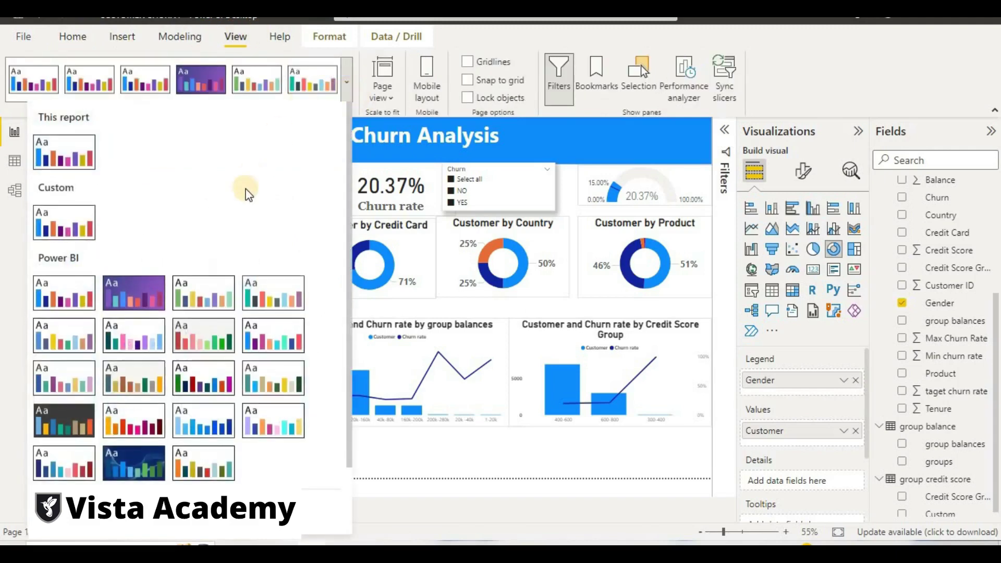
click(203, 301)
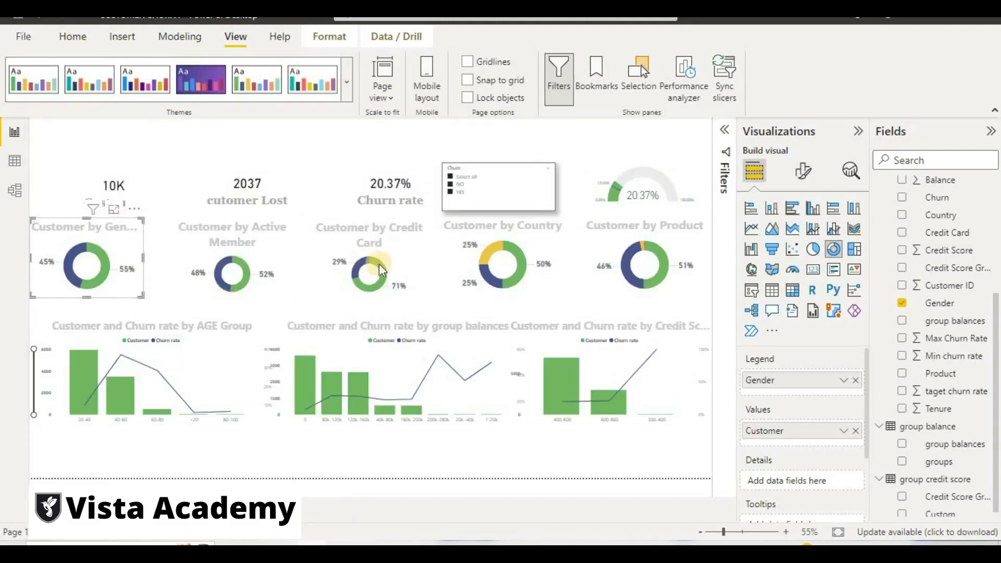
click(507, 180)
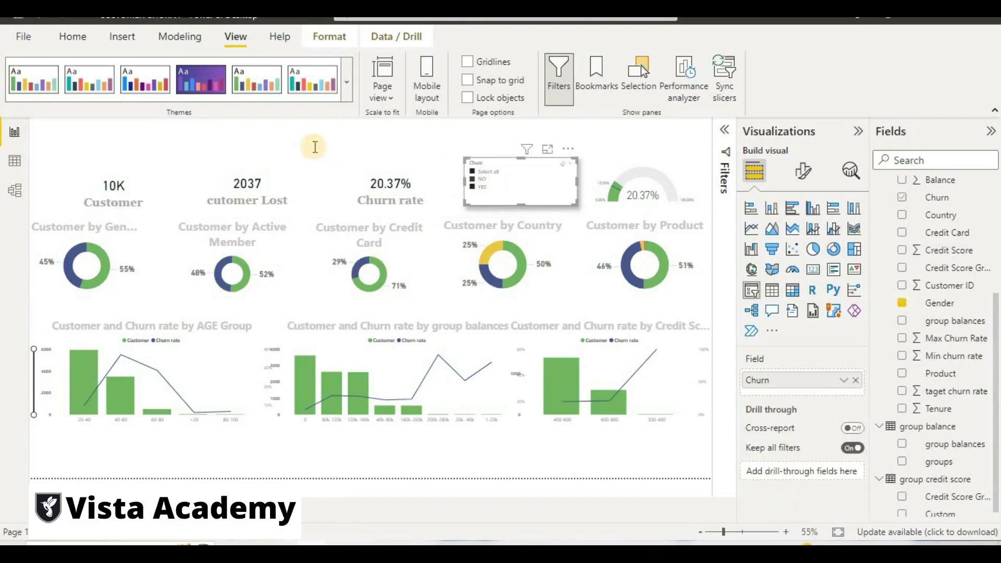
Step: Set the font colour of the Customer Churn Analysis title text to black
click(315, 146)
triple_click(315, 147)
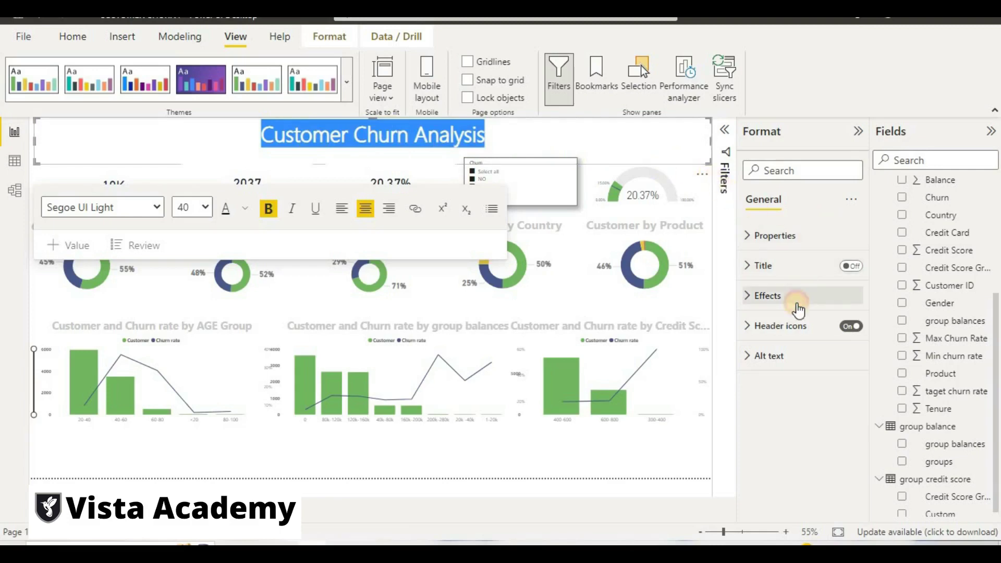
click(798, 306)
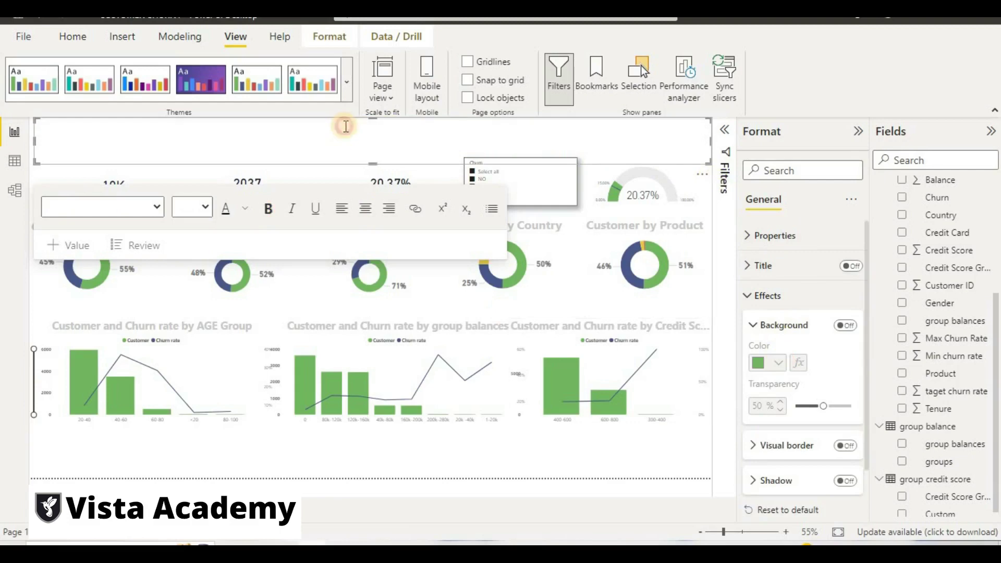
click(345, 126)
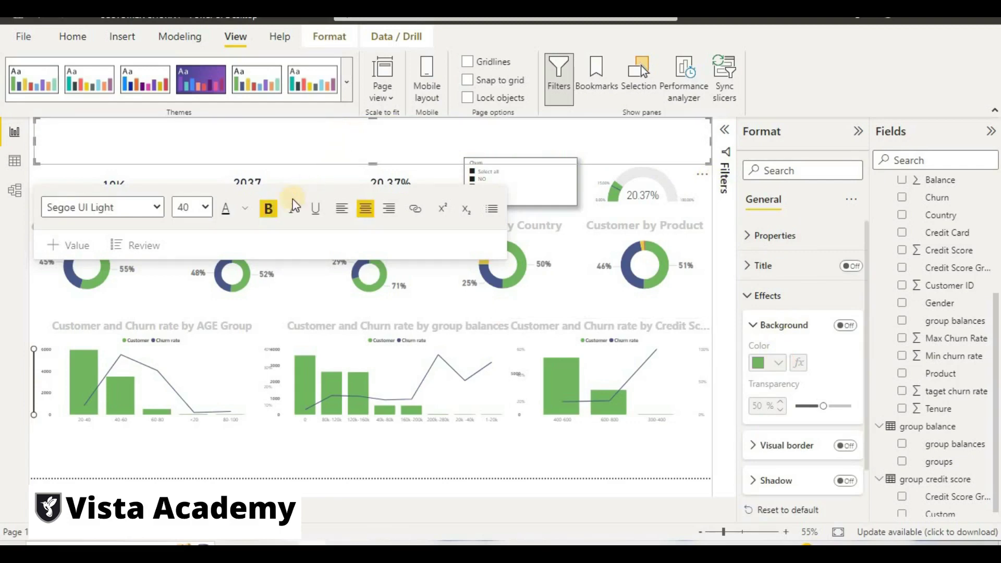
click(246, 209)
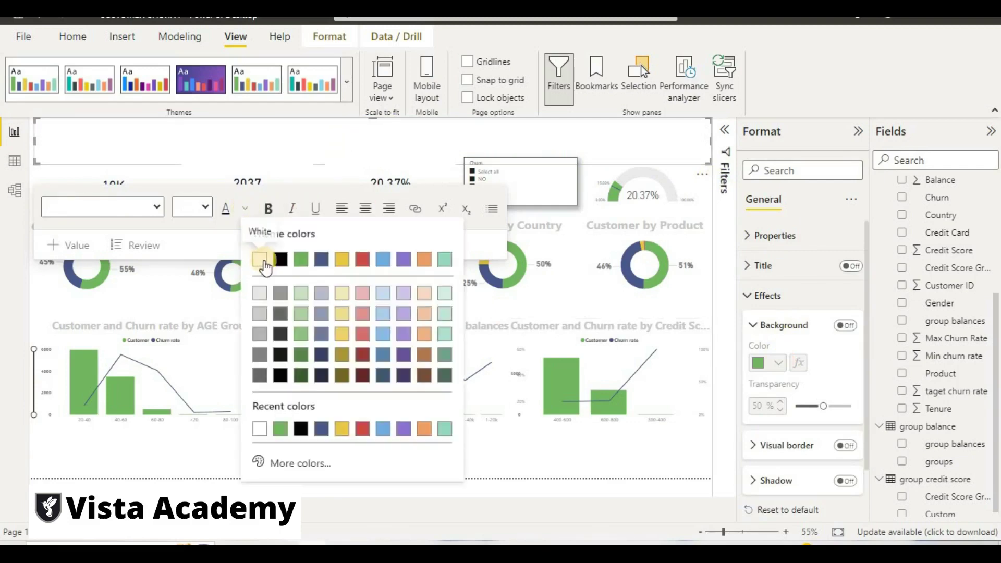
click(290, 248)
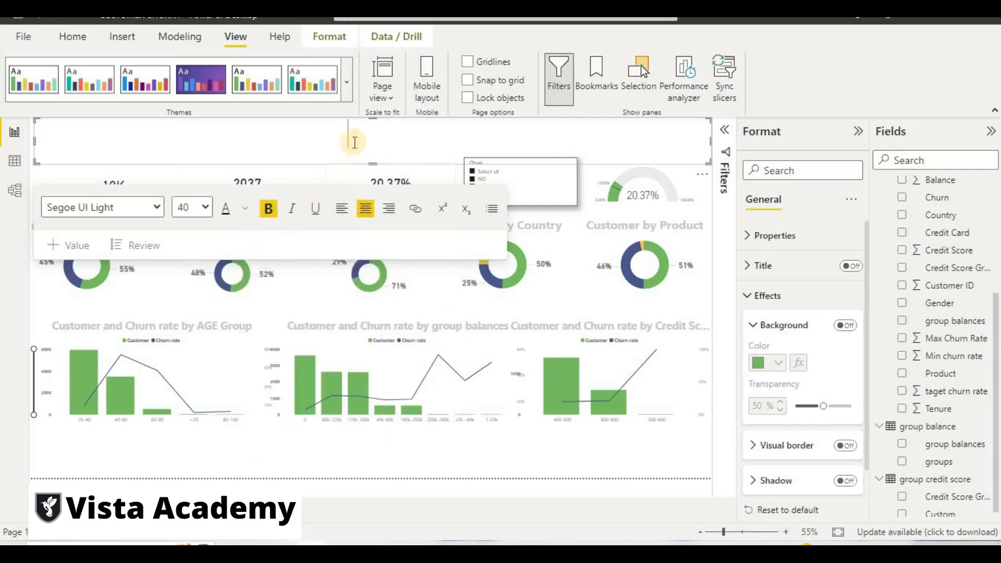
click(351, 139)
key(ctrl+a)
click(276, 207)
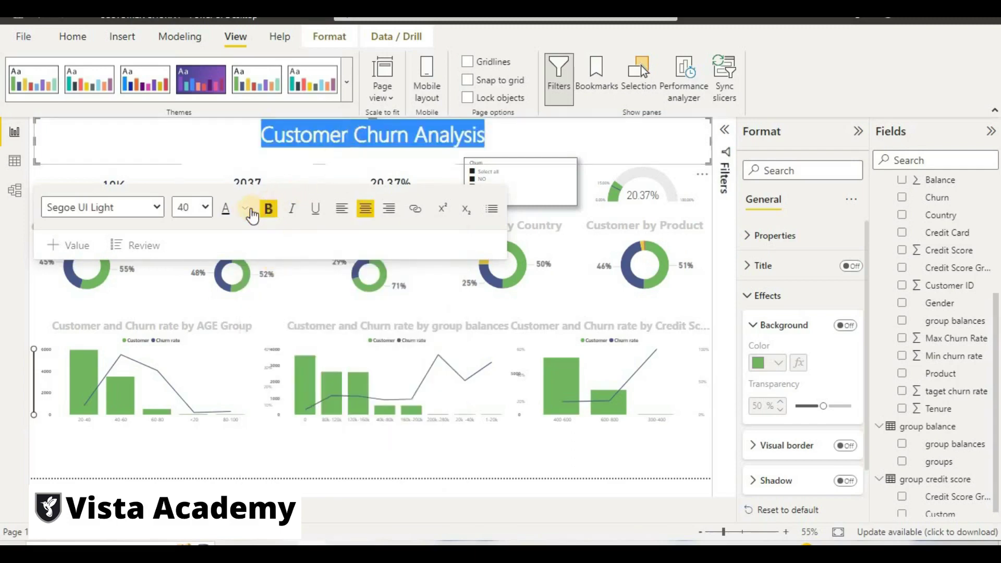
click(245, 209)
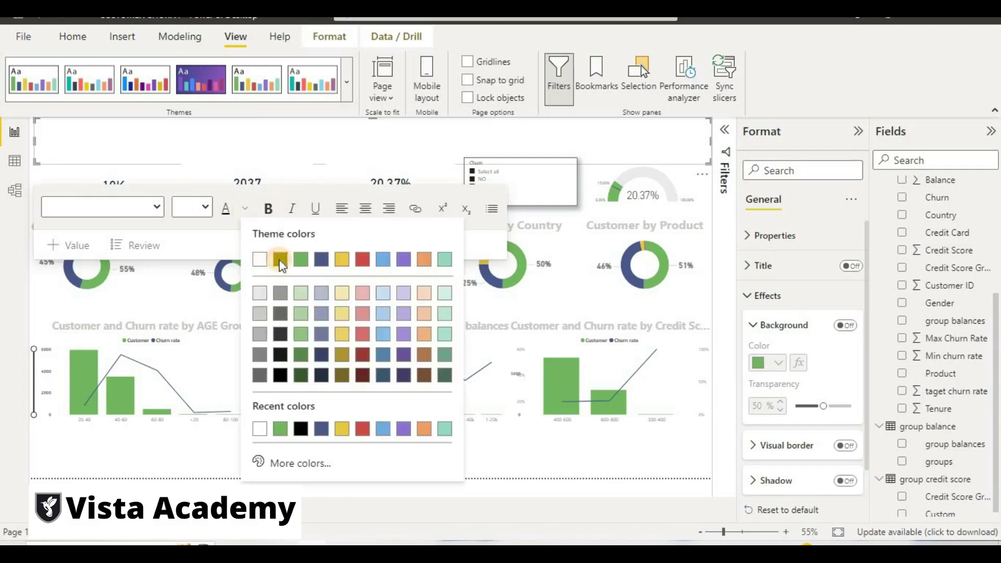
click(280, 261)
click(234, 146)
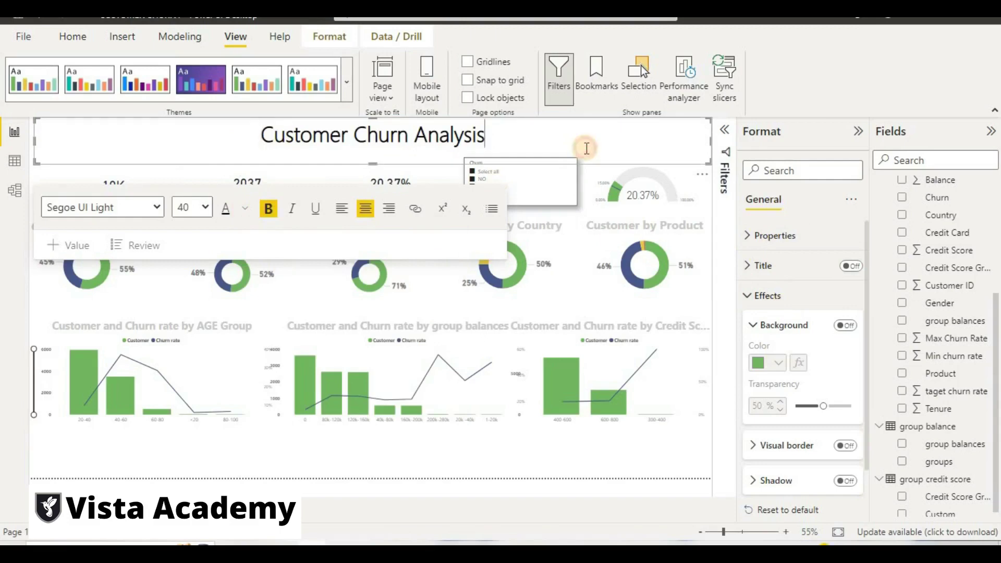
Step: Turn on the background of the title text box and collapse the Visualizations pane to enlarge the report view
click(782, 368)
click(759, 365)
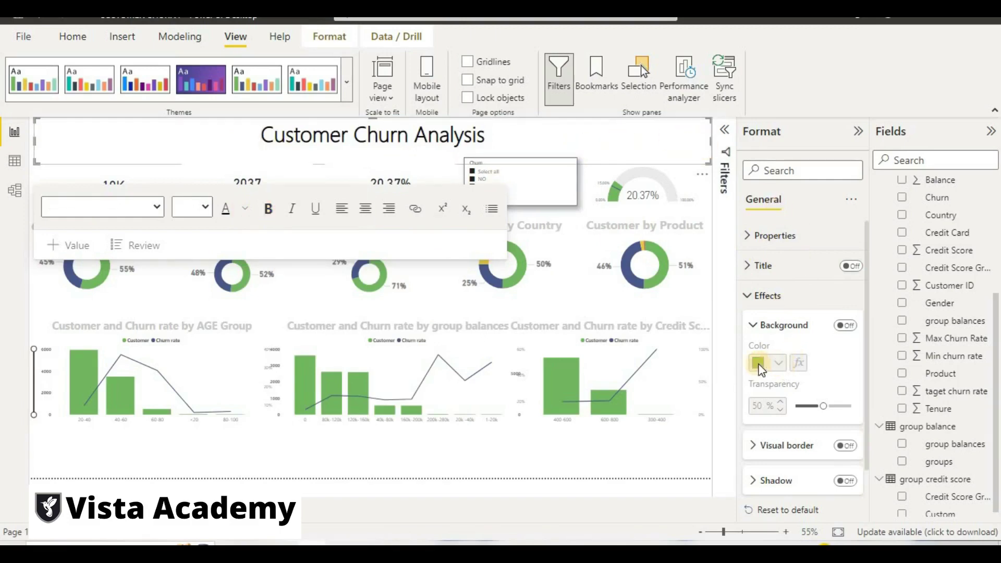
click(846, 327)
click(587, 452)
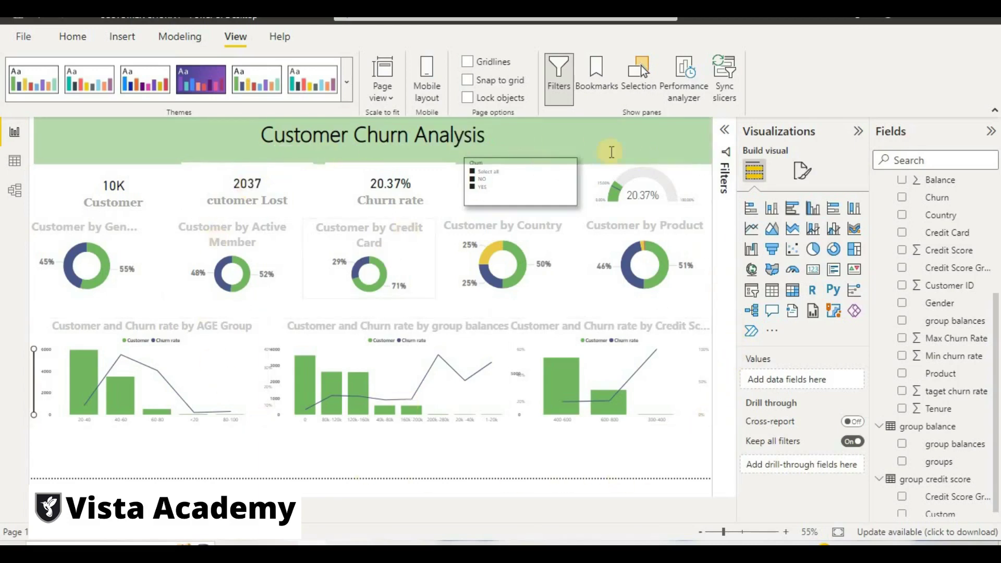
click(858, 132)
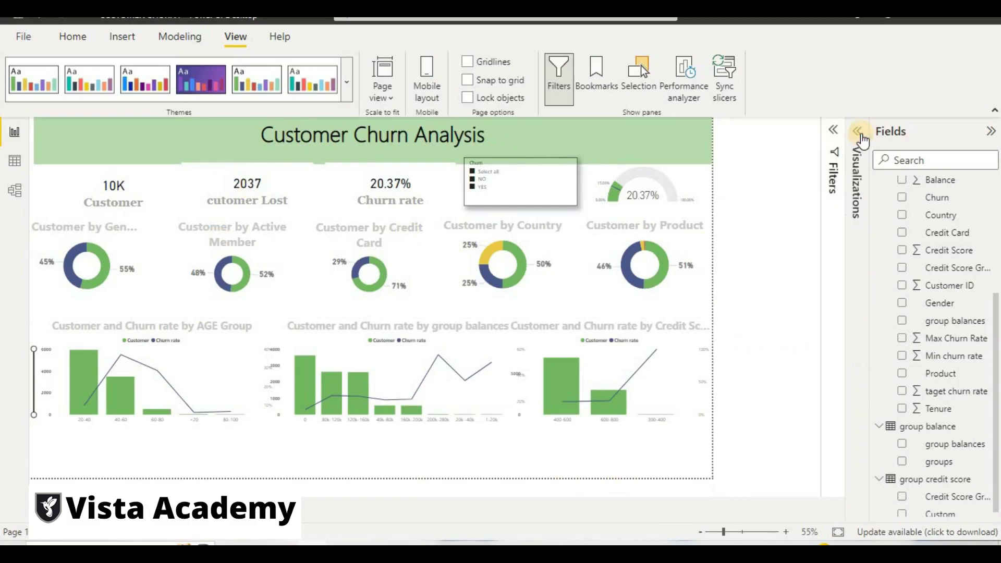
Step: Try the built-in dark blue theme with the wave-patterned page background on the report
click(349, 82)
scroll(261, 251, down, 2)
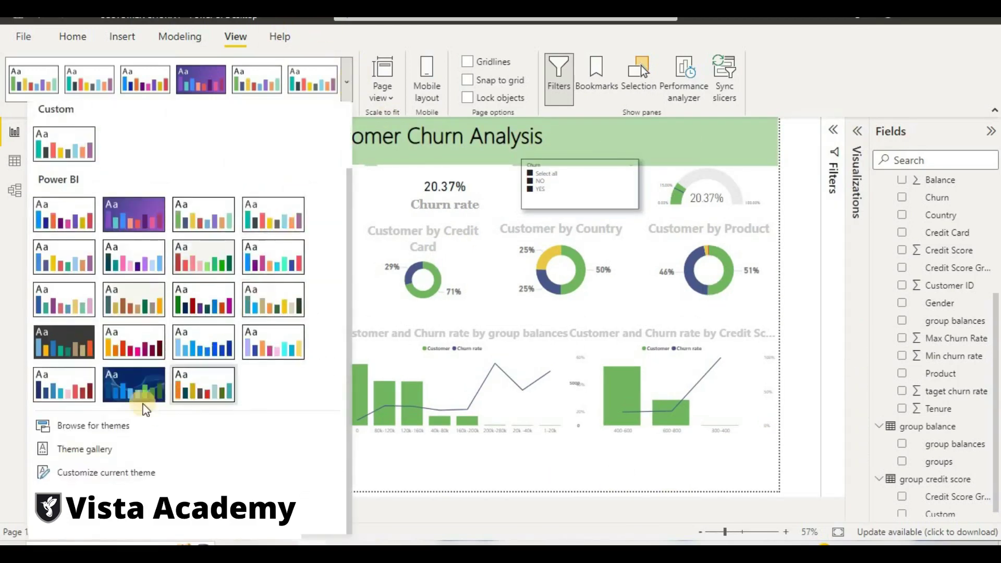
key(Escape)
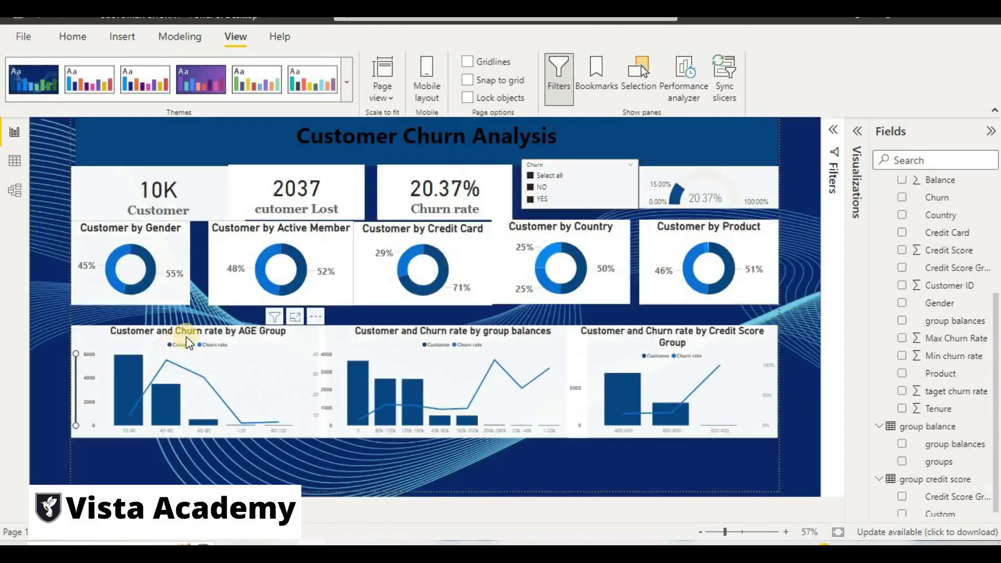
Step: Reapply the green, navy and yellow theme and move the Churn slicer down so it sits just below the title banner
click(349, 82)
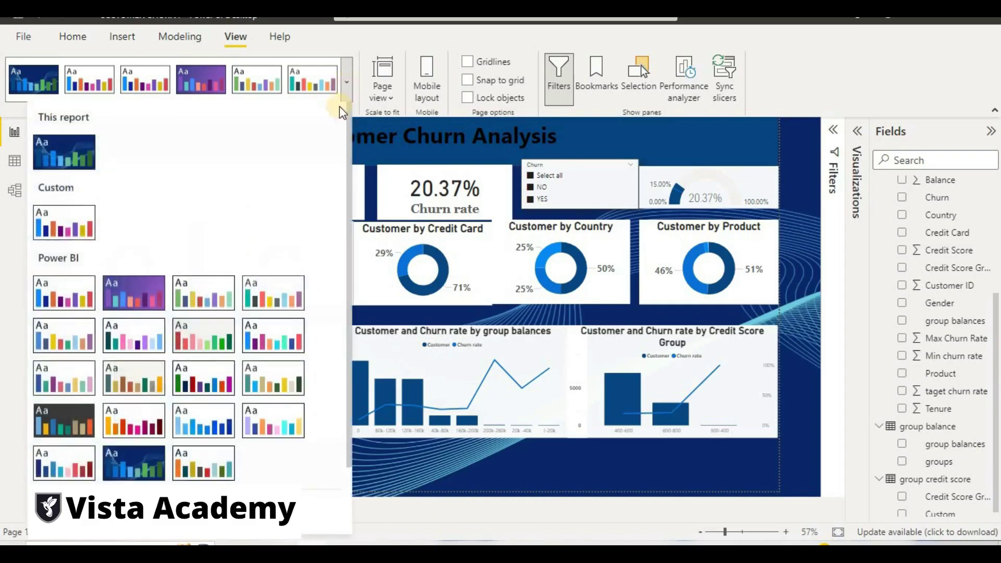
click(206, 292)
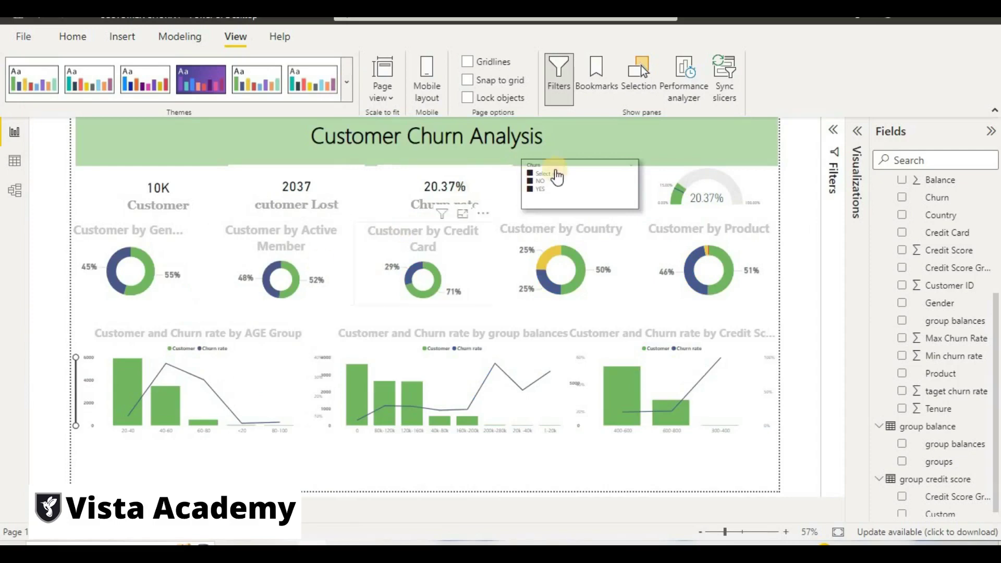
mouse_move(579, 180)
mouse_down()
mouse_move(558, 193)
mouse_move(572, 182)
mouse_up()
click(730, 477)
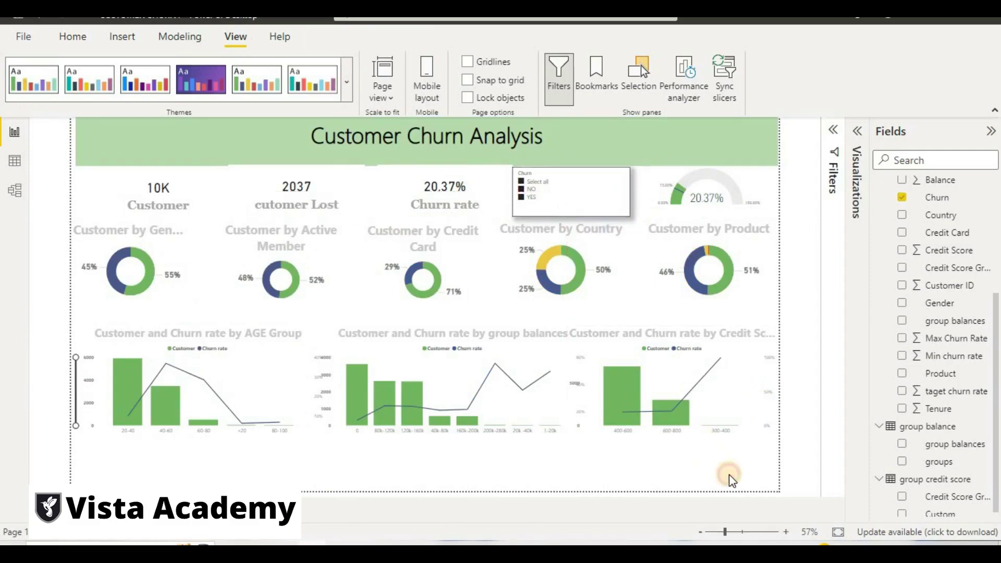